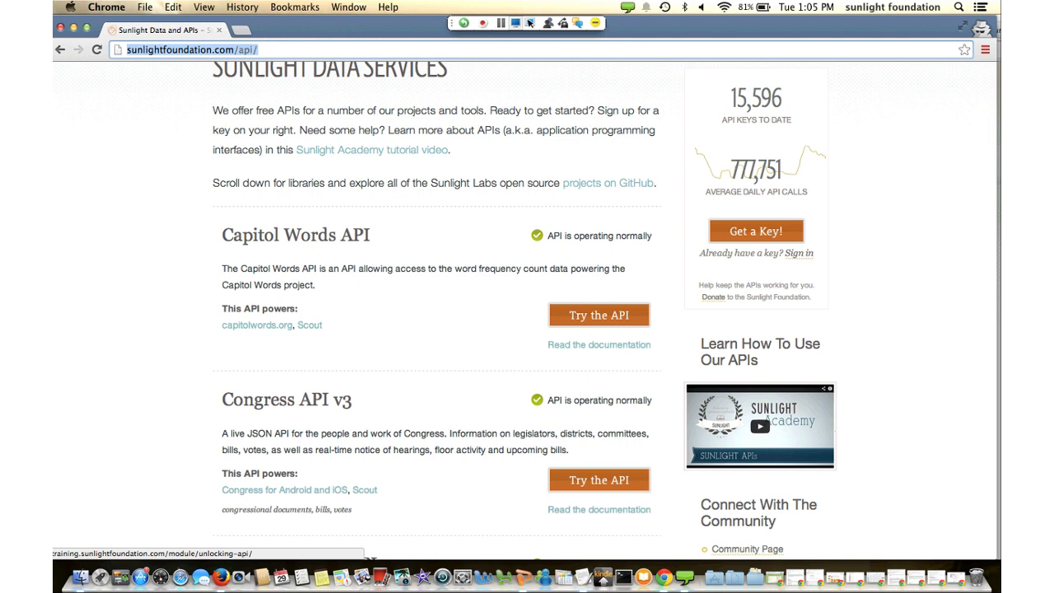
Open the API key sign-up form and look through its fields
{"action": "scroll", "coordinate": [526, 311], "scroll_direction": "down", "scroll_amount": 2}
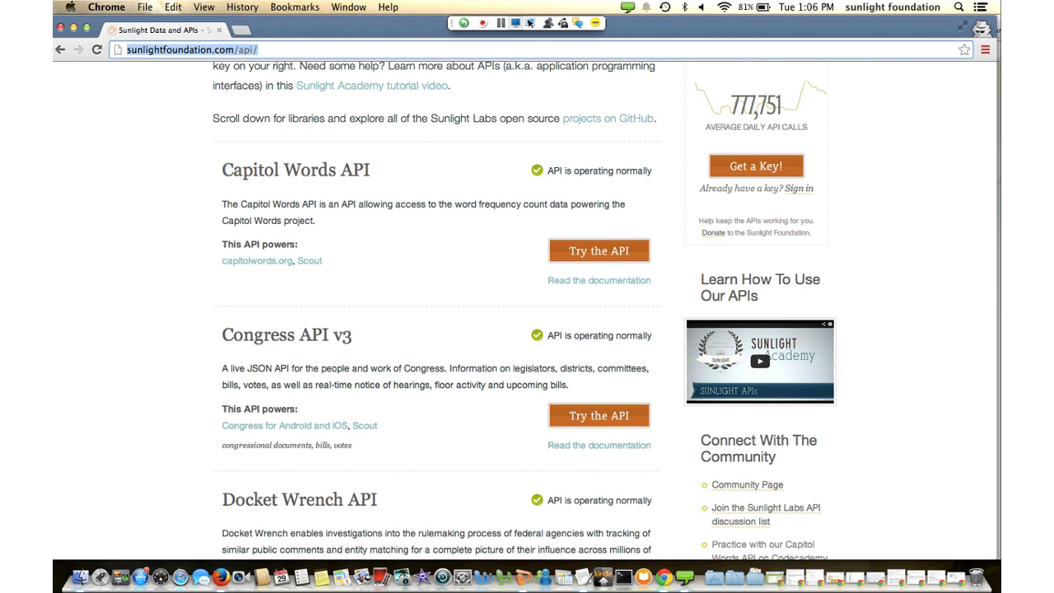
{"action": "scroll", "coordinate": [527, 313], "scroll_direction": "down", "scroll_amount": 2}
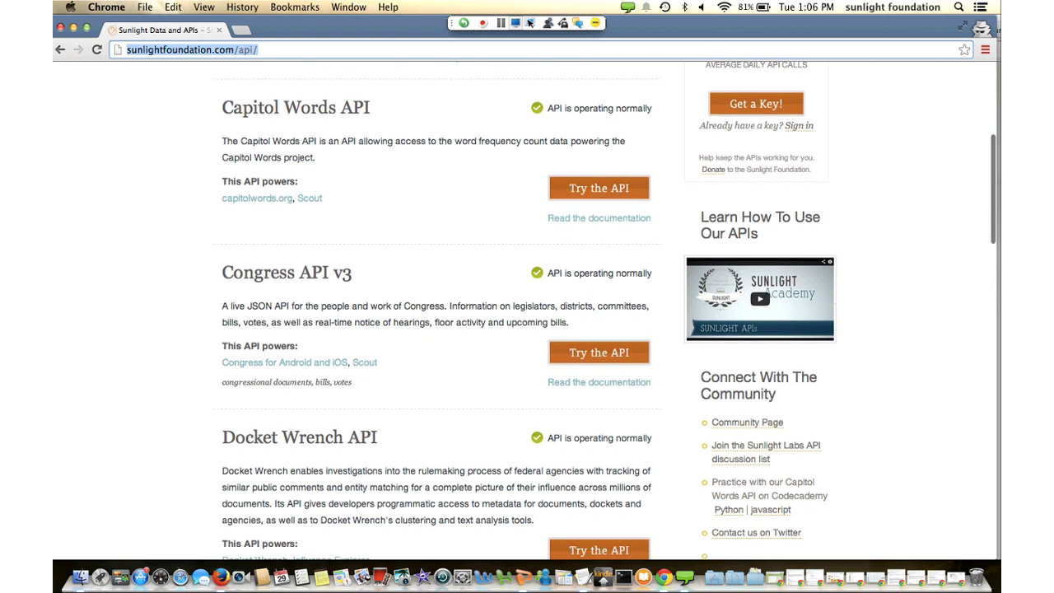
{"action": "scroll", "coordinate": [527, 313], "scroll_direction": "up", "scroll_amount": 2}
{"action": "scroll", "coordinate": [527, 313], "scroll_direction": "up", "scroll_amount": 3}
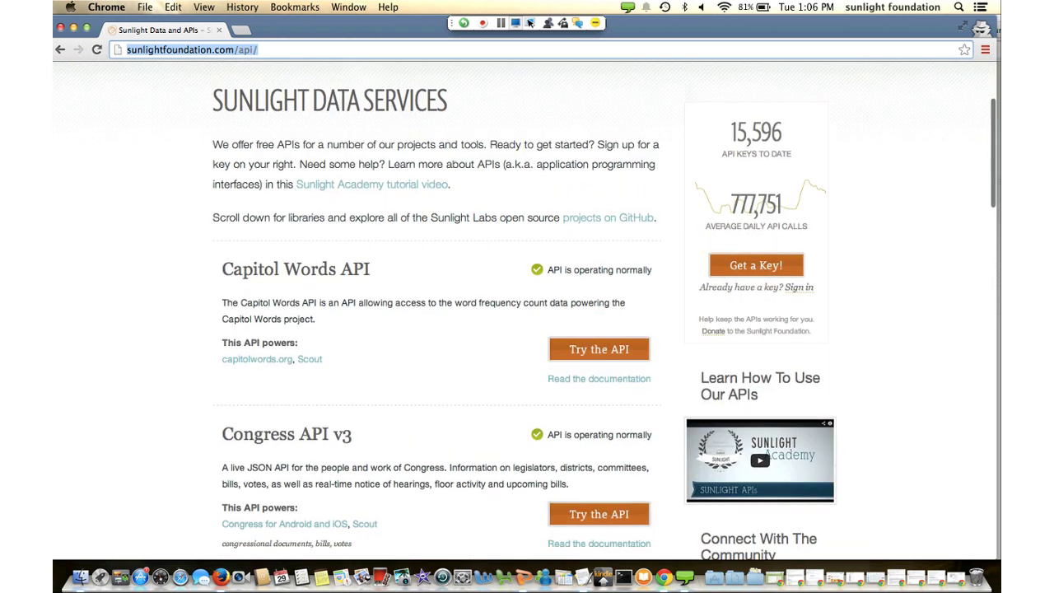
{"action": "scroll", "coordinate": [526, 310], "scroll_direction": "down", "scroll_amount": 2}
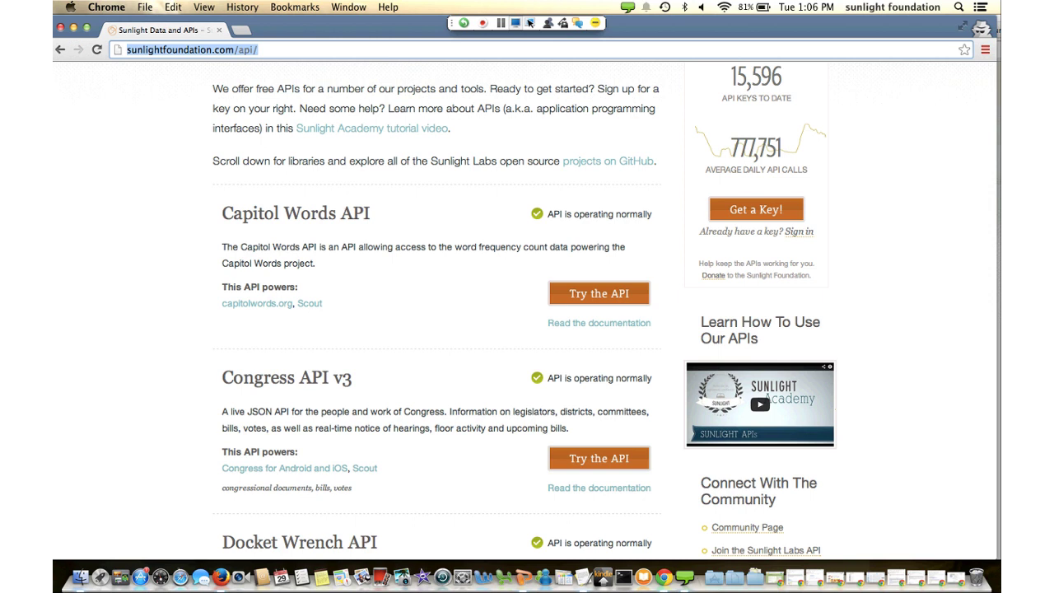
{"action": "scroll", "coordinate": [527, 313], "scroll_direction": "down", "scroll_amount": 3}
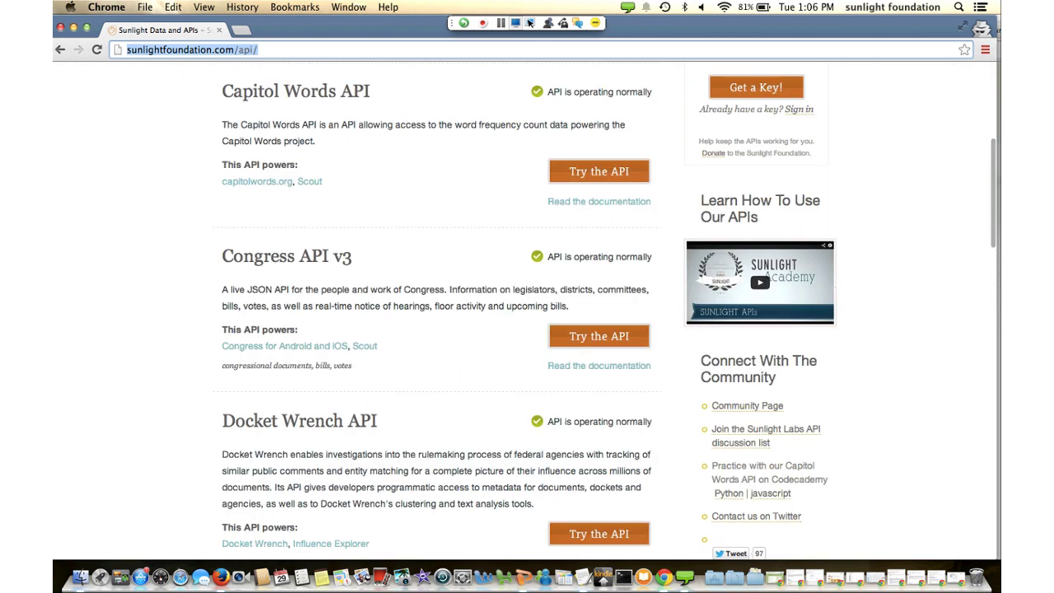
{"action": "scroll", "coordinate": [527, 313], "scroll_direction": "down", "scroll_amount": 15}
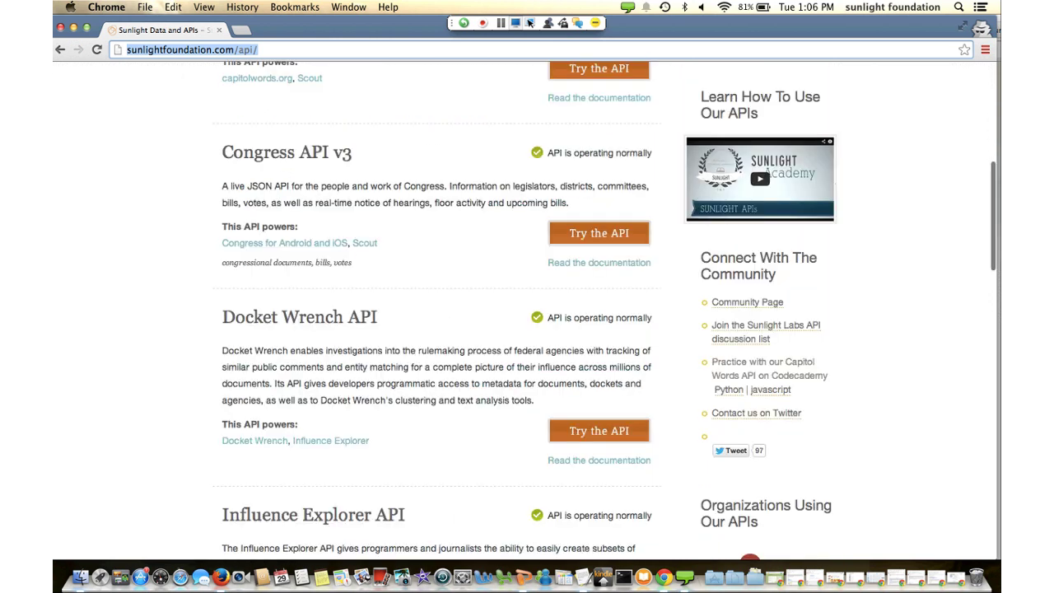
{"action": "scroll", "coordinate": [527, 313], "scroll_direction": "up", "scroll_amount": 3}
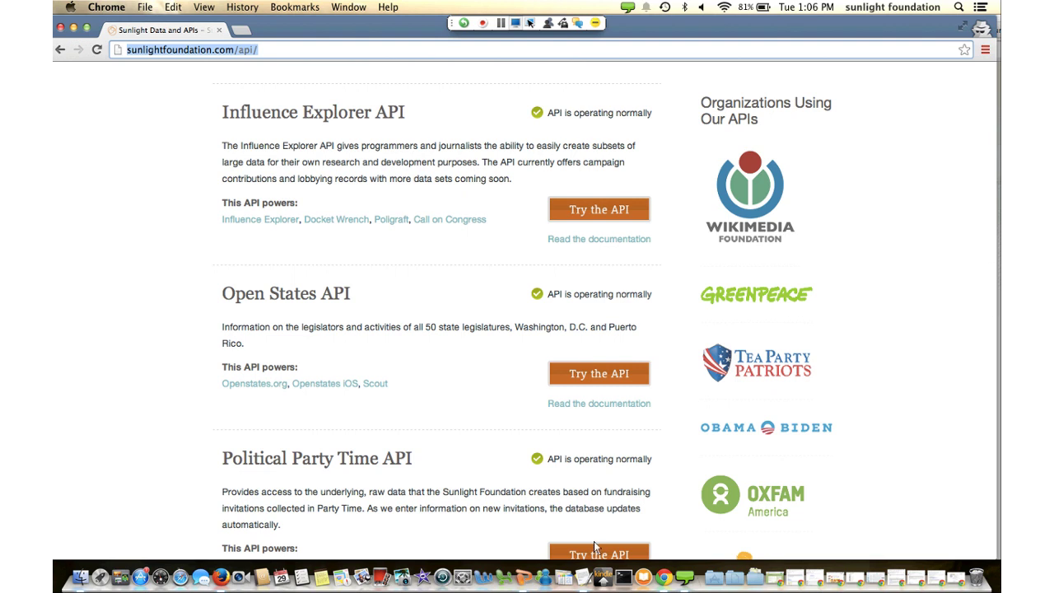
{"action": "scroll", "coordinate": [594, 541], "scroll_direction": "up", "scroll_amount": 10}
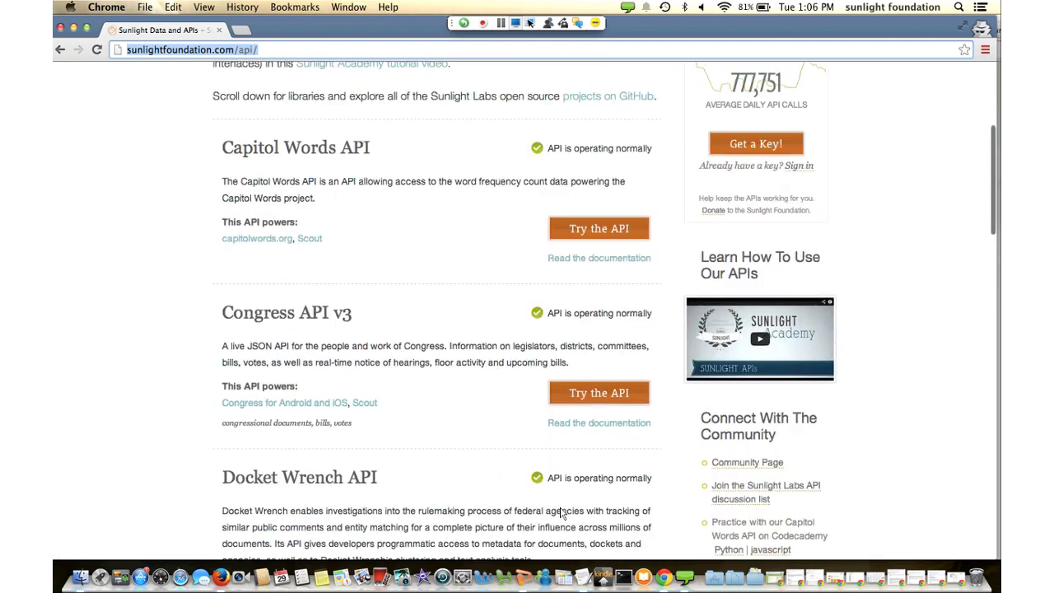
{"action": "scroll", "coordinate": [559, 512], "scroll_direction": "up", "scroll_amount": 5}
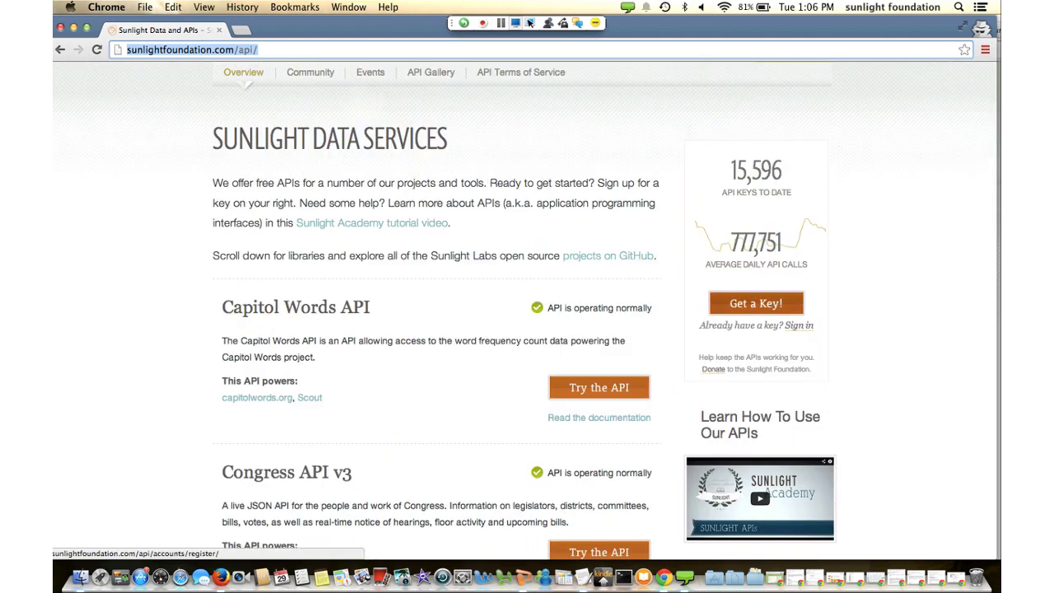
{"action": "left_click", "coordinate": [756, 303]}
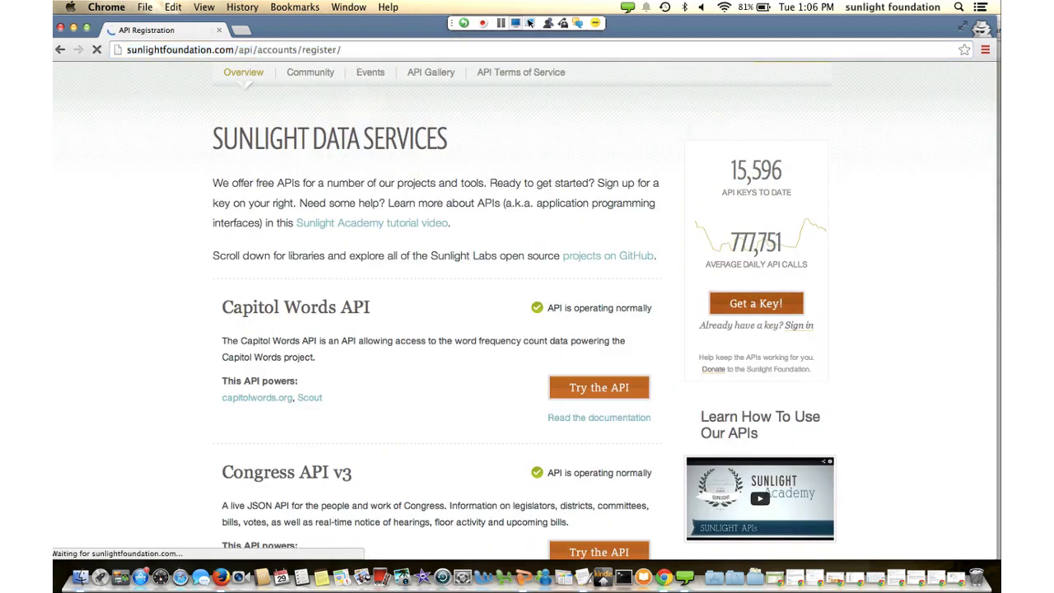
{"action": "scroll", "coordinate": [527, 330], "scroll_direction": "down", "scroll_amount": 5}
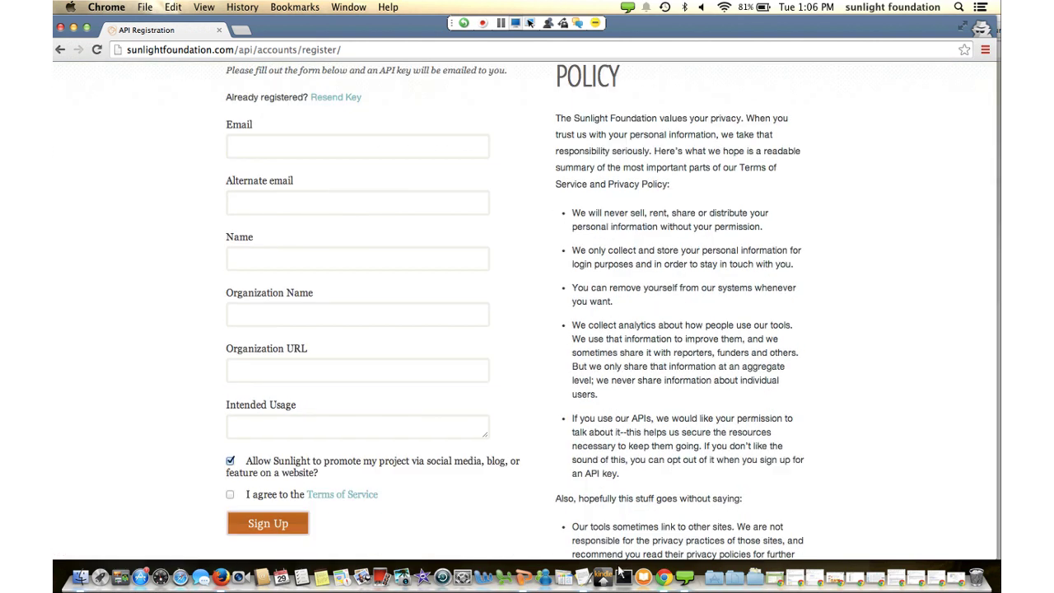
{"action": "scroll", "coordinate": [526, 330], "scroll_direction": "up", "scroll_amount": 5}
{"action": "scroll", "coordinate": [527, 330], "scroll_direction": "down", "scroll_amount": 2}
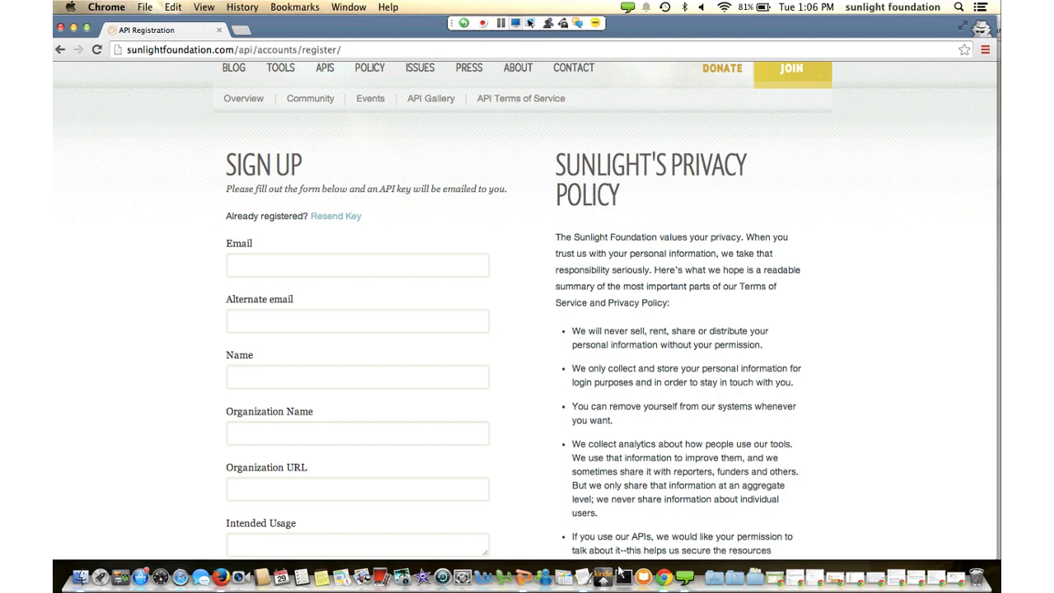
{"action": "scroll", "coordinate": [502, 453], "scroll_direction": "up", "scroll_amount": 2}
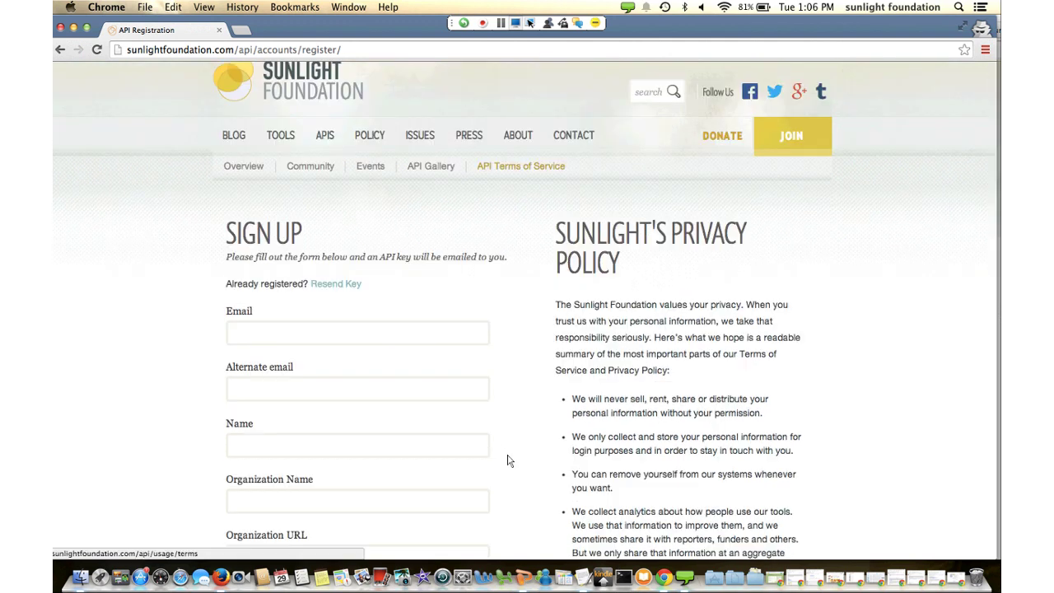
View the API Terms of Service, then go back toward the API overview
{"action": "key", "text": "Return"}
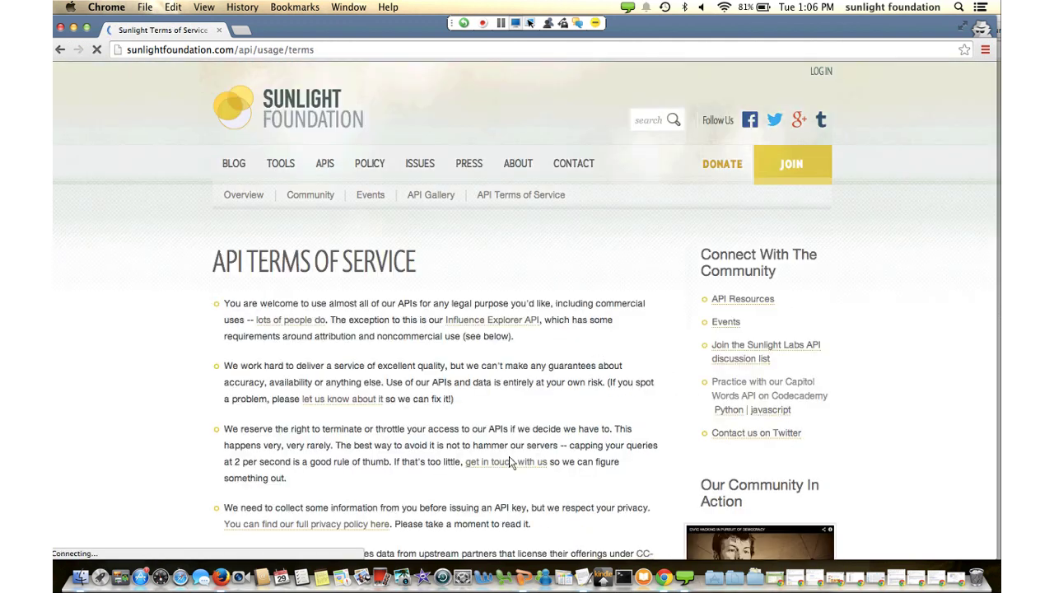
{"action": "scroll", "coordinate": [509, 461], "scroll_direction": "down", "scroll_amount": 4}
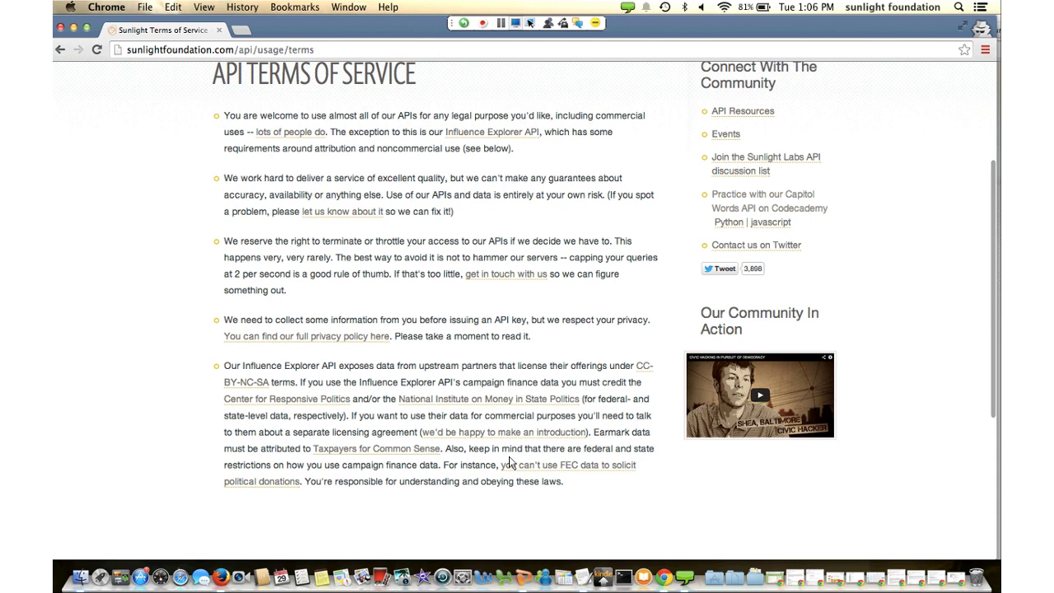
{"action": "scroll", "coordinate": [508, 462], "scroll_direction": "down", "scroll_amount": 1}
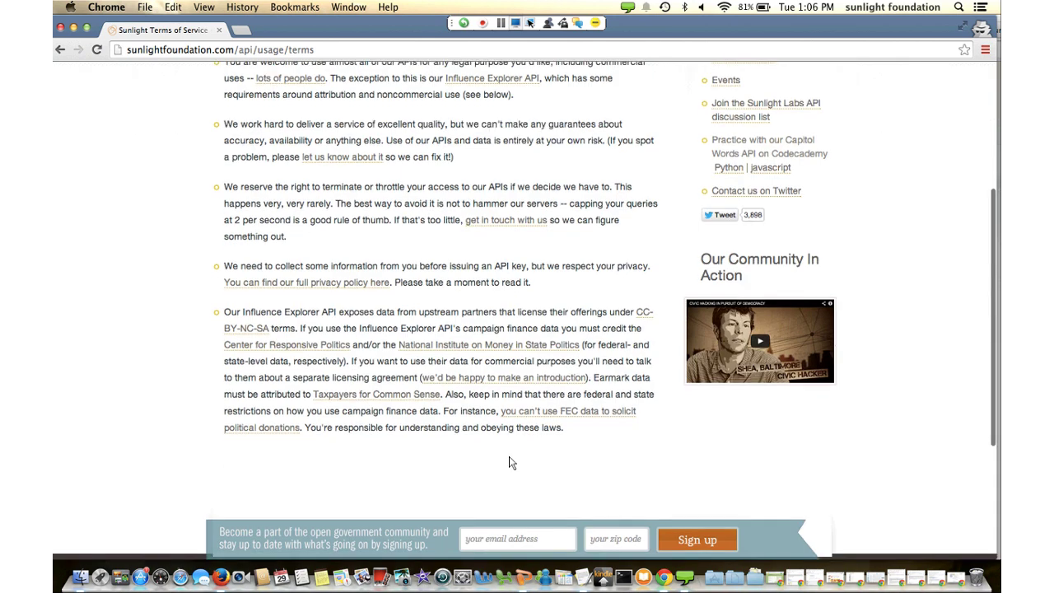
{"action": "scroll", "coordinate": [510, 459], "scroll_direction": "up", "scroll_amount": 5}
{"action": "left_click", "coordinate": [60, 50]}
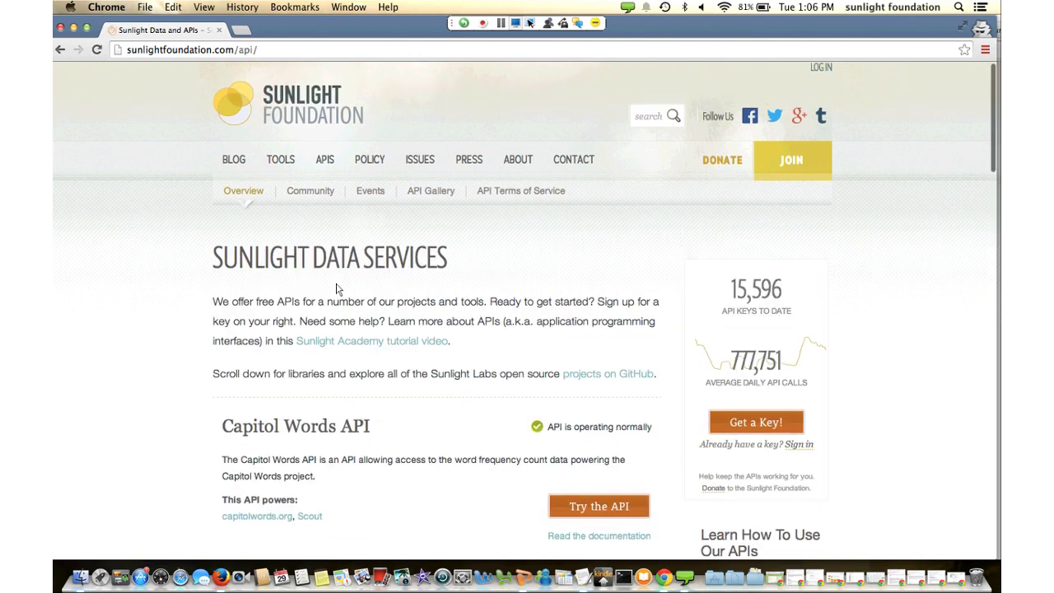
{"action": "scroll", "coordinate": [336, 288], "scroll_direction": "down", "scroll_amount": 5}
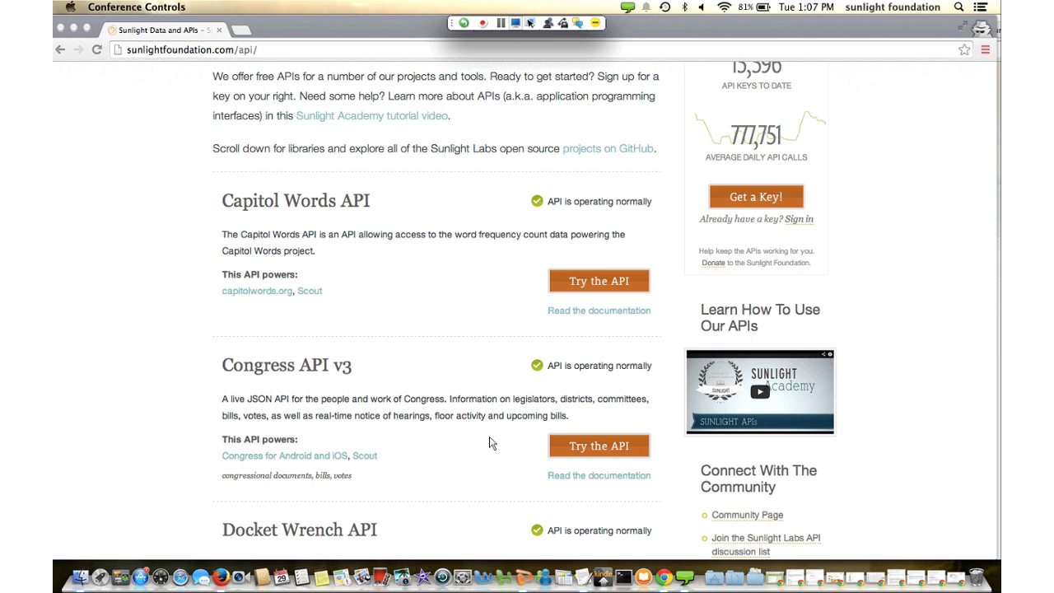
{"action": "scroll", "coordinate": [491, 443], "scroll_direction": "down", "scroll_amount": 2}
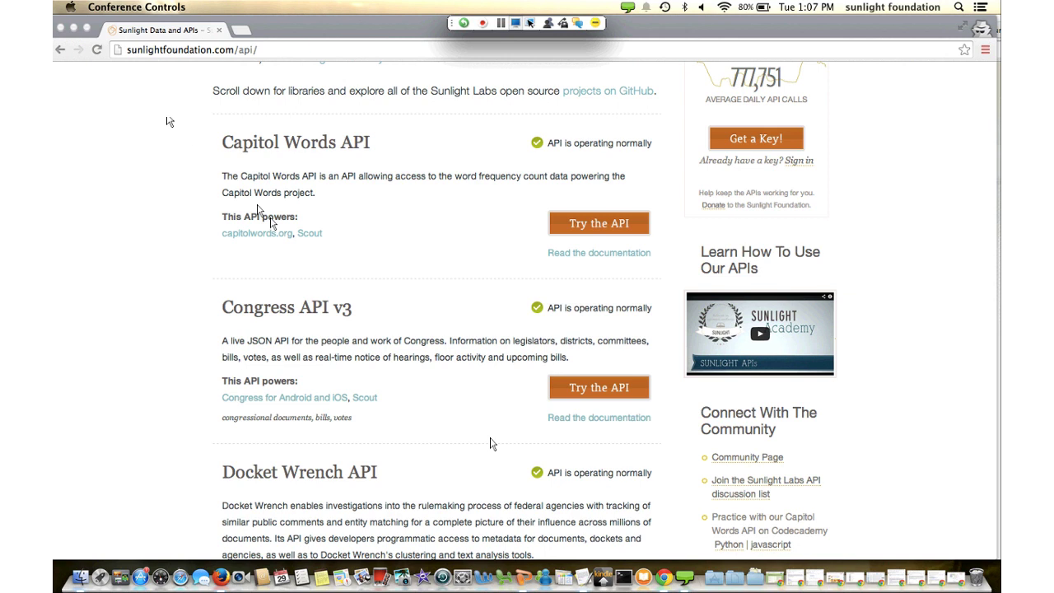
{"action": "scroll", "coordinate": [490, 444], "scroll_direction": "down", "scroll_amount": 2}
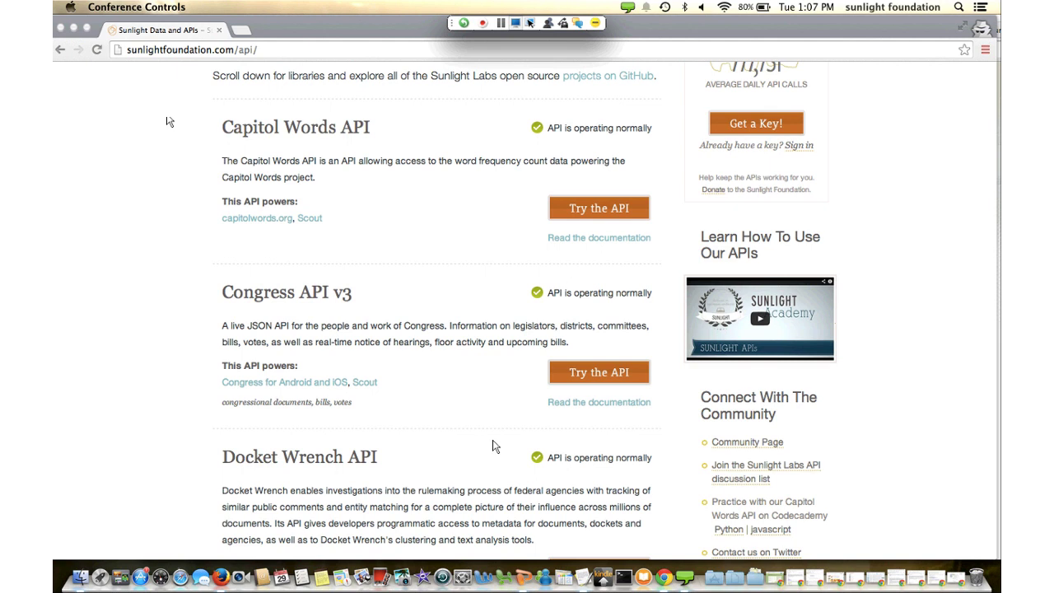
{"action": "left_click", "coordinate": [578, 529]}
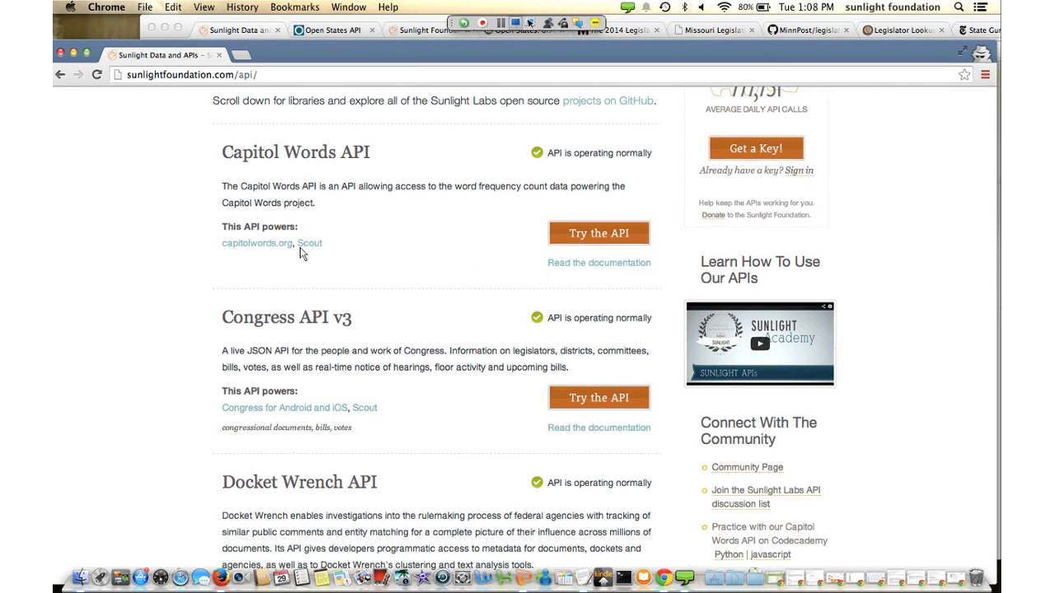
On the Sunlight Data and APIs tab, open the Capitol Words API Try the API console
{"action": "key", "text": "super+grave"}
{"action": "key", "text": "super+2"}
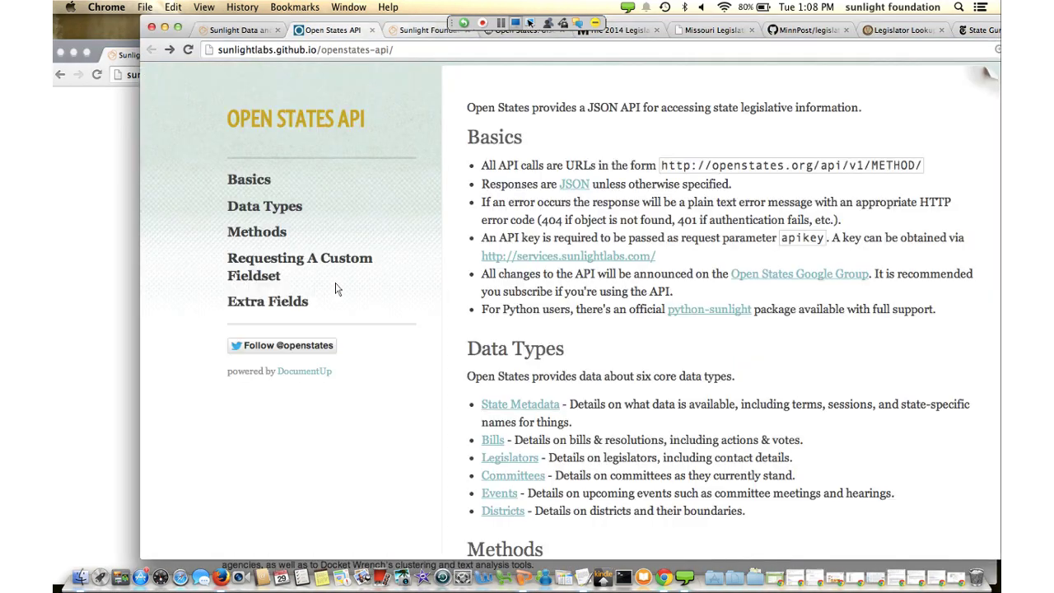
{"action": "key", "text": "super+1"}
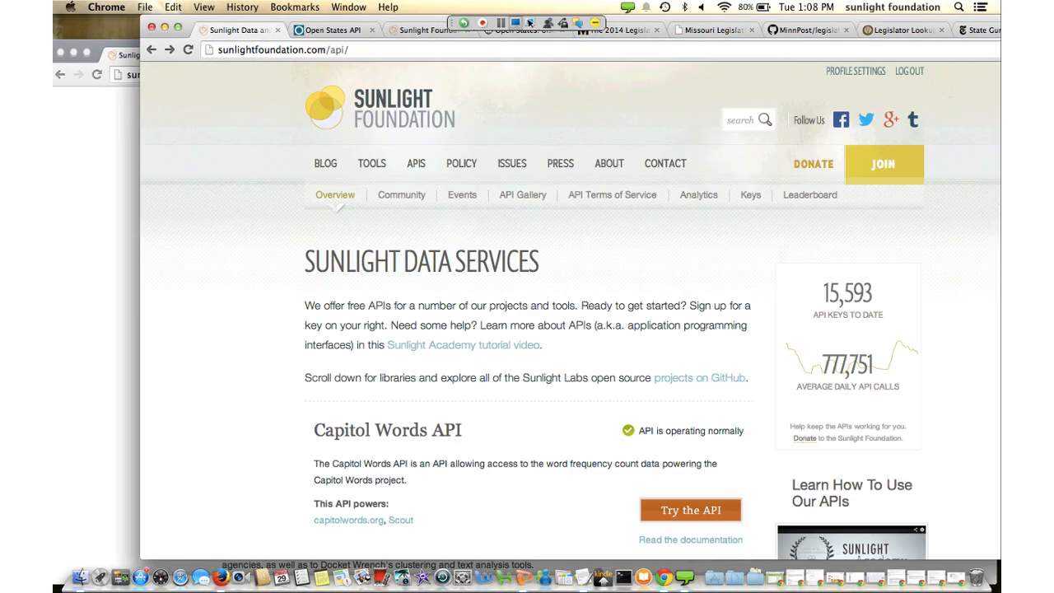
{"action": "left_click", "coordinate": [691, 509]}
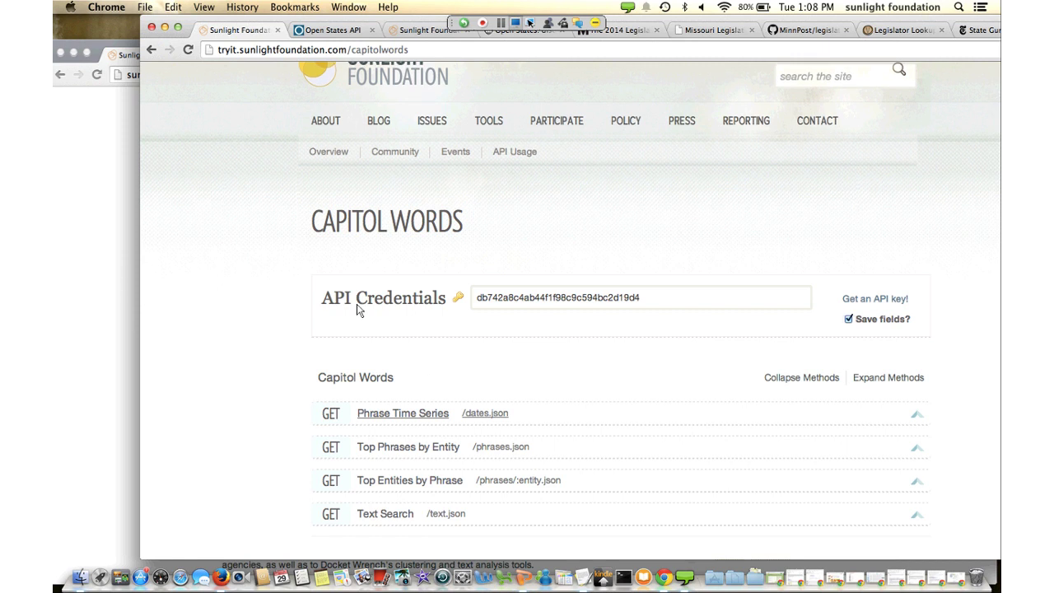
Show the Phrase Time Series parameters and preview the party choices D, R and I
{"action": "left_click", "coordinate": [402, 413]}
{"action": "scroll", "coordinate": [402, 355], "scroll_direction": "down", "scroll_amount": 5}
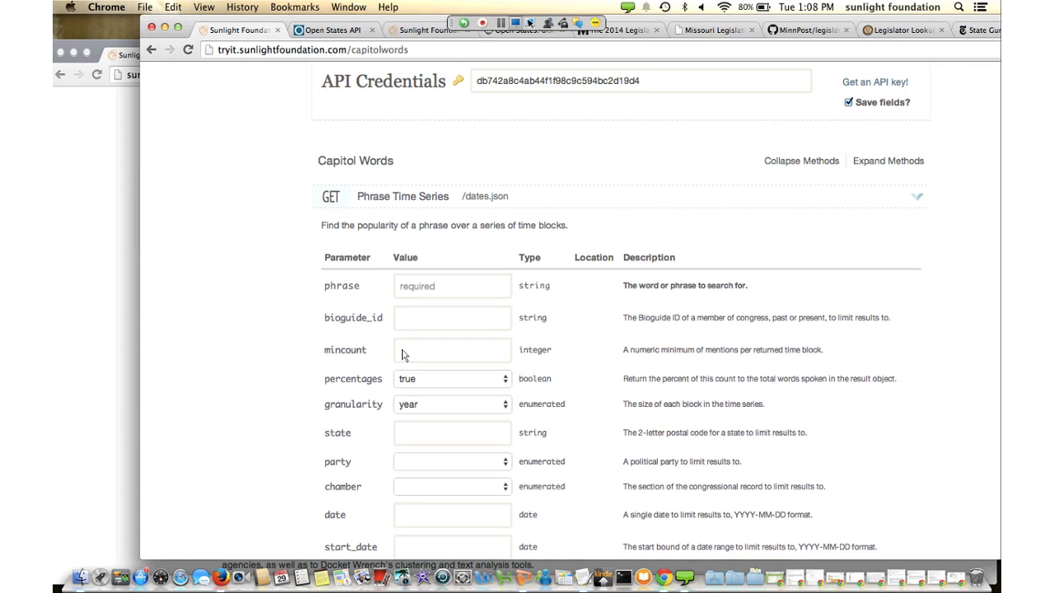
{"action": "scroll", "coordinate": [403, 354], "scroll_direction": "up", "scroll_amount": 1}
{"action": "scroll", "coordinate": [402, 352], "scroll_direction": "down", "scroll_amount": 5}
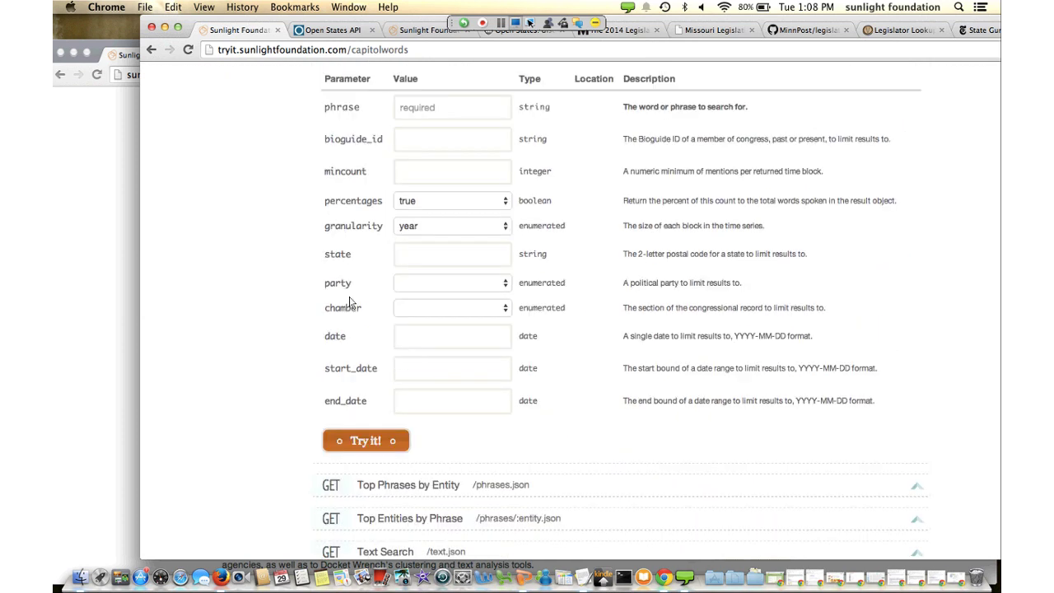
{"action": "key", "text": "Tab"}
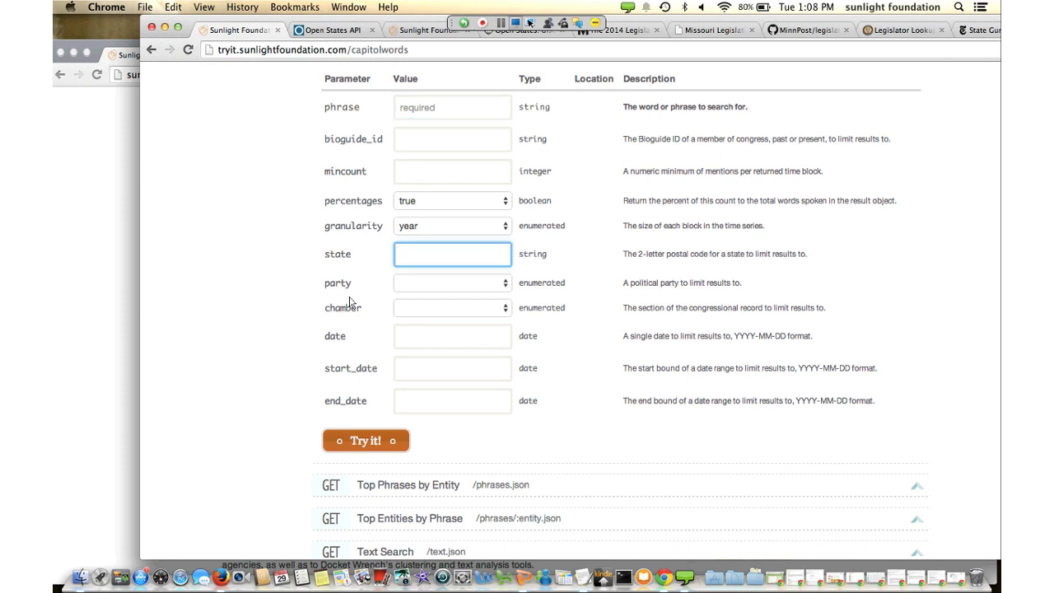
{"action": "key", "text": "Tab"}
{"action": "key", "text": "space"}
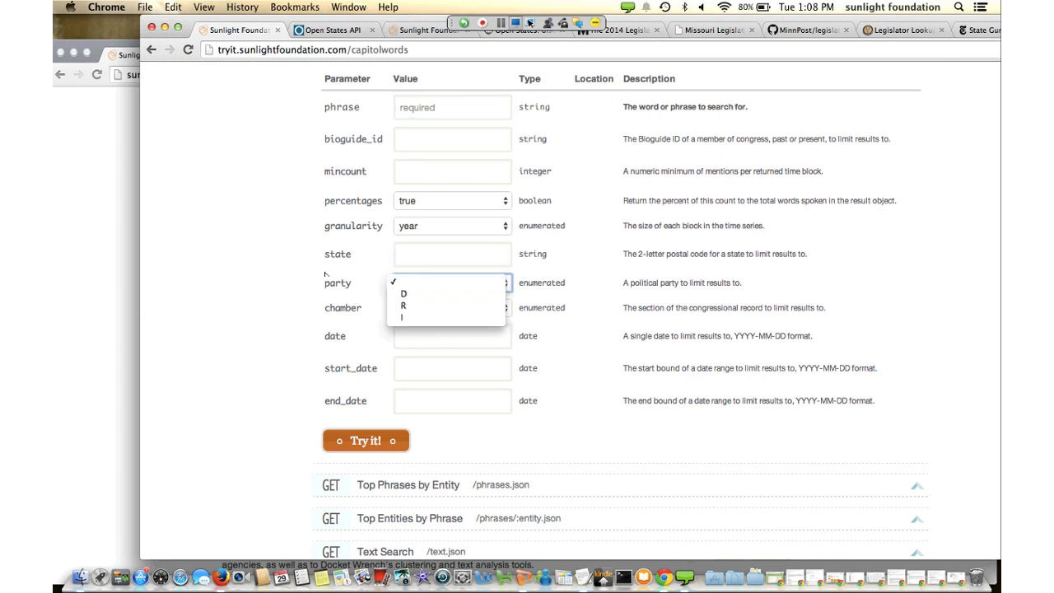
{"action": "key", "text": "Escape"}
{"action": "scroll", "coordinate": [459, 410], "scroll_direction": "down", "scroll_amount": 1}
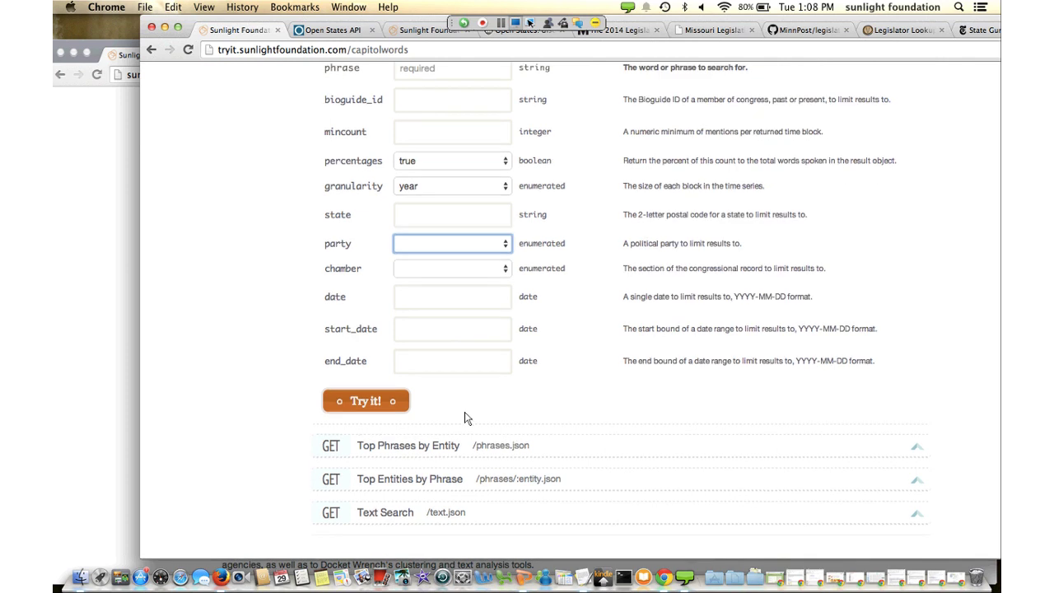
{"action": "scroll", "coordinate": [465, 418], "scroll_direction": "up", "scroll_amount": 5}
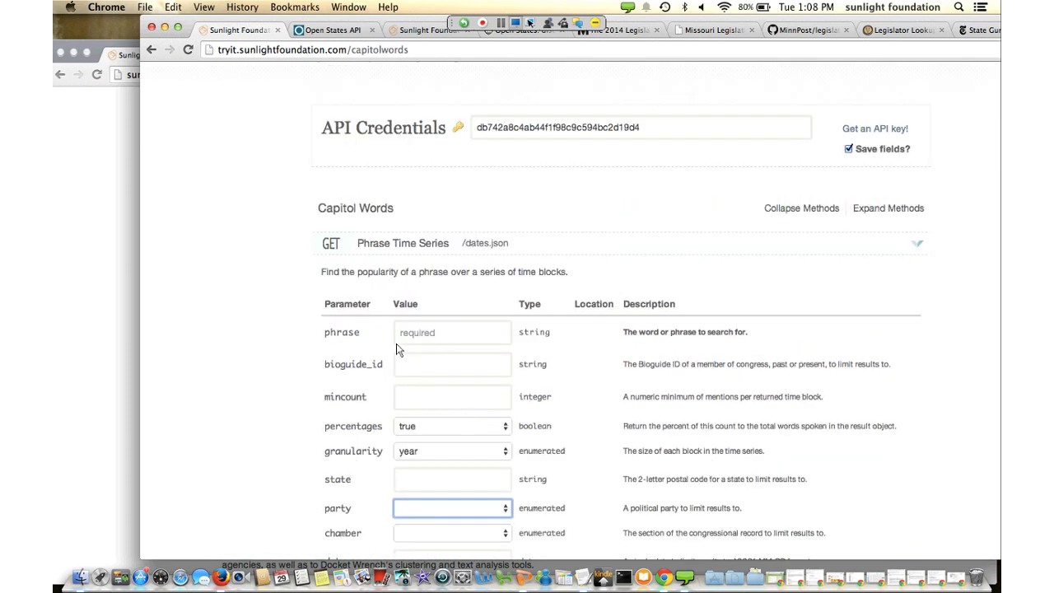
Fit the window to screen width, select the API key, and scroll to Try it!
{"action": "key", "text": "super+alt+f"}
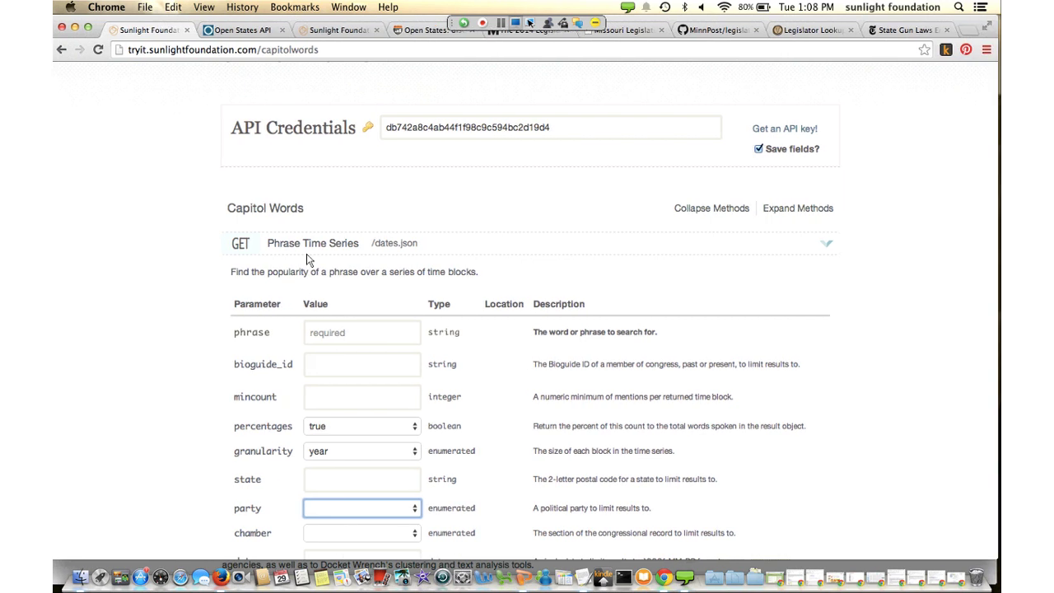
{"action": "scroll", "coordinate": [306, 260], "scroll_direction": "up", "scroll_amount": 4}
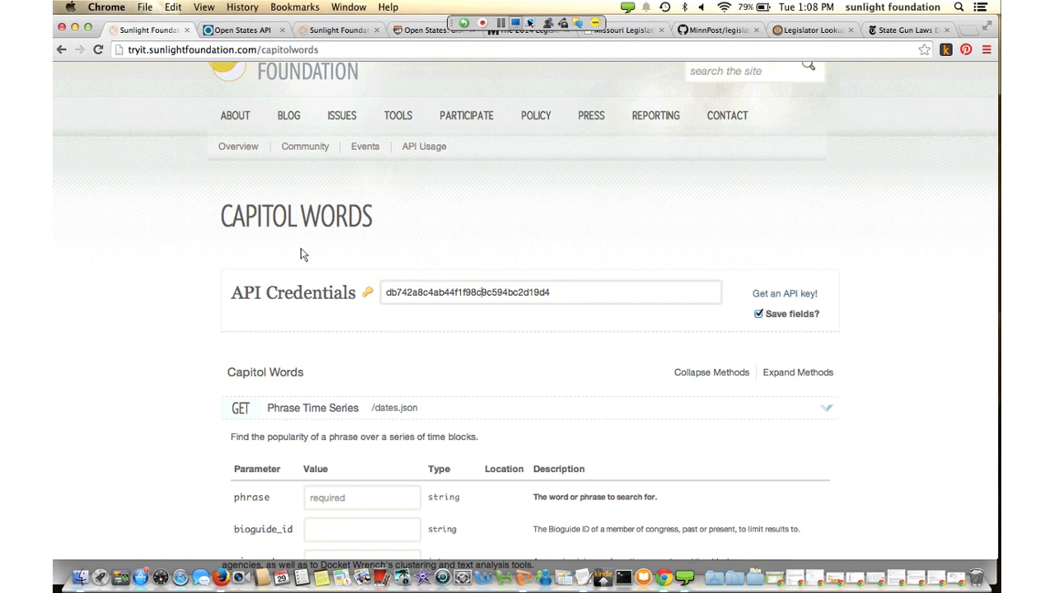
{"action": "key", "text": "super+a"}
{"action": "scroll", "coordinate": [470, 423], "scroll_direction": "down", "scroll_amount": 3}
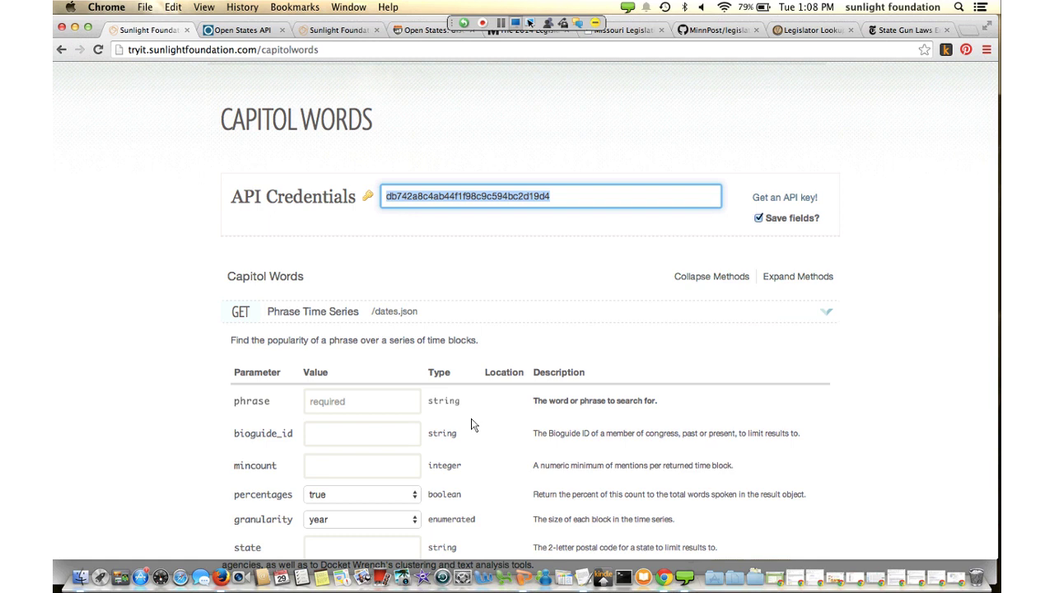
{"action": "scroll", "coordinate": [472, 424], "scroll_direction": "down", "scroll_amount": 4}
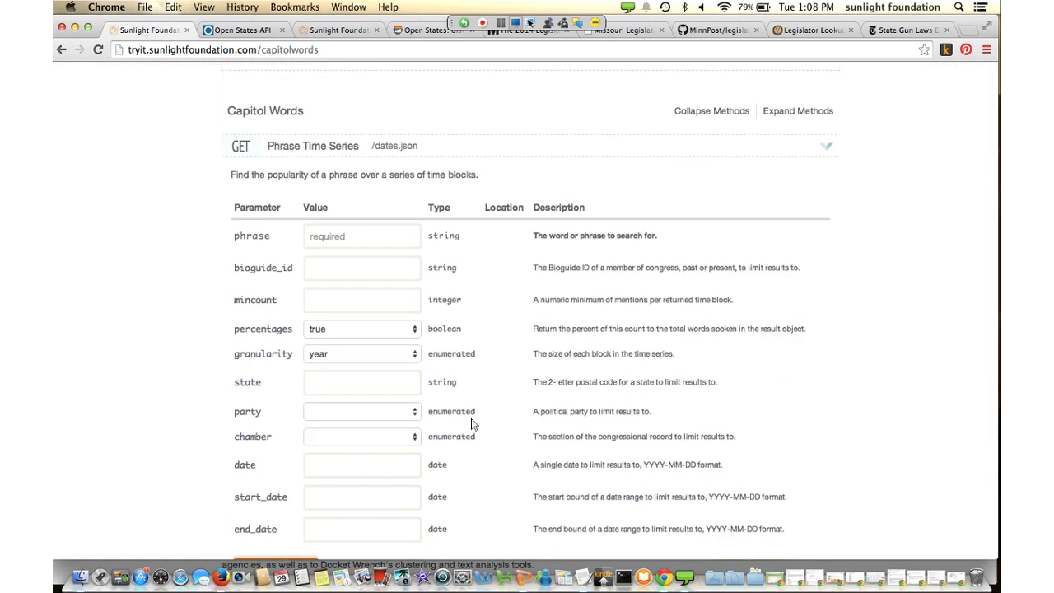
{"action": "scroll", "coordinate": [474, 424], "scroll_direction": "down", "scroll_amount": 3}
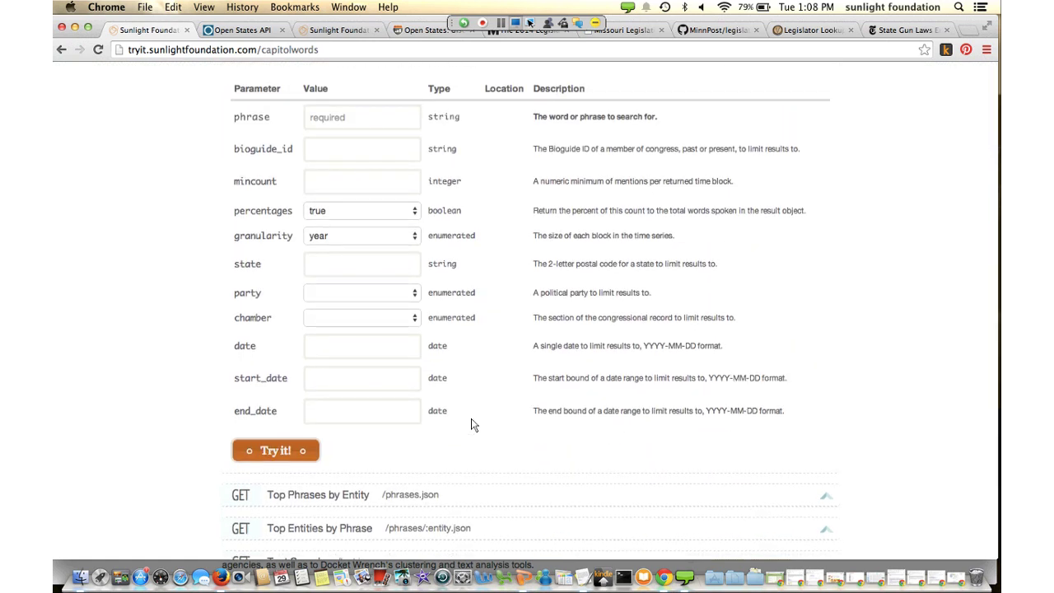
{"action": "scroll", "coordinate": [472, 424], "scroll_direction": "down", "scroll_amount": 1}
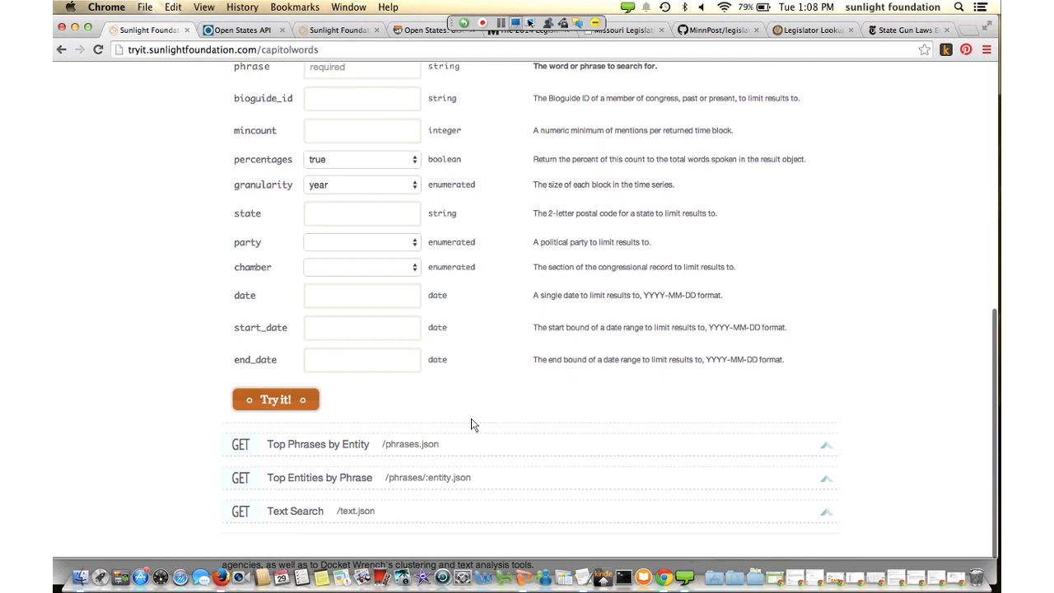
{"action": "key", "text": "super+r"}
{"action": "scroll", "coordinate": [178, 126], "scroll_direction": "down", "scroll_amount": 1}
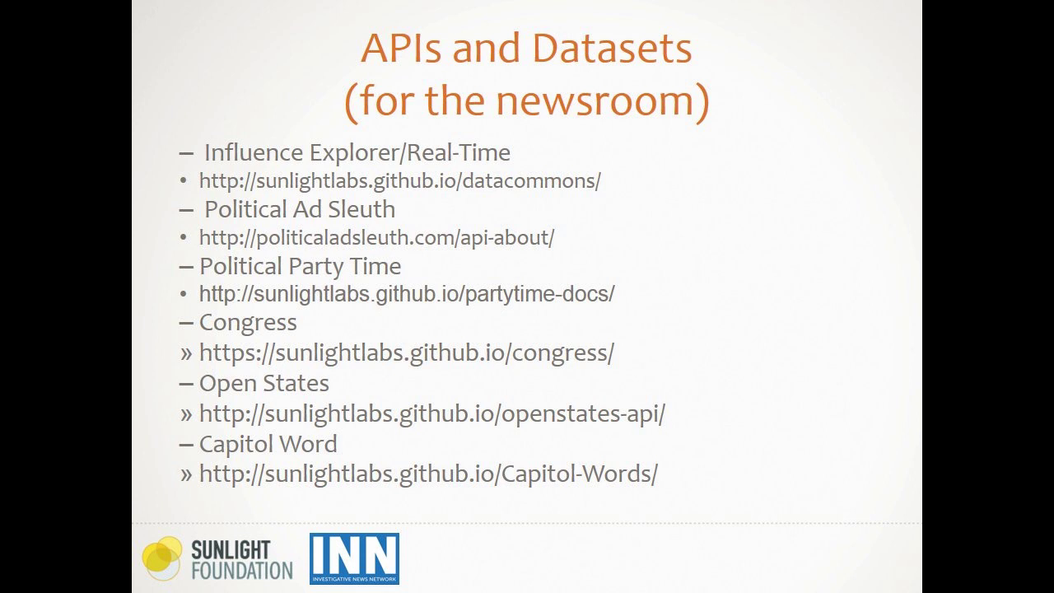
End the slideshow to reveal the Influence Explorer home page
{"action": "left_click", "coordinate": [558, 563]}
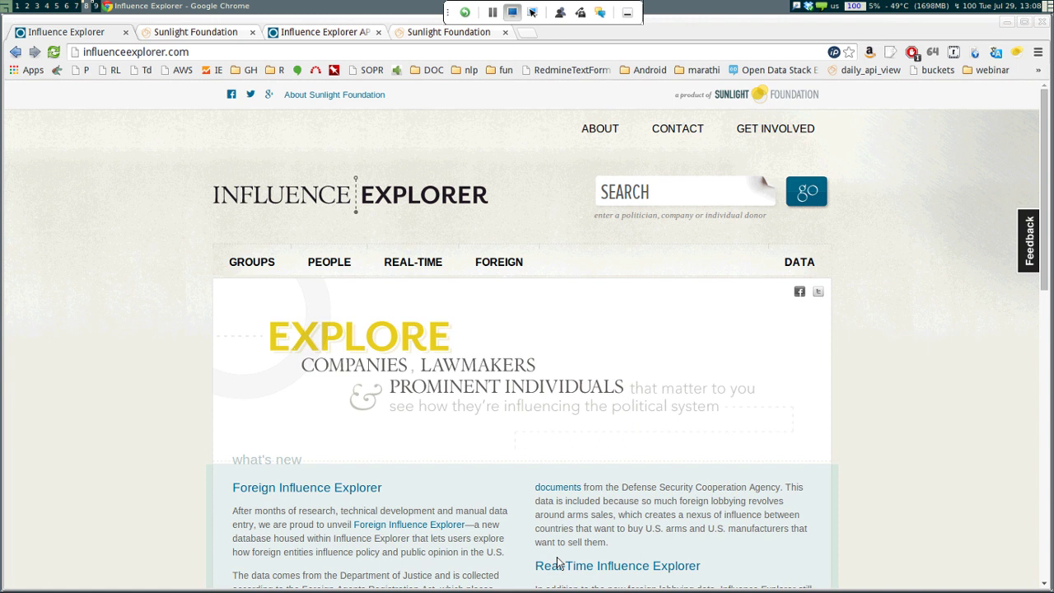
{"action": "scroll", "coordinate": [558, 562], "scroll_direction": "down", "scroll_amount": 1}
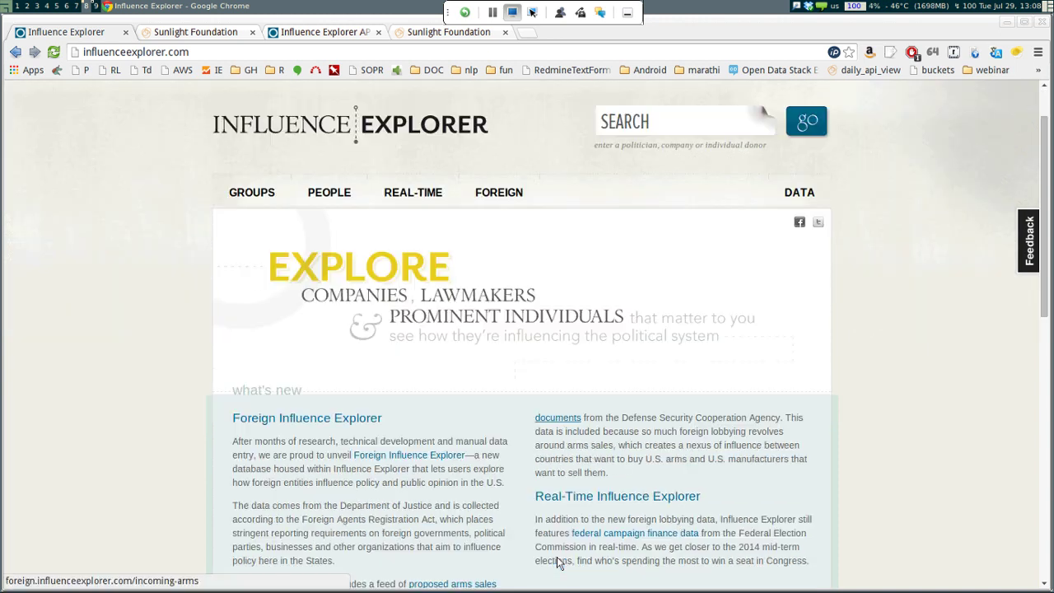
{"action": "scroll", "coordinate": [557, 563], "scroll_direction": "up", "scroll_amount": 1}
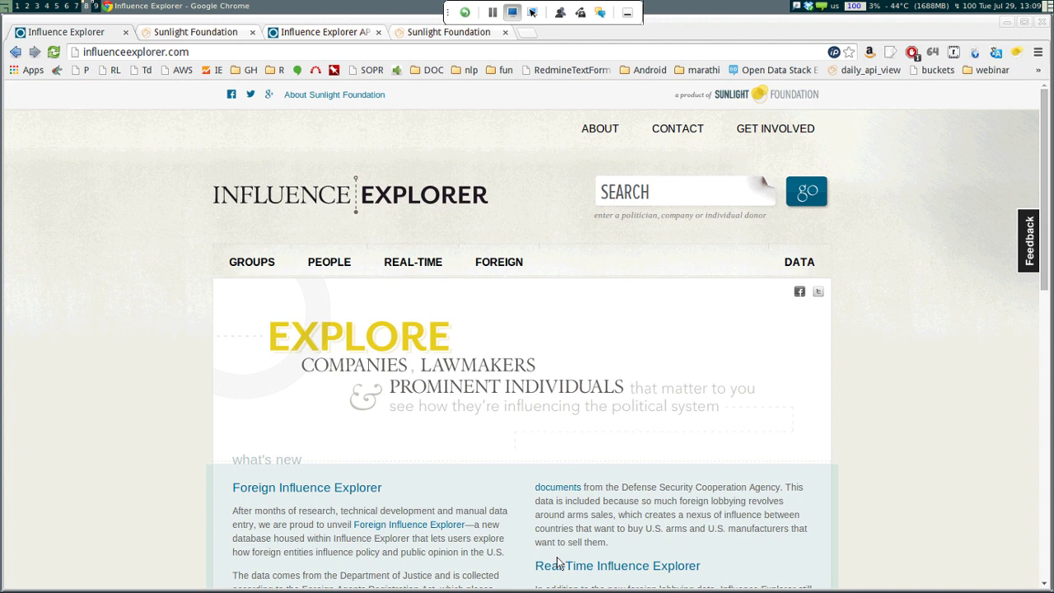
{"action": "scroll", "coordinate": [557, 562], "scroll_direction": "down", "scroll_amount": 5}
{"action": "scroll", "coordinate": [558, 563], "scroll_direction": "up", "scroll_amount": 4}
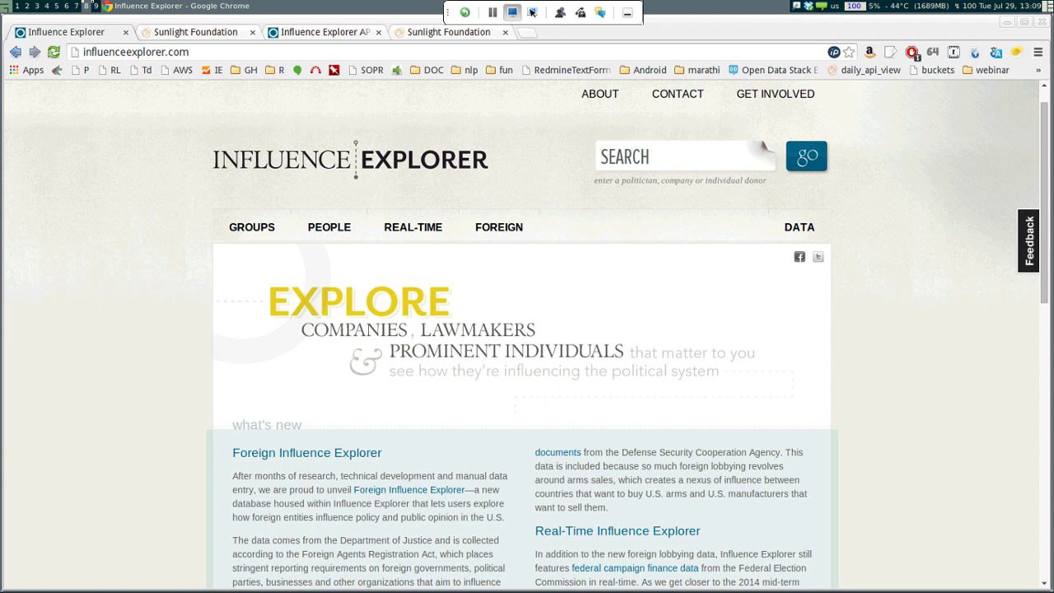
Search Influence Explorer for 'GENERAL MOTORS' and browse the four group results
{"action": "left_click", "coordinate": [601, 157]}
{"action": "type", "text": "GENERAL MOT"}
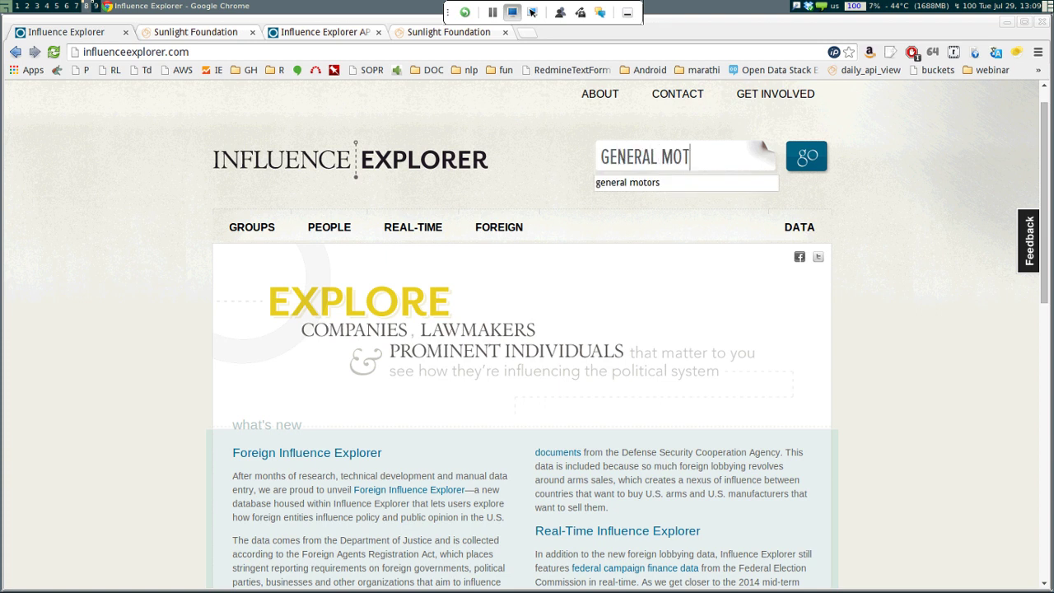
{"action": "type", "text": "ORS"}
{"action": "key", "text": "Return"}
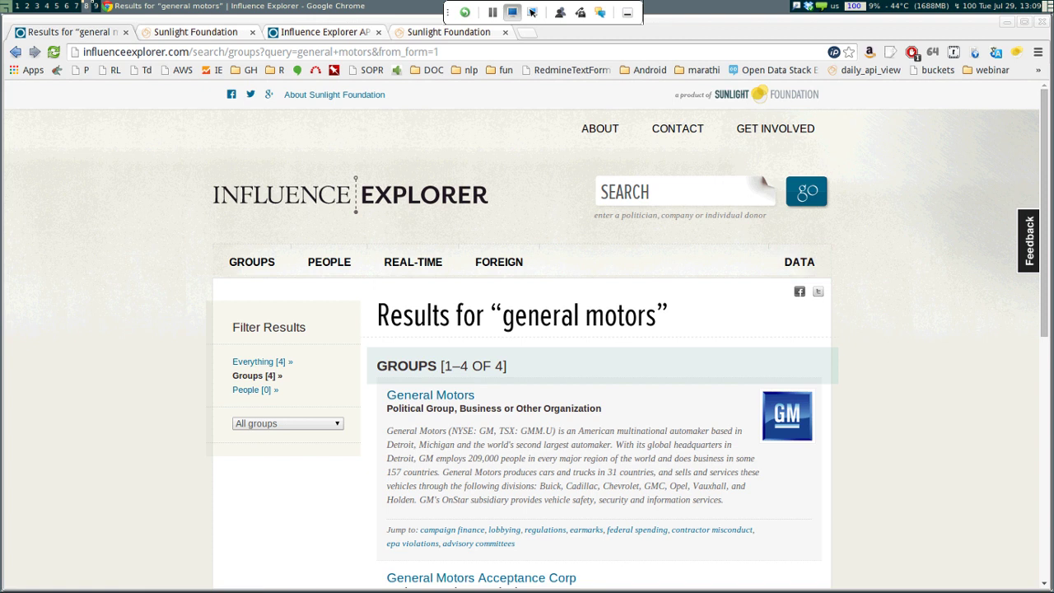
{"action": "scroll", "coordinate": [527, 330], "scroll_direction": "down", "scroll_amount": 1}
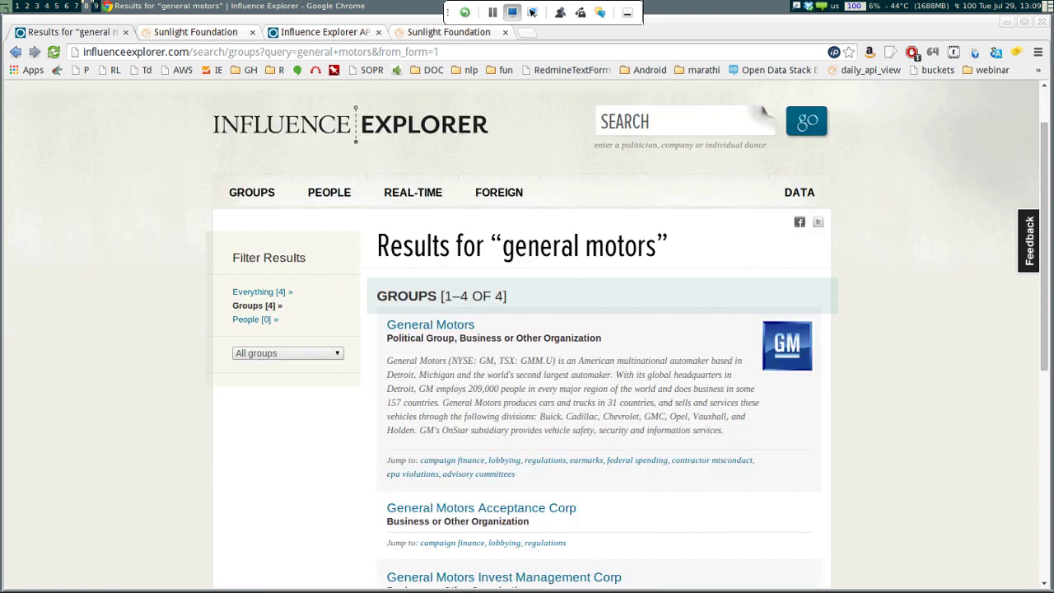
{"action": "scroll", "coordinate": [526, 329], "scroll_direction": "down", "scroll_amount": 2}
{"action": "scroll", "coordinate": [527, 329], "scroll_direction": "up", "scroll_amount": 1}
{"action": "scroll", "coordinate": [527, 329], "scroll_direction": "down", "scroll_amount": 2}
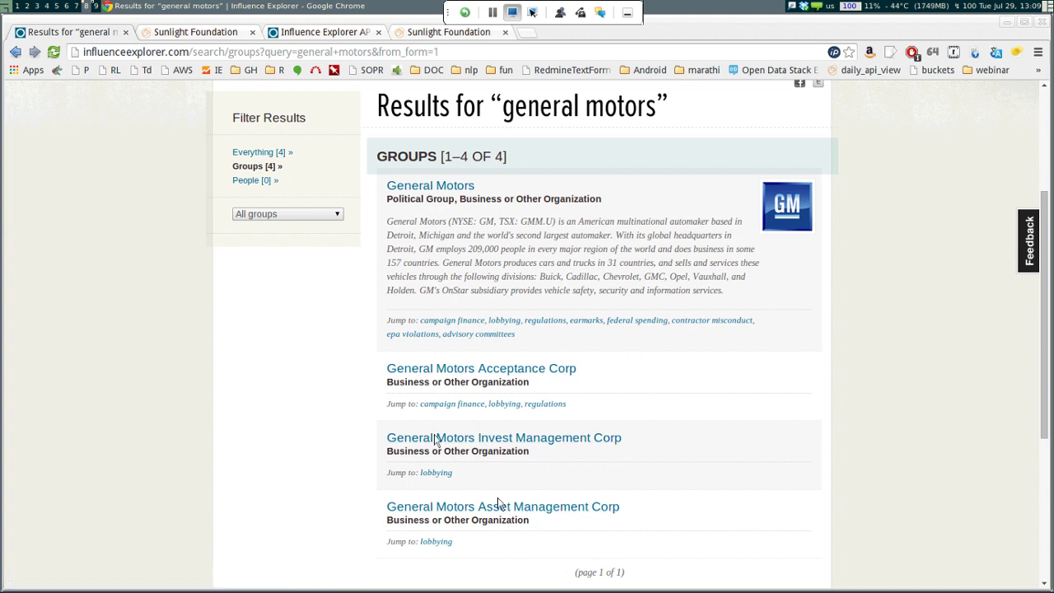
Open the General Motors profile and scroll down to Campaign Finance
{"action": "left_click", "coordinate": [392, 438]}
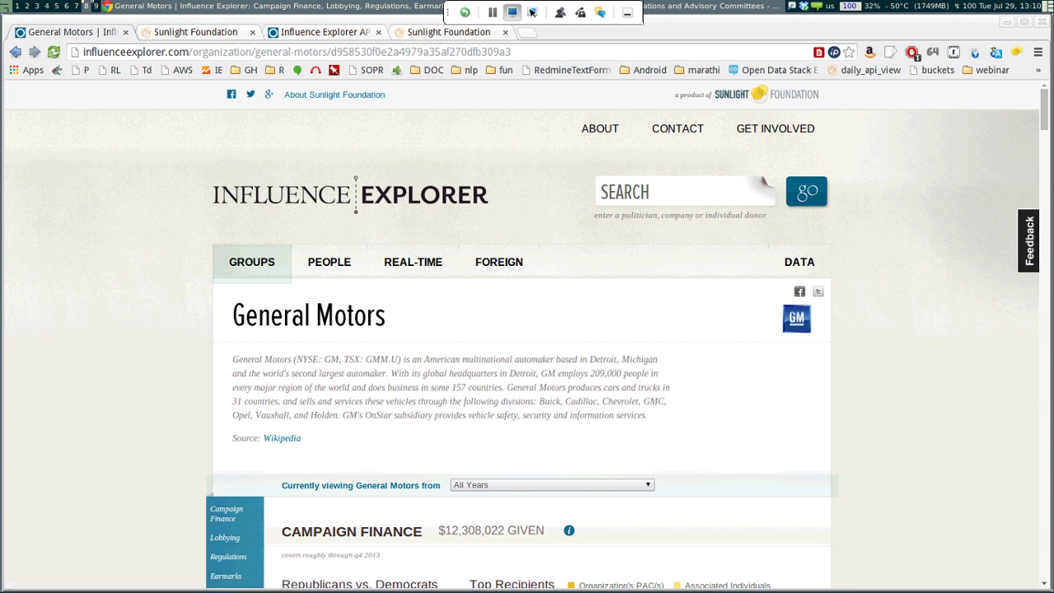
{"action": "scroll", "coordinate": [522, 335], "scroll_direction": "down", "scroll_amount": 3}
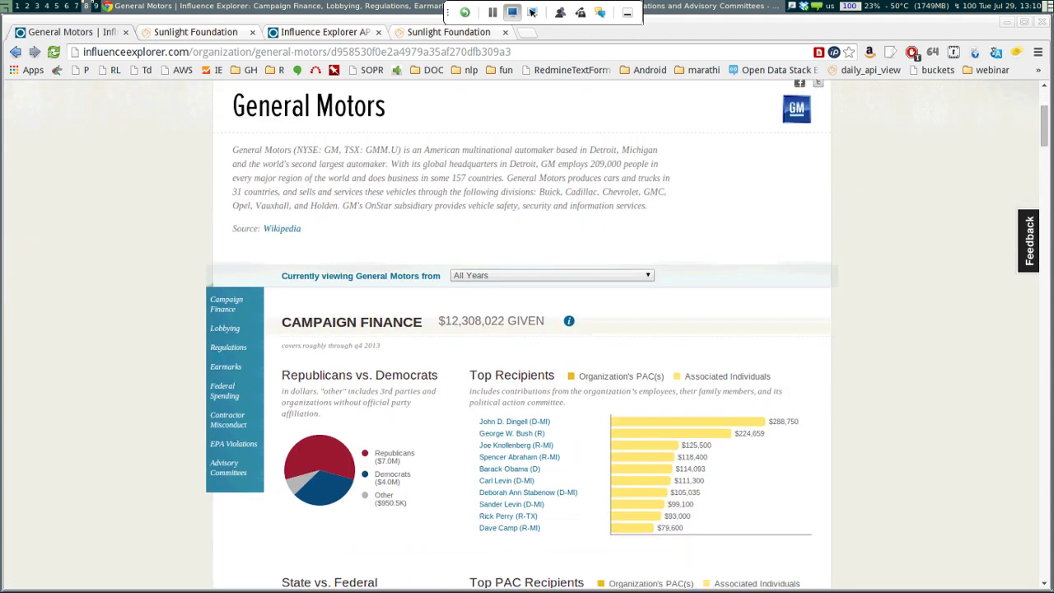
{"action": "scroll", "coordinate": [522, 334], "scroll_direction": "down", "scroll_amount": 2}
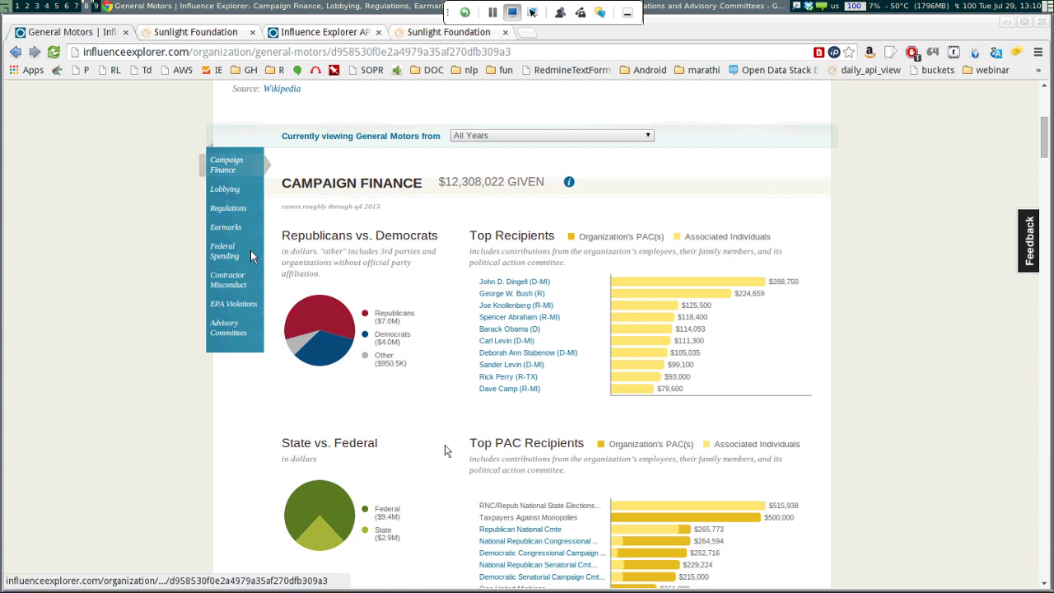
{"action": "scroll", "coordinate": [250, 255], "scroll_direction": "down", "scroll_amount": 2}
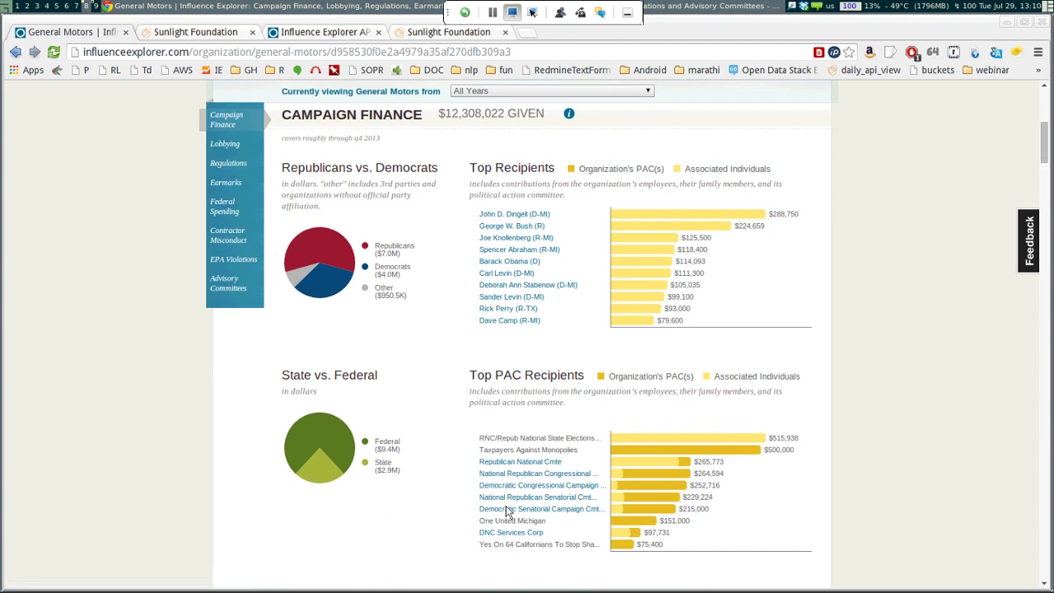
Set the 'Currently viewing' period to the 2011 - 2012 cycle
{"action": "key", "text": "alt+Down"}
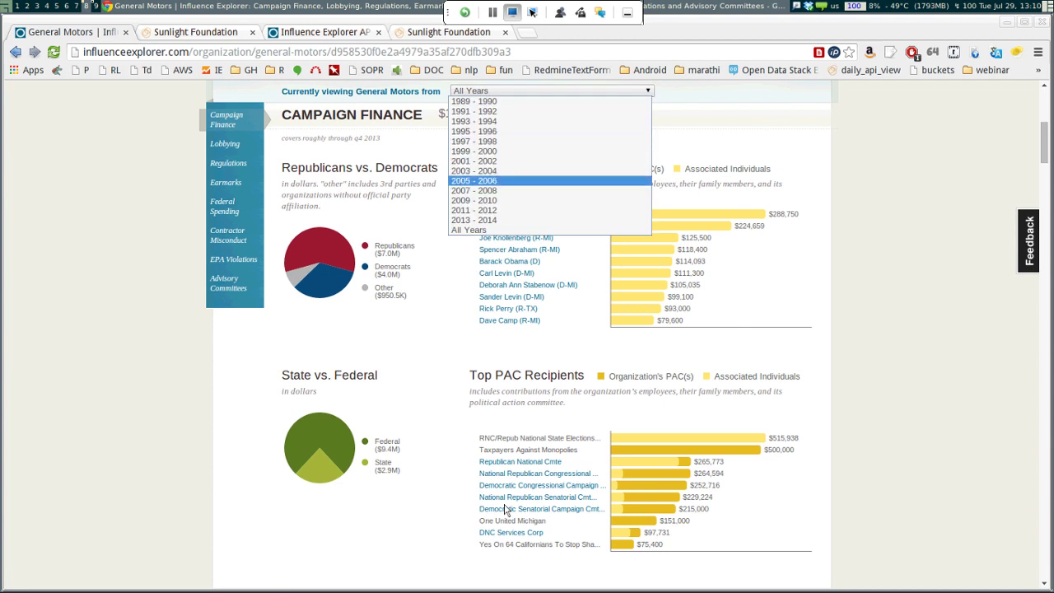
{"action": "key", "text": "Up"}
{"action": "key", "text": "Up"}
{"action": "key", "text": "Up"}
{"action": "key", "text": "Up"}
{"action": "key", "text": "Up"}
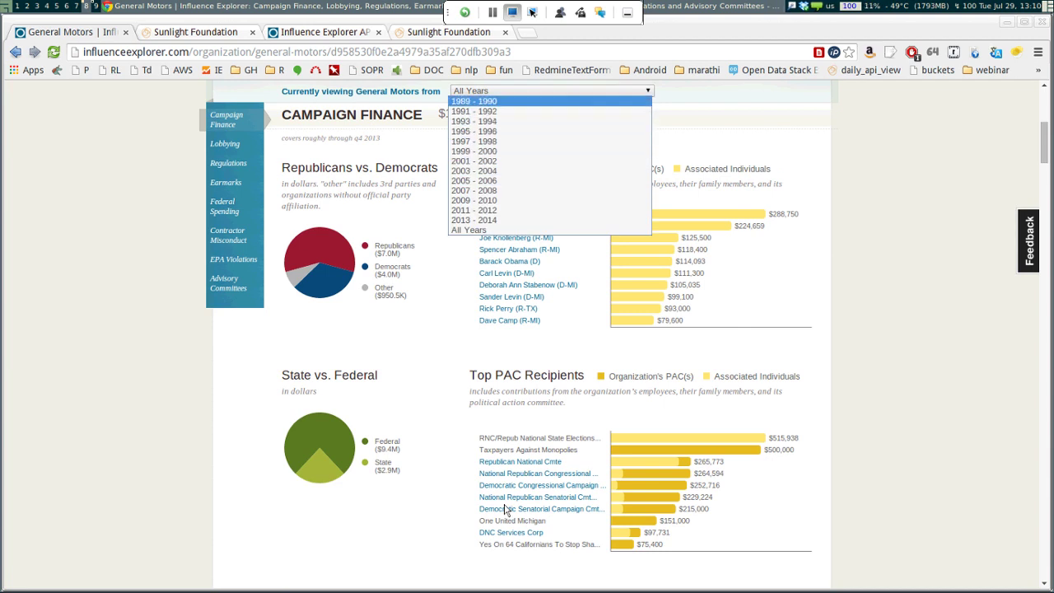
{"action": "key", "text": "Down"}
{"action": "key", "text": "Down"}
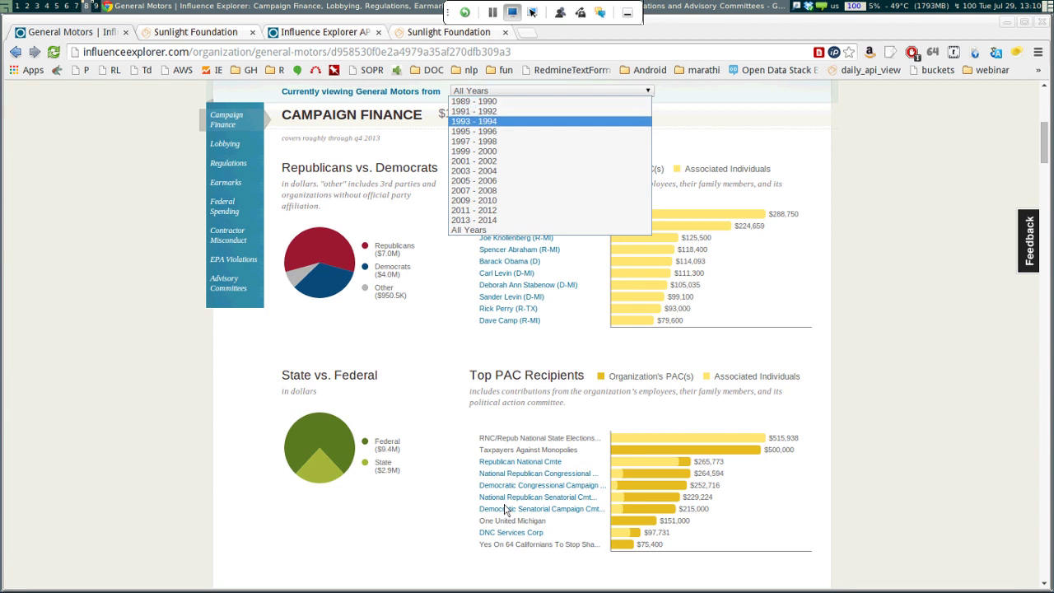
{"action": "key", "text": "Down"}
{"action": "key", "text": "Down"}
{"action": "key", "text": "Down"}
{"action": "key", "text": "Down"}
{"action": "key", "text": "Down"}
{"action": "key", "text": "Down"}
{"action": "key", "text": "Down"}
{"action": "key", "text": "Down"}
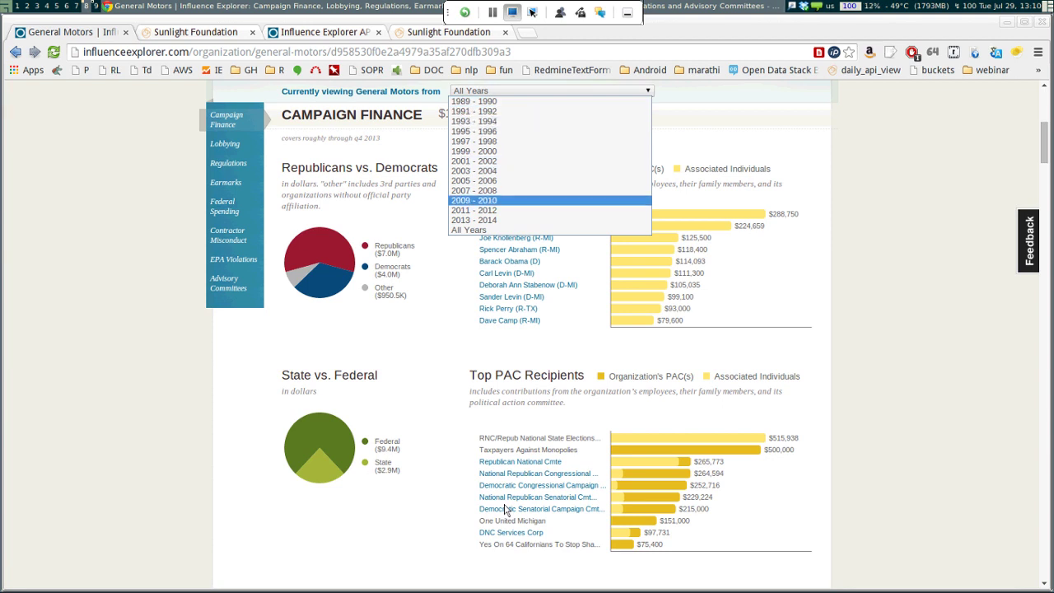
{"action": "key", "text": "Down"}
{"action": "key", "text": "Return"}
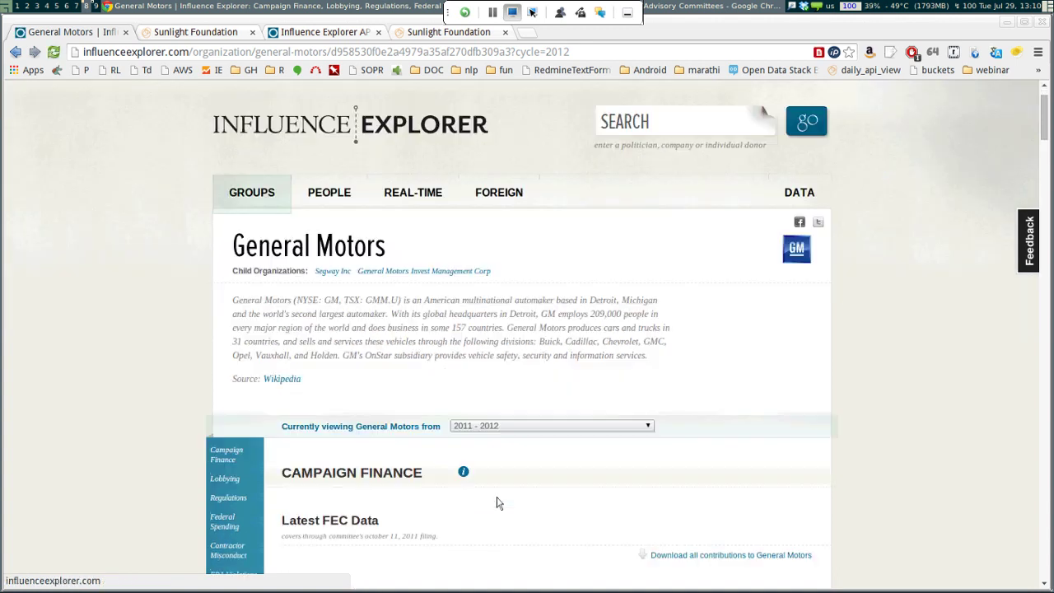
Review General Motors' Lobbying section for 2011–2012
{"action": "scroll", "coordinate": [496, 502], "scroll_direction": "down", "scroll_amount": 5}
{"action": "scroll", "coordinate": [496, 502], "scroll_direction": "down", "scroll_amount": 6}
{"action": "scroll", "coordinate": [496, 502], "scroll_direction": "up", "scroll_amount": 2}
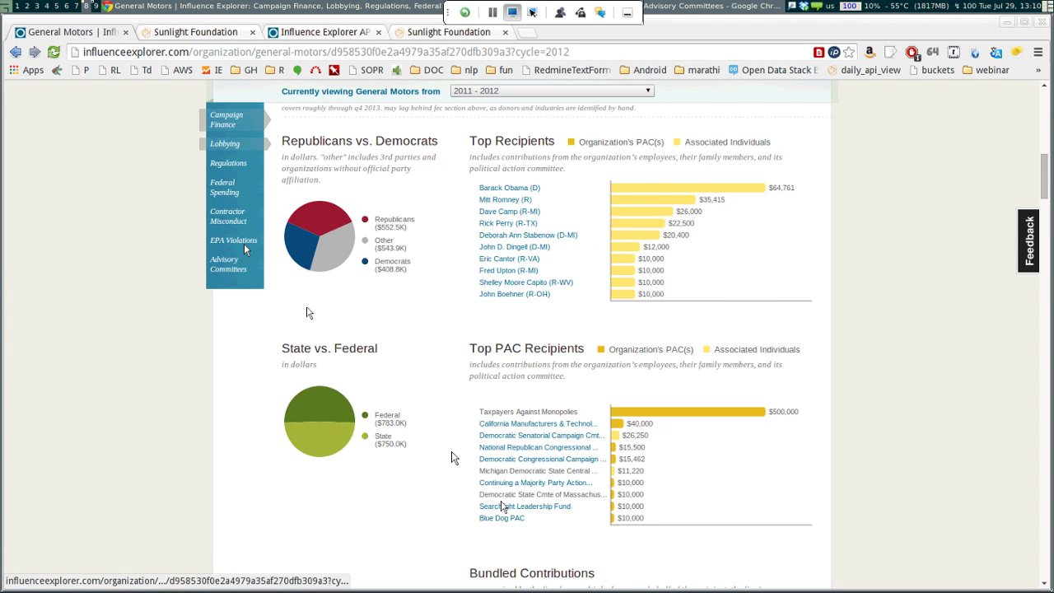
{"action": "left_click", "coordinate": [225, 143]}
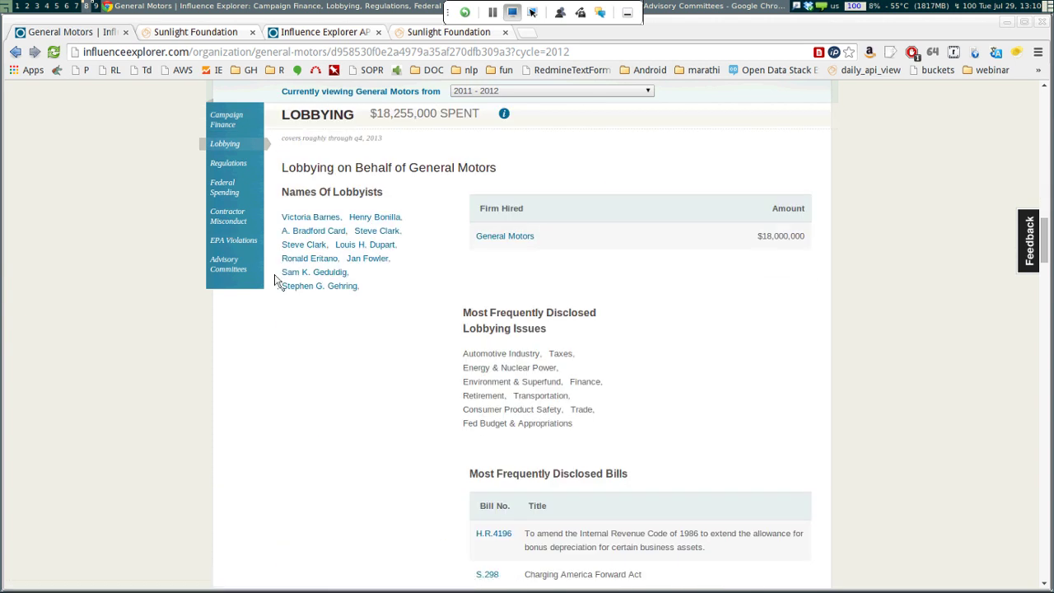
{"action": "scroll", "coordinate": [528, 534], "scroll_direction": "down", "scroll_amount": 5}
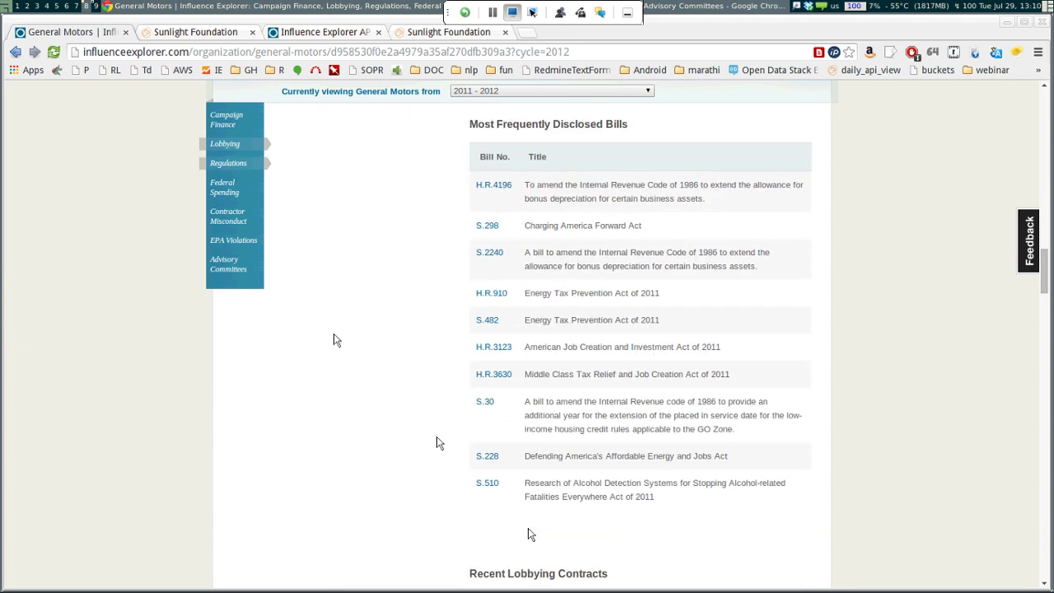
Expand and collapse the NLRB docket under Regulations, then show Federal Spending
{"action": "left_click", "coordinate": [228, 163]}
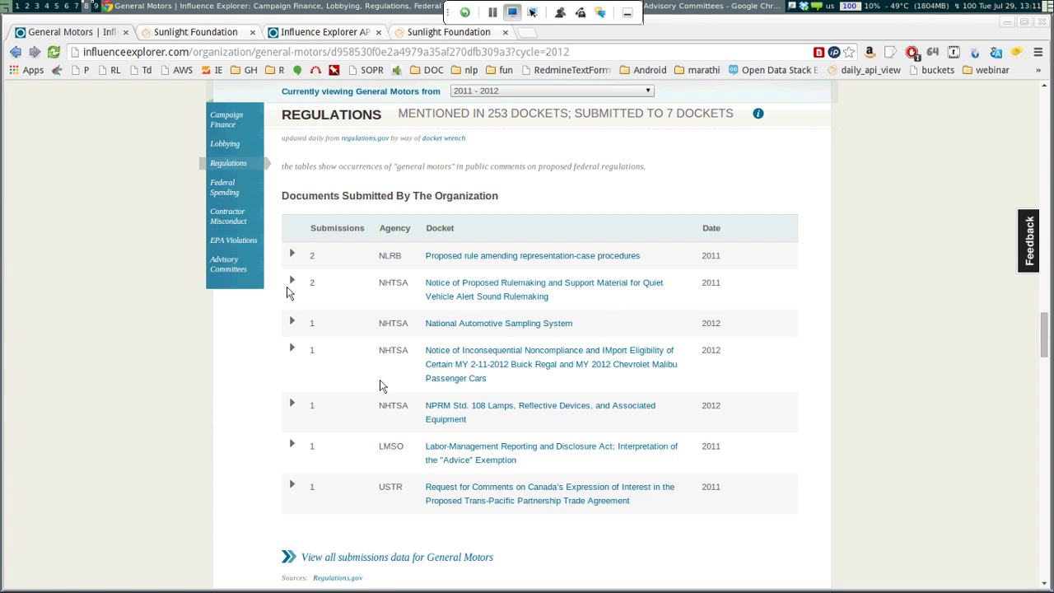
{"action": "left_click", "coordinate": [289, 291]}
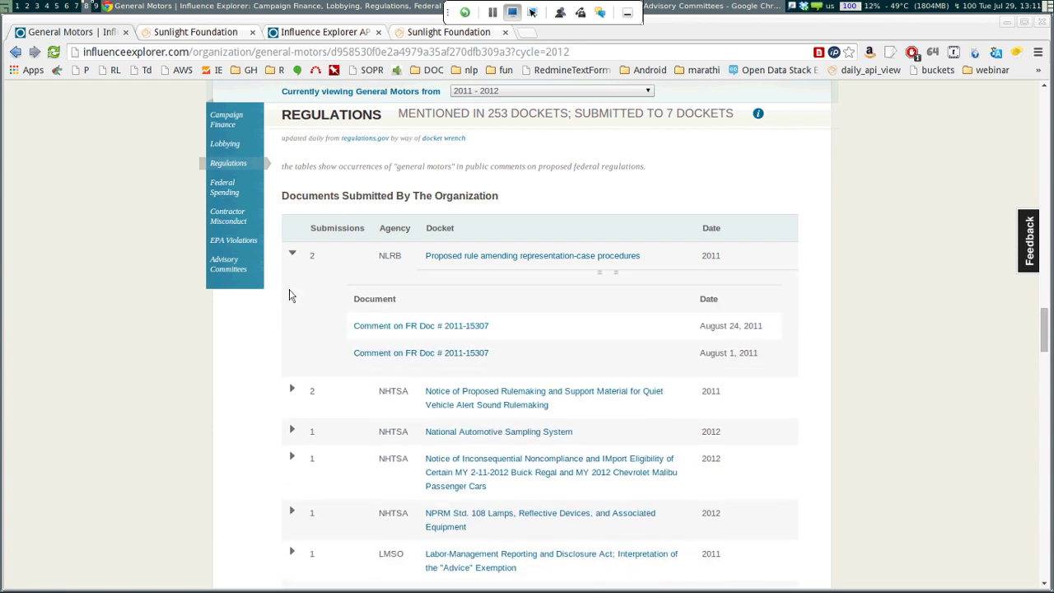
{"action": "left_click", "coordinate": [289, 293]}
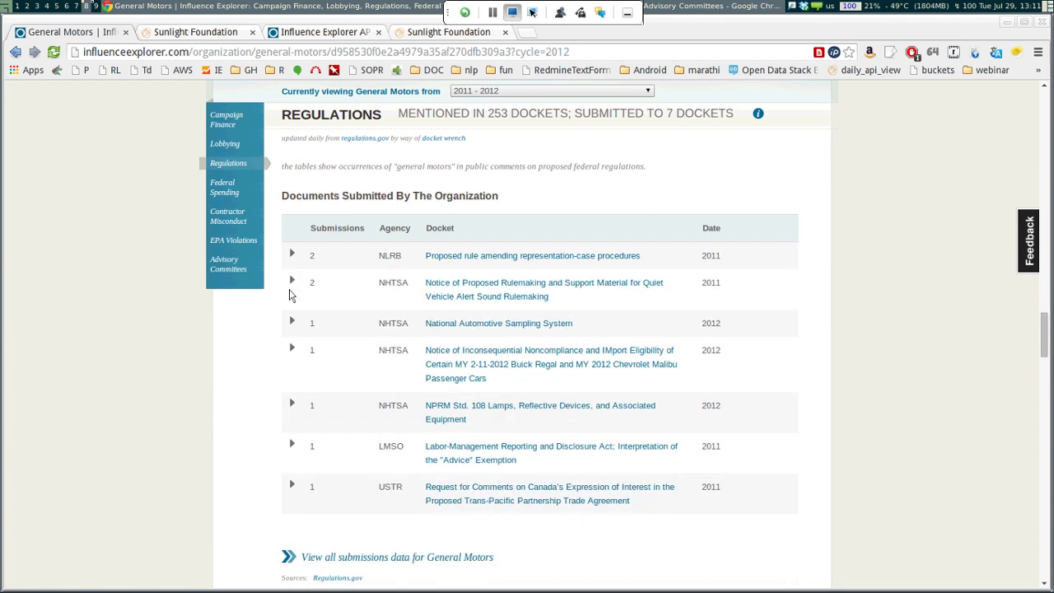
{"action": "left_click", "coordinate": [243, 247]}
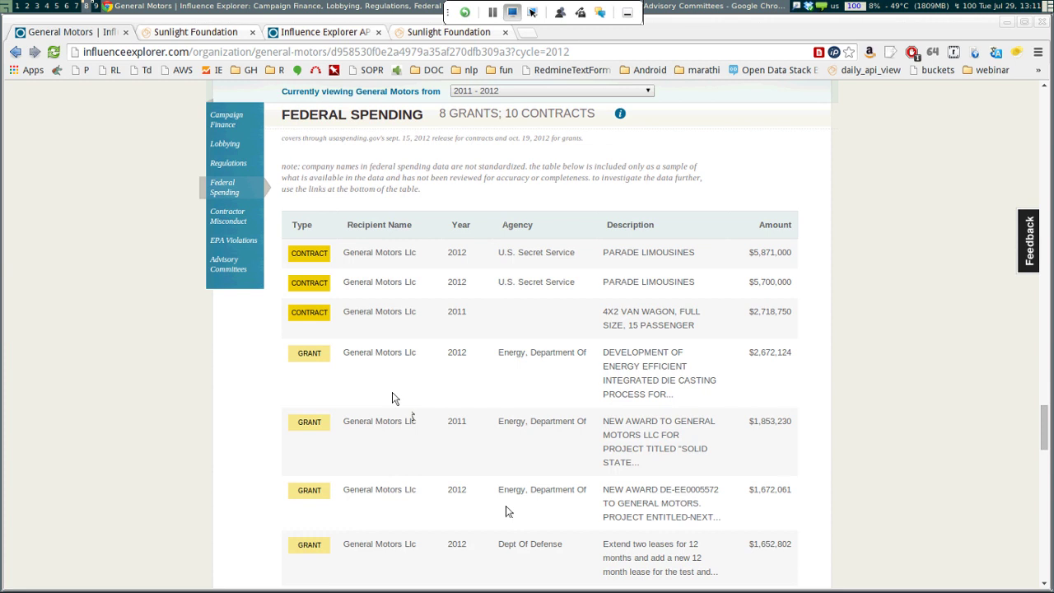
View EPA Violations and expand the National Science Foundation advisory committees
{"action": "scroll", "coordinate": [506, 511], "scroll_direction": "down", "scroll_amount": 3}
{"action": "scroll", "coordinate": [506, 512], "scroll_direction": "up", "scroll_amount": 2}
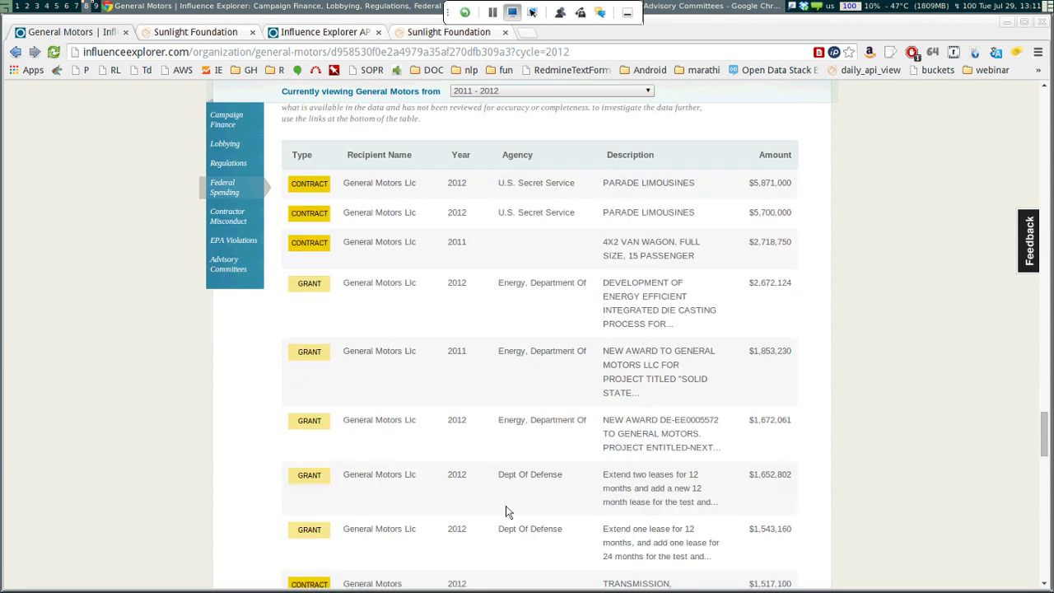
{"action": "scroll", "coordinate": [507, 511], "scroll_direction": "up", "scroll_amount": 1}
{"action": "scroll", "coordinate": [508, 514], "scroll_direction": "up", "scroll_amount": 4}
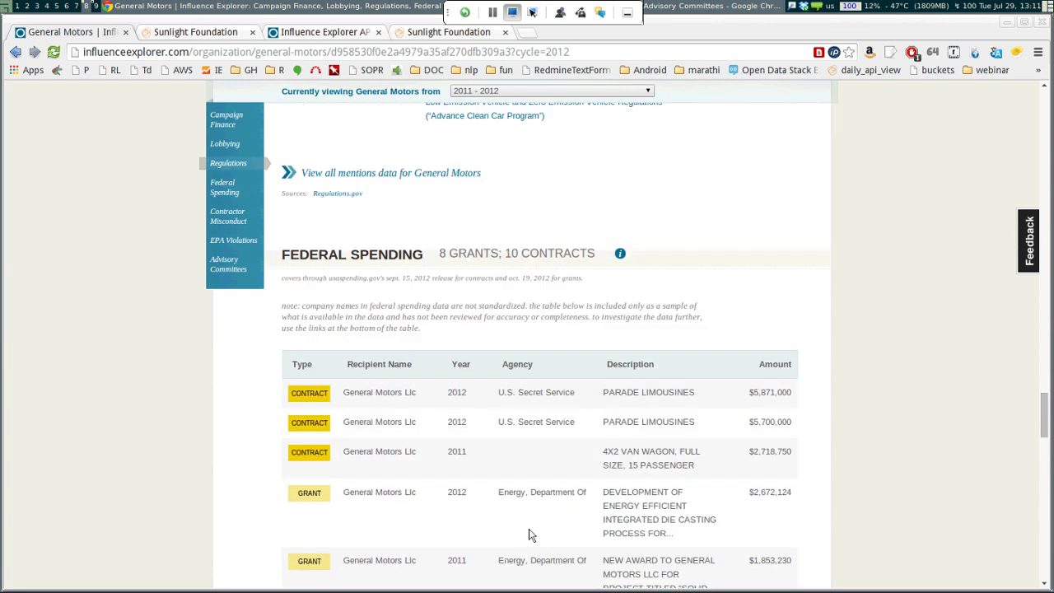
{"action": "scroll", "coordinate": [530, 536], "scroll_direction": "down", "scroll_amount": 4}
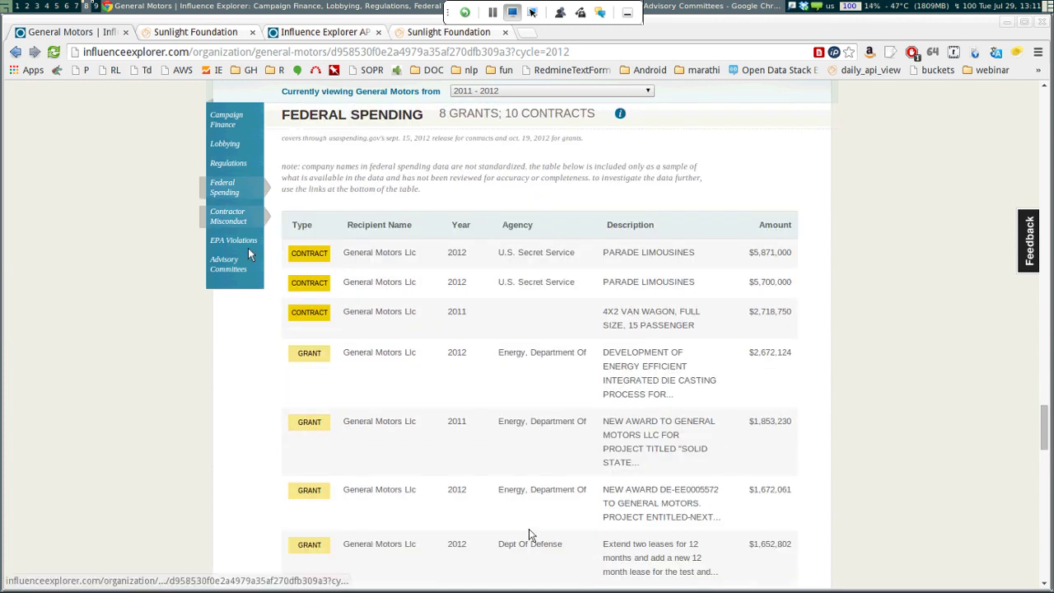
{"action": "left_click", "coordinate": [247, 247]}
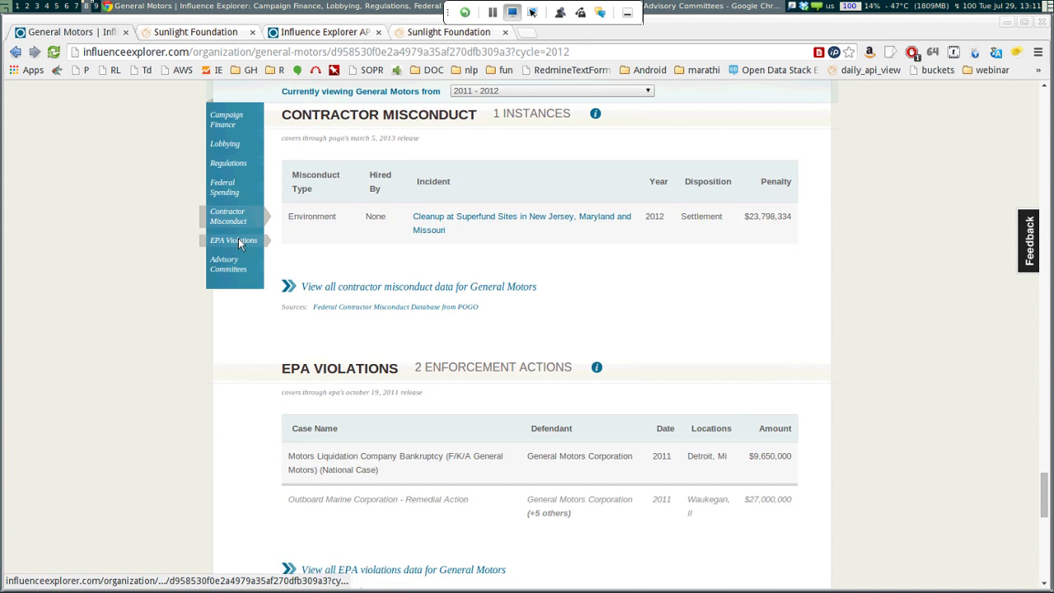
{"action": "left_click", "coordinate": [228, 263]}
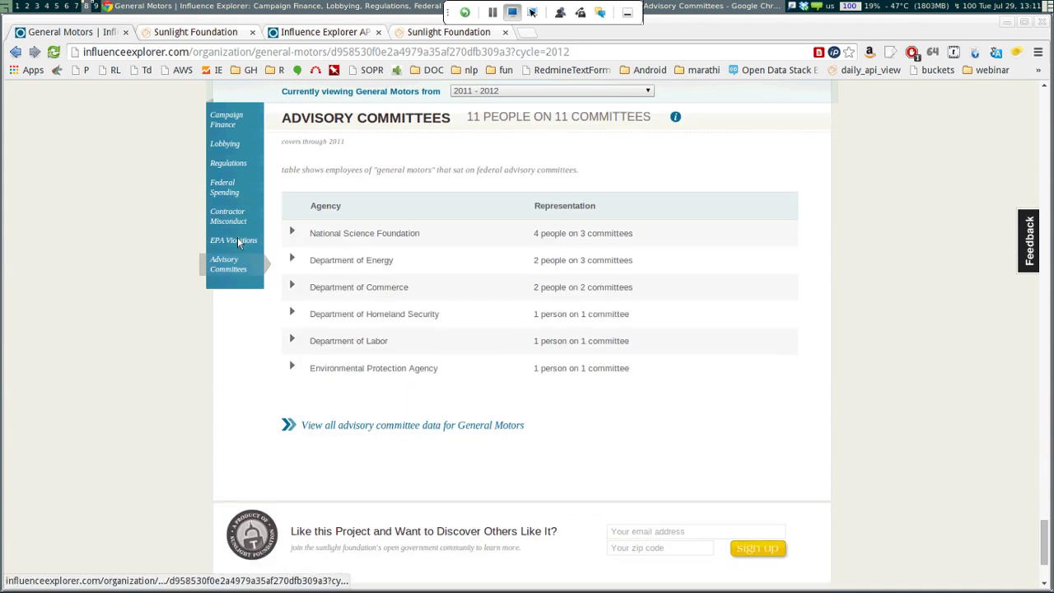
{"action": "left_click", "coordinate": [289, 295]}
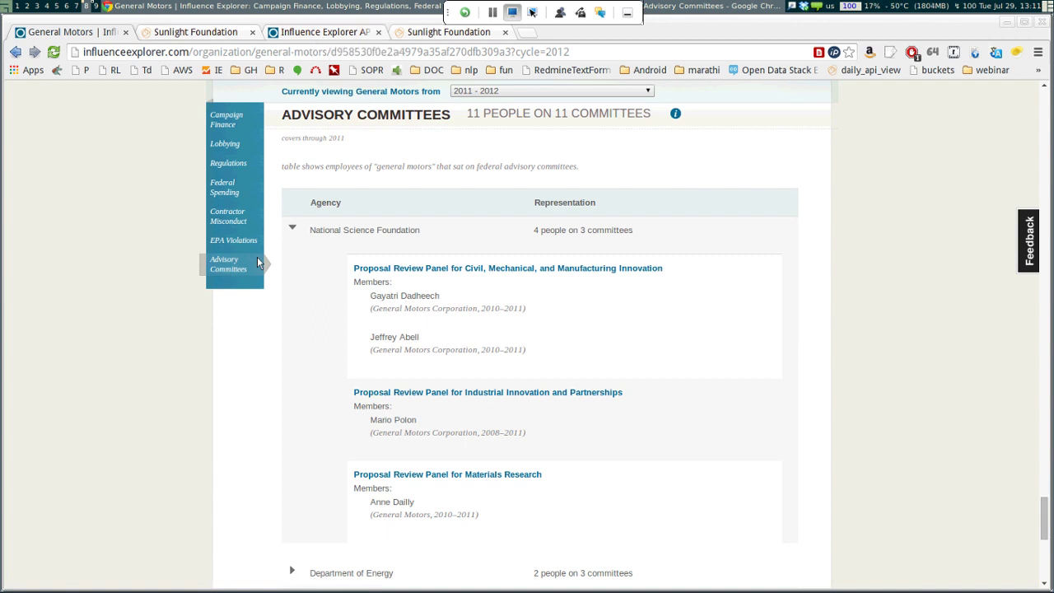
Return to the top of the General Motors profile and open the DATA section
{"action": "left_click", "coordinate": [195, 31]}
{"action": "left_click", "coordinate": [74, 31]}
{"action": "scroll", "coordinate": [256, 260], "scroll_direction": "up", "scroll_amount": 10}
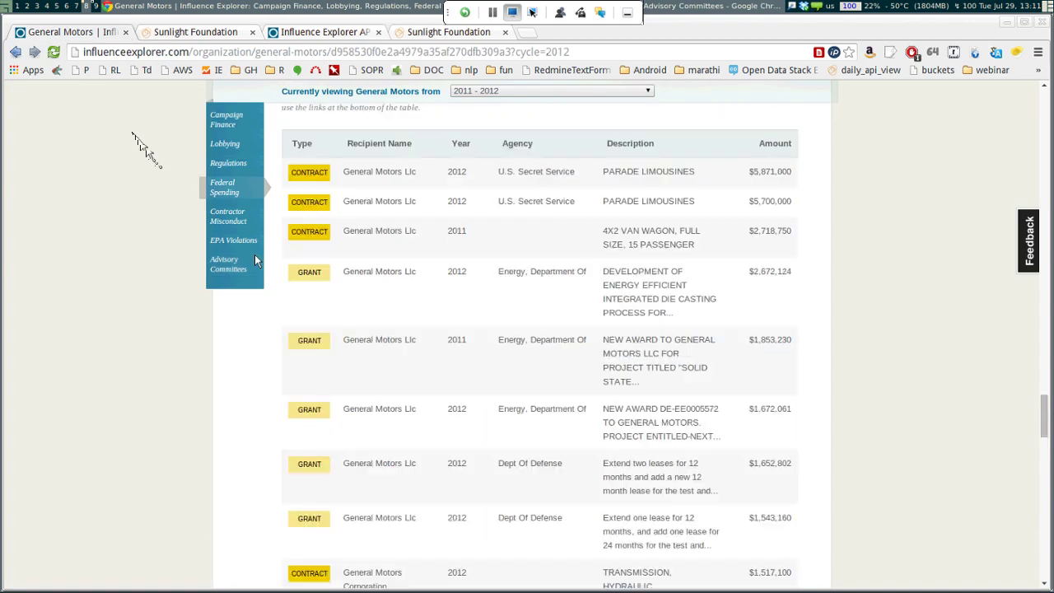
{"action": "scroll", "coordinate": [255, 260], "scroll_direction": "up", "scroll_amount": 5}
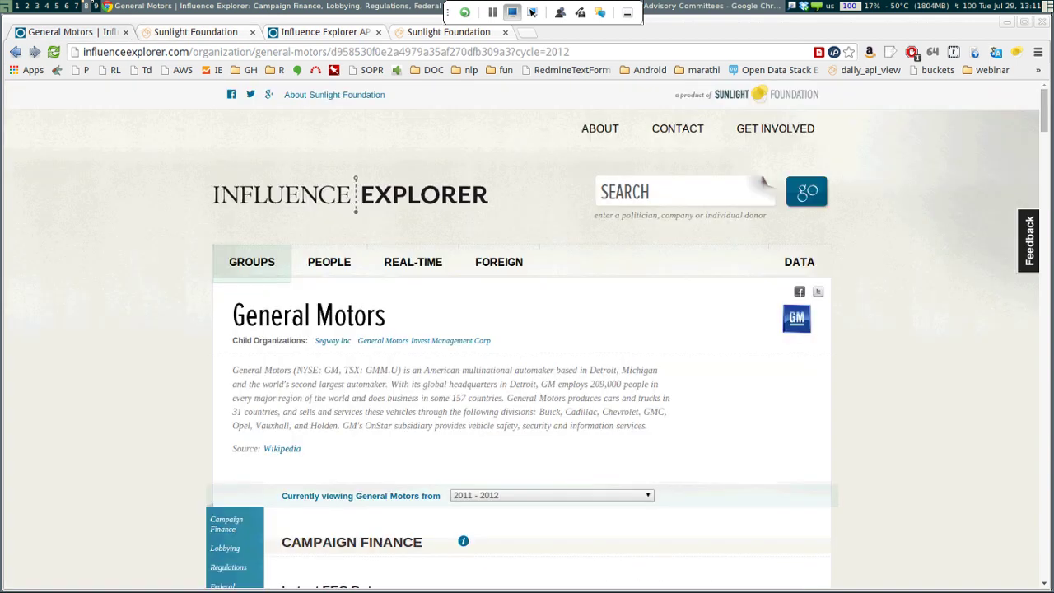
{"action": "left_click", "coordinate": [799, 262]}
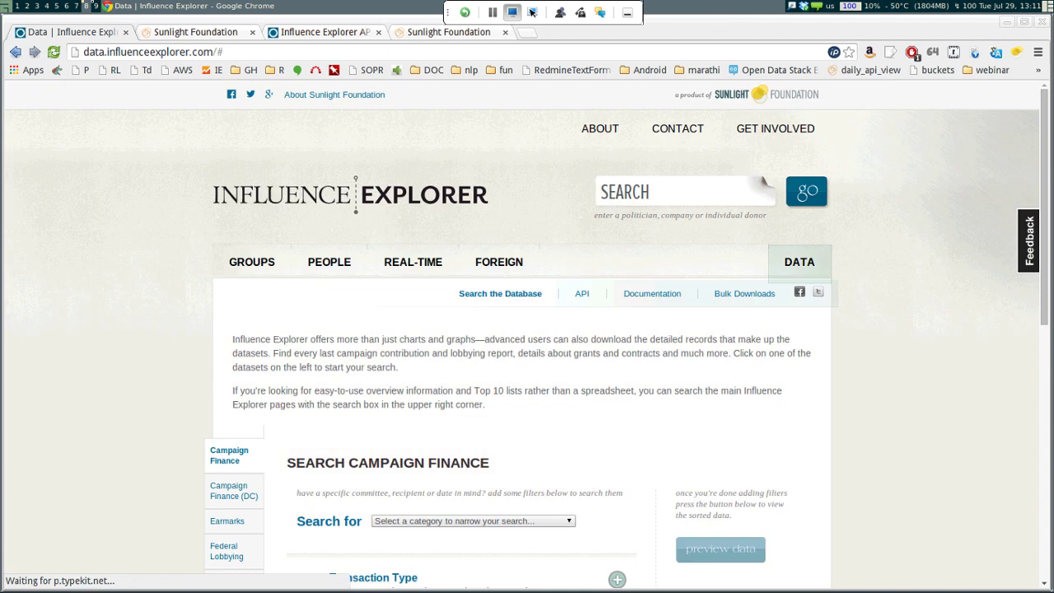
Browse the Bulk Downloads dataset list, including the 3.2 GB contributions and 16.5 MB FACA files
{"action": "left_click", "coordinate": [745, 293]}
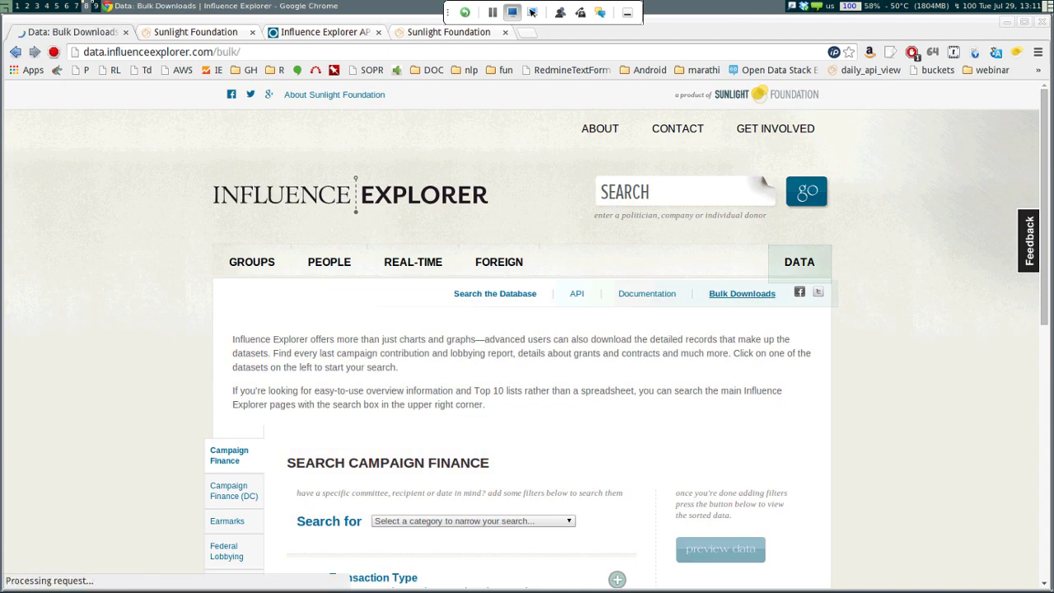
{"action": "scroll", "coordinate": [527, 334], "scroll_direction": "down", "scroll_amount": 1}
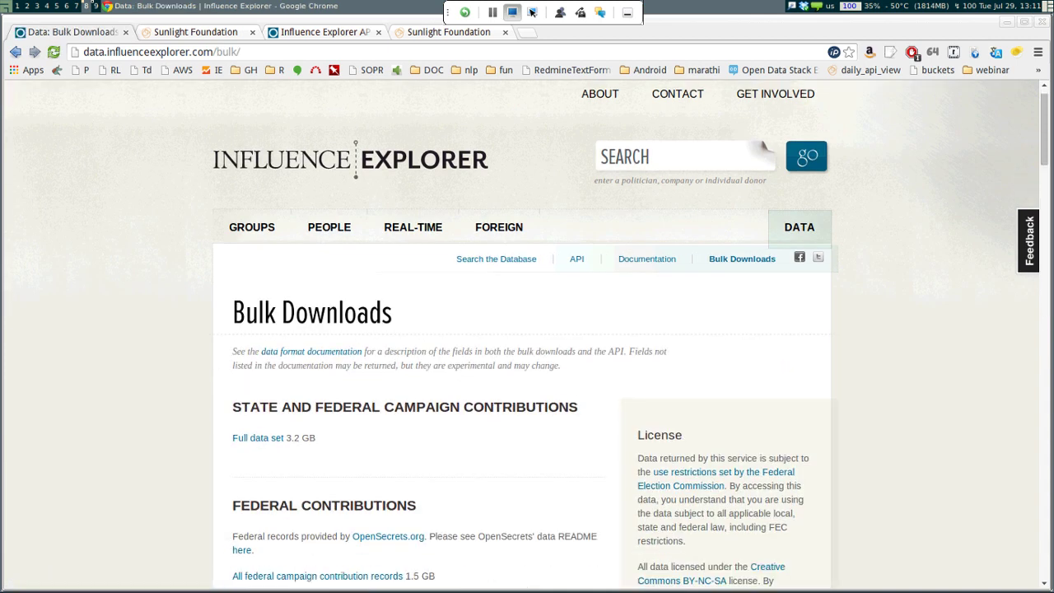
{"action": "scroll", "coordinate": [764, 148], "scroll_direction": "down", "scroll_amount": 3}
{"action": "scroll", "coordinate": [527, 330], "scroll_direction": "down", "scroll_amount": 3}
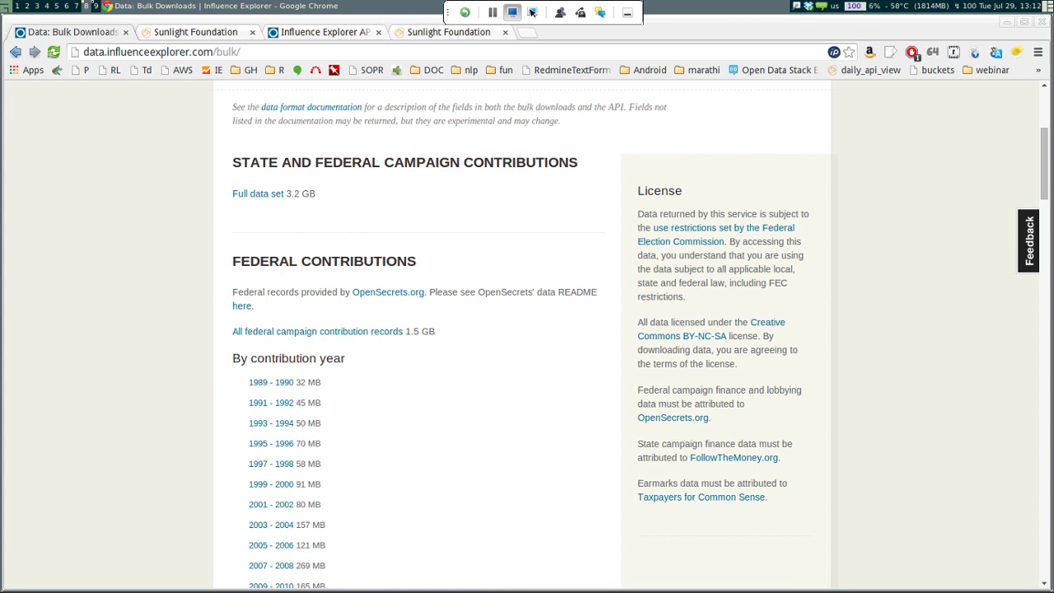
{"action": "scroll", "coordinate": [526, 330], "scroll_direction": "down", "scroll_amount": 6}
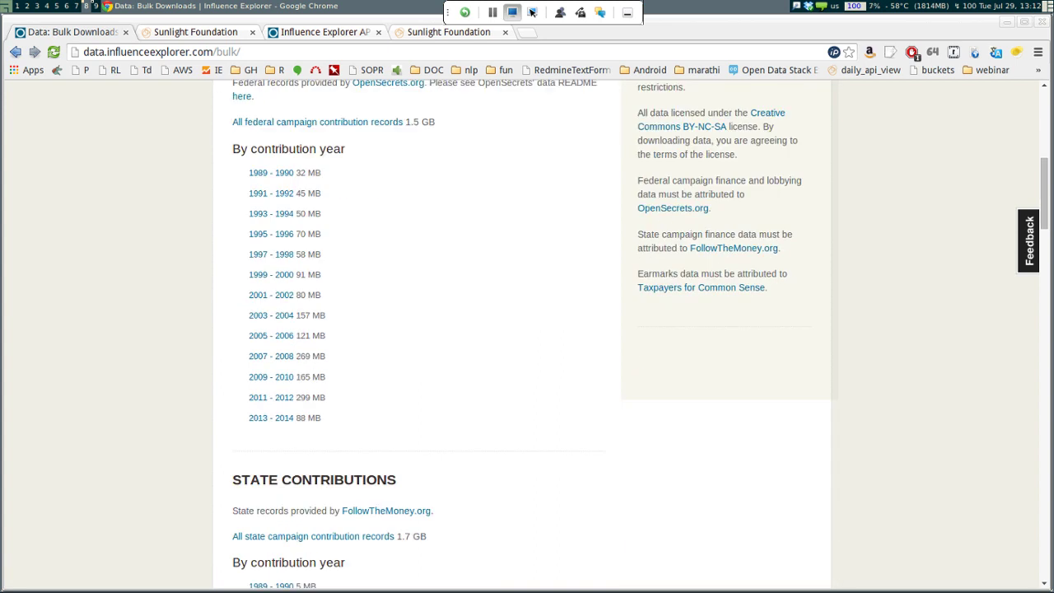
{"action": "scroll", "coordinate": [527, 329], "scroll_direction": "down", "scroll_amount": 5}
{"action": "scroll", "coordinate": [527, 329], "scroll_direction": "down", "scroll_amount": 3}
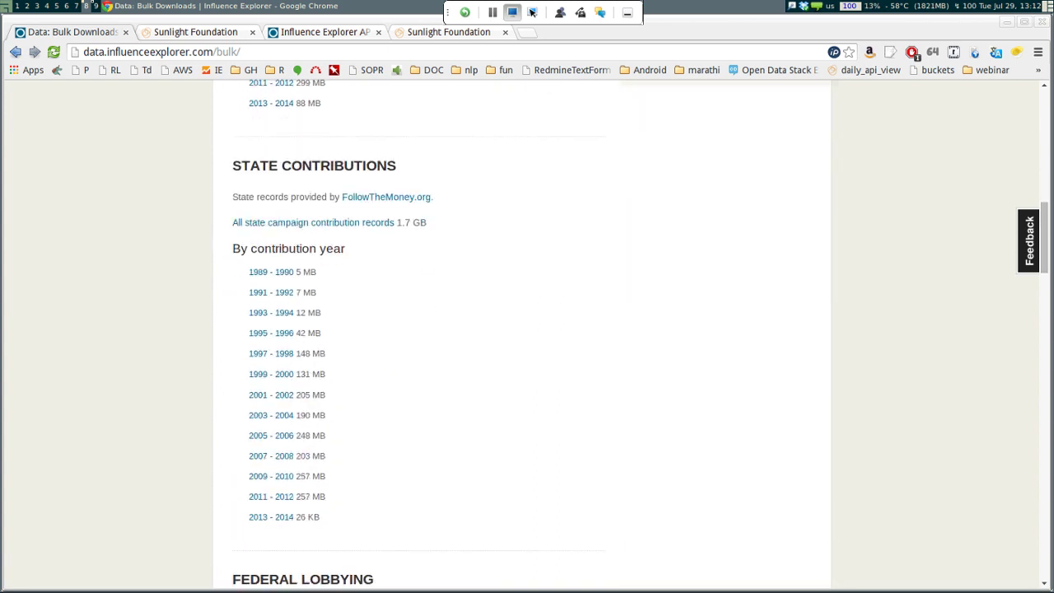
{"action": "scroll", "coordinate": [527, 329], "scroll_direction": "up", "scroll_amount": 15}
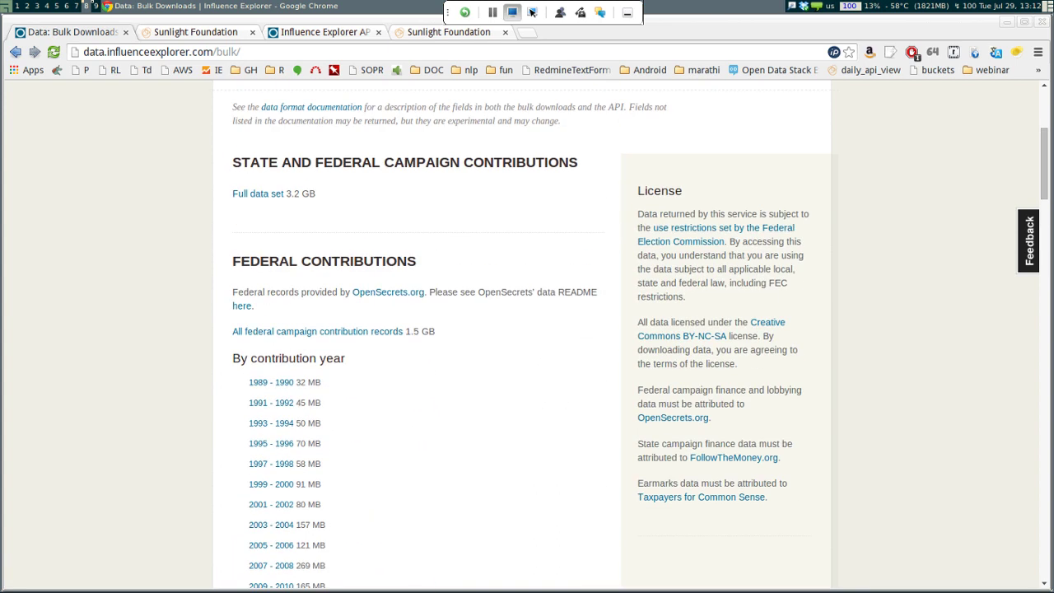
{"action": "scroll", "coordinate": [527, 329], "scroll_direction": "down", "scroll_amount": 5}
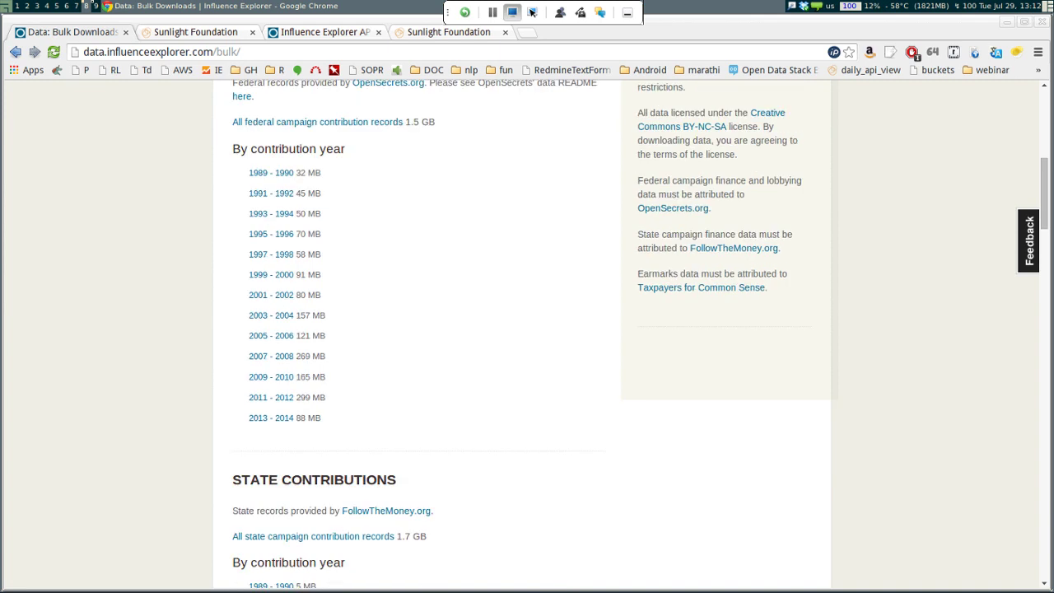
{"action": "scroll", "coordinate": [527, 329], "scroll_direction": "down", "scroll_amount": 15}
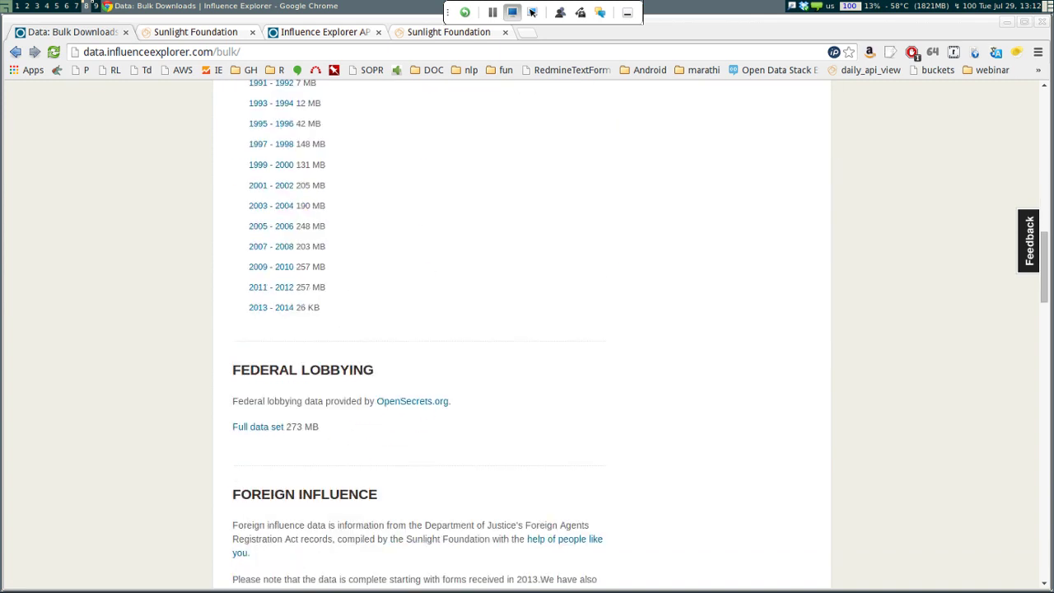
{"action": "scroll", "coordinate": [527, 329], "scroll_direction": "down", "scroll_amount": 2}
{"action": "scroll", "coordinate": [527, 329], "scroll_direction": "down", "scroll_amount": 13}
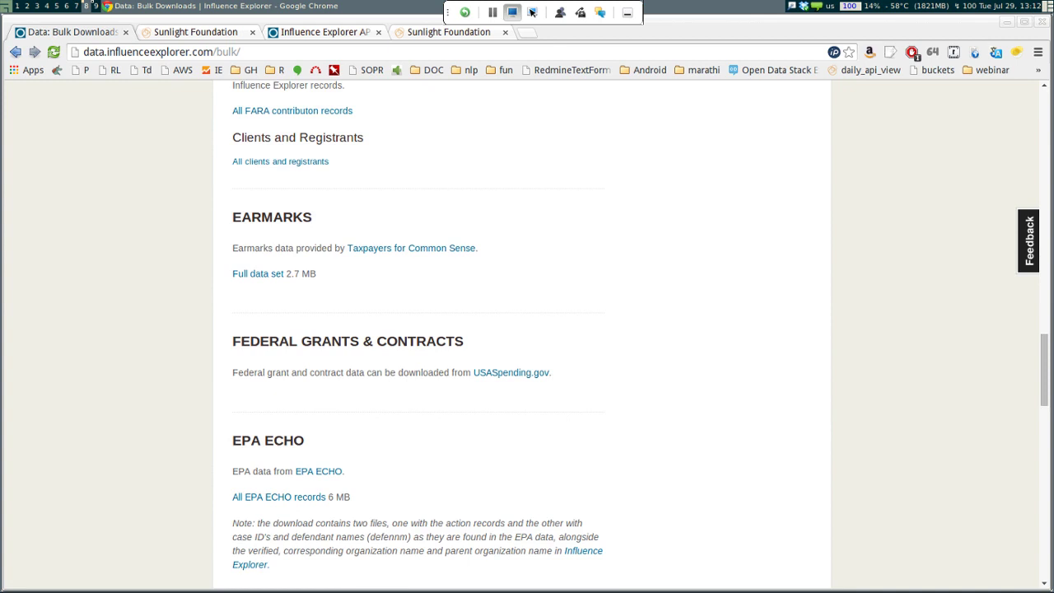
{"action": "scroll", "coordinate": [527, 329], "scroll_direction": "down", "scroll_amount": 2}
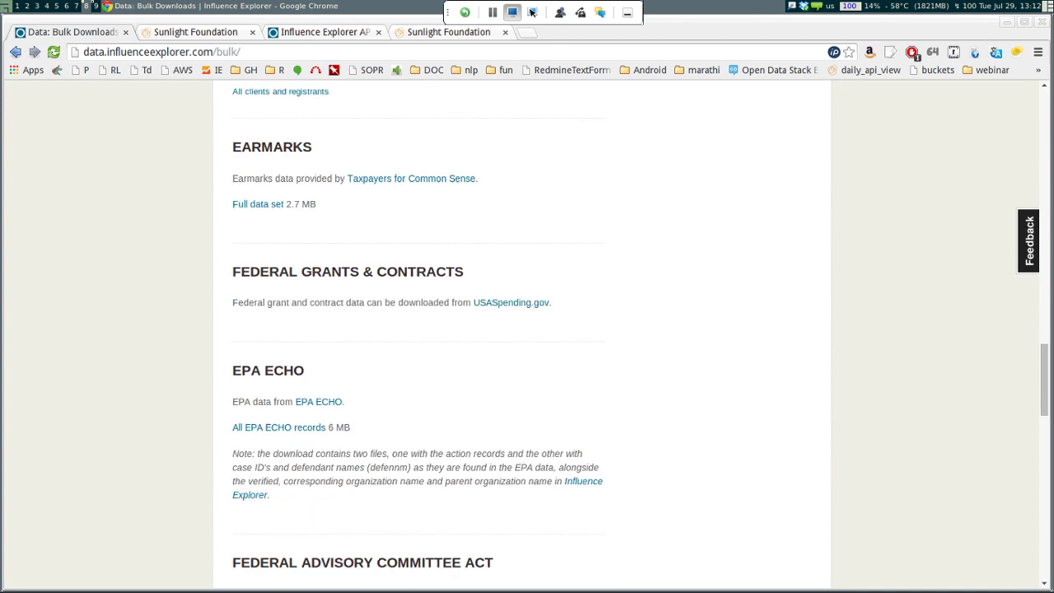
{"action": "scroll", "coordinate": [527, 330], "scroll_direction": "down", "scroll_amount": 11}
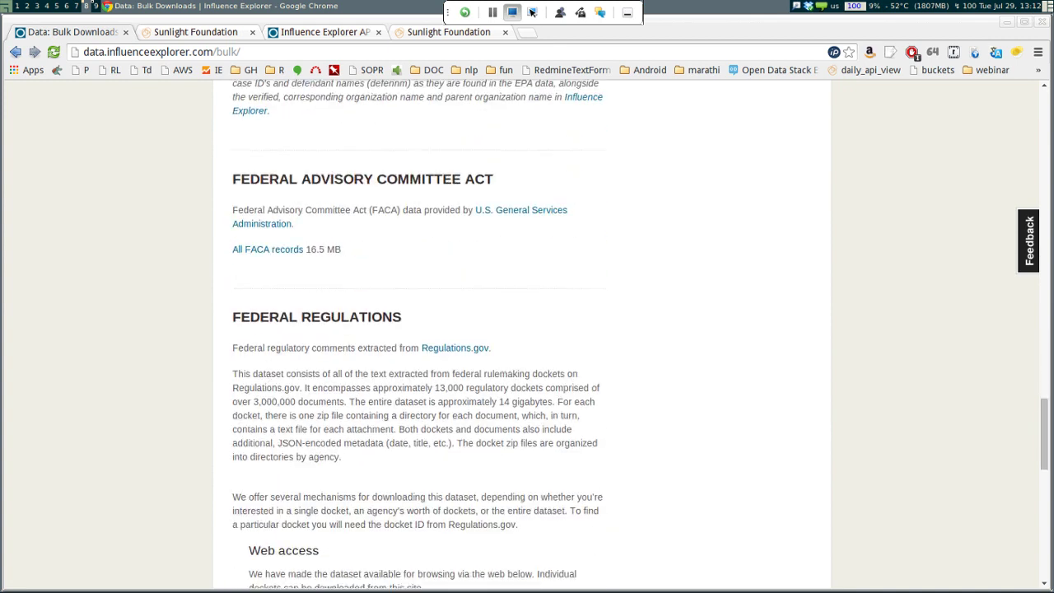
{"action": "scroll", "coordinate": [527, 330], "scroll_direction": "down", "scroll_amount": 8}
{"action": "scroll", "coordinate": [527, 330], "scroll_direction": "down", "scroll_amount": 2}
{"action": "scroll", "coordinate": [527, 329], "scroll_direction": "up", "scroll_amount": 20}
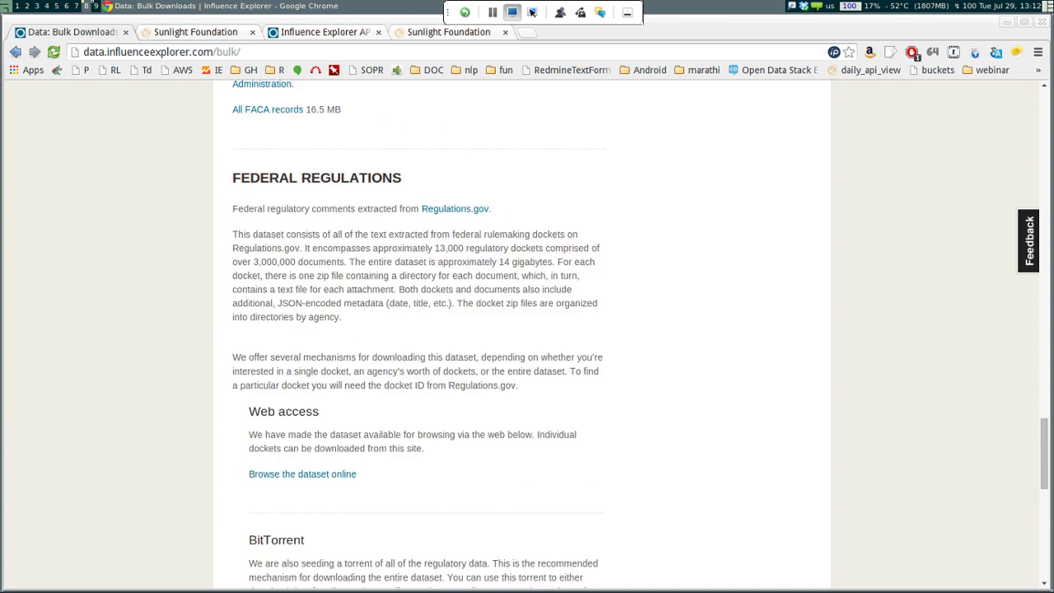
{"action": "key", "text": "Home"}
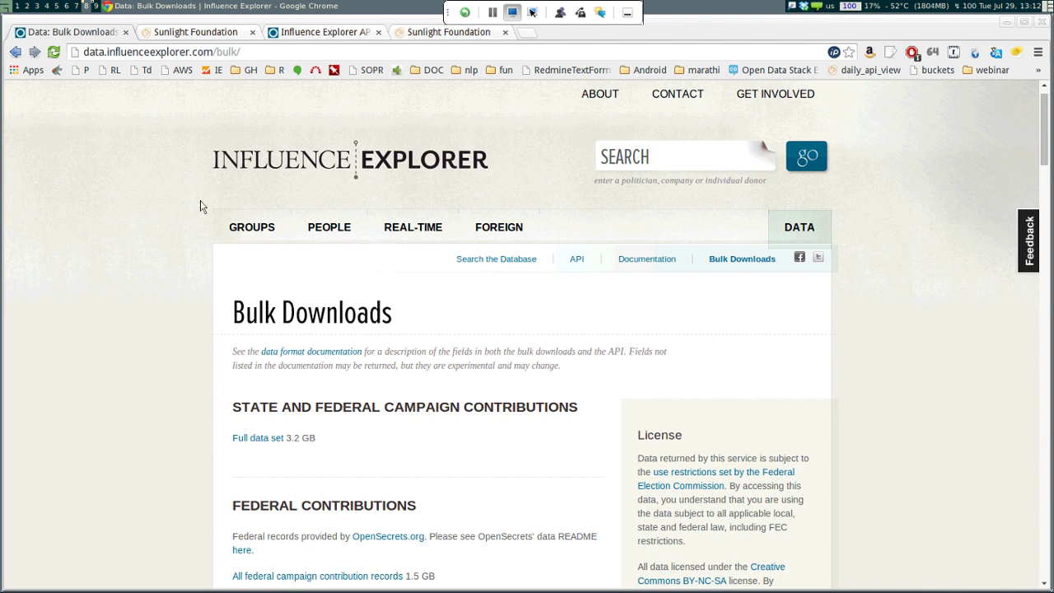
Switch to the browser tab with the Influence Explorer API documentation
{"action": "left_click", "coordinate": [200, 31]}
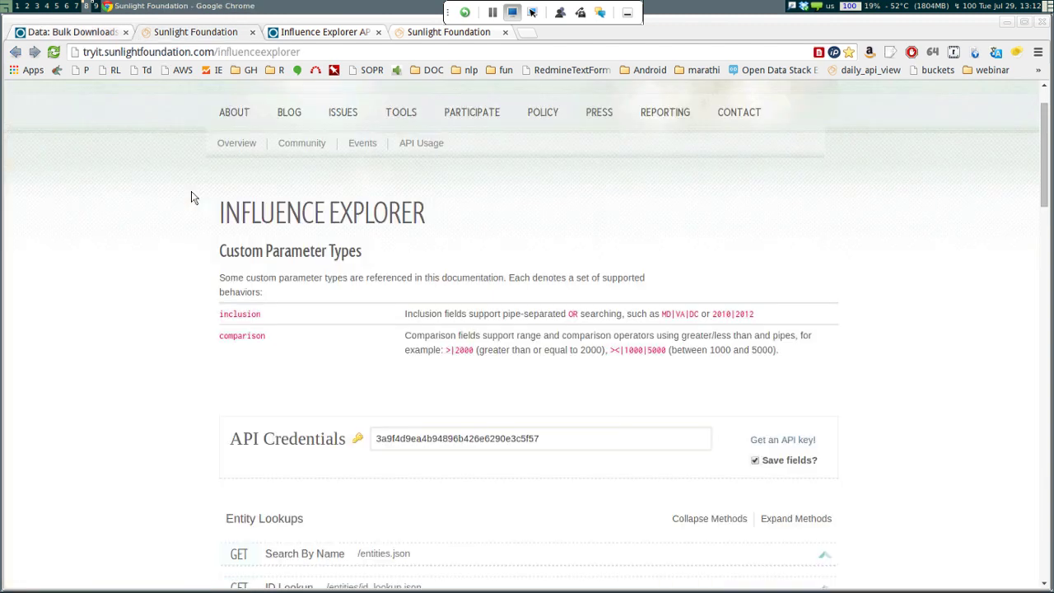
{"action": "key", "text": "ctrl+1"}
{"action": "key", "text": "ctrl+3"}
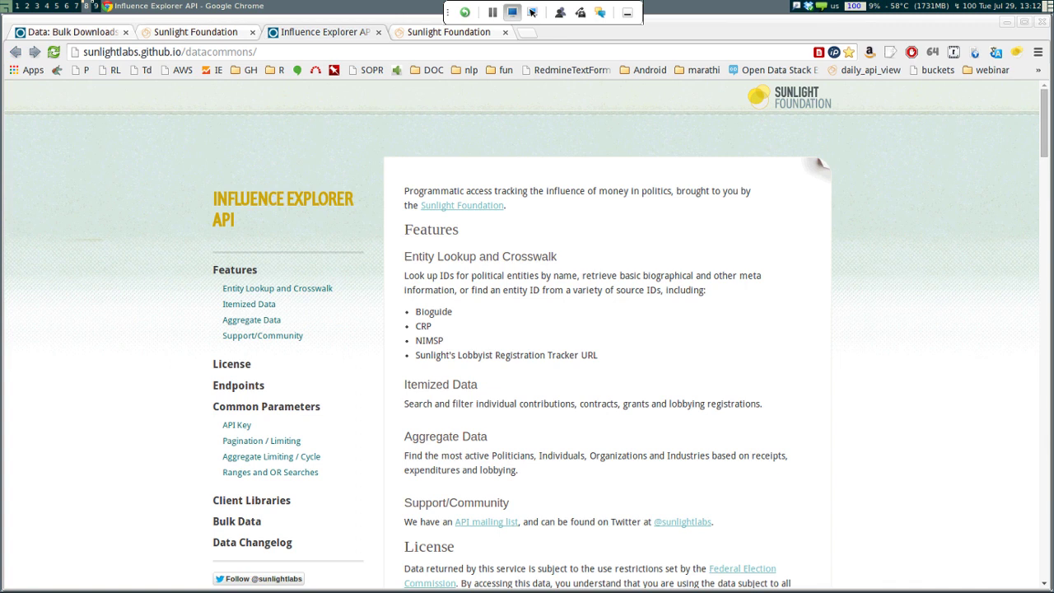
Read the API docs down to the Endpoints table, then return to the top
{"action": "scroll", "coordinate": [819, 164], "scroll_direction": "down", "scroll_amount": 6}
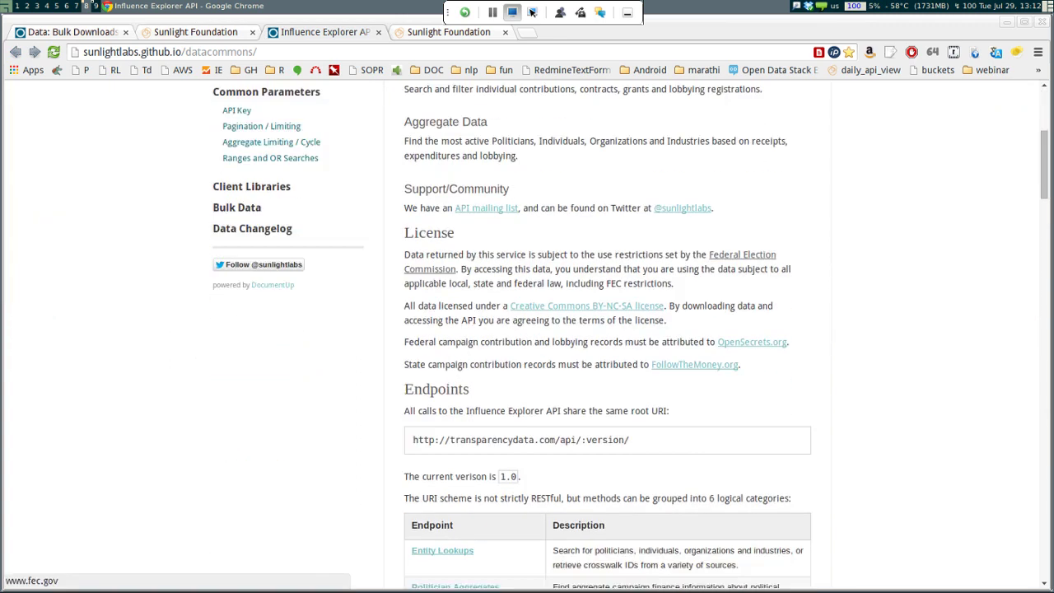
{"action": "scroll", "coordinate": [819, 164], "scroll_direction": "up", "scroll_amount": 4}
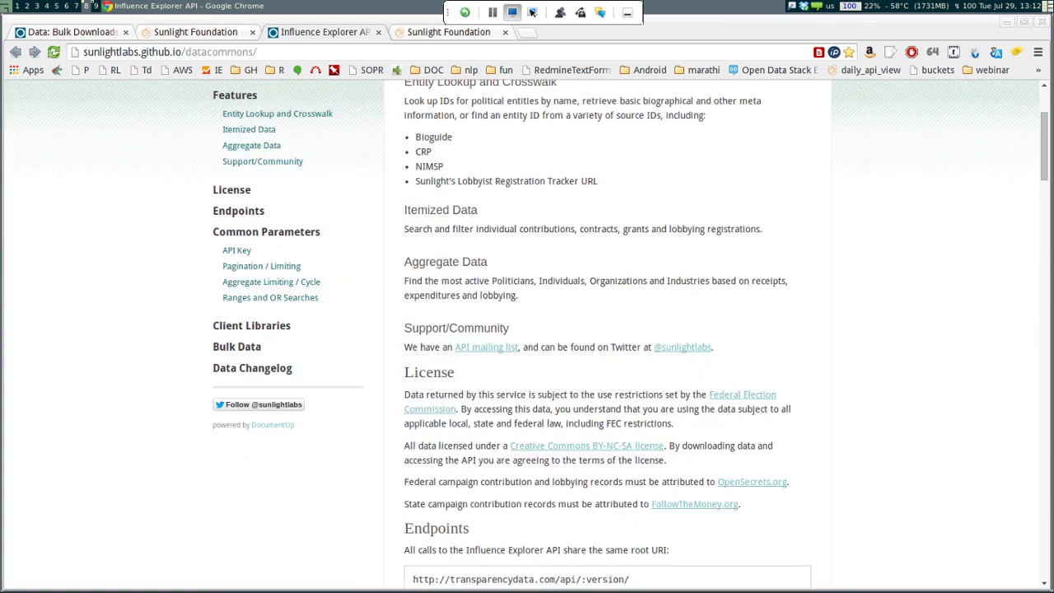
{"action": "scroll", "coordinate": [819, 164], "scroll_direction": "up", "scroll_amount": 2}
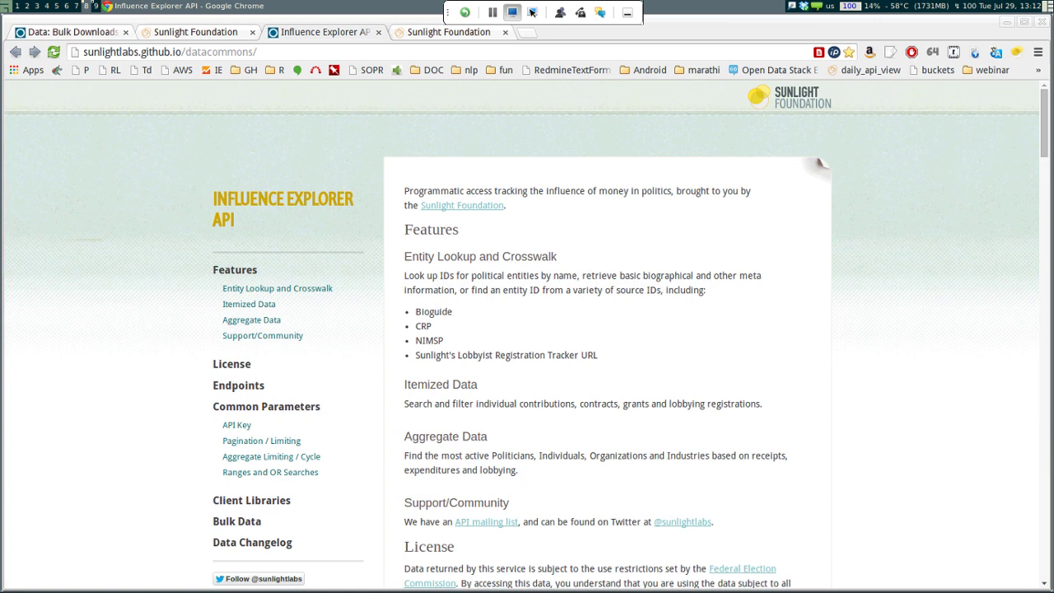
{"action": "scroll", "coordinate": [819, 165], "scroll_direction": "down", "scroll_amount": 1}
{"action": "scroll", "coordinate": [819, 165], "scroll_direction": "down", "scroll_amount": 2}
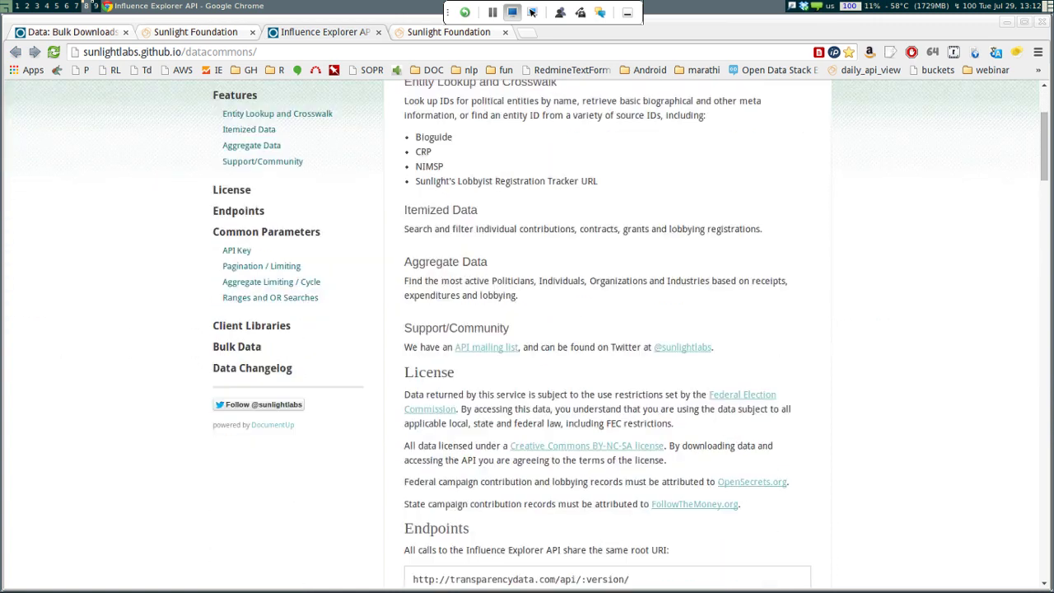
{"action": "scroll", "coordinate": [819, 165], "scroll_direction": "up", "scroll_amount": 3}
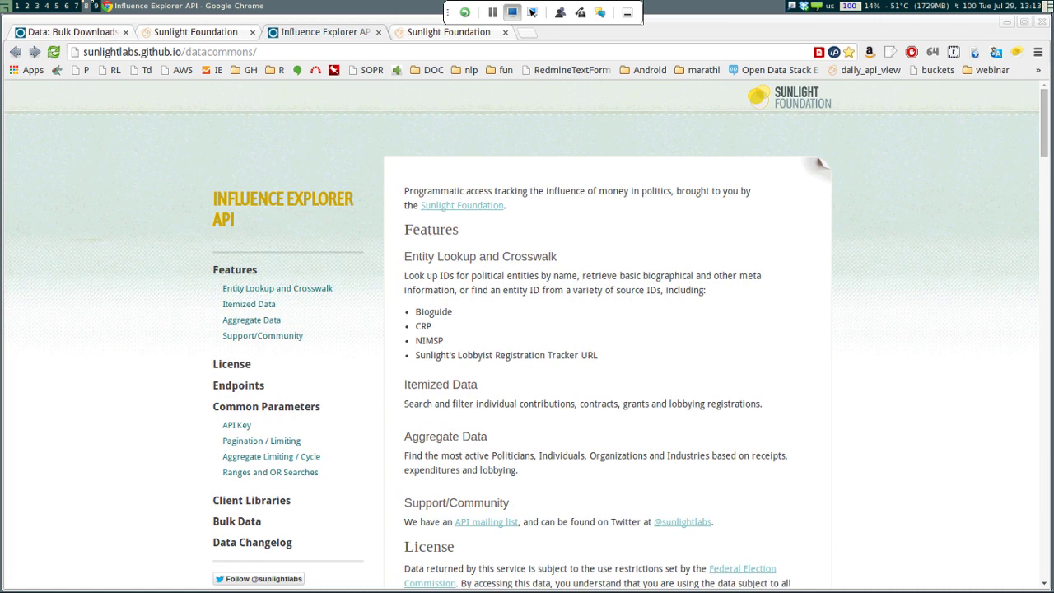
{"action": "scroll", "coordinate": [820, 165], "scroll_direction": "down", "scroll_amount": 2}
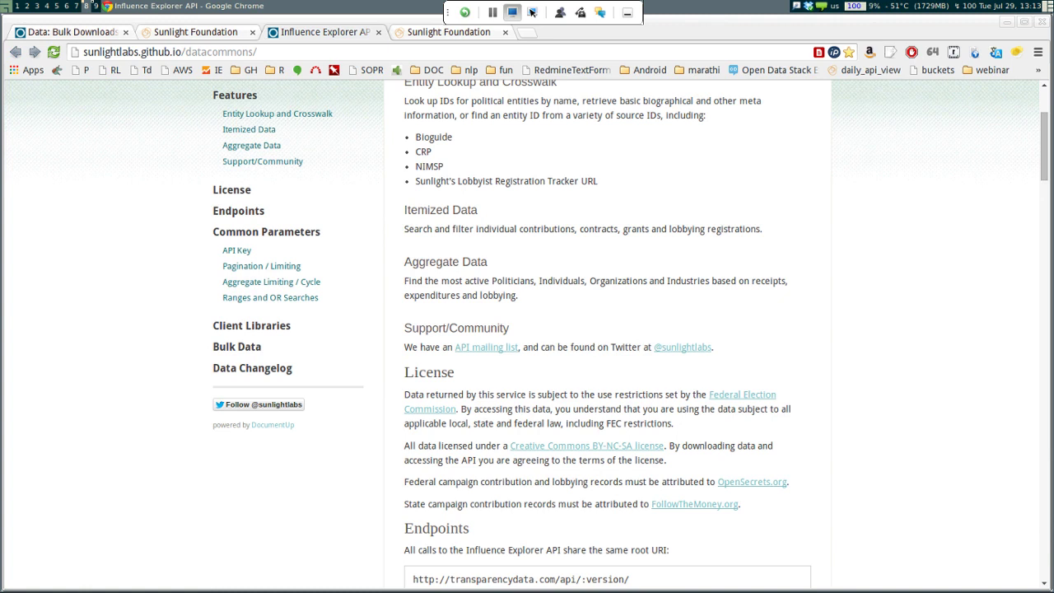
{"action": "key", "text": "Page_Down"}
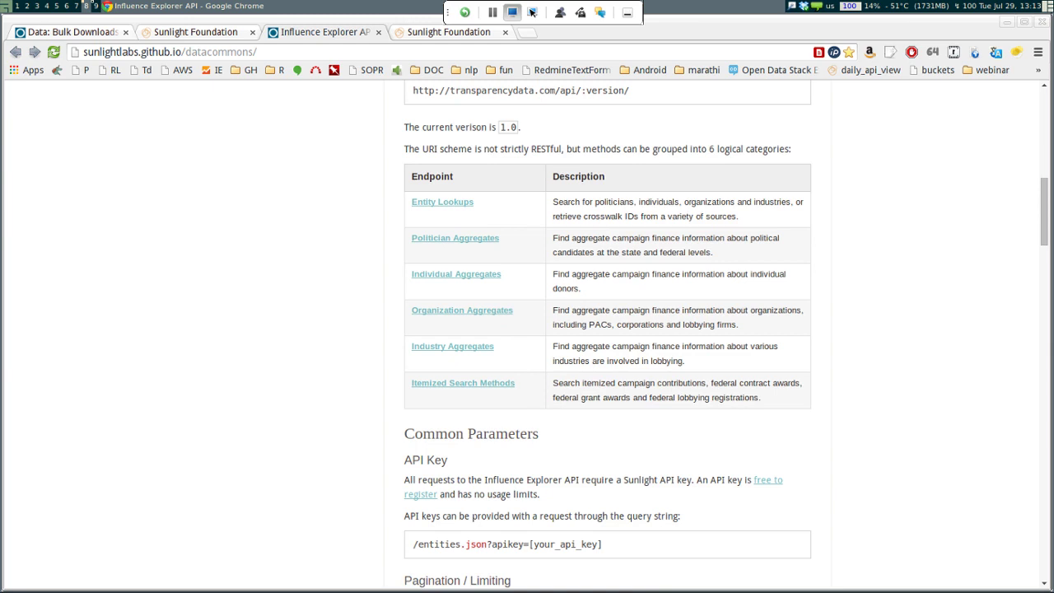
{"action": "key", "text": "Home"}
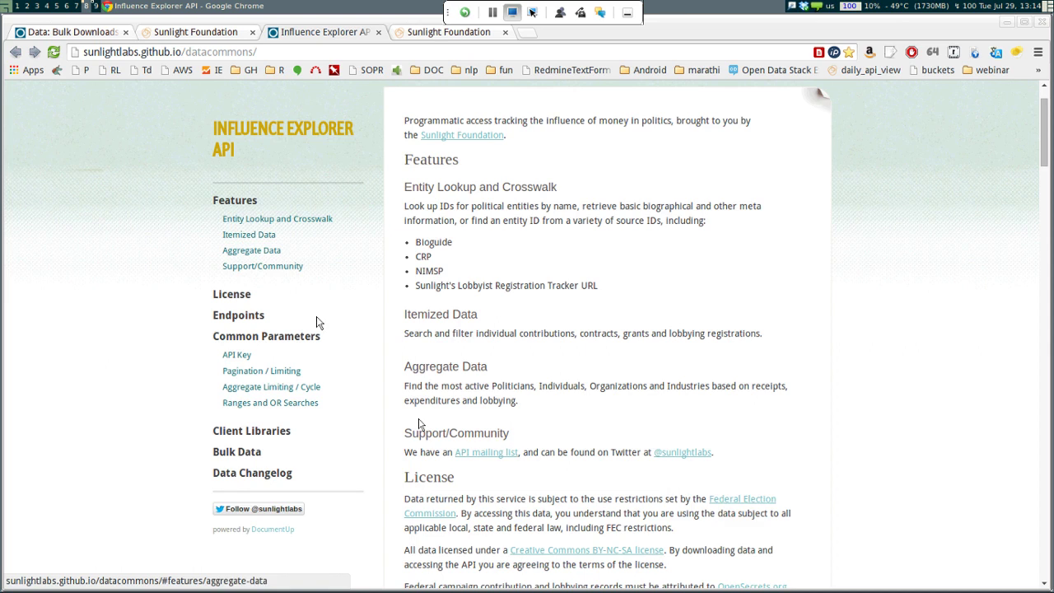
{"action": "scroll", "coordinate": [313, 321], "scroll_direction": "down", "scroll_amount": 2}
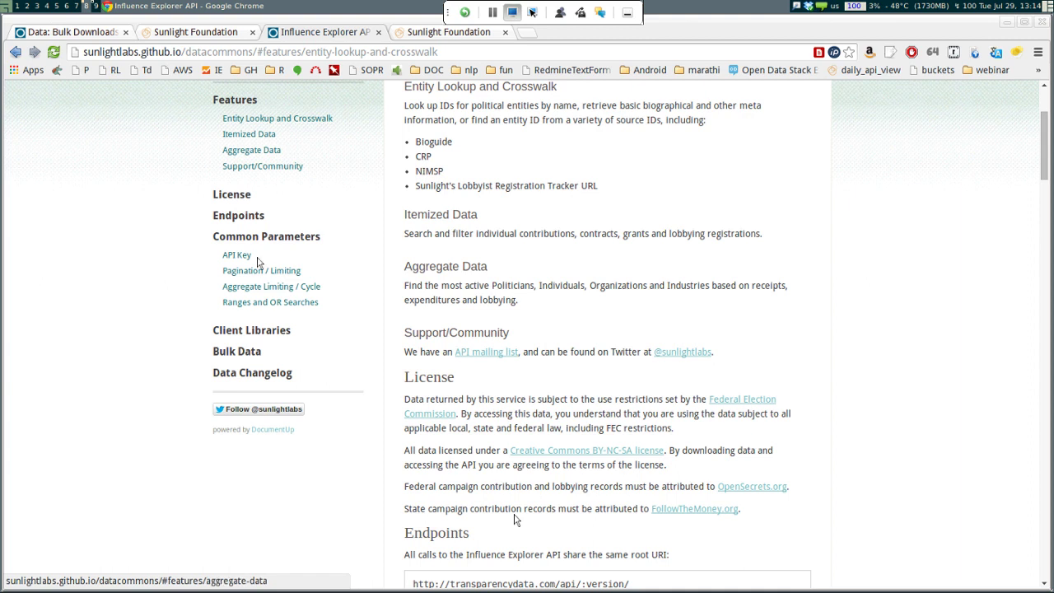
{"action": "scroll", "coordinate": [322, 327], "scroll_direction": "down", "scroll_amount": 5}
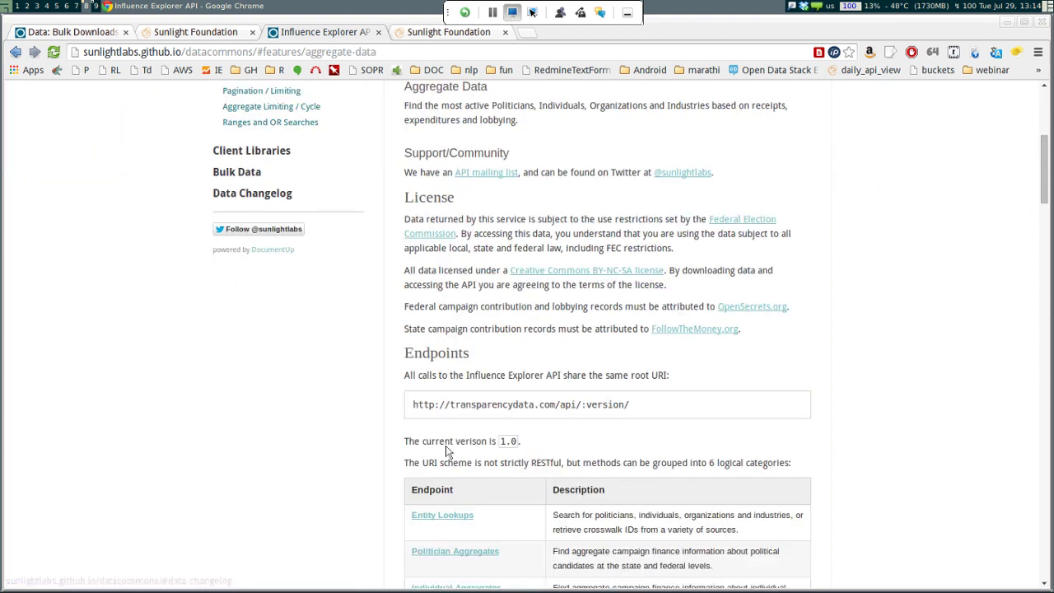
{"action": "scroll", "coordinate": [381, 447], "scroll_direction": "up", "scroll_amount": 5}
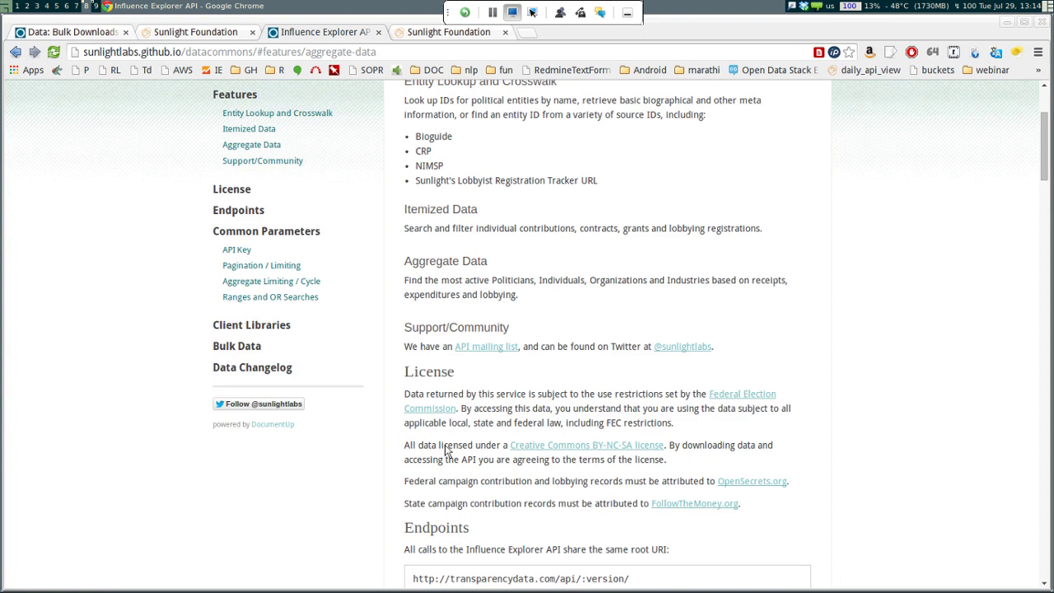
{"action": "scroll", "coordinate": [444, 449], "scroll_direction": "down", "scroll_amount": 3}
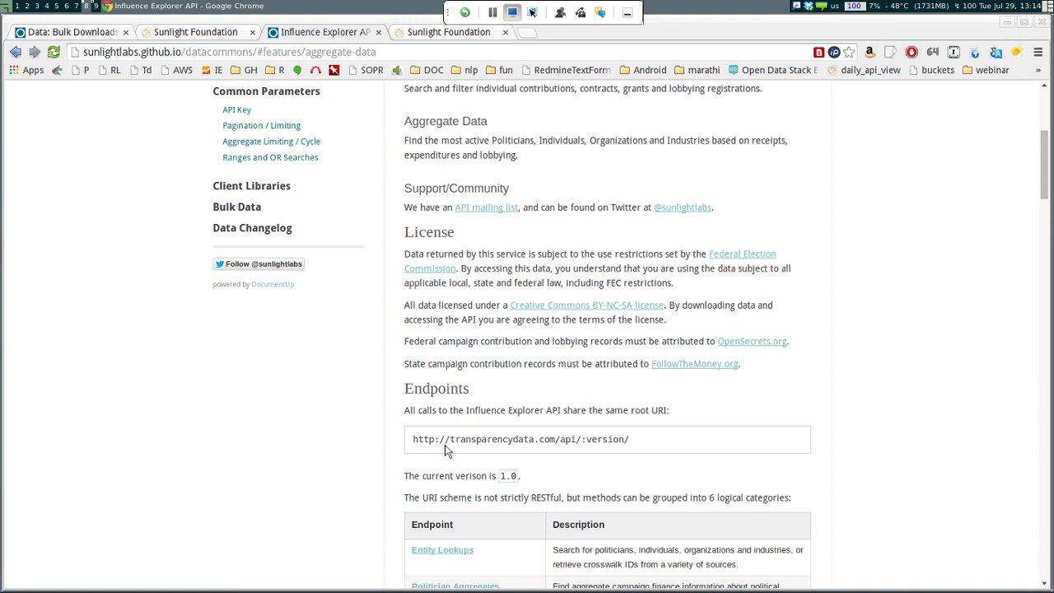
{"action": "scroll", "coordinate": [444, 451], "scroll_direction": "down", "scroll_amount": 7}
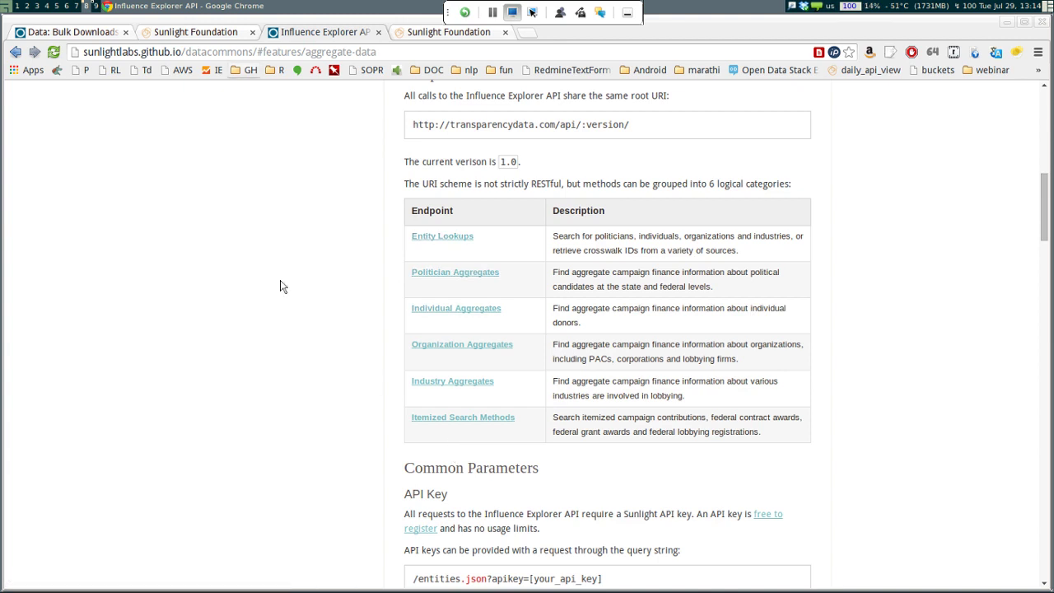
Run Search By Name in the try-it console for 'obama' with entity type politician
{"action": "key", "text": "ctrl+Tab"}
{"action": "scroll", "coordinate": [391, 395], "scroll_direction": "down", "scroll_amount": 4}
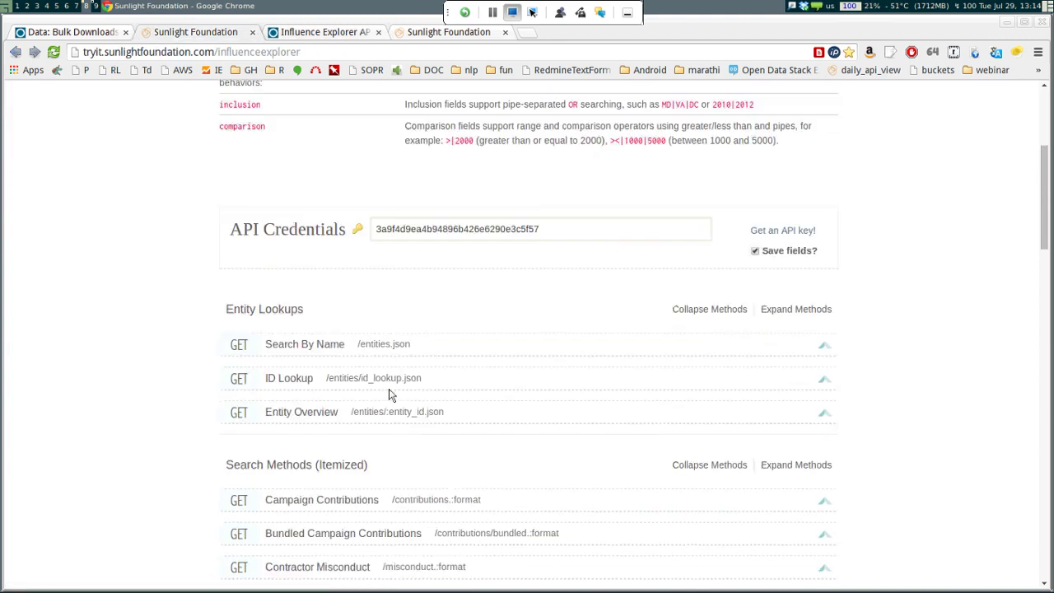
{"action": "scroll", "coordinate": [391, 395], "scroll_direction": "down", "scroll_amount": 1}
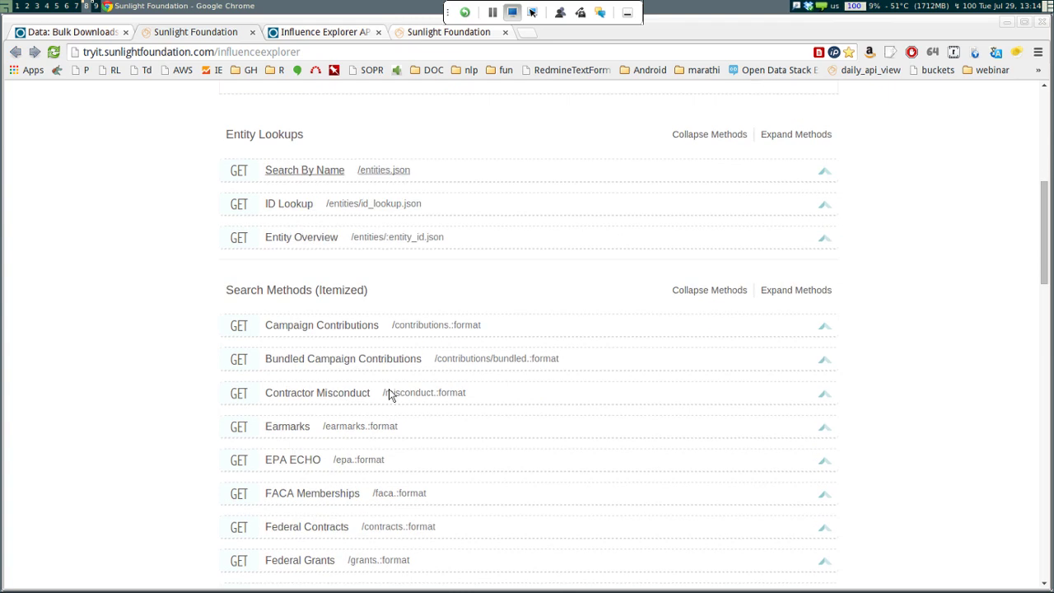
{"action": "key", "text": "Return"}
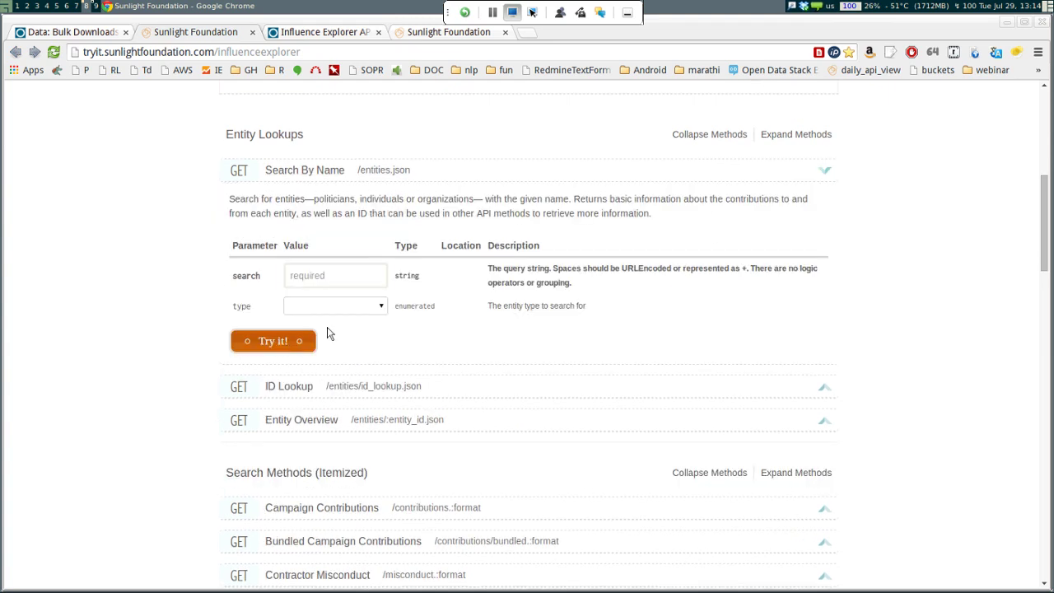
{"action": "key", "text": "Tab"}
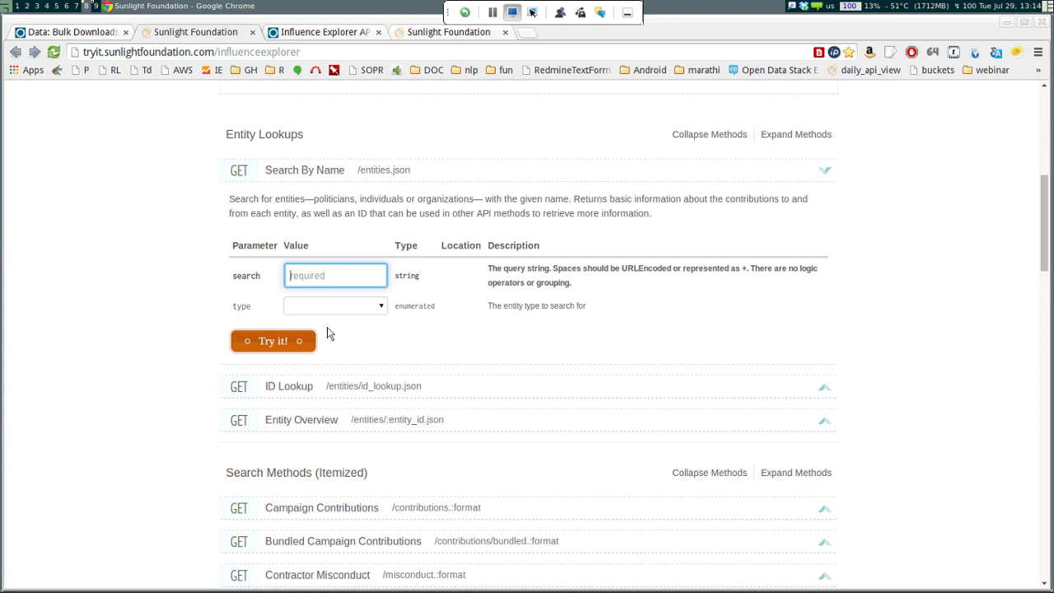
{"action": "type", "text": "obama"}
{"action": "key", "text": "Tab"}
{"action": "key", "text": "alt+Down"}
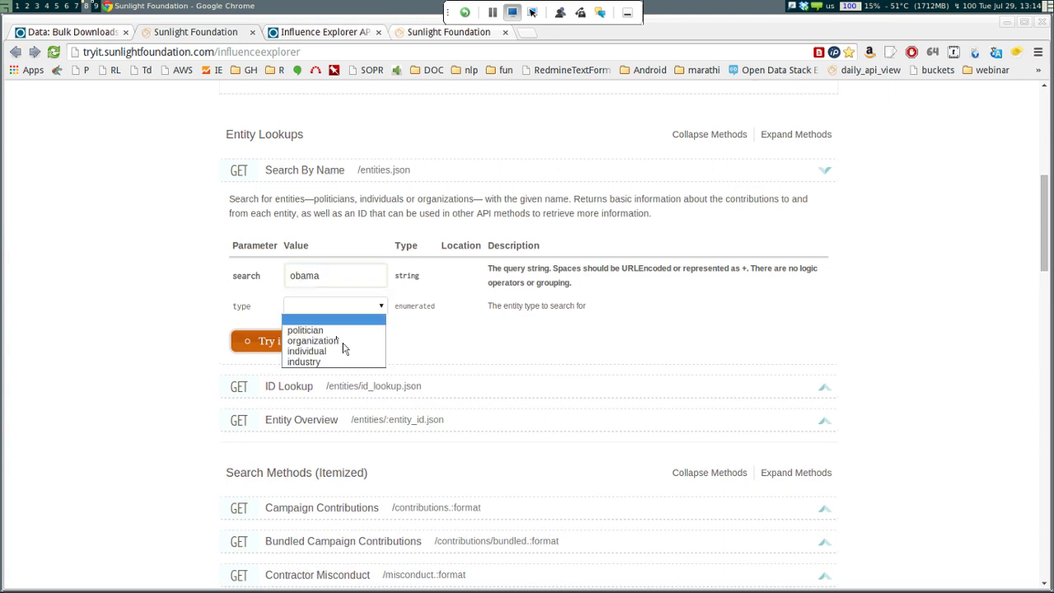
{"action": "key", "text": "Down"}
{"action": "key", "text": "Return"}
{"action": "key", "text": "Tab"}
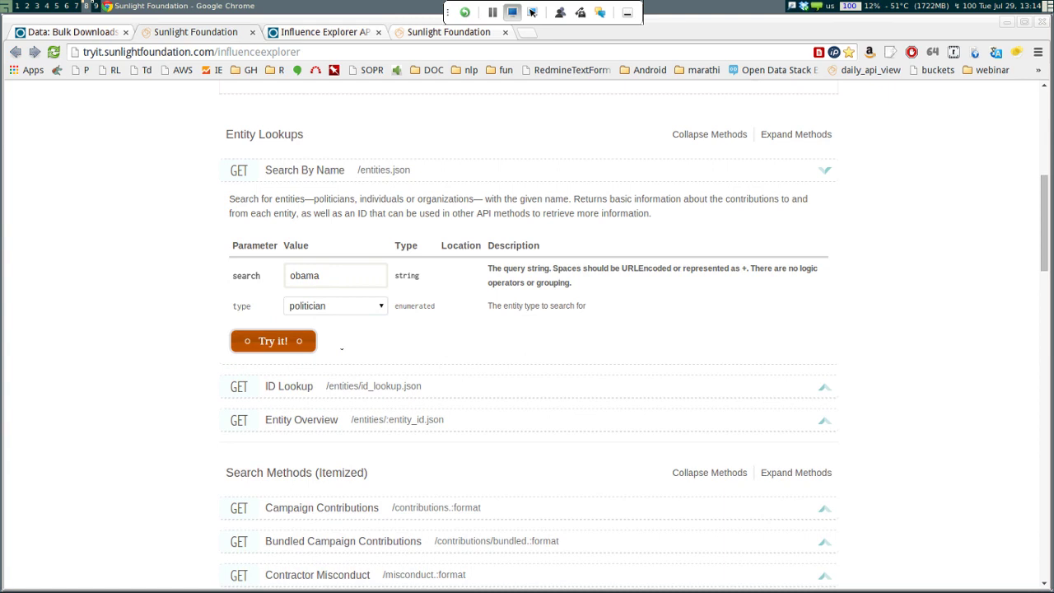
{"action": "key", "text": "Return"}
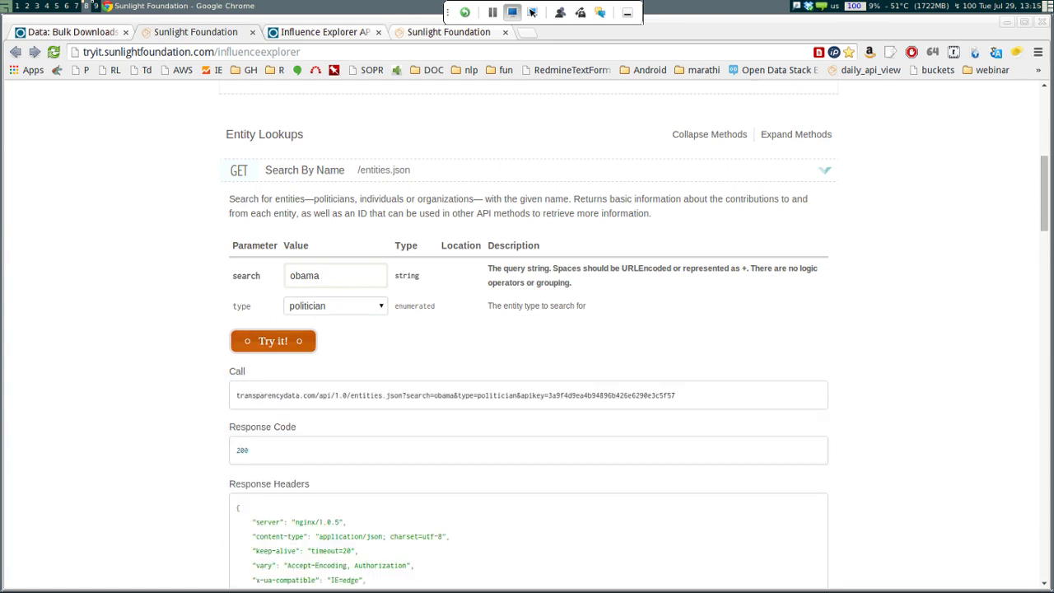
Review the JSON response, selecting the request URL and the first politician's entity id
{"action": "scroll", "coordinate": [355, 360], "scroll_direction": "down", "scroll_amount": 2}
{"action": "scroll", "coordinate": [527, 329], "scroll_direction": "down", "scroll_amount": 3}
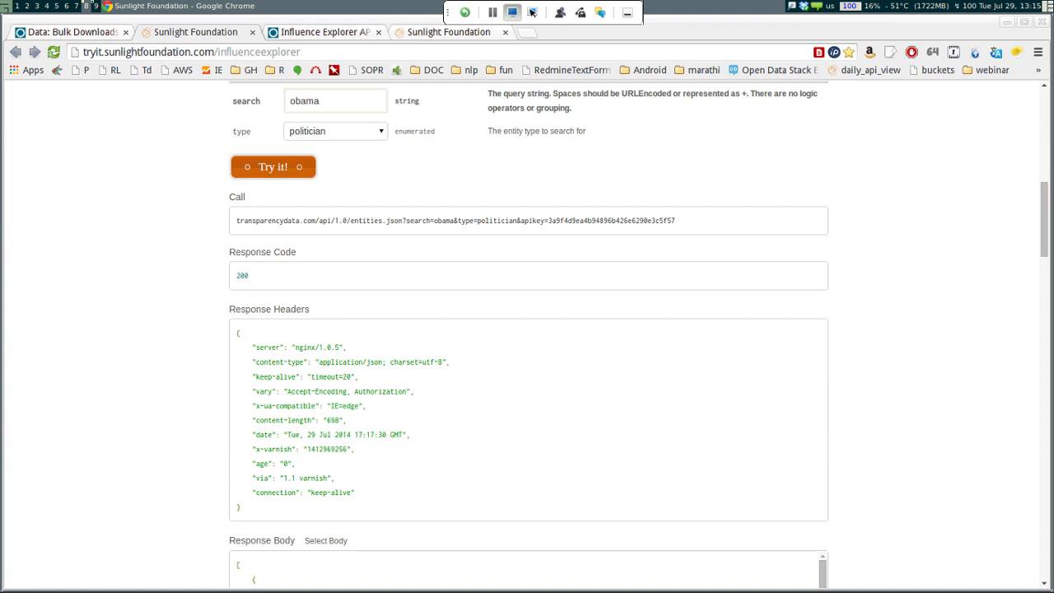
{"action": "scroll", "coordinate": [527, 330], "scroll_direction": "down", "scroll_amount": 3}
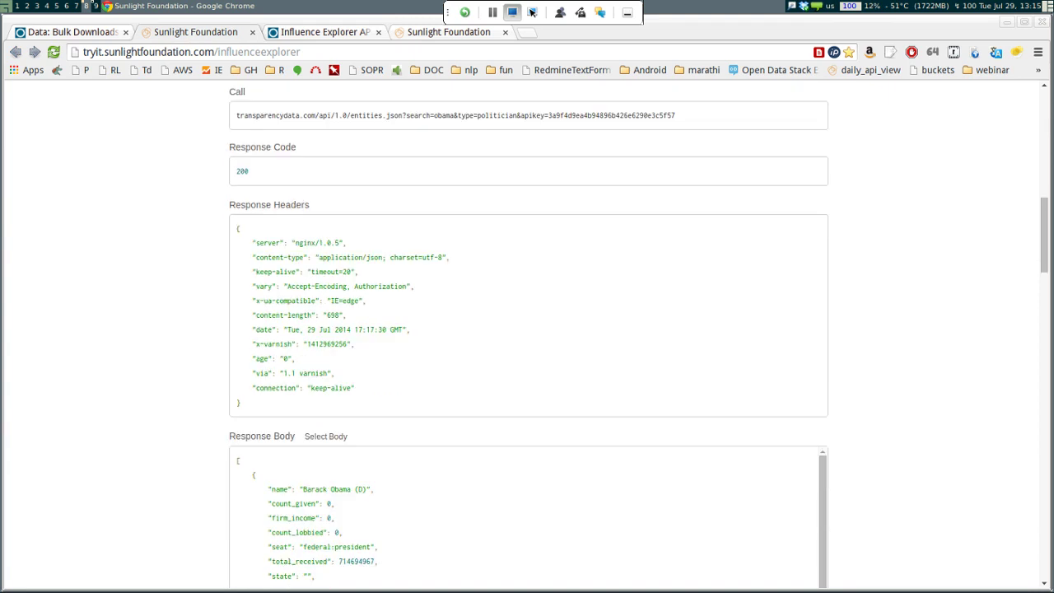
{"action": "scroll", "coordinate": [527, 330], "scroll_direction": "up", "scroll_amount": 2}
{"action": "scroll", "coordinate": [527, 329], "scroll_direction": "up", "scroll_amount": 1}
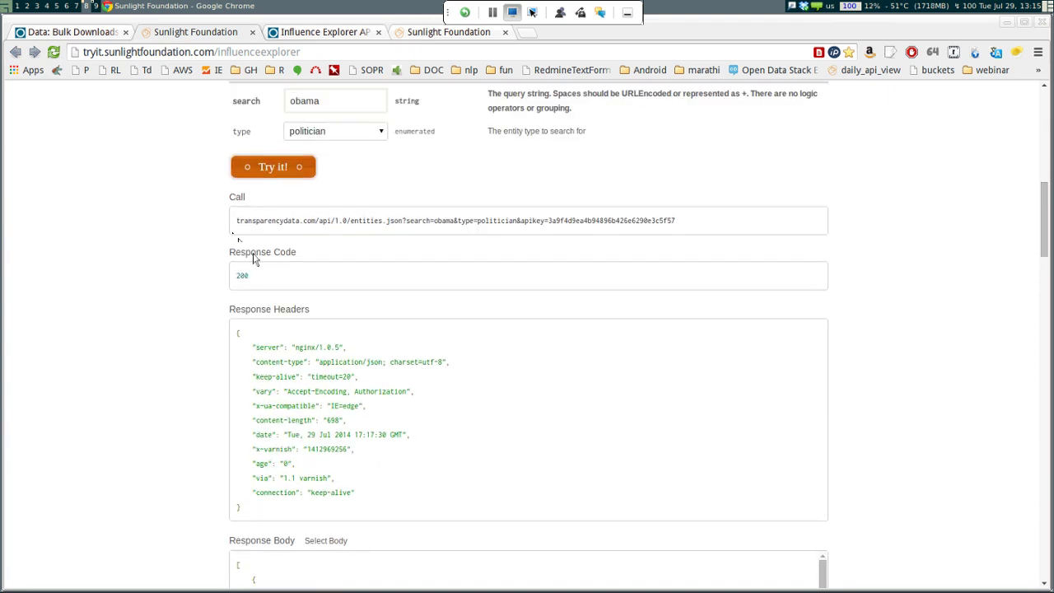
{"action": "left_click_drag", "start_coordinate": [254, 258], "coordinate": [264, 269]}
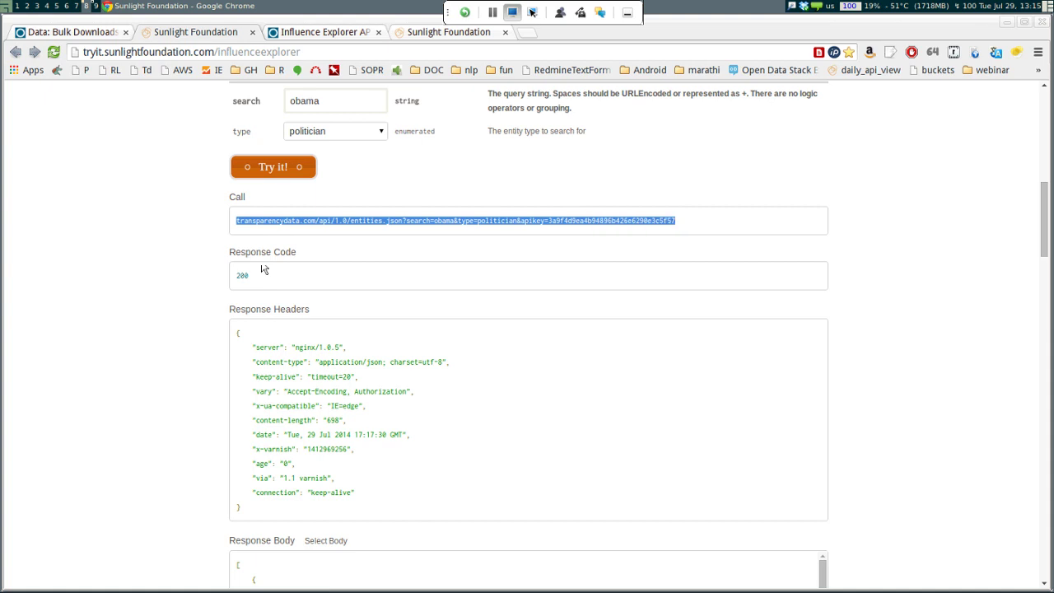
{"action": "scroll", "coordinate": [264, 269], "scroll_direction": "down", "scroll_amount": 5}
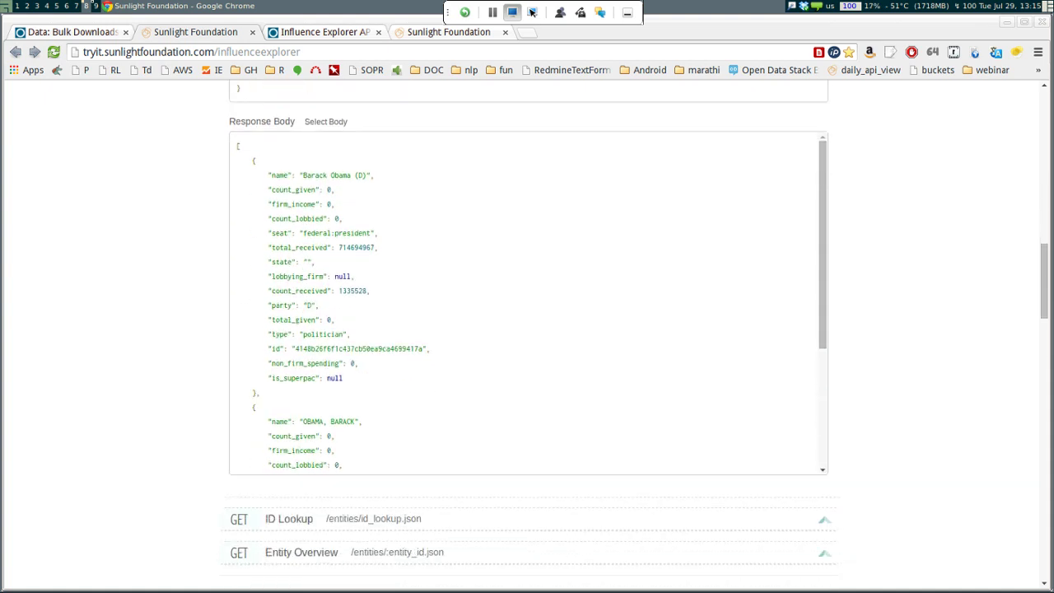
{"action": "scroll", "coordinate": [527, 329], "scroll_direction": "down", "scroll_amount": 3}
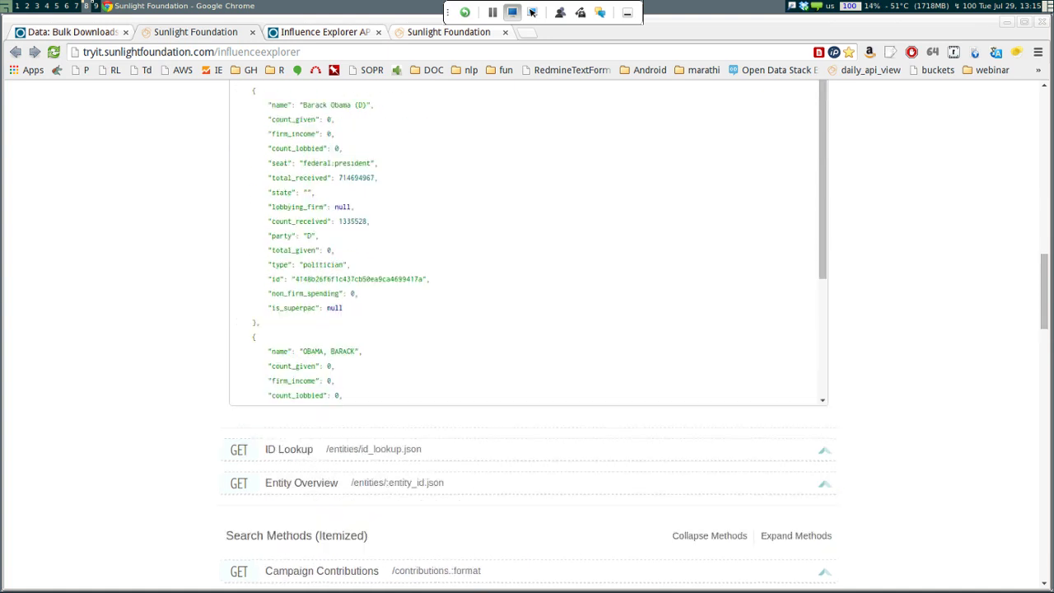
{"action": "scroll", "coordinate": [527, 329], "scroll_direction": "up", "scroll_amount": 1}
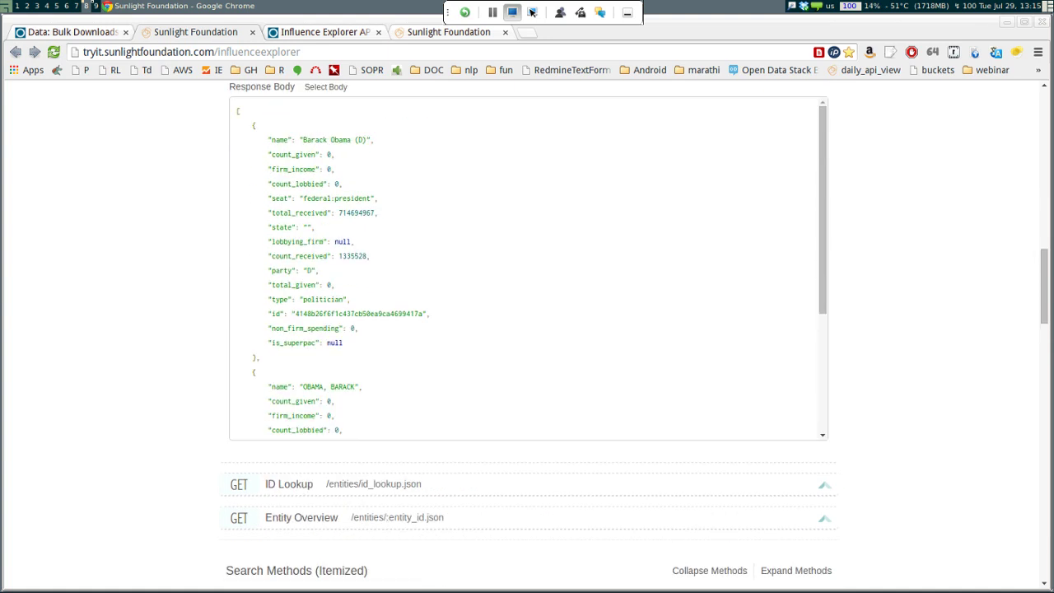
{"action": "scroll", "coordinate": [527, 267], "scroll_direction": "down", "scroll_amount": 2}
{"action": "scroll", "coordinate": [527, 268], "scroll_direction": "down", "scroll_amount": 1}
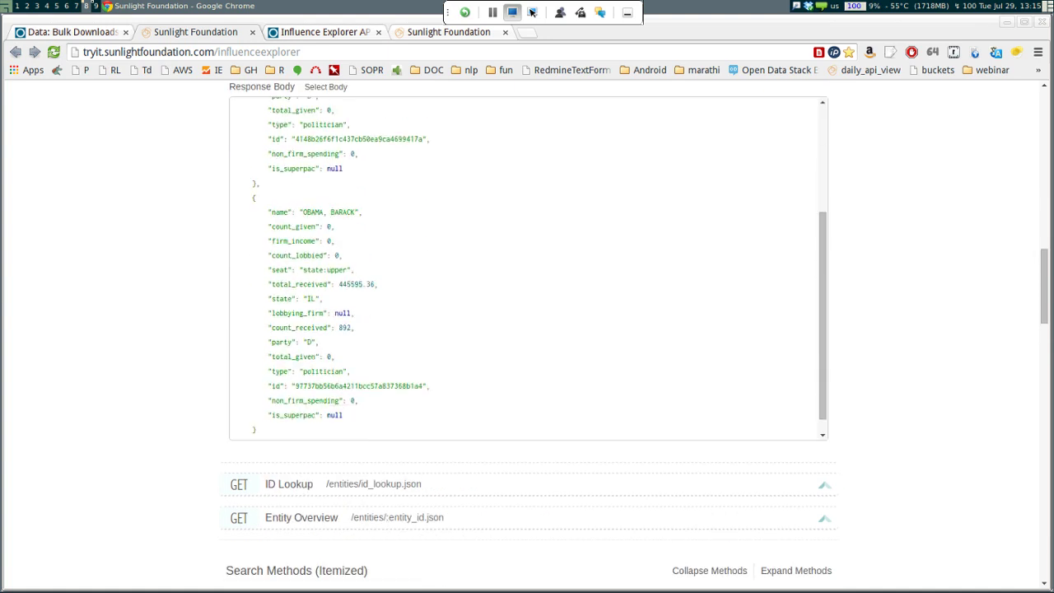
{"action": "scroll", "coordinate": [527, 268], "scroll_direction": "up", "scroll_amount": 1}
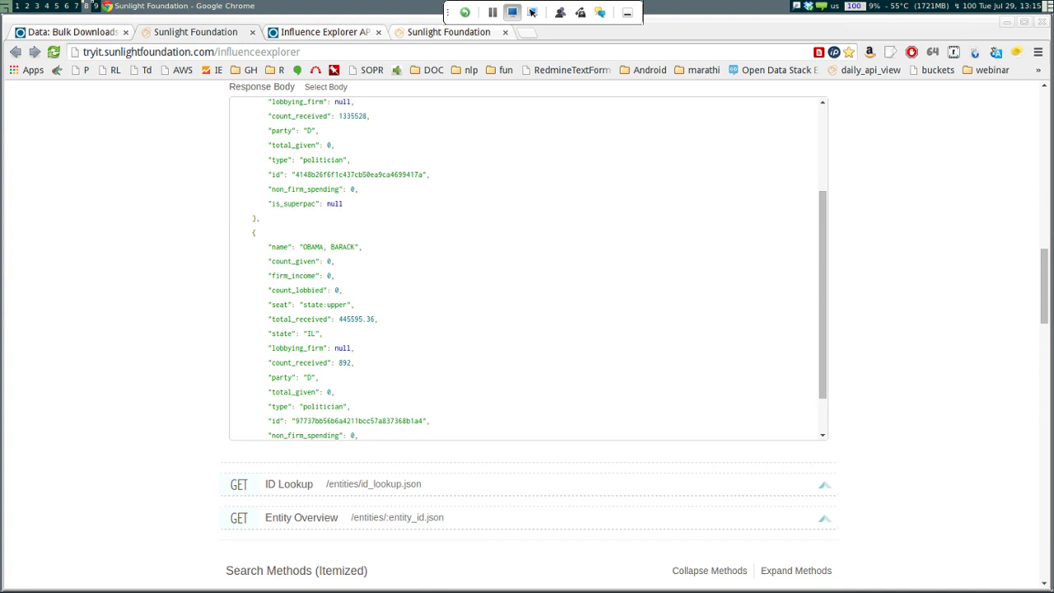
{"action": "scroll", "coordinate": [527, 267], "scroll_direction": "up", "scroll_amount": 1}
{"action": "scroll", "coordinate": [527, 268], "scroll_direction": "up", "scroll_amount": 4}
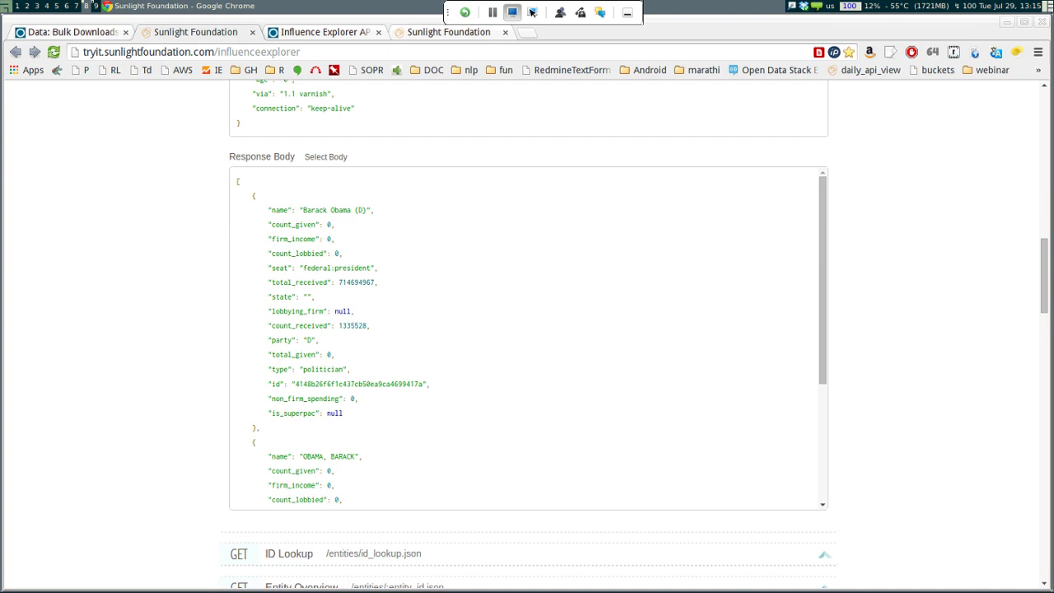
{"action": "left_click_drag", "start_coordinate": [295, 383], "coordinate": [424, 383]}
{"action": "key", "text": "ctrl+c"}
{"action": "right_click", "coordinate": [410, 382]}
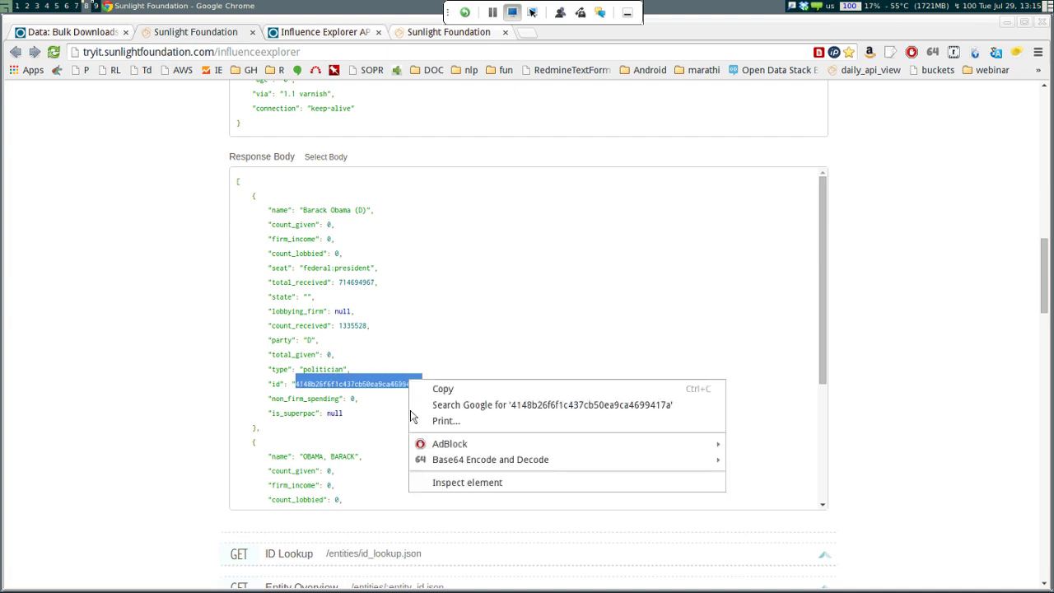
{"action": "left_click", "coordinate": [432, 388]}
{"action": "scroll", "coordinate": [434, 442], "scroll_direction": "down", "scroll_amount": 1}
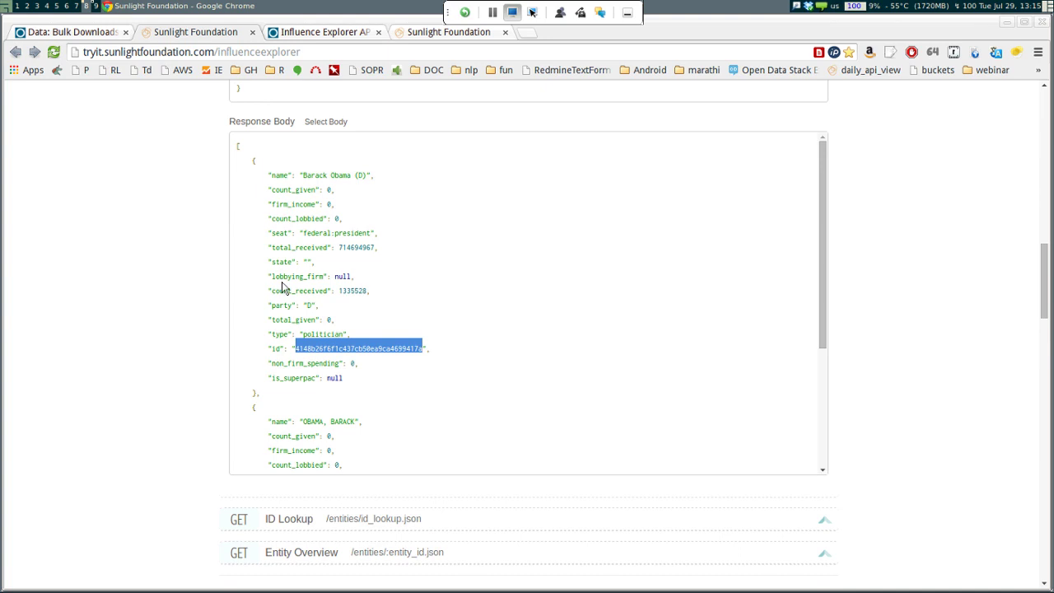
{"action": "scroll", "coordinate": [281, 287], "scroll_direction": "down", "scroll_amount": 5}
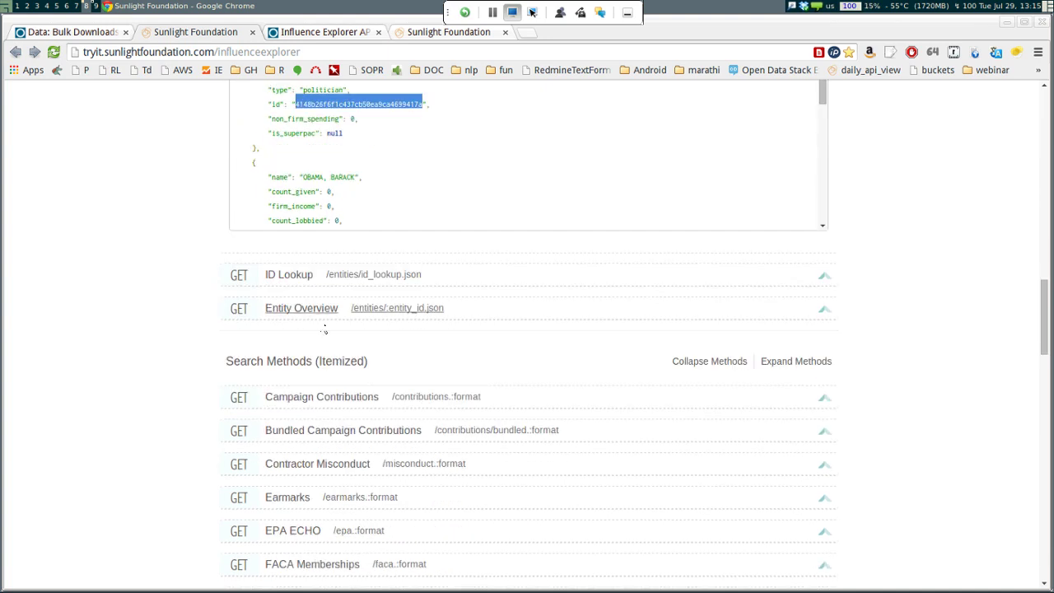
{"action": "left_click", "coordinate": [324, 326]}
{"action": "key", "text": "Tab"}
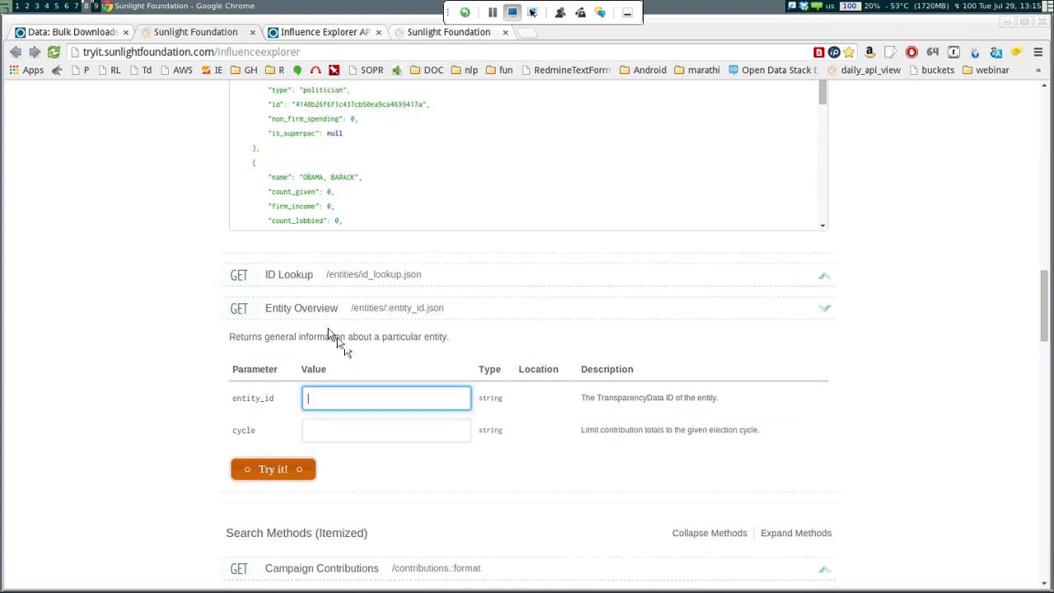
{"action": "key", "text": "ctrl+v"}
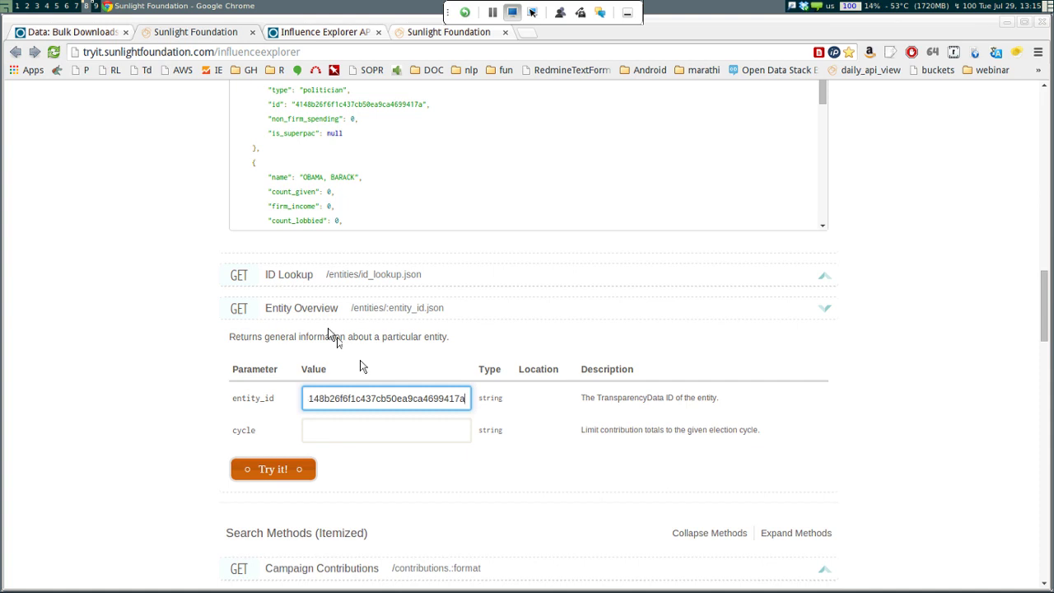
{"action": "key", "text": "Tab"}
{"action": "type", "text": "2012"}
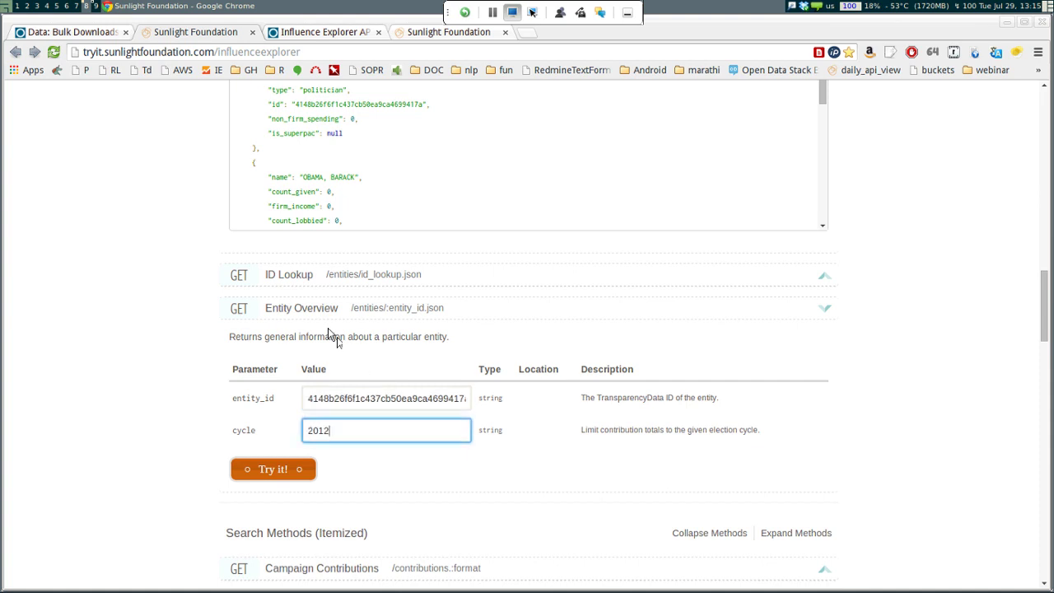
{"action": "key", "text": "Return"}
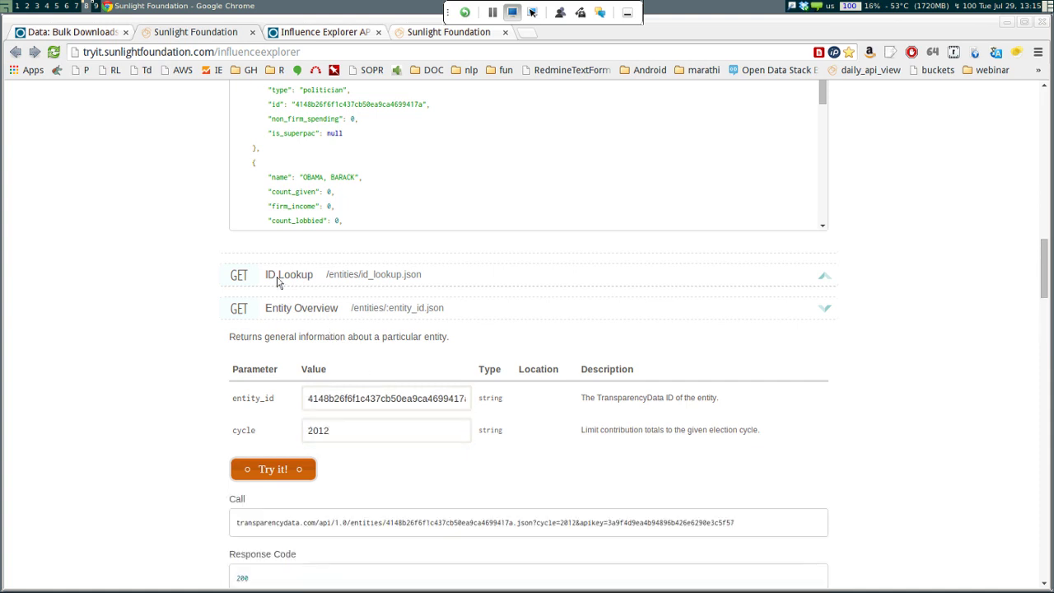
{"action": "scroll", "coordinate": [269, 272], "scroll_direction": "down", "scroll_amount": 2}
{"action": "scroll", "coordinate": [527, 329], "scroll_direction": "down", "scroll_amount": 5}
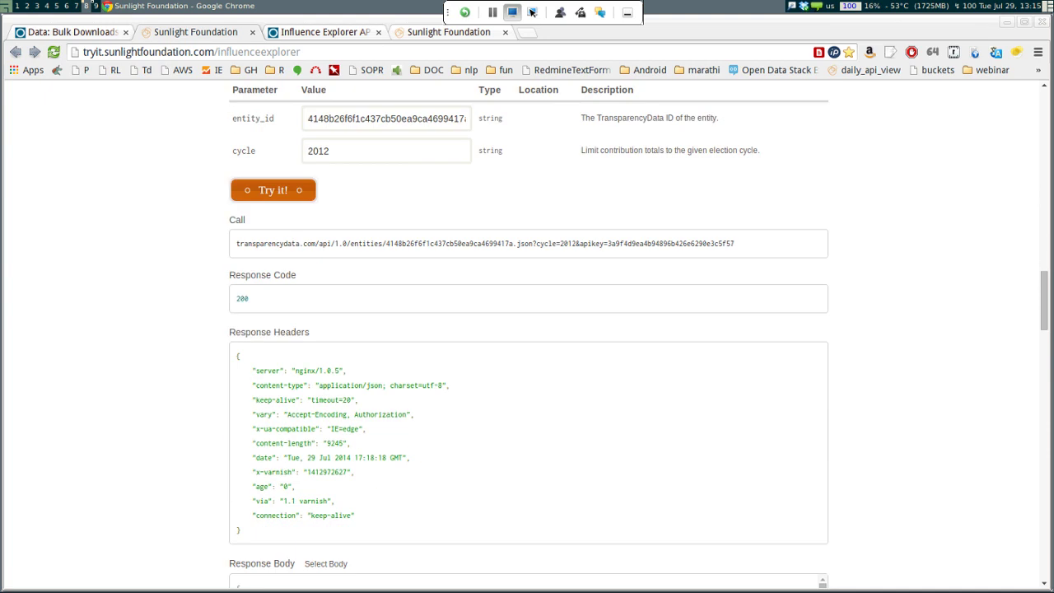
{"action": "scroll", "coordinate": [337, 342], "scroll_direction": "down", "scroll_amount": 10}
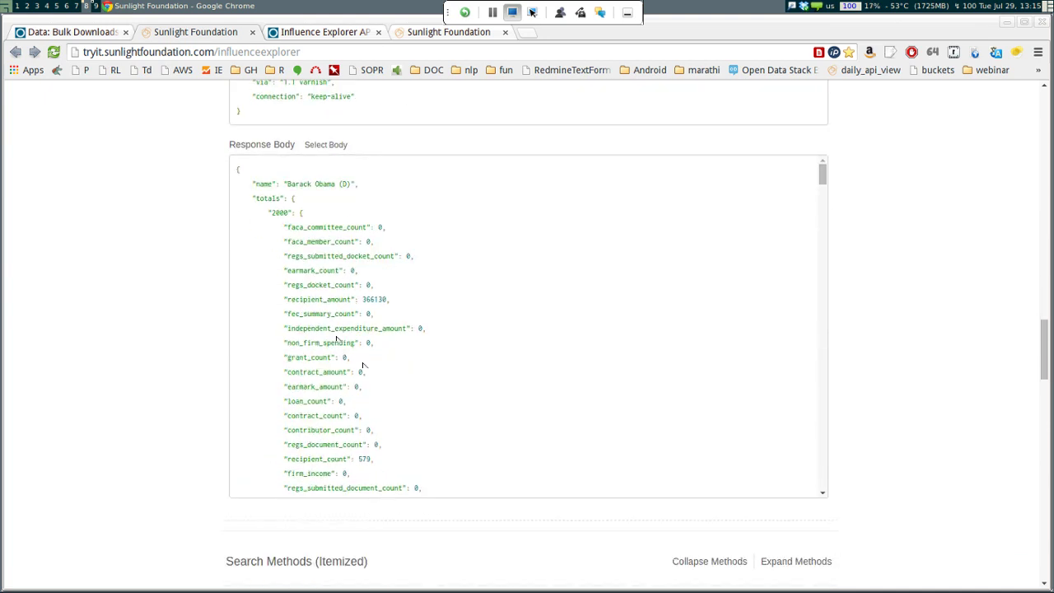
{"action": "scroll", "coordinate": [363, 365], "scroll_direction": "down", "scroll_amount": 15}
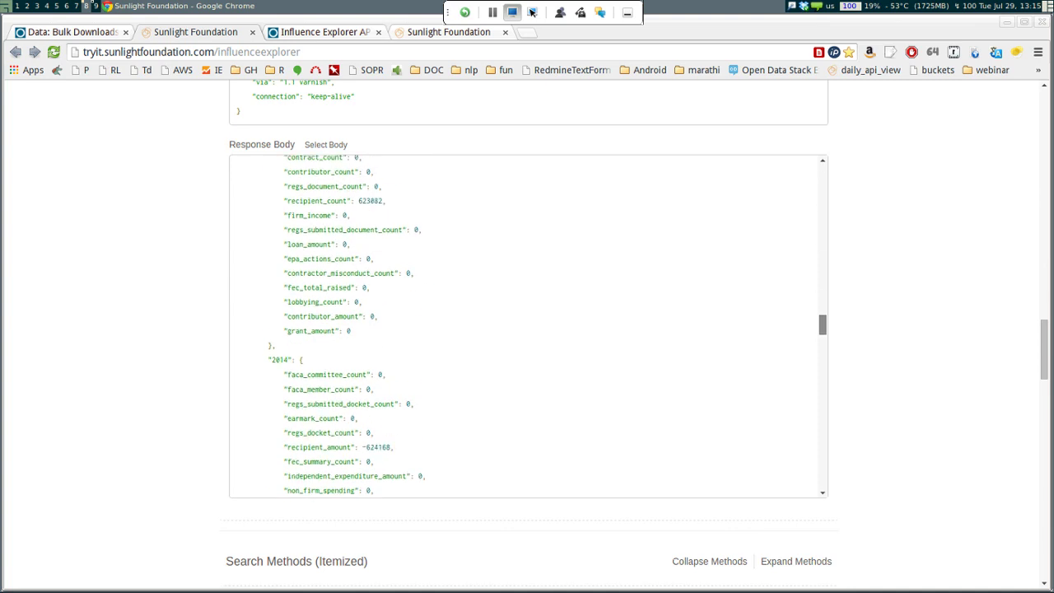
{"action": "scroll", "coordinate": [363, 365], "scroll_direction": "down", "scroll_amount": 10}
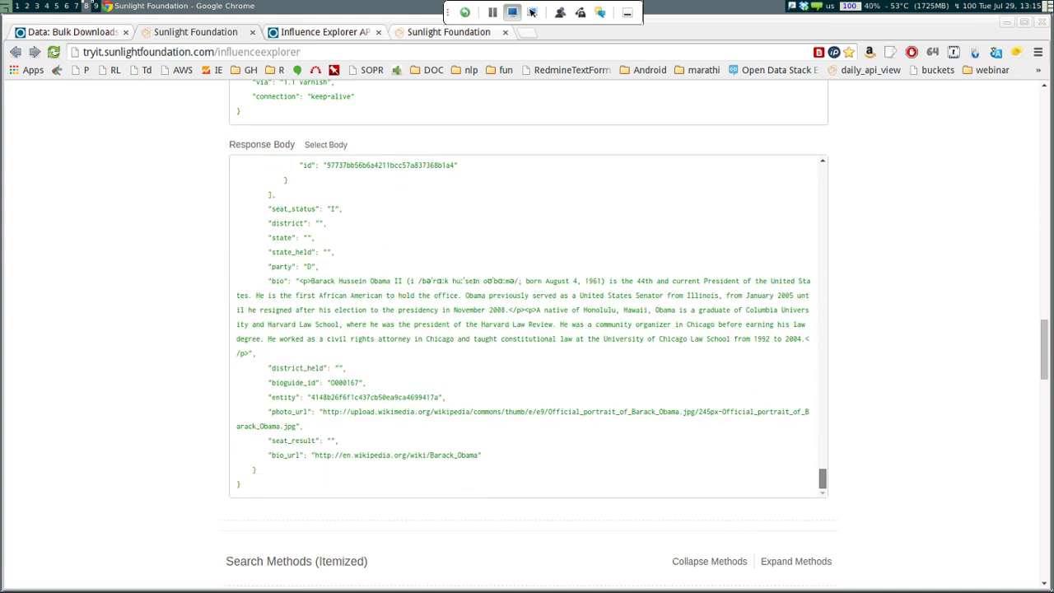
{"action": "scroll", "coordinate": [528, 325], "scroll_direction": "up", "scroll_amount": 3}
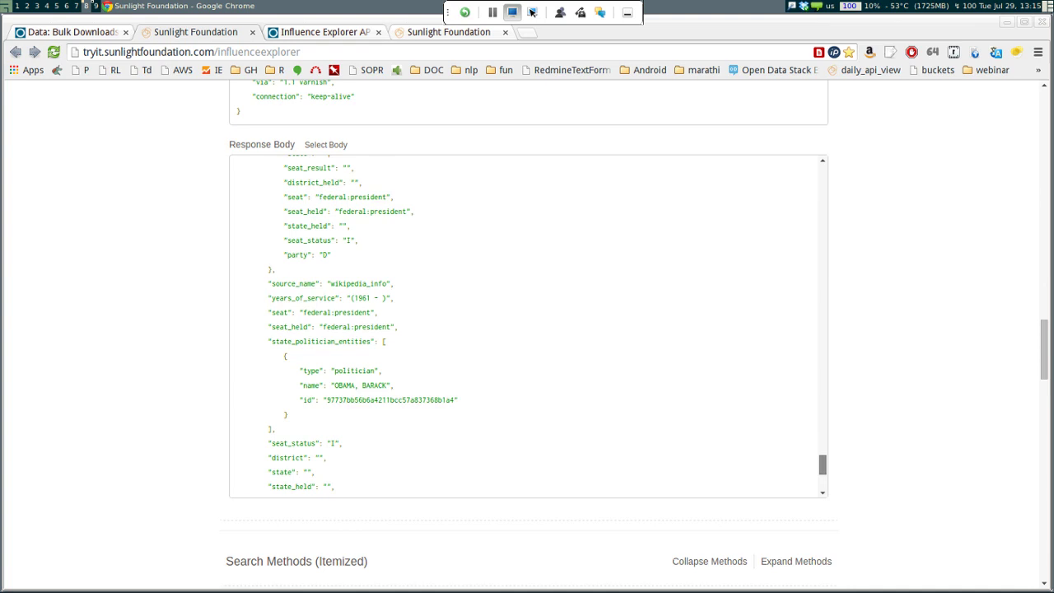
{"action": "scroll", "coordinate": [527, 325], "scroll_direction": "up", "scroll_amount": 2}
{"action": "scroll", "coordinate": [527, 325], "scroll_direction": "down", "scroll_amount": 3}
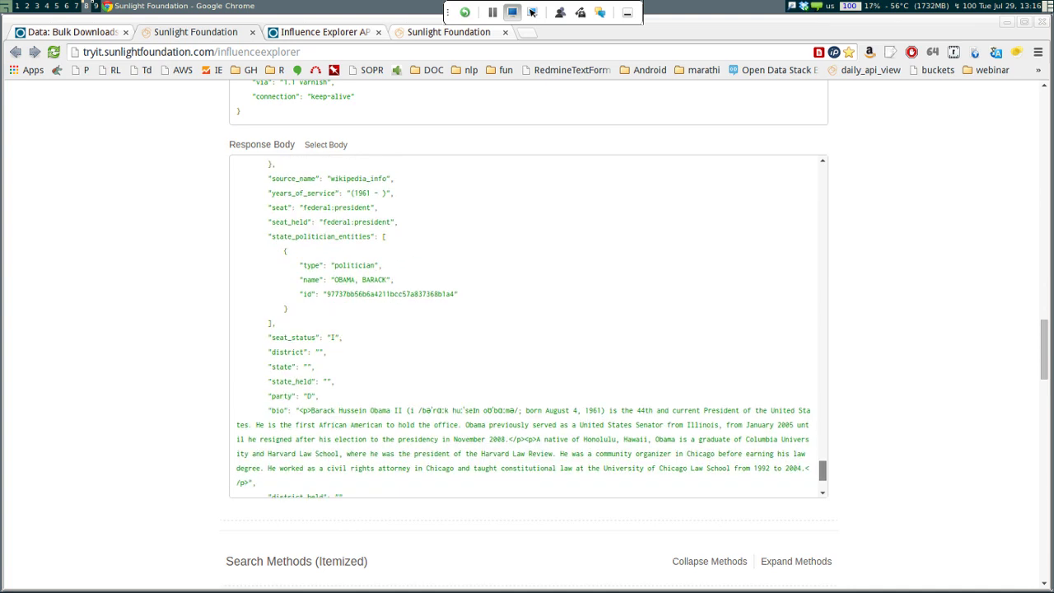
{"action": "scroll", "coordinate": [450, 454], "scroll_direction": "down", "scroll_amount": 1}
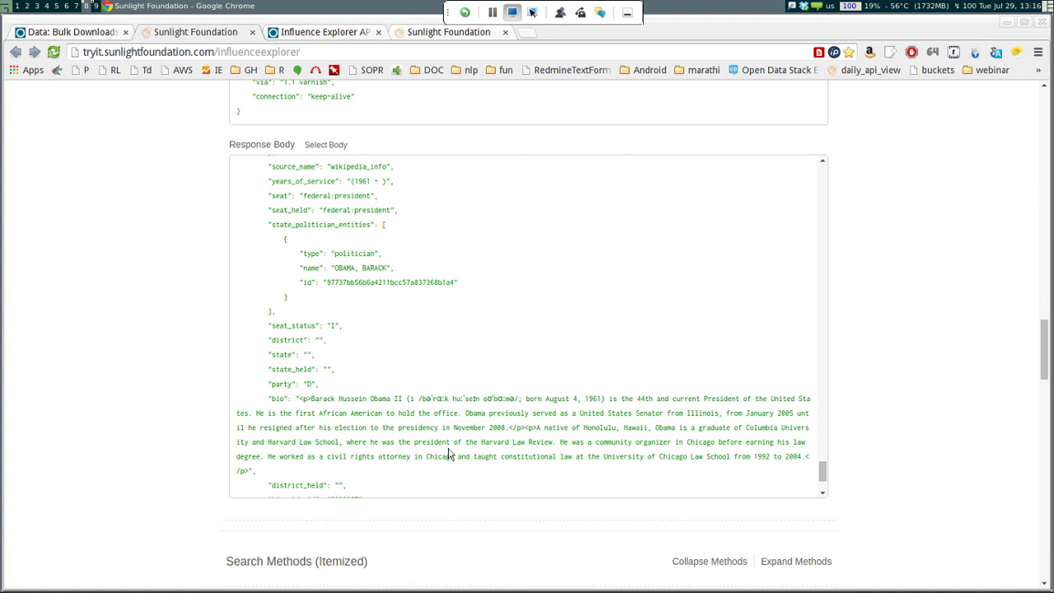
{"action": "scroll", "coordinate": [450, 454], "scroll_direction": "down", "scroll_amount": 2}
{"action": "scroll", "coordinate": [451, 457], "scroll_direction": "down", "scroll_amount": 1}
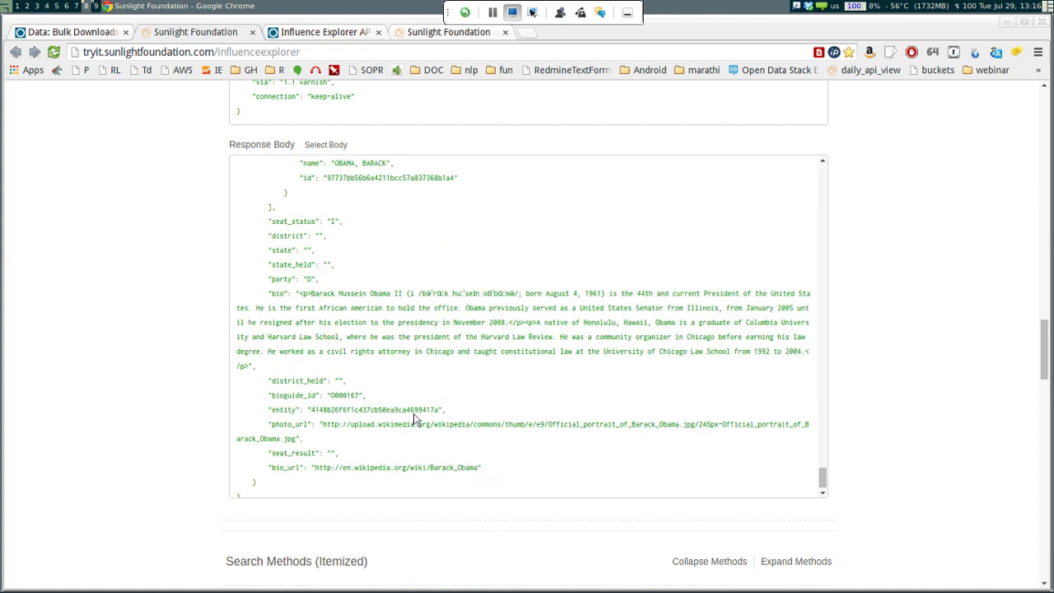
{"action": "scroll", "coordinate": [416, 420], "scroll_direction": "down", "scroll_amount": 2}
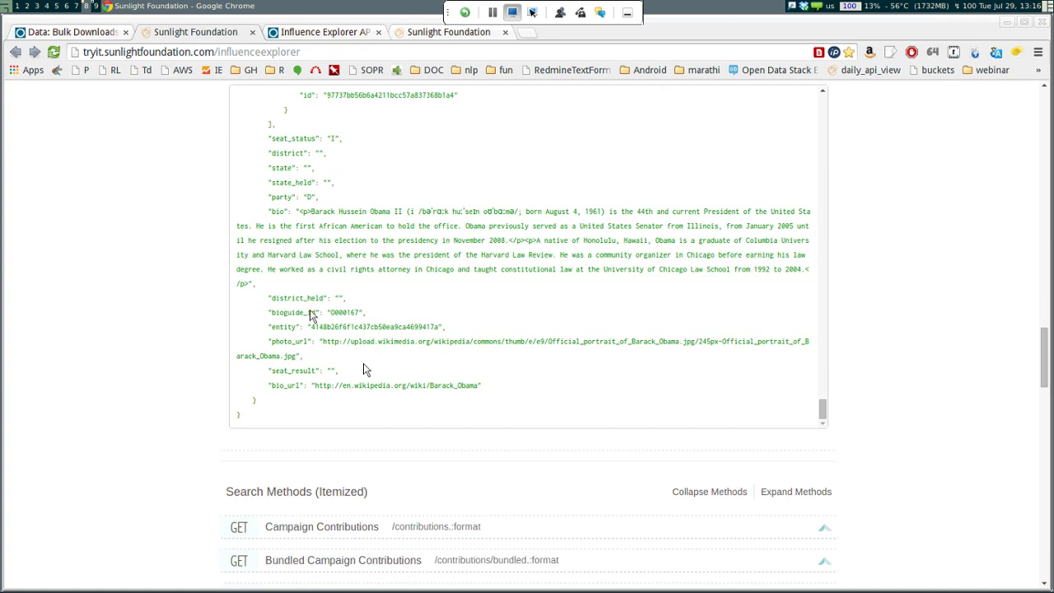
{"action": "mouse_move", "coordinate": [326, 313]}
{"action": "left_mouse_down"}
{"action": "mouse_move", "coordinate": [366, 313]}
{"action": "mouse_move", "coordinate": [329, 330]}
{"action": "left_mouse_up"}
{"action": "key", "text": "ctrl+c"}
{"action": "scroll", "coordinate": [368, 374], "scroll_direction": "up", "scroll_amount": 10}
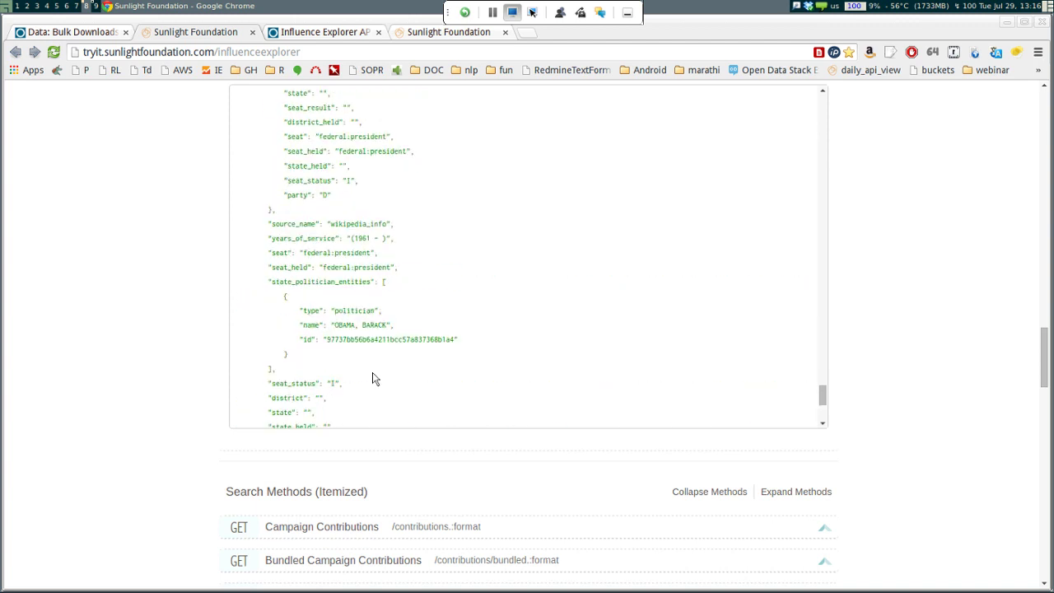
{"action": "scroll", "coordinate": [372, 378], "scroll_direction": "up", "scroll_amount": 10}
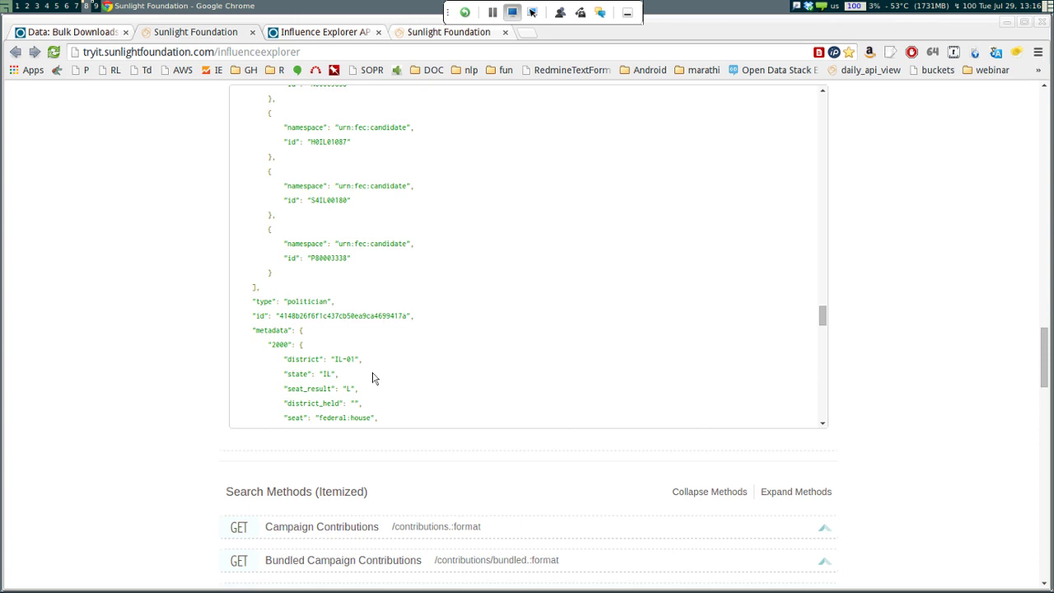
{"action": "scroll", "coordinate": [372, 378], "scroll_direction": "up", "scroll_amount": 2}
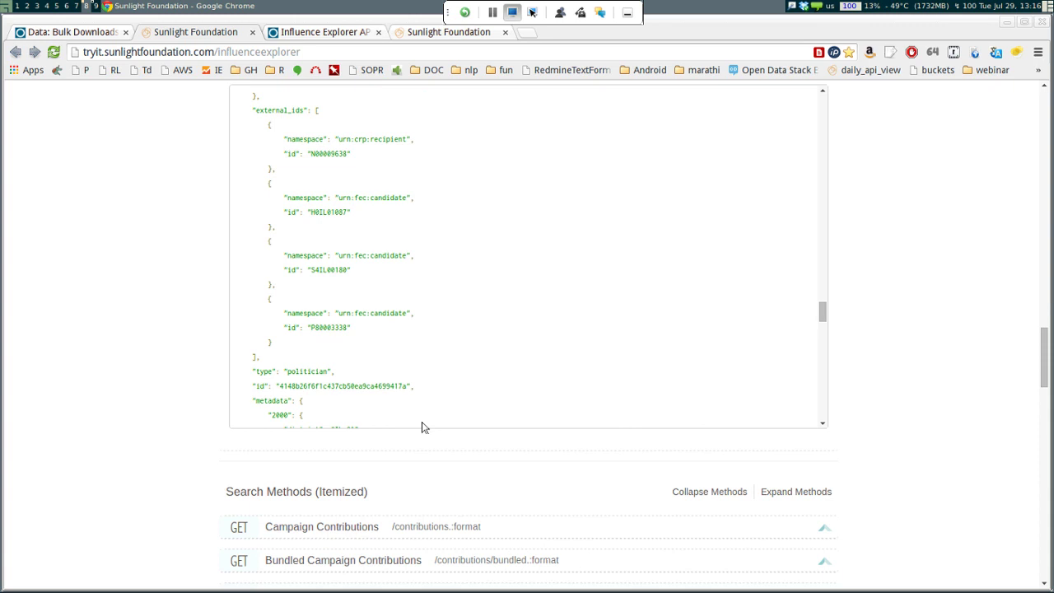
{"action": "scroll", "coordinate": [421, 420], "scroll_direction": "up", "scroll_amount": 1}
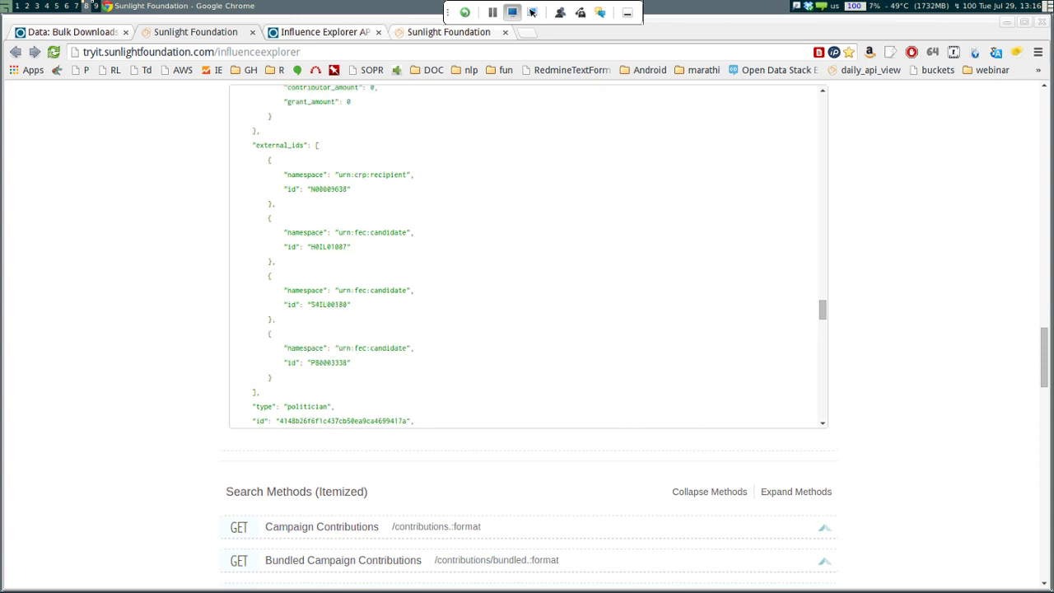
{"action": "scroll", "coordinate": [527, 256], "scroll_direction": "up", "scroll_amount": 1}
{"action": "scroll", "coordinate": [527, 255], "scroll_direction": "up", "scroll_amount": 1}
{"action": "scroll", "coordinate": [527, 255], "scroll_direction": "down", "scroll_amount": 2}
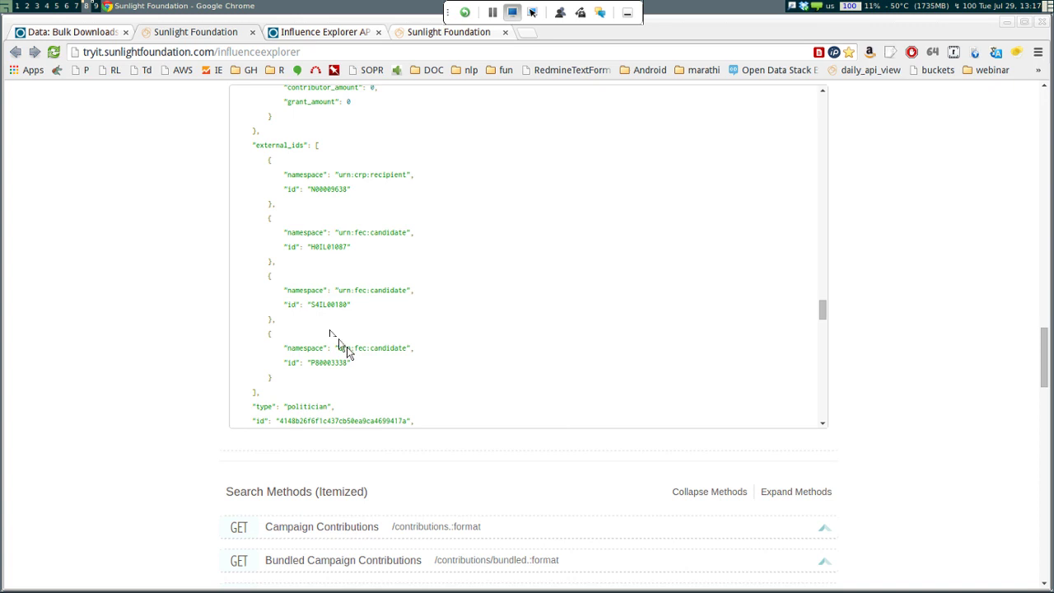
{"action": "scroll", "coordinate": [391, 393], "scroll_direction": "up", "scroll_amount": 10}
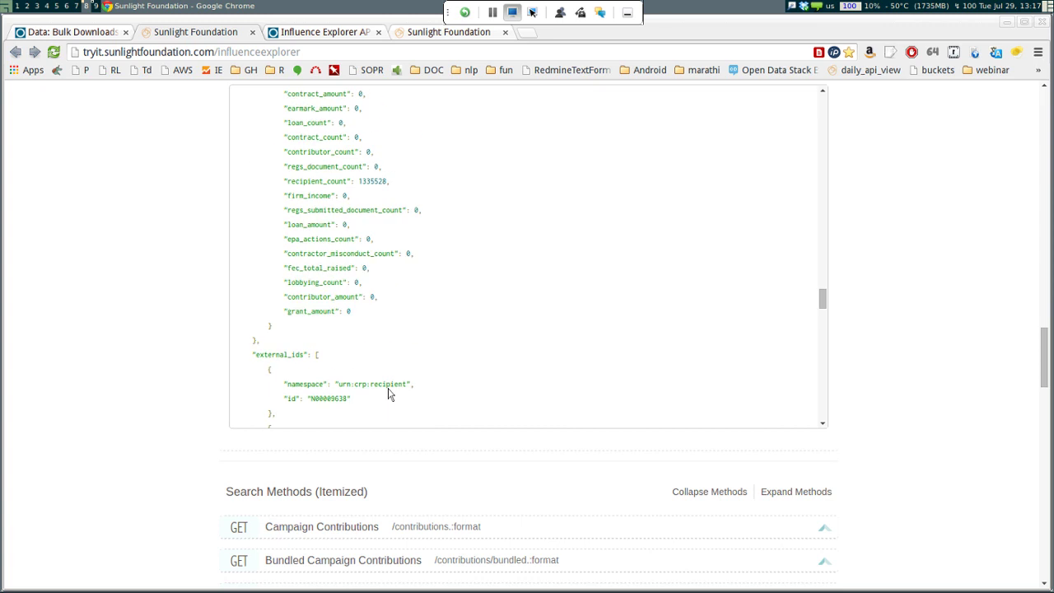
{"action": "scroll", "coordinate": [390, 393], "scroll_direction": "up", "scroll_amount": 15}
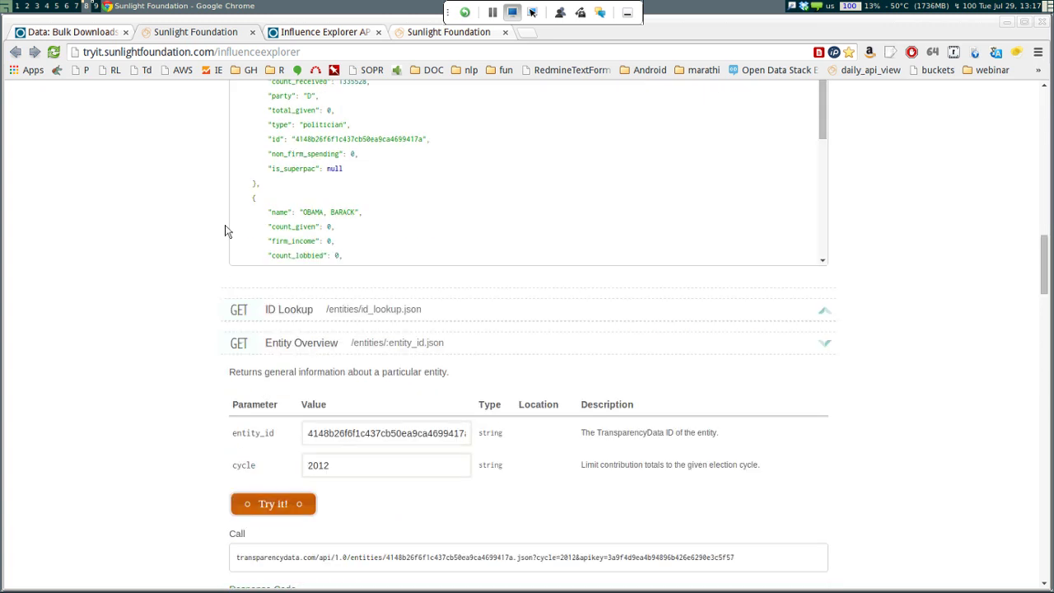
Run ID Lookup with the pasted bioguide_id O00016 and check its empty code-200 response
{"action": "left_click", "coordinate": [296, 309]}
{"action": "scroll", "coordinate": [318, 323], "scroll_direction": "down", "scroll_amount": 3}
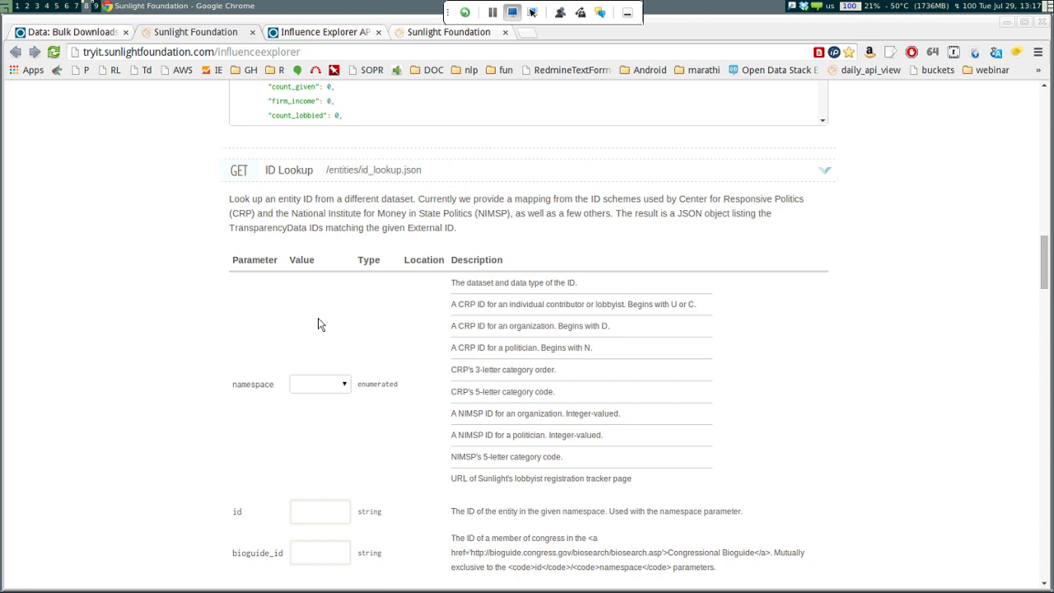
{"action": "scroll", "coordinate": [321, 324], "scroll_direction": "down", "scroll_amount": 5}
{"action": "left_click", "coordinate": [326, 335]}
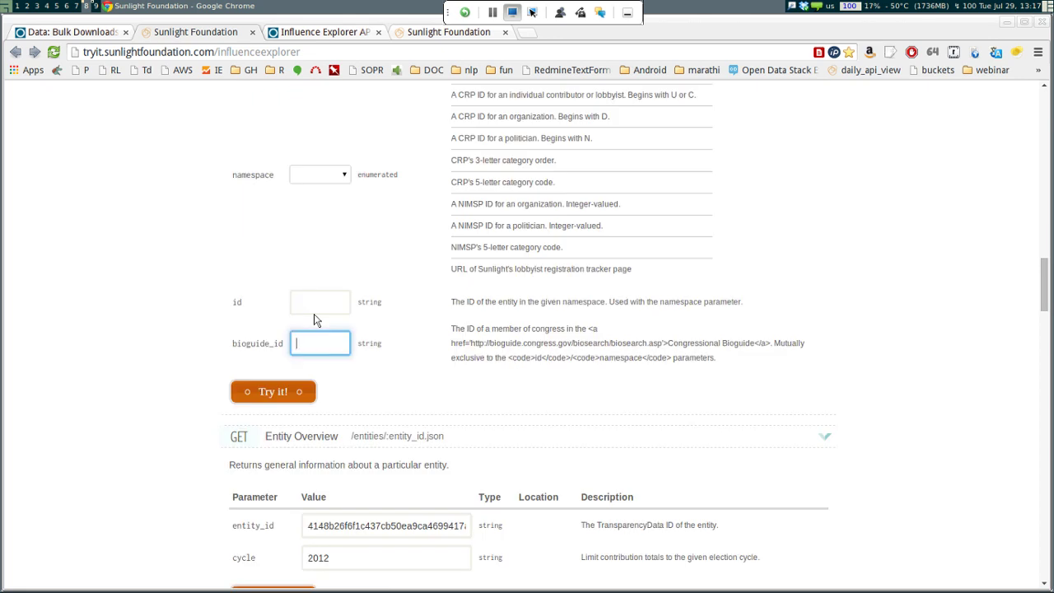
{"action": "key", "text": "ctrl+v"}
{"action": "key", "text": "Return"}
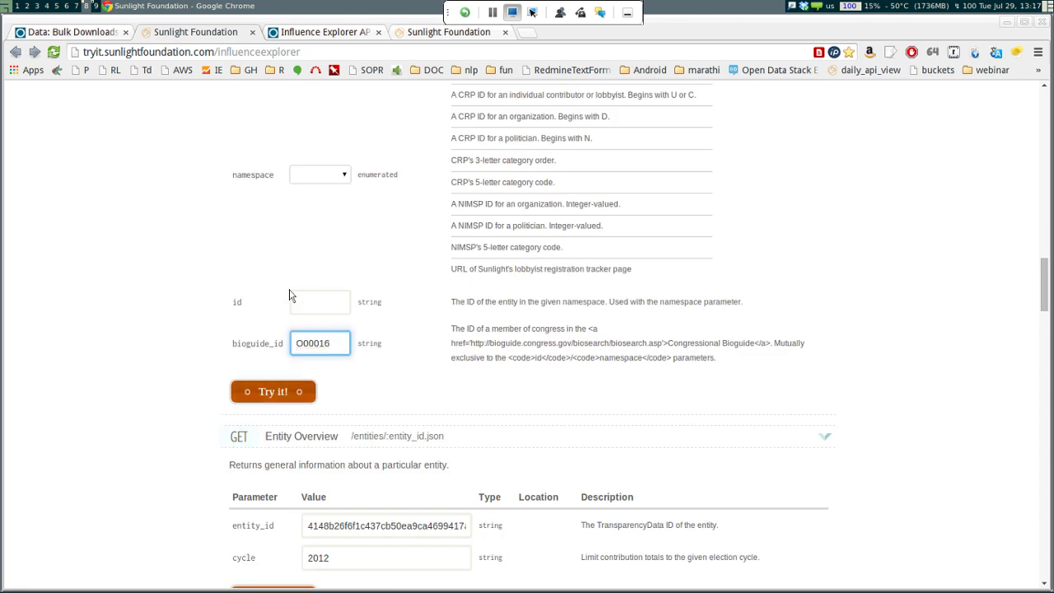
{"action": "scroll", "coordinate": [559, 565], "scroll_direction": "down", "scroll_amount": 3}
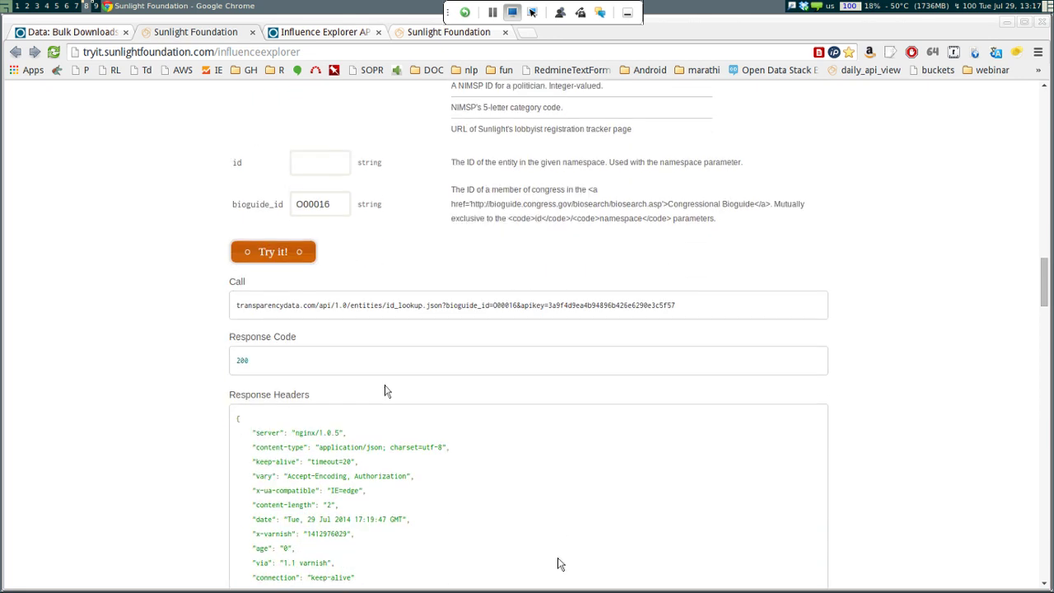
{"action": "scroll", "coordinate": [496, 499], "scroll_direction": "down", "scroll_amount": 9}
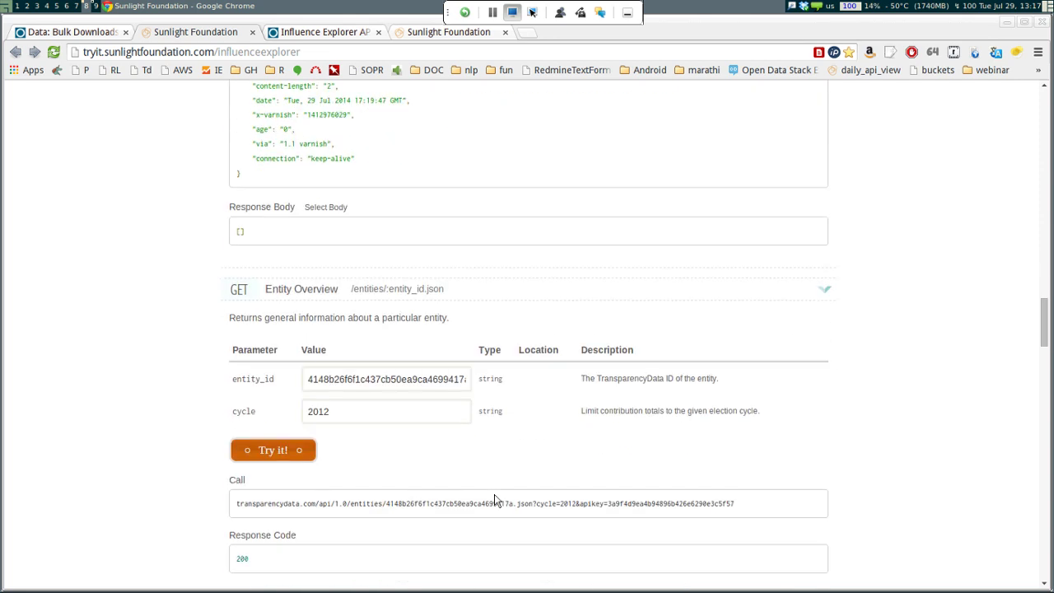
{"action": "scroll", "coordinate": [559, 561], "scroll_direction": "up", "scroll_amount": 6}
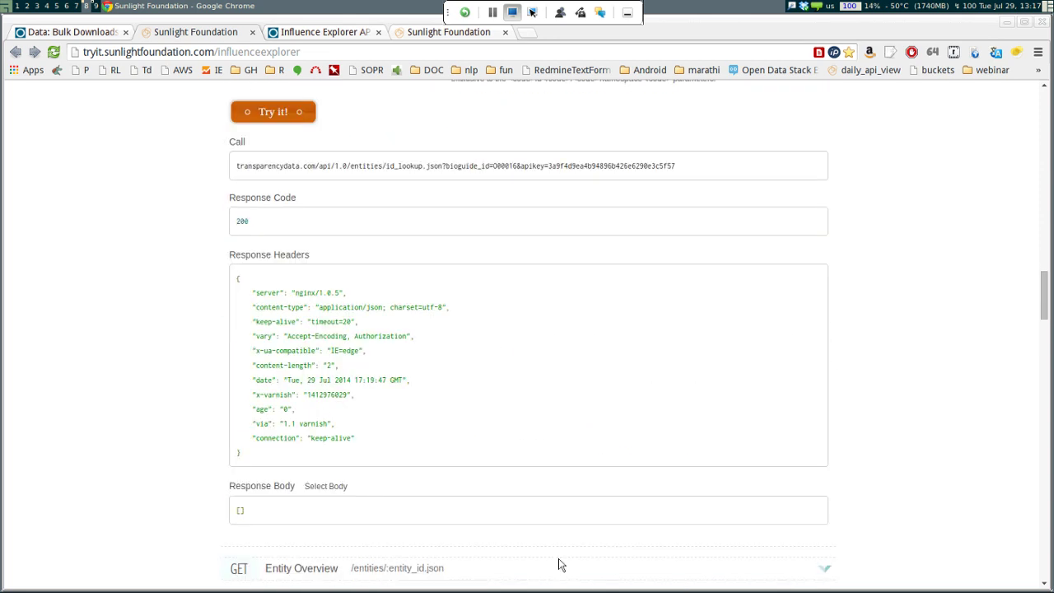
{"action": "scroll", "coordinate": [558, 565], "scroll_direction": "up", "scroll_amount": 20}
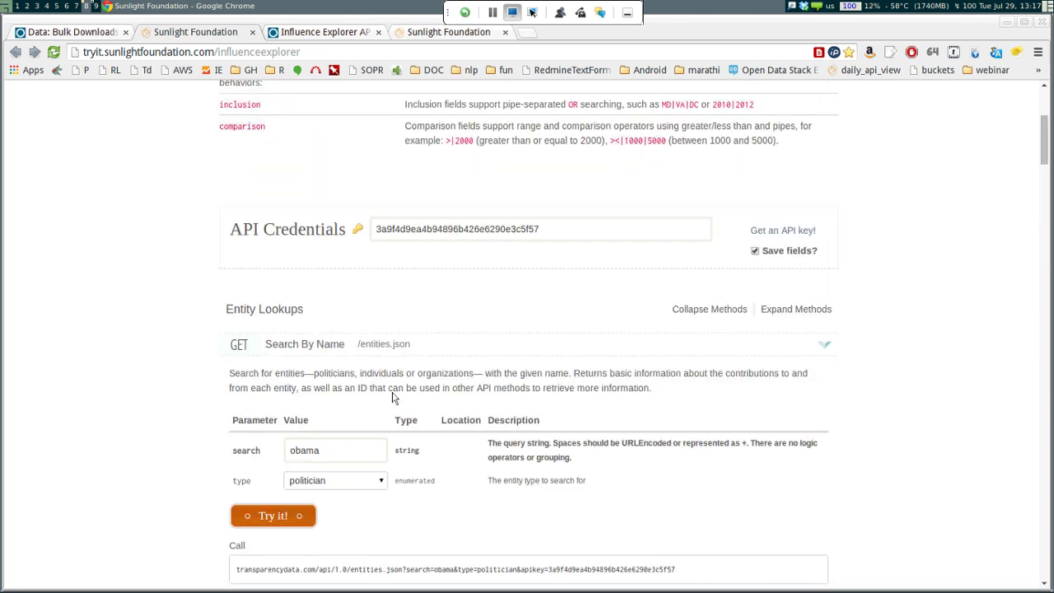
Expand Top Individuals by Contributions Given and browse its limit 10, cycle 2012 request
{"action": "scroll", "coordinate": [320, 322], "scroll_direction": "down", "scroll_amount": 5}
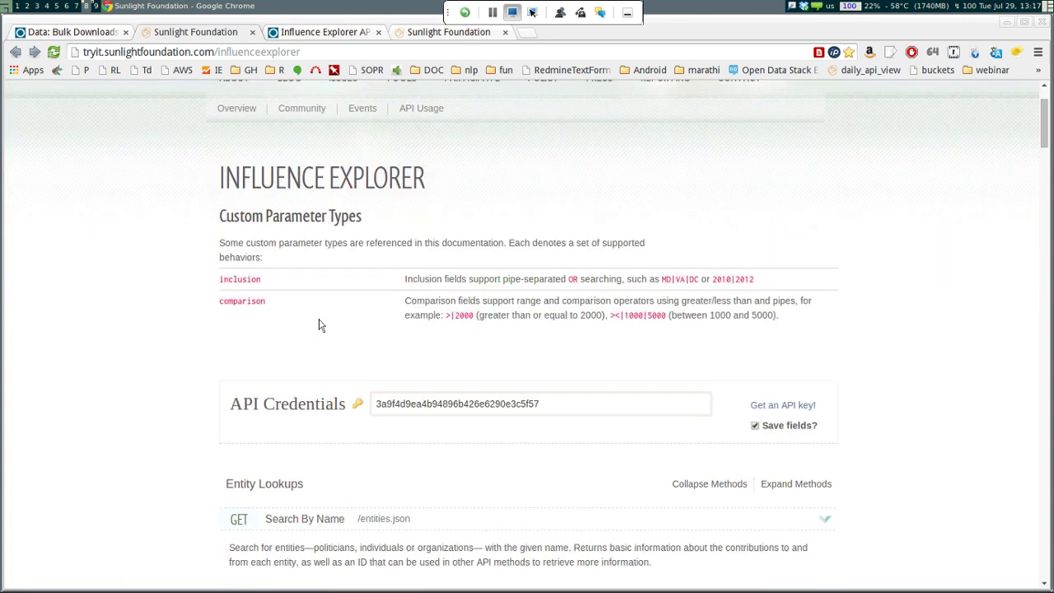
{"action": "scroll", "coordinate": [178, 183], "scroll_direction": "down", "scroll_amount": 20}
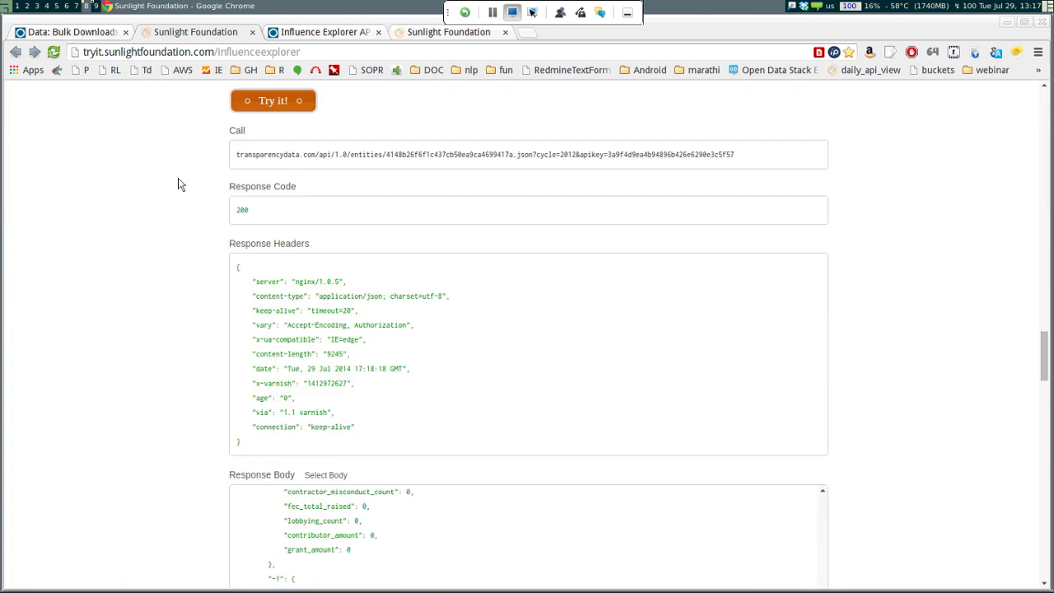
{"action": "scroll", "coordinate": [181, 185], "scroll_direction": "down", "scroll_amount": 20}
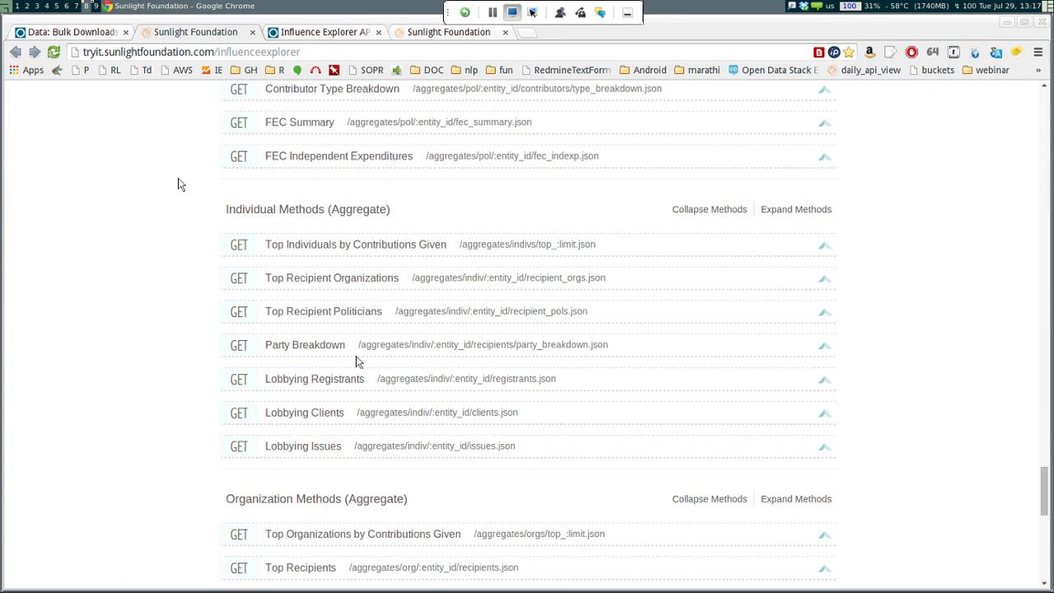
{"action": "left_click", "coordinate": [354, 245]}
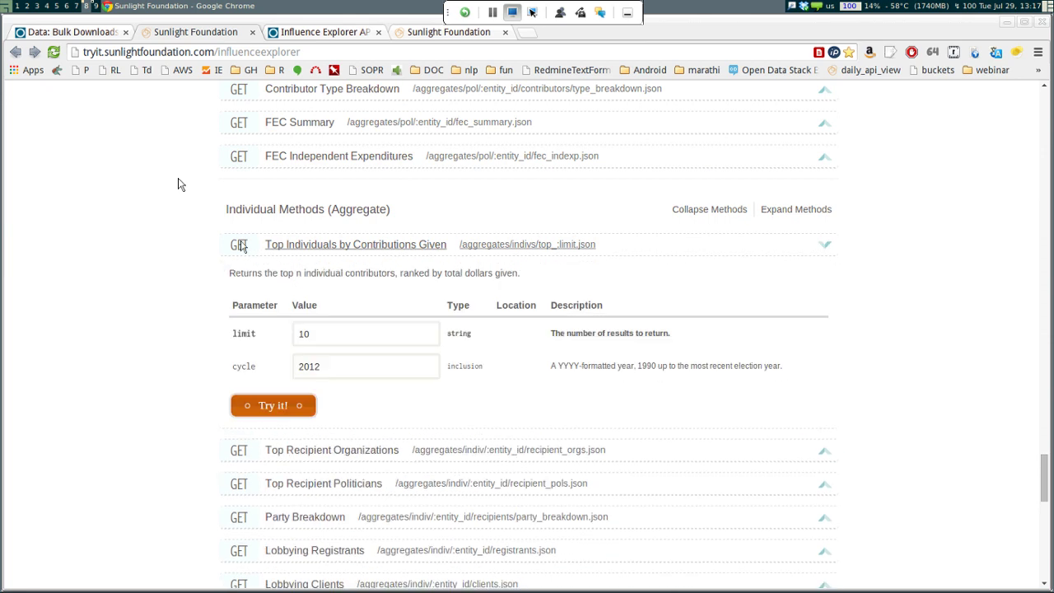
{"action": "scroll", "coordinate": [178, 184], "scroll_direction": "down", "scroll_amount": 2}
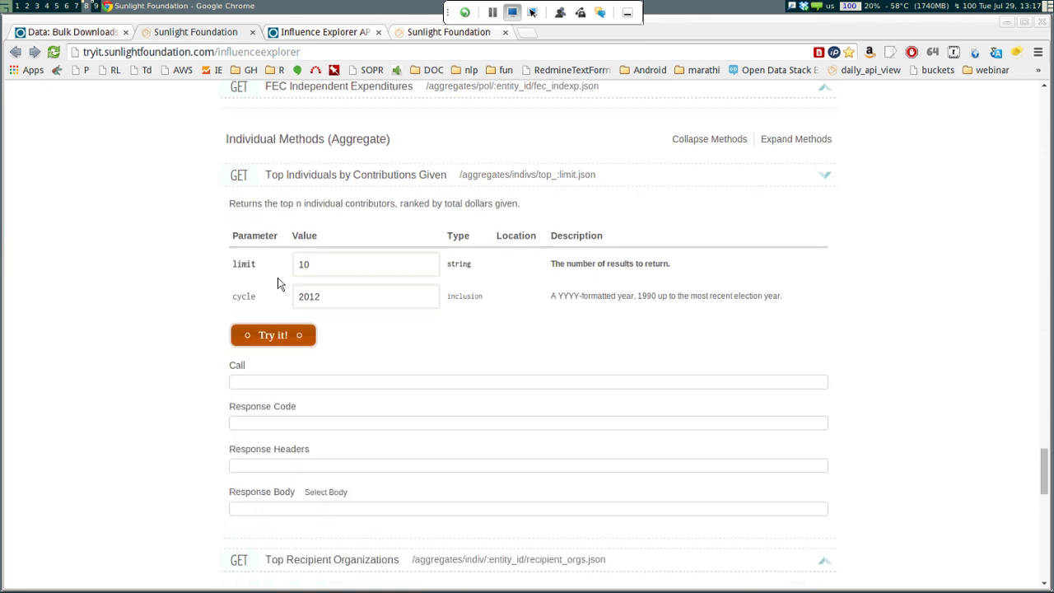
{"action": "scroll", "coordinate": [182, 184], "scroll_direction": "down", "scroll_amount": 5}
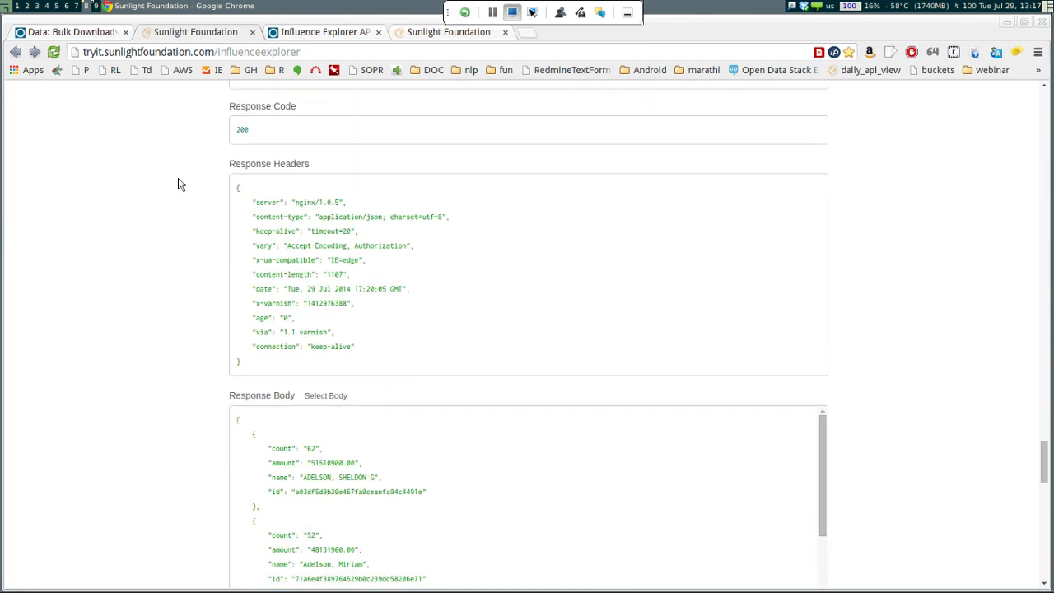
{"action": "scroll", "coordinate": [179, 184], "scroll_direction": "up", "scroll_amount": 5}
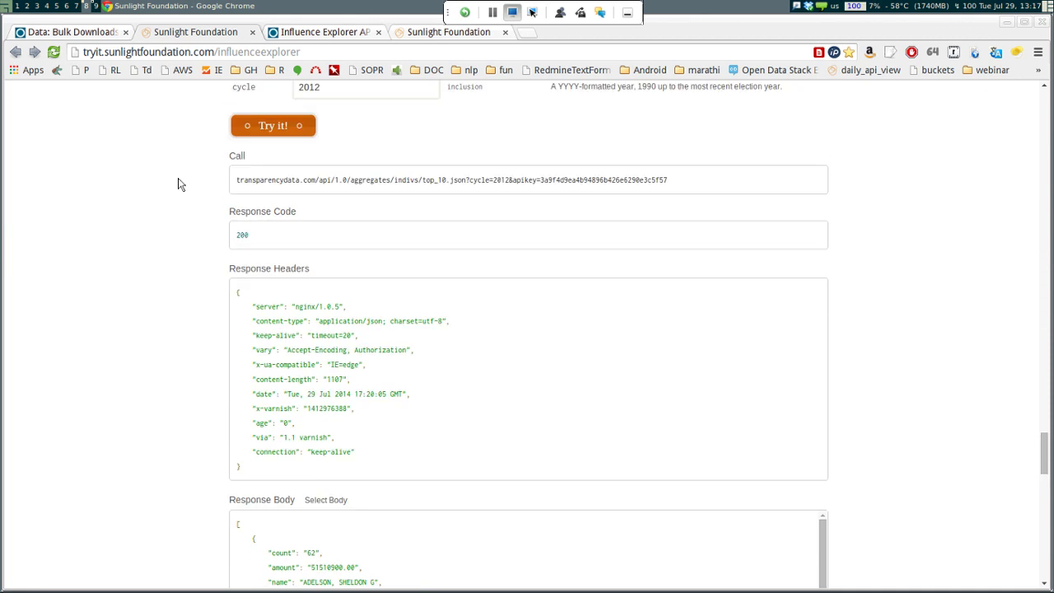
{"action": "scroll", "coordinate": [181, 186], "scroll_direction": "down", "scroll_amount": 2}
{"action": "scroll", "coordinate": [182, 188], "scroll_direction": "down", "scroll_amount": 5}
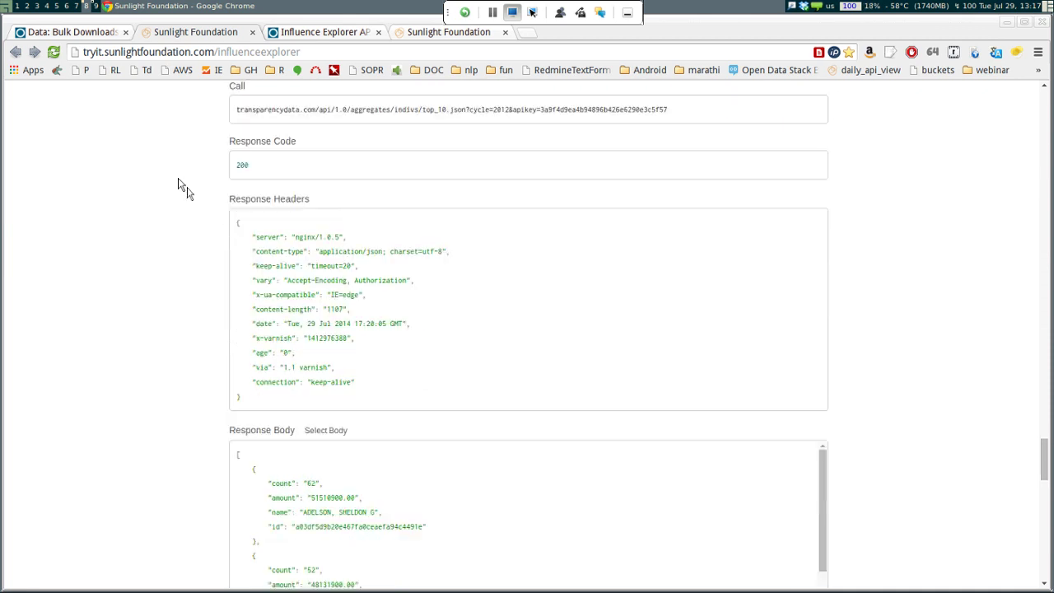
{"action": "scroll", "coordinate": [182, 188], "scroll_direction": "up", "scroll_amount": 6}
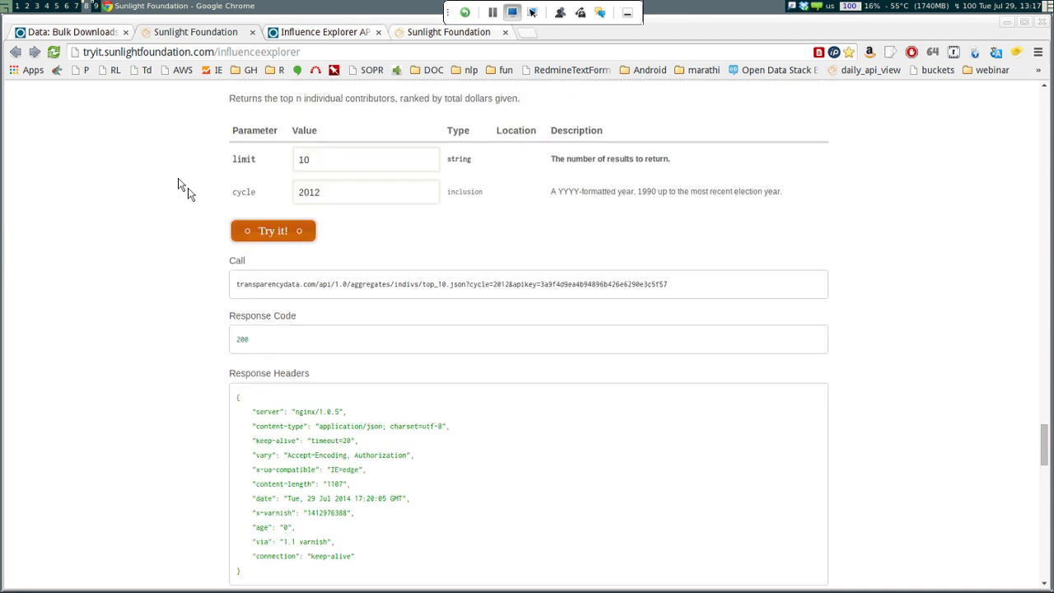
{"action": "scroll", "coordinate": [183, 189], "scroll_direction": "up", "scroll_amount": 2}
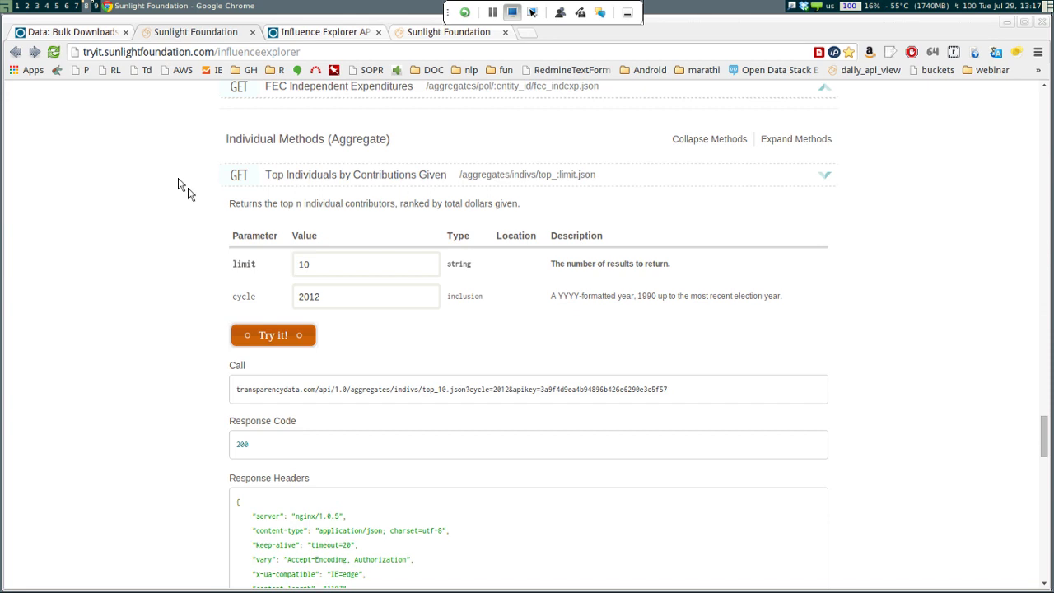
{"action": "scroll", "coordinate": [183, 189], "scroll_direction": "up", "scroll_amount": 2}
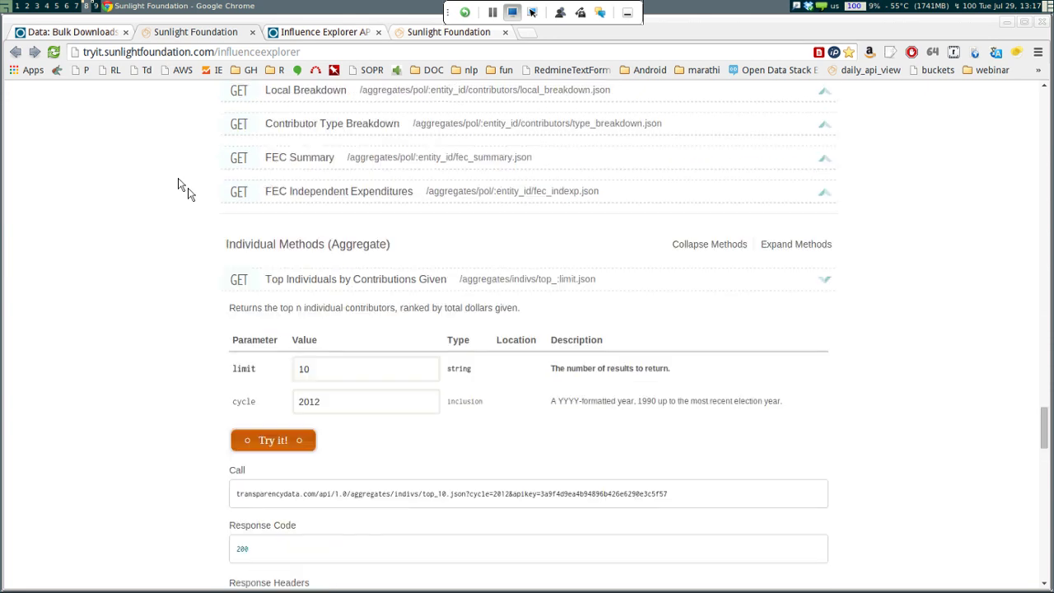
Glance at the API docs, then scroll through the 2012 top individual donors response body
{"action": "key", "text": "ctrl+shift+Tab"}
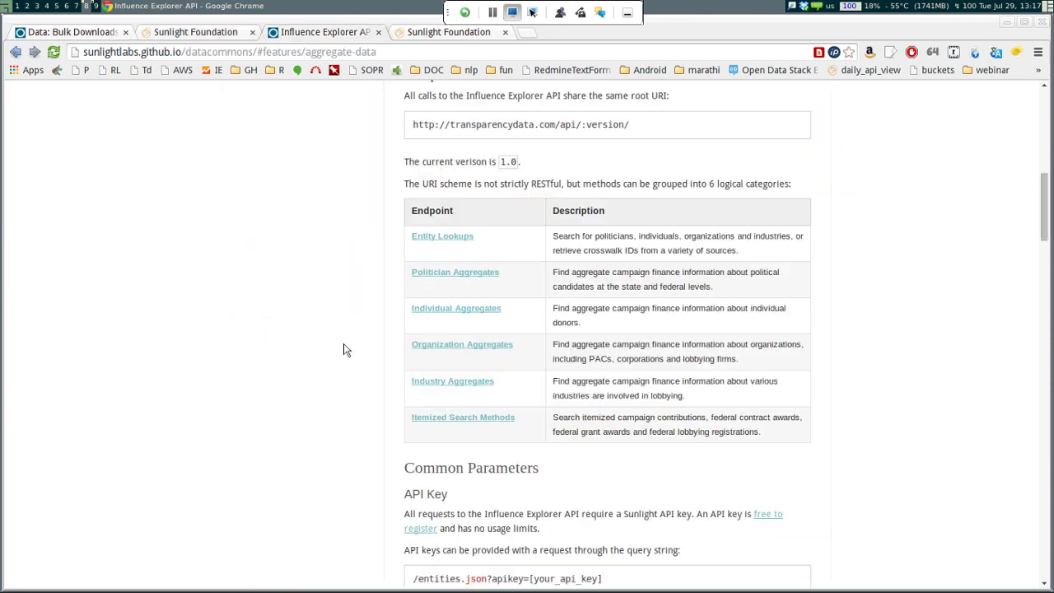
{"action": "scroll", "coordinate": [346, 350], "scroll_direction": "up", "scroll_amount": 10}
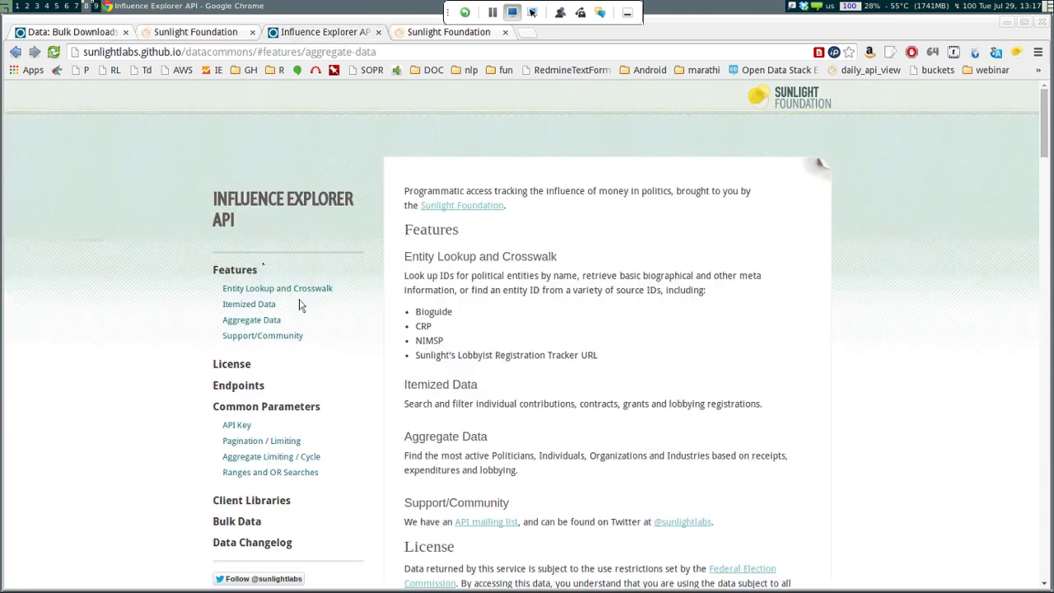
{"action": "scroll", "coordinate": [259, 265], "scroll_direction": "down", "scroll_amount": 7}
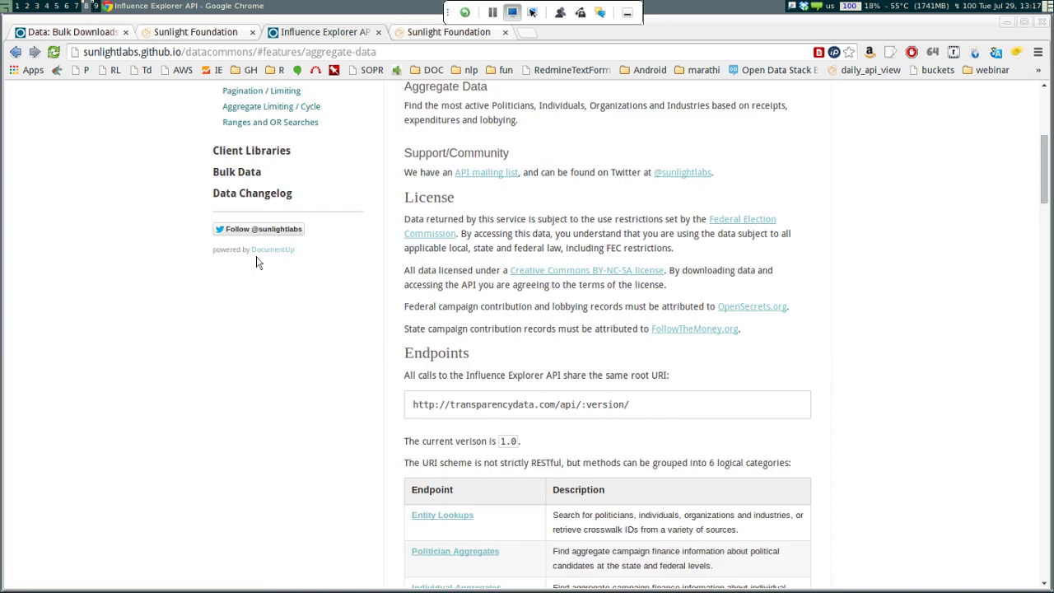
{"action": "key", "text": "ctrl+Tab"}
{"action": "scroll", "coordinate": [333, 337], "scroll_direction": "down", "scroll_amount": 3}
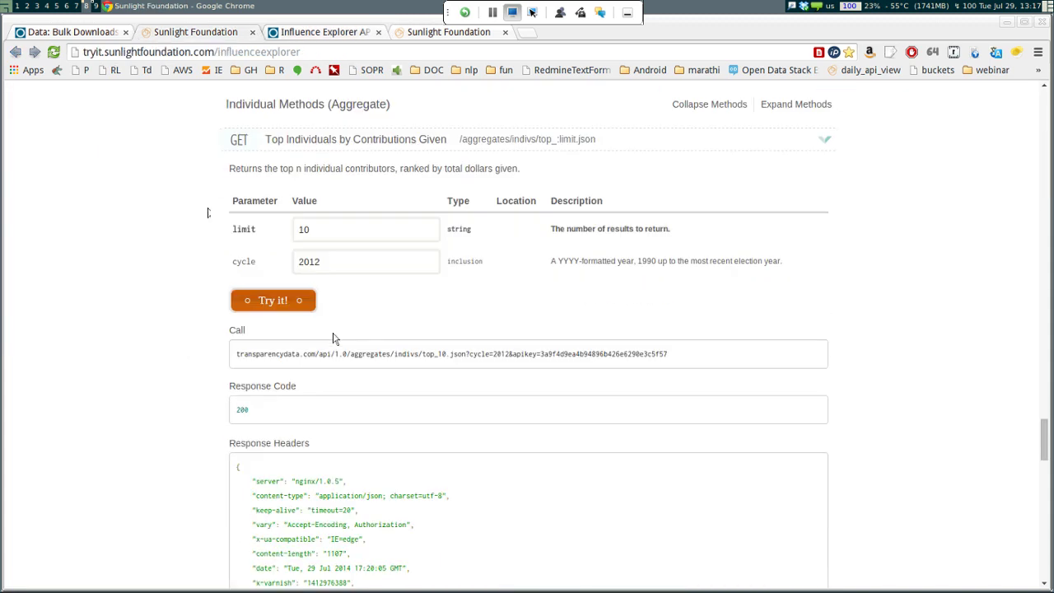
{"action": "scroll", "coordinate": [333, 337], "scroll_direction": "down", "scroll_amount": 2}
{"action": "scroll", "coordinate": [207, 212], "scroll_direction": "down", "scroll_amount": 6}
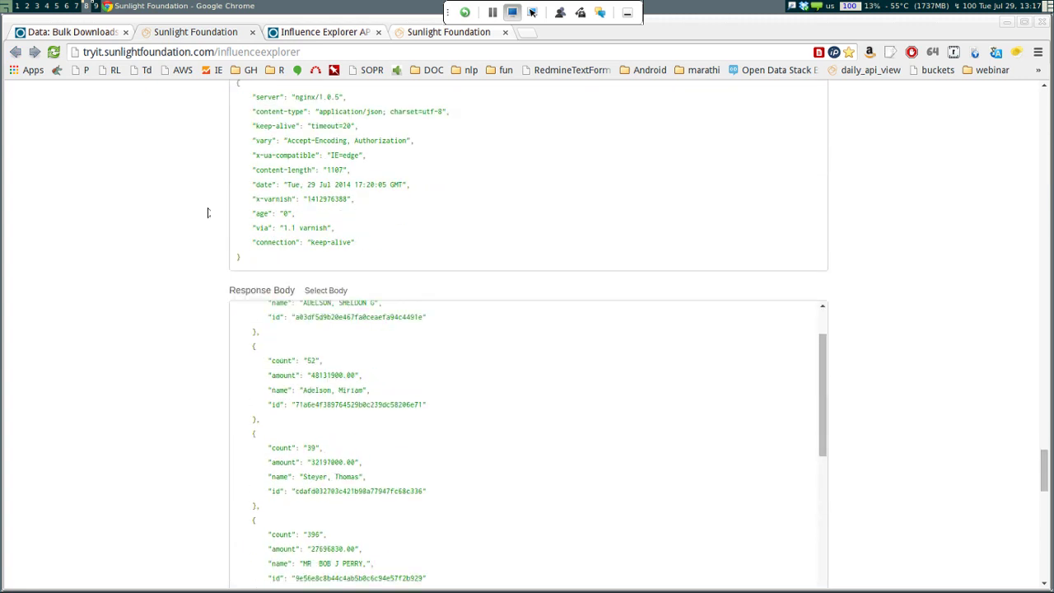
{"action": "key", "text": "Down"}
{"action": "key", "text": "Down"}
{"action": "key", "text": "Down"}
{"action": "key", "text": "Down"}
{"action": "key", "text": "Down"}
{"action": "key", "text": "Down"}
{"action": "key", "text": "Down"}
{"action": "scroll", "coordinate": [207, 212], "scroll_direction": "up", "scroll_amount": 7}
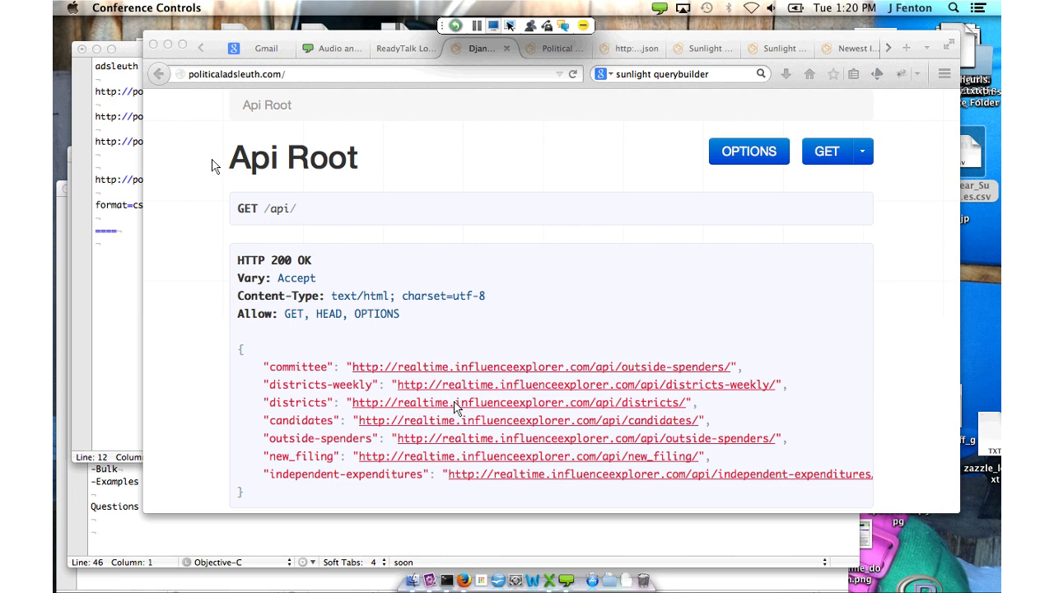
{"action": "left_click", "coordinate": [140, 100]}
{"action": "left_click_drag", "start_coordinate": [151, 104], "coordinate": [175, 127]}
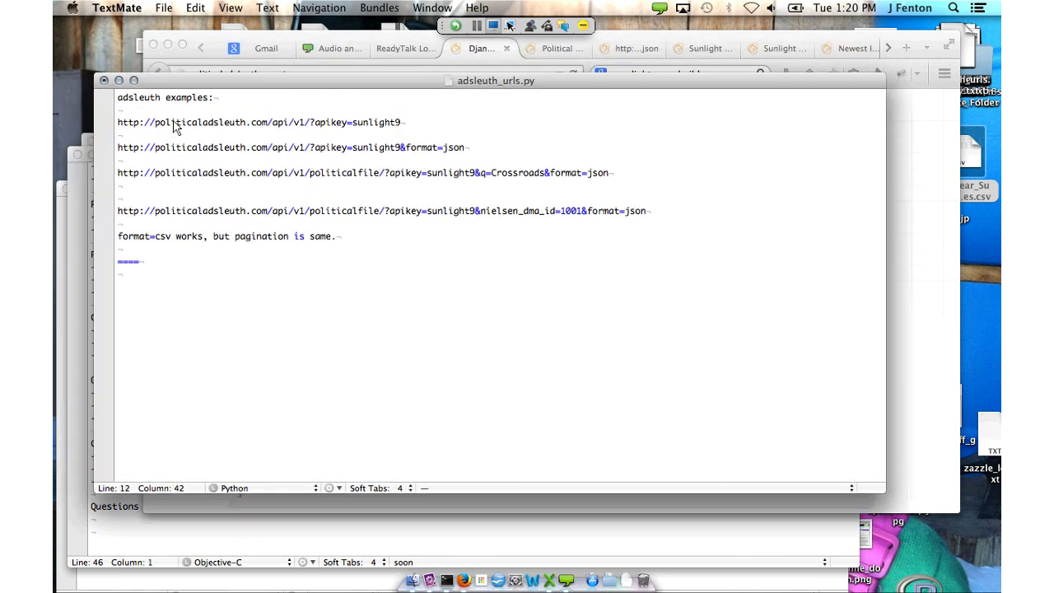
{"action": "key", "text": "super+grave"}
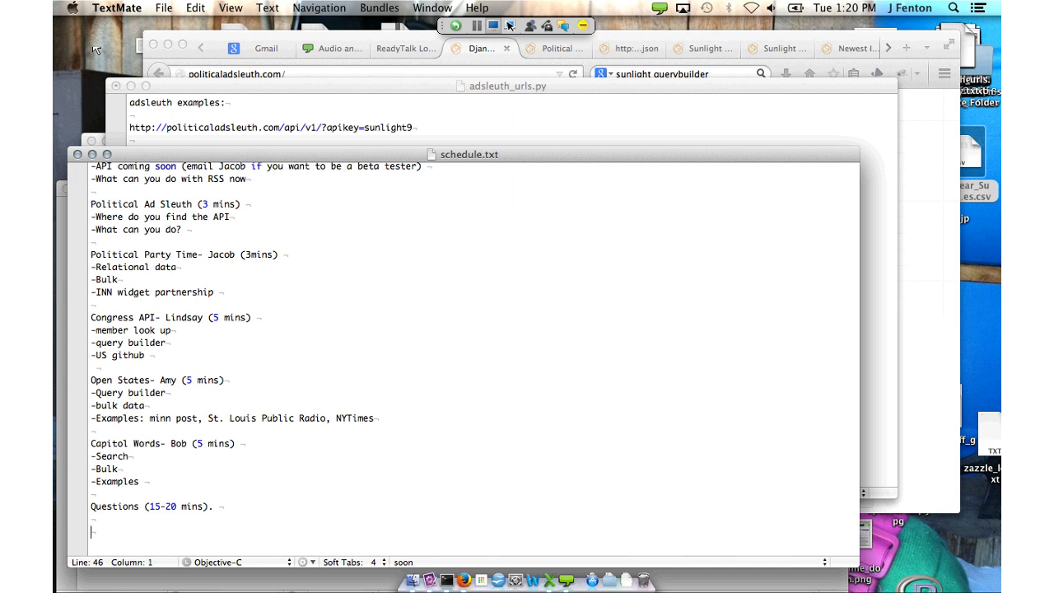
{"action": "scroll", "coordinate": [357, 310], "scroll_direction": "up", "scroll_amount": 5}
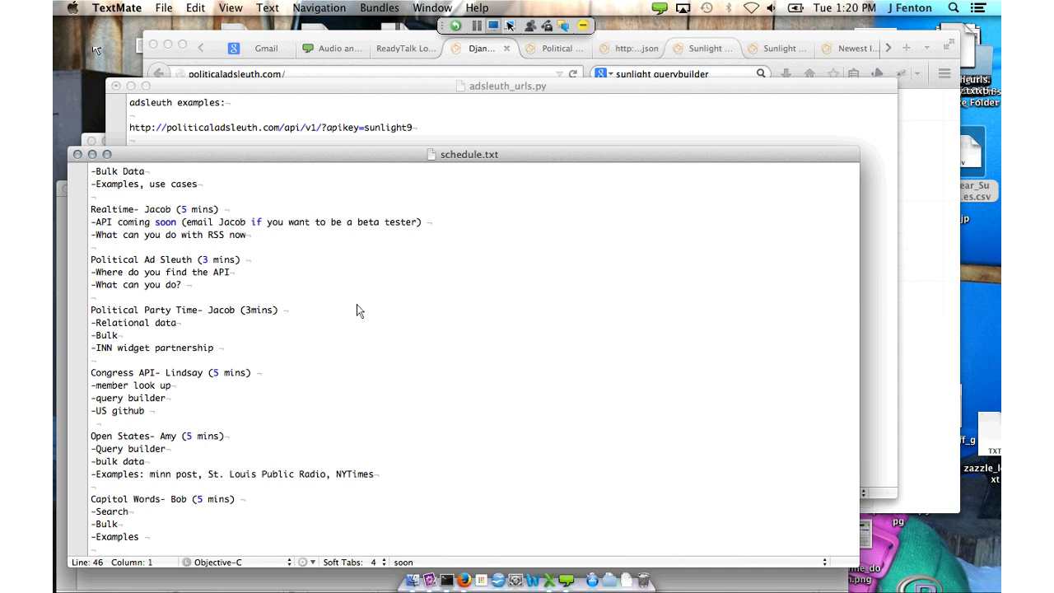
{"action": "key", "text": "super+Tab"}
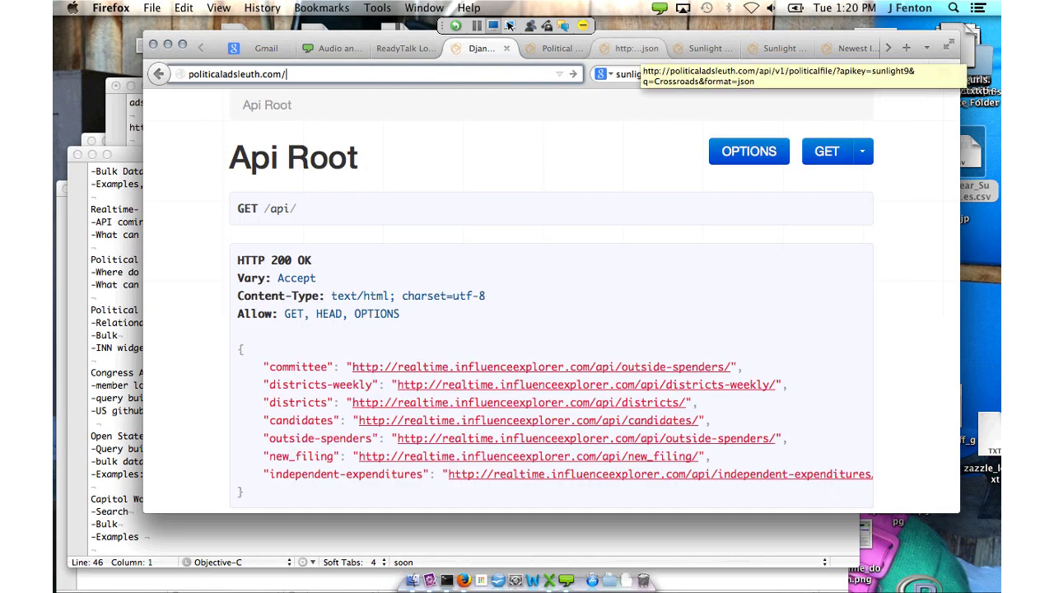
View the Crossroads political-file JSON, then load realtime.influenceexplorer.com from the address bar
{"action": "left_click", "coordinate": [634, 48]}
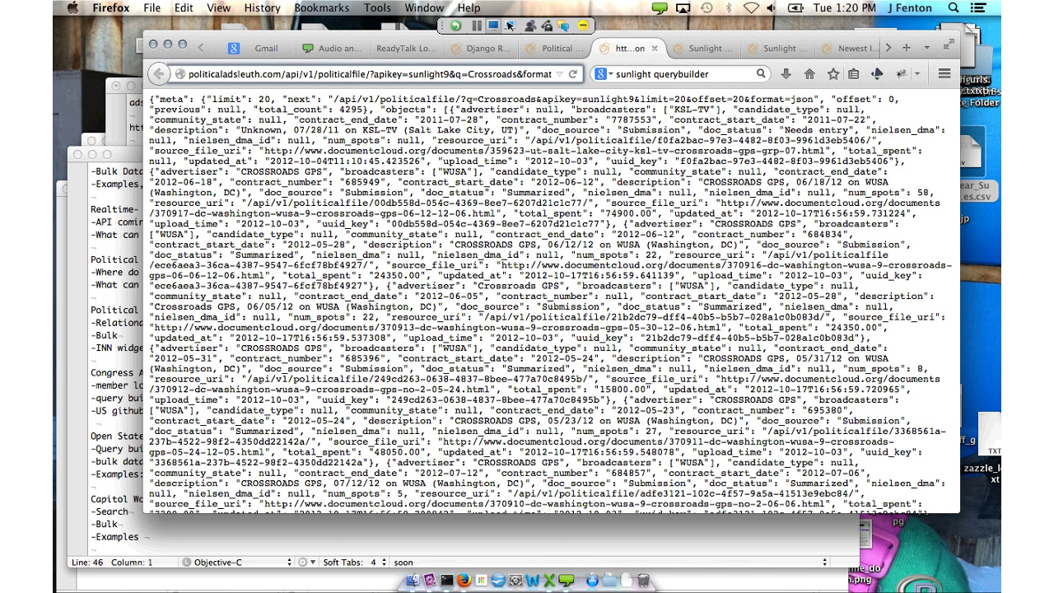
{"action": "key", "text": "super+l"}
{"action": "type", "text": "realtime.influenceexplorer.com/"}
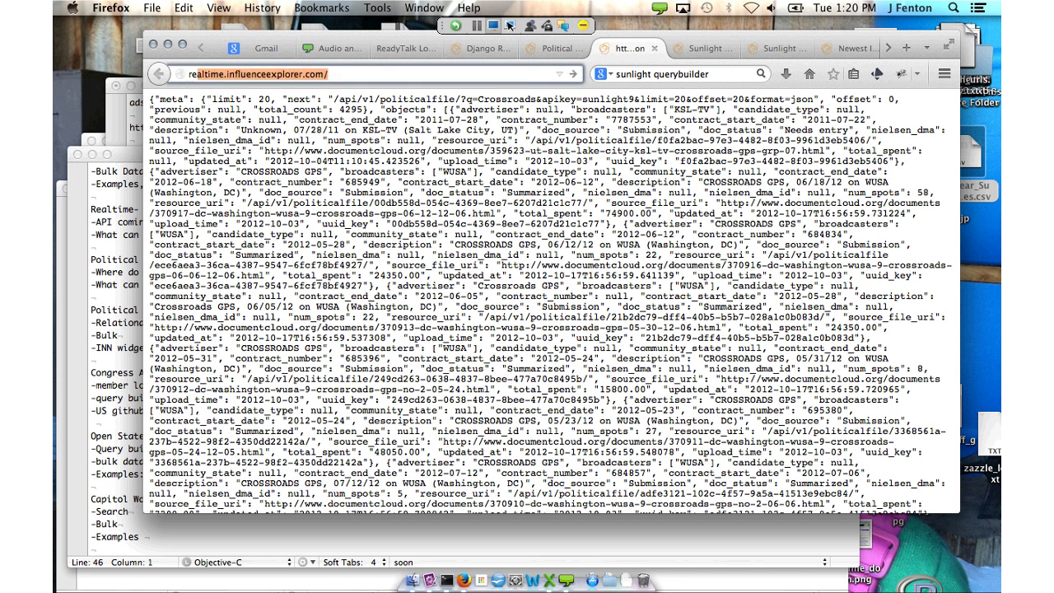
{"action": "key", "text": "Return"}
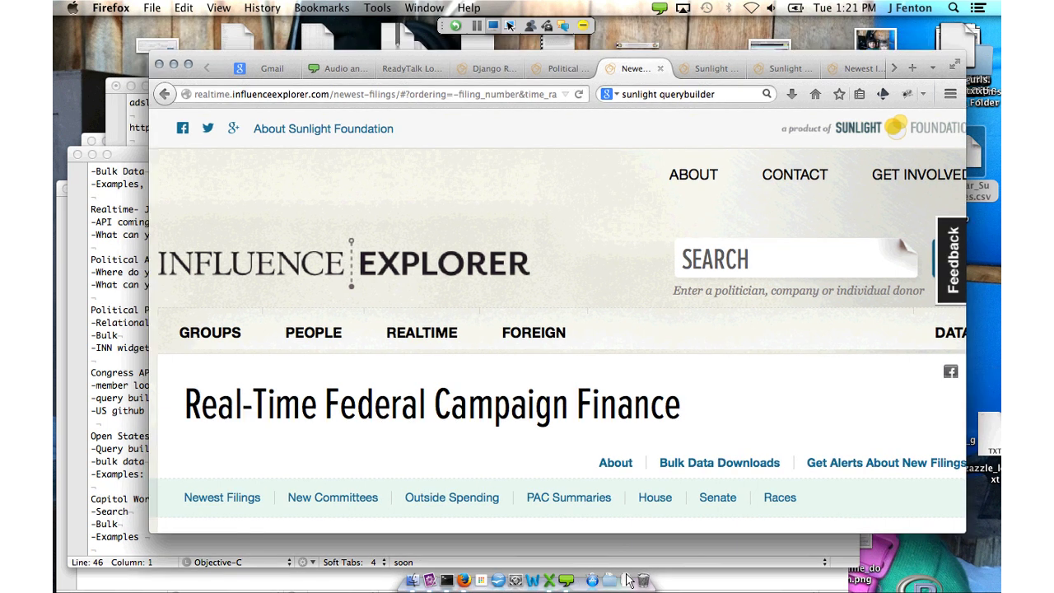
Browse the Newest Filings page and its filings filter form
{"action": "scroll", "coordinate": [593, 541], "scroll_direction": "down", "scroll_amount": 3}
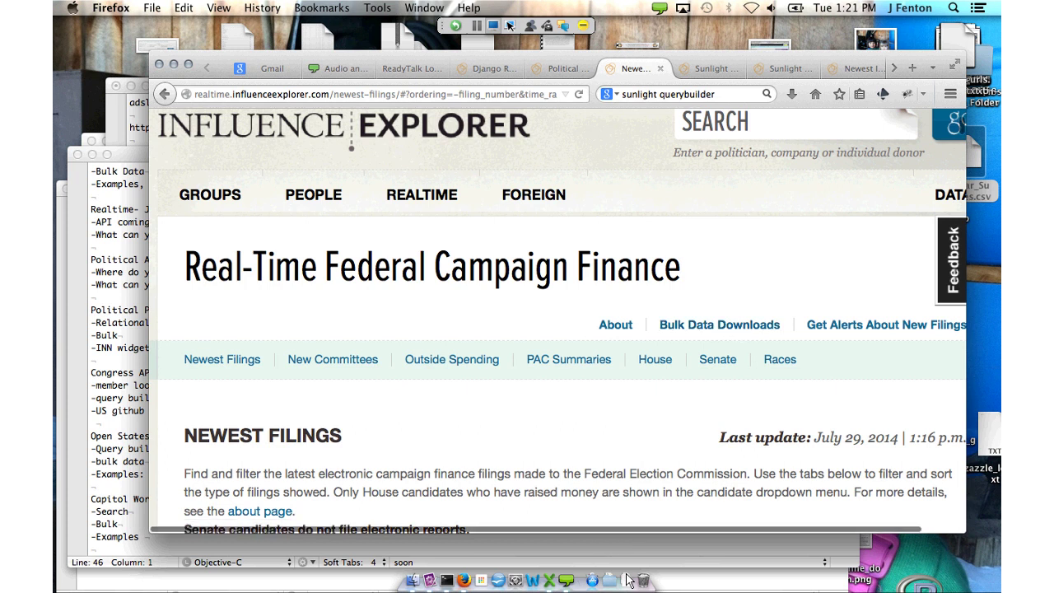
{"action": "scroll", "coordinate": [560, 329], "scroll_direction": "down", "scroll_amount": 5}
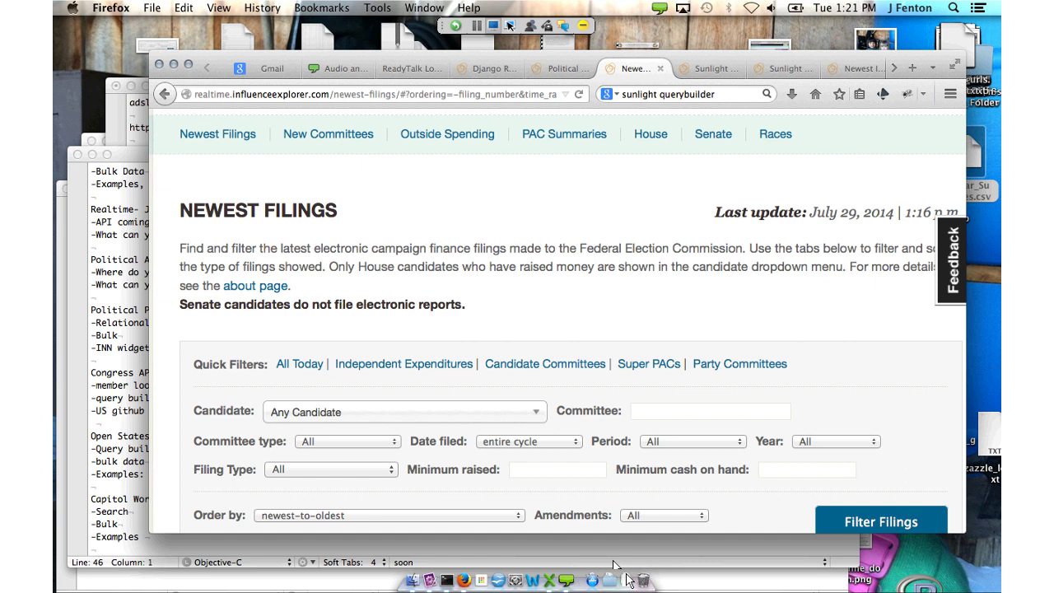
{"action": "scroll", "coordinate": [615, 565], "scroll_direction": "up", "scroll_amount": 2}
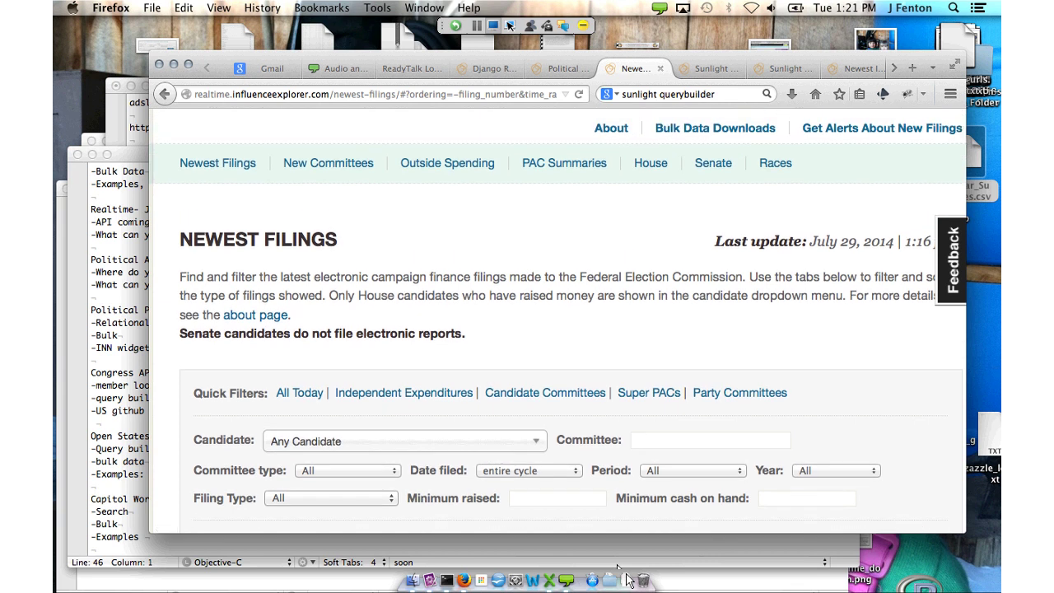
{"action": "key", "text": "Down"}
{"action": "key", "text": "Down"}
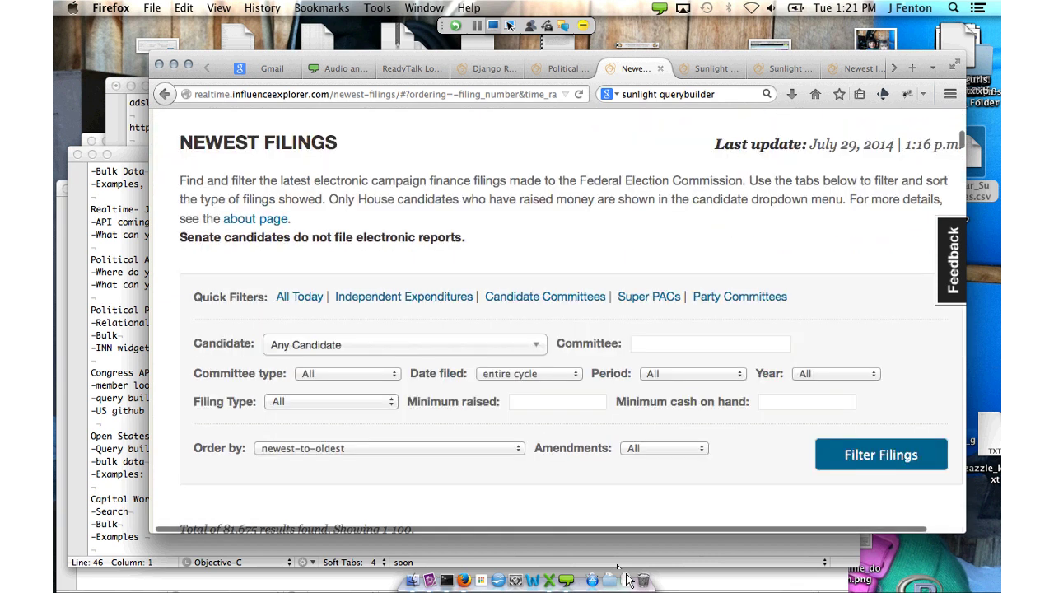
{"action": "key", "text": "Up"}
{"action": "key", "text": "Up"}
{"action": "key", "text": "Up"}
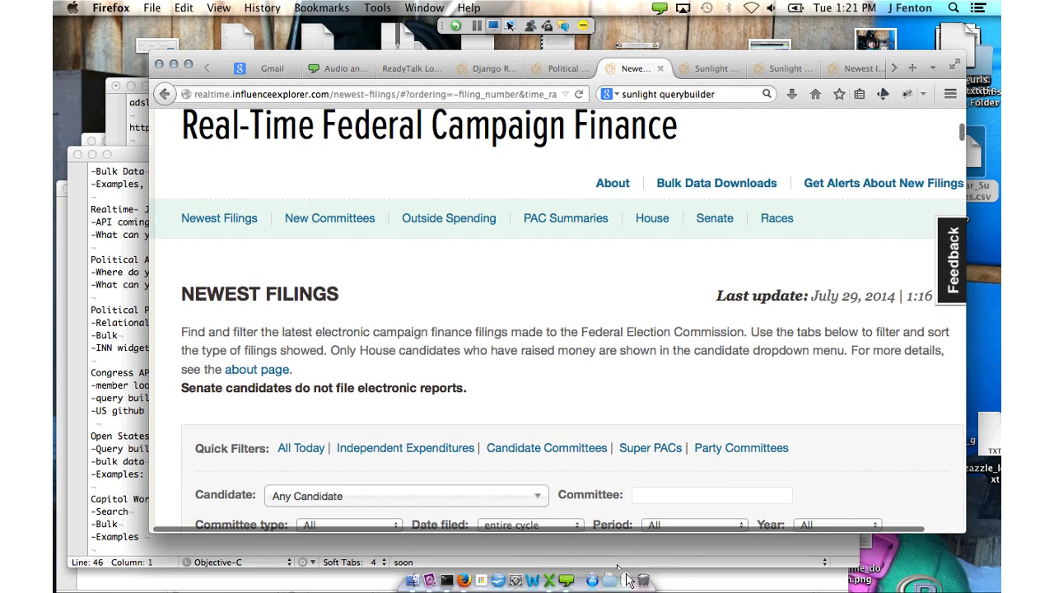
{"action": "scroll", "coordinate": [570, 523], "scroll_direction": "down", "scroll_amount": 2}
{"action": "scroll", "coordinate": [570, 523], "scroll_direction": "up", "scroll_amount": 1}
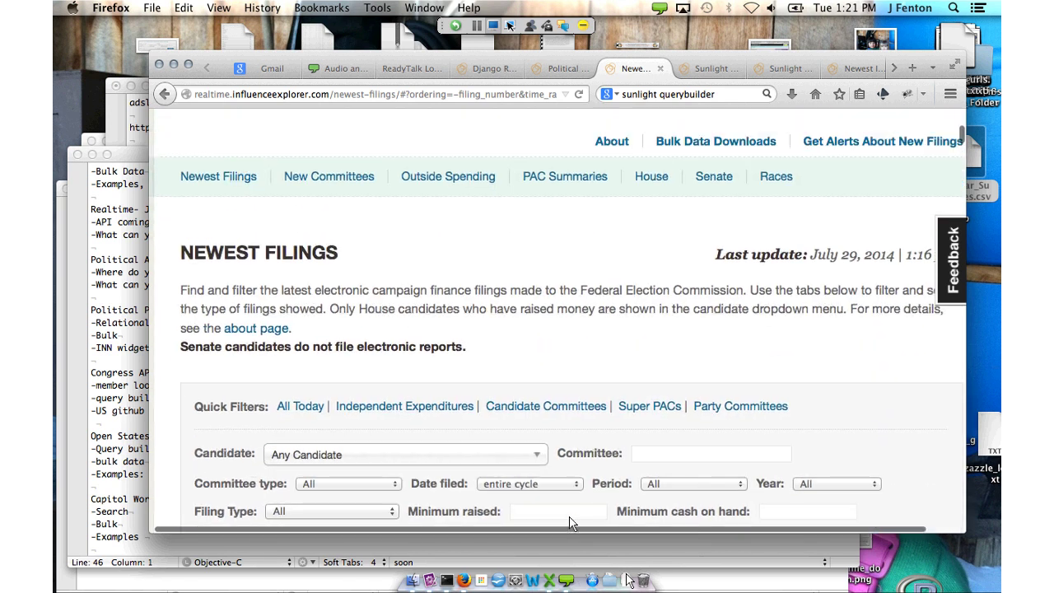
Go through PAC Summaries to the Outside Expenditures listing of 10,640 results
{"action": "key", "text": "Tab"}
{"action": "key", "text": "Return"}
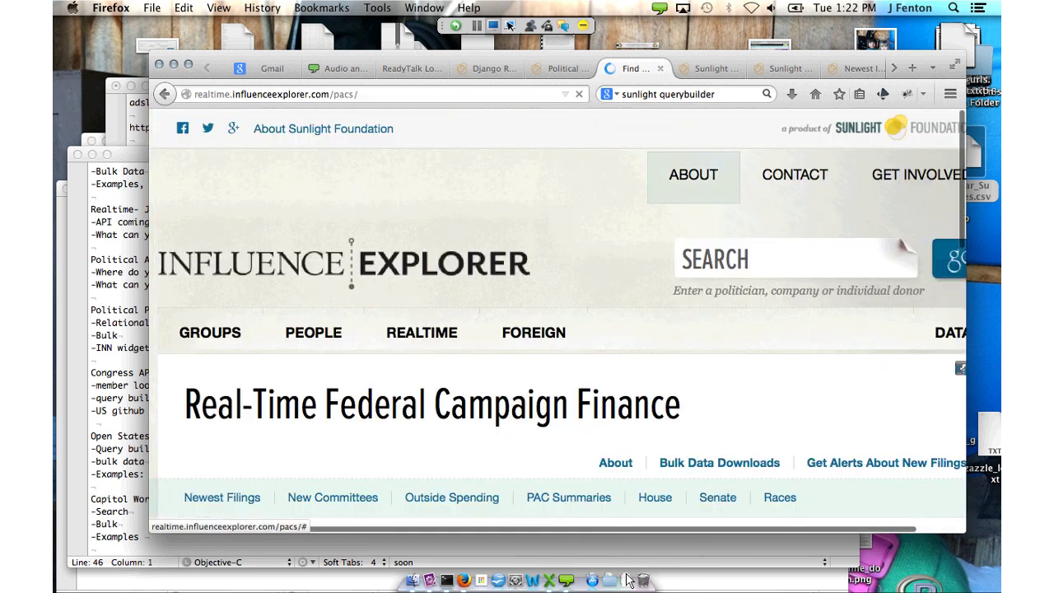
{"action": "scroll", "coordinate": [467, 420], "scroll_direction": "down", "scroll_amount": 3}
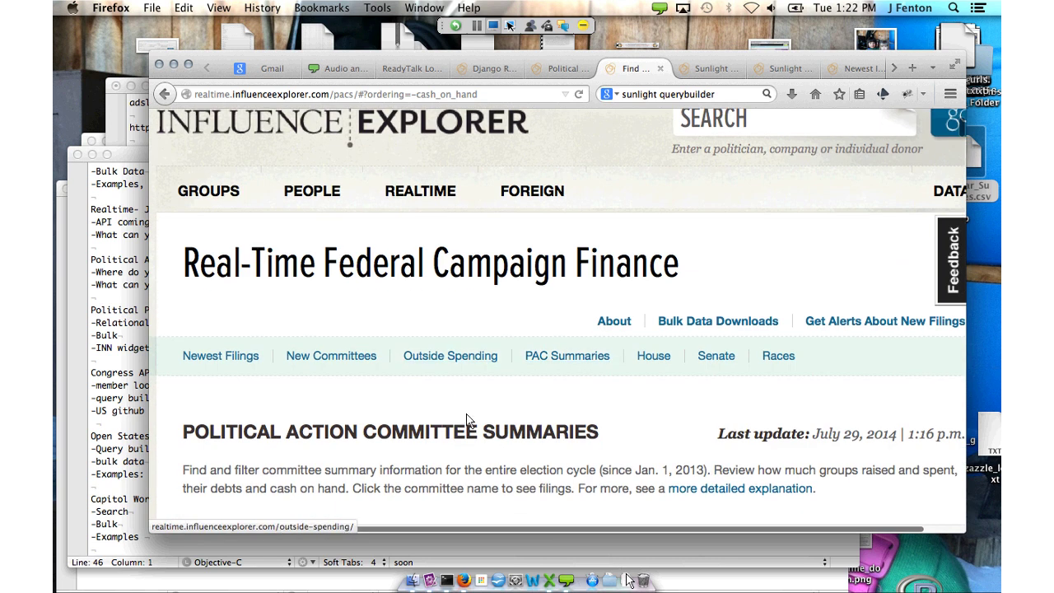
{"action": "key", "text": "Return"}
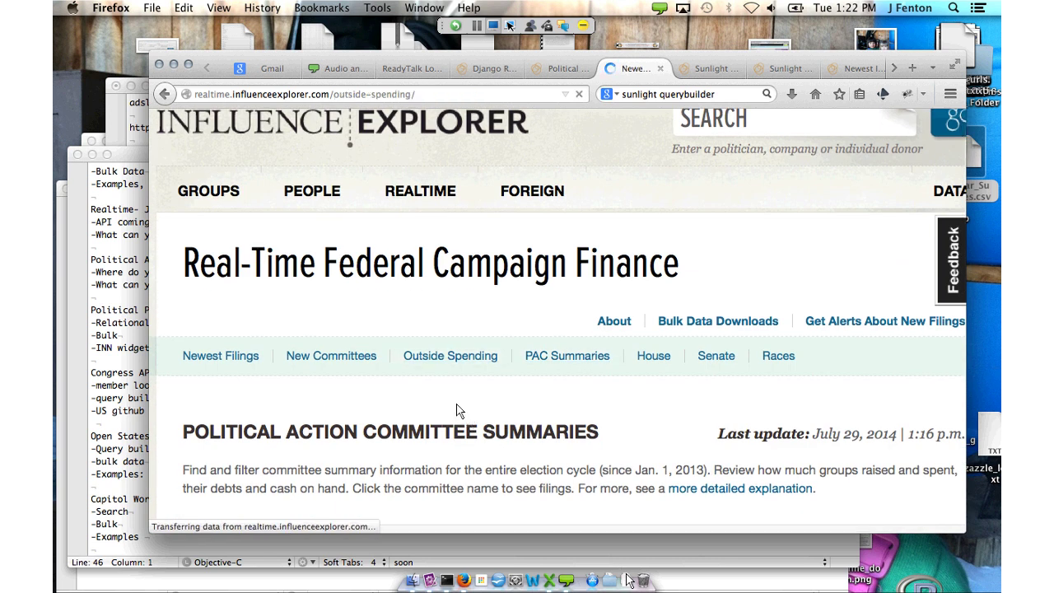
{"action": "scroll", "coordinate": [473, 428], "scroll_direction": "down", "scroll_amount": 5}
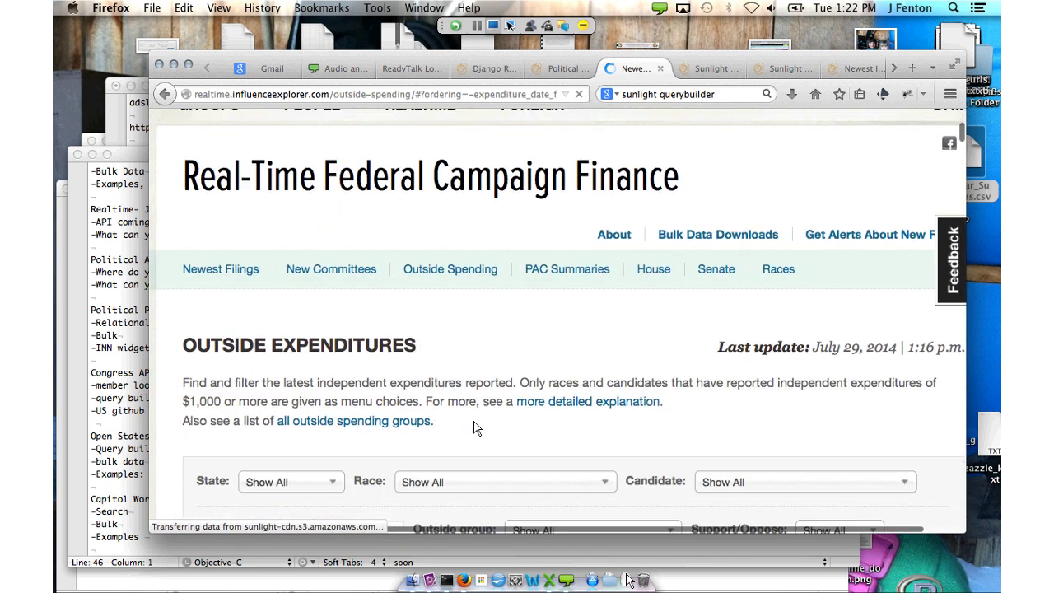
{"action": "scroll", "coordinate": [474, 428], "scroll_direction": "down", "scroll_amount": 2}
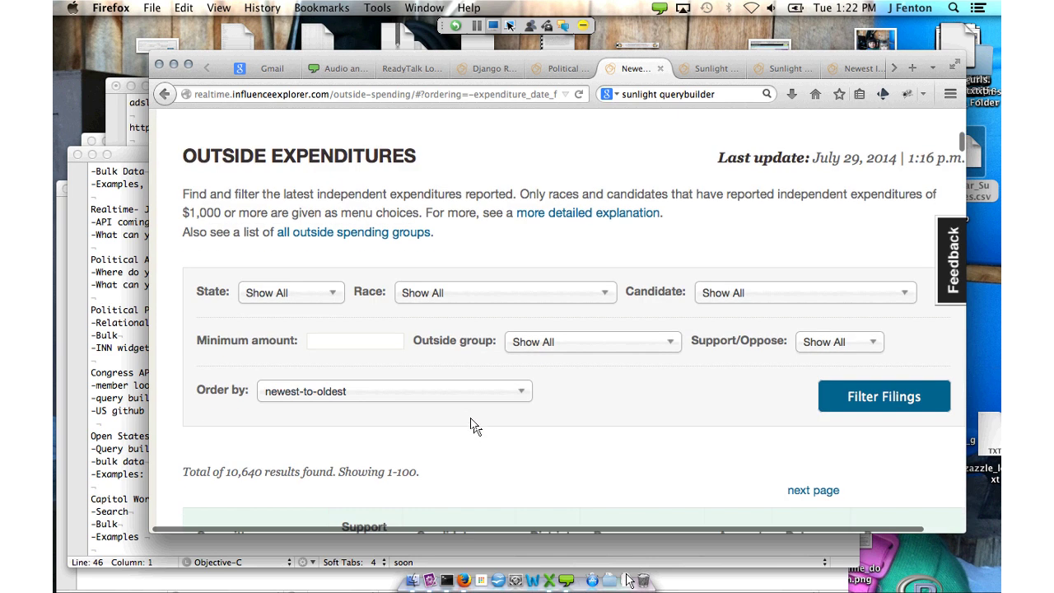
Filter outside expenditures to a 10000 minimum amount, leaving 1,739 results
{"action": "scroll", "coordinate": [472, 425], "scroll_direction": "down", "scroll_amount": 3}
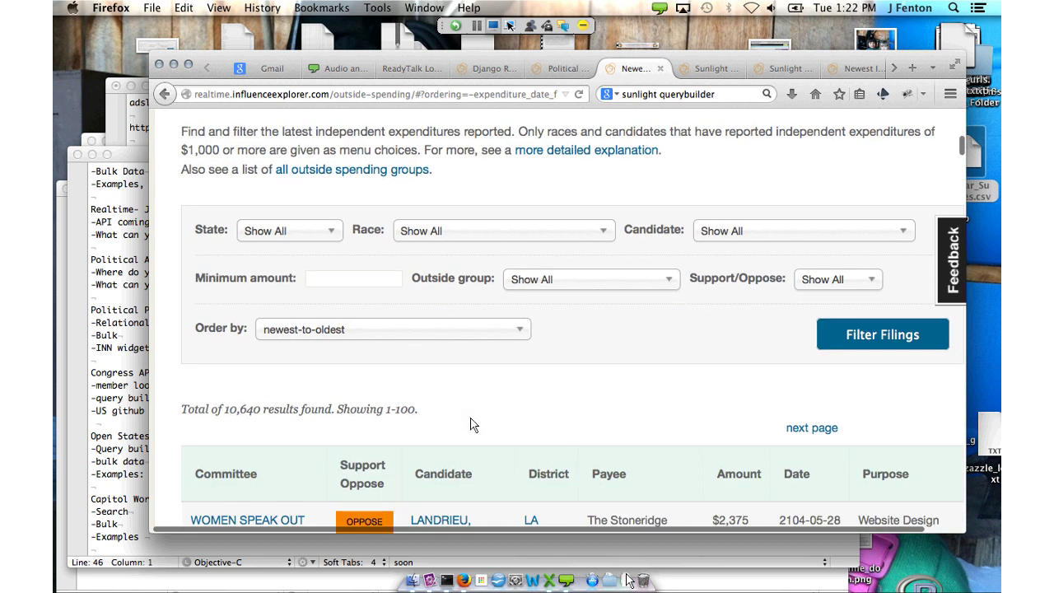
{"action": "scroll", "coordinate": [473, 424], "scroll_direction": "down", "scroll_amount": 3}
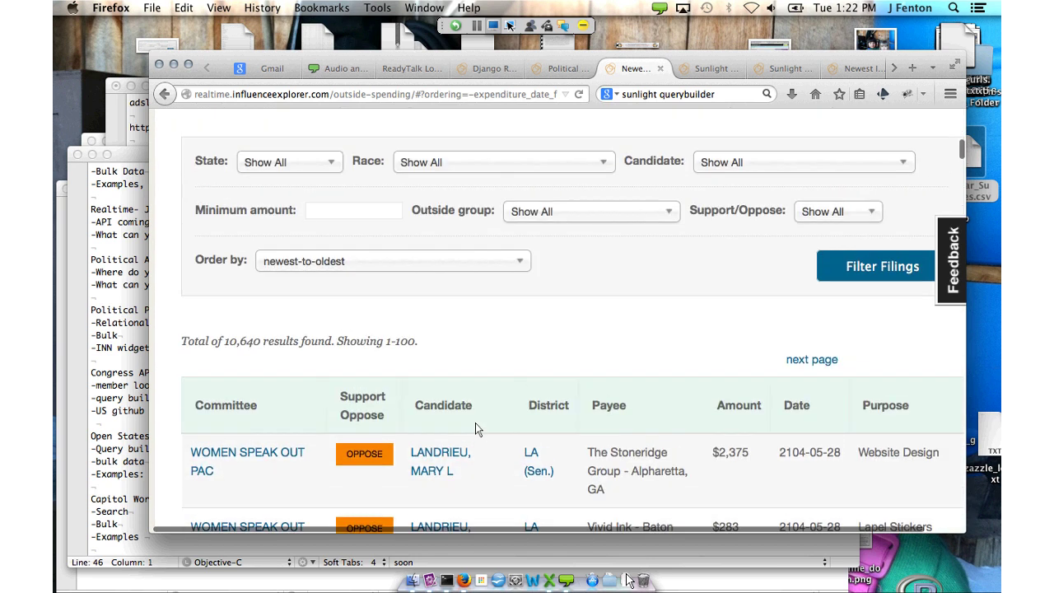
{"action": "type", "text": "10000"}
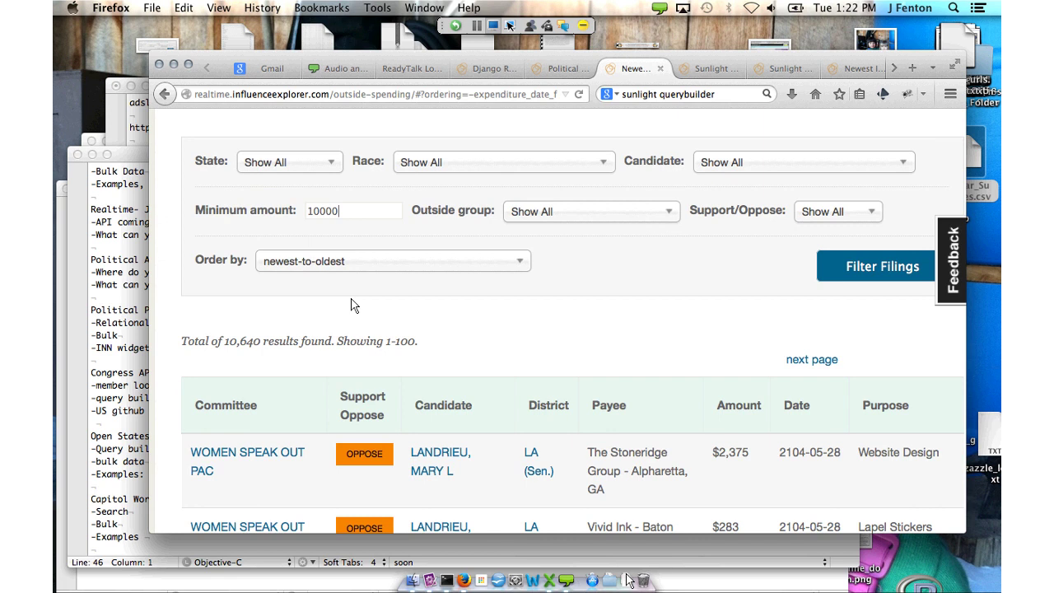
{"action": "key", "text": "BackSpace"}
{"action": "type", "text": "0"}
{"action": "scroll", "coordinate": [351, 306], "scroll_direction": "up", "scroll_amount": 3}
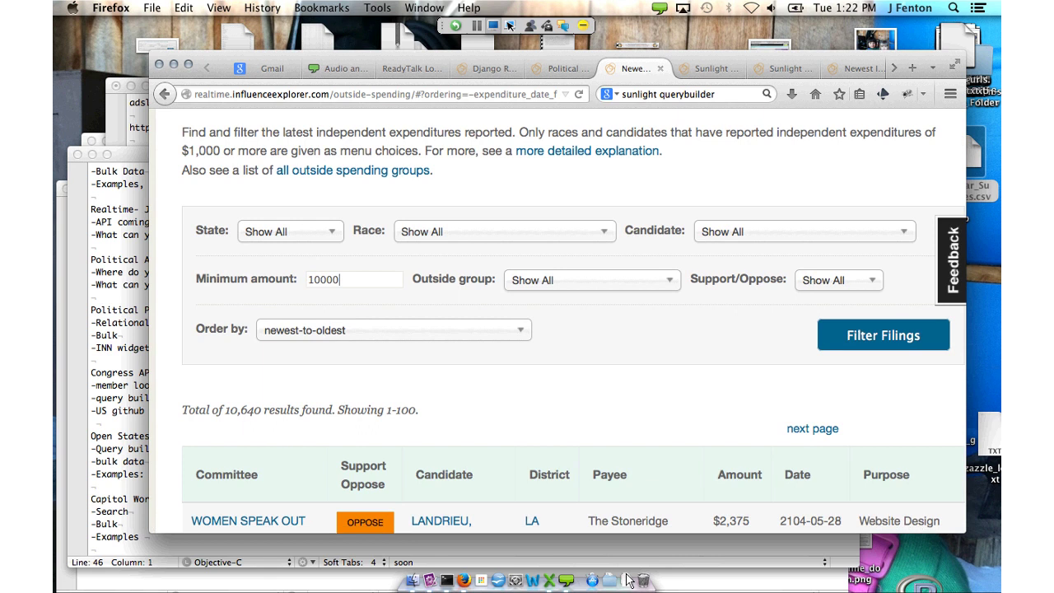
{"action": "key", "text": "Return"}
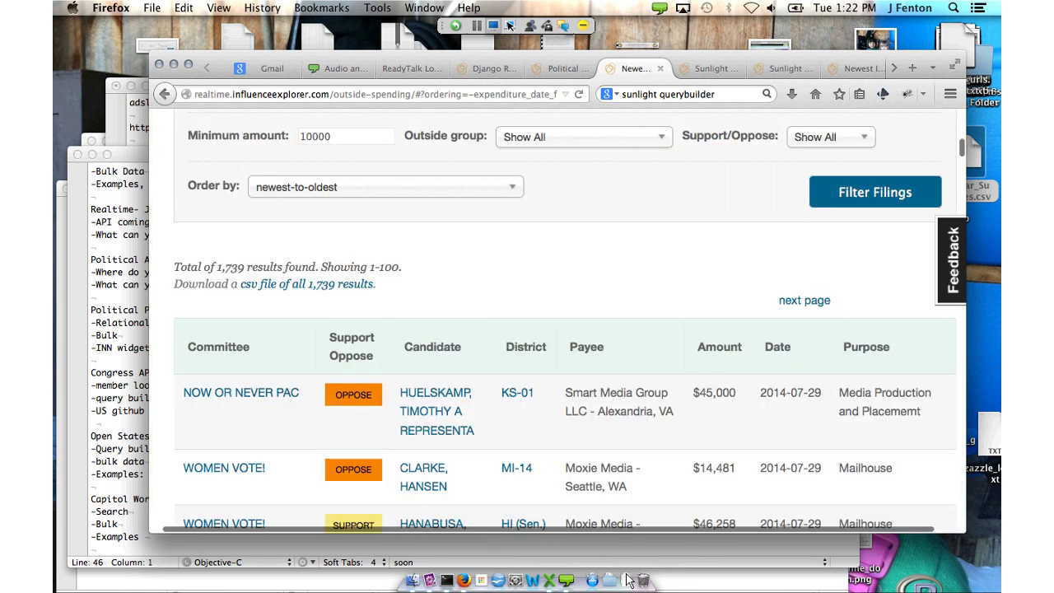
{"action": "scroll", "coordinate": [488, 439], "scroll_direction": "down", "scroll_amount": 3}
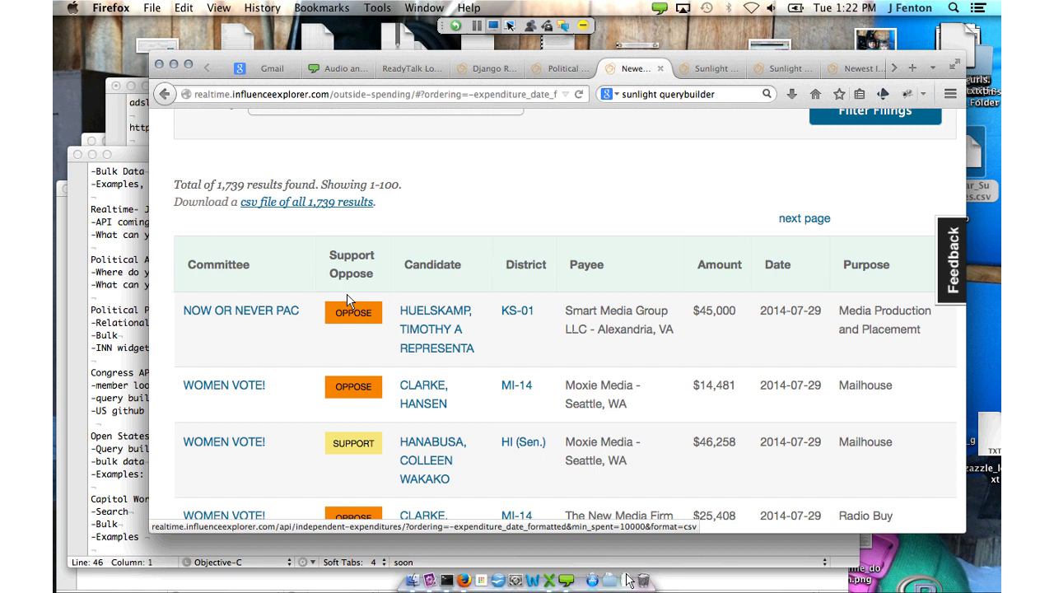
Show the csv download link's options, dismiss them, and return to the top
{"action": "right_click", "coordinate": [345, 204]}
{"action": "left_click", "coordinate": [423, 296]}
{"action": "scroll", "coordinate": [439, 392], "scroll_direction": "up", "scroll_amount": 5}
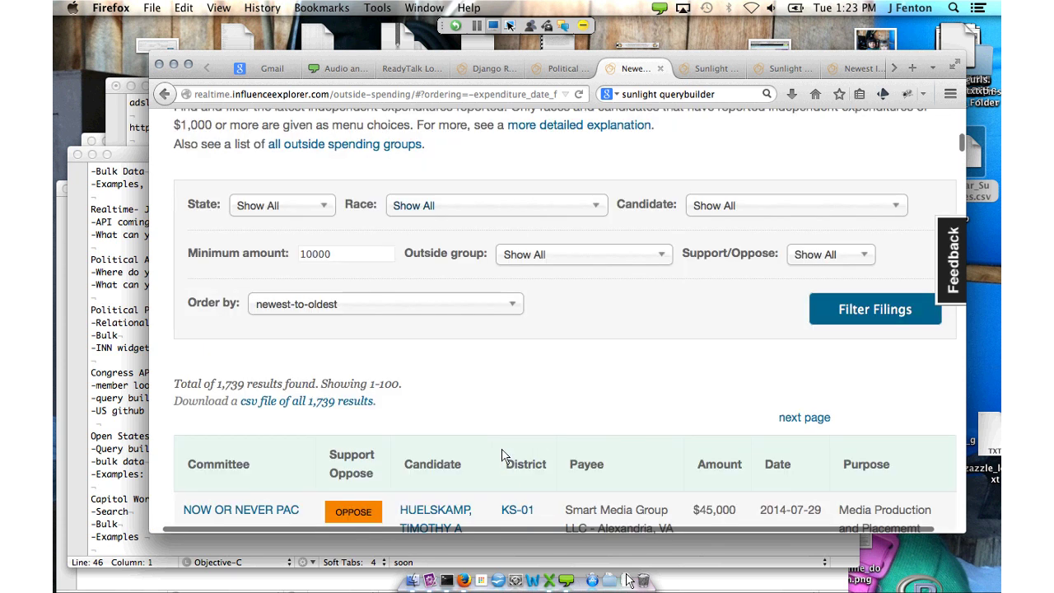
{"action": "left_click", "coordinate": [494, 205]}
{"action": "left_click", "coordinate": [532, 486]}
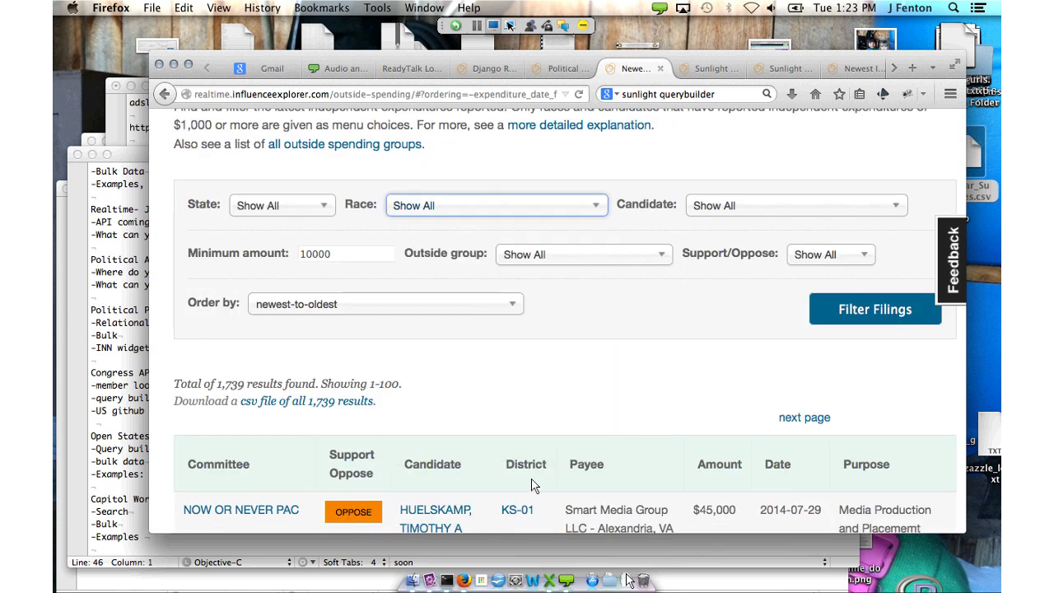
{"action": "key", "text": "Down"}
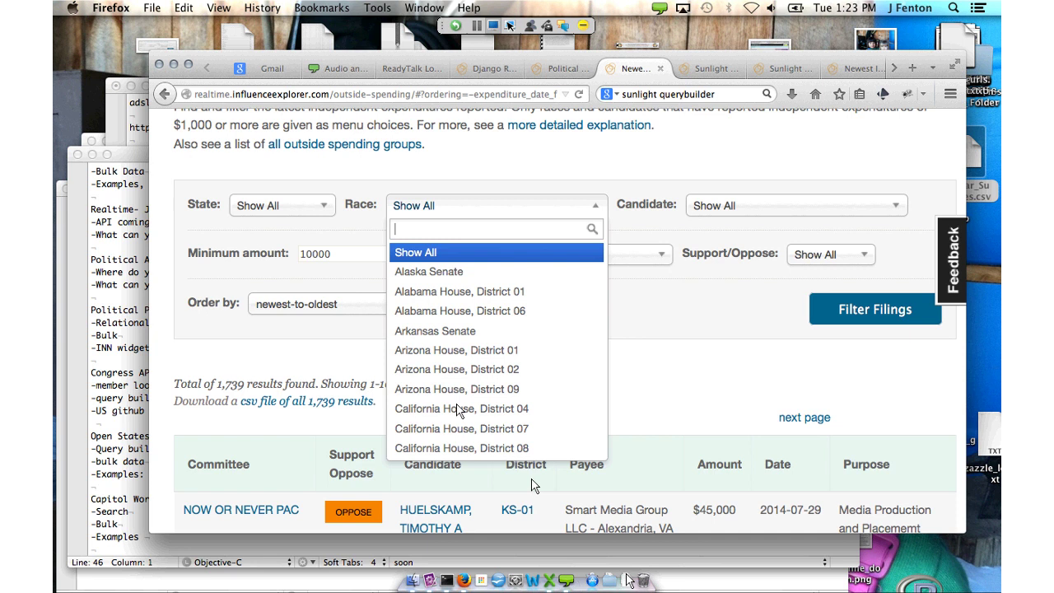
{"action": "type", "text": "north"}
{"action": "key", "text": "Down"}
{"action": "key", "text": "Down"}
{"action": "key", "text": "Down"}
{"action": "key", "text": "Down"}
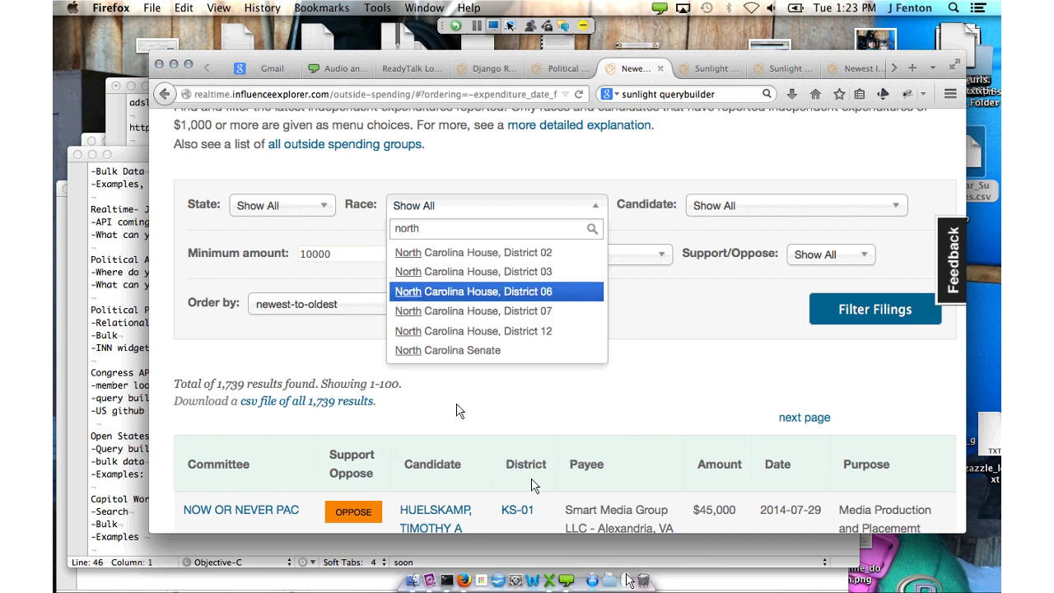
{"action": "key", "text": "Down"}
{"action": "key", "text": "Return"}
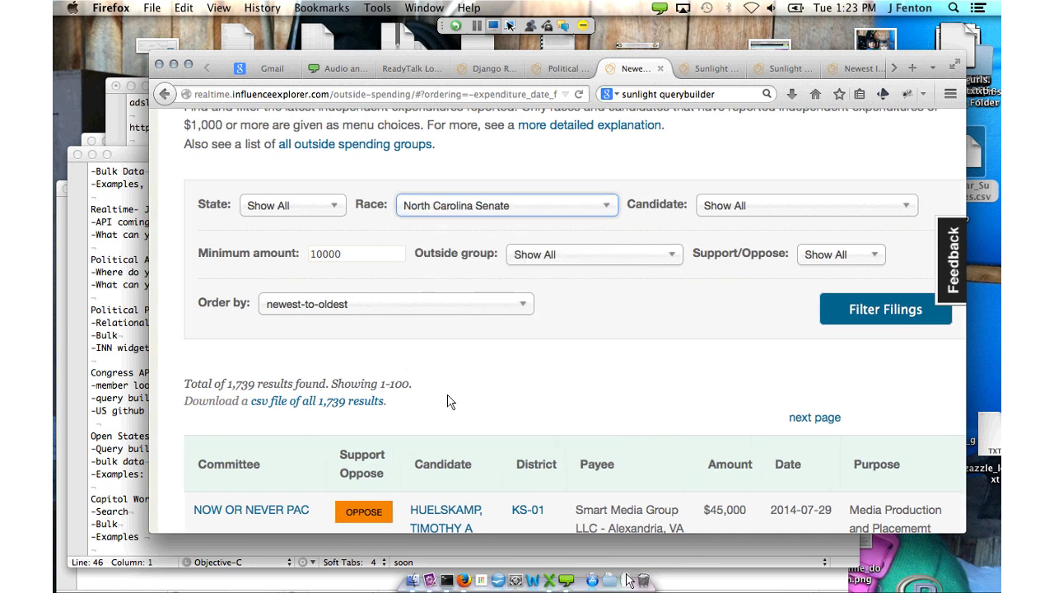
{"action": "key", "text": "Return"}
{"action": "scroll", "coordinate": [451, 402], "scroll_direction": "down", "scroll_amount": 1}
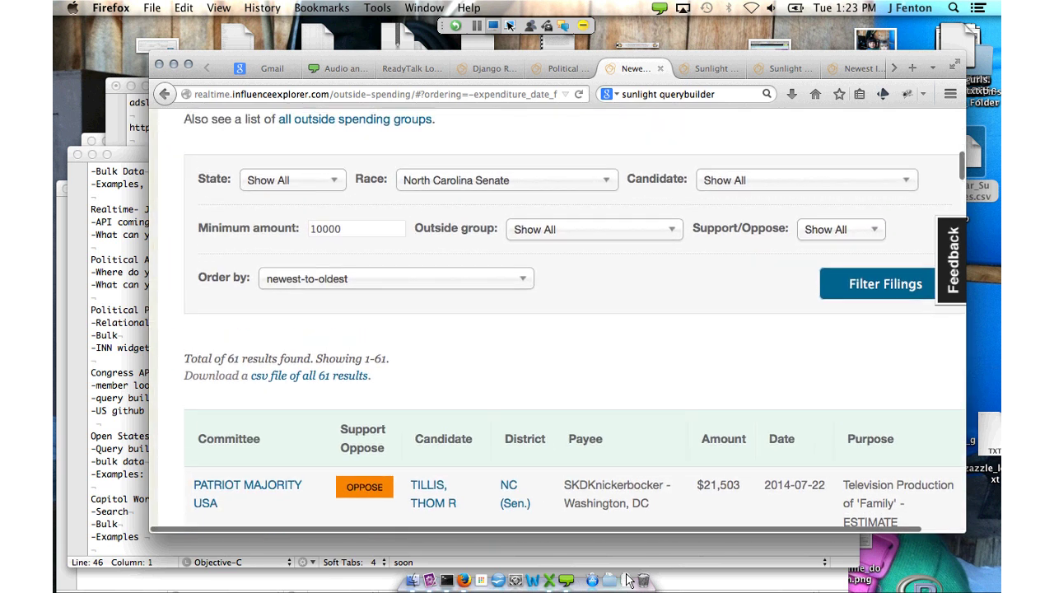
{"action": "scroll", "coordinate": [630, 580], "scroll_direction": "down", "scroll_amount": 3}
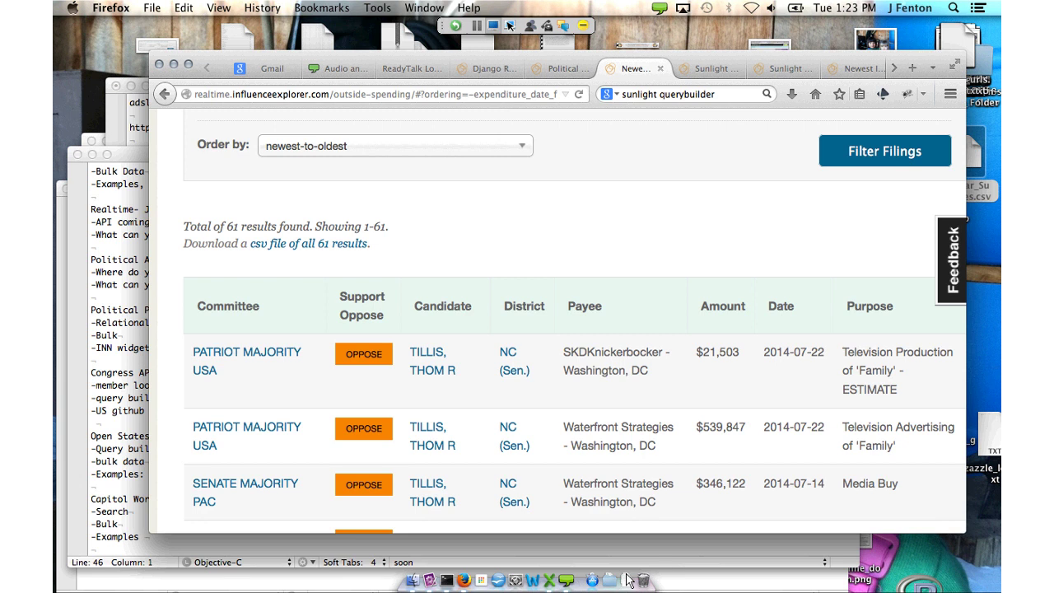
{"action": "key", "text": "Up"}
{"action": "key", "text": "Up"}
{"action": "key", "text": "Up"}
{"action": "key", "text": "Up"}
{"action": "key", "text": "Up"}
{"action": "key", "text": "Up"}
{"action": "key", "text": "Up"}
{"action": "key", "text": "Up"}
{"action": "key", "text": "Up"}
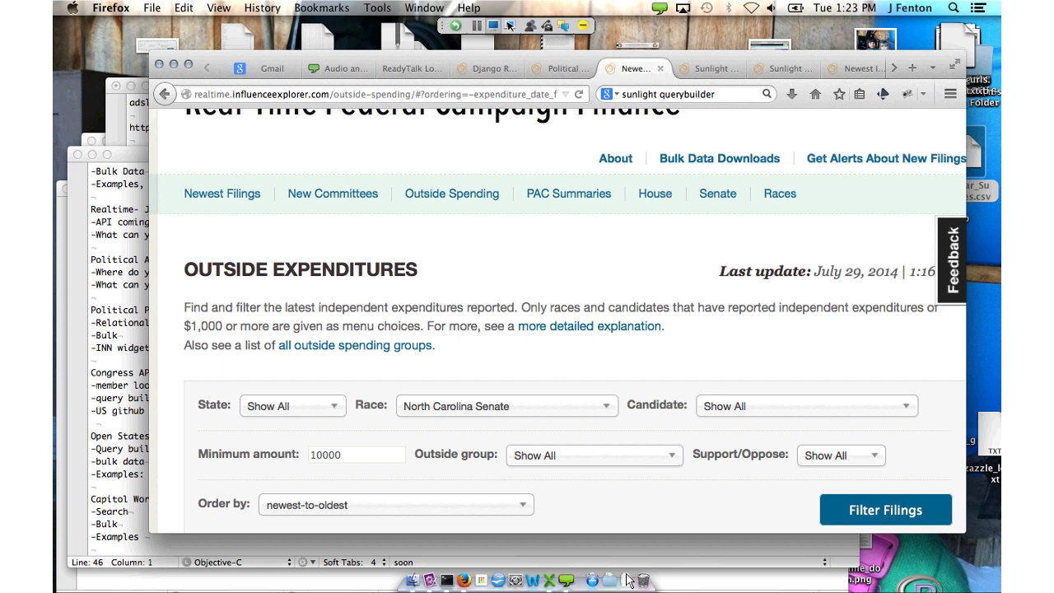
Filter Newest Filings to 48-hour notice filings from the last 7 days
{"action": "left_click", "coordinate": [239, 193]}
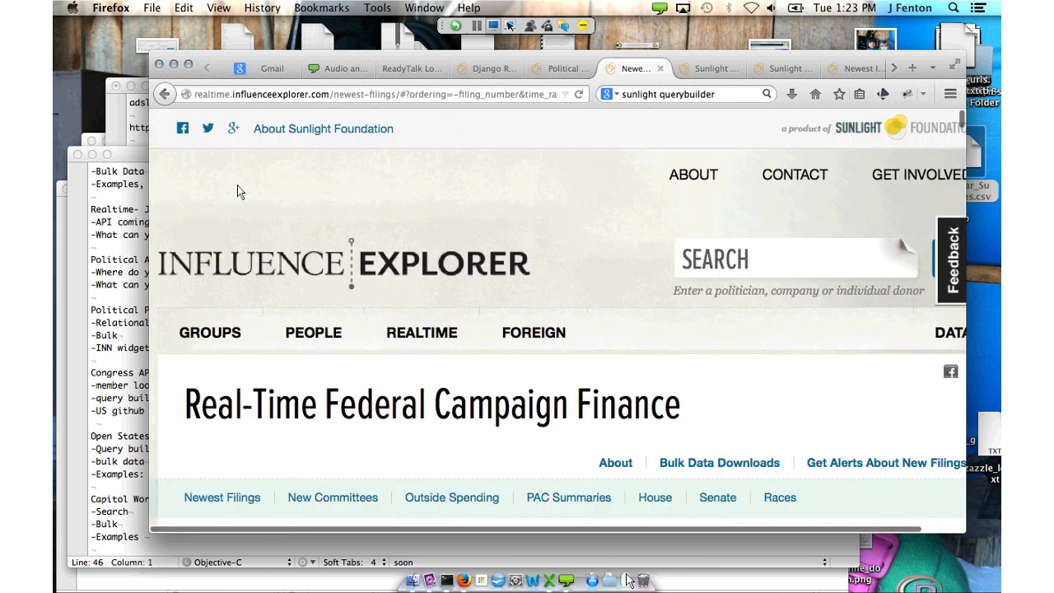
{"action": "scroll", "coordinate": [247, 197], "scroll_direction": "down", "scroll_amount": 5}
{"action": "scroll", "coordinate": [251, 203], "scroll_direction": "down", "scroll_amount": 1}
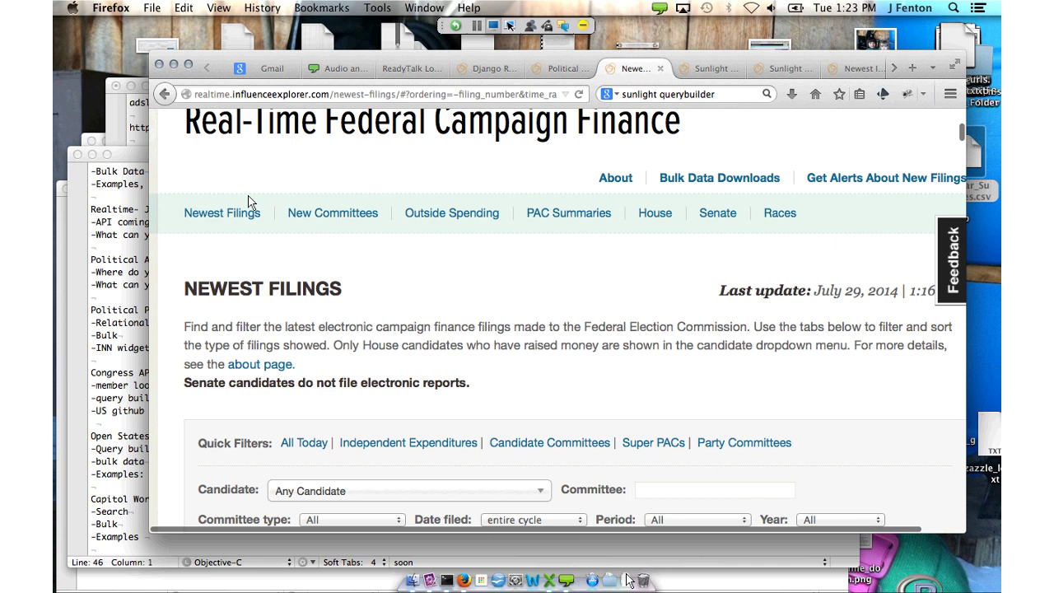
{"action": "scroll", "coordinate": [349, 297], "scroll_direction": "down", "scroll_amount": 4}
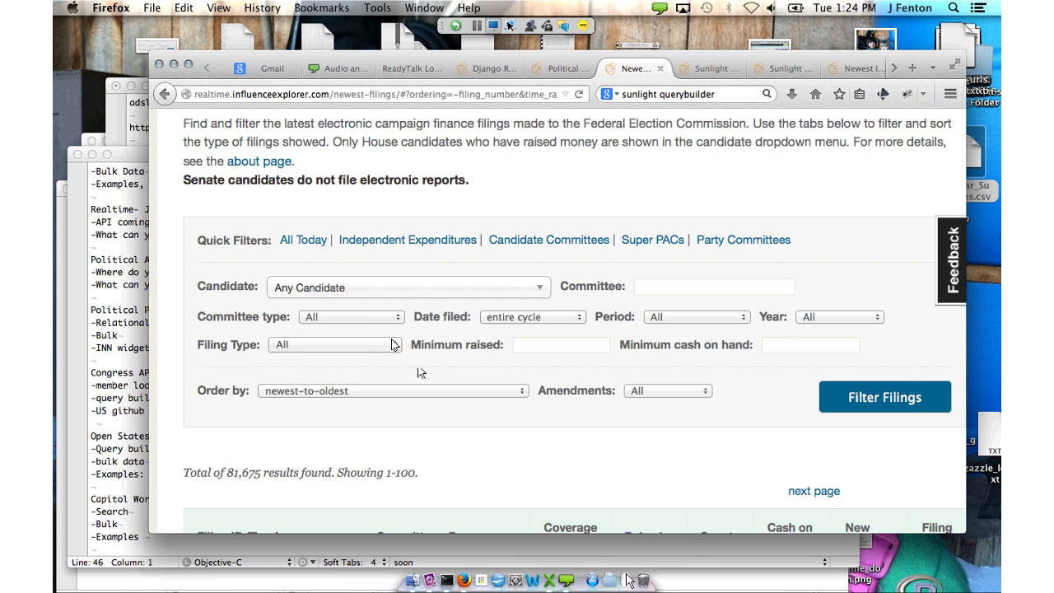
{"action": "left_click", "coordinate": [389, 346]}
{"action": "key", "text": "Down"}
{"action": "key", "text": "Return"}
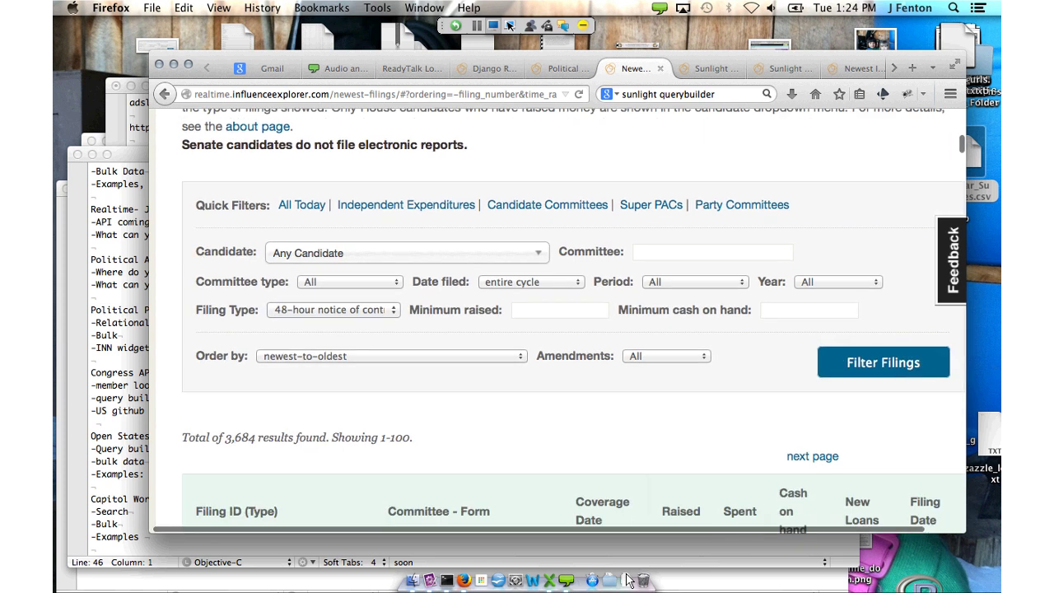
{"action": "left_click", "coordinate": [527, 282]}
{"action": "left_click", "coordinate": [510, 308]}
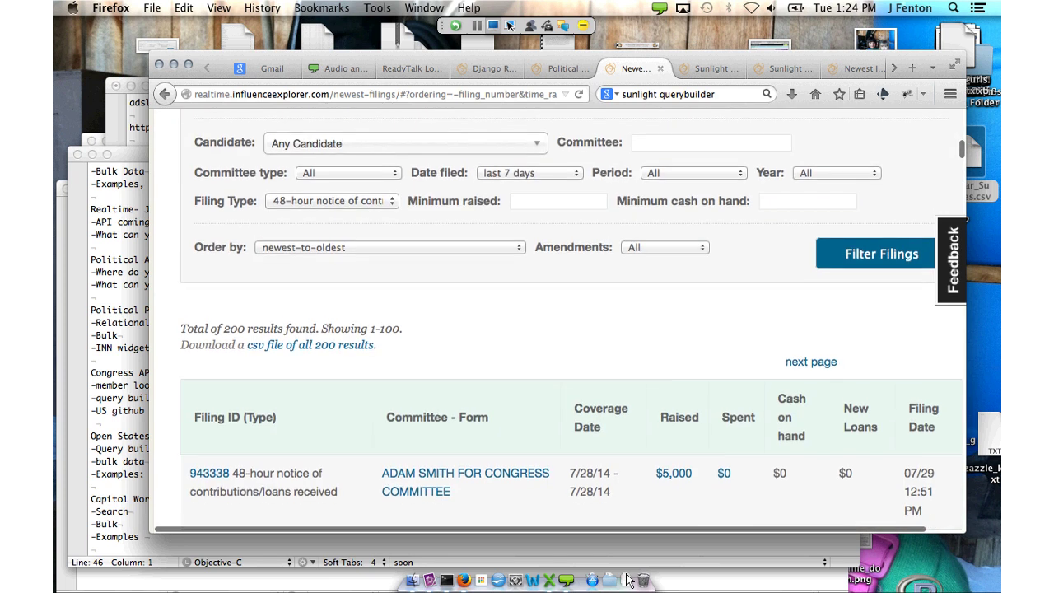
Review the filtered filings, glance at the candidate list, then go to PAC Summaries
{"action": "scroll", "coordinate": [494, 403], "scroll_direction": "down", "scroll_amount": 3}
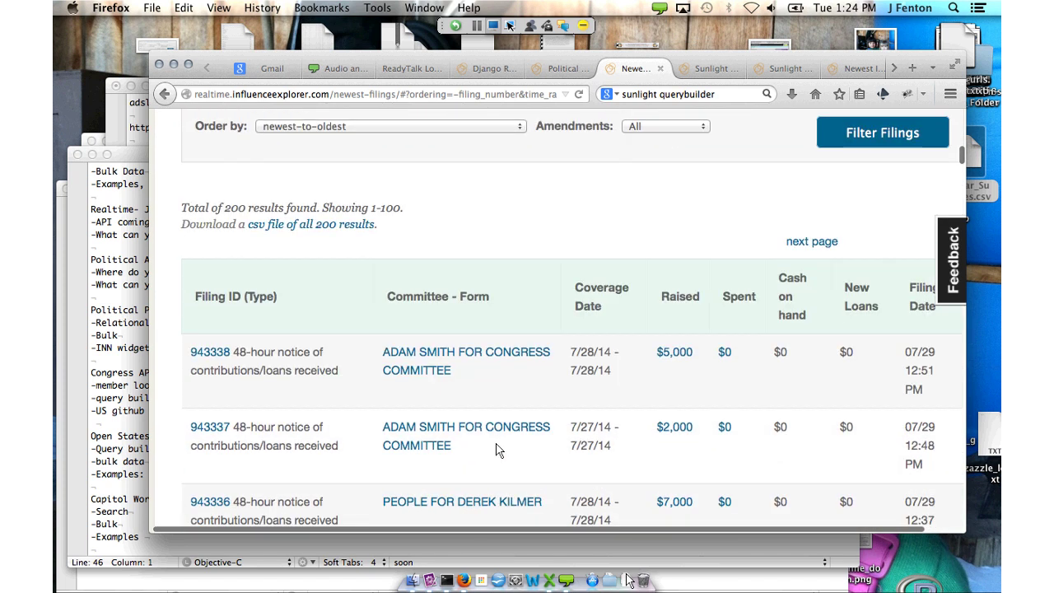
{"action": "scroll", "coordinate": [497, 449], "scroll_direction": "up", "scroll_amount": 1}
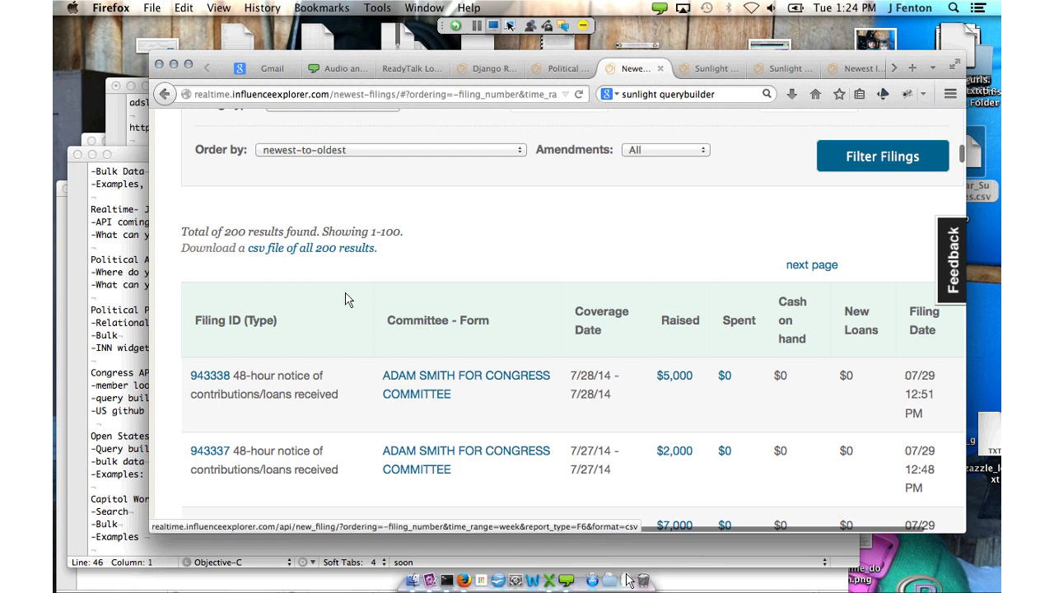
{"action": "scroll", "coordinate": [474, 428], "scroll_direction": "up", "scroll_amount": 3}
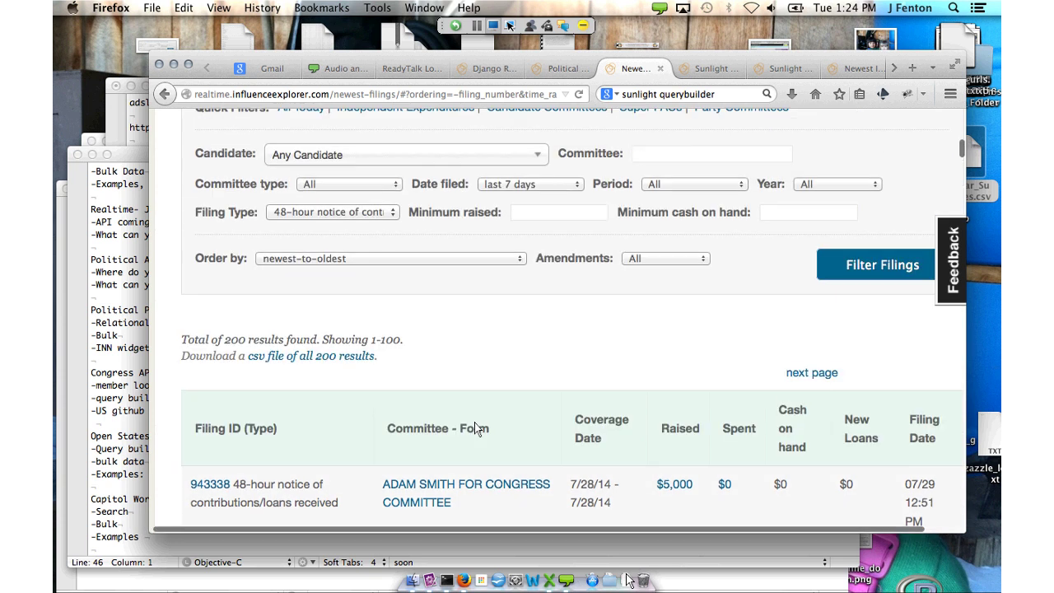
{"action": "left_click", "coordinate": [404, 155]}
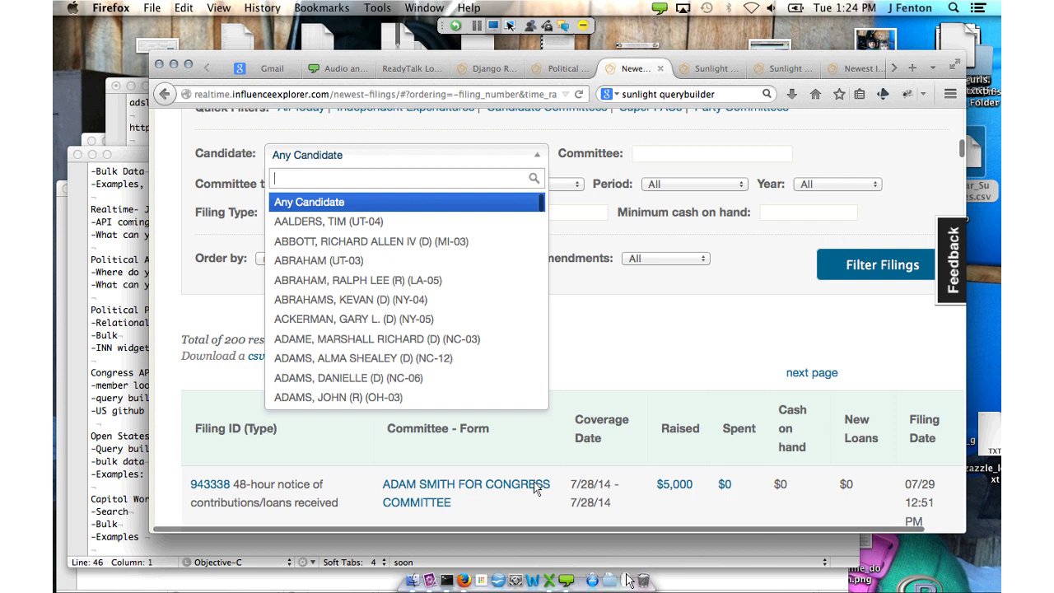
{"action": "key", "text": "Escape"}
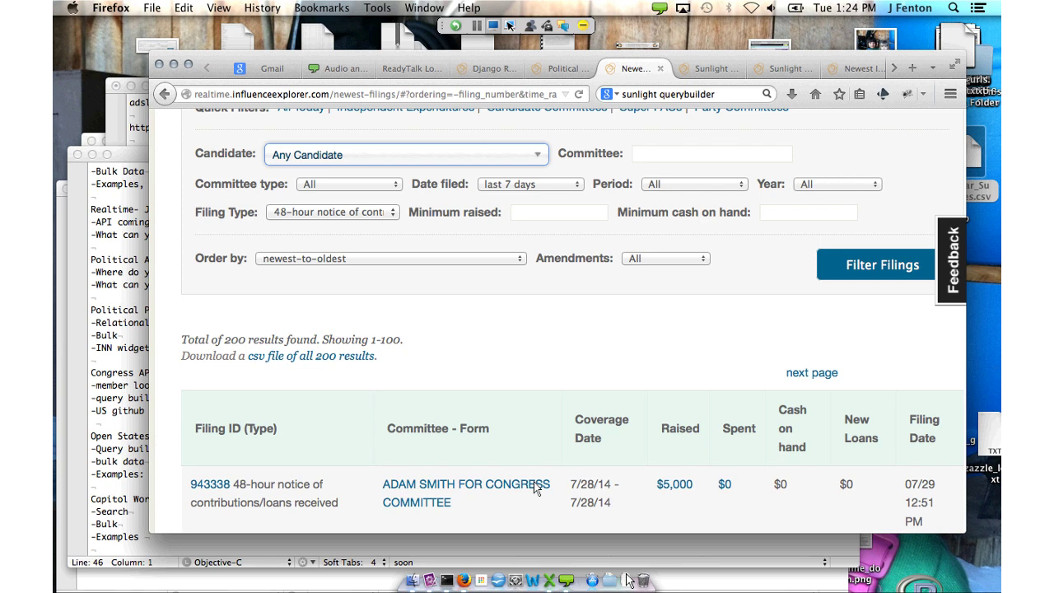
{"action": "scroll", "coordinate": [548, 502], "scroll_direction": "up", "scroll_amount": 5}
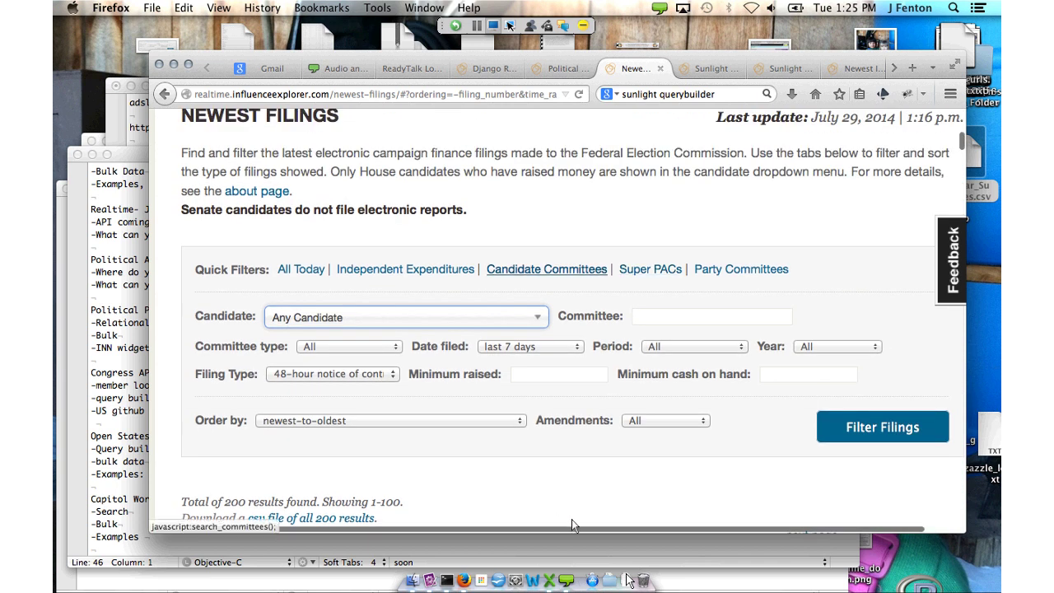
{"action": "scroll", "coordinate": [579, 526], "scroll_direction": "up", "scroll_amount": 4}
{"action": "scroll", "coordinate": [579, 526], "scroll_direction": "down", "scroll_amount": 2}
{"action": "key", "text": "shift+Tab"}
{"action": "key", "text": "shift+Tab"}
{"action": "key", "text": "shift+Tab"}
{"action": "key", "text": "shift+Tab"}
{"action": "key", "text": "shift+Tab"}
{"action": "key", "text": "shift+Tab"}
{"action": "key", "text": "shift+Tab"}
{"action": "key", "text": "shift+Tab"}
{"action": "key", "text": "shift+Tab"}
{"action": "key", "text": "shift+Tab"}
{"action": "key", "text": "Return"}
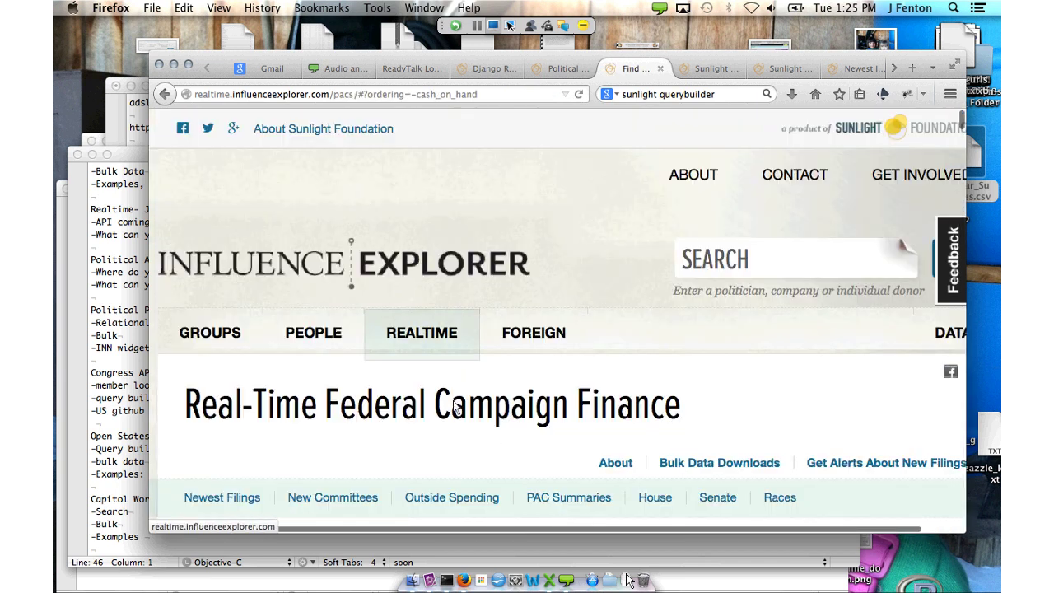
Order the PAC summaries by total raised
{"action": "scroll", "coordinate": [453, 402], "scroll_direction": "down", "scroll_amount": 8}
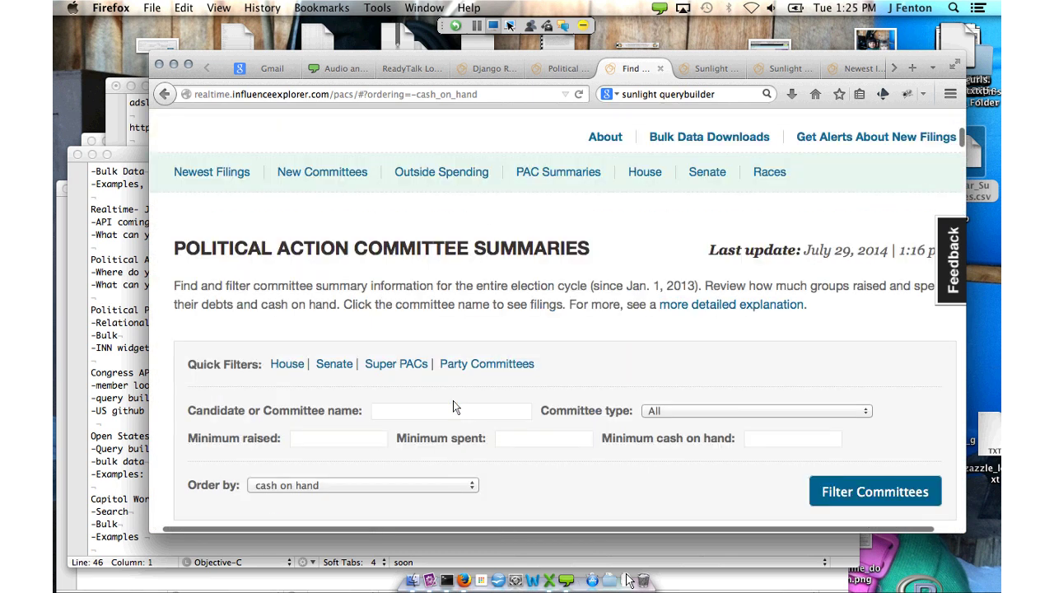
{"action": "scroll", "coordinate": [453, 406], "scroll_direction": "down", "scroll_amount": 4}
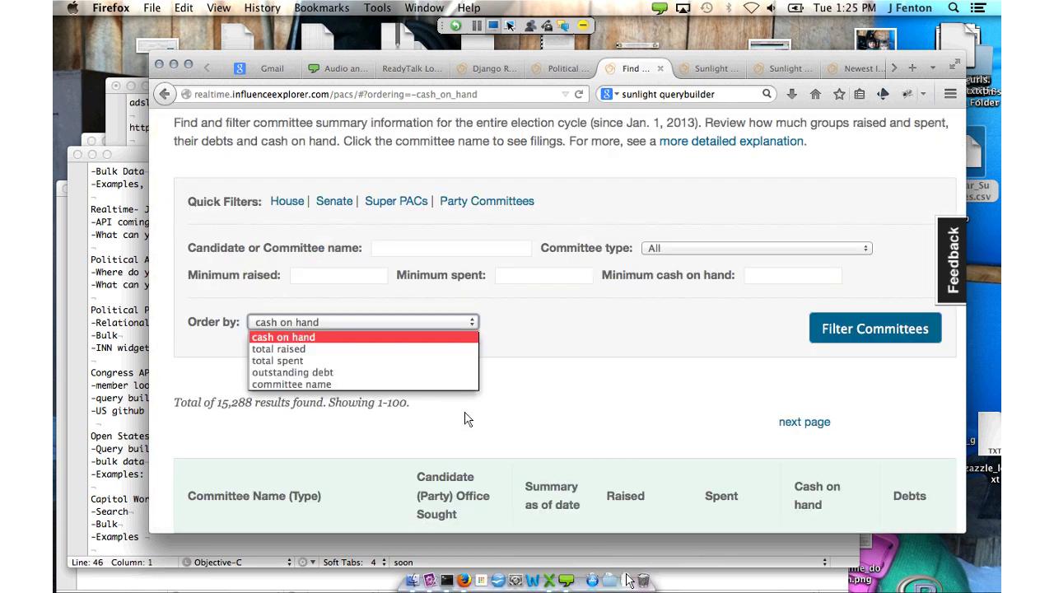
{"action": "key", "text": "Down"}
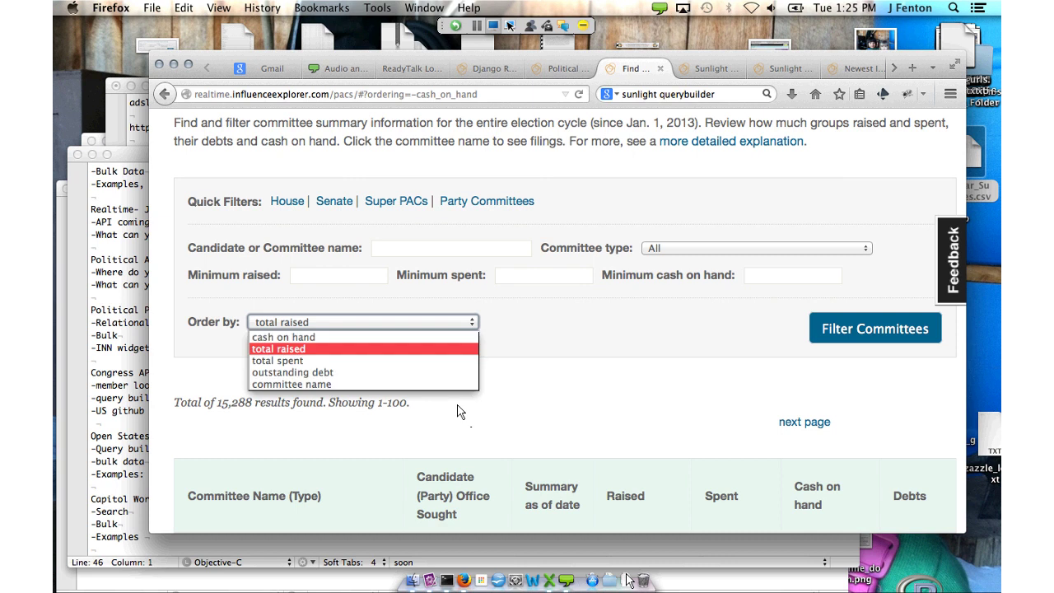
{"action": "key", "text": "Return"}
{"action": "key", "text": "Tab"}
{"action": "key", "text": "Return"}
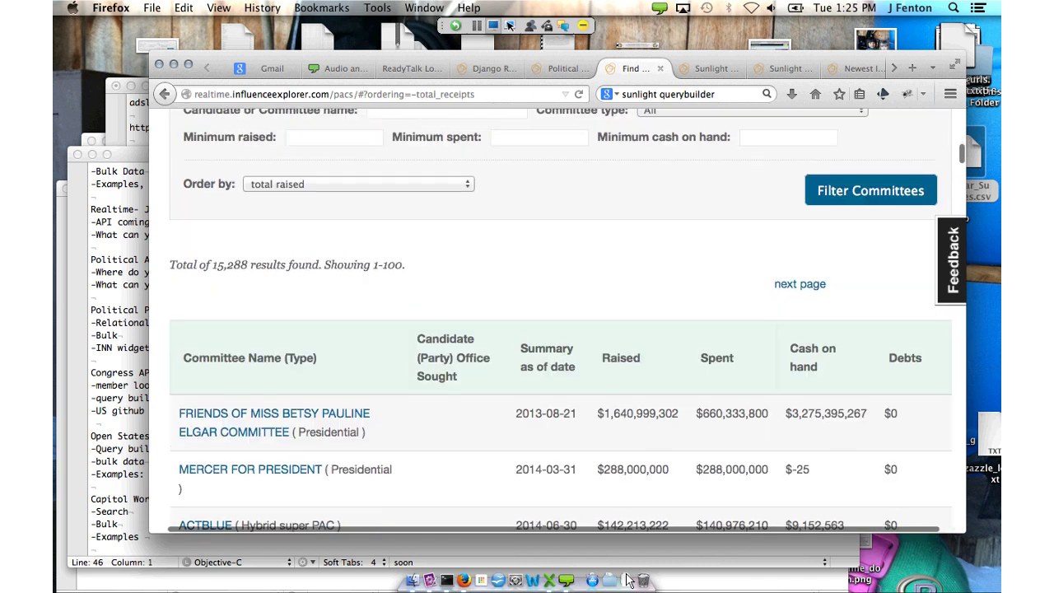
{"action": "key", "text": "shift+Tab"}
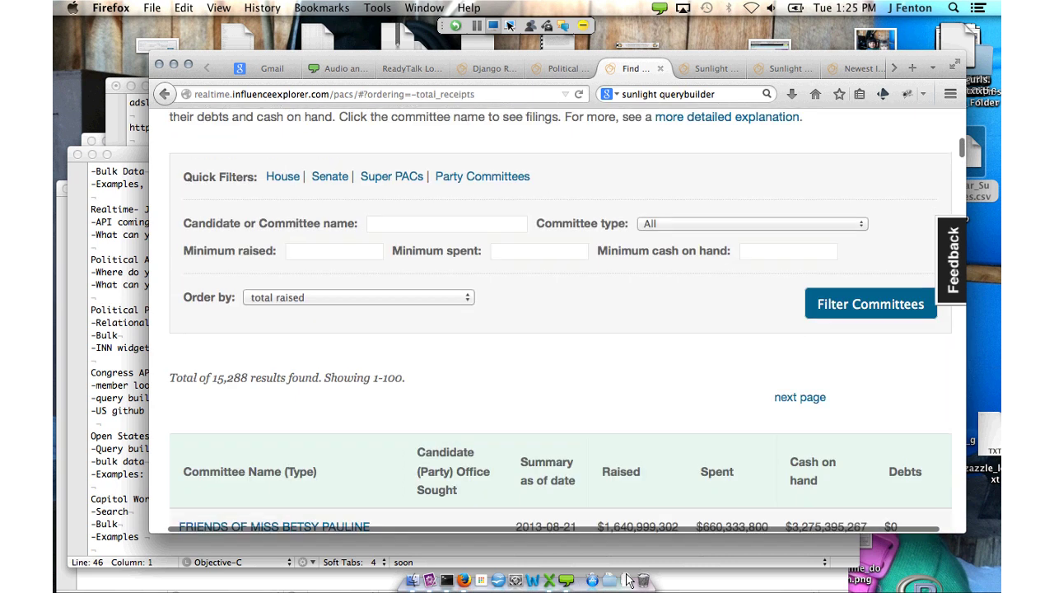
{"action": "key", "text": "space"}
{"action": "key", "text": "Escape"}
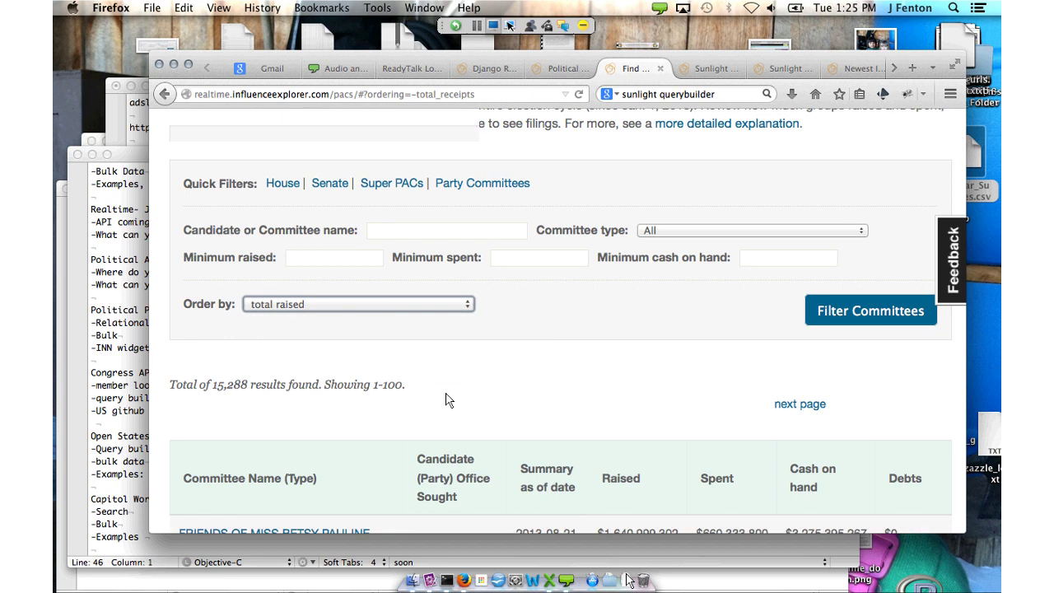
{"action": "scroll", "coordinate": [449, 400], "scroll_direction": "down", "scroll_amount": 5}
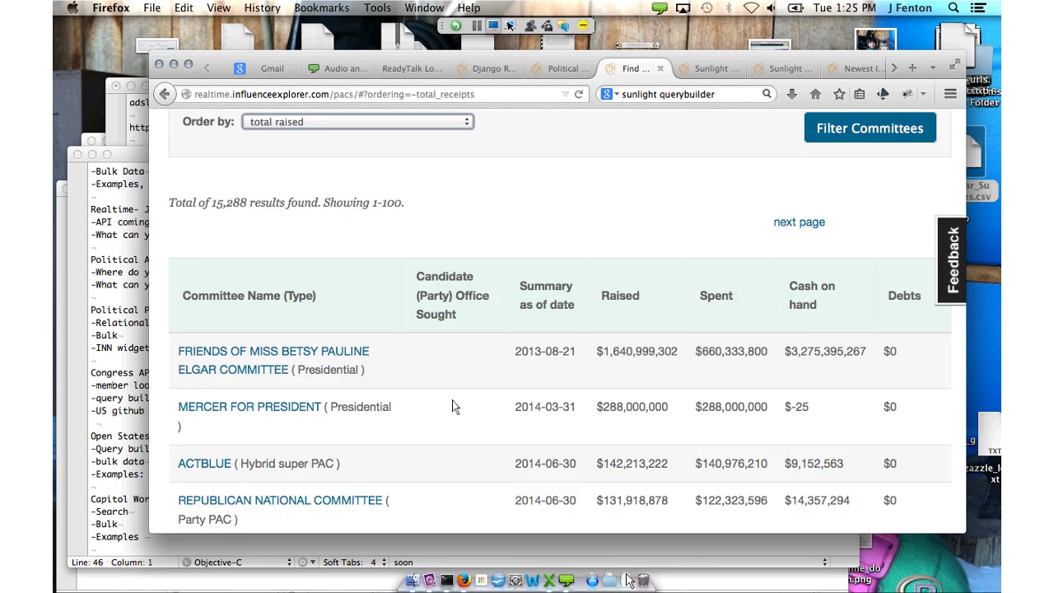
{"action": "scroll", "coordinate": [452, 400], "scroll_direction": "up", "scroll_amount": 6}
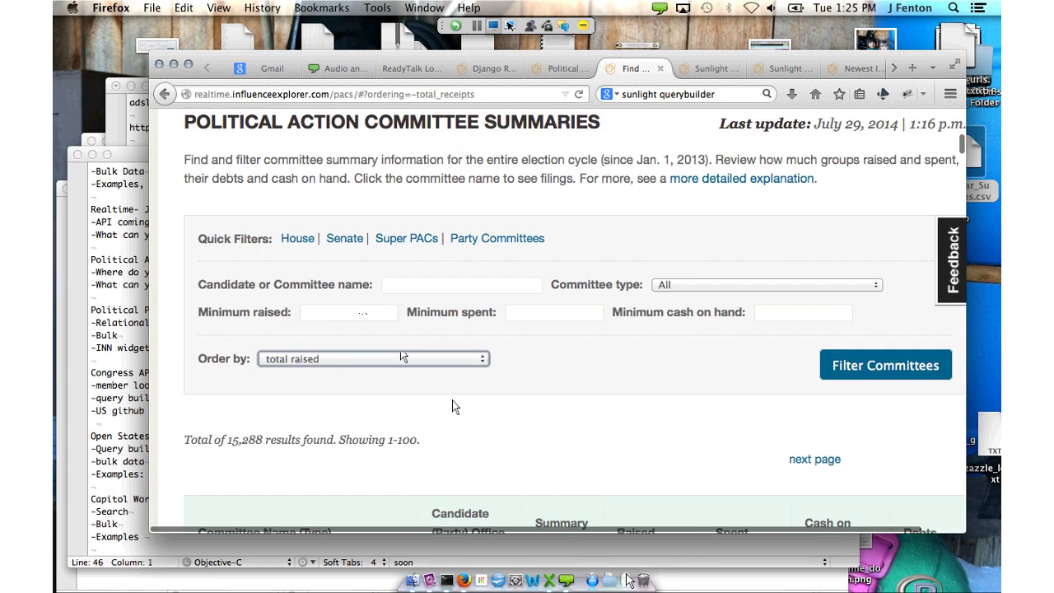
{"action": "left_click", "coordinate": [397, 357]}
{"action": "key", "text": "Down"}
{"action": "key", "text": "Down"}
{"action": "key", "text": "Down"}
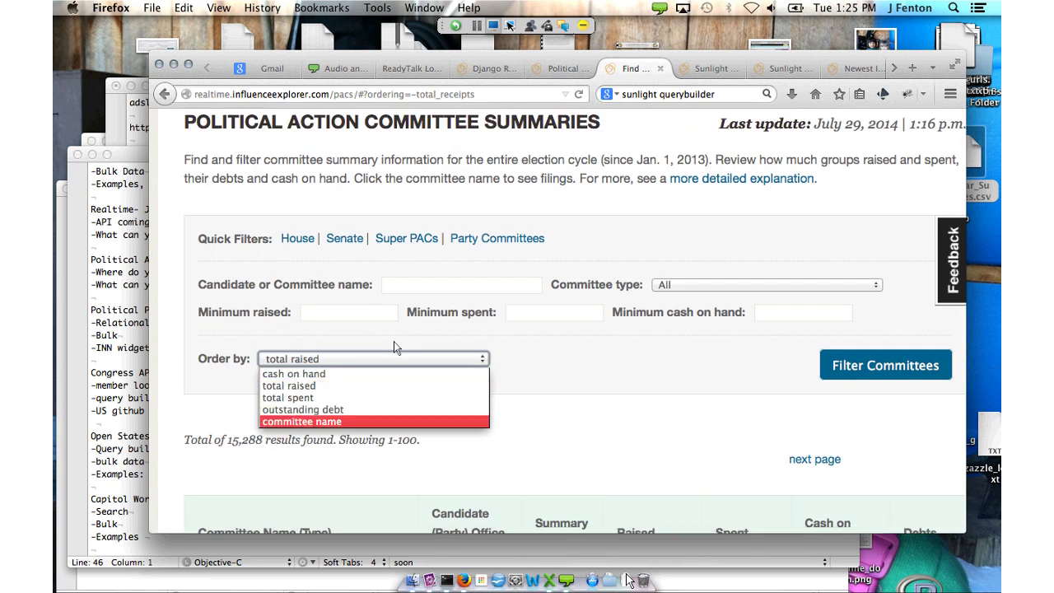
{"action": "key", "text": "Up"}
{"action": "key", "text": "Up"}
{"action": "key", "text": "Up"}
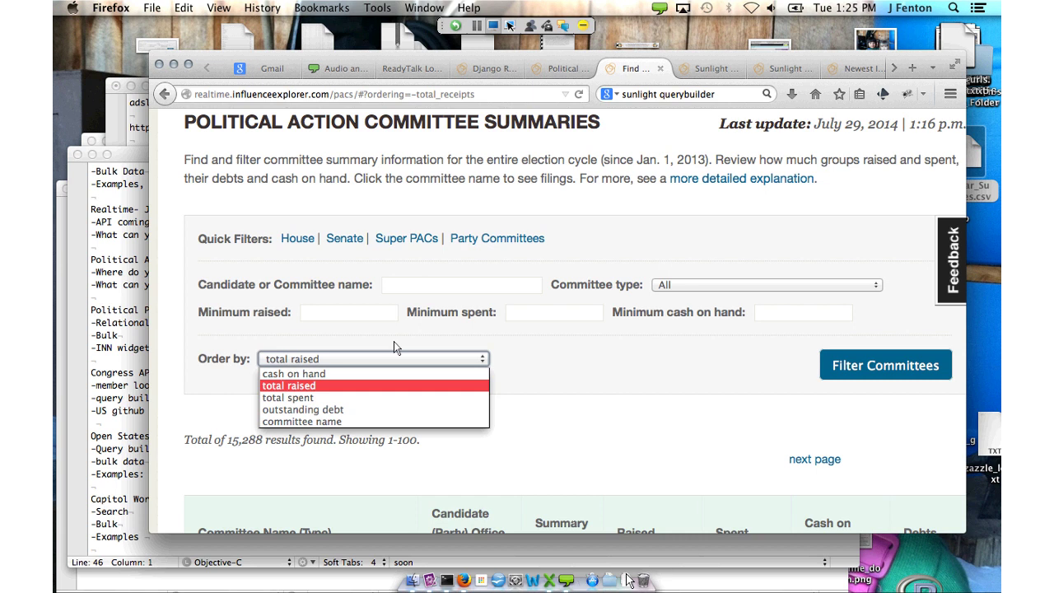
{"action": "key", "text": "Return"}
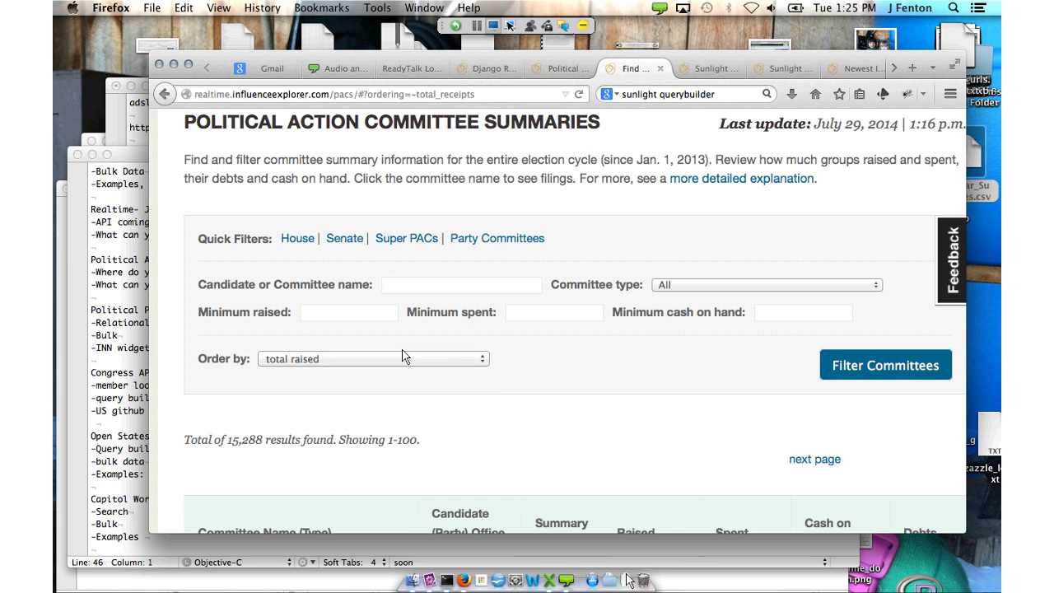
Search committees for 'crossroads', yielding 5 results led by American Crossroads
{"action": "type", "text": "crossroads"}
{"action": "key", "text": "Return"}
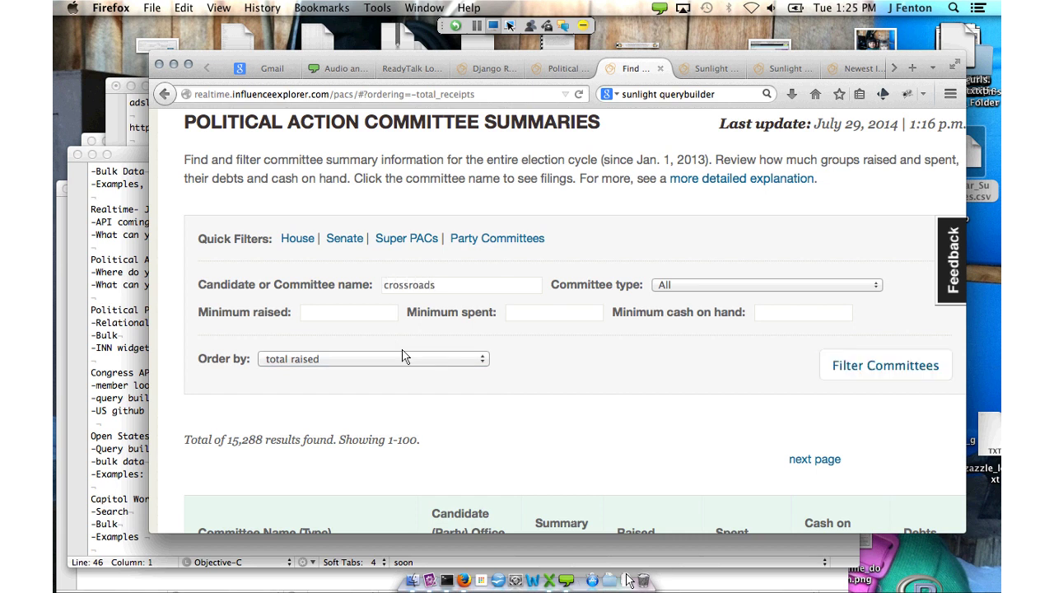
{"action": "scroll", "coordinate": [588, 535], "scroll_direction": "down", "scroll_amount": 5}
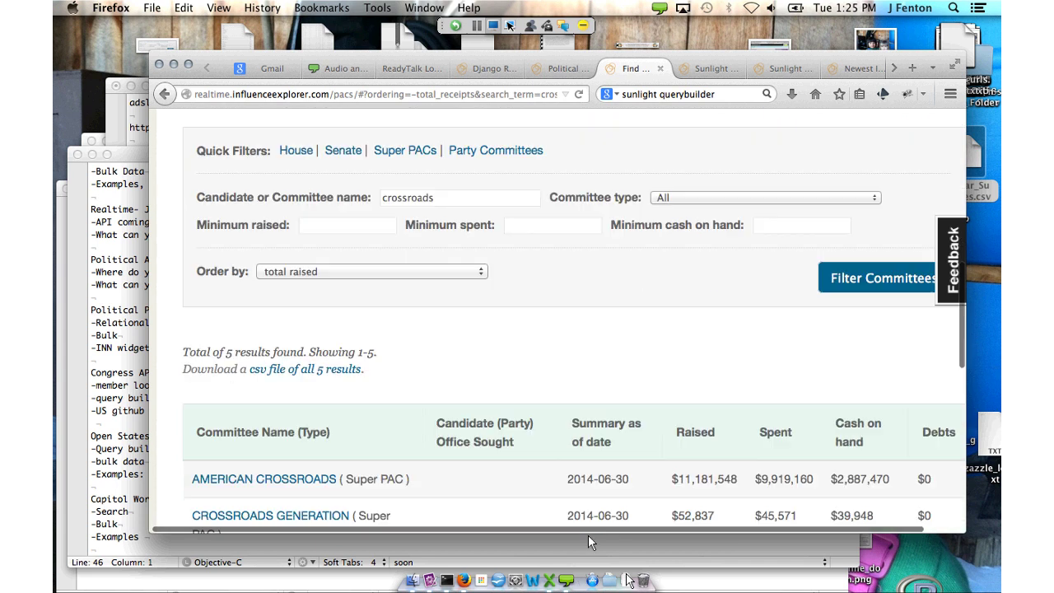
{"action": "scroll", "coordinate": [587, 542], "scroll_direction": "down", "scroll_amount": 1}
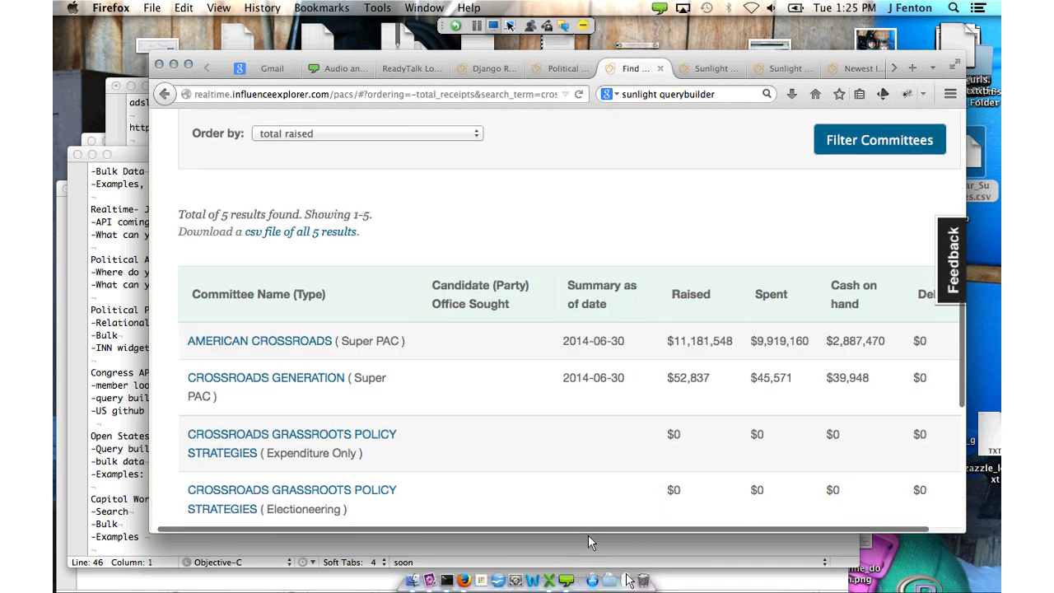
{"action": "scroll", "coordinate": [588, 543], "scroll_direction": "up", "scroll_amount": 2}
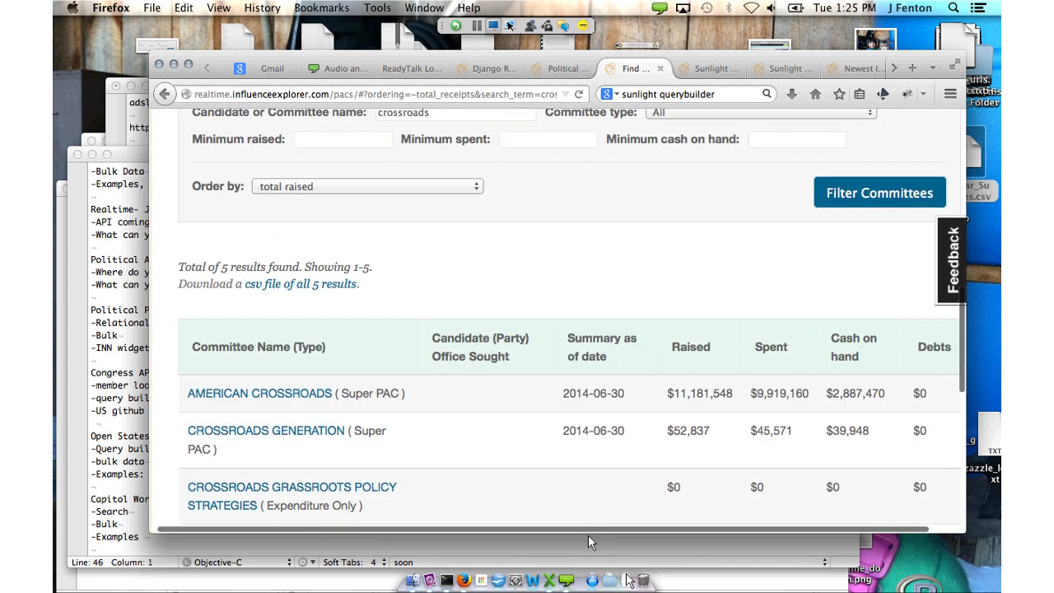
{"action": "scroll", "coordinate": [556, 509], "scroll_direction": "up", "scroll_amount": 1}
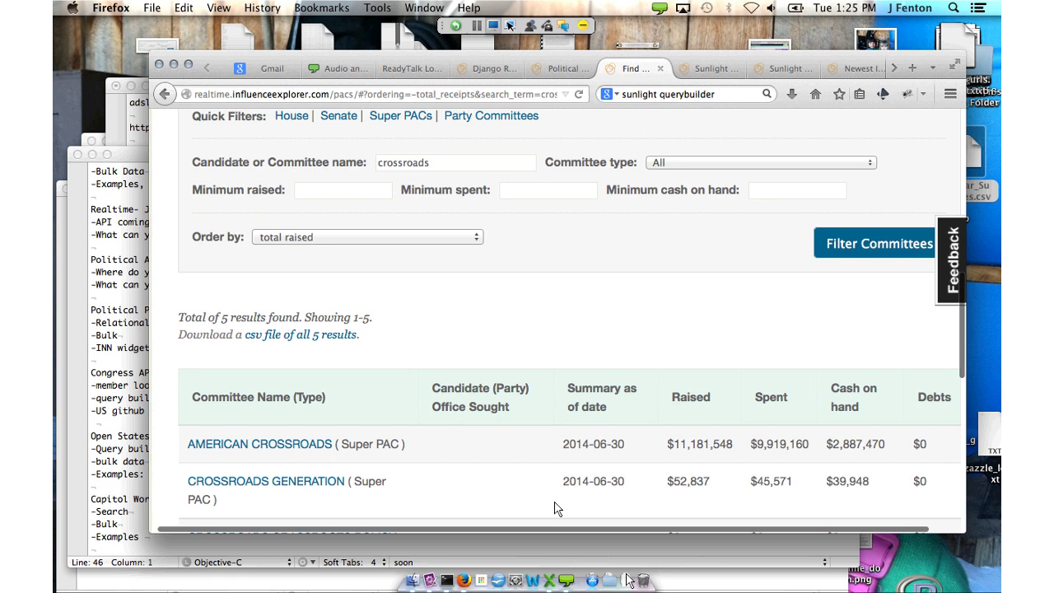
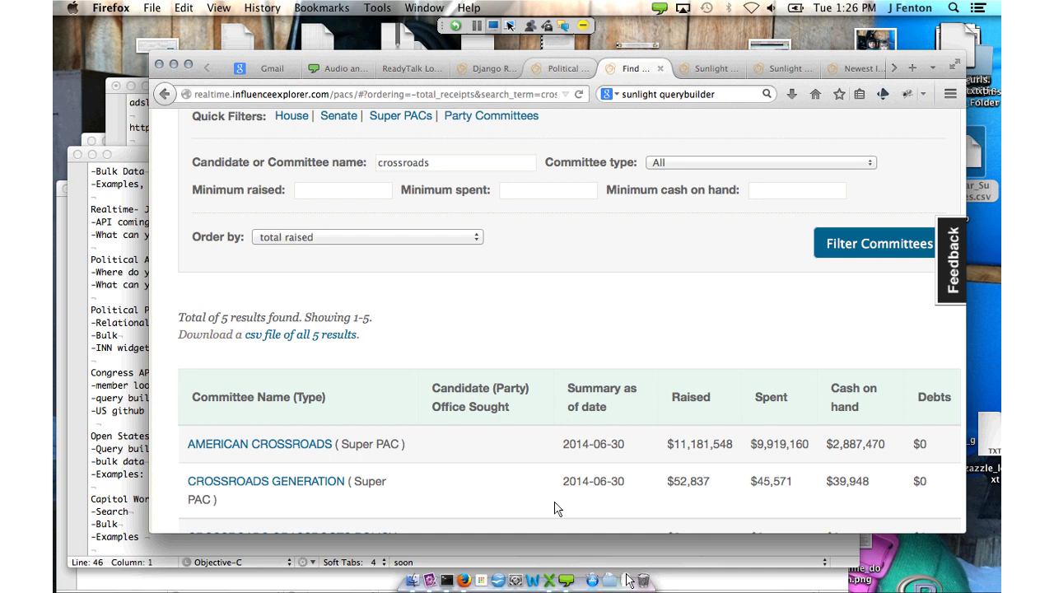
Review the top of the Political Ad Sleuth API docs, then enter politicaladsleuth.com in the Django tab
{"action": "key", "text": "ctrl+shift+Tab"}
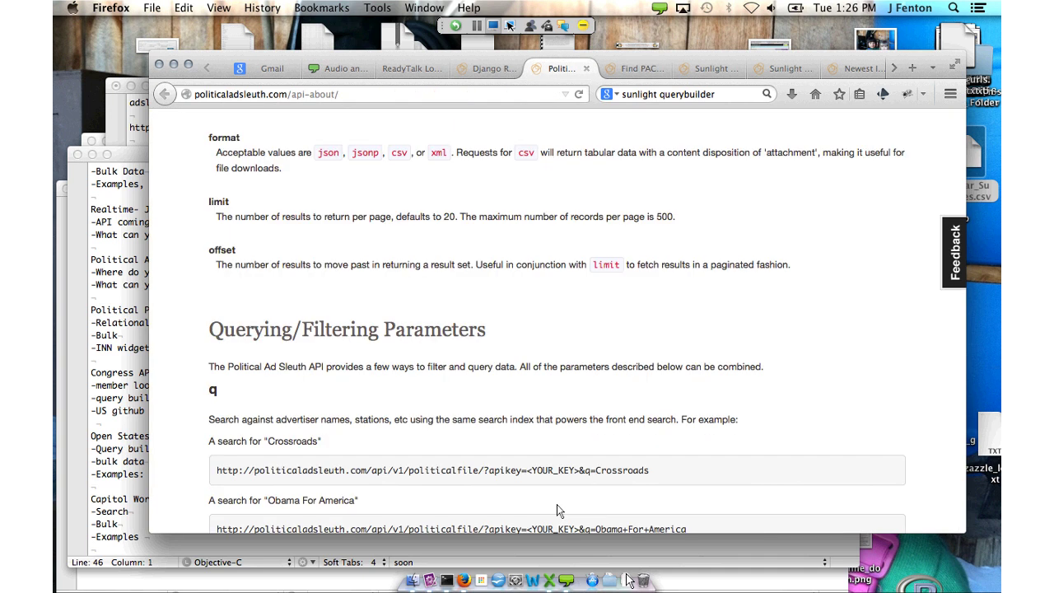
{"action": "scroll", "coordinate": [505, 459], "scroll_direction": "up", "scroll_amount": 10}
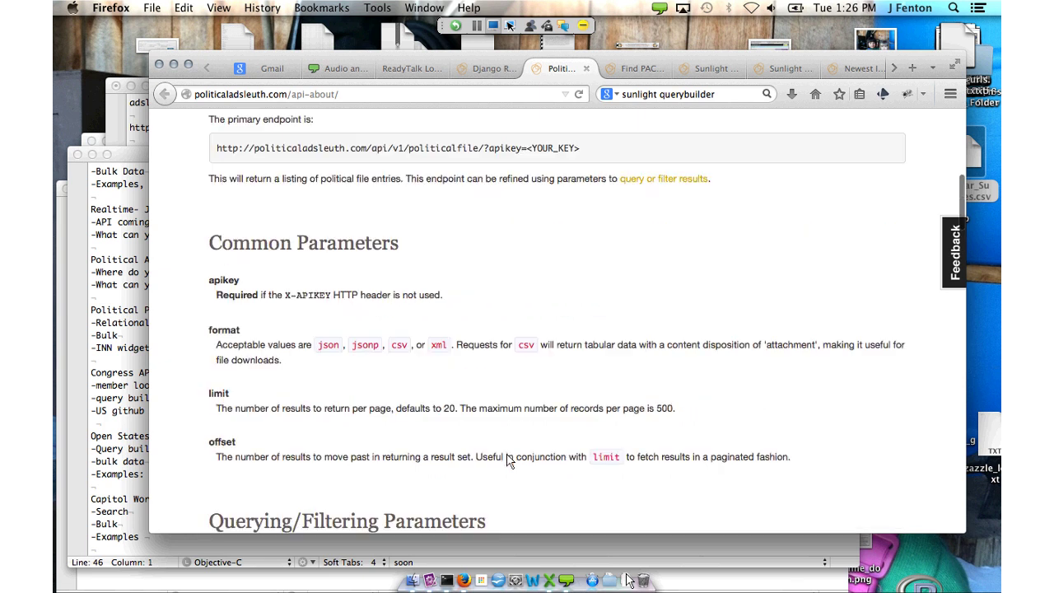
{"action": "scroll", "coordinate": [365, 316], "scroll_direction": "up", "scroll_amount": 3}
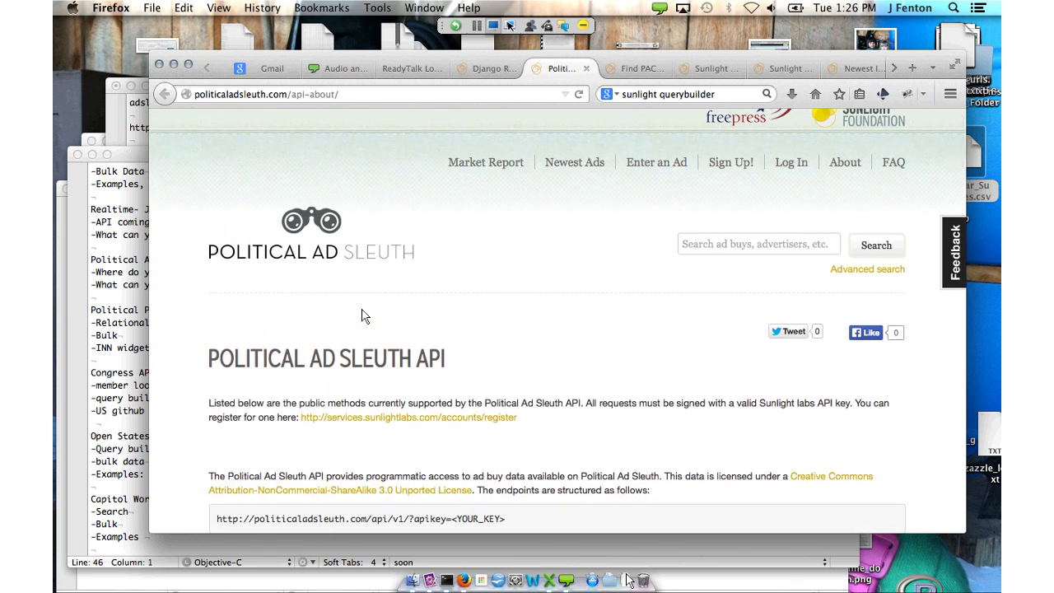
{"action": "key", "text": "super+l"}
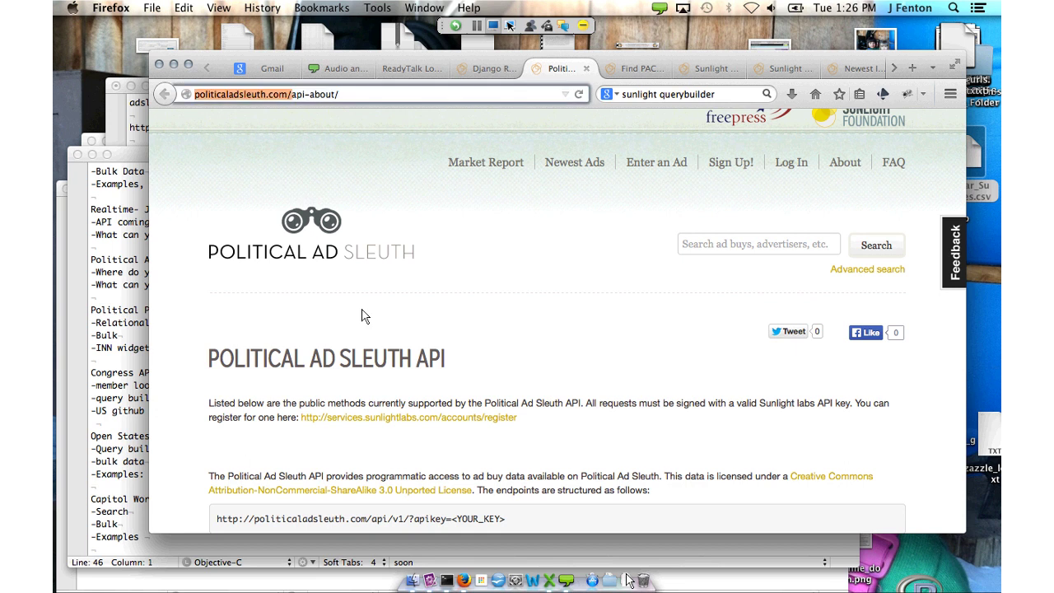
{"action": "left_click", "coordinate": [365, 316]}
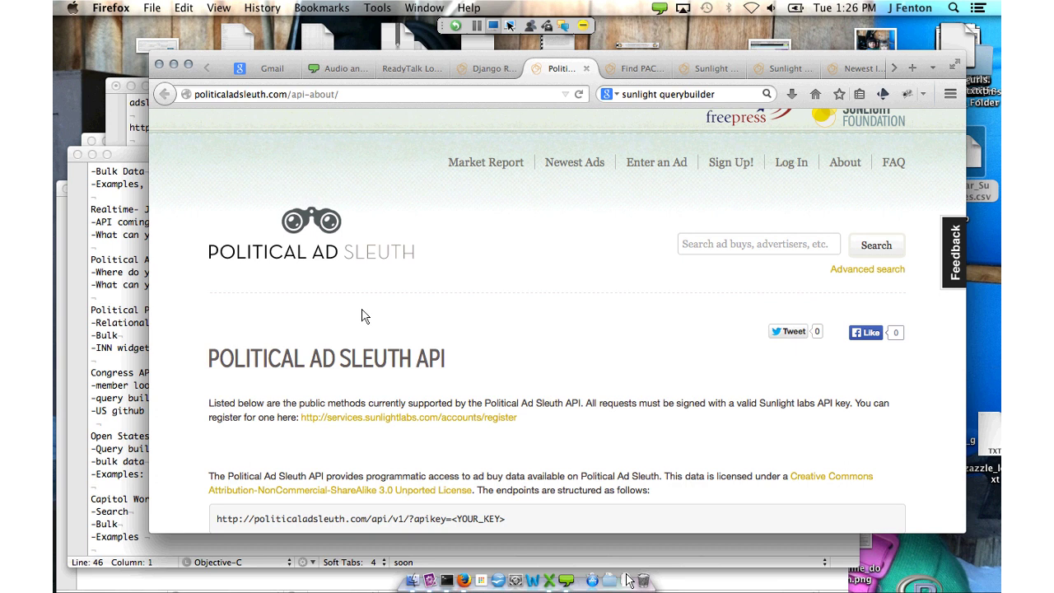
{"action": "key", "text": "ctrl+shift+Tab"}
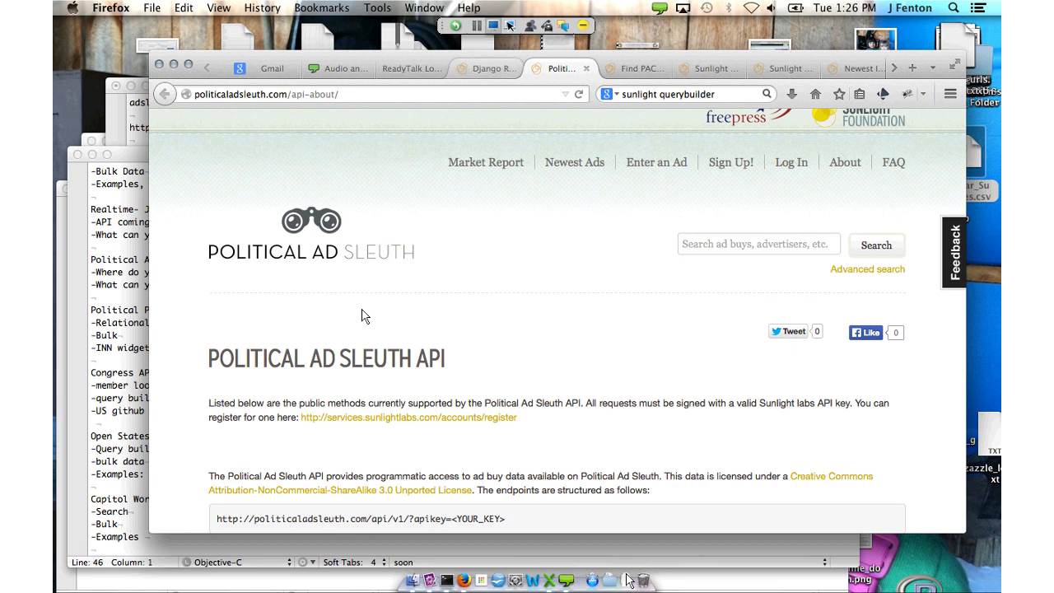
{"action": "key", "text": "Down"}
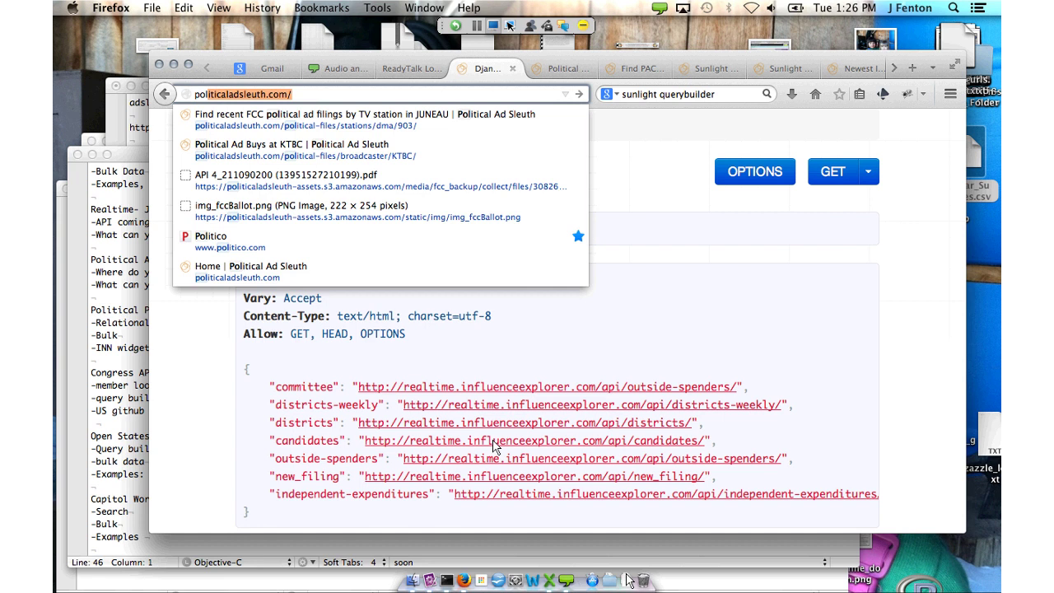
Load the Political Ad Sleuth home page and browse the most recent ad filings list
{"action": "key", "text": "Return"}
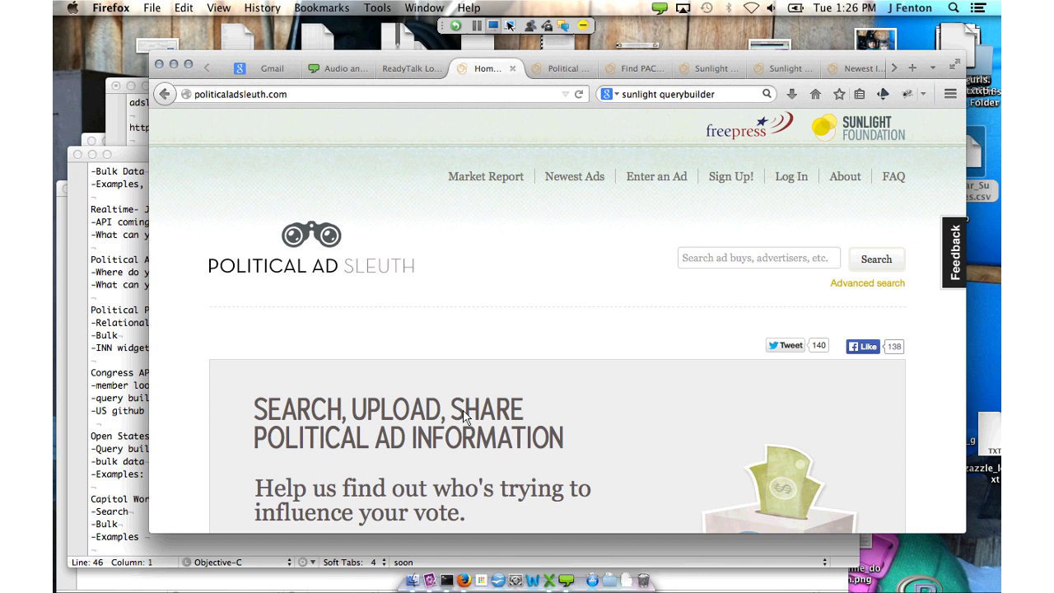
{"action": "left_click", "coordinate": [466, 418]}
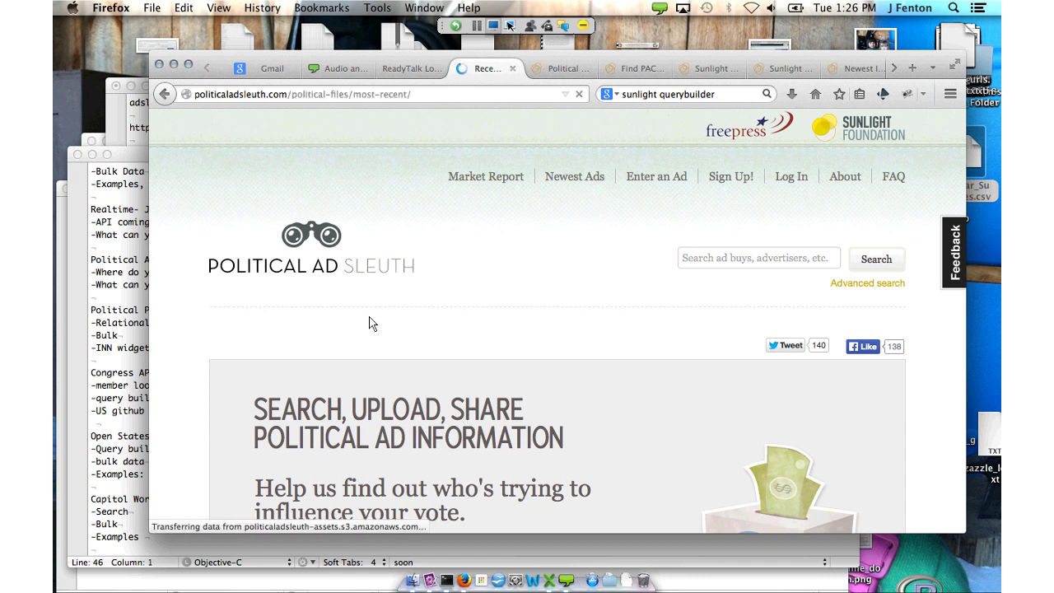
{"action": "scroll", "coordinate": [195, 149], "scroll_direction": "down", "scroll_amount": 8}
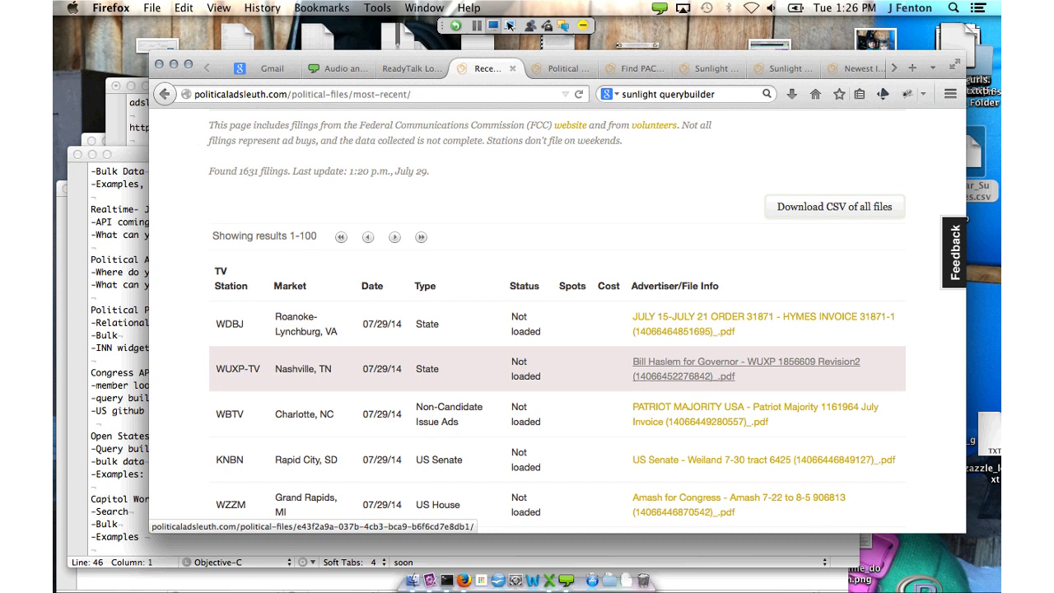
{"action": "scroll", "coordinate": [700, 362], "scroll_direction": "down", "scroll_amount": 3}
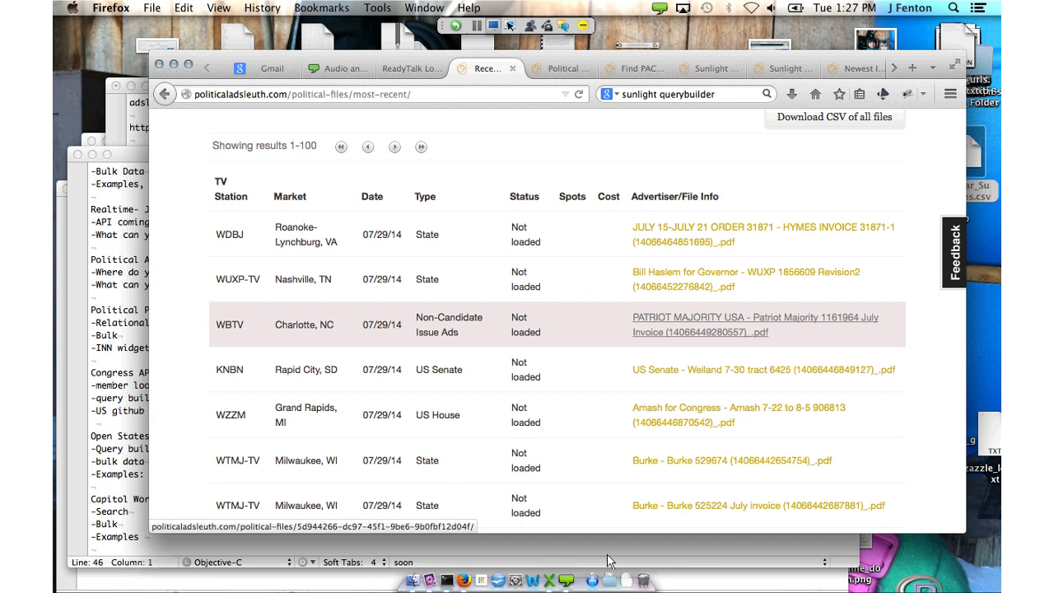
{"action": "scroll", "coordinate": [700, 329], "scroll_direction": "down", "scroll_amount": 3}
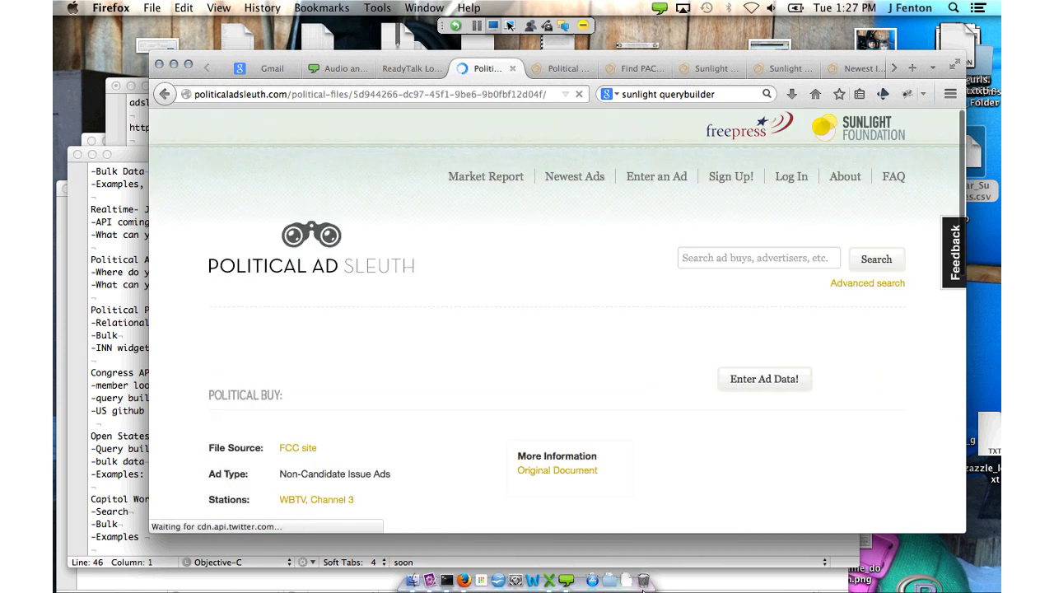
{"action": "scroll", "coordinate": [576, 412], "scroll_direction": "down", "scroll_amount": 2}
Open a WBTV filing's original invoice PDF, read through it, and return to page 1
{"action": "left_click", "coordinate": [558, 410]}
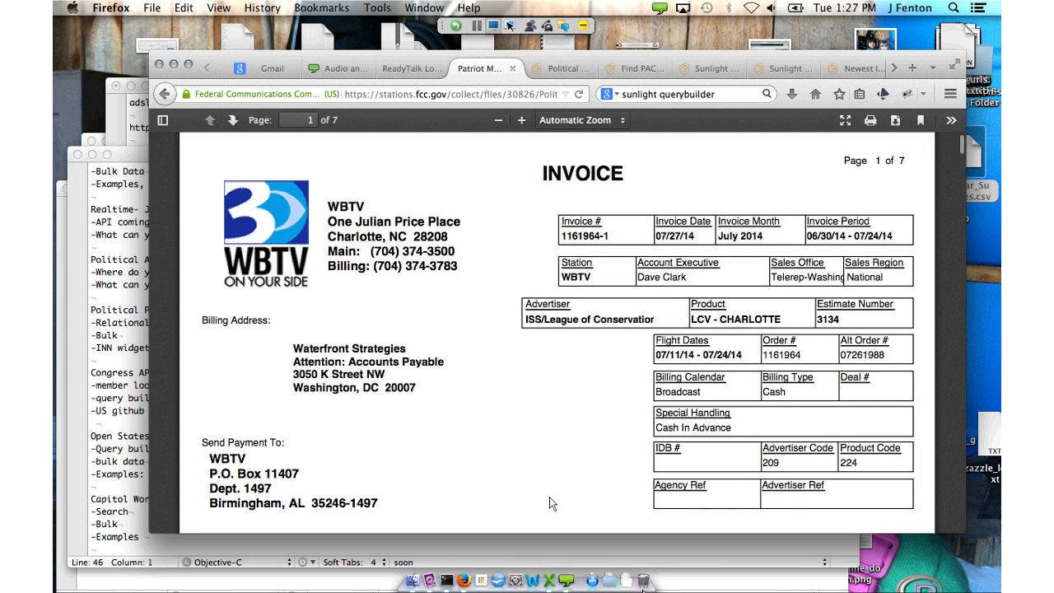
{"action": "scroll", "coordinate": [531, 481], "scroll_direction": "down", "scroll_amount": 1}
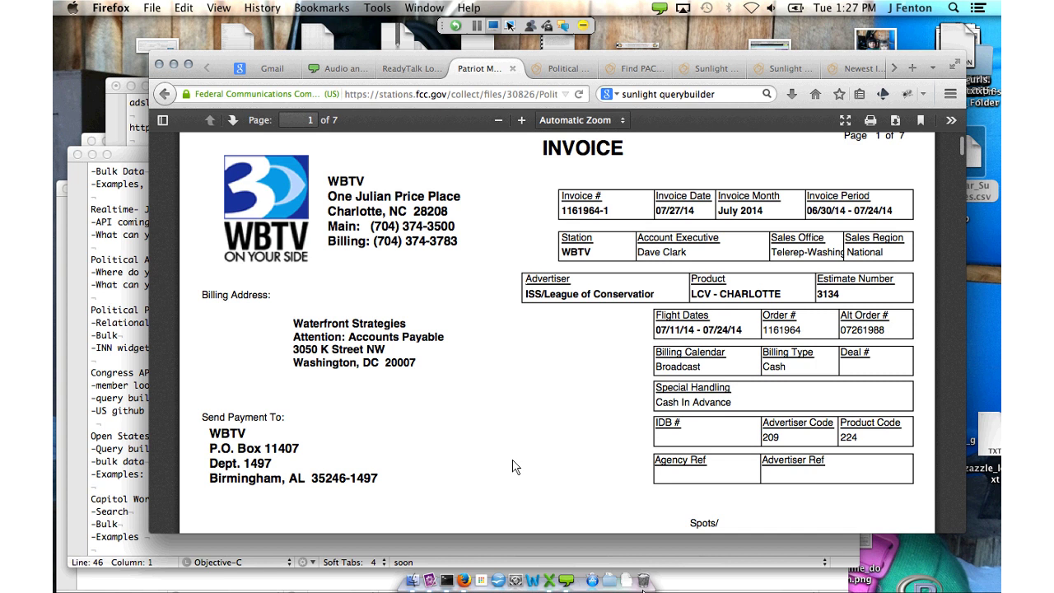
{"action": "scroll", "coordinate": [513, 467], "scroll_direction": "down", "scroll_amount": 3}
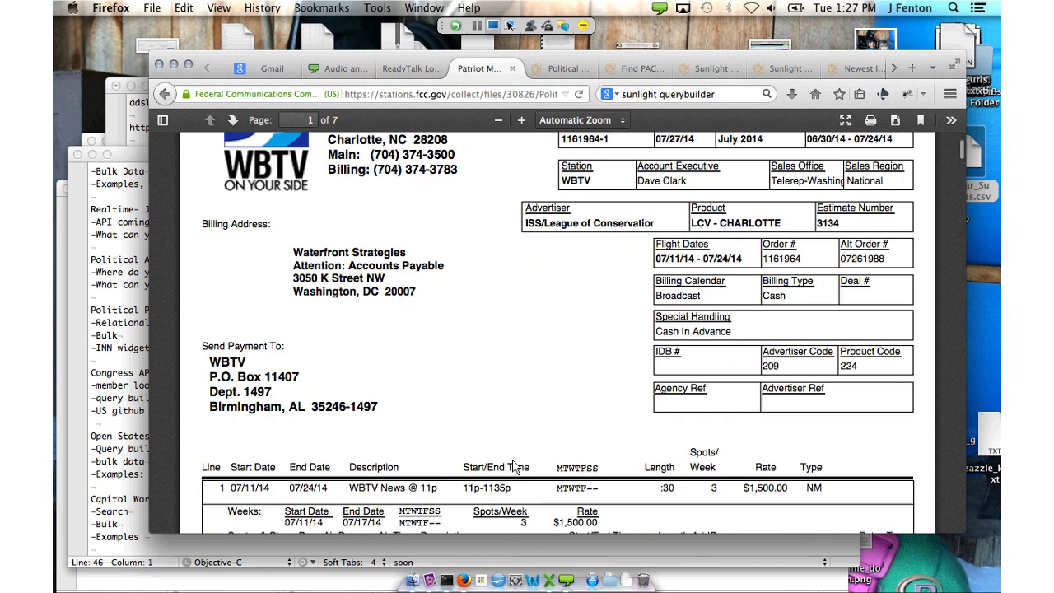
{"action": "scroll", "coordinate": [513, 467], "scroll_direction": "down", "scroll_amount": 15}
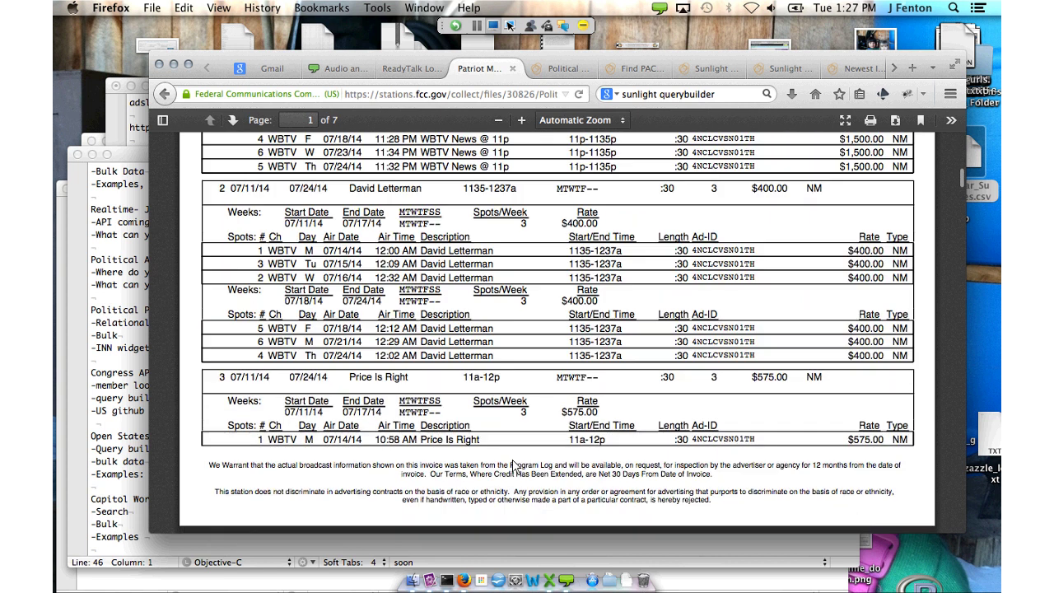
{"action": "scroll", "coordinate": [513, 466], "scroll_direction": "down", "scroll_amount": 20}
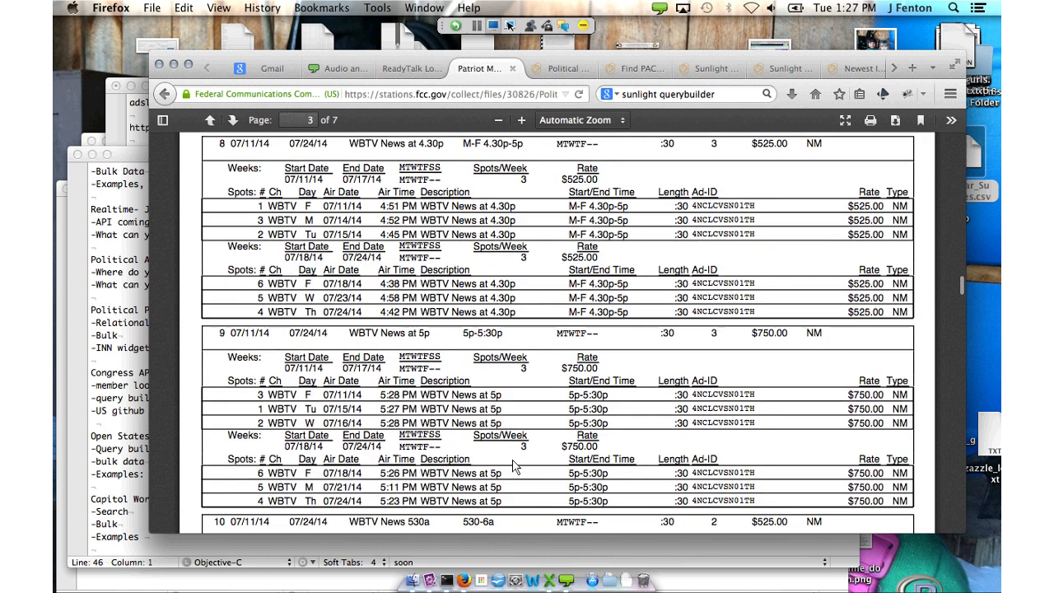
{"action": "scroll", "coordinate": [513, 467], "scroll_direction": "down", "scroll_amount": 20}
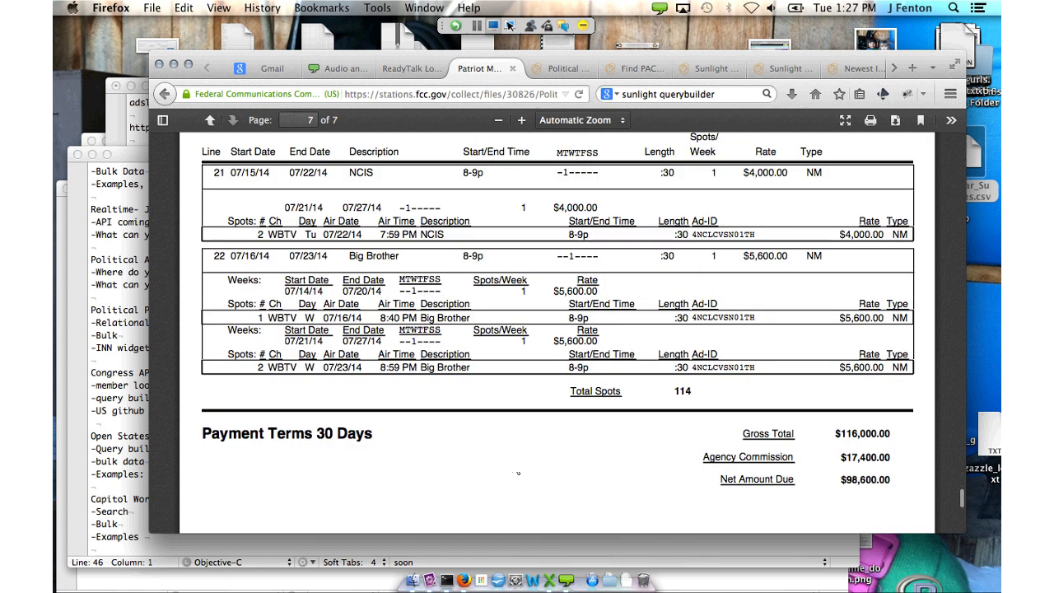
{"action": "scroll", "coordinate": [518, 473], "scroll_direction": "up", "scroll_amount": 5}
{"action": "key", "text": "Home"}
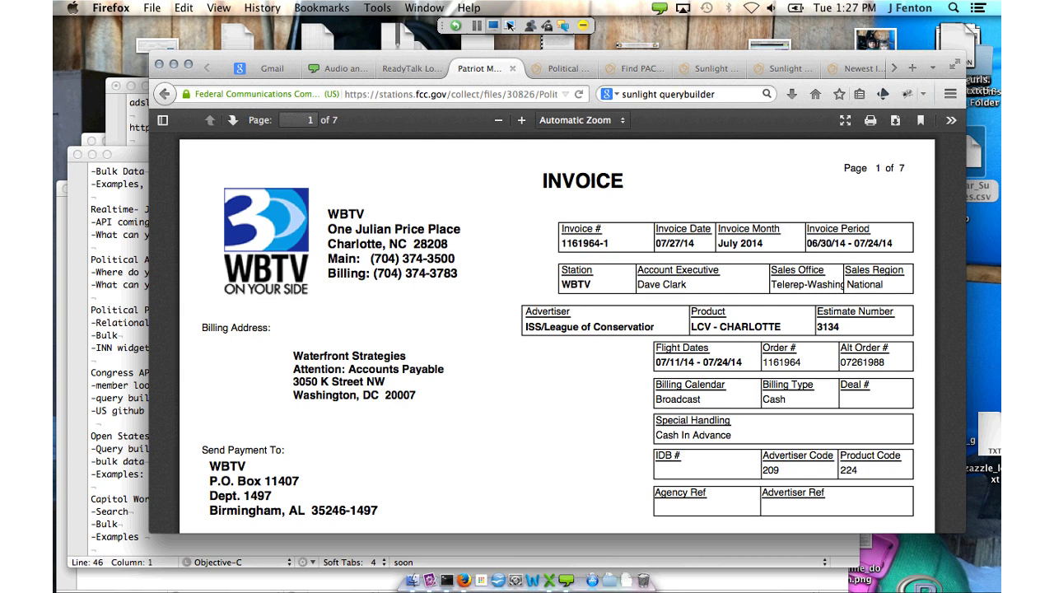
{"action": "left_click", "coordinate": [404, 68]}
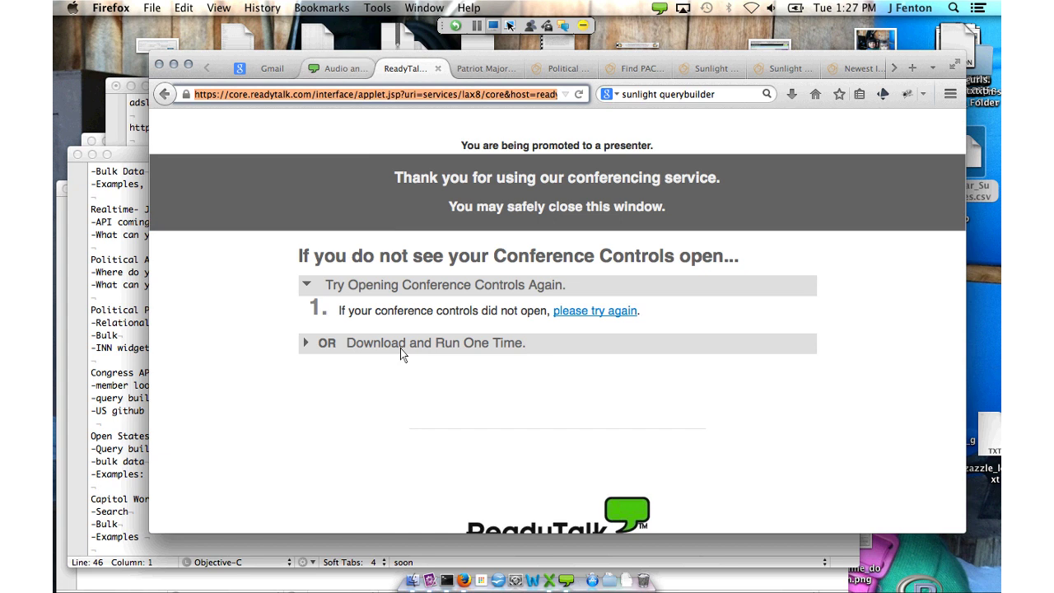
Scroll the Political Ad Sleuth API docs to filtering parameters like nielsen_dma_id and community_state
{"action": "key", "text": "ctrl+shift+Tab"}
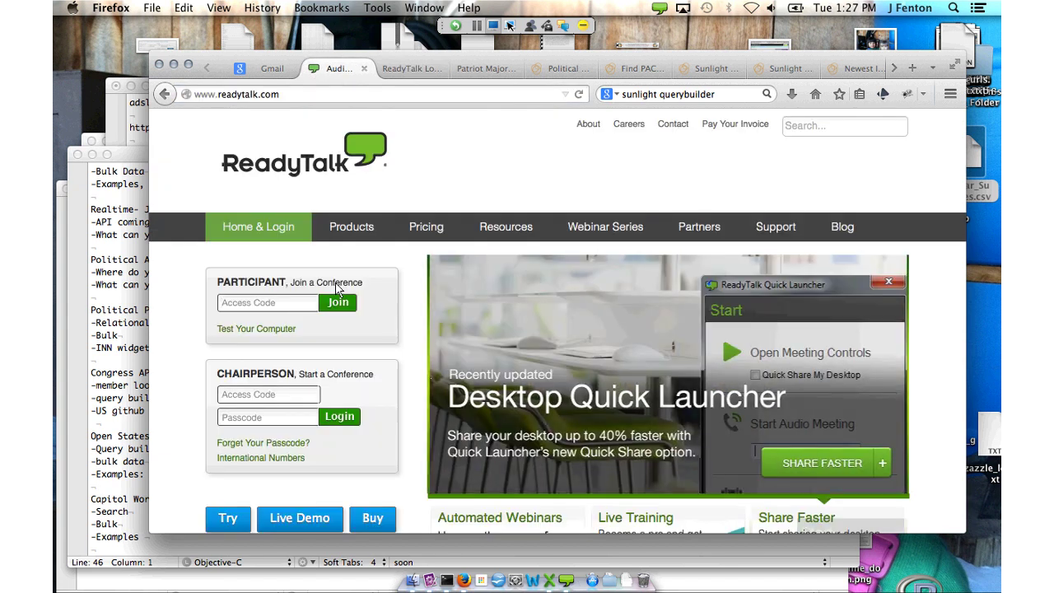
{"action": "key", "text": "ctrl+Tab"}
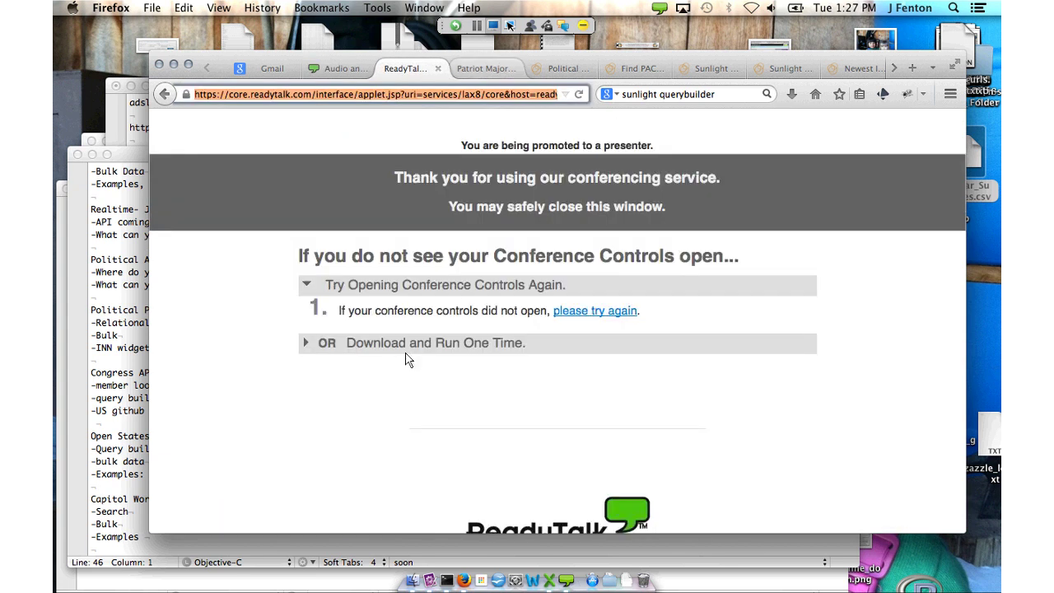
{"action": "key", "text": "ctrl+Tab"}
{"action": "key", "text": "ctrl+Tab"}
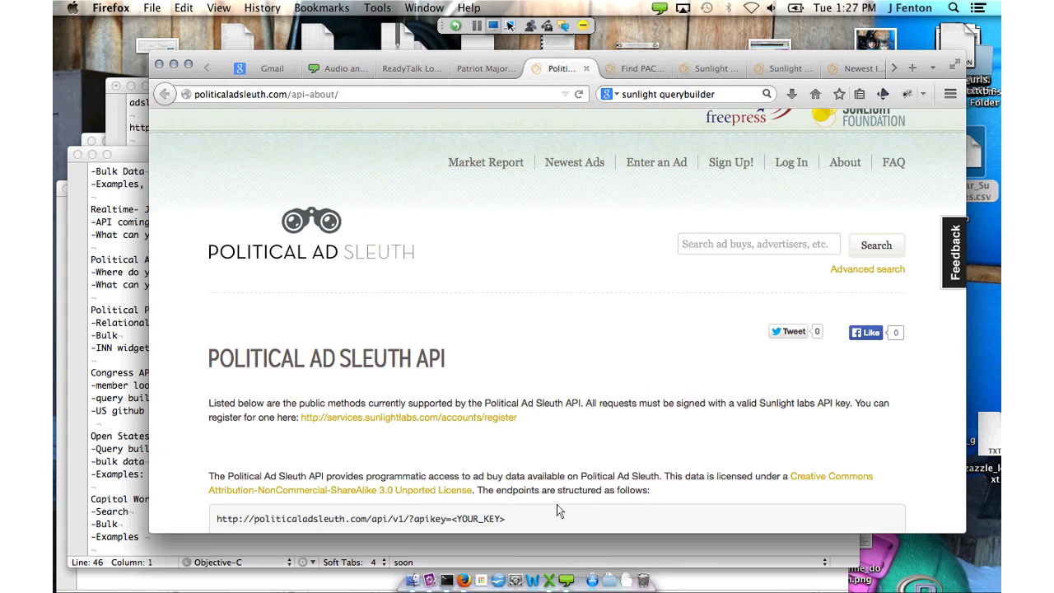
{"action": "scroll", "coordinate": [557, 509], "scroll_direction": "down", "scroll_amount": 5}
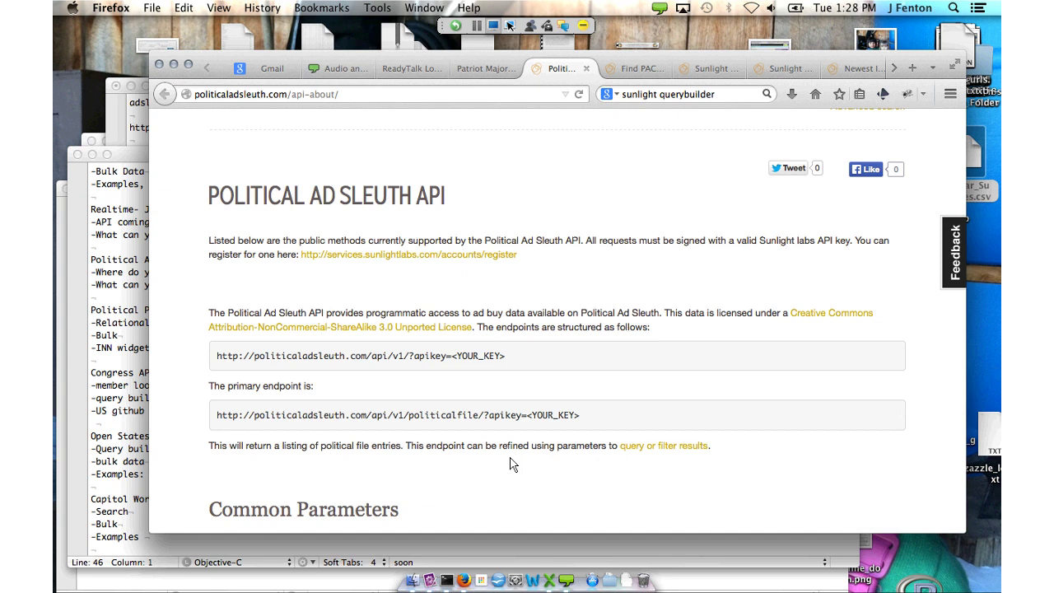
{"action": "scroll", "coordinate": [510, 464], "scroll_direction": "down", "scroll_amount": 5}
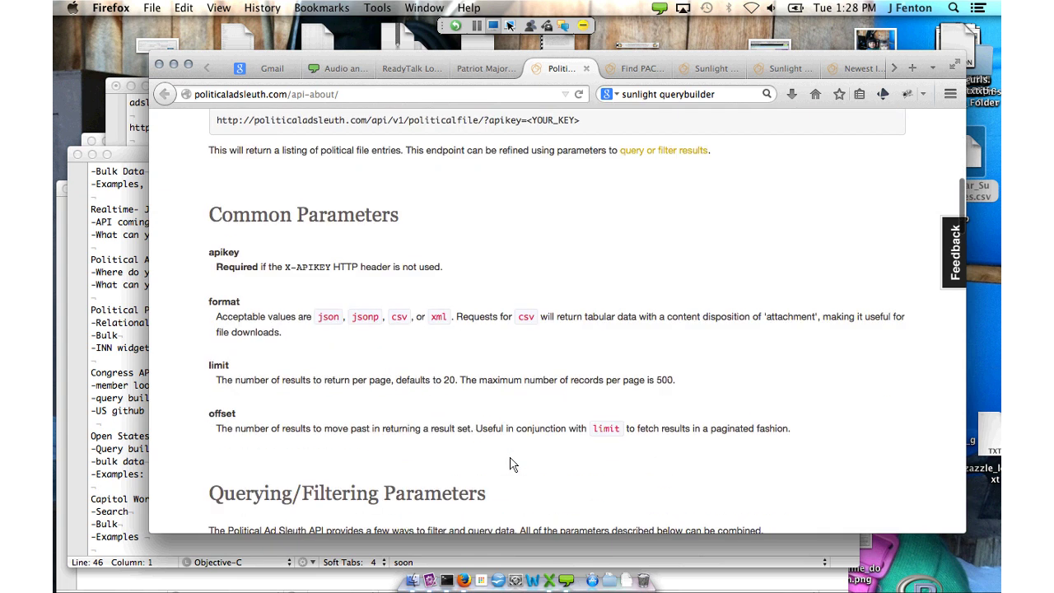
{"action": "scroll", "coordinate": [509, 464], "scroll_direction": "down", "scroll_amount": 8}
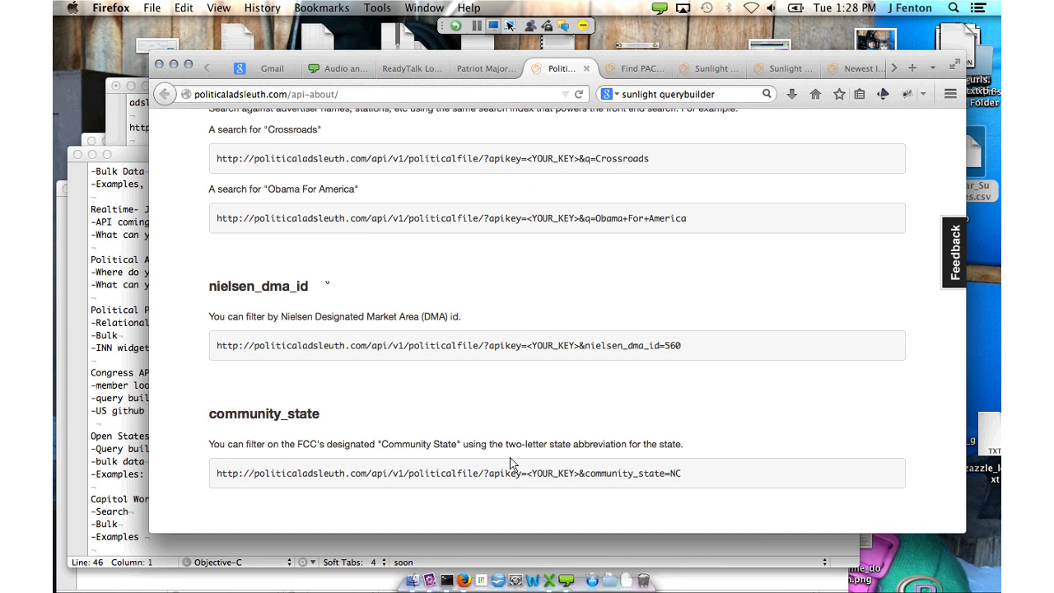
{"action": "key", "text": "super+Tab"}
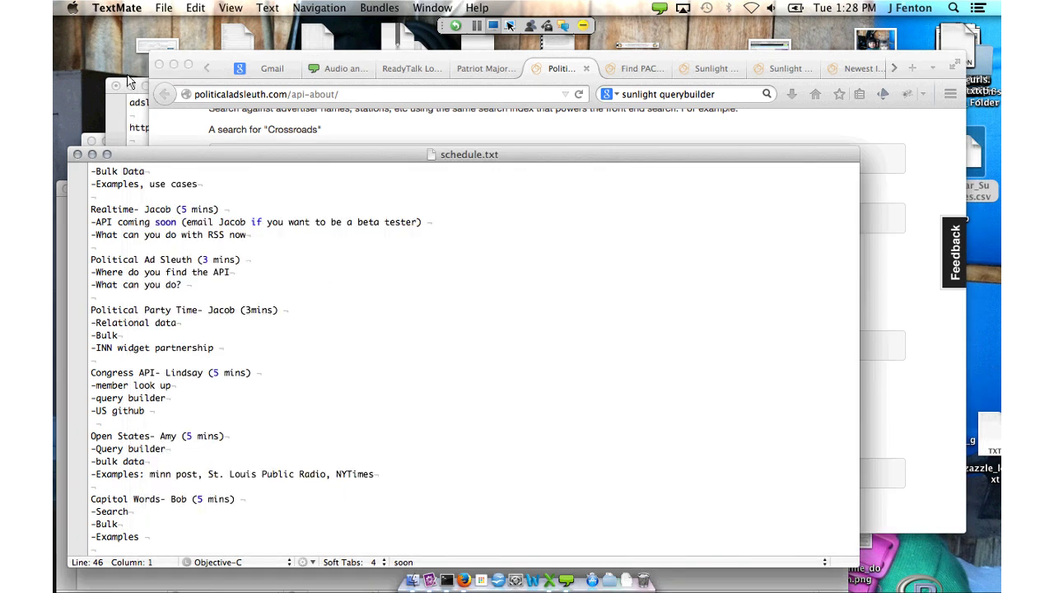
Copy the nielsen_dma_id example URL from line 10 of adsleuth_urls.py
{"action": "left_click", "coordinate": [129, 83]}
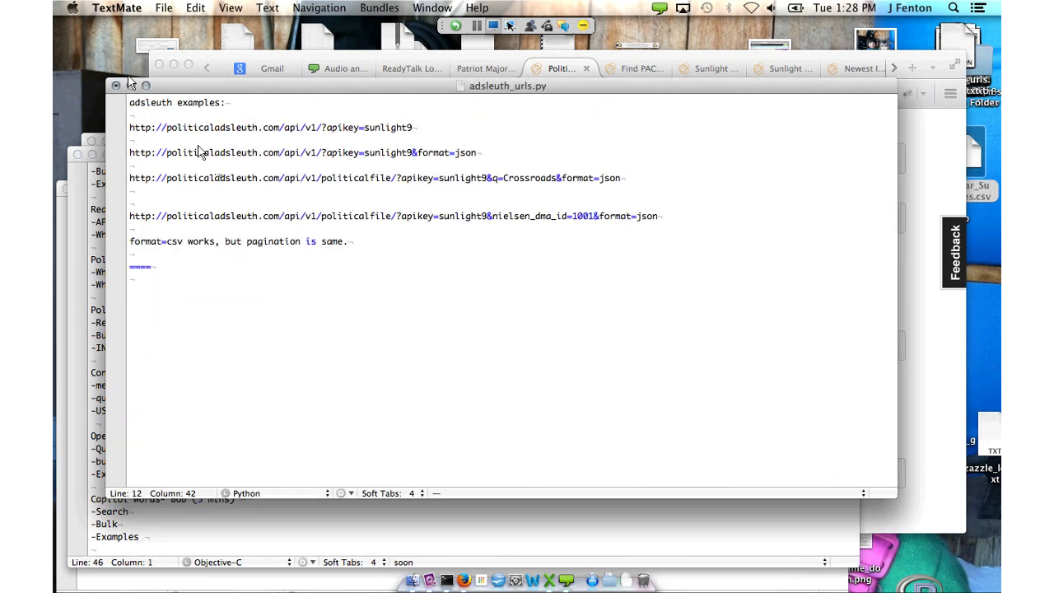
{"action": "key", "text": "Up"}
{"action": "key", "text": "Up"}
{"action": "key", "text": "super+Right"}
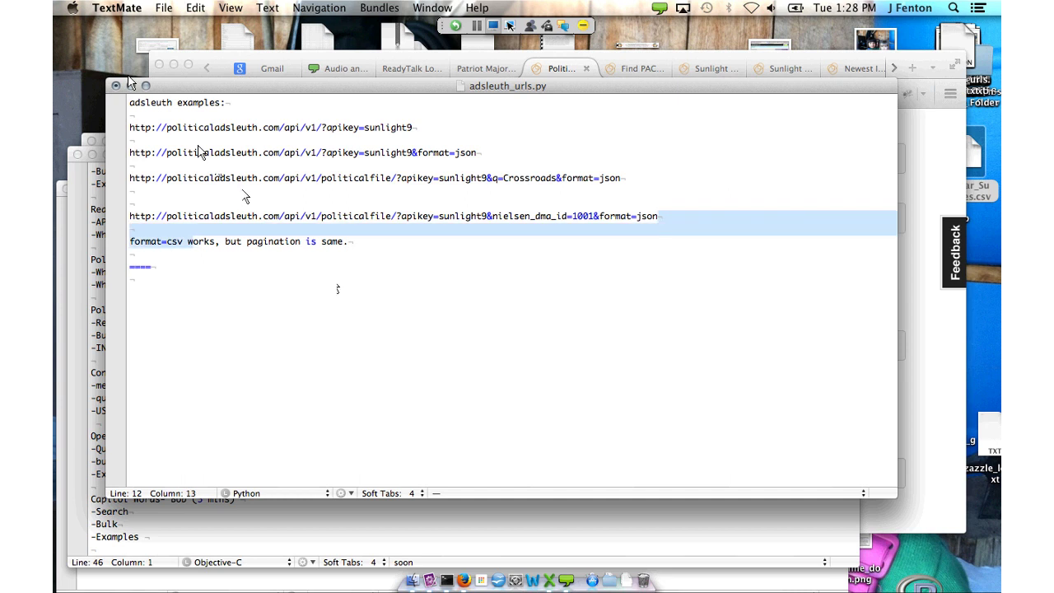
{"action": "key", "text": "super+shift+Left"}
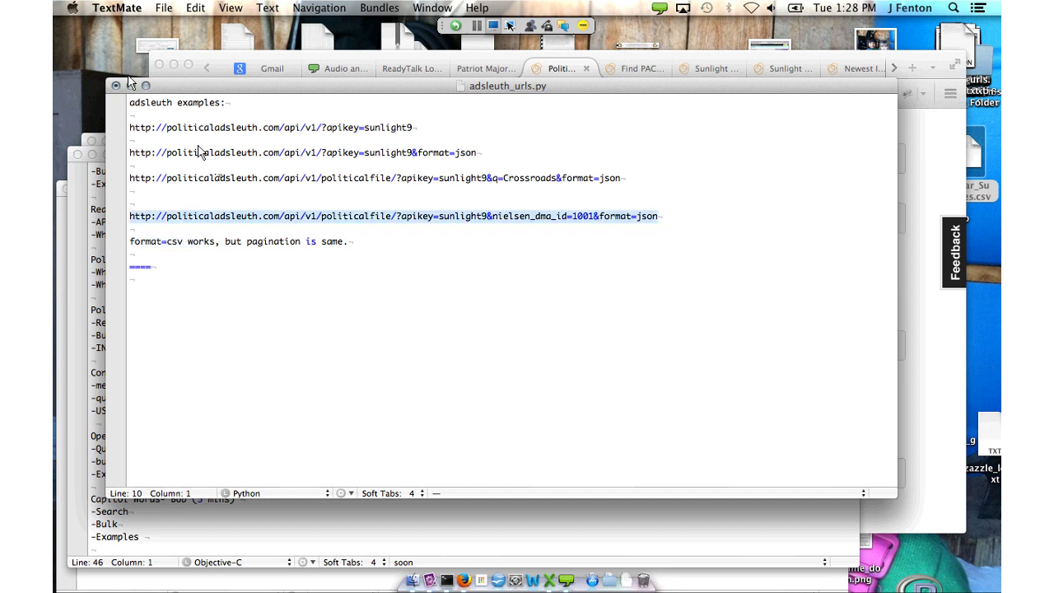
{"action": "key", "text": "super+c"}
Paste the saved API query into the browser address bar and load its JSON results
{"action": "key", "text": "super+Tab"}
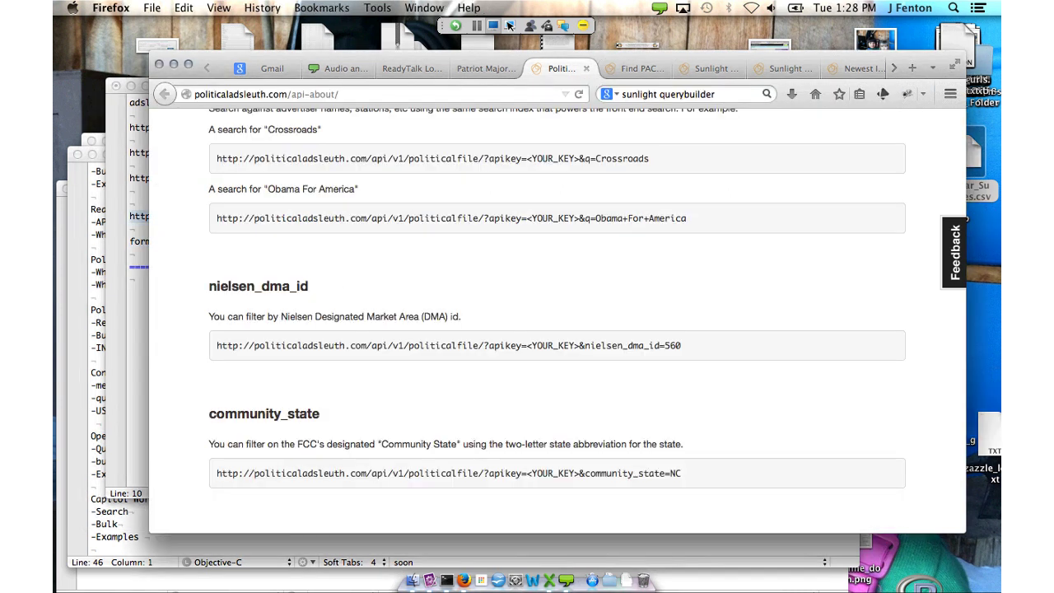
{"action": "key", "text": "super+v"}
{"action": "key", "text": "Return"}
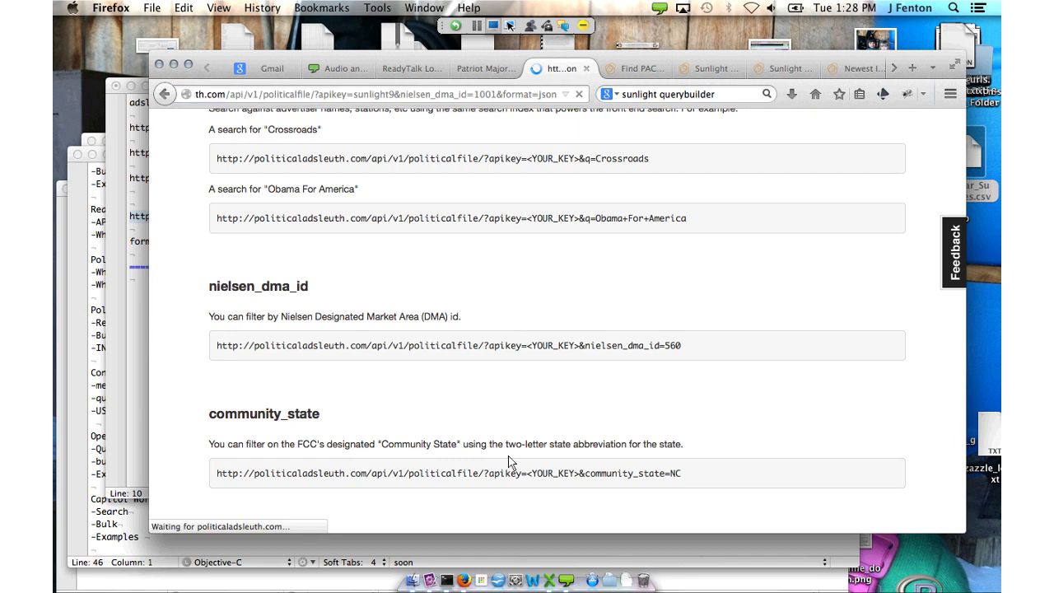
{"action": "key", "text": "ctrl+Tab"}
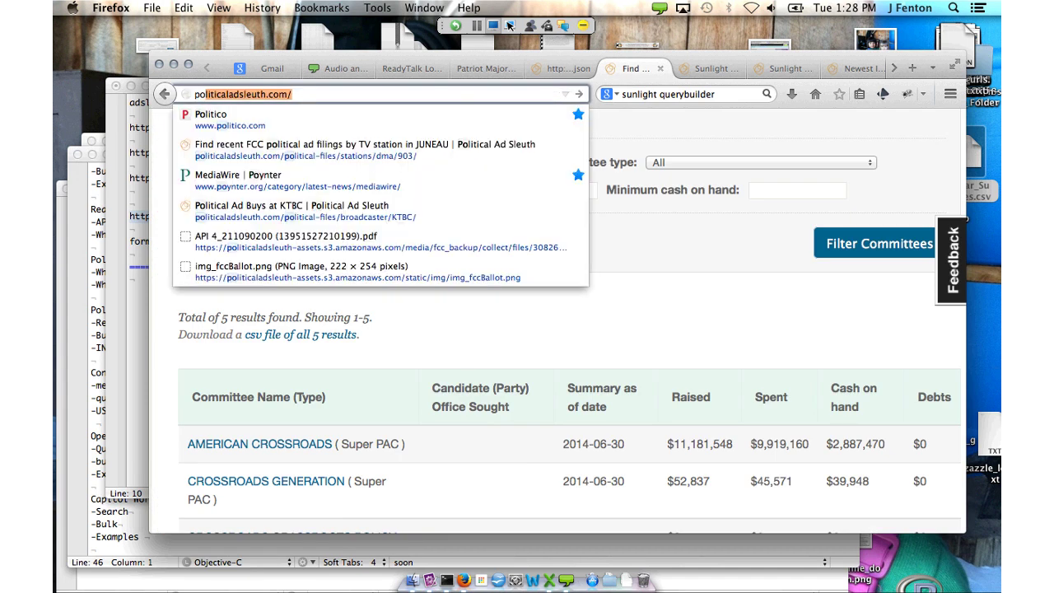
Go to Political Ad Sleuth's TV markets ranking and open the Duluth-Superior ad filings
{"action": "key", "text": "Return"}
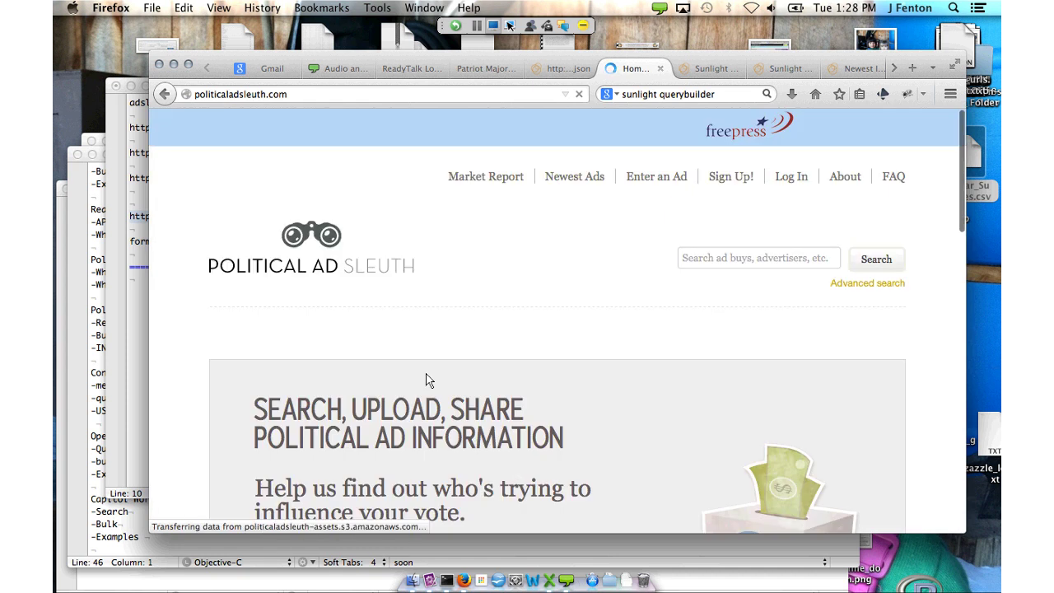
{"action": "left_click", "coordinate": [489, 437]}
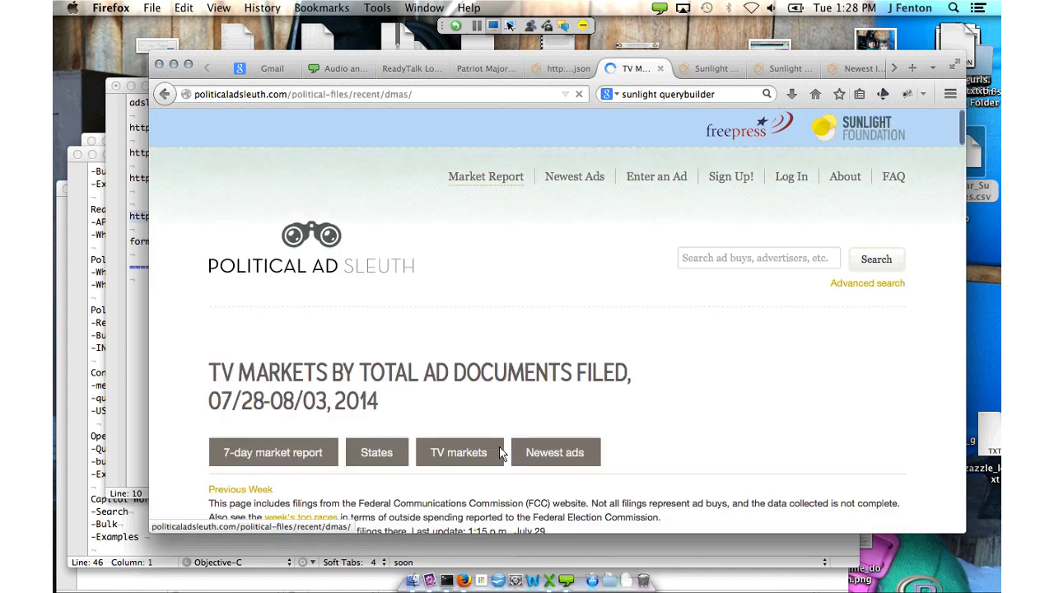
{"action": "scroll", "coordinate": [467, 415], "scroll_direction": "down", "scroll_amount": 5}
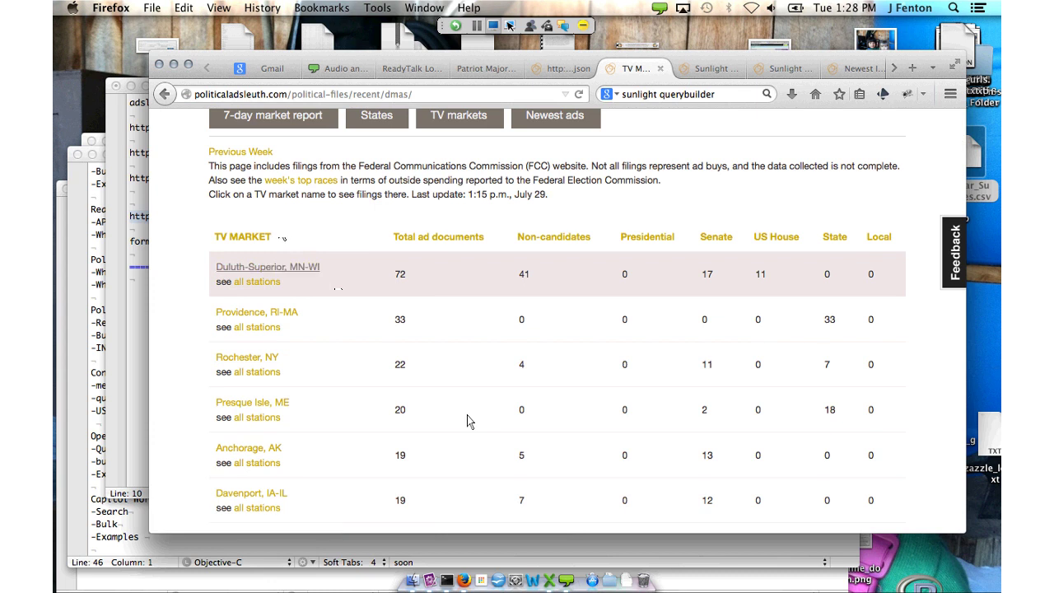
{"action": "left_click", "coordinate": [280, 267]}
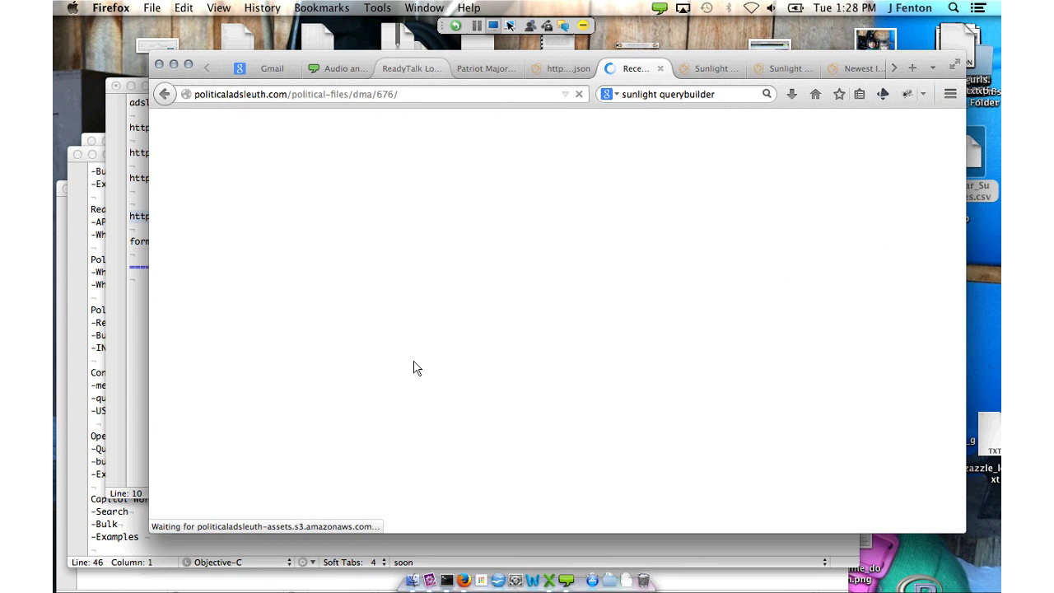
Select market id 676 in the address, then return to the DMA 1001 JSON results
{"action": "key", "text": "super+l"}
{"action": "key", "text": "Right"}
{"action": "key", "text": "Left"}
{"action": "key", "text": "alt+shift+Left"}
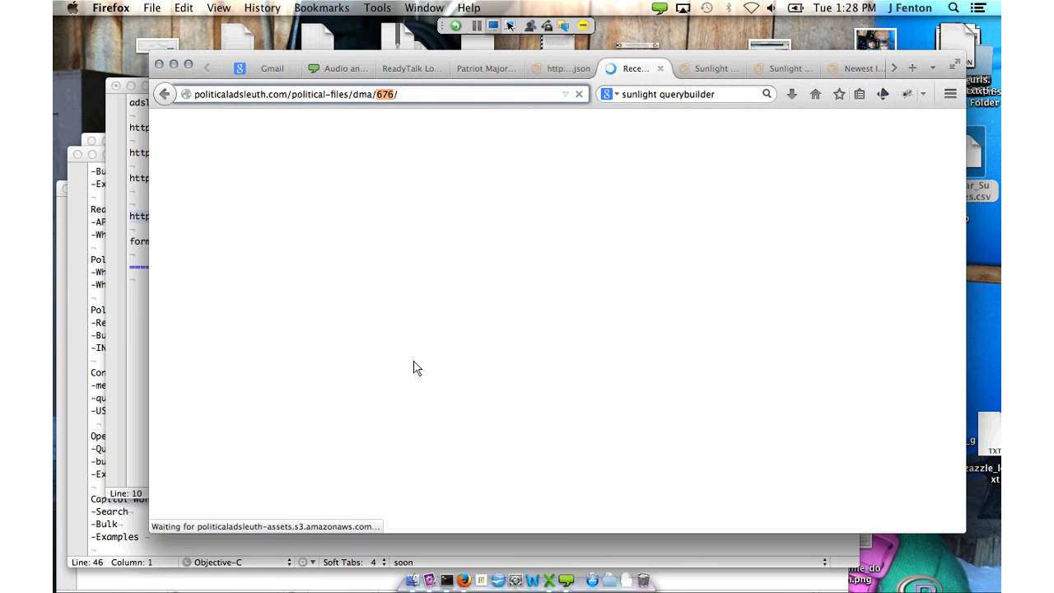
{"action": "key", "text": "ctrl+shift+Tab"}
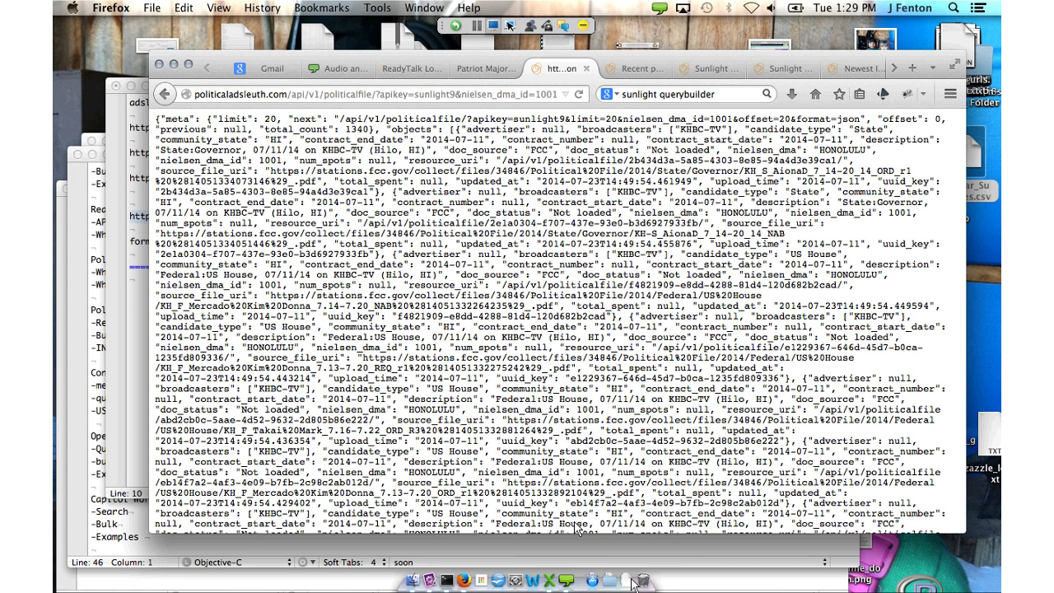
Switch back to the tab showing the 7-page WBTV July 2014 invoice PDF
{"action": "key", "text": "ctrl+shift+Tab"}
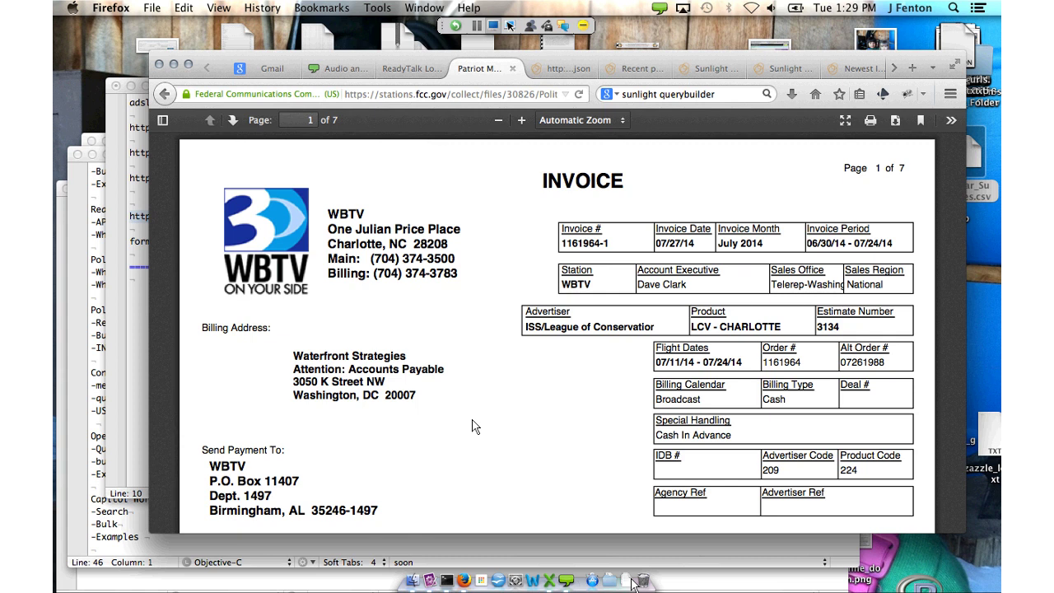
Open politicalpartytime.org from the 'party' address suggestion
{"action": "key", "text": "ctrl+Tab"}
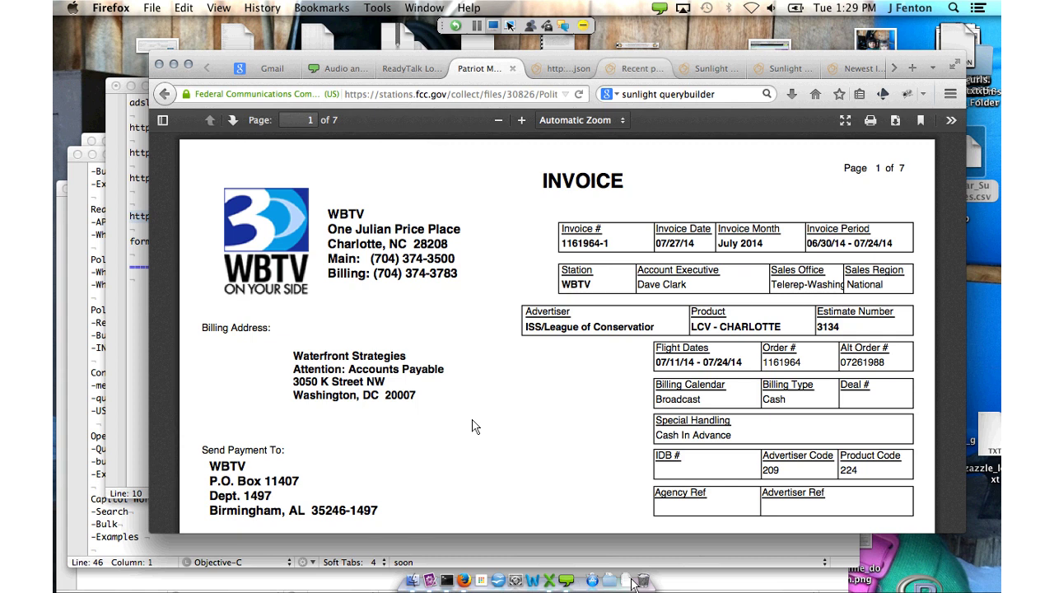
{"action": "type", "text": "party"}
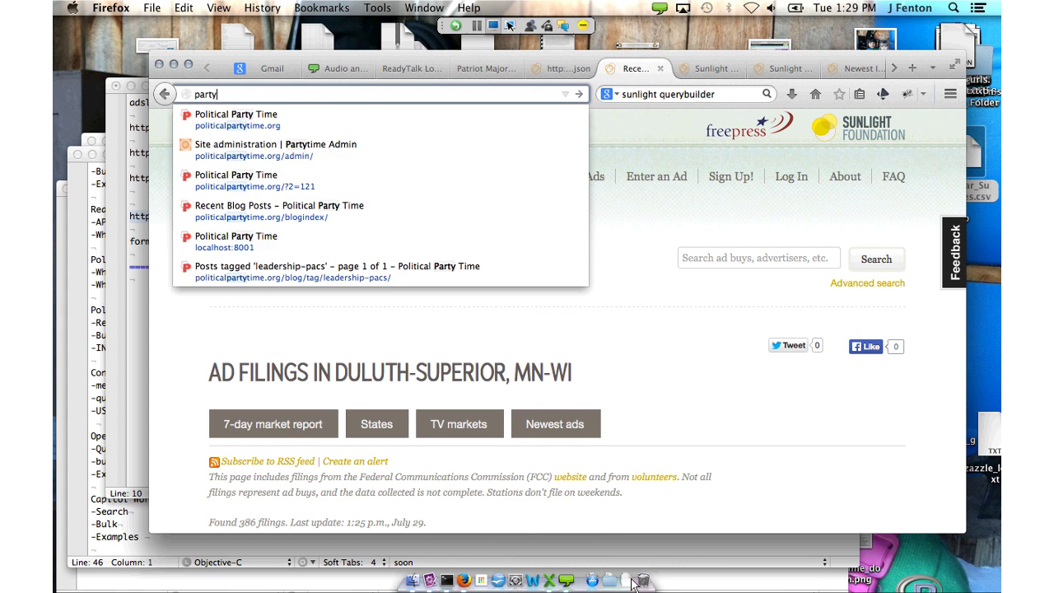
{"action": "key", "text": "Down"}
{"action": "key", "text": "Return"}
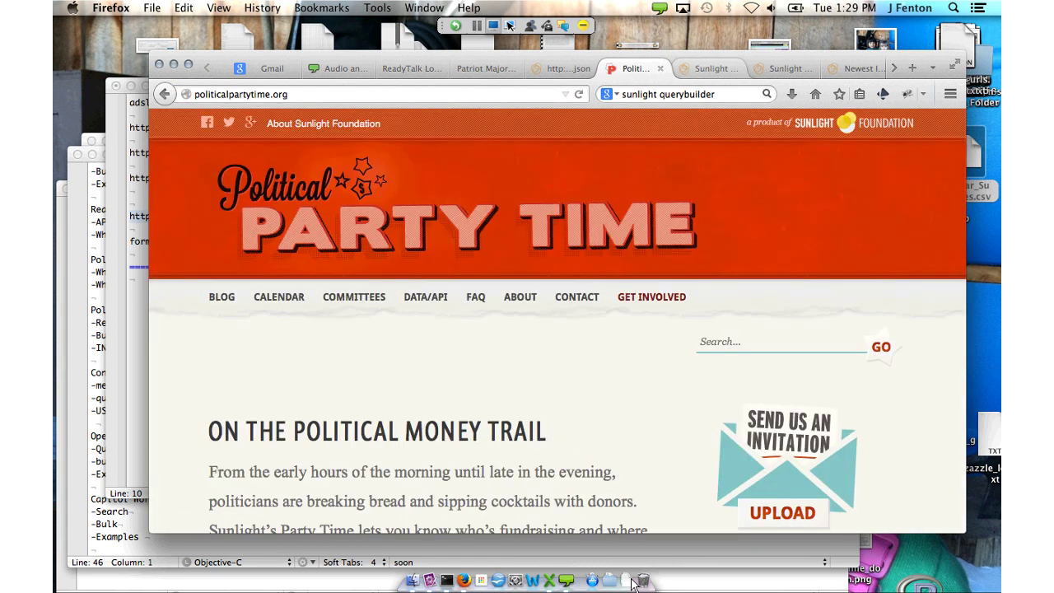
Retype the misspelled politcalpartytime.com address as politicalpartytime.org and load it
{"action": "key", "text": "ctrl+Tab"}
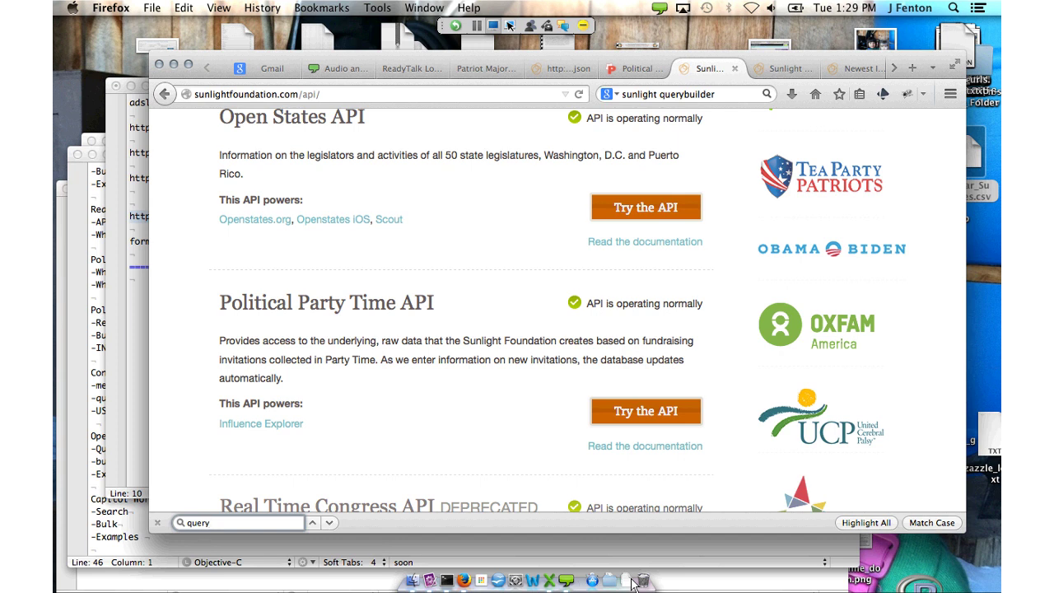
{"action": "key", "text": "ctrl+Tab"}
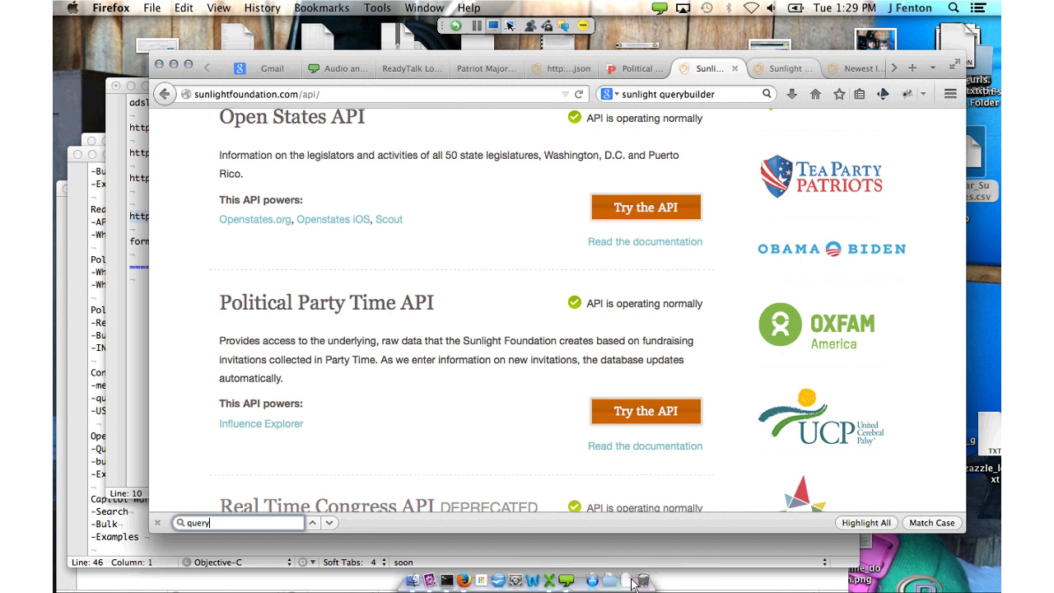
{"action": "type", "text": "pol"}
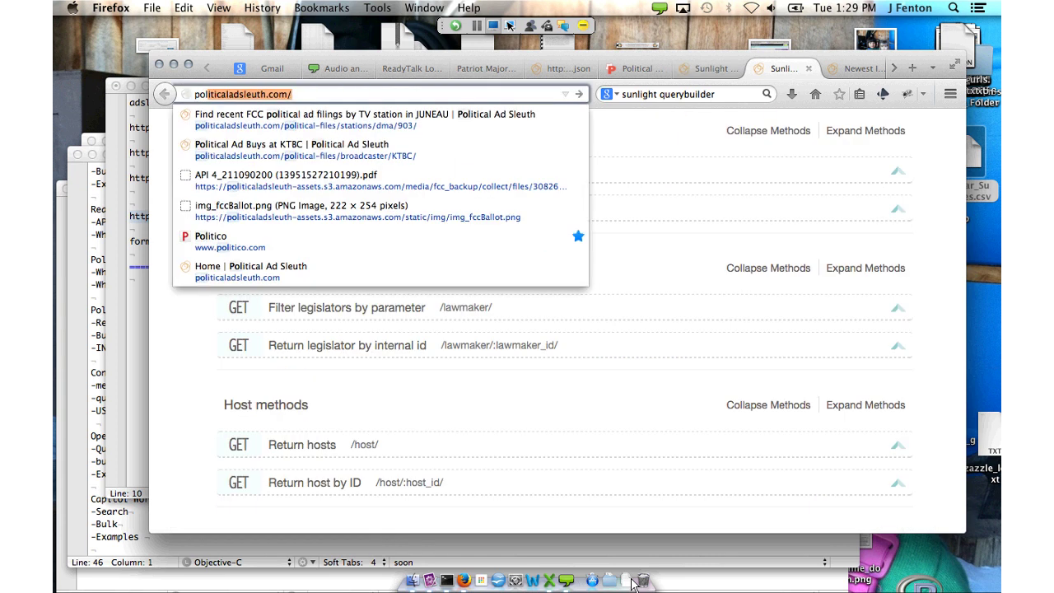
{"action": "type", "text": "it"}
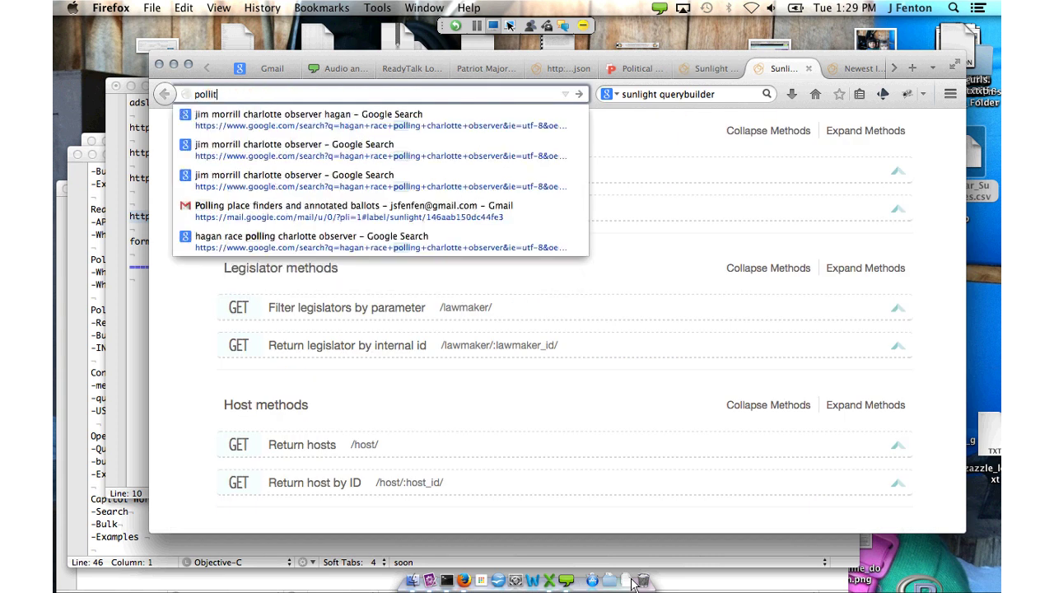
{"action": "type", "text": "calp"}
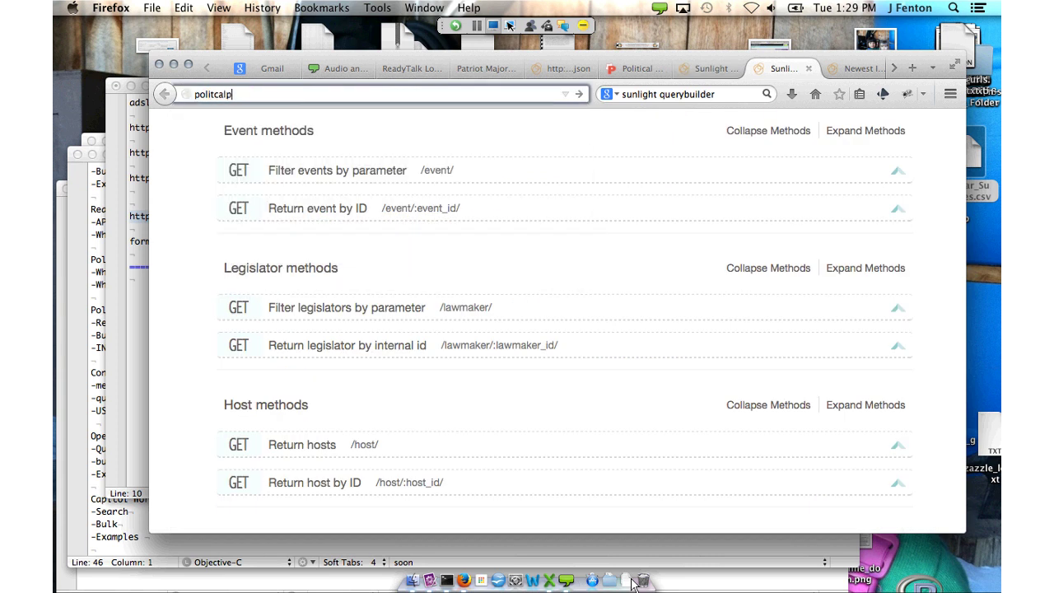
{"action": "type", "text": "artytime.com"}
{"action": "key", "text": "Return"}
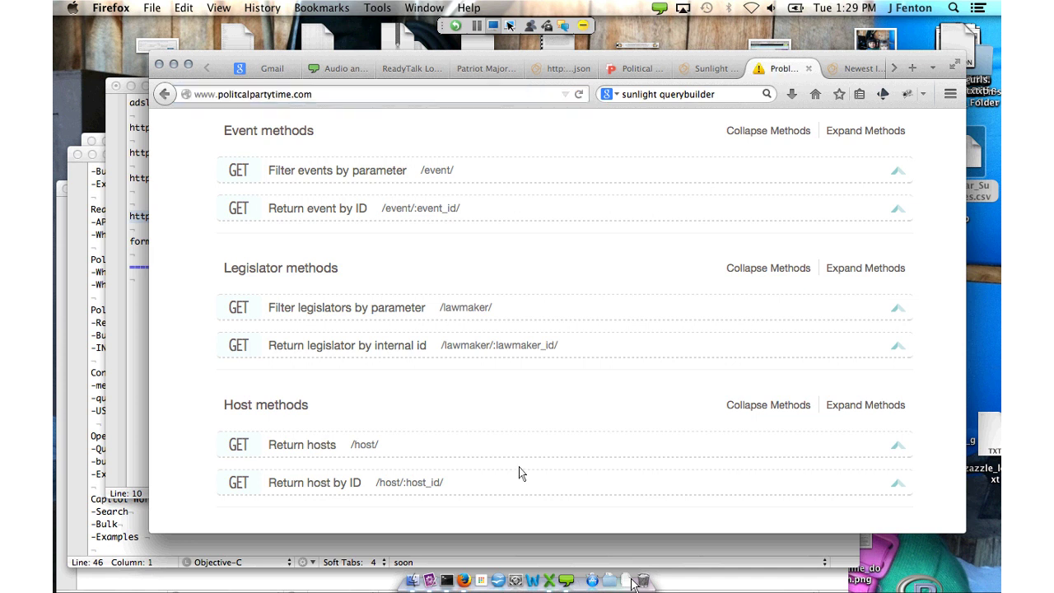
{"action": "key", "text": "super+l"}
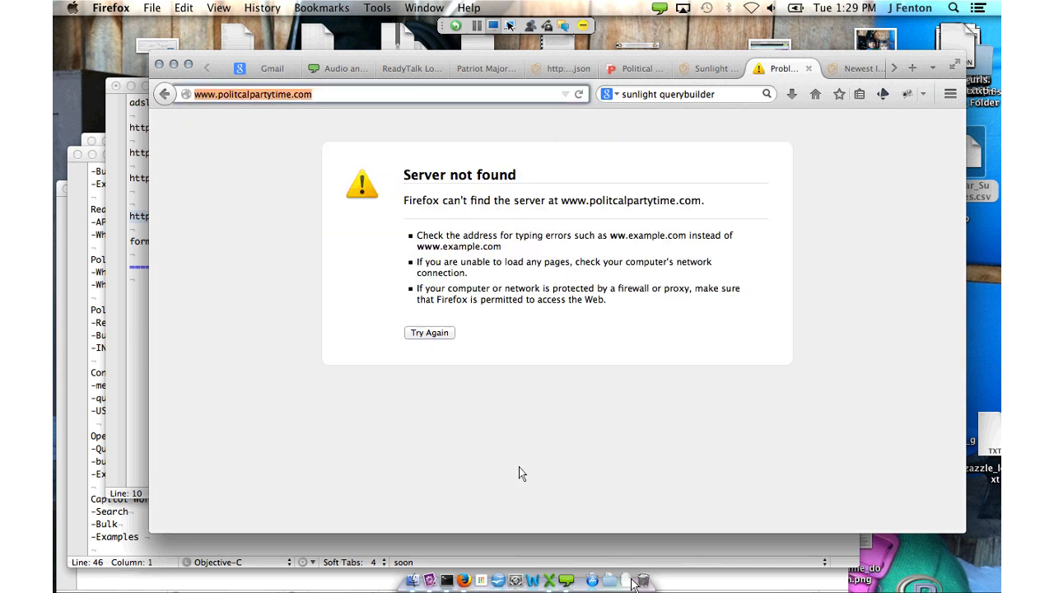
{"action": "type", "text": "politicalpar"}
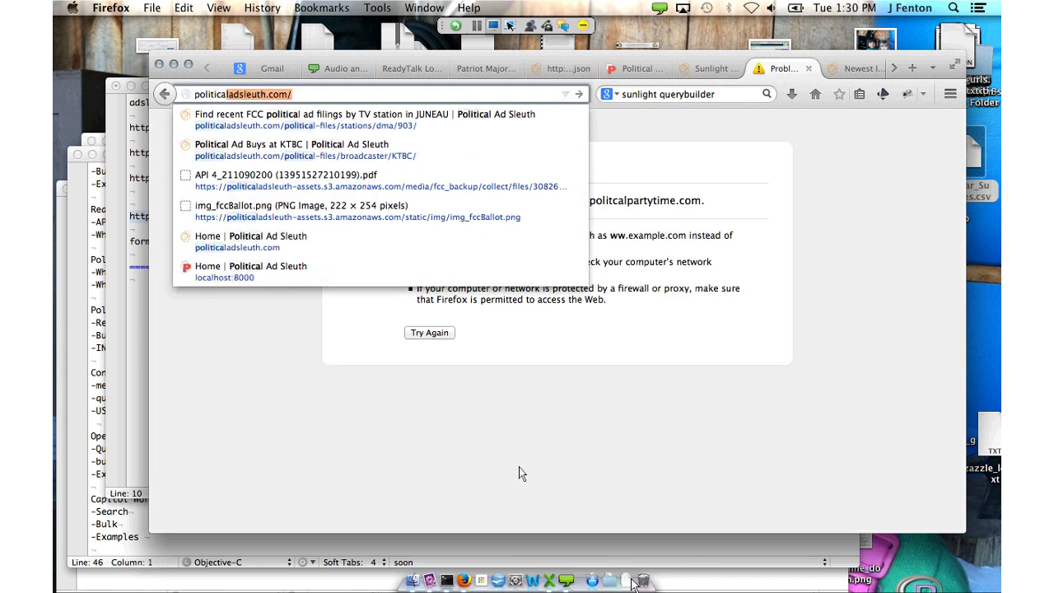
{"action": "key", "text": "Return"}
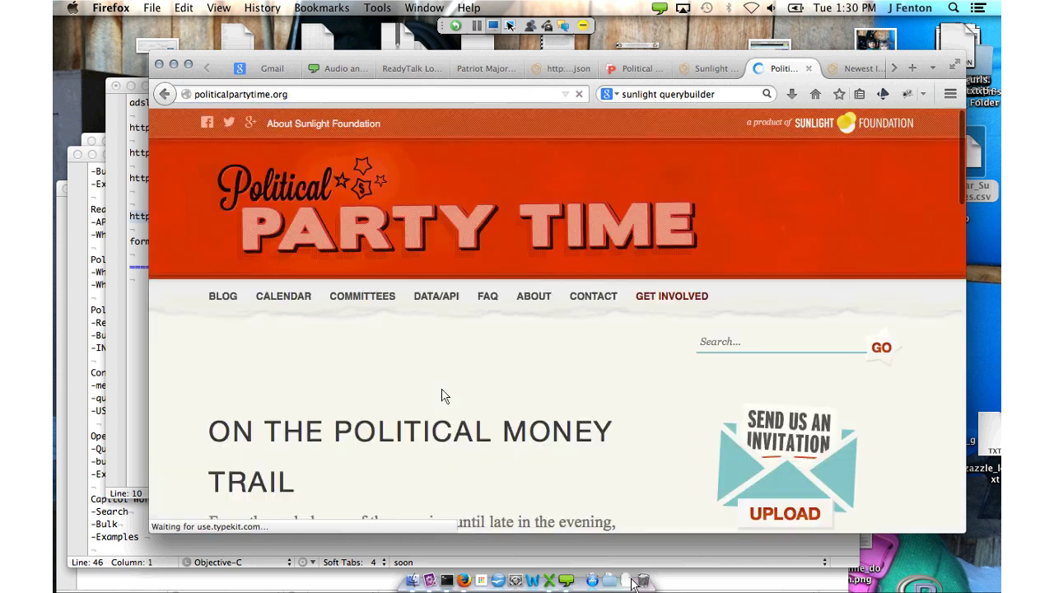
Read the July 29, 2014 More Conservatives PAC brew tasting event page from Upcoming Events
{"action": "right_click", "coordinate": [452, 404]}
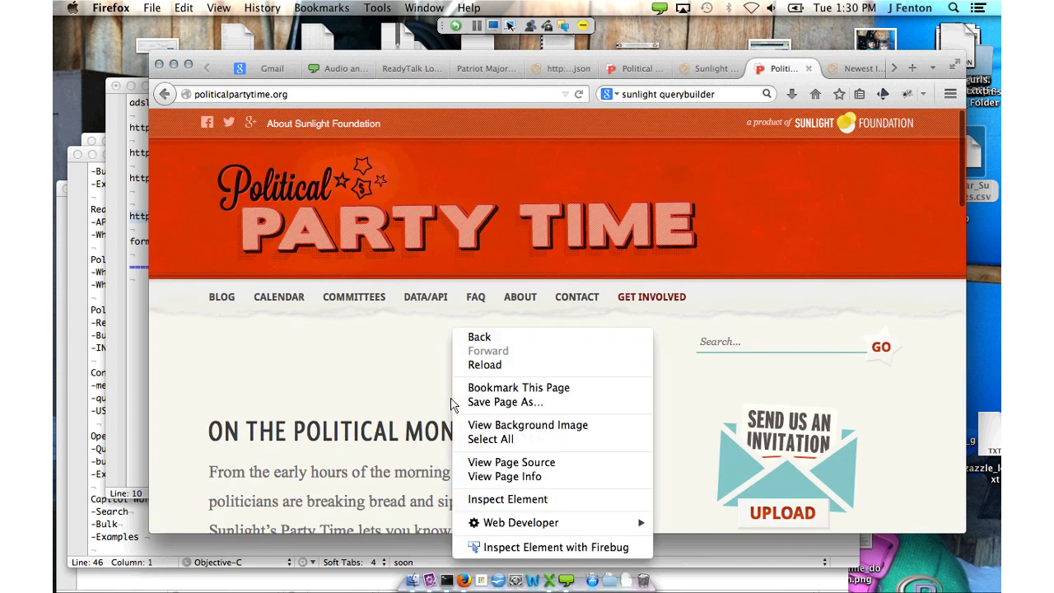
{"action": "key", "text": "Escape"}
{"action": "scroll", "coordinate": [371, 326], "scroll_direction": "down", "scroll_amount": 8}
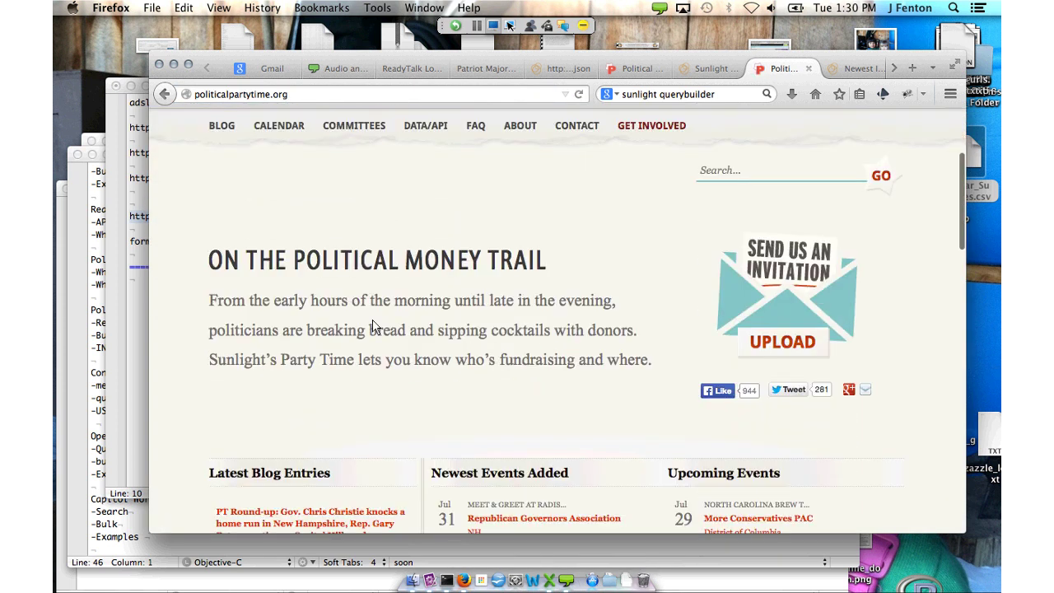
{"action": "scroll", "coordinate": [372, 320], "scroll_direction": "down", "scroll_amount": 2}
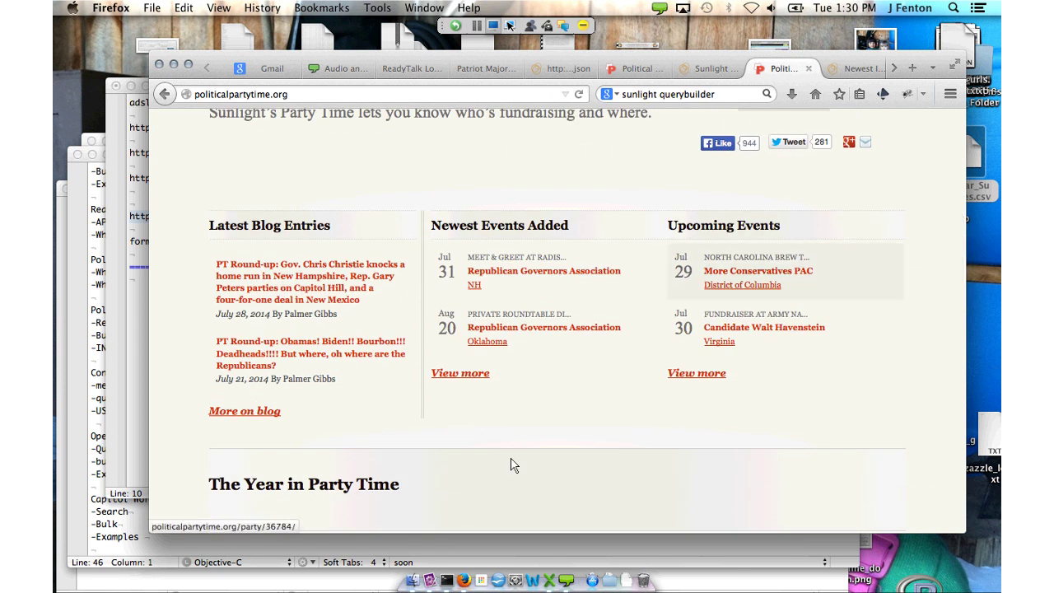
{"action": "left_click", "coordinate": [758, 270]}
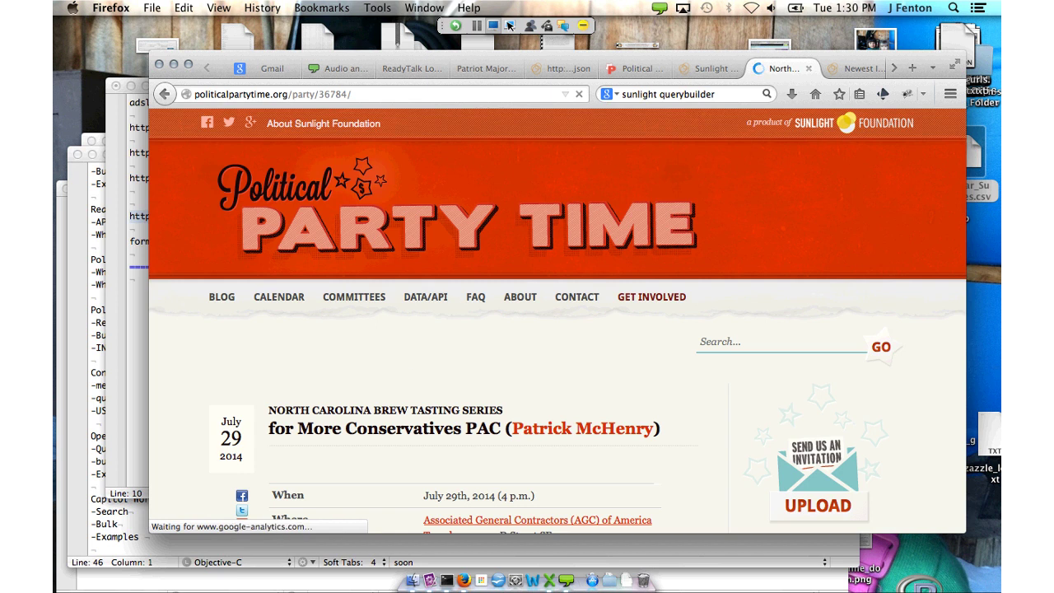
{"action": "scroll", "coordinate": [184, 137], "scroll_direction": "down", "scroll_amount": 1}
{"action": "scroll", "coordinate": [182, 128], "scroll_direction": "down", "scroll_amount": 3}
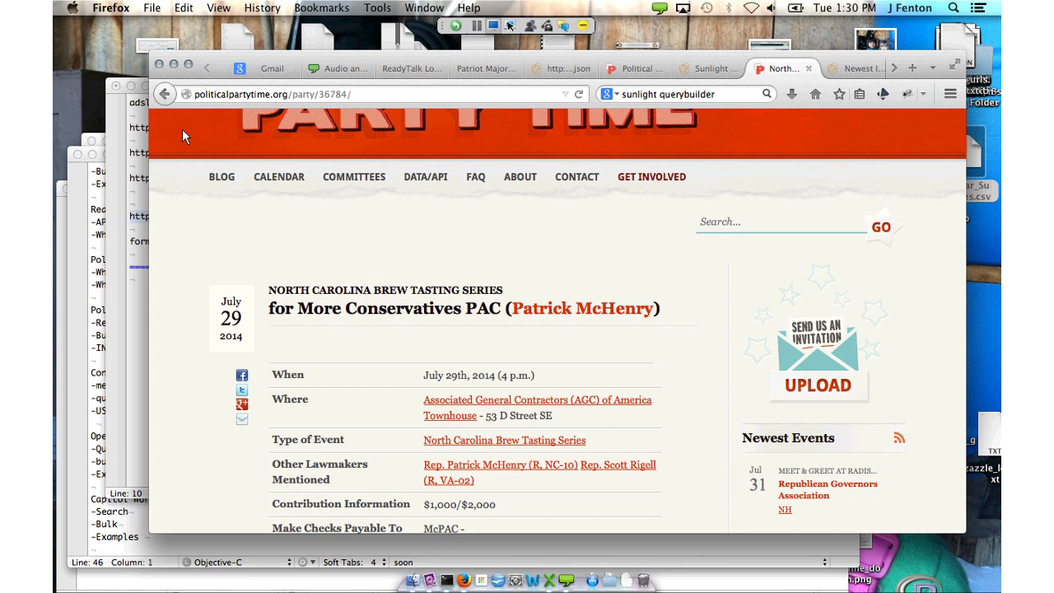
{"action": "scroll", "coordinate": [183, 130], "scroll_direction": "down", "scroll_amount": 3}
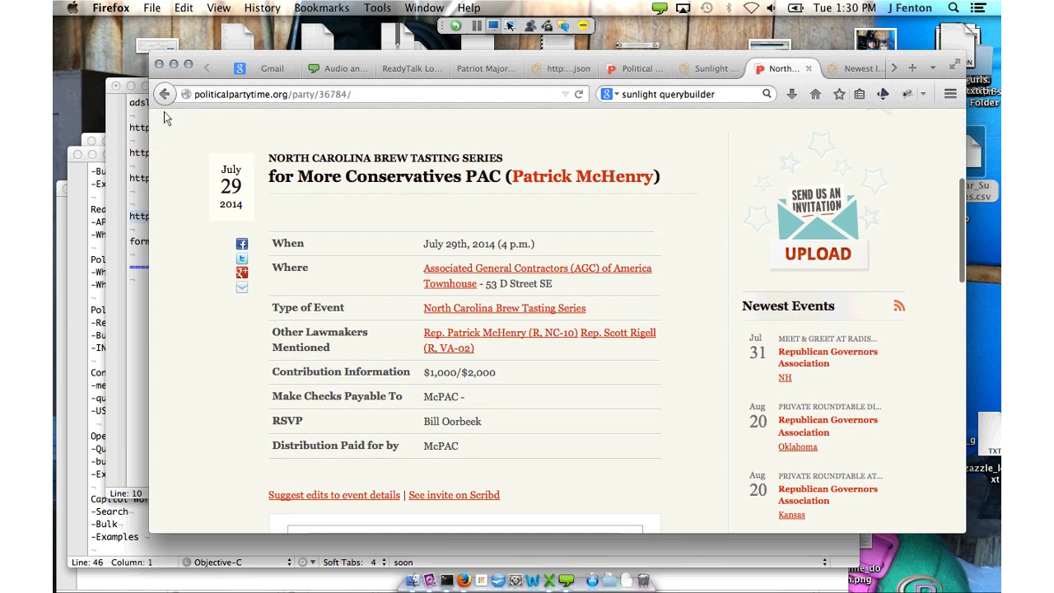
{"action": "scroll", "coordinate": [164, 111], "scroll_direction": "down", "scroll_amount": 5}
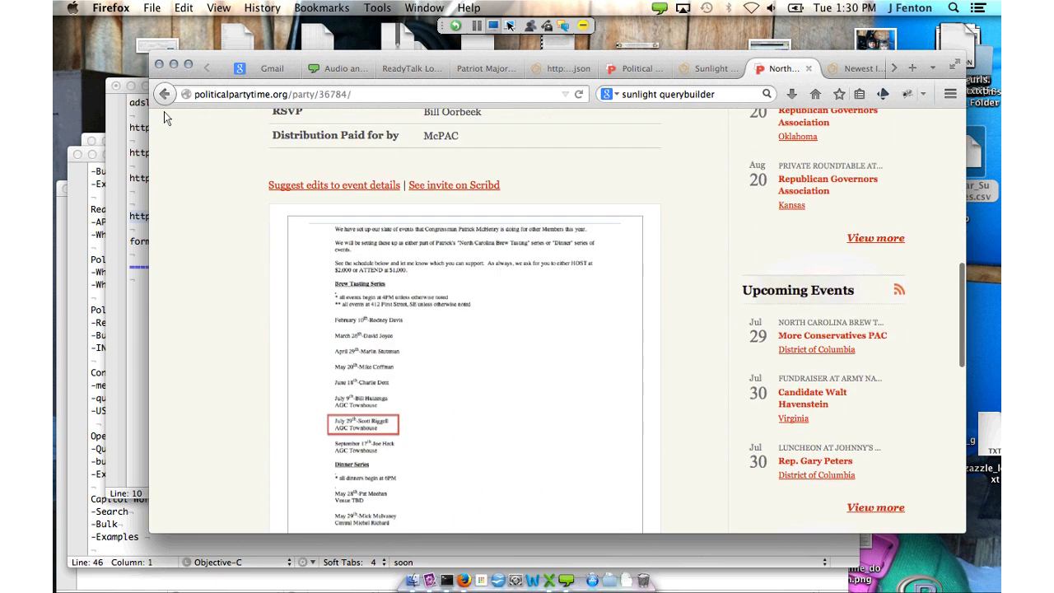
{"action": "scroll", "coordinate": [163, 111], "scroll_direction": "up", "scroll_amount": 6}
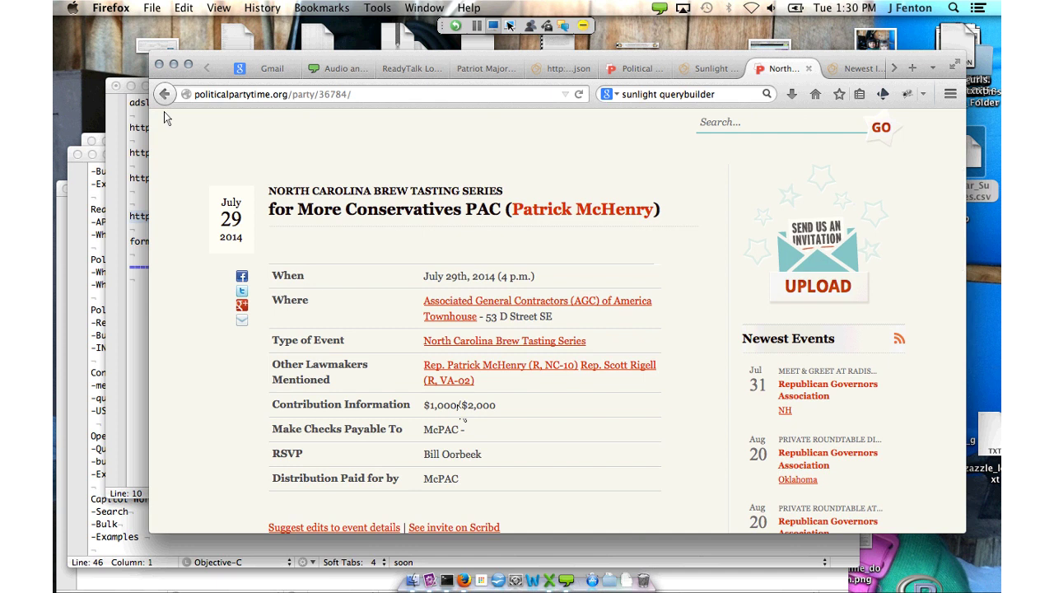
{"action": "key", "text": "ctrl+shift+Tab"}
{"action": "key", "text": "ctrl+shift+Tab"}
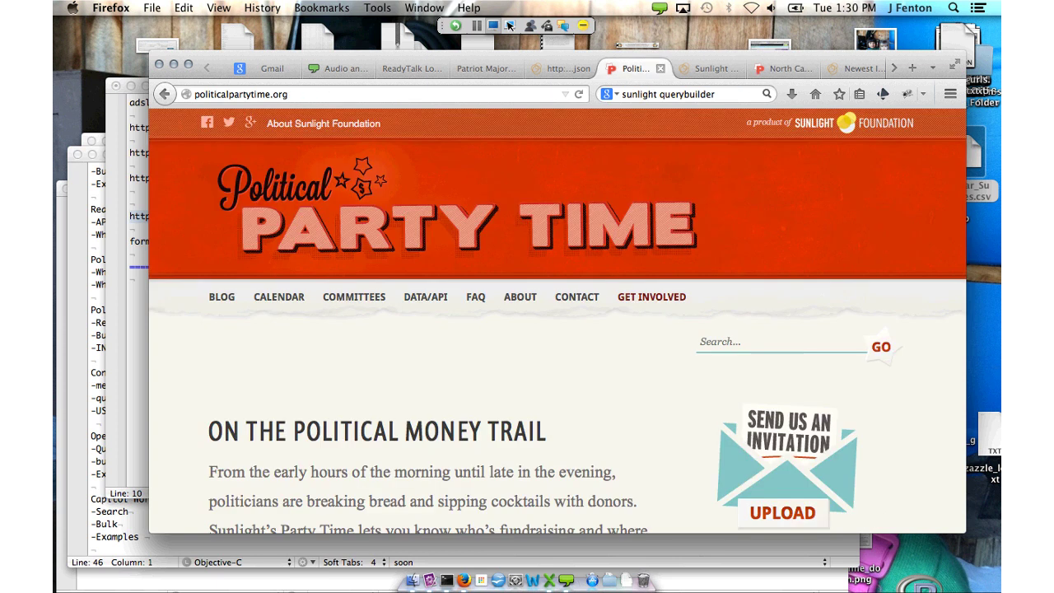
Scroll through Political Party Time's DATA/API overview, then return to the Sunlight API listing
{"action": "key", "text": "ctrl+Tab"}
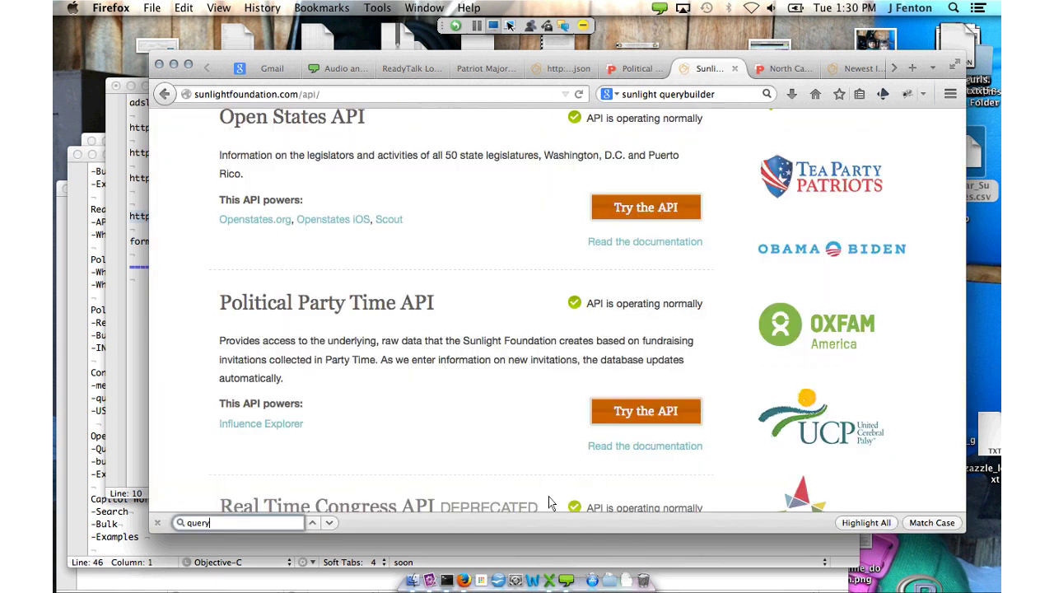
{"action": "key", "text": "ctrl+shift+Tab"}
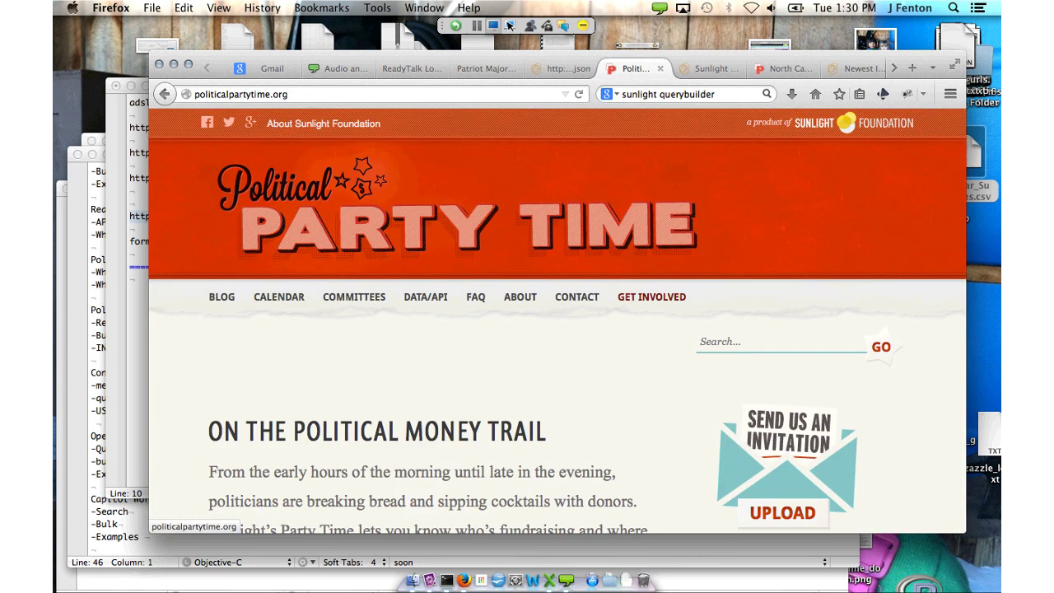
{"action": "left_click", "coordinate": [476, 427]}
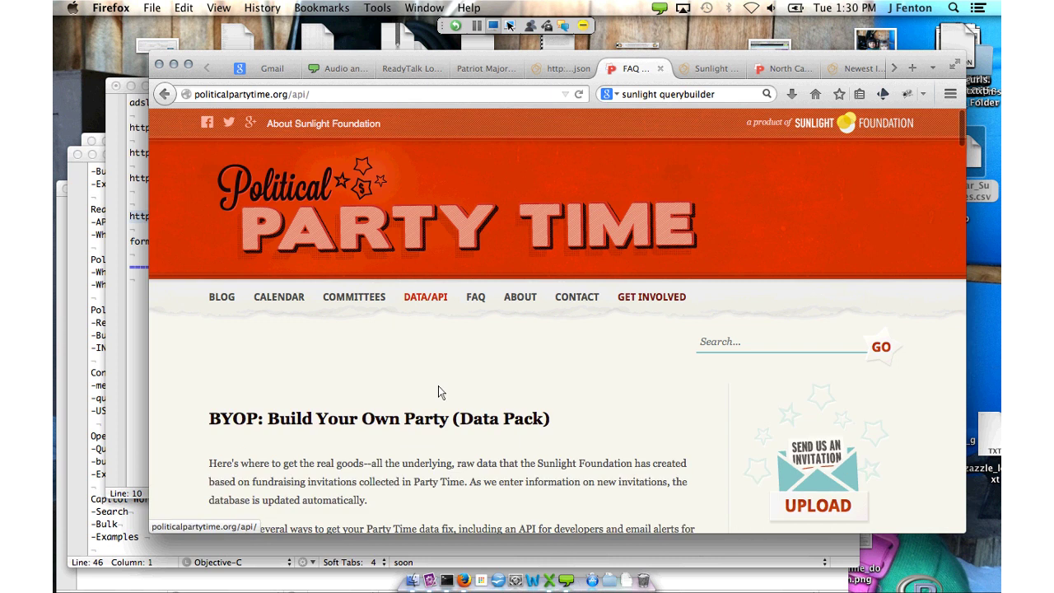
{"action": "scroll", "coordinate": [385, 338], "scroll_direction": "down", "scroll_amount": 5}
{"action": "scroll", "coordinate": [386, 338], "scroll_direction": "down", "scroll_amount": 5}
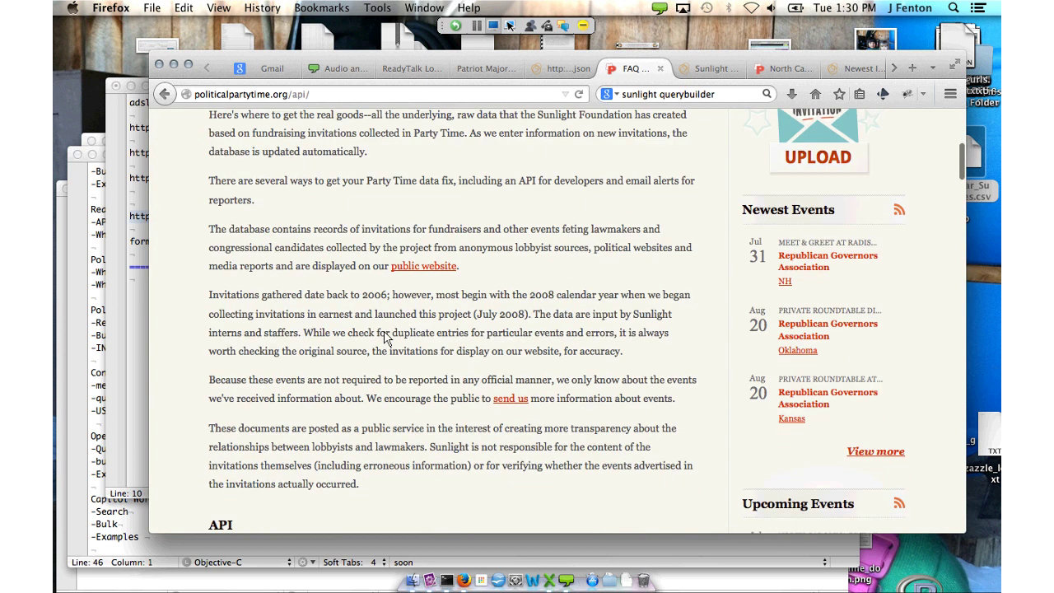
{"action": "scroll", "coordinate": [384, 337], "scroll_direction": "down", "scroll_amount": 7}
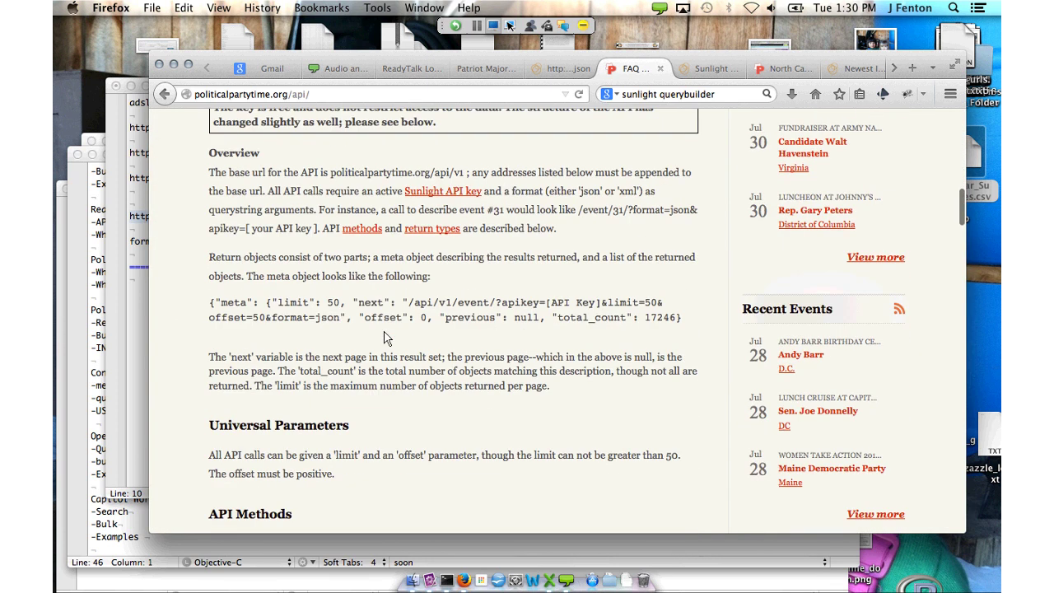
{"action": "key", "text": "ctrl+Tab"}
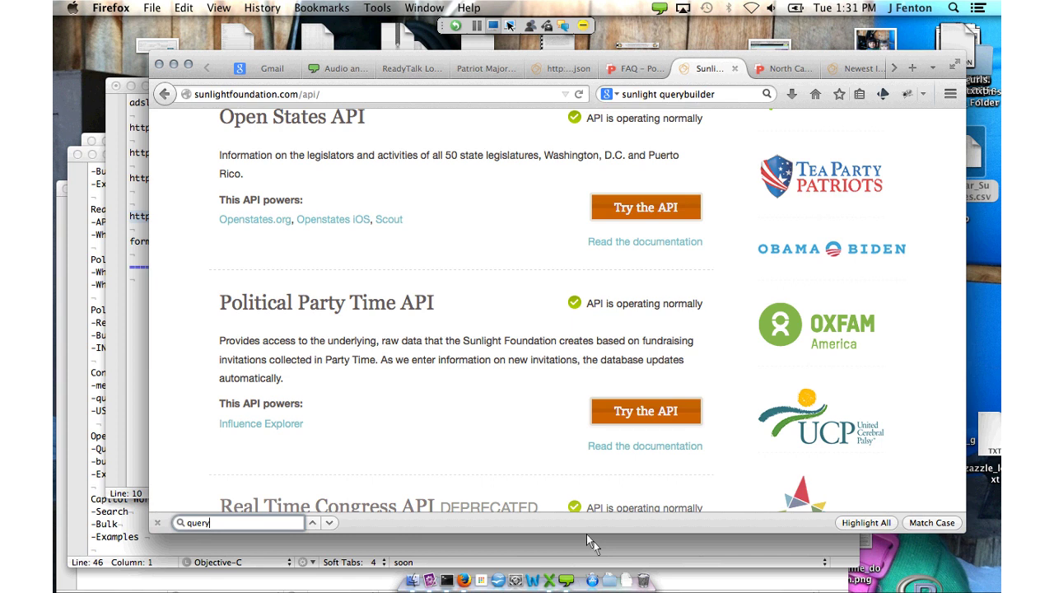
Open the Political Party Time query builder and enter the API key
{"action": "left_click", "coordinate": [646, 411]}
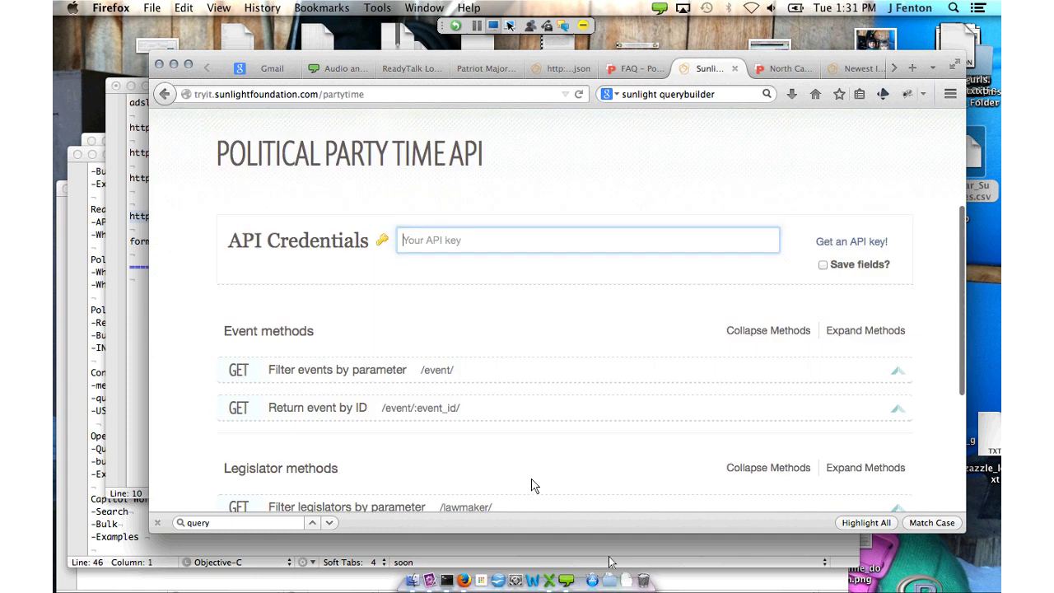
{"action": "type", "text": "sunlight"}
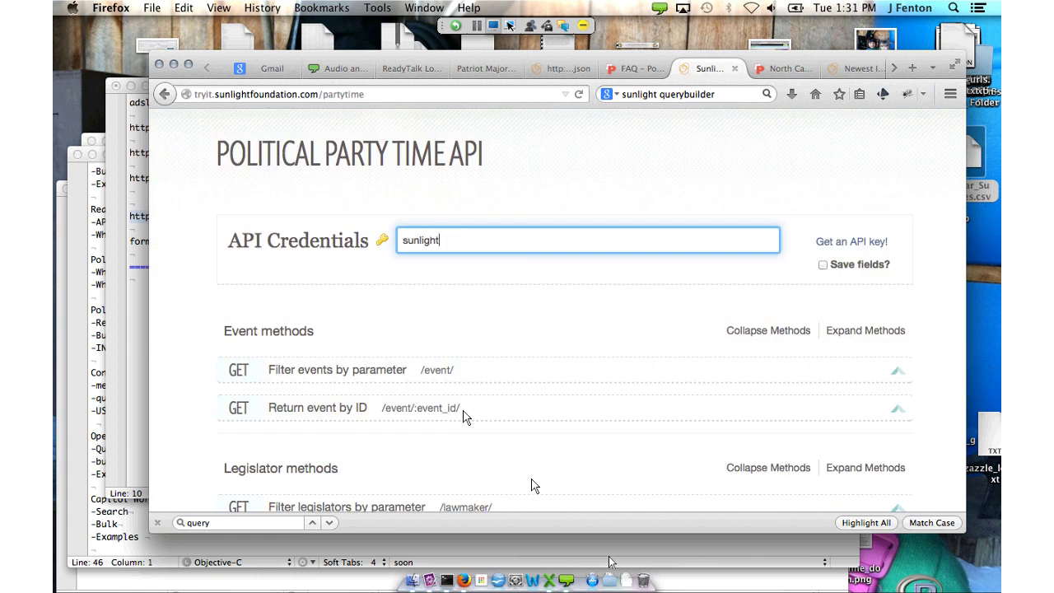
{"action": "type", "text": "9"}
{"action": "scroll", "coordinate": [489, 441], "scroll_direction": "down", "scroll_amount": 5}
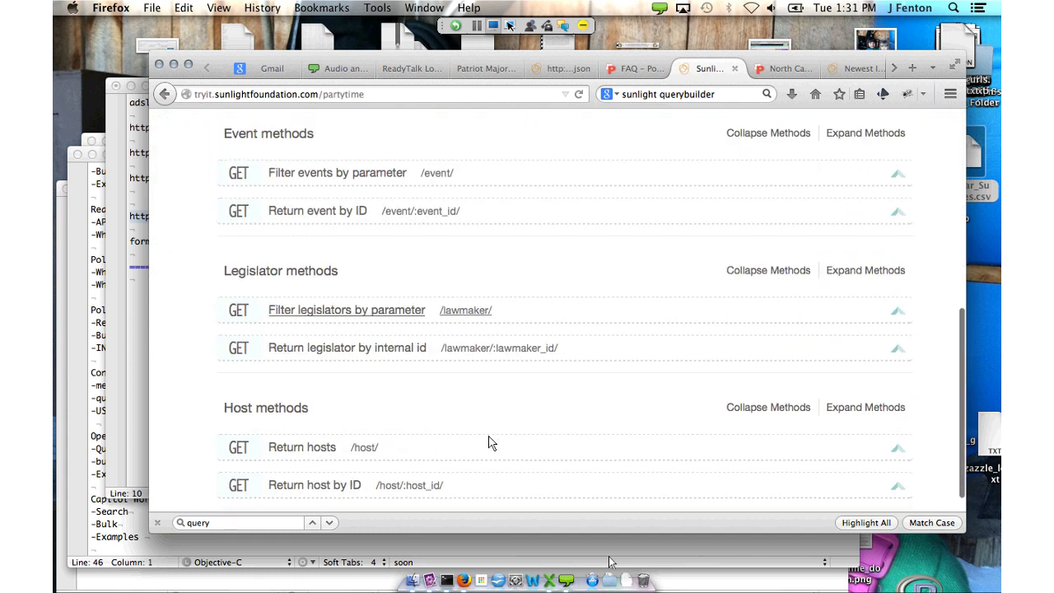
{"action": "scroll", "coordinate": [486, 438], "scroll_direction": "up", "scroll_amount": 3}
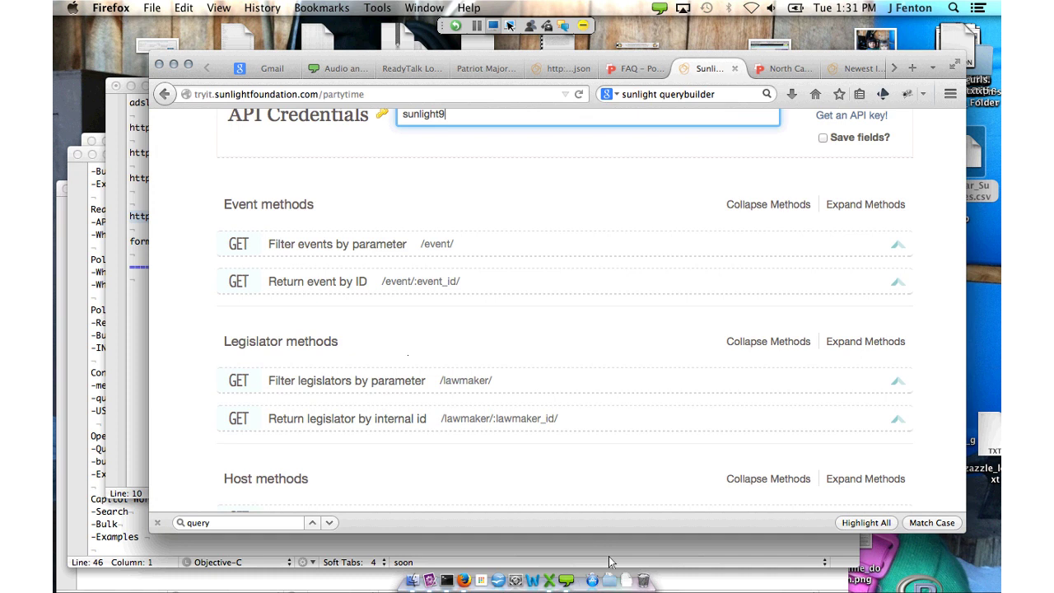
Expand the Filter legislators by parameter method and focus its crp_id field
{"action": "key", "text": "Tab"}
{"action": "key", "text": "Return"}
{"action": "key", "text": "Return"}
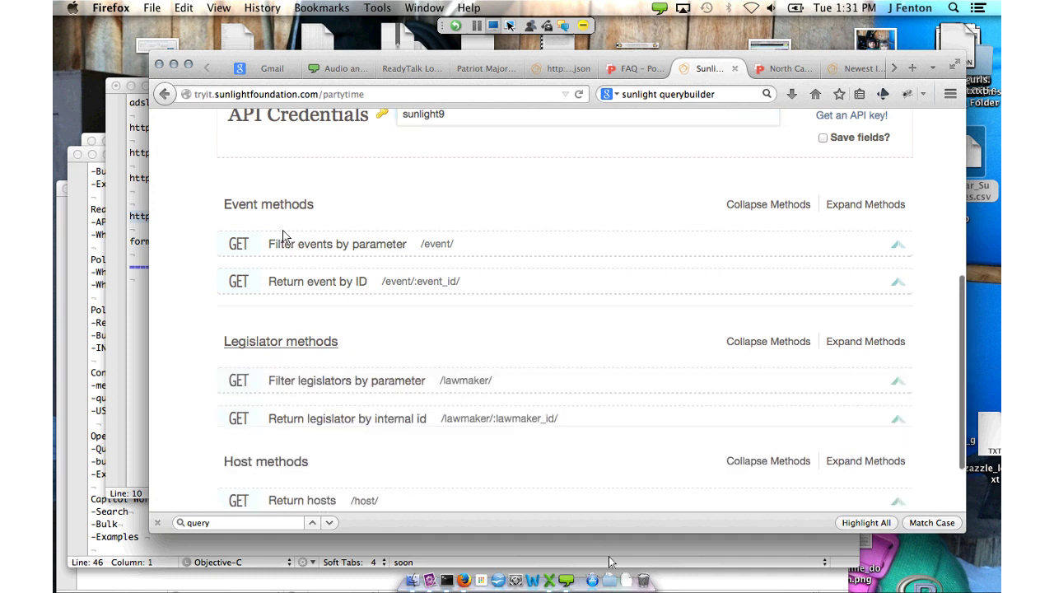
{"action": "key", "text": "Tab"}
{"action": "key", "text": "Return"}
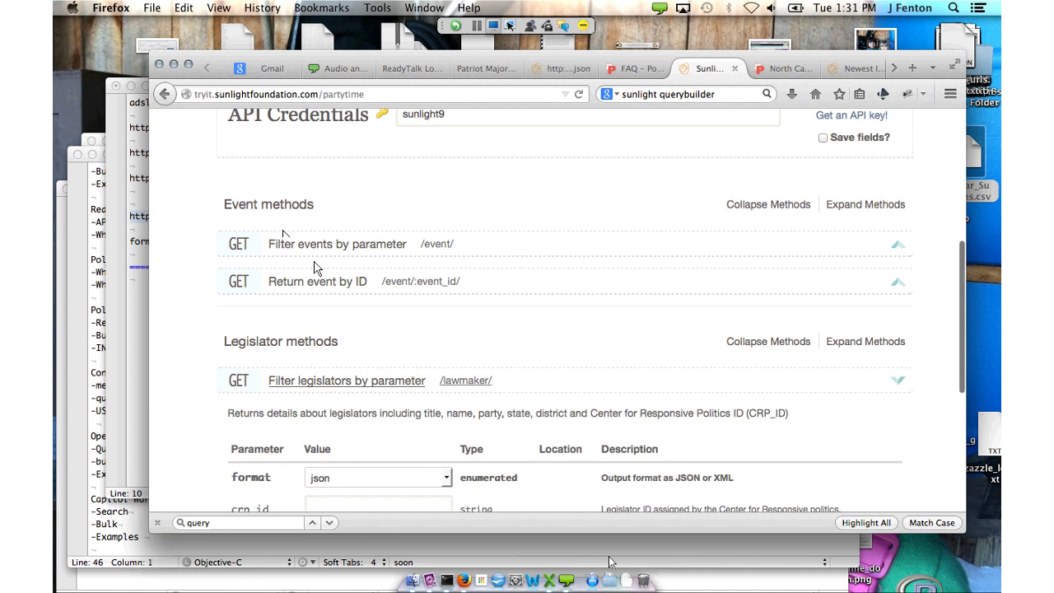
{"action": "scroll", "coordinate": [386, 333], "scroll_direction": "down", "scroll_amount": 3}
{"action": "key", "text": "Tab"}
{"action": "key", "text": "Tab"}
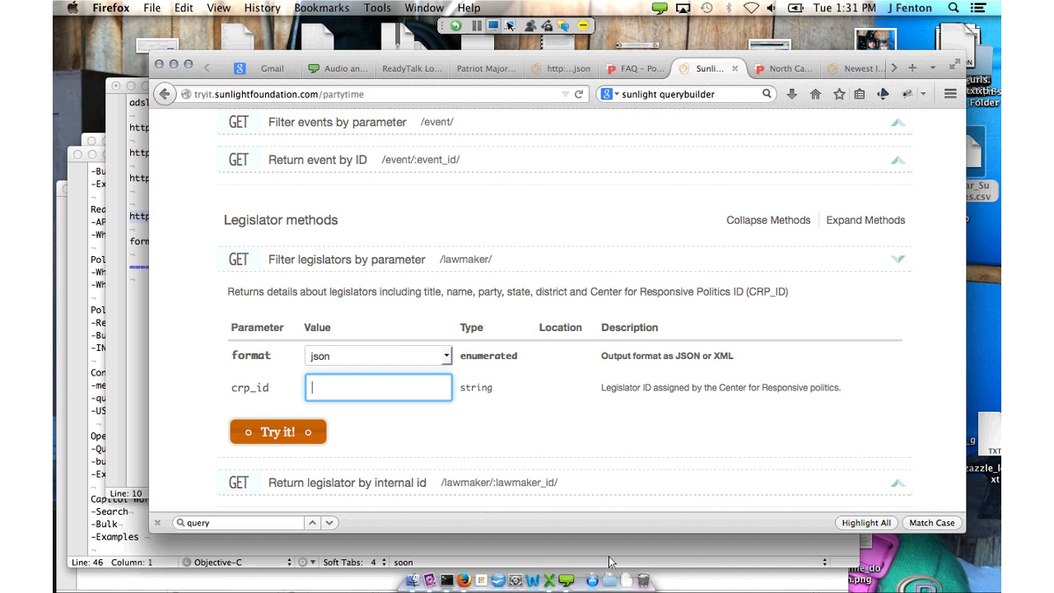
{"action": "key", "text": "ctrl+Tab"}
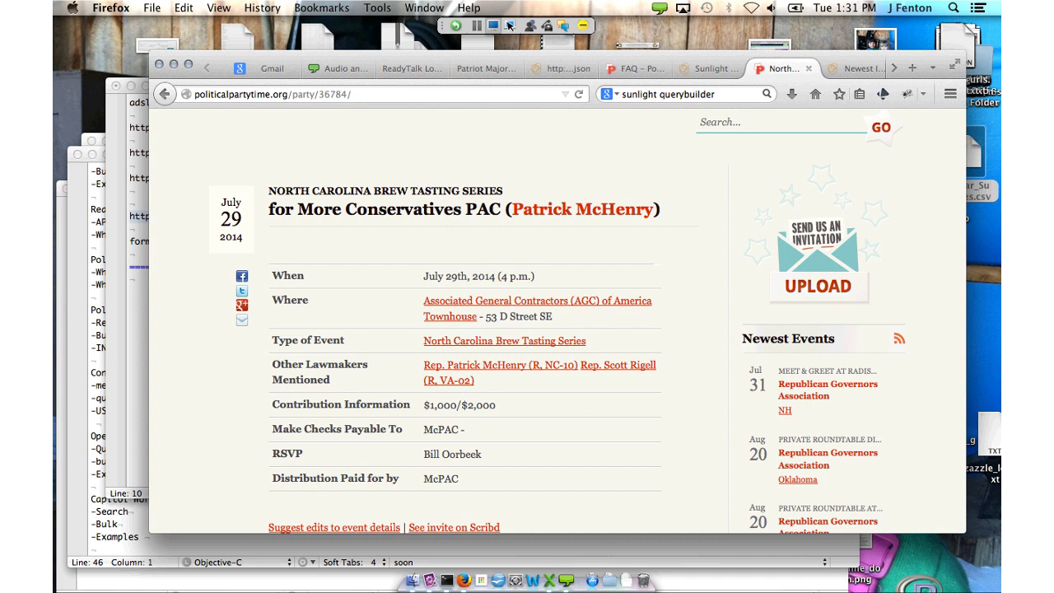
Open the first lawmaker's fundraiser search results, then the beneficiary committee's page
{"action": "key", "text": "Tab"}
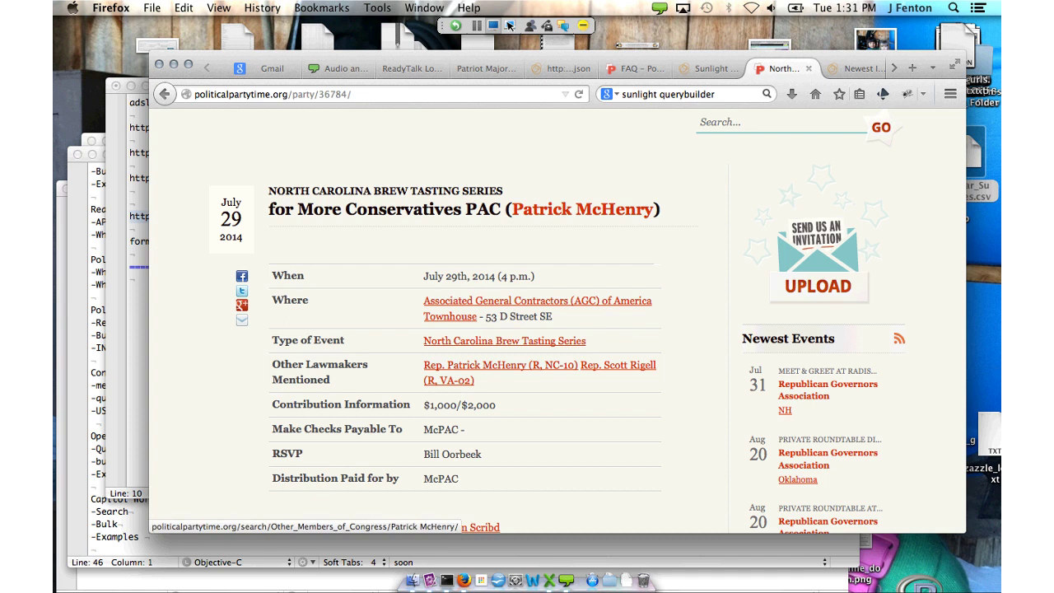
{"action": "key", "text": "Tab"}
{"action": "key", "text": "shift+Tab"}
{"action": "key", "text": "Return"}
{"action": "scroll", "coordinate": [551, 504], "scroll_direction": "down", "scroll_amount": 10}
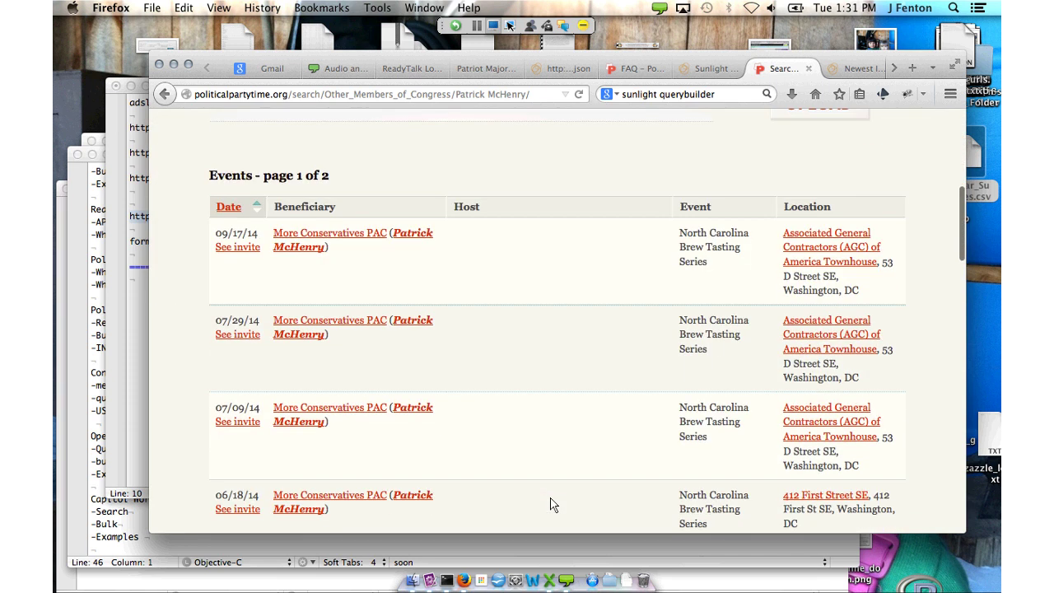
{"action": "left_click", "coordinate": [414, 365]}
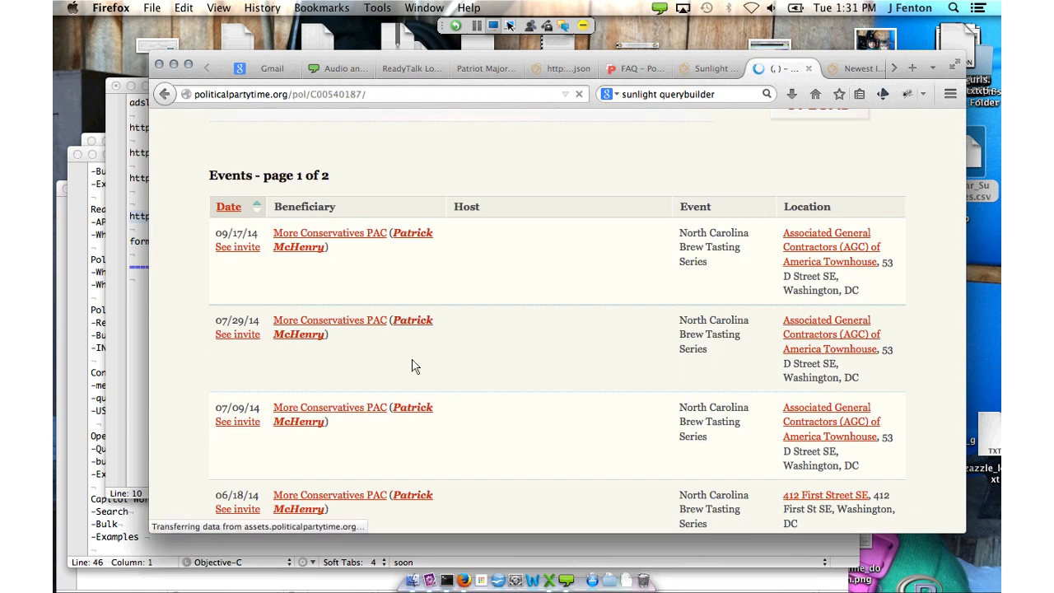
Browse the committee page, then return to the DATA/API page
{"action": "scroll", "coordinate": [382, 334], "scroll_direction": "down", "scroll_amount": 3}
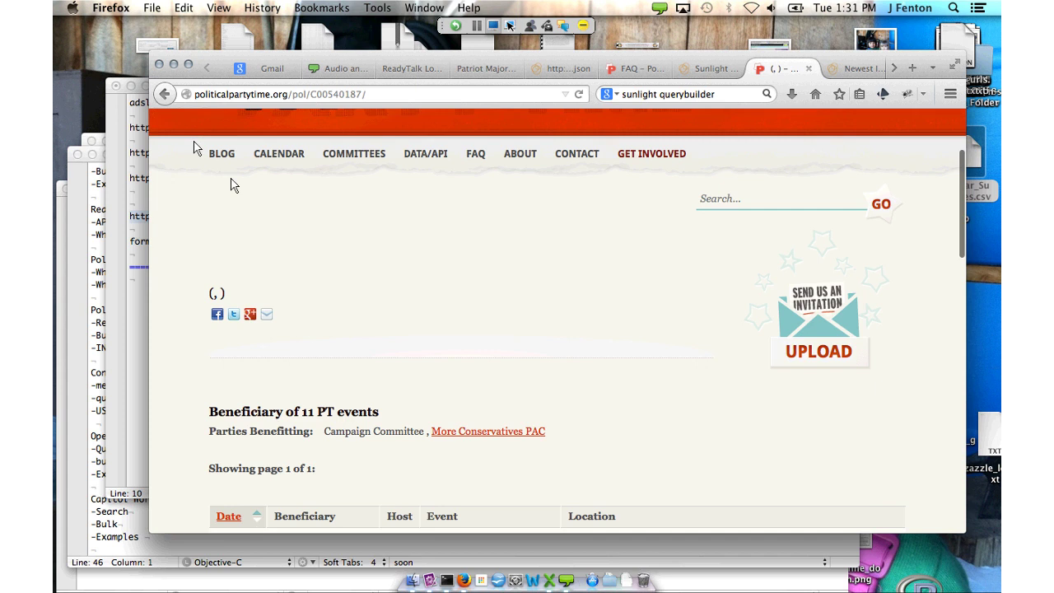
{"action": "scroll", "coordinate": [194, 143], "scroll_direction": "down", "scroll_amount": 4}
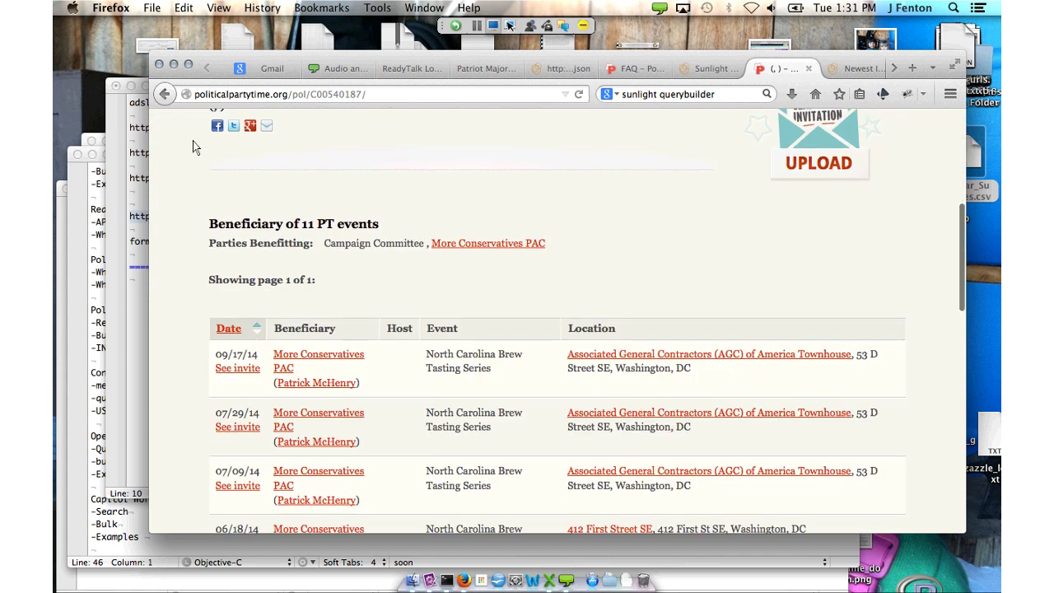
{"action": "scroll", "coordinate": [193, 146], "scroll_direction": "up", "scroll_amount": 2}
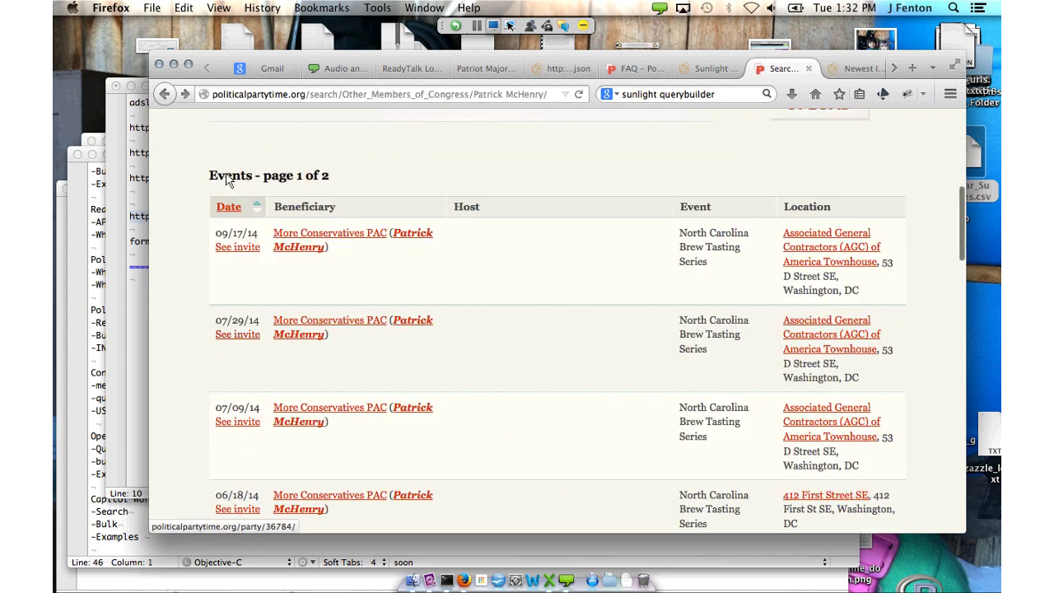
{"action": "scroll", "coordinate": [229, 180], "scroll_direction": "down", "scroll_amount": 4}
{"action": "scroll", "coordinate": [229, 180], "scroll_direction": "down", "scroll_amount": 5}
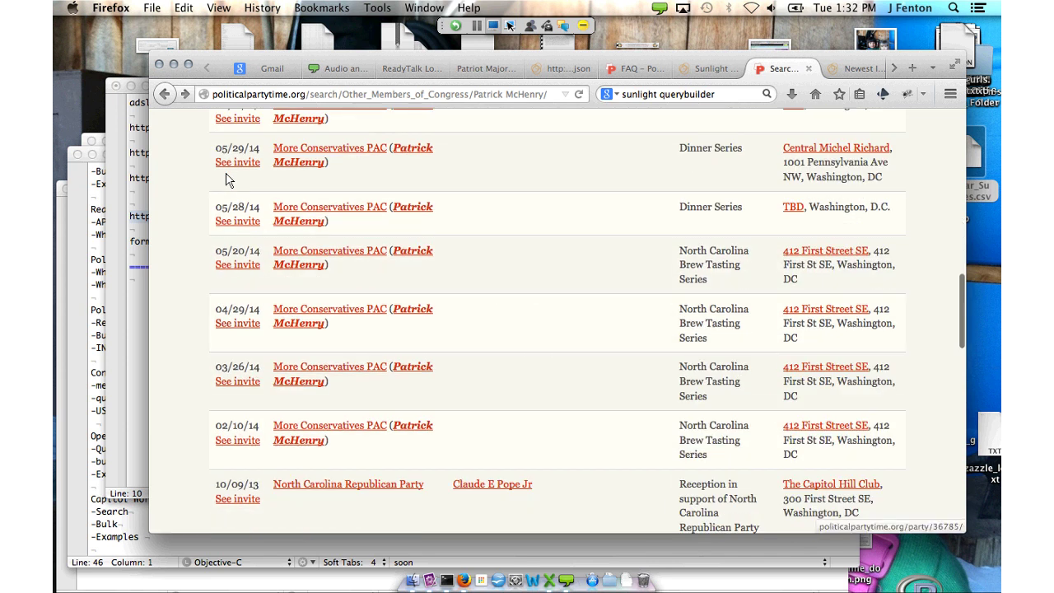
{"action": "scroll", "coordinate": [291, 244], "scroll_direction": "up", "scroll_amount": 10}
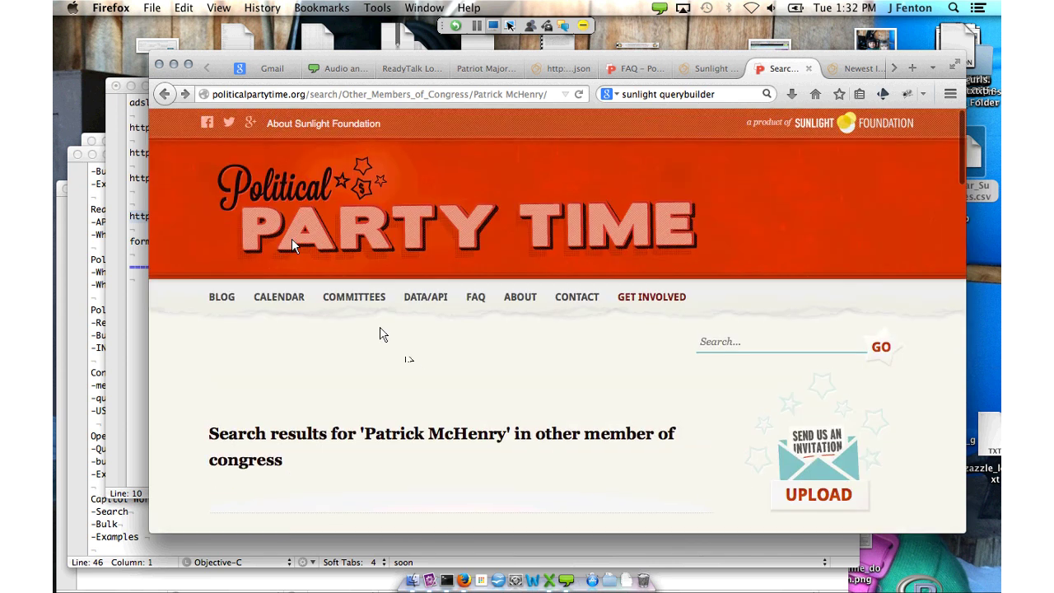
{"action": "left_click", "coordinate": [426, 296]}
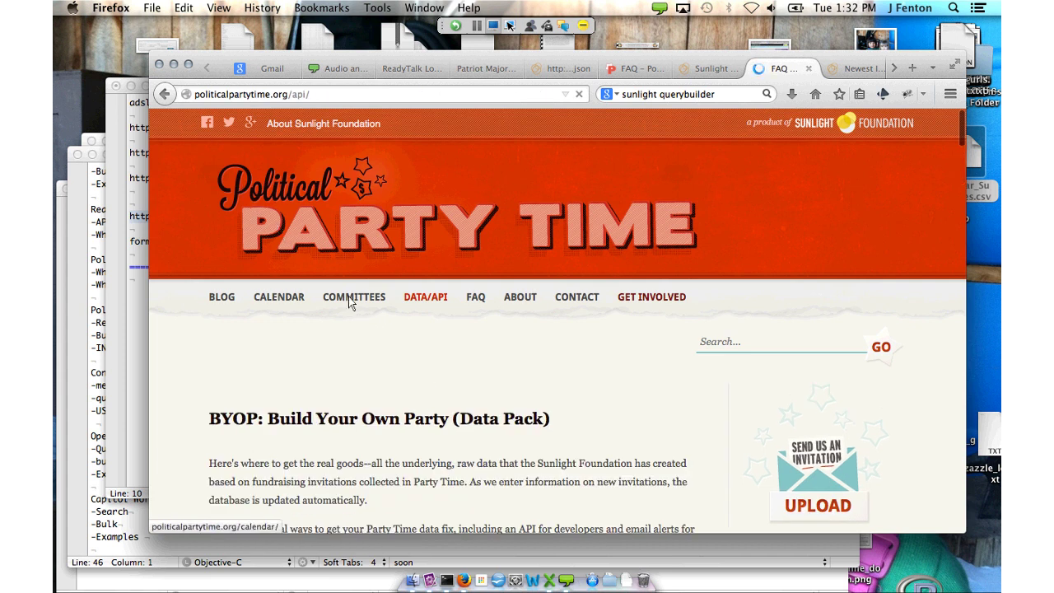
Open the July 30, 2014 luncheon event, then Rep. Gary Peters' profile page
{"action": "scroll", "coordinate": [348, 300], "scroll_direction": "down", "scroll_amount": 5}
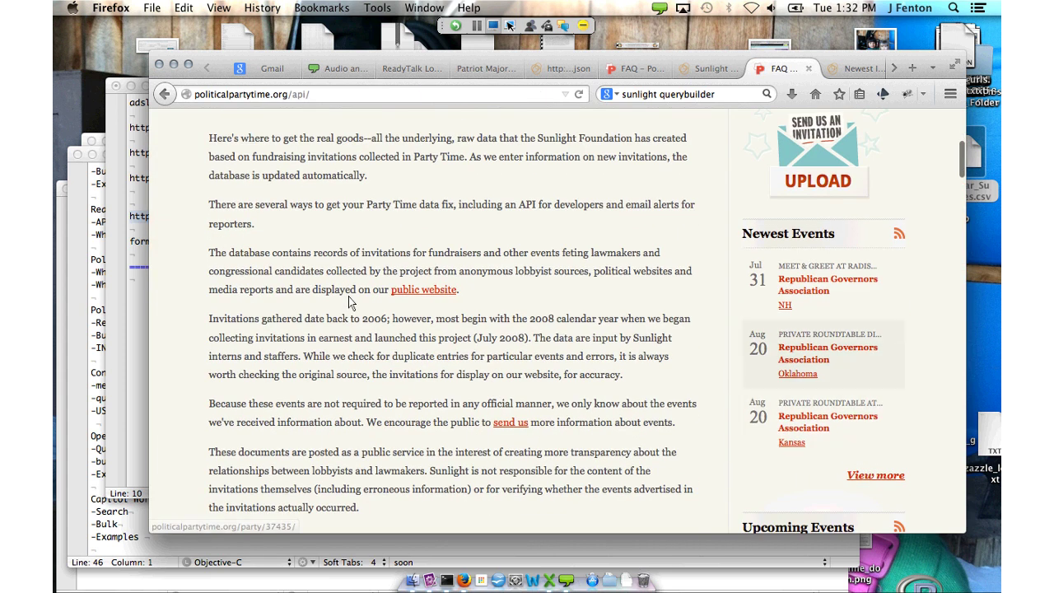
{"action": "scroll", "coordinate": [348, 302], "scroll_direction": "down", "scroll_amount": 5}
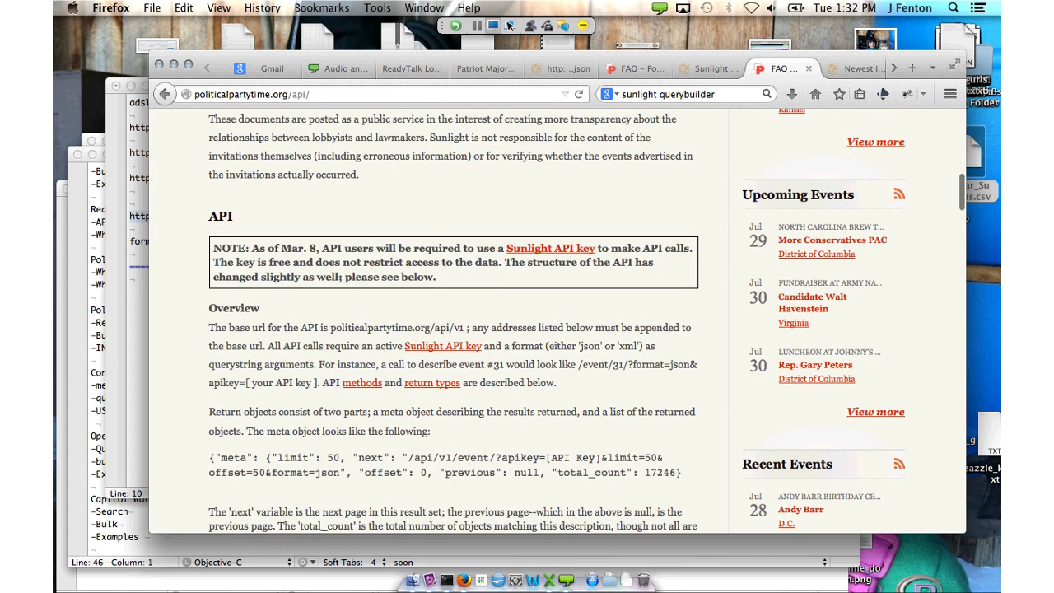
{"action": "left_click", "coordinate": [809, 365]}
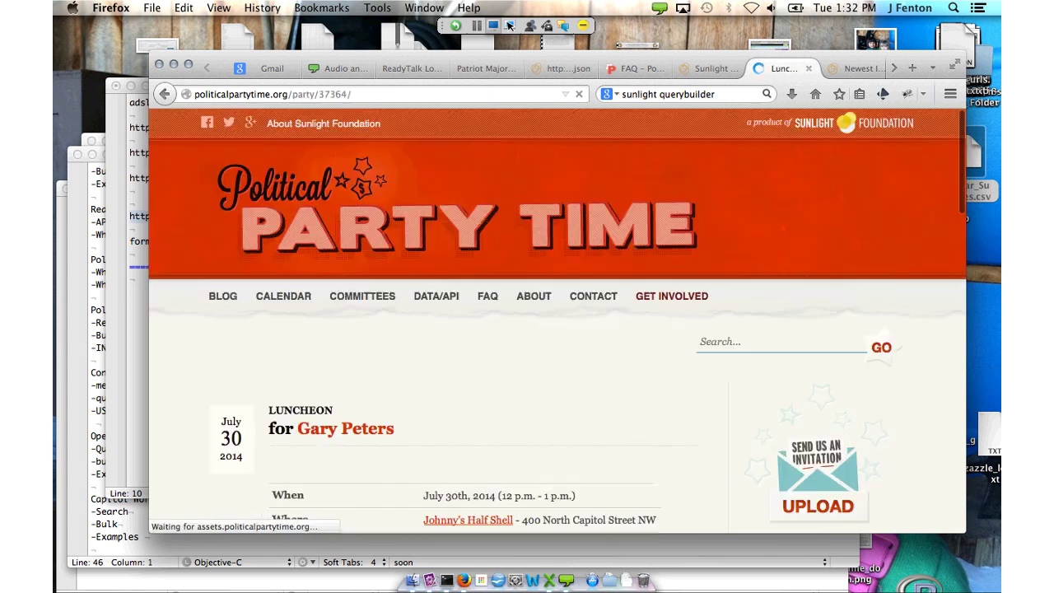
{"action": "scroll", "coordinate": [579, 522], "scroll_direction": "down", "scroll_amount": 3}
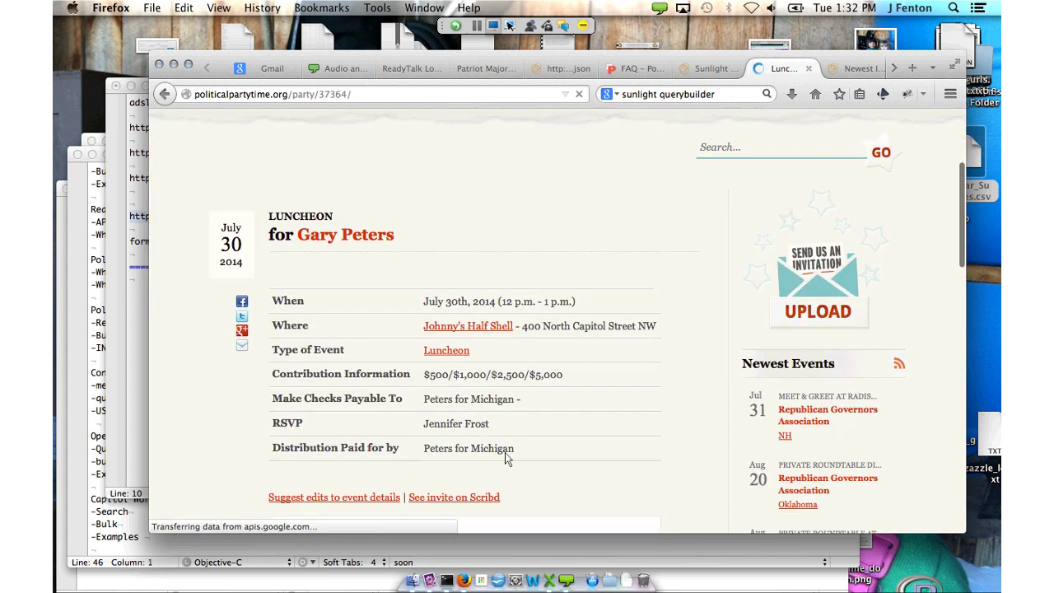
{"action": "scroll", "coordinate": [504, 457], "scroll_direction": "down", "scroll_amount": 3}
{"action": "scroll", "coordinate": [370, 322], "scroll_direction": "up", "scroll_amount": 2}
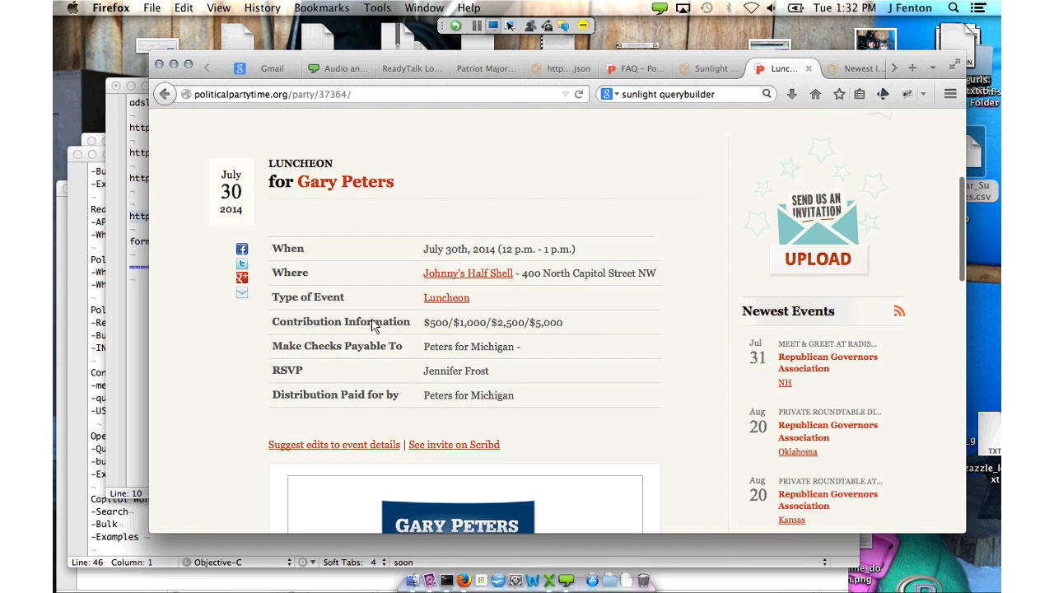
{"action": "left_click", "coordinate": [371, 324]}
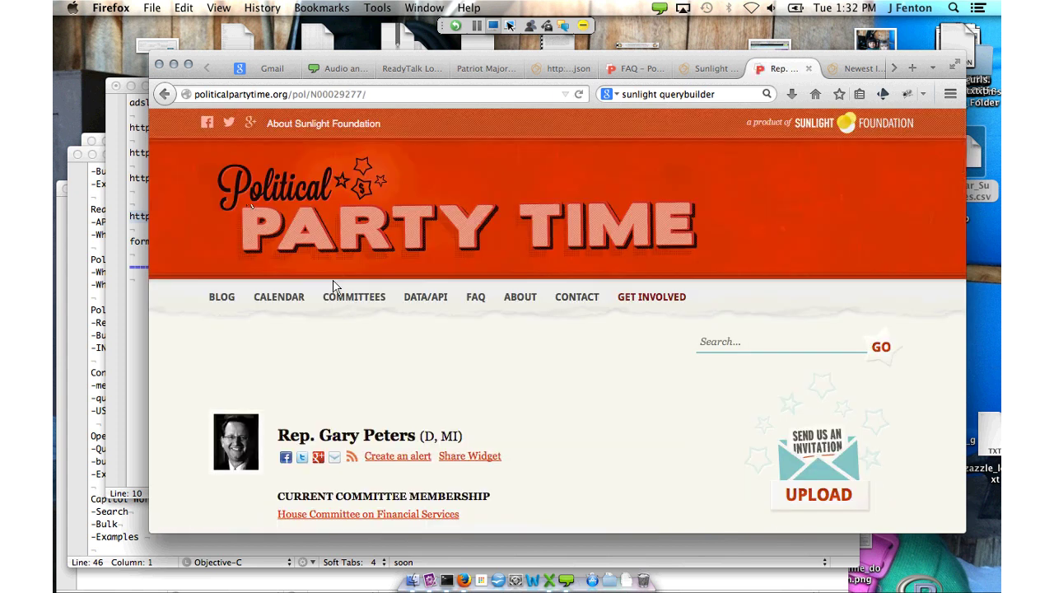
Copy CRP ID N00029277 from the profile's address bar and go back to the query builder tab
{"action": "scroll", "coordinate": [194, 144], "scroll_direction": "down", "scroll_amount": 5}
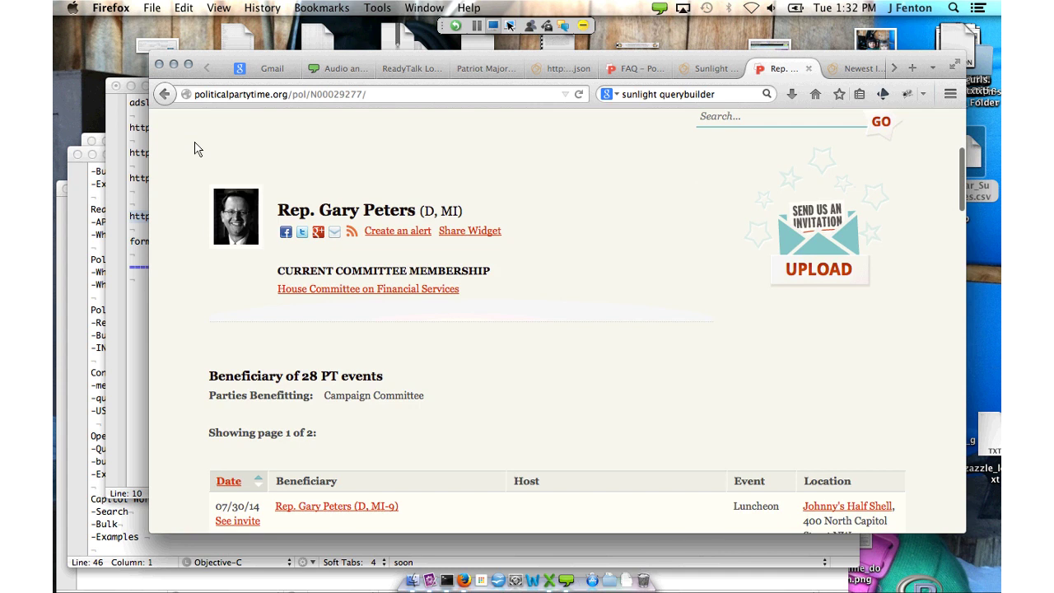
{"action": "scroll", "coordinate": [194, 148], "scroll_direction": "up", "scroll_amount": 2}
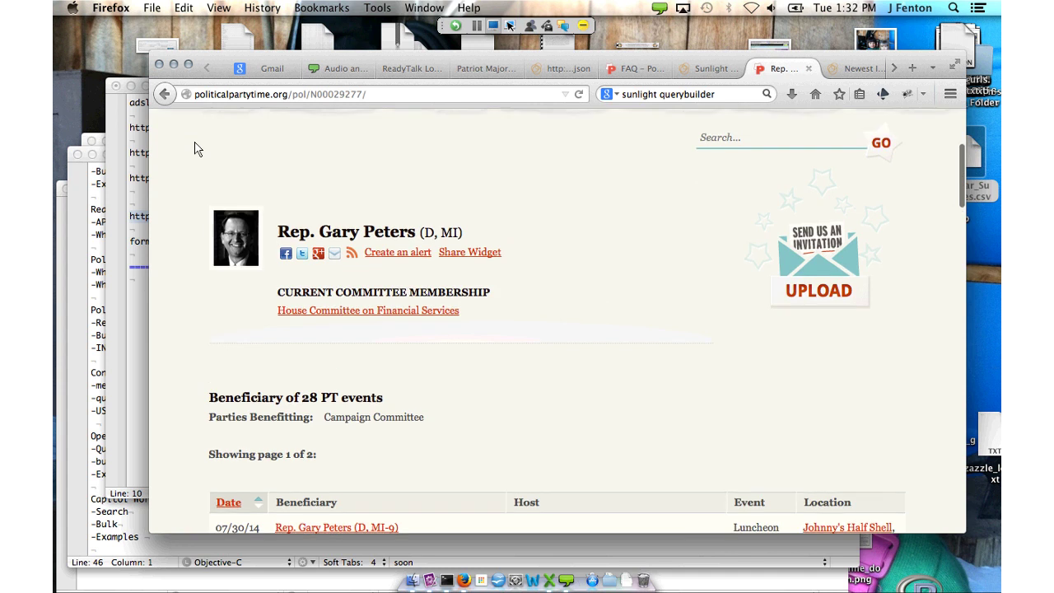
{"action": "double_click", "coordinate": [336, 94]}
{"action": "key", "text": "ctrl+c"}
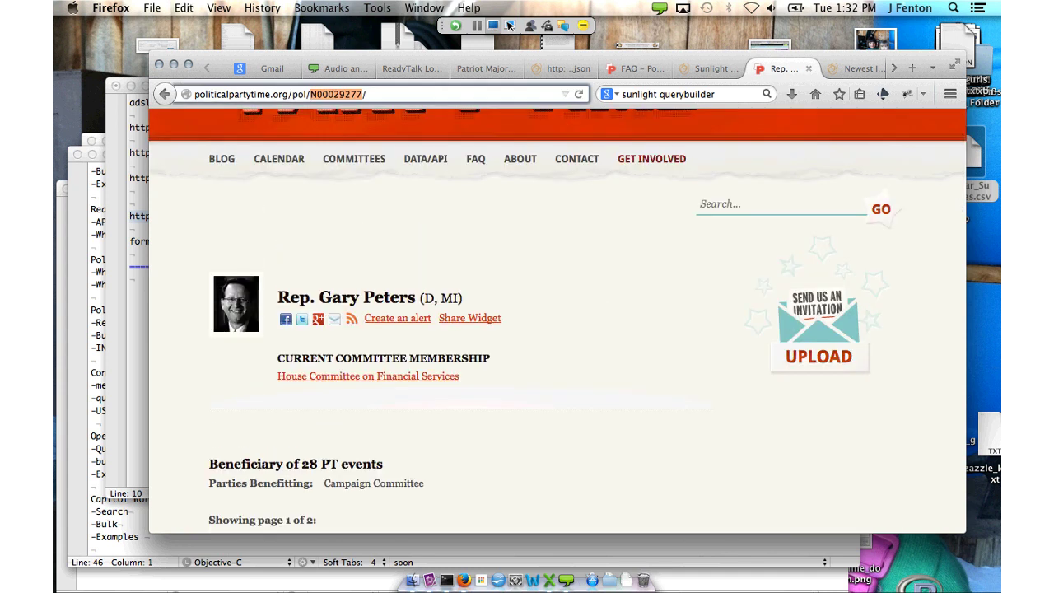
{"action": "key", "text": "ctrl+shift+Tab"}
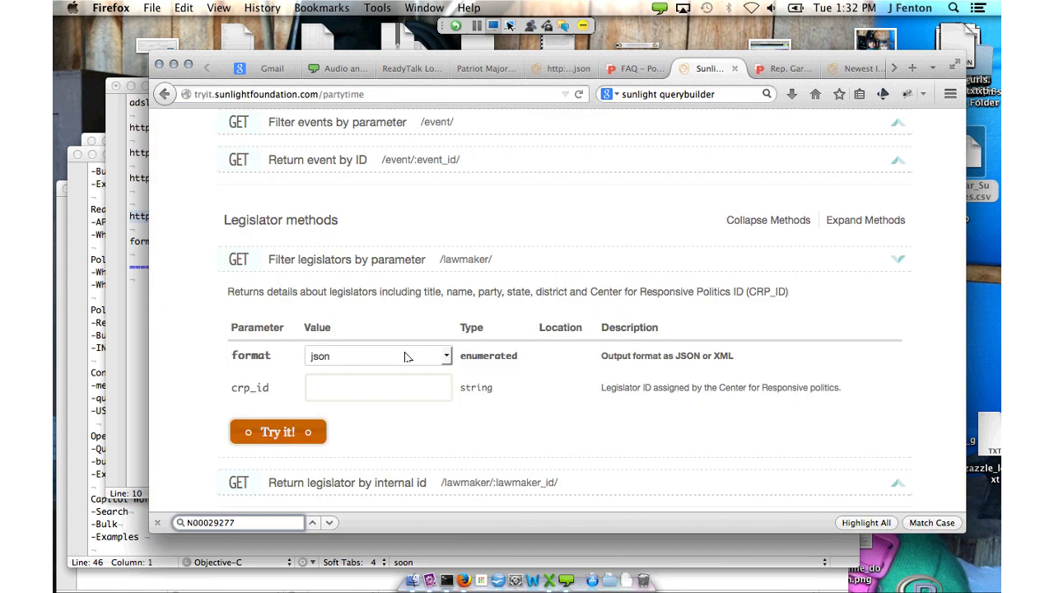
Run the legislator lookup with crp_id N00029277, then return to the Political Ad Sleuth JSON tab
{"action": "left_click", "coordinate": [378, 387]}
{"action": "key", "text": "ctrl+v"}
{"action": "key", "text": "Return"}
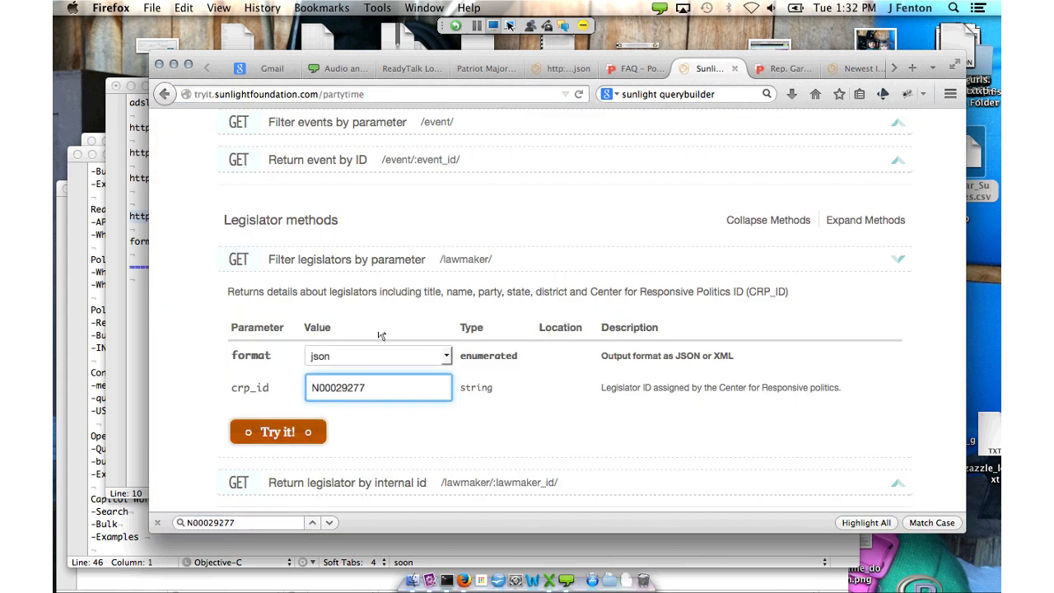
{"action": "scroll", "coordinate": [285, 239], "scroll_direction": "down", "scroll_amount": 8}
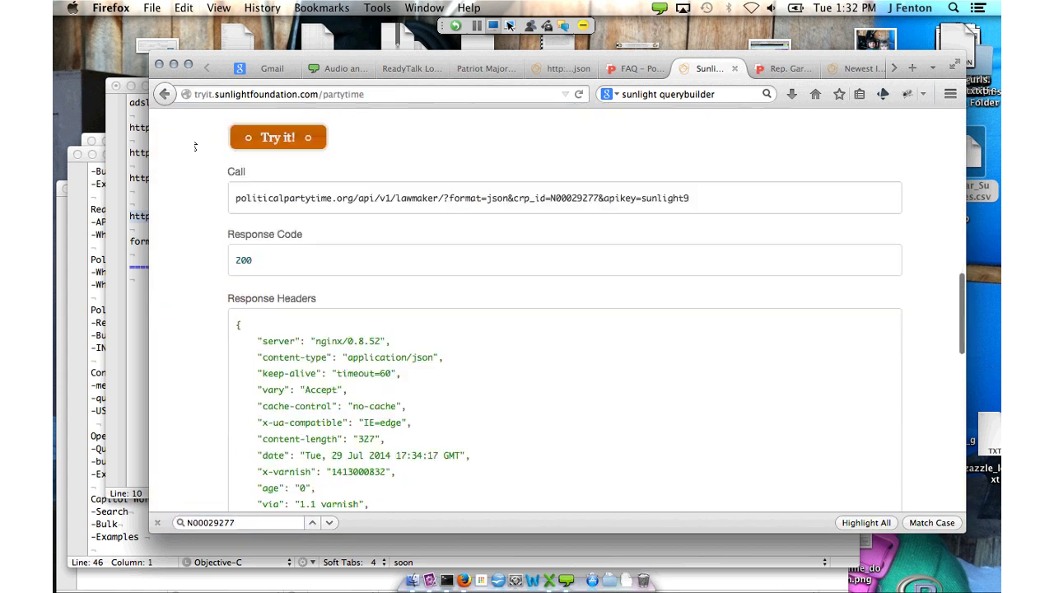
{"action": "scroll", "coordinate": [195, 146], "scroll_direction": "down", "scroll_amount": 11}
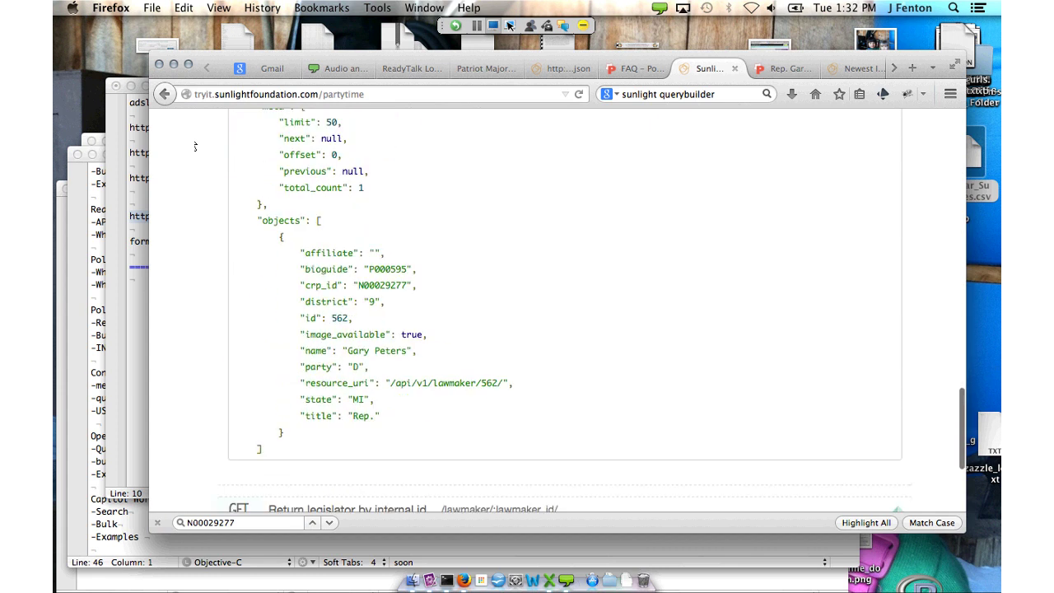
{"action": "scroll", "coordinate": [195, 147], "scroll_direction": "up", "scroll_amount": 4}
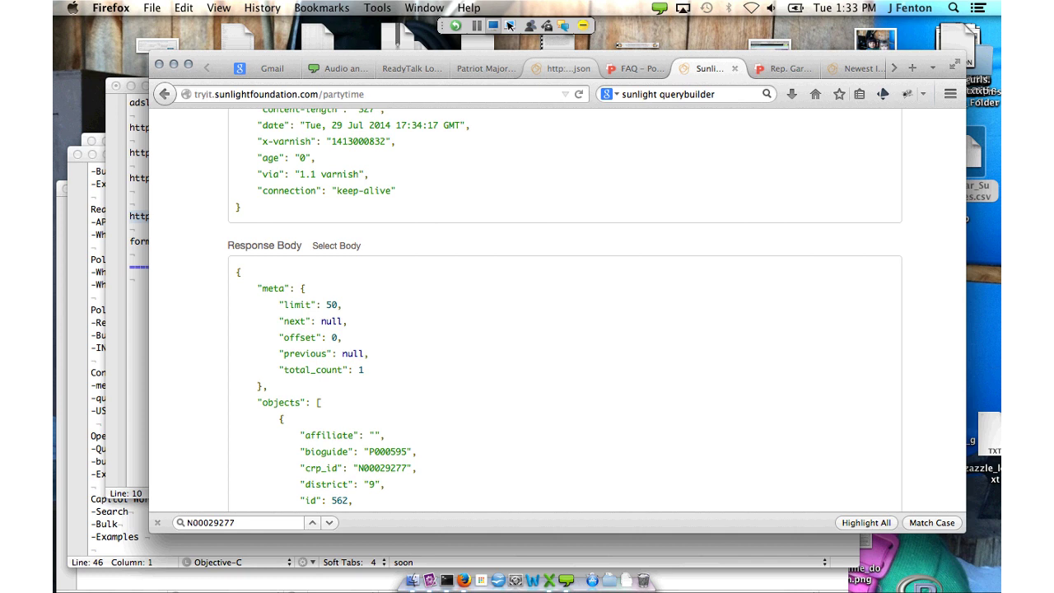
{"action": "key", "text": "ctrl+shift+Tab"}
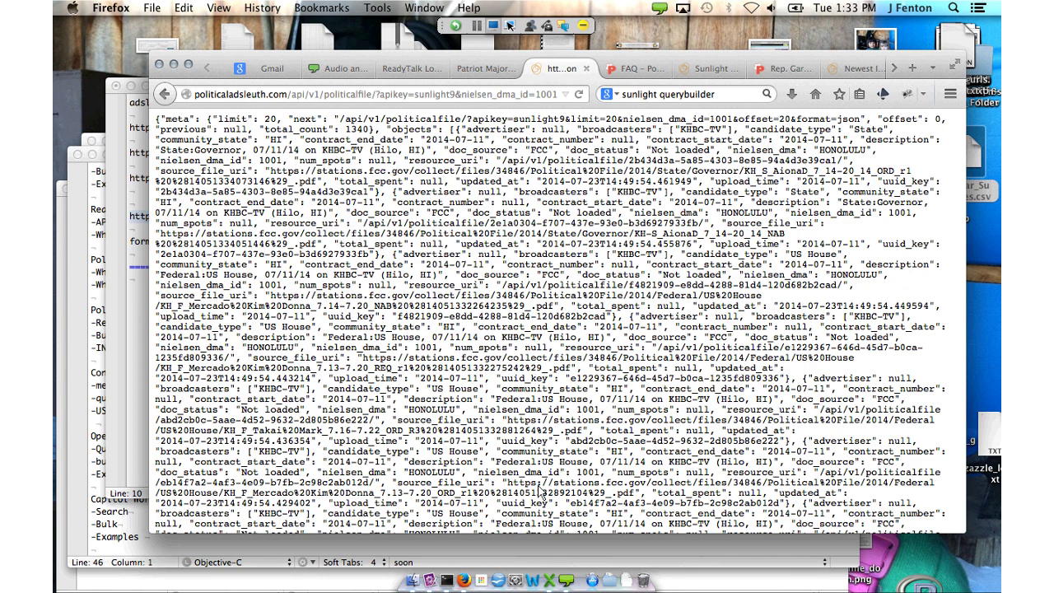
Switch screen sharing to the desktop showing the Sunlight Data Services API page
{"action": "left_click", "coordinate": [508, 25]}
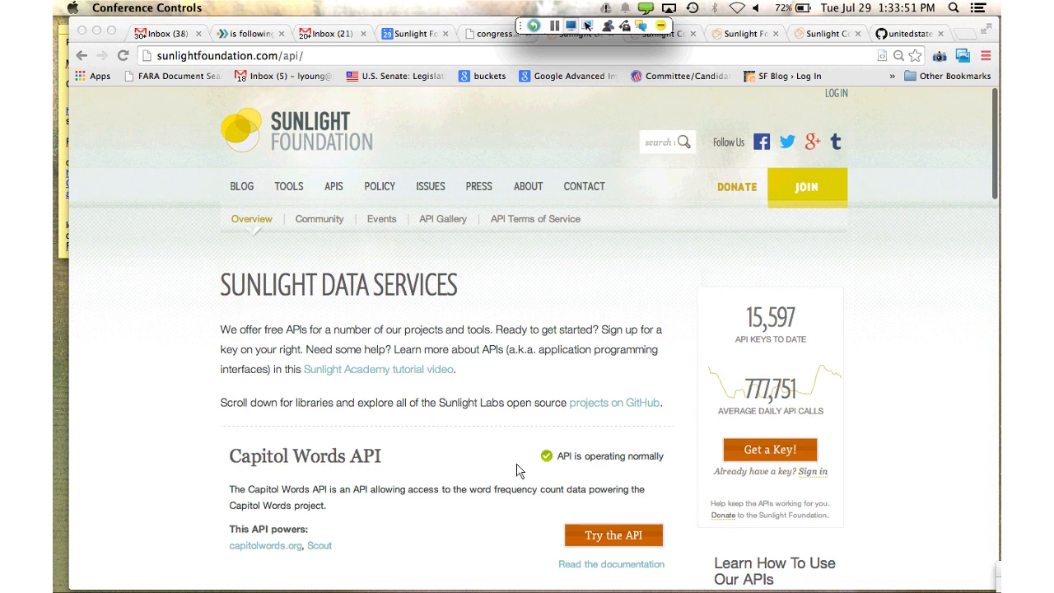
{"action": "scroll", "coordinate": [517, 470], "scroll_direction": "down", "scroll_amount": 2}
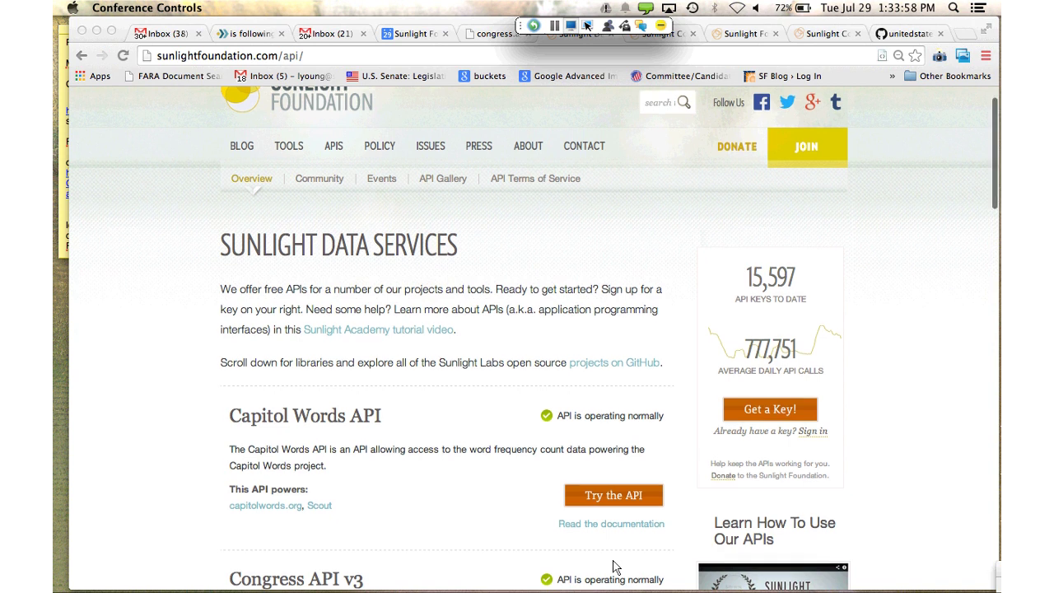
{"action": "scroll", "coordinate": [615, 566], "scroll_direction": "down", "scroll_amount": 5}
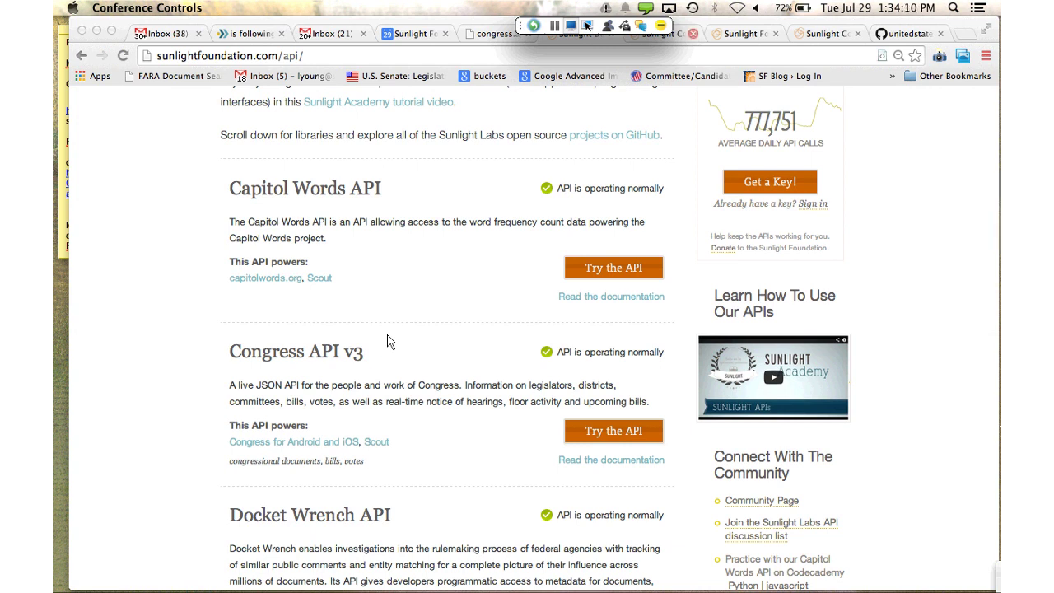
Bring up the Sunlight Congress API docs and view the methods table through the status endpoint
{"action": "left_click", "coordinate": [663, 33]}
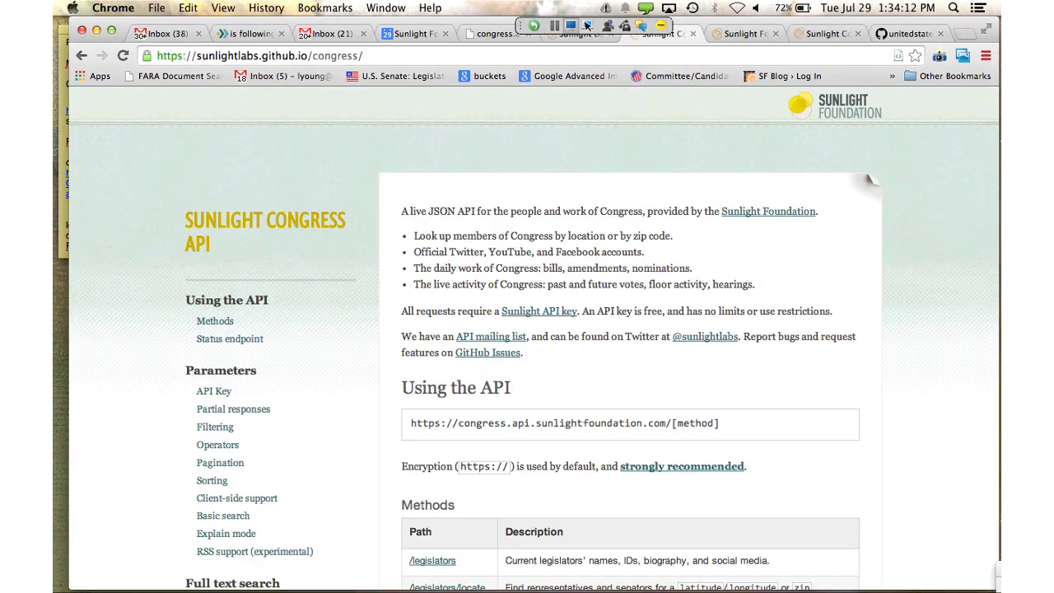
{"action": "scroll", "coordinate": [871, 179], "scroll_direction": "down", "scroll_amount": 5}
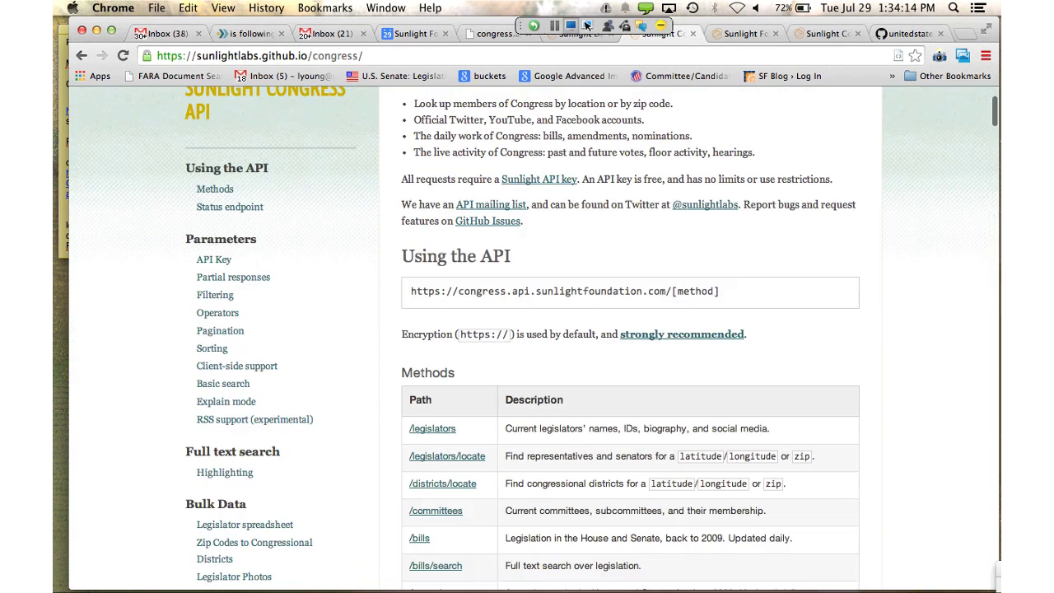
{"action": "scroll", "coordinate": [630, 330], "scroll_direction": "down", "scroll_amount": 2}
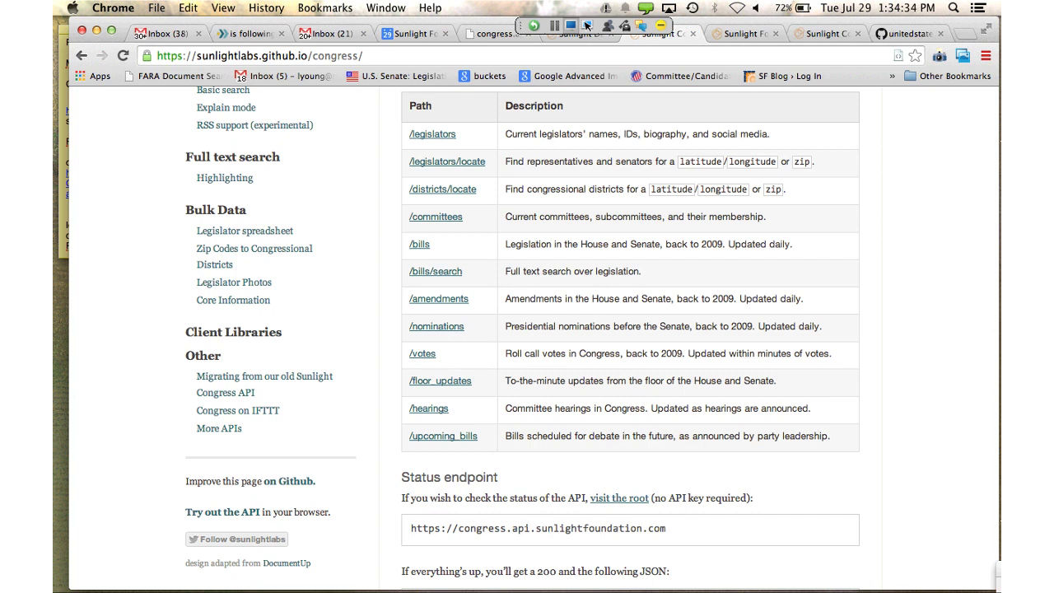
{"action": "scroll", "coordinate": [617, 568], "scroll_direction": "down", "scroll_amount": 2}
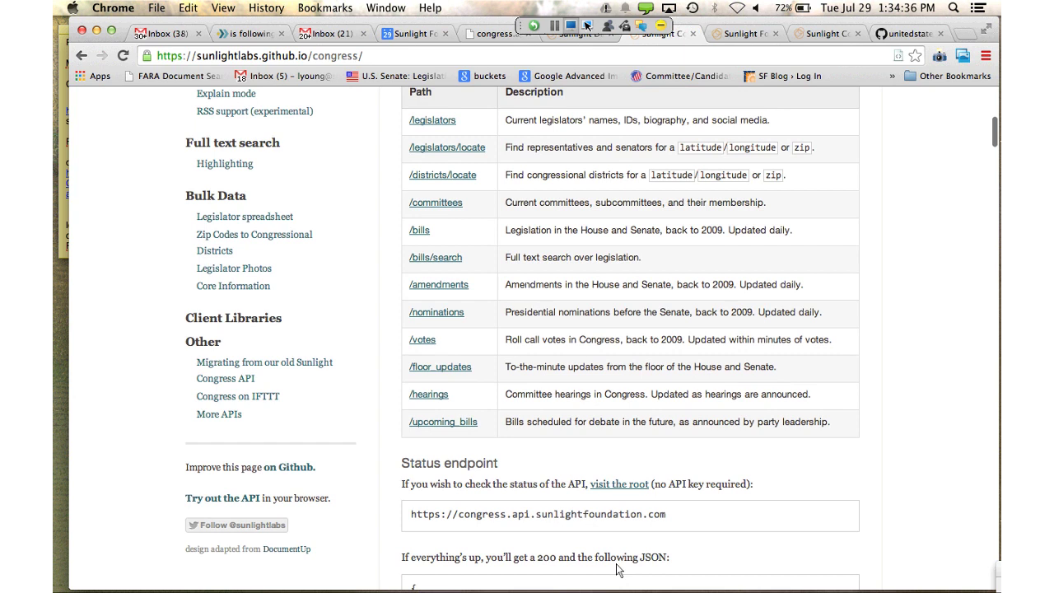
{"action": "scroll", "coordinate": [618, 568], "scroll_direction": "down", "scroll_amount": 1}
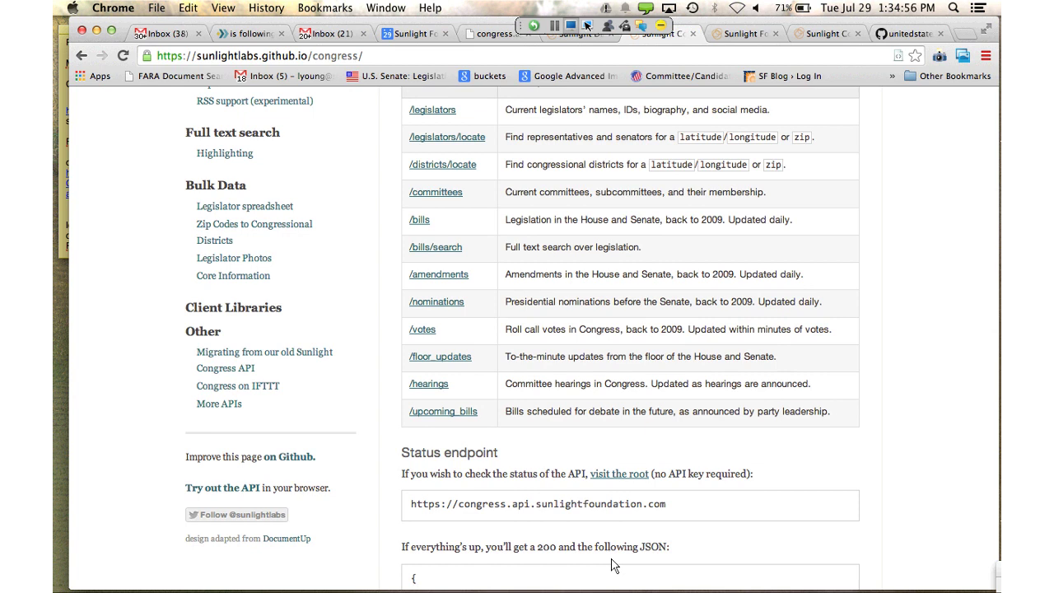
{"action": "scroll", "coordinate": [611, 565], "scroll_direction": "down", "scroll_amount": 3}
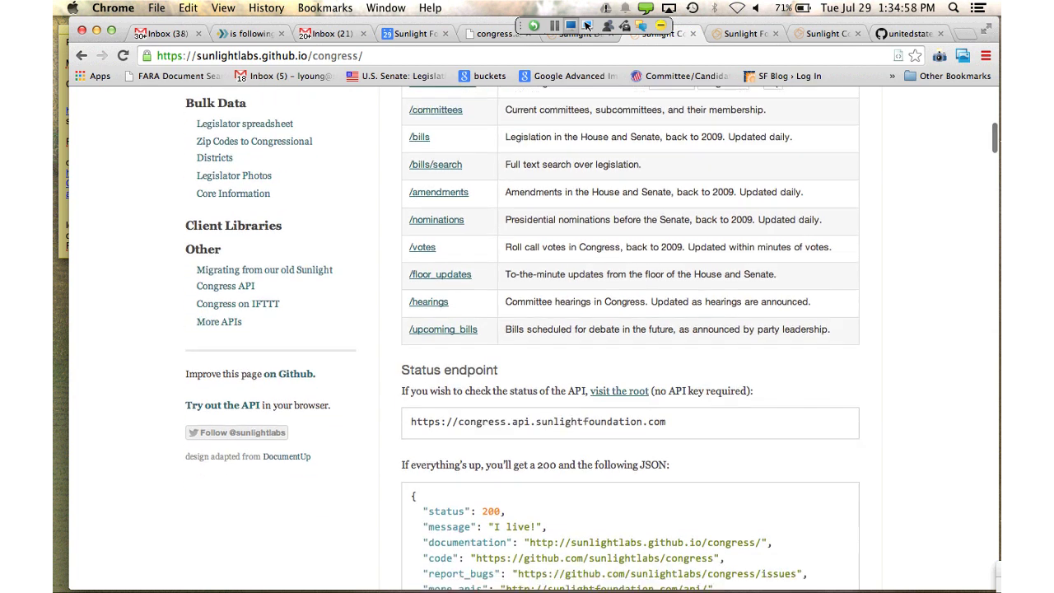
{"action": "scroll", "coordinate": [612, 565], "scroll_direction": "up", "scroll_amount": 2}
{"action": "scroll", "coordinate": [612, 330], "scroll_direction": "up", "scroll_amount": 4}
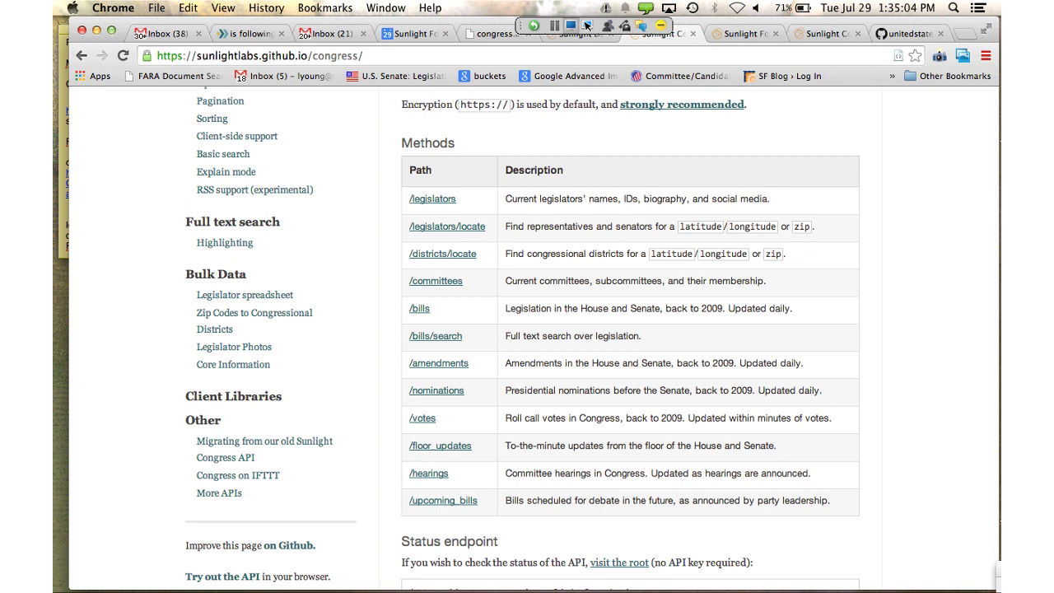
Read the /legislators Fields and Identifiers docs, then go to the query builder's locate form
{"action": "left_click", "coordinate": [432, 198]}
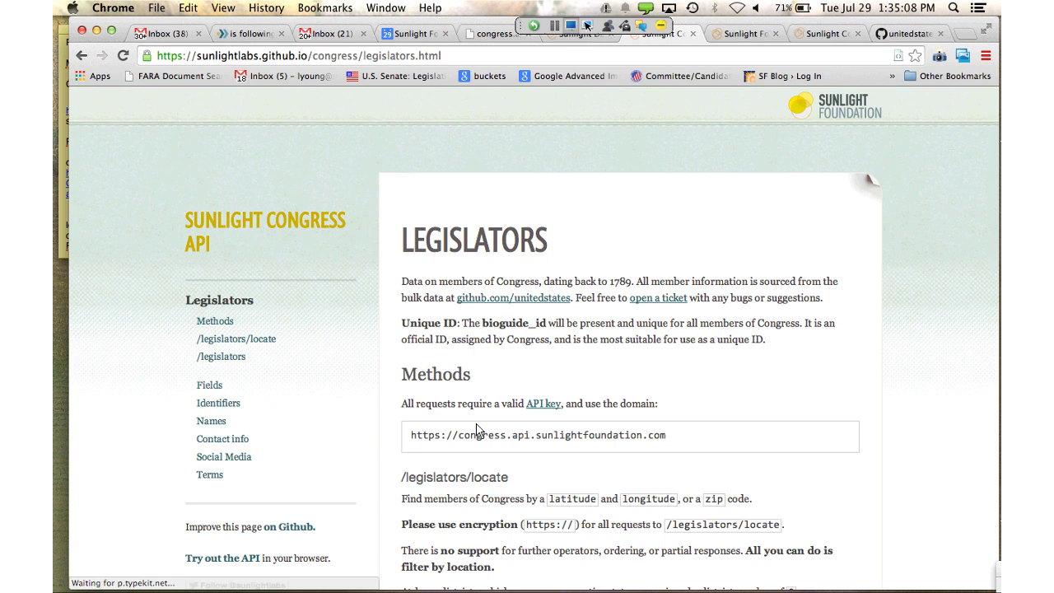
{"action": "scroll", "coordinate": [477, 428], "scroll_direction": "down", "scroll_amount": 5}
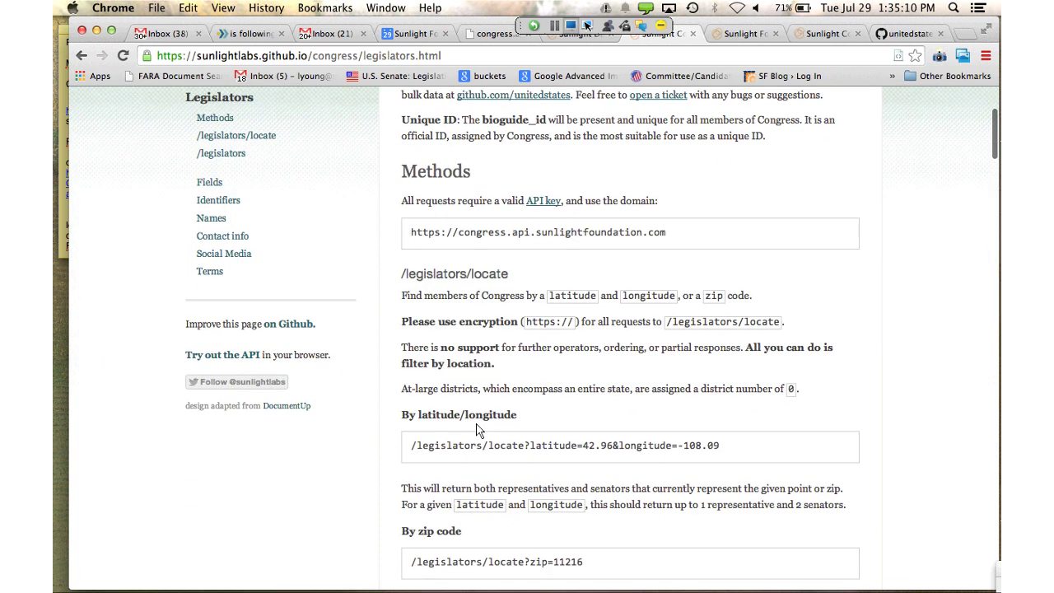
{"action": "scroll", "coordinate": [476, 430], "scroll_direction": "down", "scroll_amount": 8}
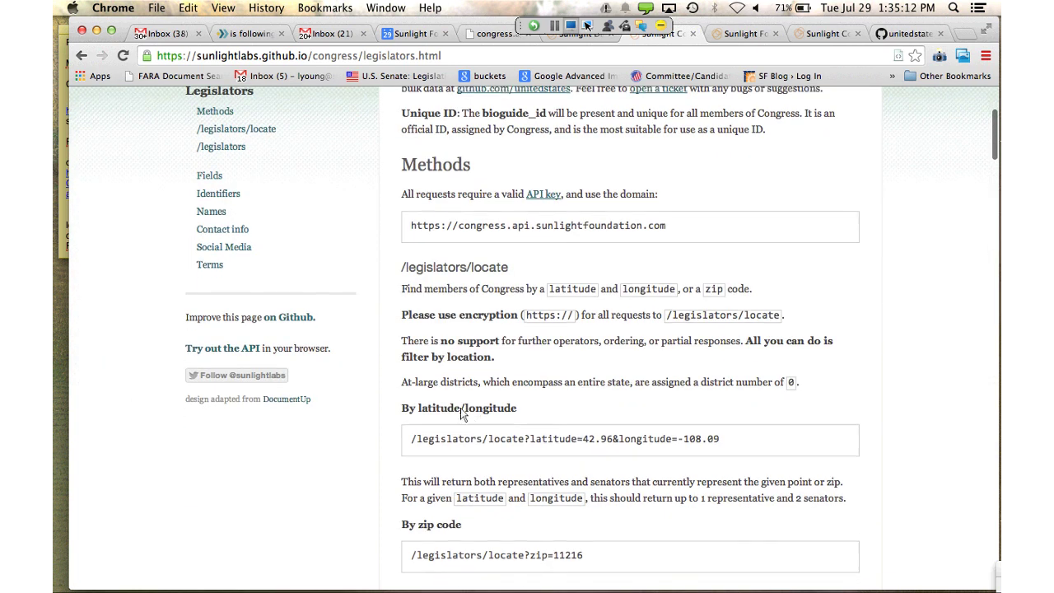
{"action": "scroll", "coordinate": [462, 414], "scroll_direction": "down", "scroll_amount": 20}
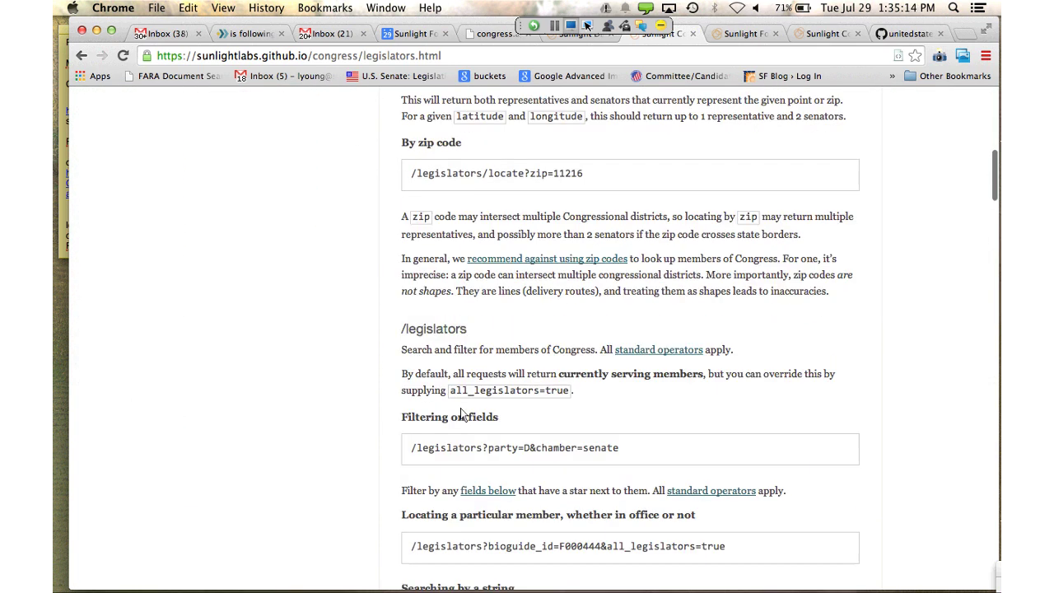
{"action": "scroll", "coordinate": [460, 407], "scroll_direction": "down", "scroll_amount": 15}
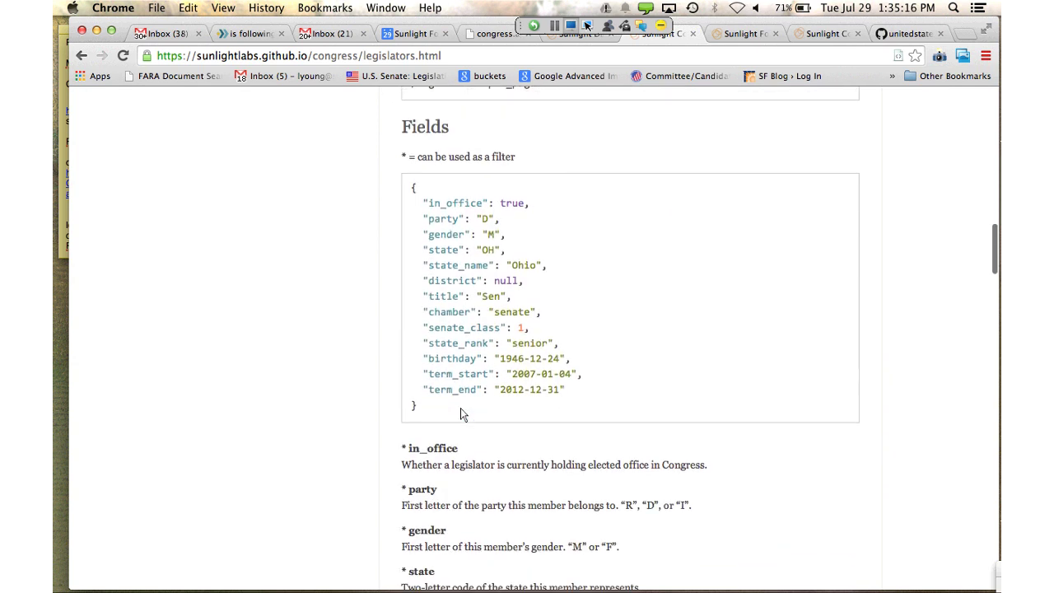
{"action": "scroll", "coordinate": [461, 412], "scroll_direction": "down", "scroll_amount": 12}
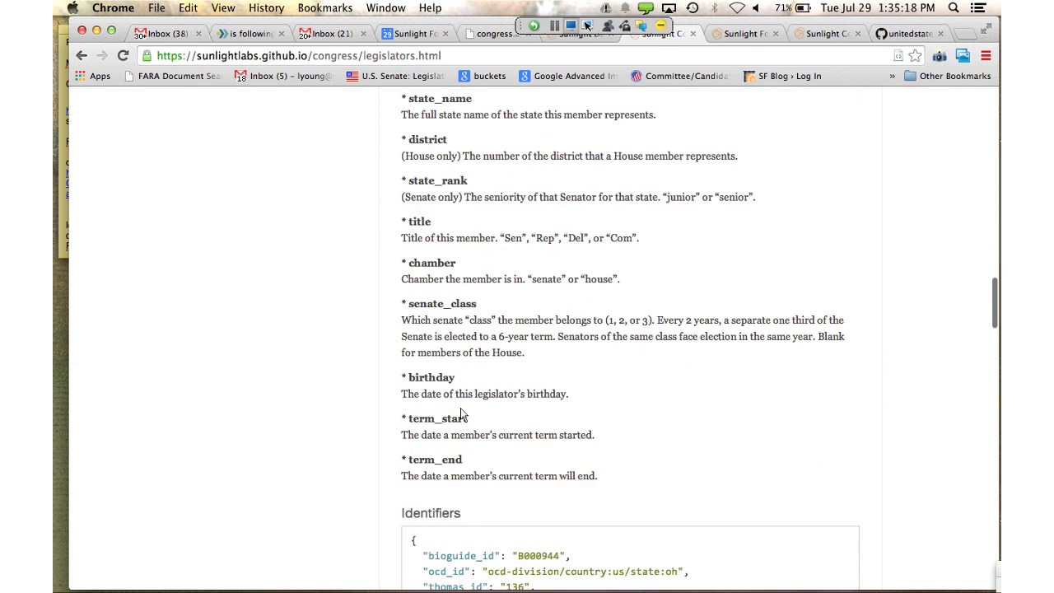
{"action": "scroll", "coordinate": [460, 408], "scroll_direction": "down", "scroll_amount": 13}
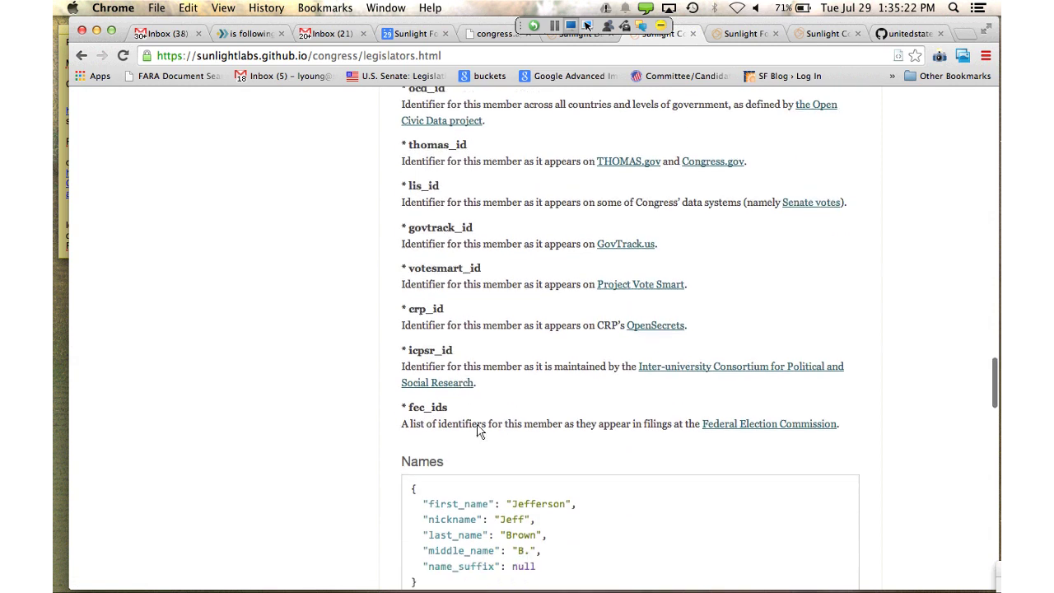
{"action": "left_click", "coordinate": [745, 33]}
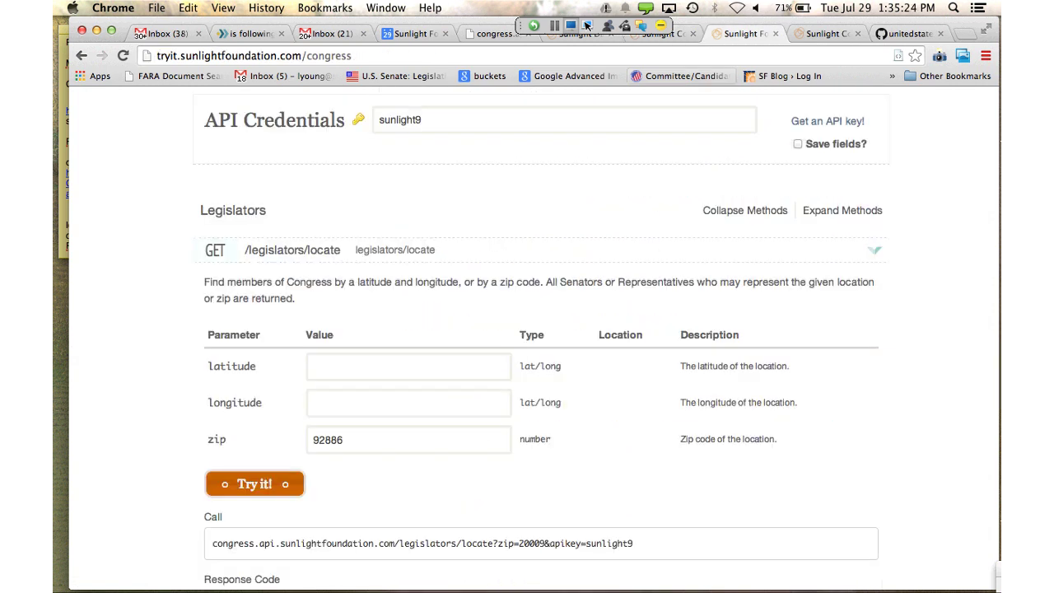
Run the /legislators/locate lookup for zip 92886 and read Royce's record
{"action": "scroll", "coordinate": [542, 340], "scroll_direction": "down", "scroll_amount": 3}
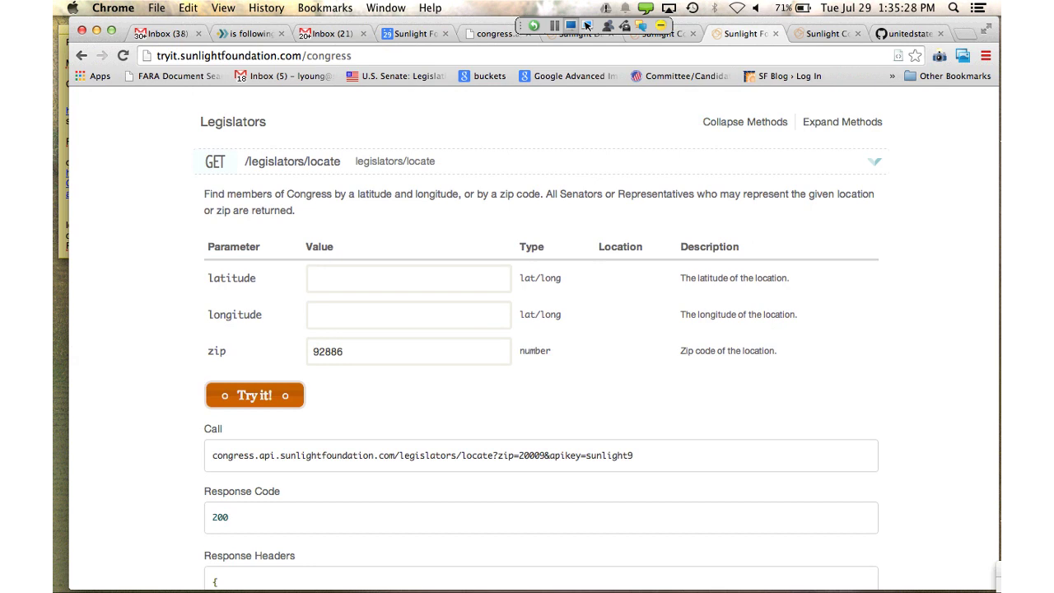
{"action": "scroll", "coordinate": [490, 437], "scroll_direction": "down", "scroll_amount": 1}
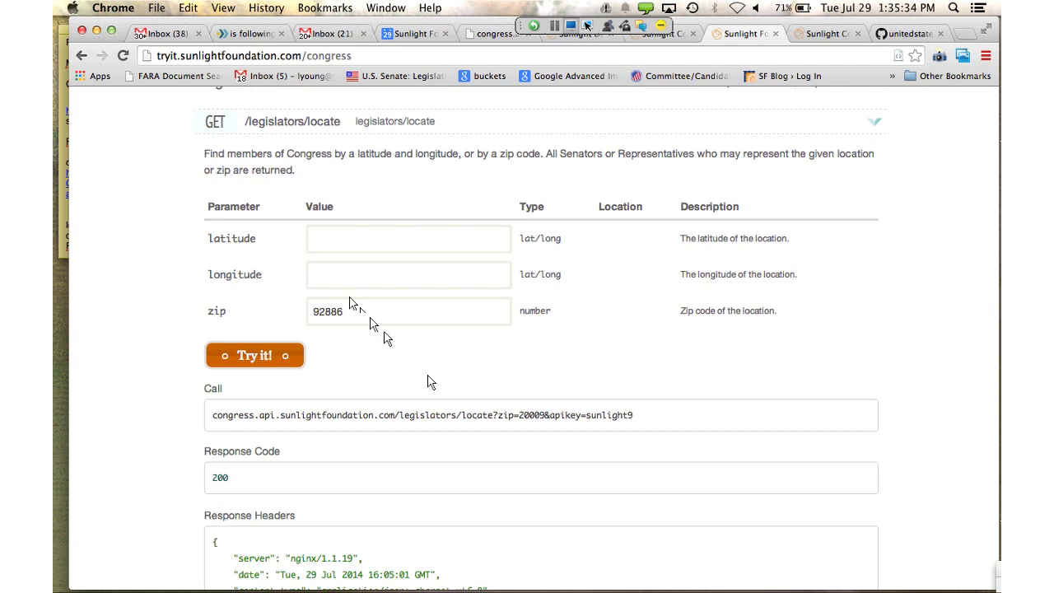
{"action": "left_click", "coordinate": [255, 355]}
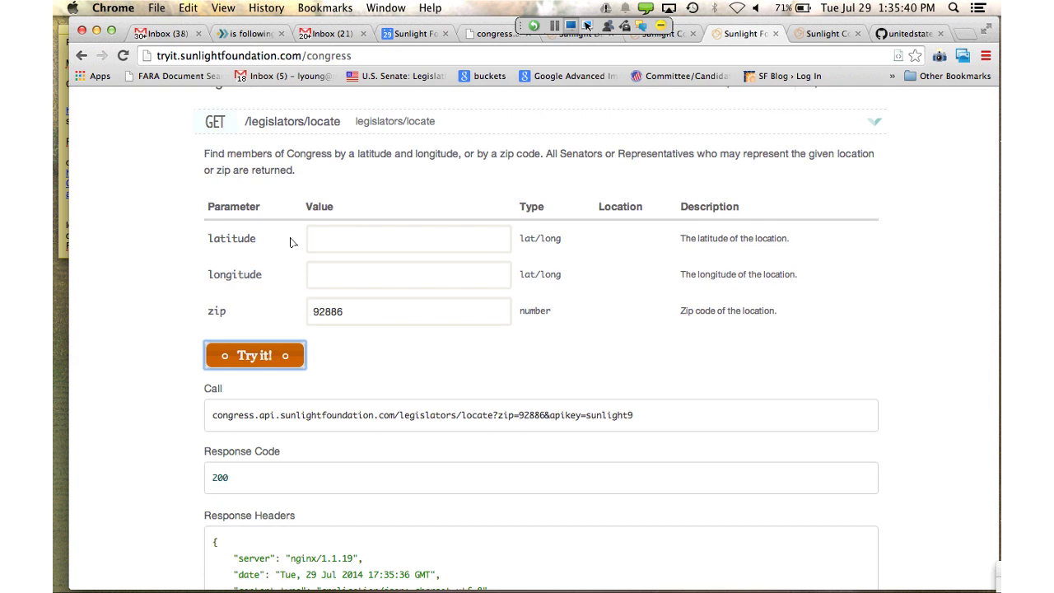
{"action": "scroll", "coordinate": [368, 321], "scroll_direction": "down", "scroll_amount": 5}
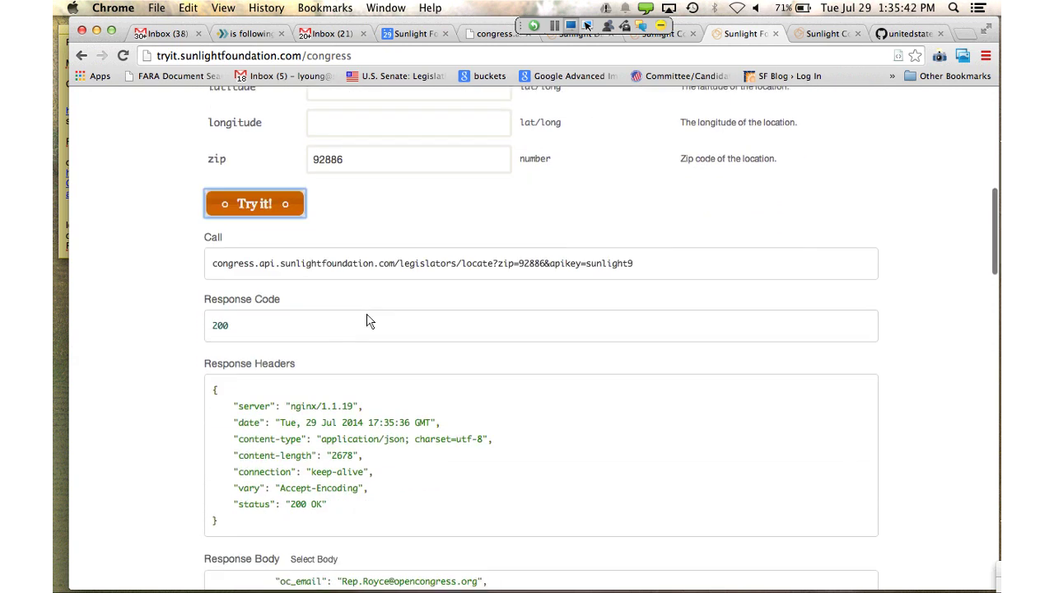
{"action": "scroll", "coordinate": [367, 321], "scroll_direction": "down", "scroll_amount": 1}
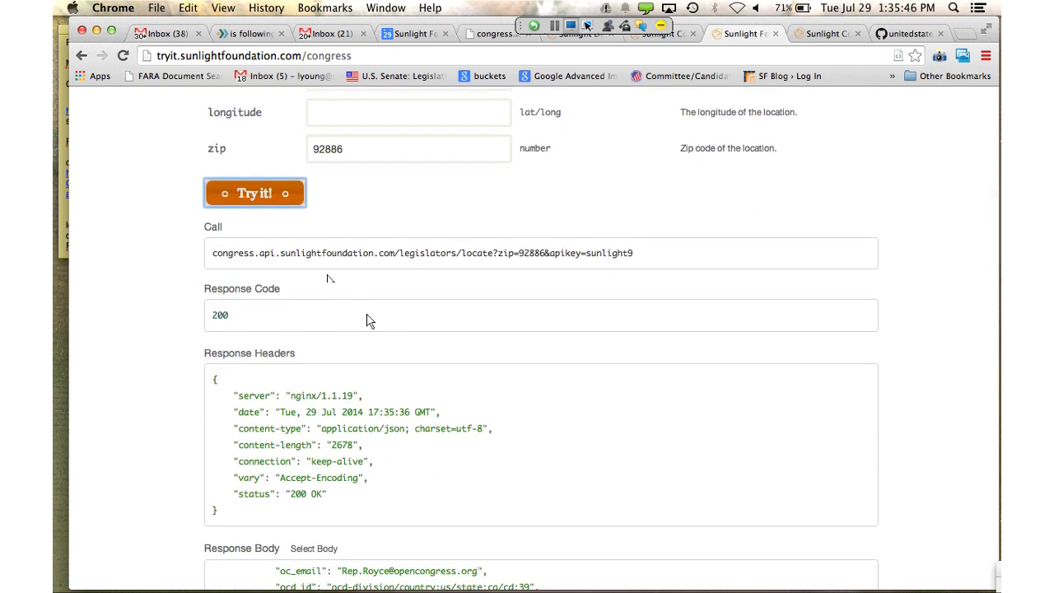
{"action": "scroll", "coordinate": [630, 583], "scroll_direction": "down", "scroll_amount": 5}
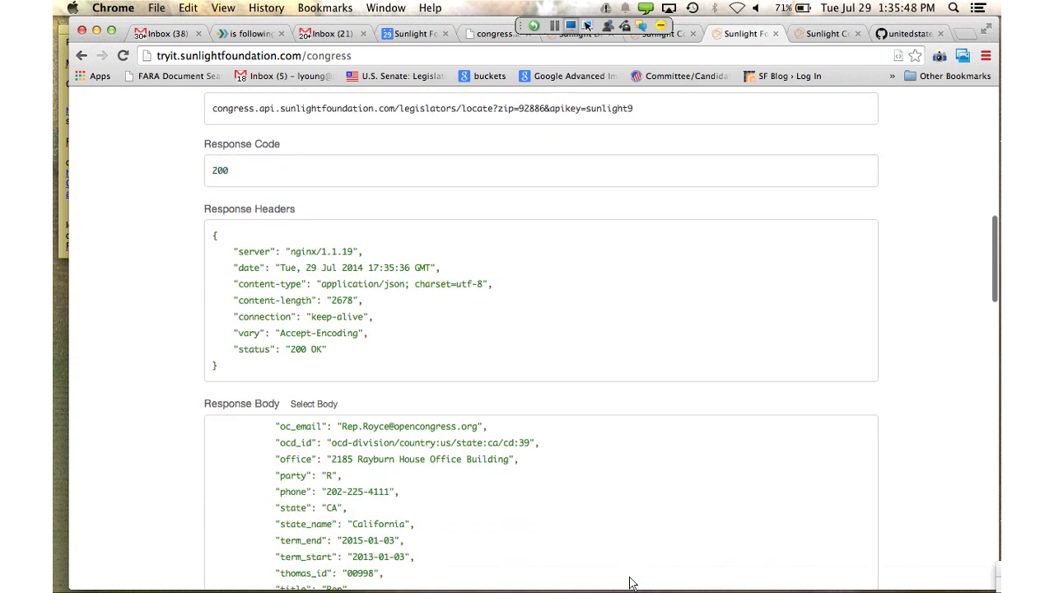
{"action": "scroll", "coordinate": [630, 582], "scroll_direction": "down", "scroll_amount": 1}
{"action": "scroll", "coordinate": [630, 582], "scroll_direction": "down", "scroll_amount": 3}
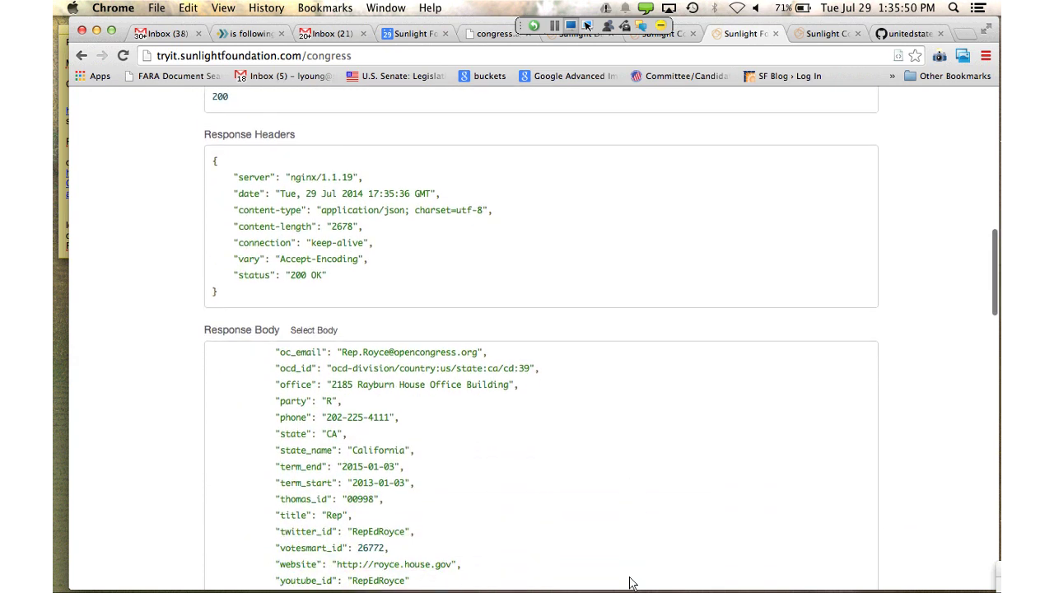
{"action": "scroll", "coordinate": [630, 582], "scroll_direction": "down", "scroll_amount": 5}
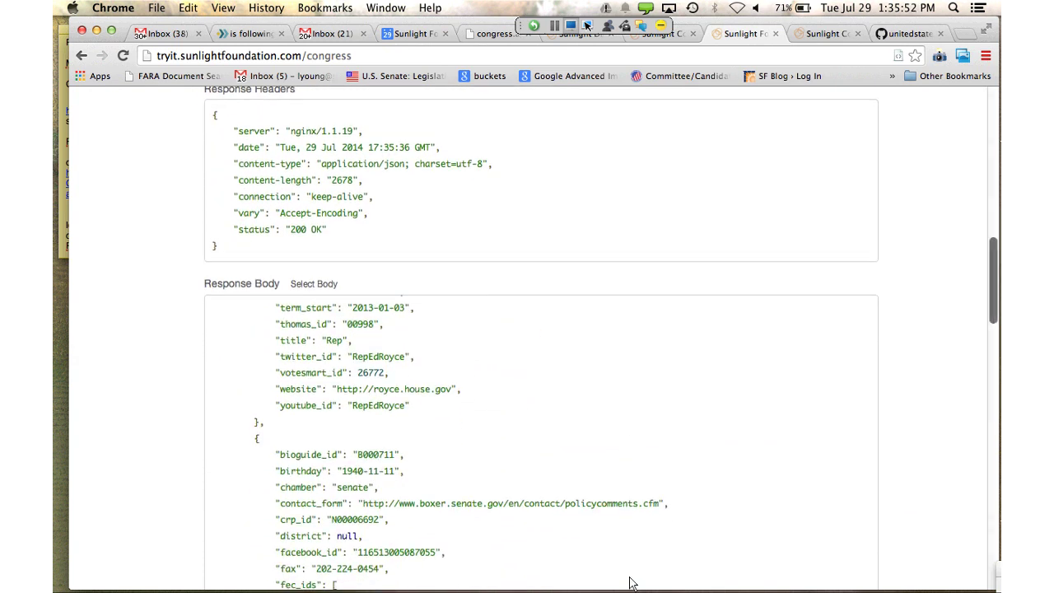
{"action": "scroll", "coordinate": [630, 582], "scroll_direction": "down", "scroll_amount": 5}
{"action": "scroll", "coordinate": [540, 329], "scroll_direction": "up", "scroll_amount": 7}
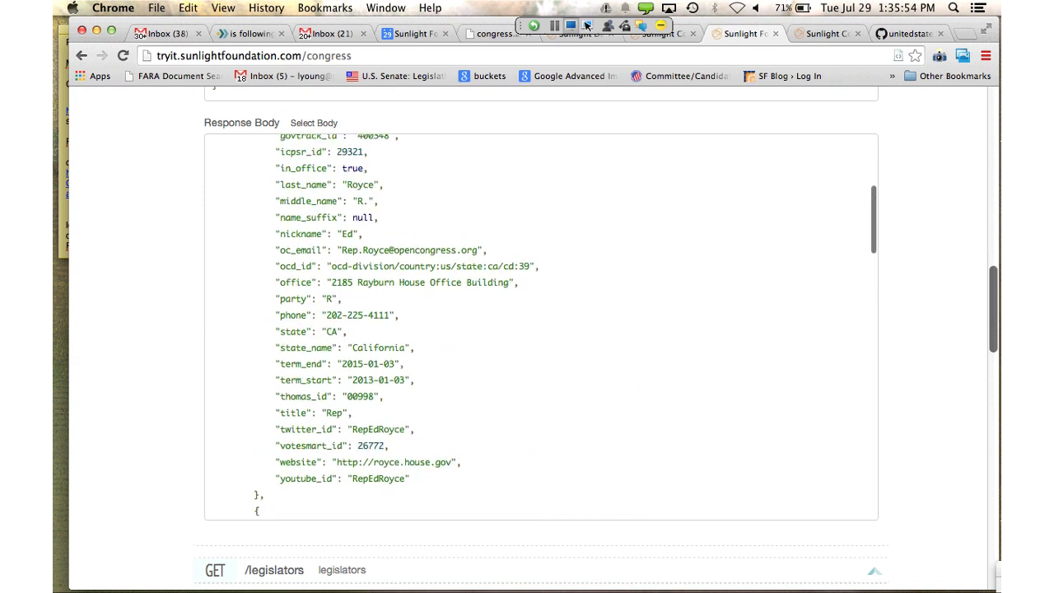
{"action": "scroll", "coordinate": [541, 329], "scroll_direction": "up", "scroll_amount": 8}
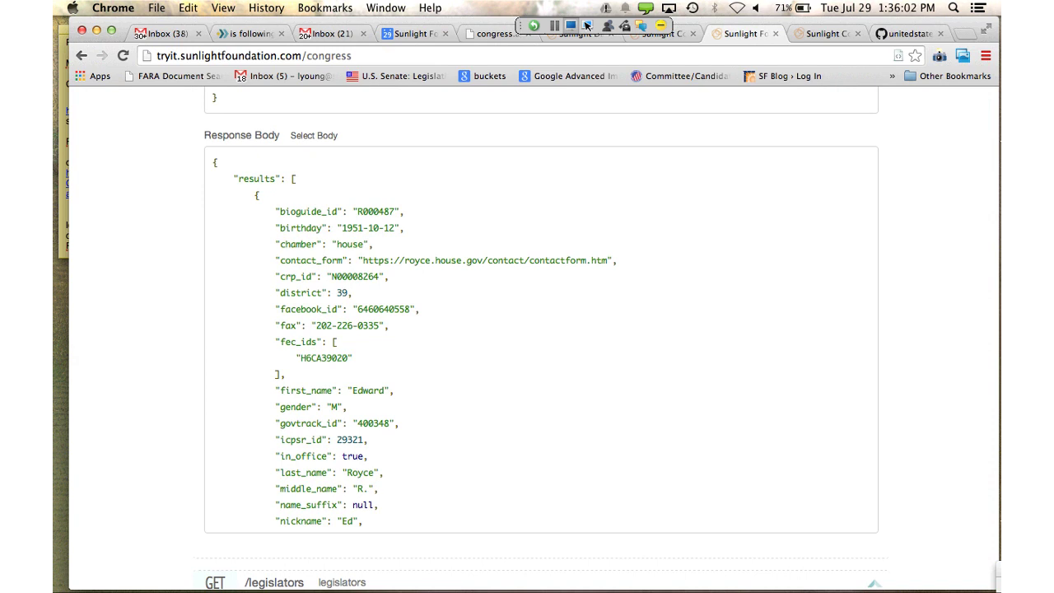
Scroll through Boxer's and Feinstein's records down to the final count of 3
{"action": "scroll", "coordinate": [414, 366], "scroll_direction": "down", "scroll_amount": 1}
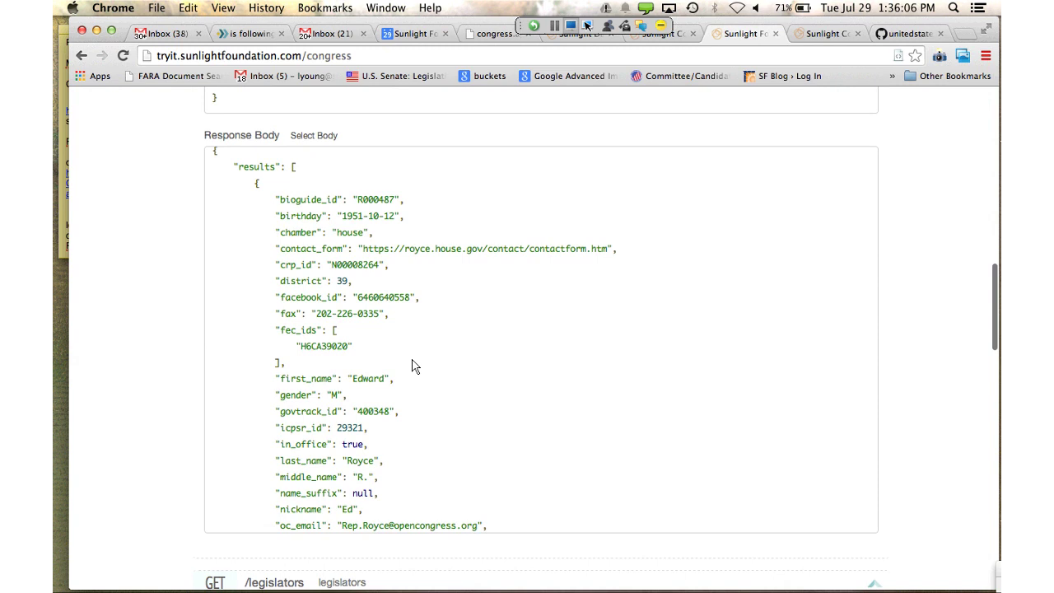
{"action": "scroll", "coordinate": [415, 366], "scroll_direction": "down", "scroll_amount": 5}
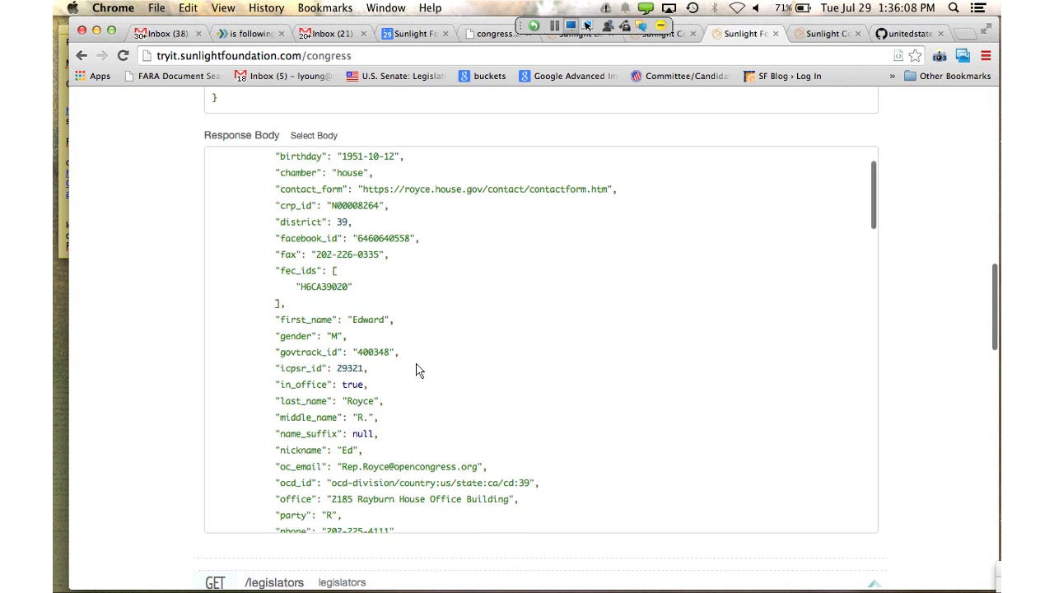
{"action": "scroll", "coordinate": [415, 370], "scroll_direction": "down", "scroll_amount": 2}
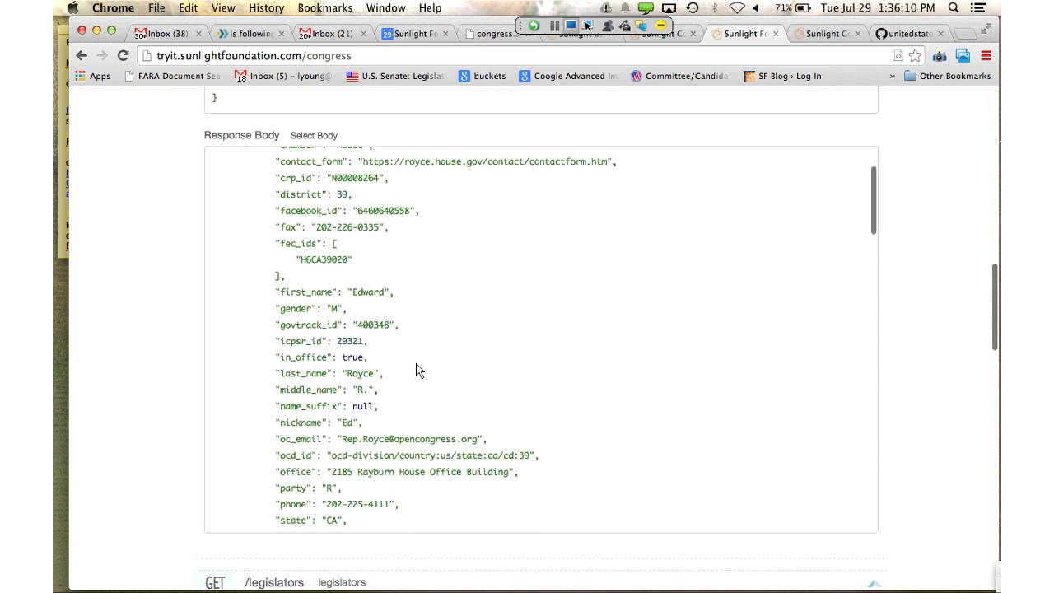
{"action": "scroll", "coordinate": [415, 371], "scroll_direction": "down", "scroll_amount": 6}
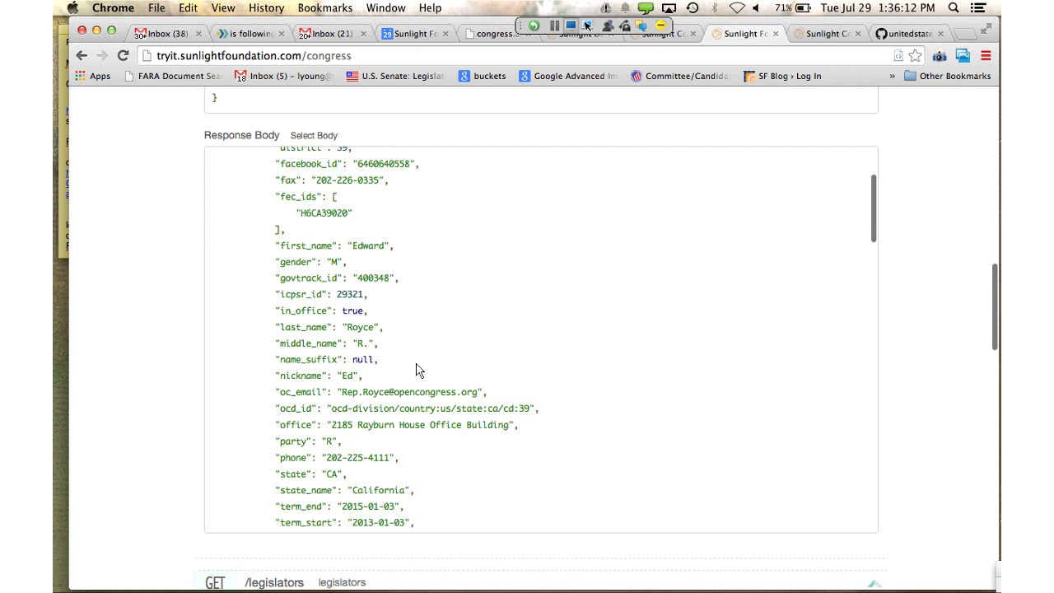
{"action": "scroll", "coordinate": [416, 370], "scroll_direction": "down", "scroll_amount": 3}
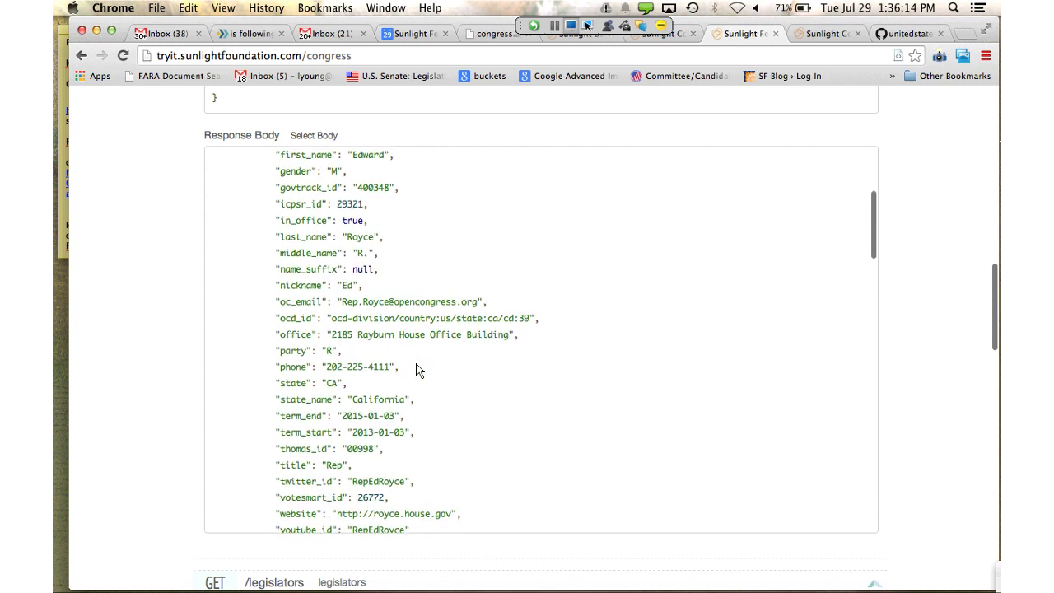
{"action": "scroll", "coordinate": [416, 371], "scroll_direction": "down", "scroll_amount": 10}
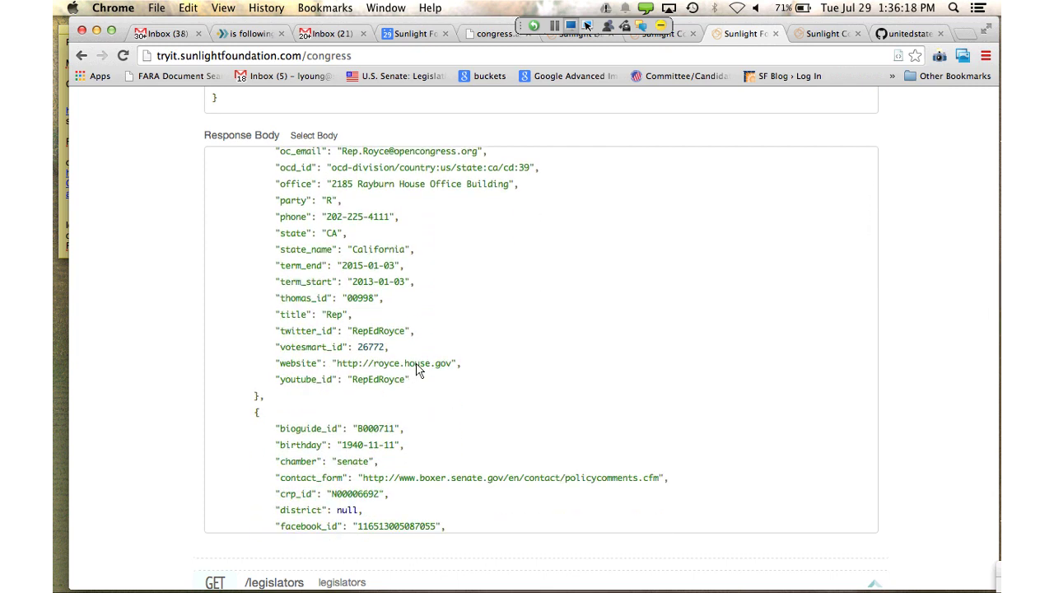
{"action": "scroll", "coordinate": [415, 371], "scroll_direction": "down", "scroll_amount": 8}
{"action": "scroll", "coordinate": [416, 370], "scroll_direction": "down", "scroll_amount": 5}
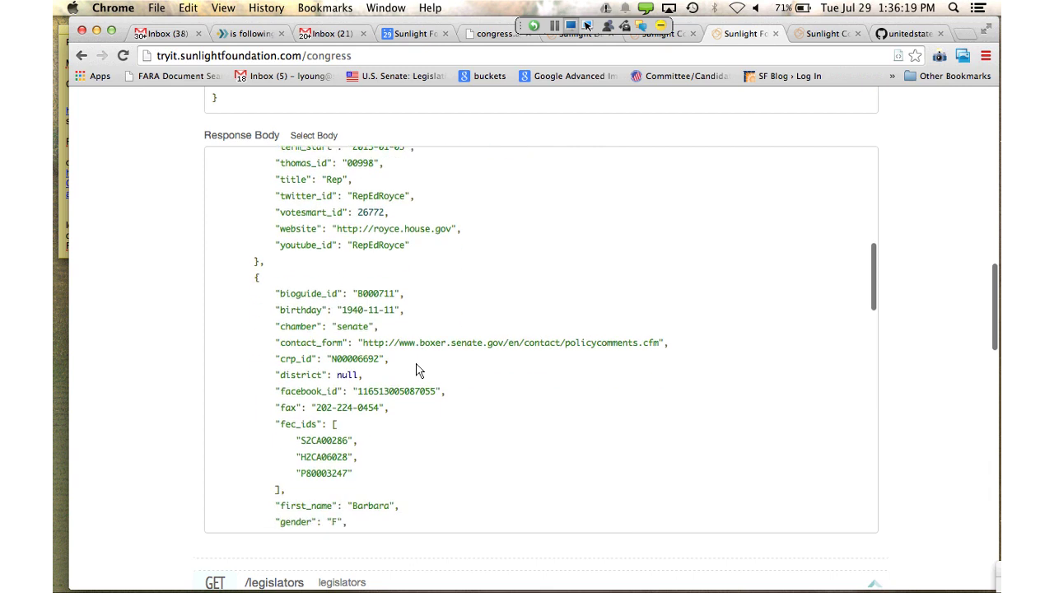
{"action": "scroll", "coordinate": [415, 370], "scroll_direction": "down", "scroll_amount": 3}
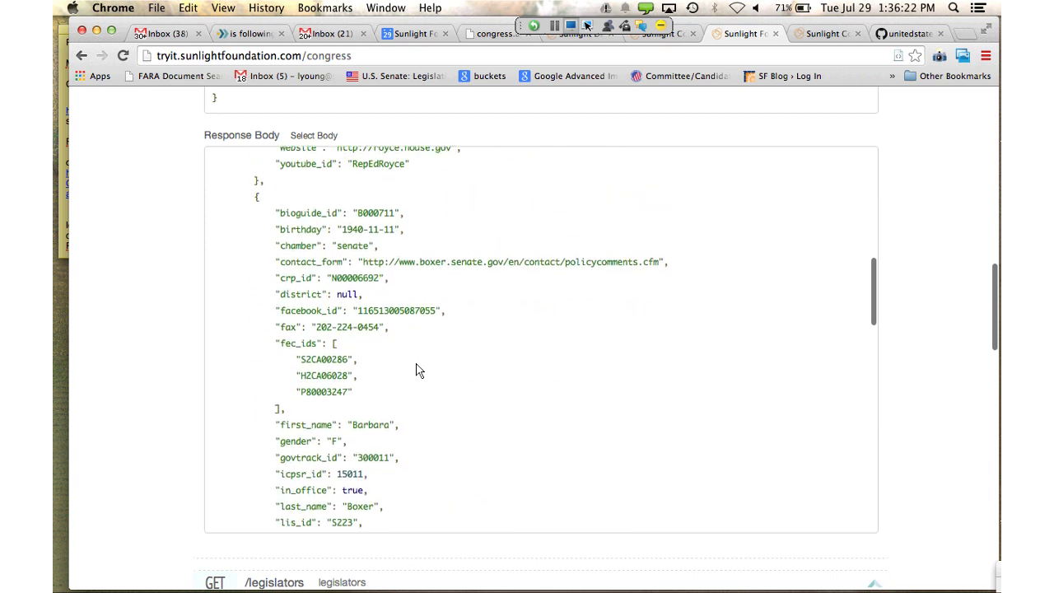
{"action": "scroll", "coordinate": [416, 370], "scroll_direction": "down", "scroll_amount": 3}
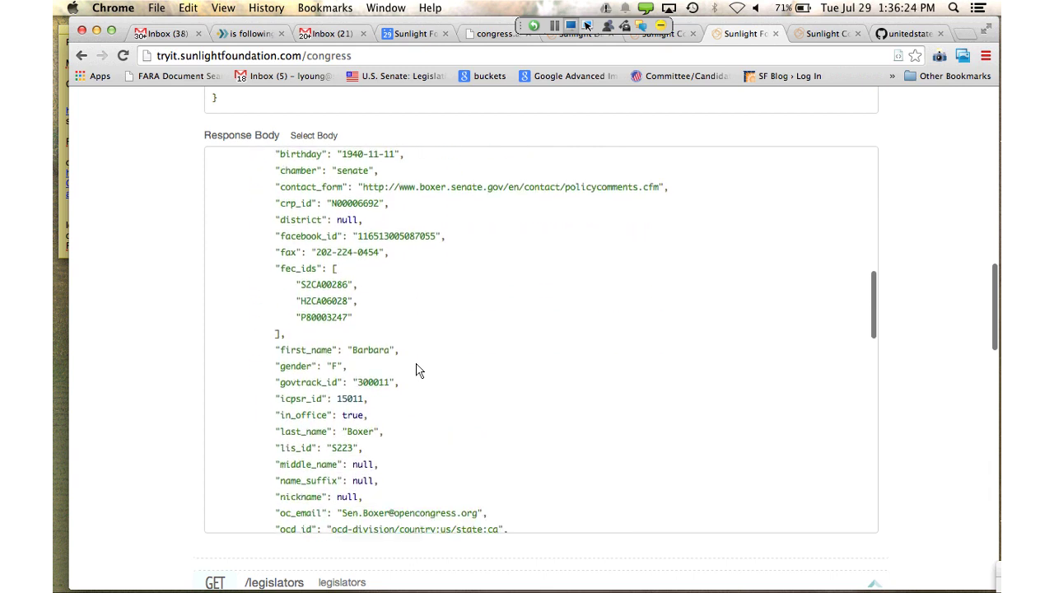
{"action": "scroll", "coordinate": [415, 370], "scroll_direction": "down", "scroll_amount": 18}
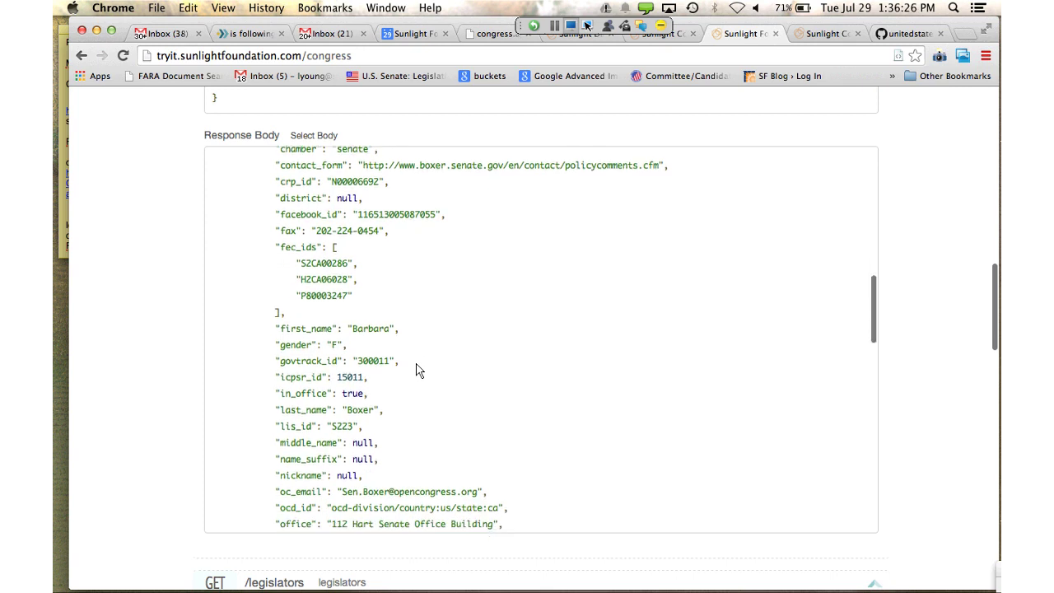
{"action": "scroll", "coordinate": [416, 370], "scroll_direction": "down", "scroll_amount": 18}
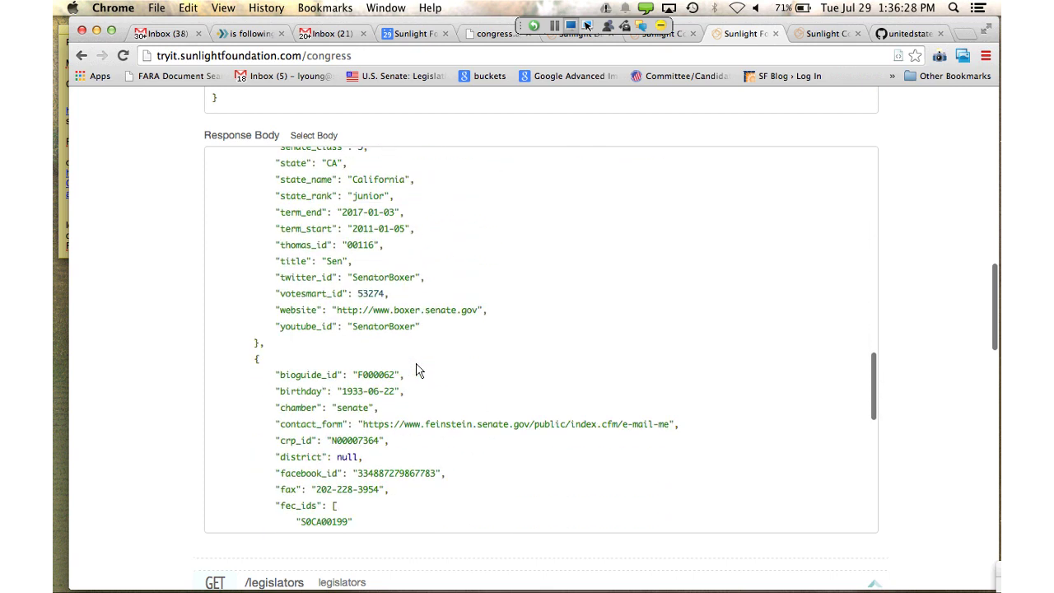
{"action": "scroll", "coordinate": [416, 370], "scroll_direction": "down", "scroll_amount": 20}
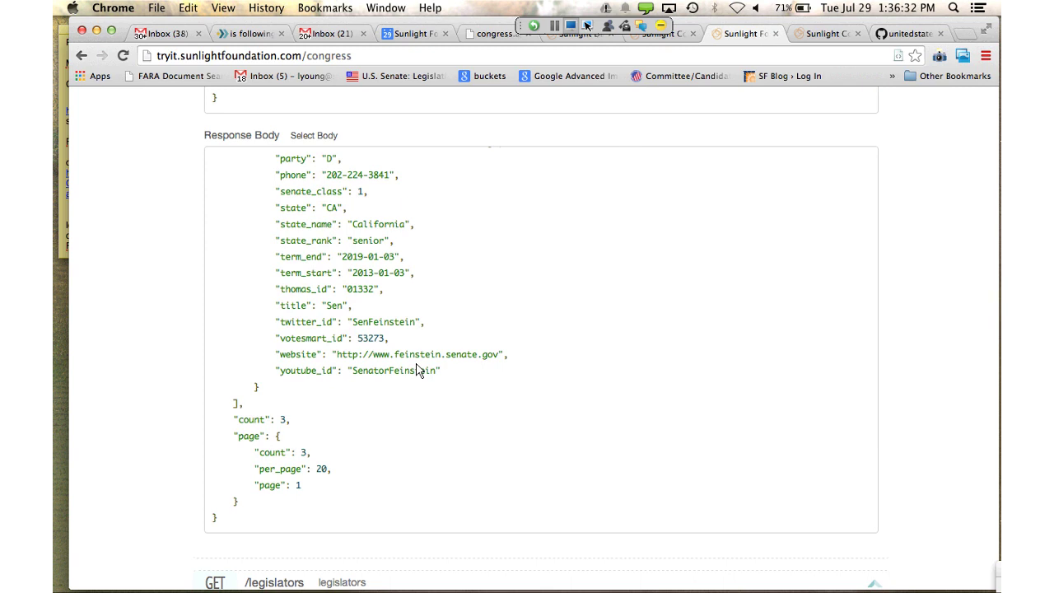
{"action": "scroll", "coordinate": [416, 371], "scroll_direction": "down", "scroll_amount": 1}
Scroll back up to the zip 92886 legislators/locate parameters
{"action": "scroll", "coordinate": [418, 370], "scroll_direction": "up", "scroll_amount": 15}
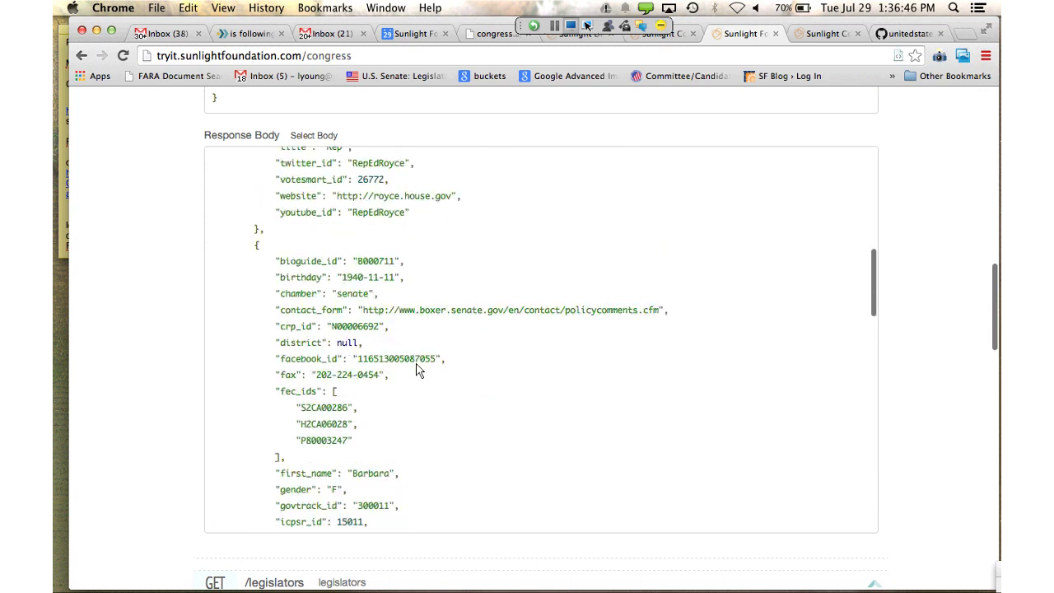
{"action": "scroll", "coordinate": [417, 370], "scroll_direction": "up", "scroll_amount": 15}
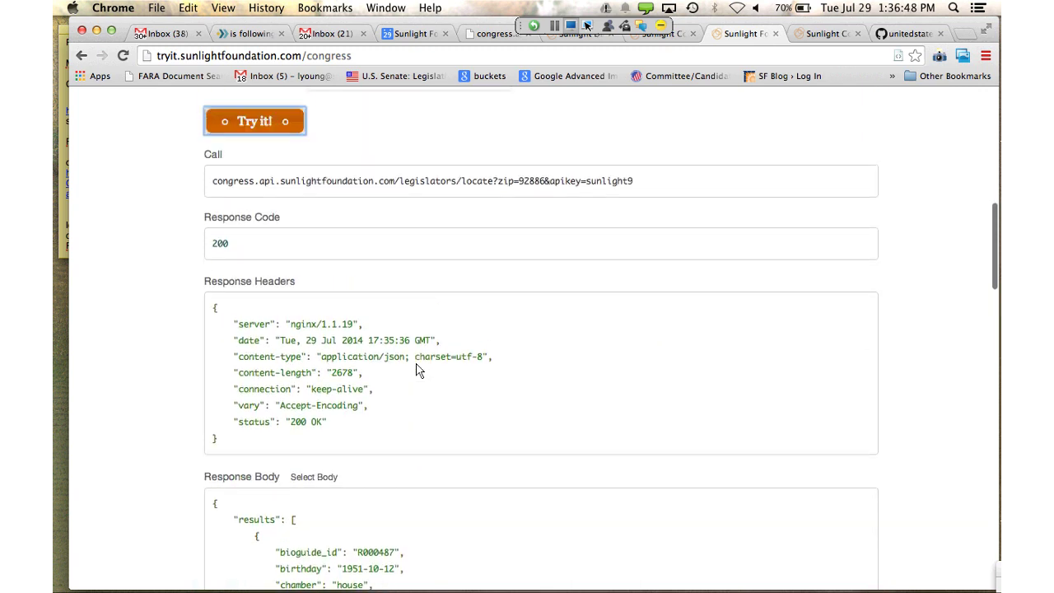
{"action": "scroll", "coordinate": [417, 370], "scroll_direction": "up", "scroll_amount": 5}
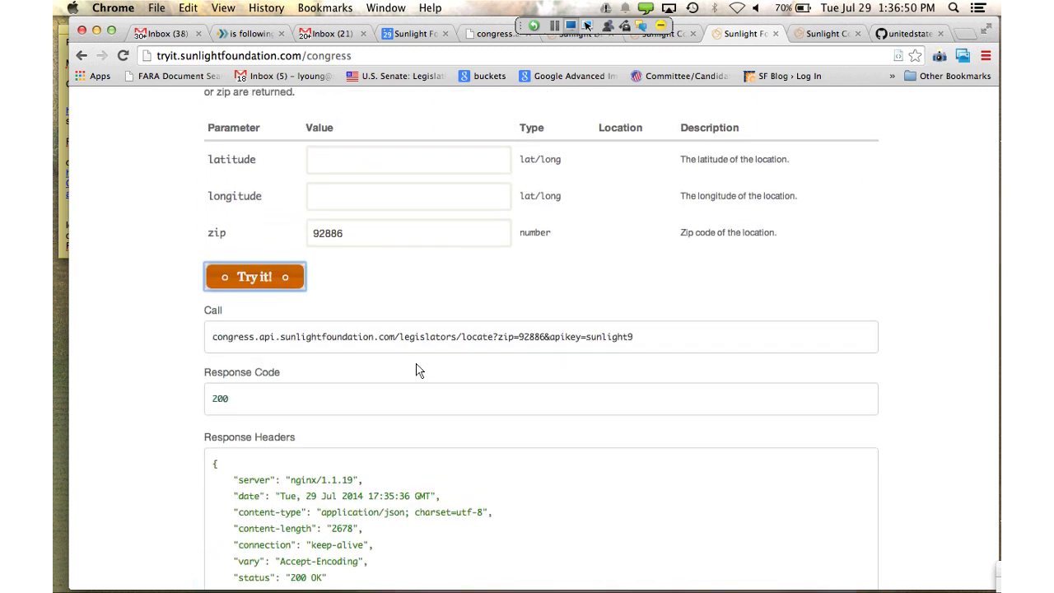
{"action": "scroll", "coordinate": [416, 370], "scroll_direction": "up", "scroll_amount": 1}
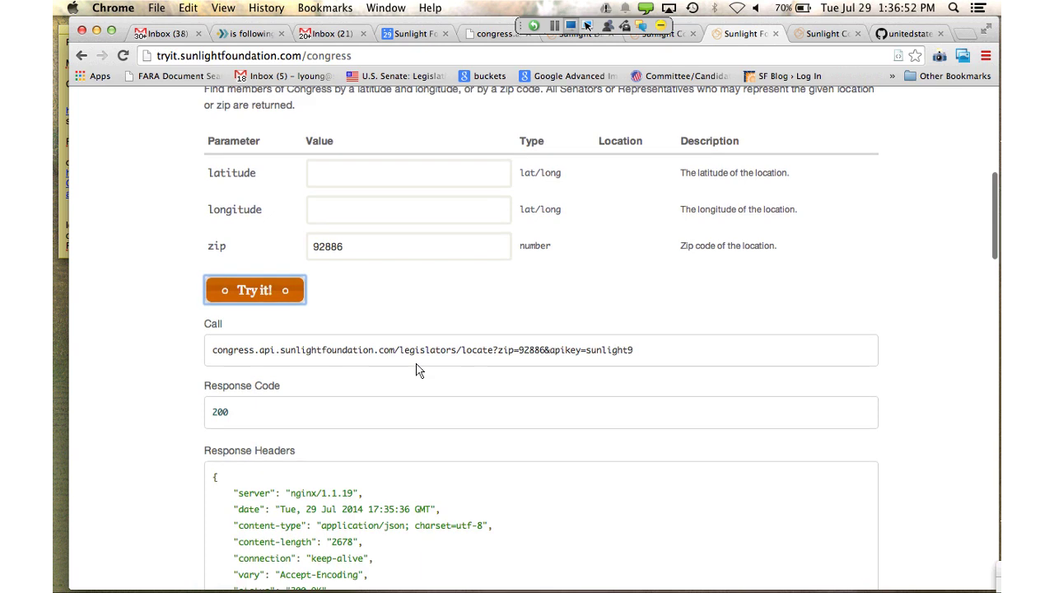
Scroll past Districts, Bills and Votes to the /hearings form, then show the 'gun' bill results
{"action": "scroll", "coordinate": [417, 371], "scroll_direction": "down", "scroll_amount": 15}
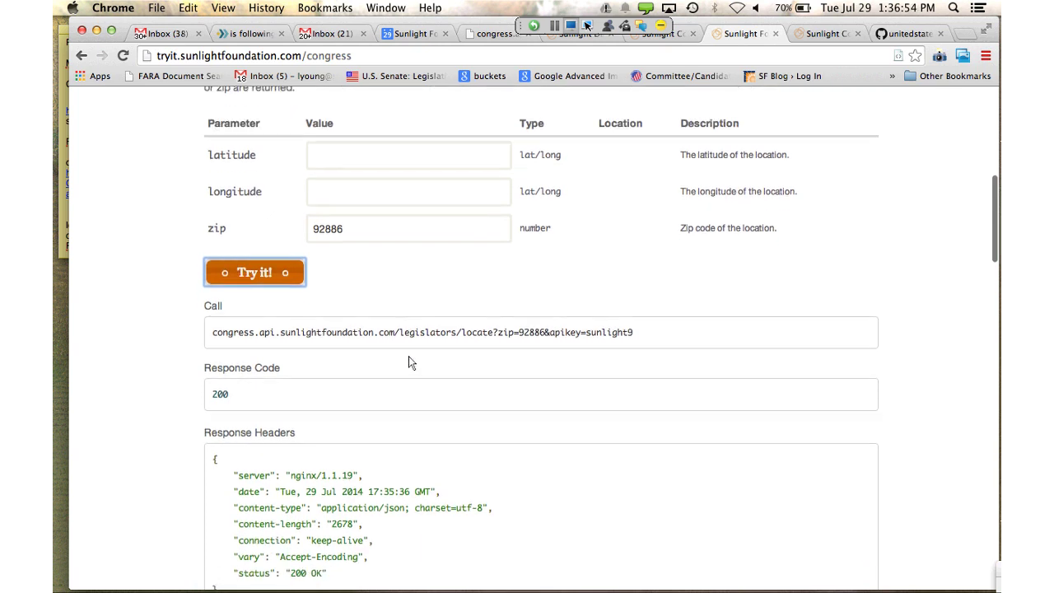
{"action": "scroll", "coordinate": [416, 371], "scroll_direction": "down", "scroll_amount": 10}
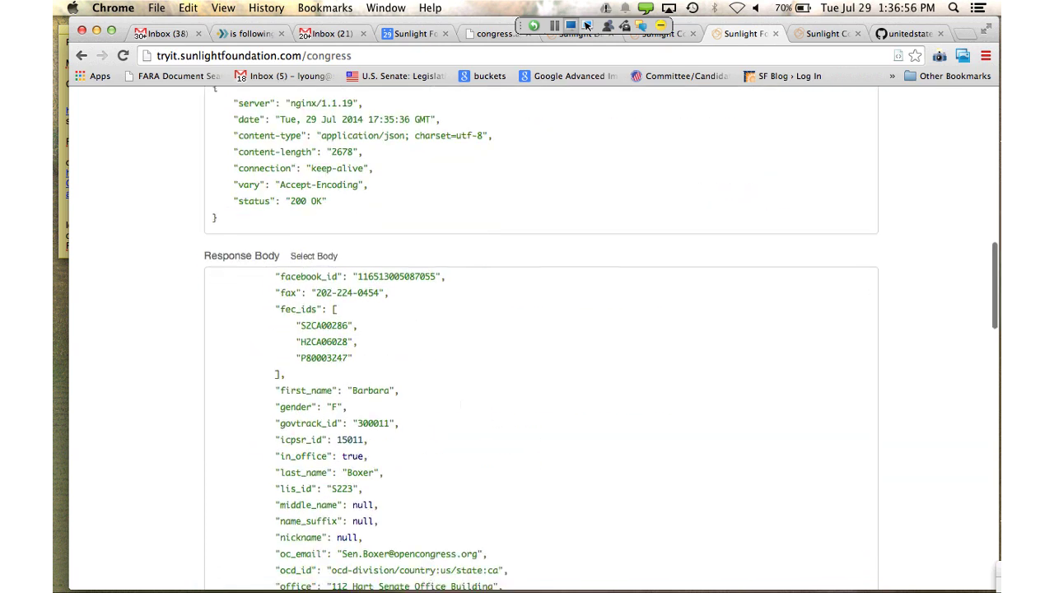
{"action": "scroll", "coordinate": [540, 338], "scroll_direction": "up", "scroll_amount": 2}
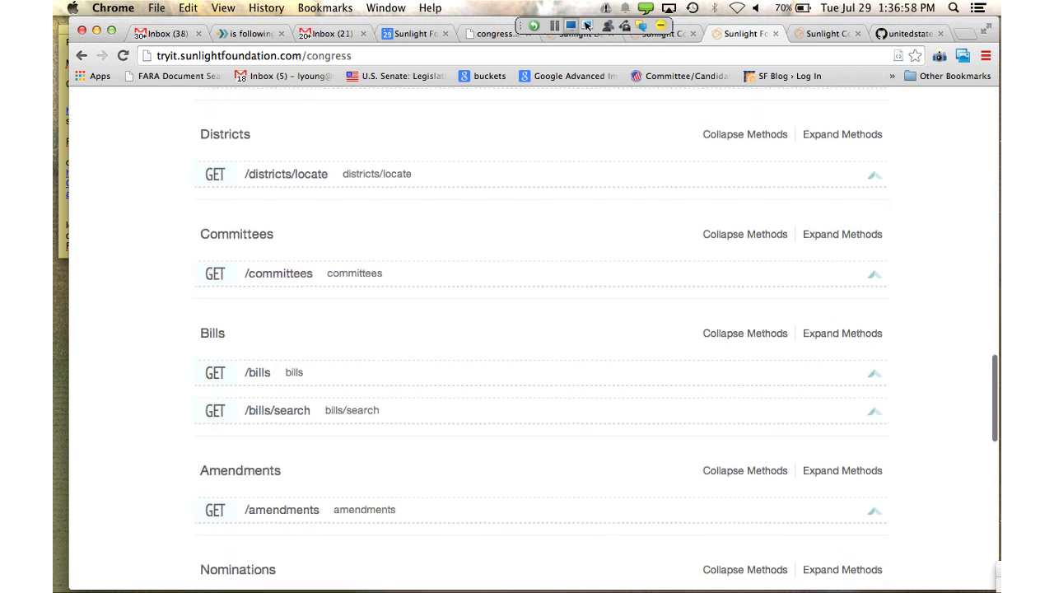
{"action": "scroll", "coordinate": [540, 337], "scroll_direction": "down", "scroll_amount": 4}
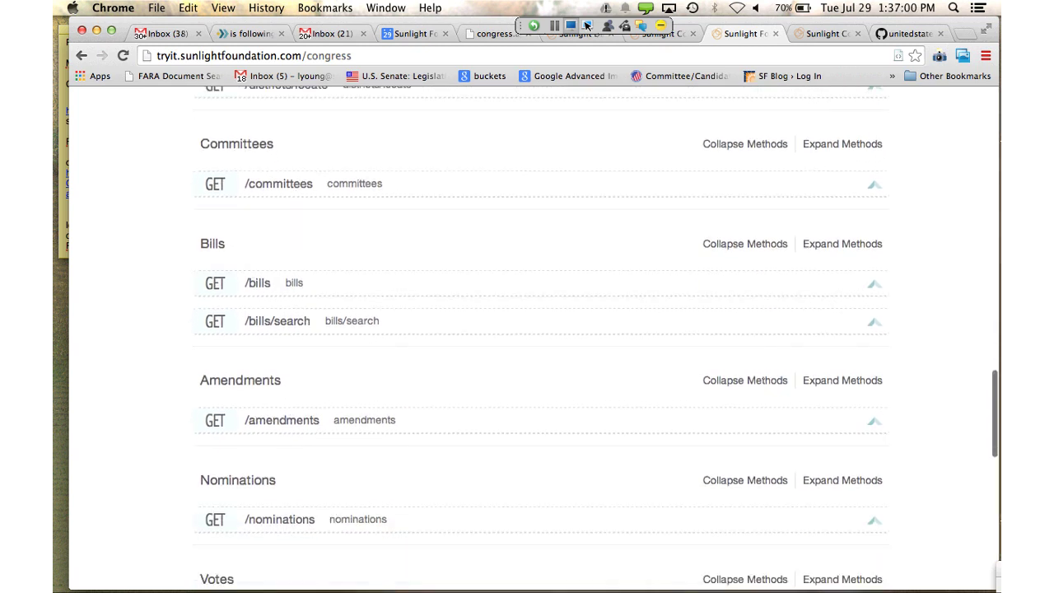
{"action": "scroll", "coordinate": [540, 338], "scroll_direction": "down", "scroll_amount": 10}
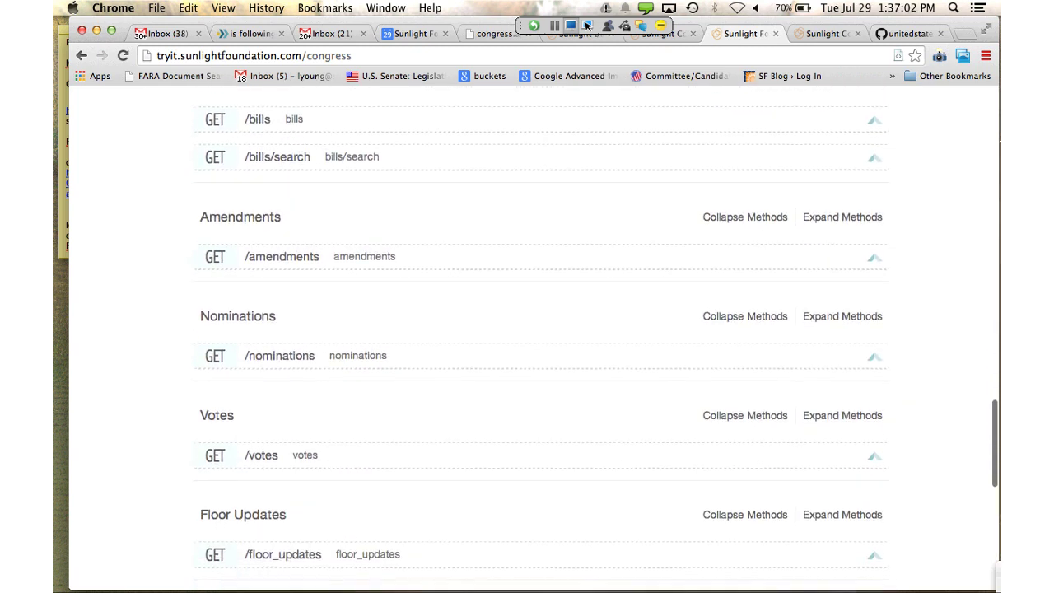
{"action": "scroll", "coordinate": [540, 338], "scroll_direction": "down", "scroll_amount": 4}
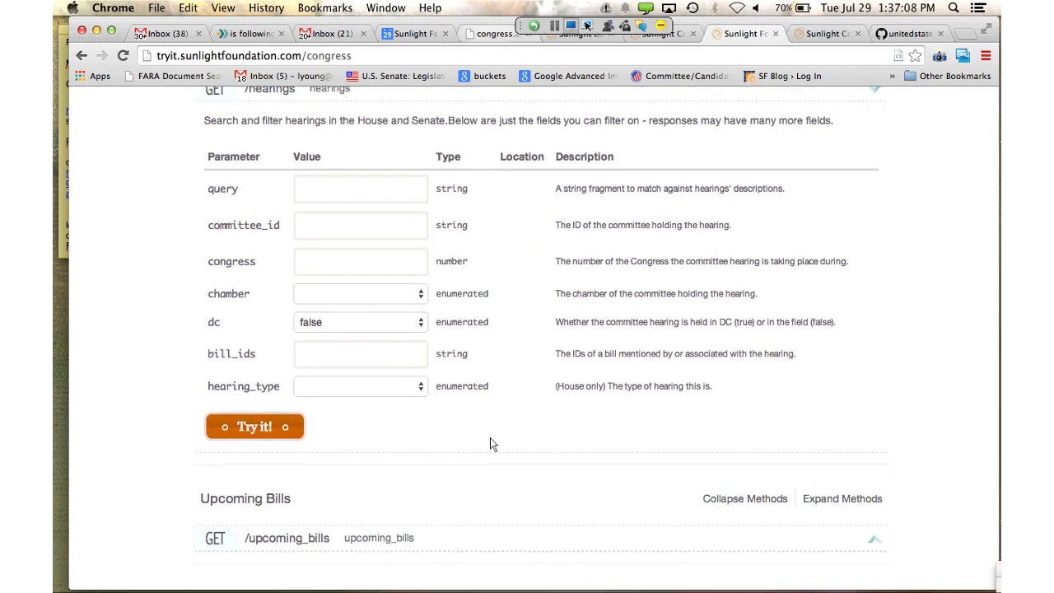
{"action": "key", "text": "super+5"}
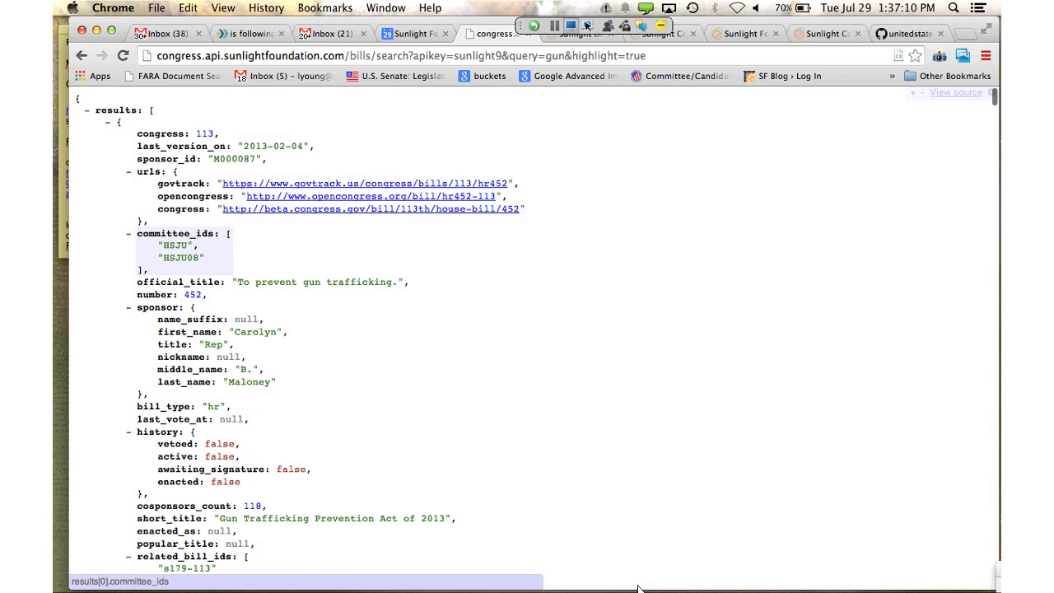
Review the 'gun' bill JSON and its highlights, then bring up the sunlightfoundation.com/api list
{"action": "scroll", "coordinate": [638, 568], "scroll_direction": "down", "scroll_amount": 1}
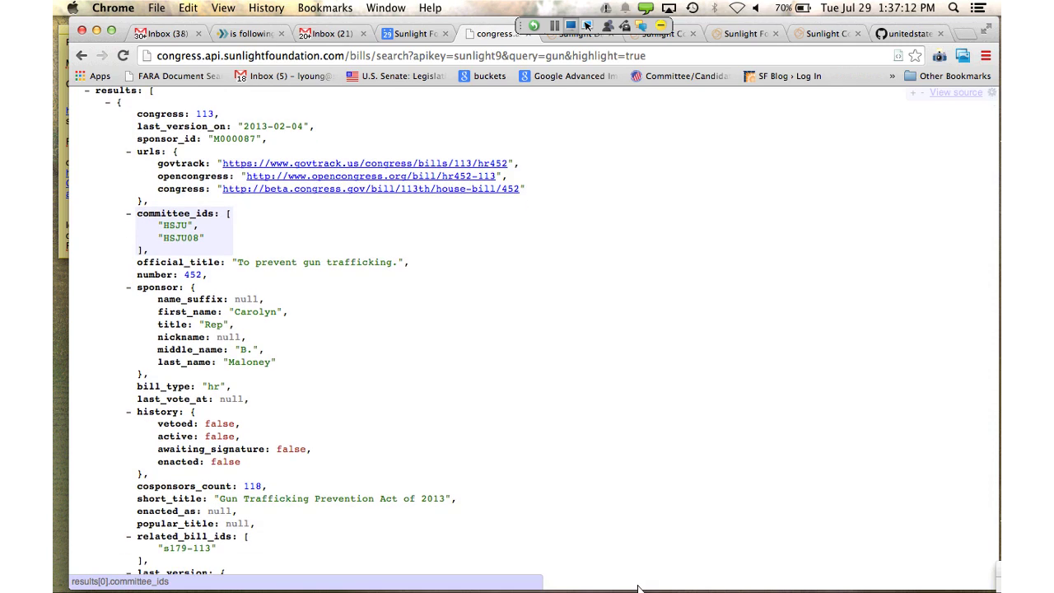
{"action": "scroll", "coordinate": [638, 587], "scroll_direction": "down", "scroll_amount": 1}
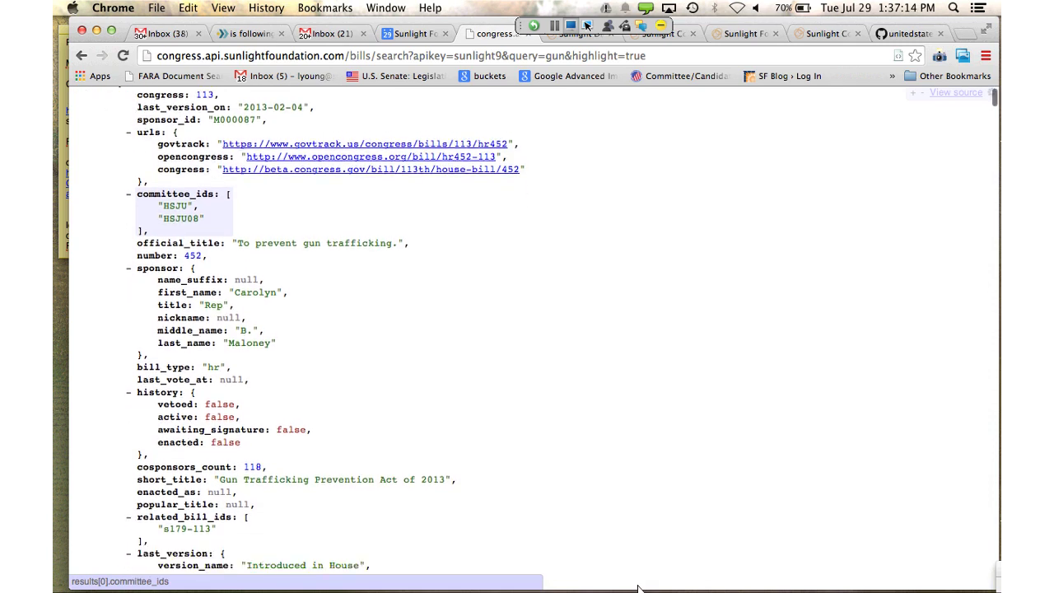
{"action": "scroll", "coordinate": [639, 587], "scroll_direction": "up", "scroll_amount": 1}
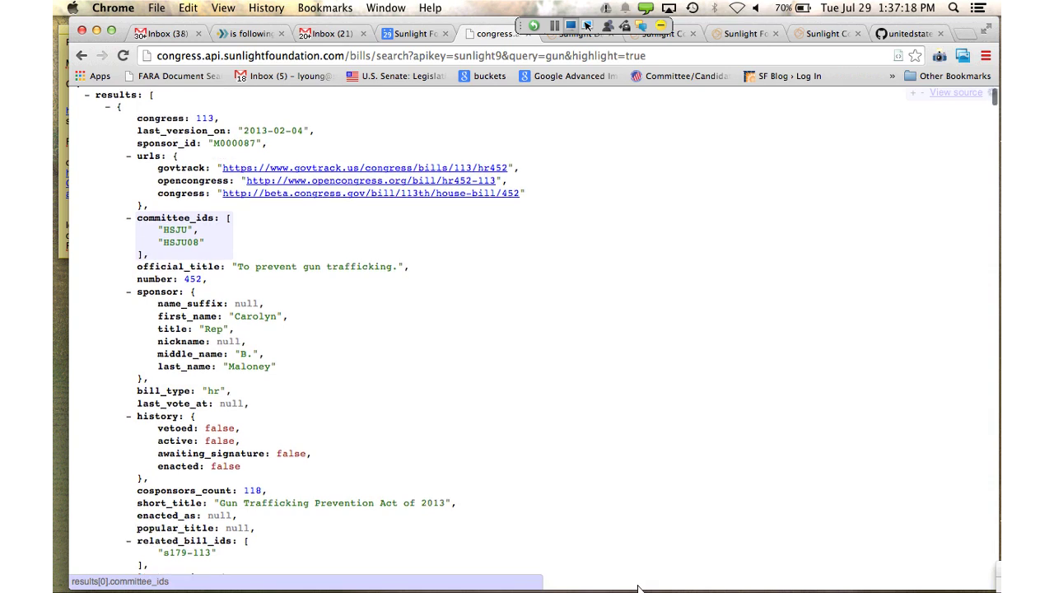
{"action": "scroll", "coordinate": [638, 587], "scroll_direction": "up", "scroll_amount": 1}
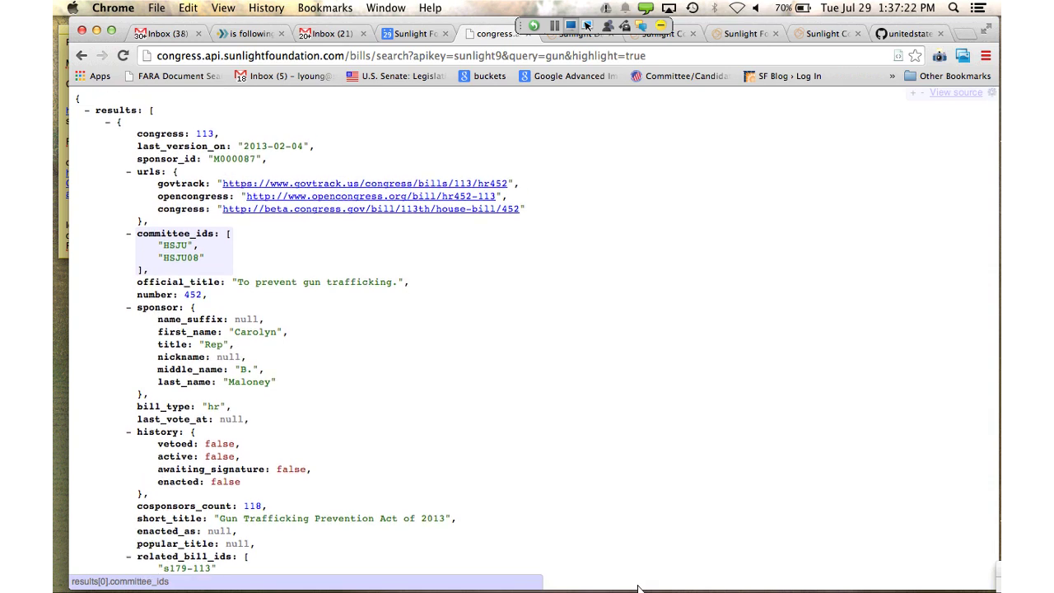
{"action": "scroll", "coordinate": [638, 587], "scroll_direction": "up", "scroll_amount": 1}
{"action": "scroll", "coordinate": [601, 553], "scroll_direction": "down", "scroll_amount": 5}
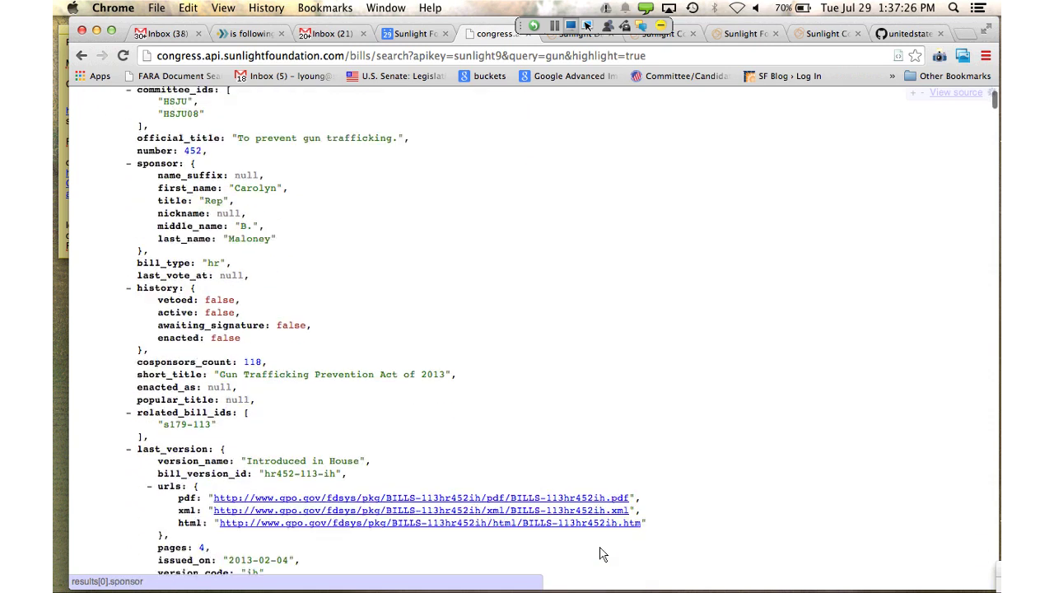
{"action": "scroll", "coordinate": [601, 553], "scroll_direction": "down", "scroll_amount": 15}
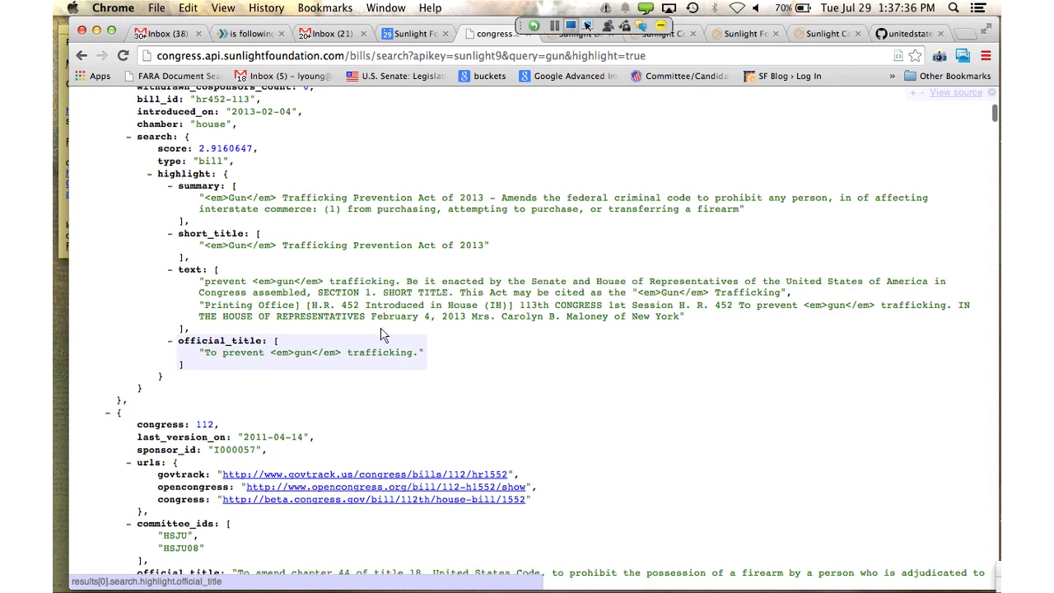
{"action": "scroll", "coordinate": [381, 334], "scroll_direction": "down", "scroll_amount": 1}
{"action": "scroll", "coordinate": [381, 334], "scroll_direction": "up", "scroll_amount": 1}
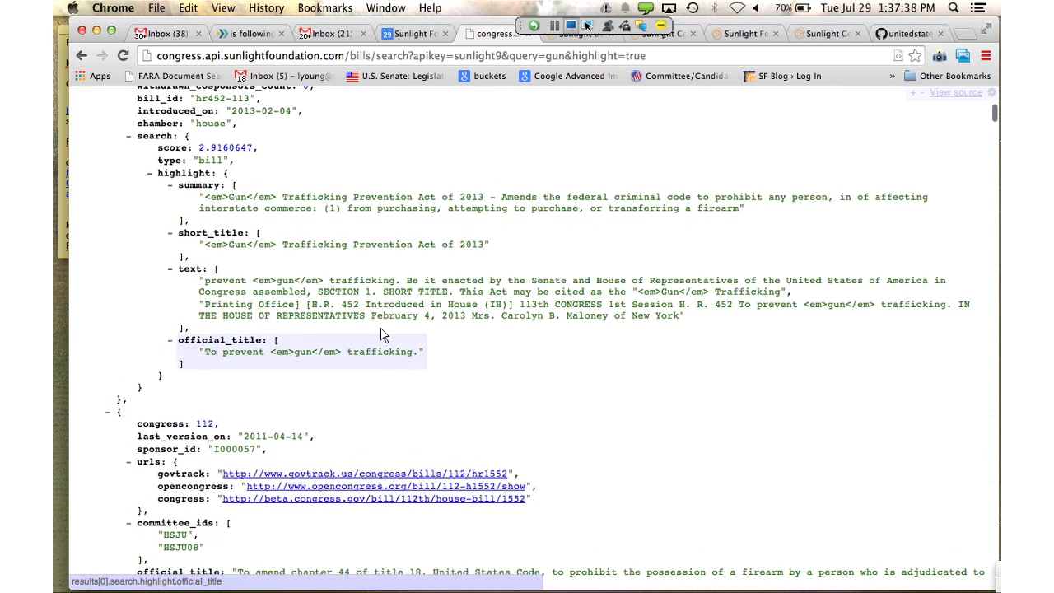
{"action": "scroll", "coordinate": [381, 333], "scroll_direction": "down", "scroll_amount": 10}
{"action": "scroll", "coordinate": [381, 334], "scroll_direction": "down", "scroll_amount": 12}
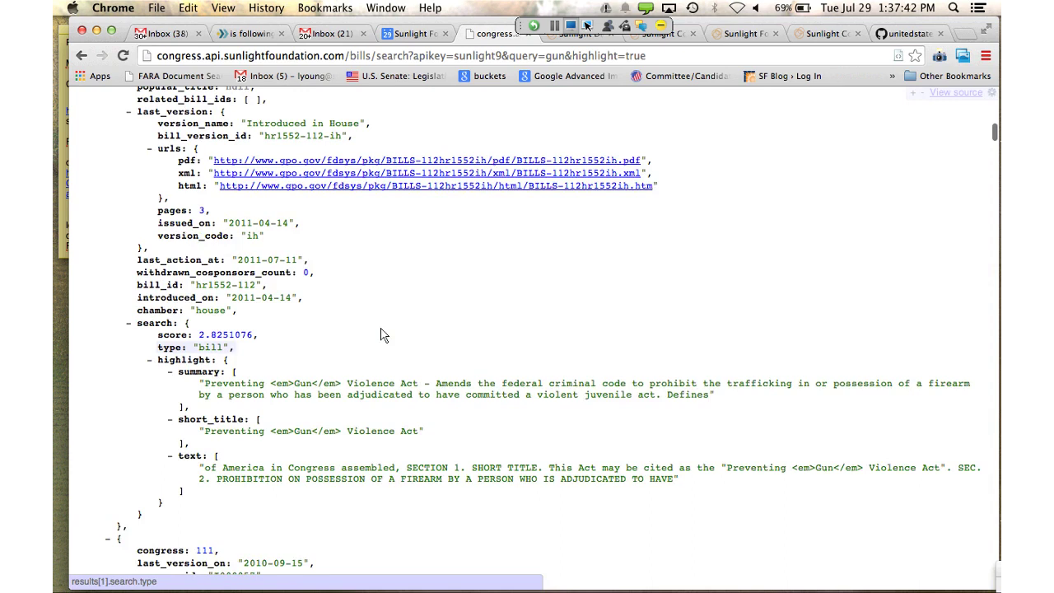
{"action": "scroll", "coordinate": [382, 334], "scroll_direction": "up", "scroll_amount": 2}
{"action": "scroll", "coordinate": [381, 333], "scroll_direction": "down", "scroll_amount": 1}
{"action": "scroll", "coordinate": [381, 333], "scroll_direction": "down", "scroll_amount": 6}
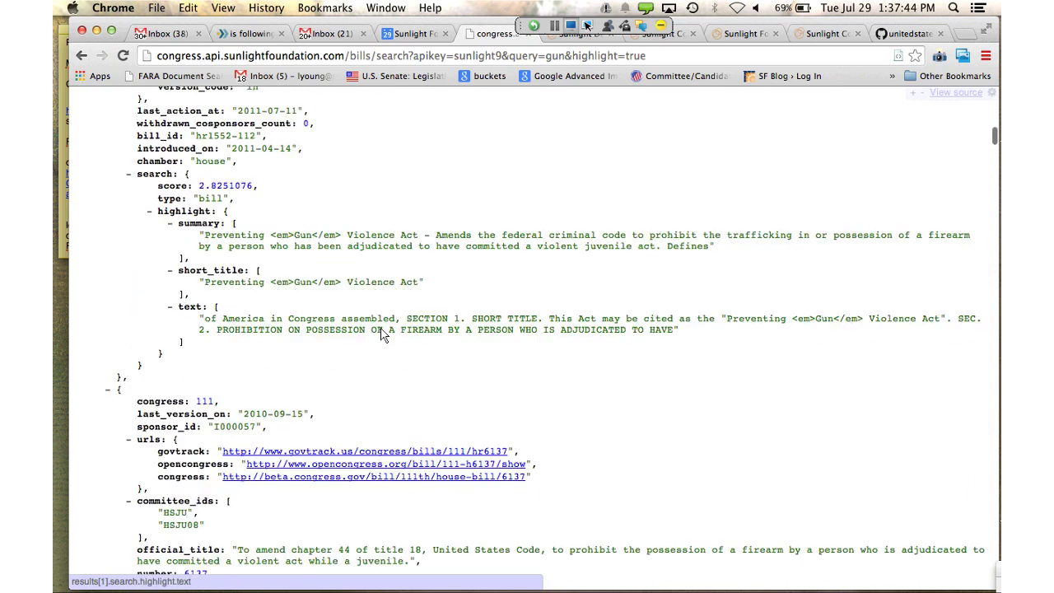
{"action": "scroll", "coordinate": [381, 333], "scroll_direction": "up", "scroll_amount": 8}
{"action": "scroll", "coordinate": [382, 333], "scroll_direction": "up", "scroll_amount": 20}
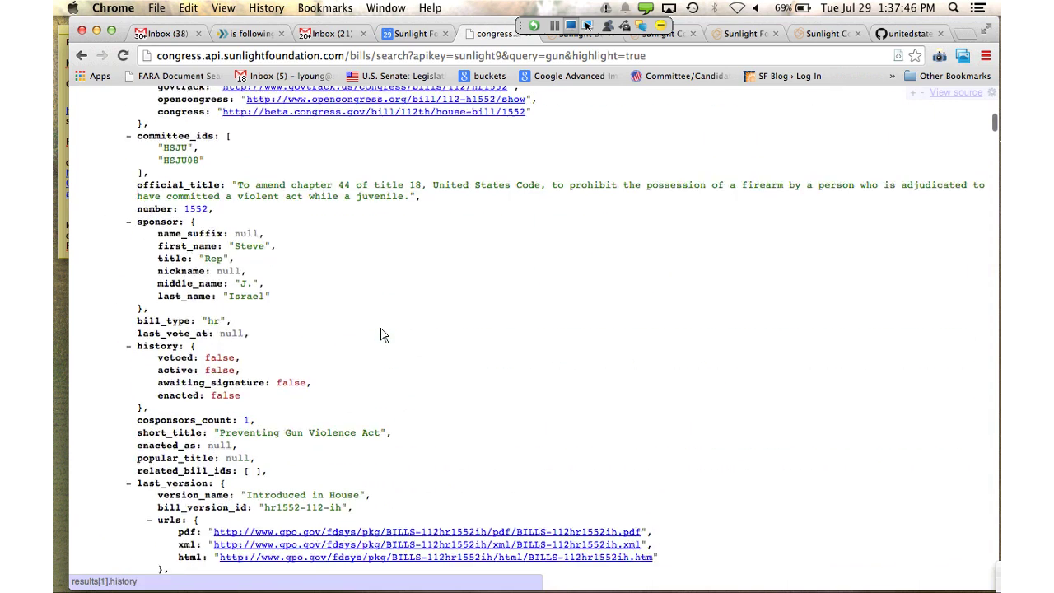
{"action": "scroll", "coordinate": [381, 333], "scroll_direction": "up", "scroll_amount": 8}
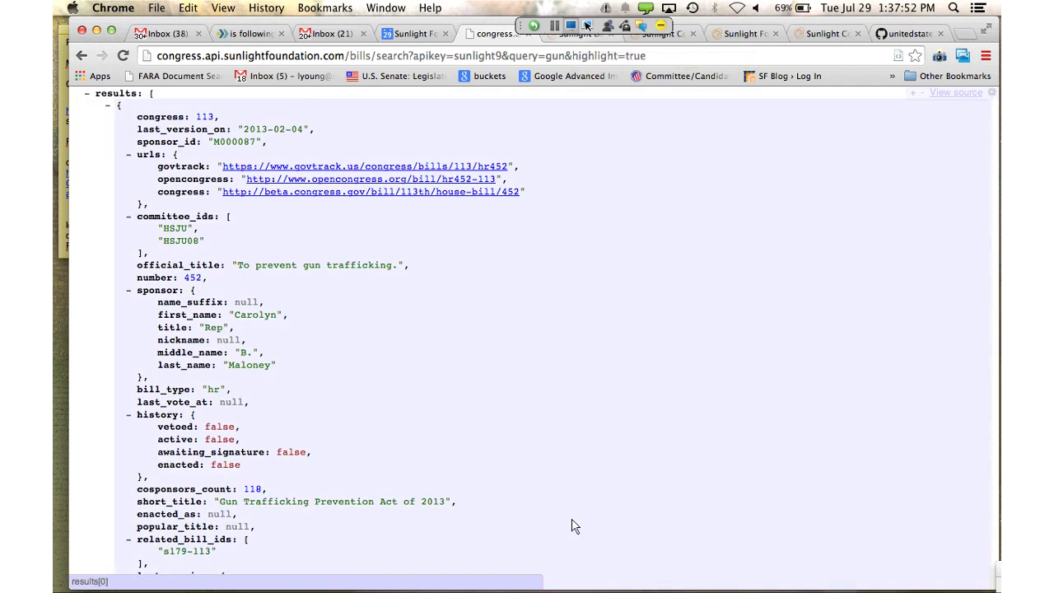
{"action": "key", "text": "super+alt+Left"}
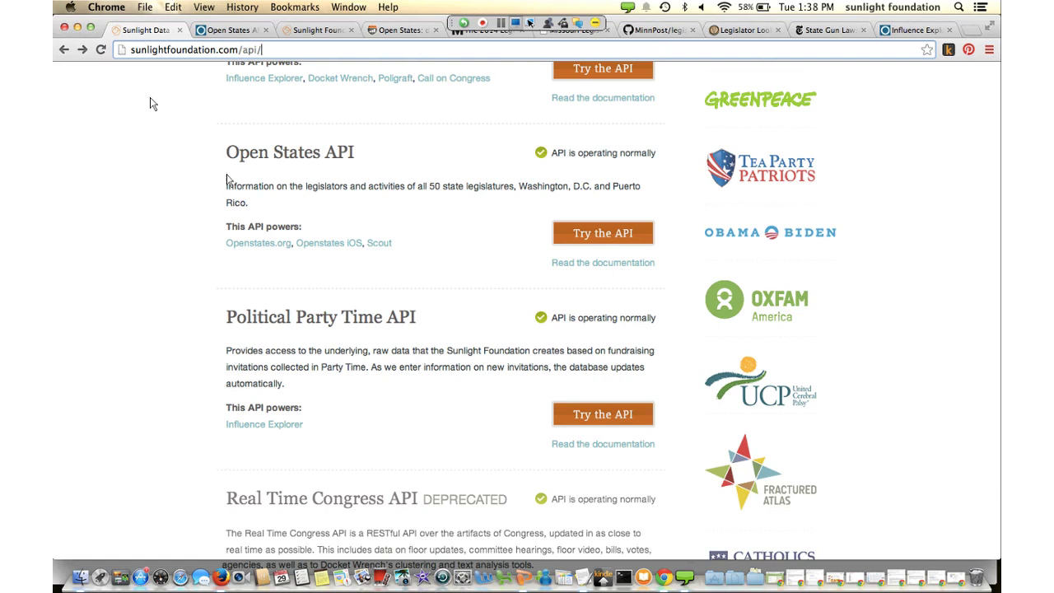
Open the Open States API documentation from the Sunlight API list
{"action": "scroll", "coordinate": [151, 103], "scroll_direction": "up", "scroll_amount": 2}
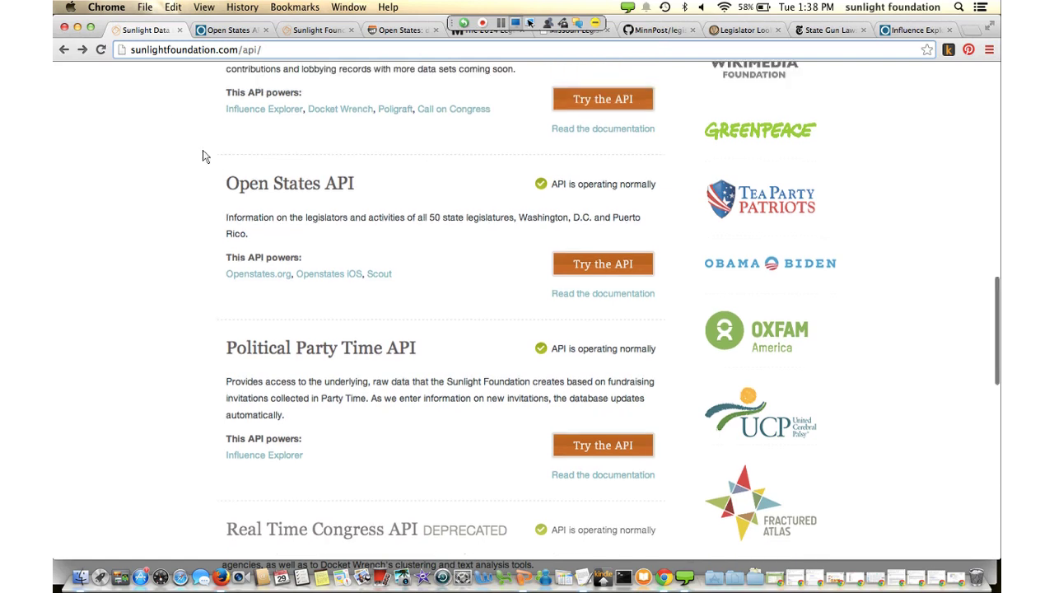
{"action": "scroll", "coordinate": [200, 153], "scroll_direction": "up", "scroll_amount": 10}
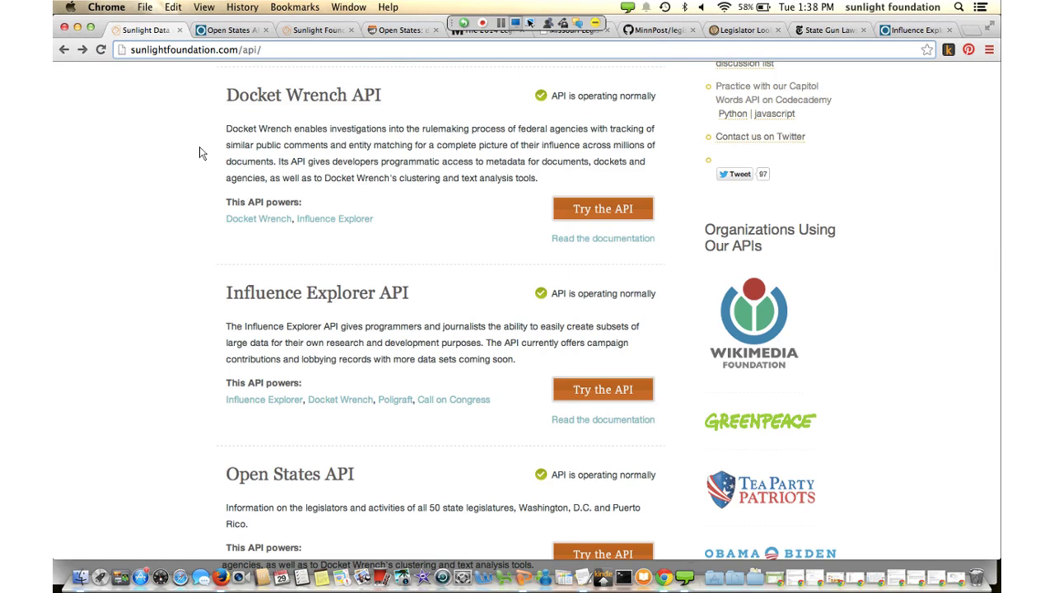
{"action": "scroll", "coordinate": [199, 153], "scroll_direction": "down", "scroll_amount": 3}
{"action": "scroll", "coordinate": [199, 153], "scroll_direction": "up", "scroll_amount": 5}
{"action": "scroll", "coordinate": [199, 153], "scroll_direction": "down", "scroll_amount": 5}
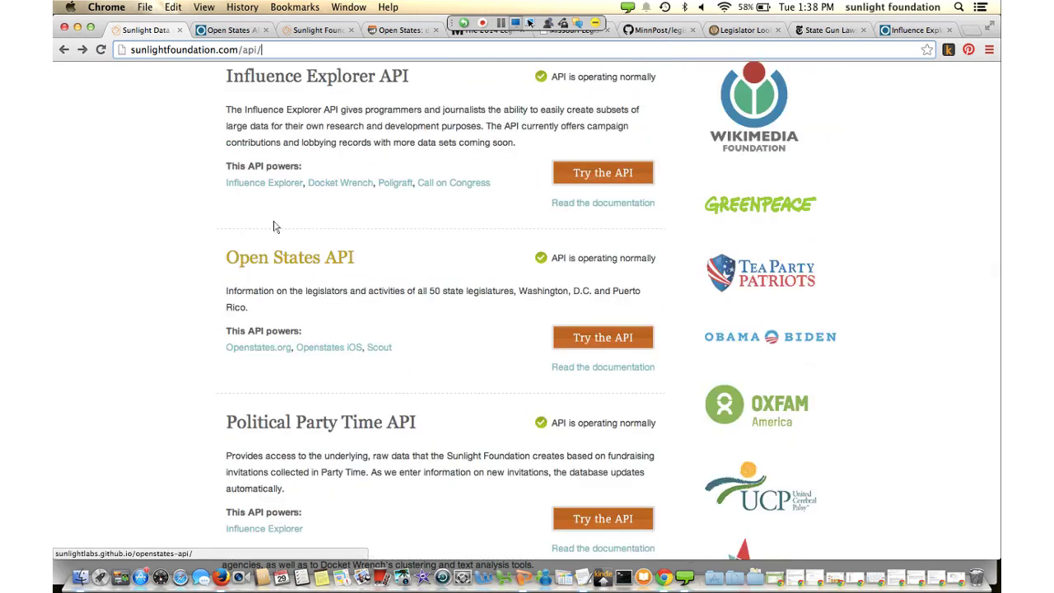
{"action": "left_click", "coordinate": [276, 227]}
Open the Open States API documentation and read through its Basics and Data Types sections
{"action": "left_click", "coordinate": [276, 227]}
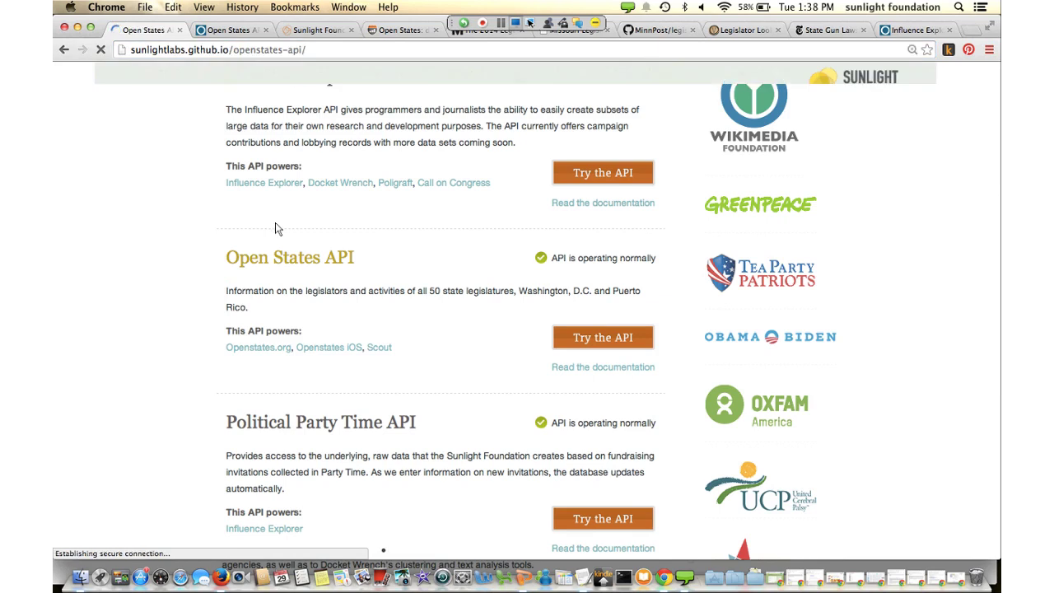
{"action": "scroll", "coordinate": [421, 375], "scroll_direction": "down", "scroll_amount": 2}
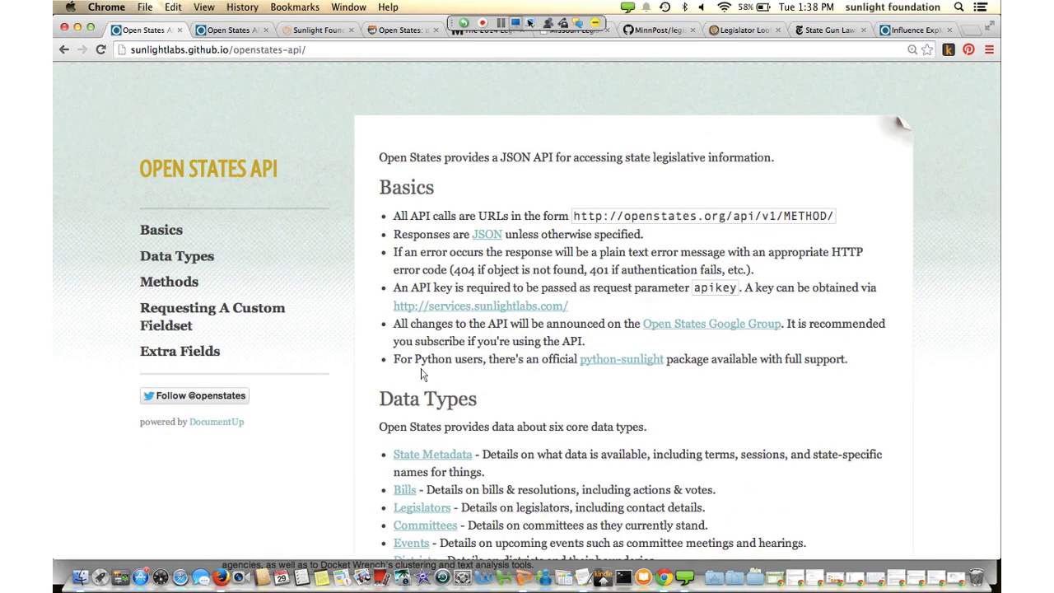
{"action": "scroll", "coordinate": [422, 374], "scroll_direction": "down", "scroll_amount": 5}
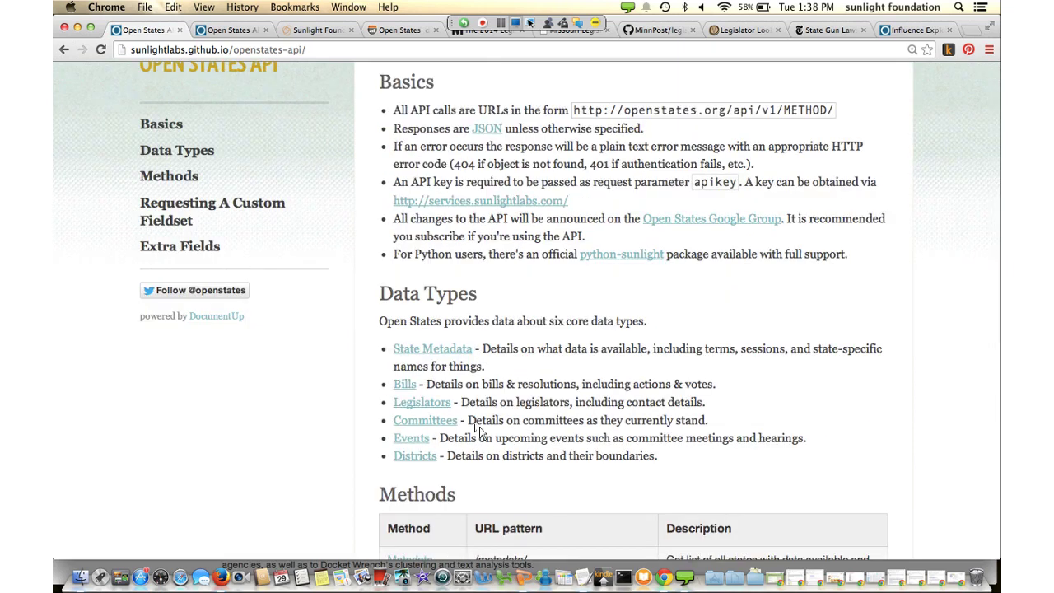
{"action": "scroll", "coordinate": [481, 431], "scroll_direction": "down", "scroll_amount": 1}
{"action": "scroll", "coordinate": [482, 431], "scroll_direction": "down", "scroll_amount": 3}
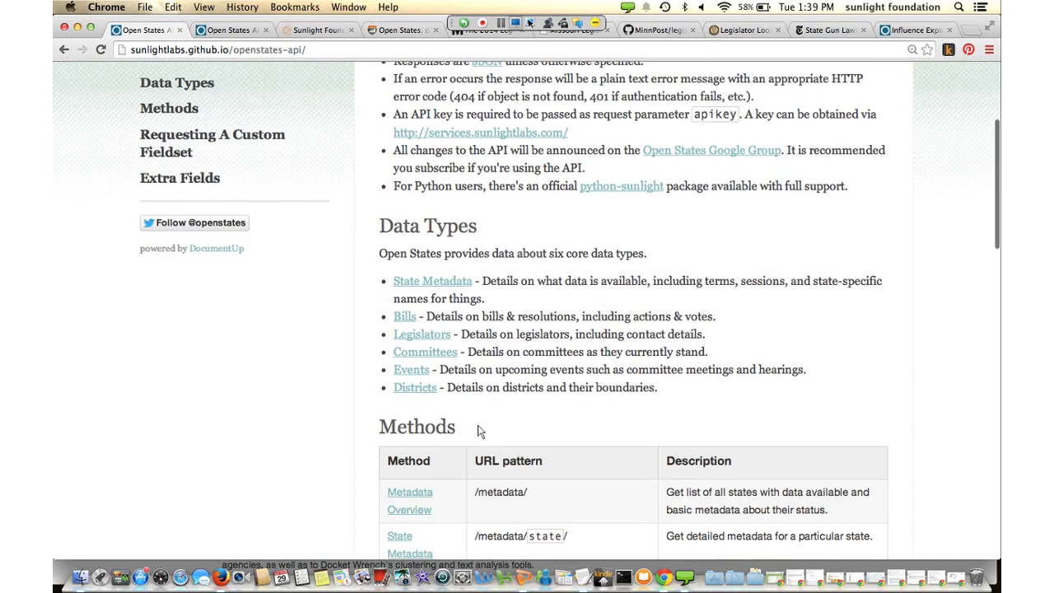
Review the Methods table and Requesting A Custom Fieldset, then go back to the Sunlight API list
{"action": "scroll", "coordinate": [481, 430], "scroll_direction": "down", "scroll_amount": 1}
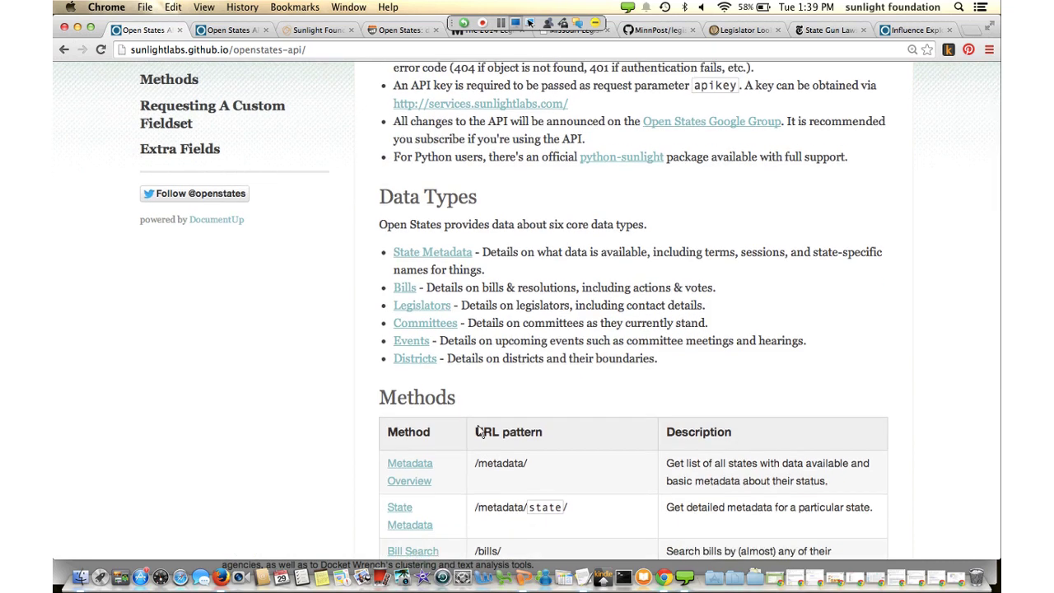
{"action": "scroll", "coordinate": [481, 430], "scroll_direction": "down", "scroll_amount": 3}
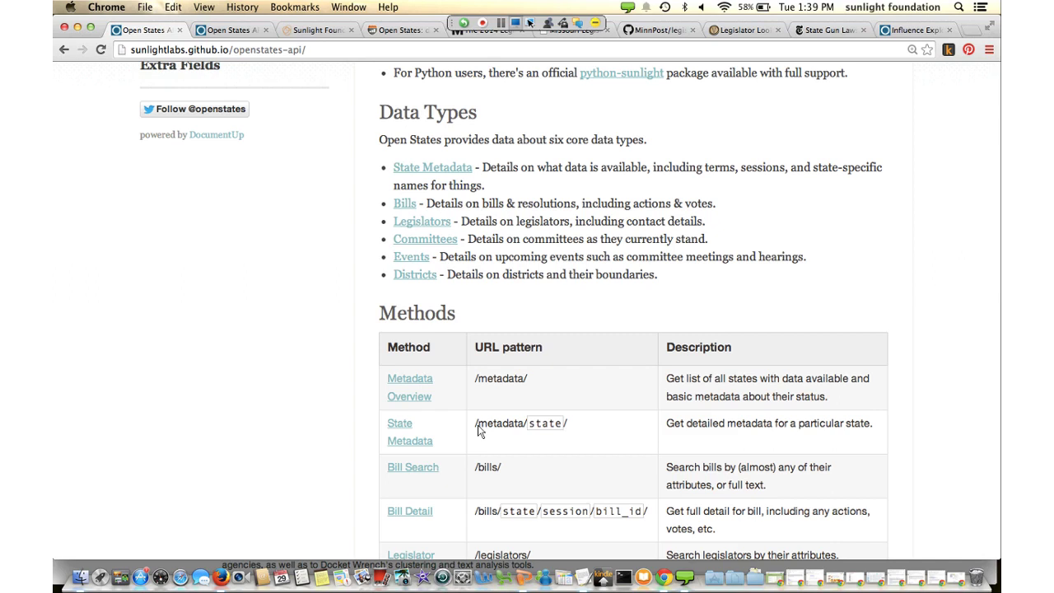
{"action": "scroll", "coordinate": [479, 429], "scroll_direction": "down", "scroll_amount": 12}
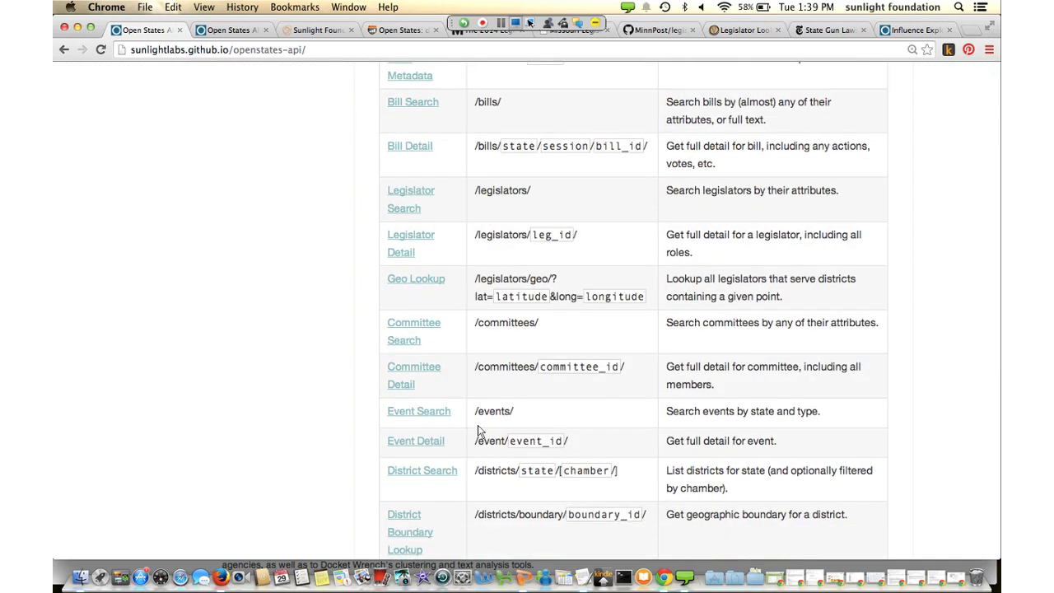
{"action": "scroll", "coordinate": [478, 425], "scroll_direction": "down", "scroll_amount": 13}
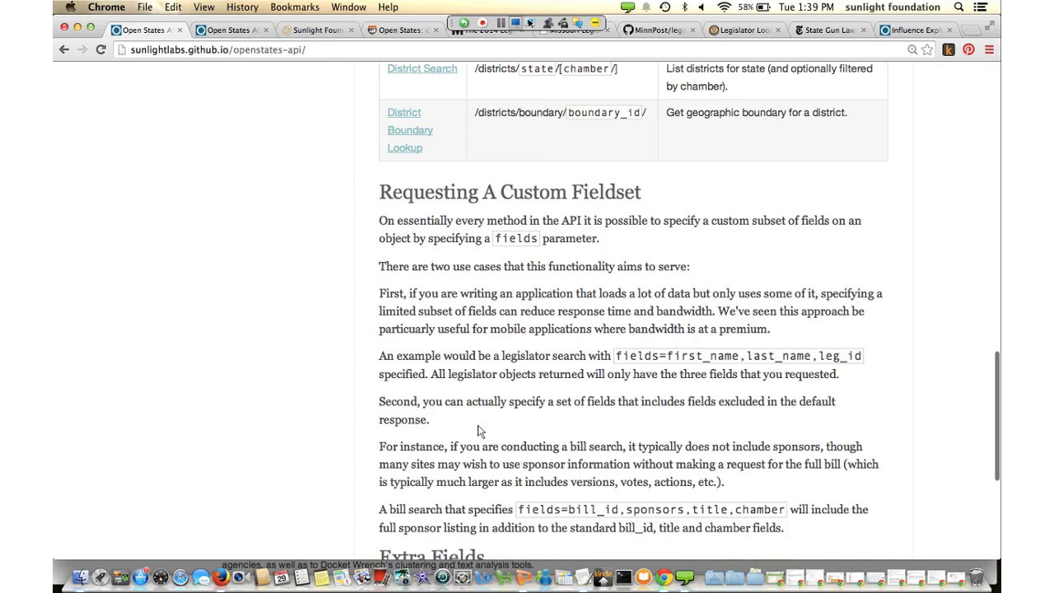
{"action": "scroll", "coordinate": [480, 430], "scroll_direction": "up", "scroll_amount": 20}
{"action": "scroll", "coordinate": [481, 430], "scroll_direction": "up", "scroll_amount": 7}
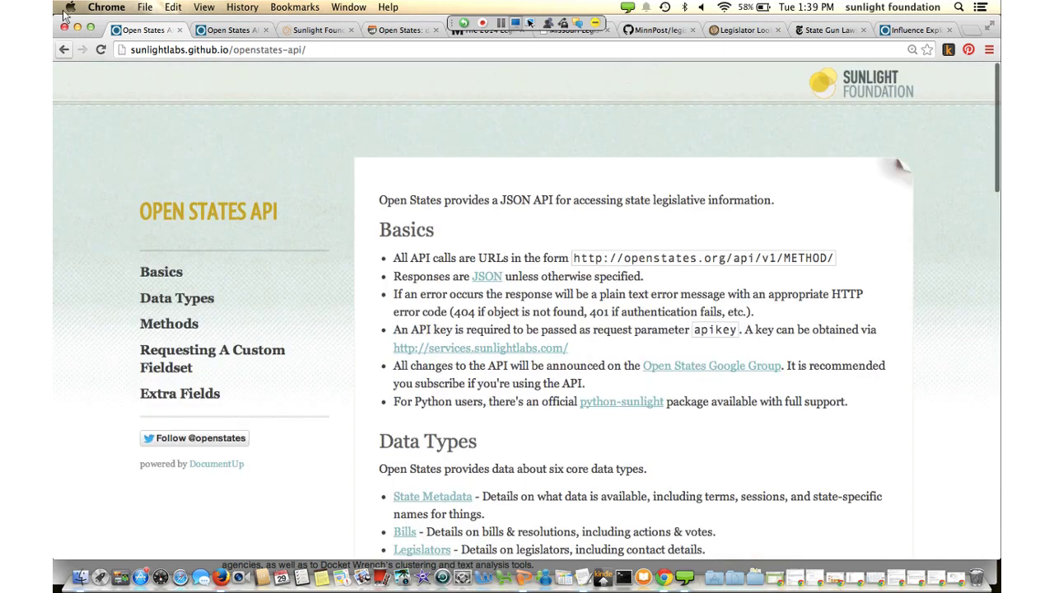
{"action": "key", "text": "super+bracketleft"}
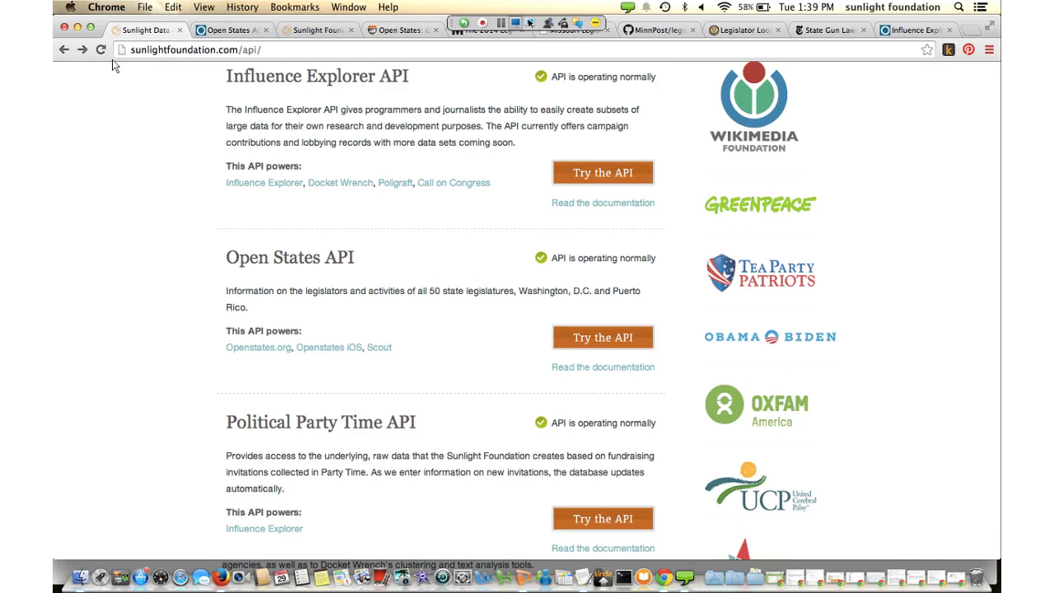
Open the Try the API explorer for Open States
{"action": "left_click", "coordinate": [599, 548]}
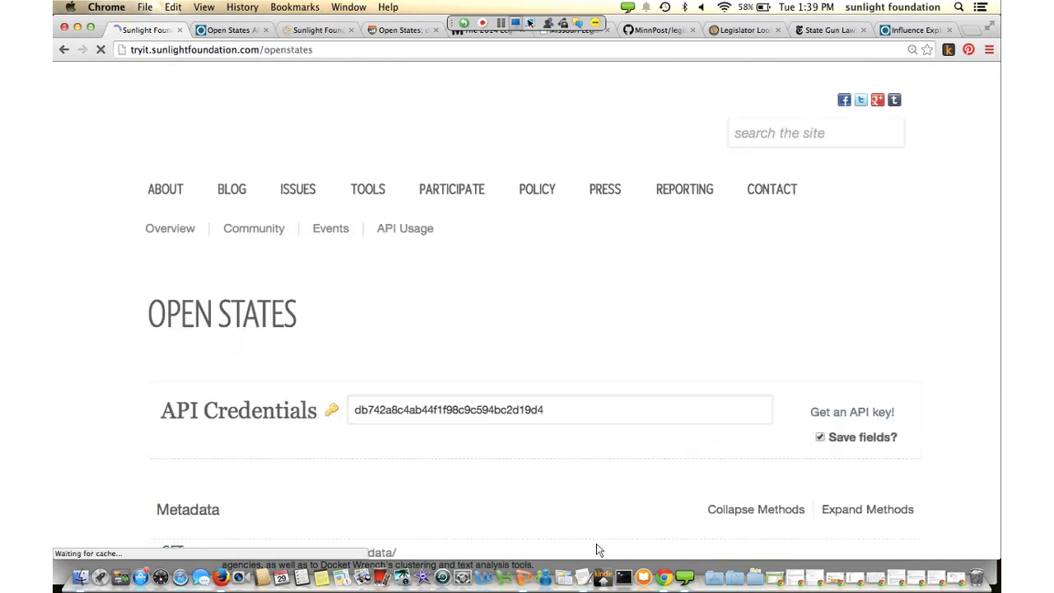
{"action": "scroll", "coordinate": [447, 400], "scroll_direction": "down", "scroll_amount": 5}
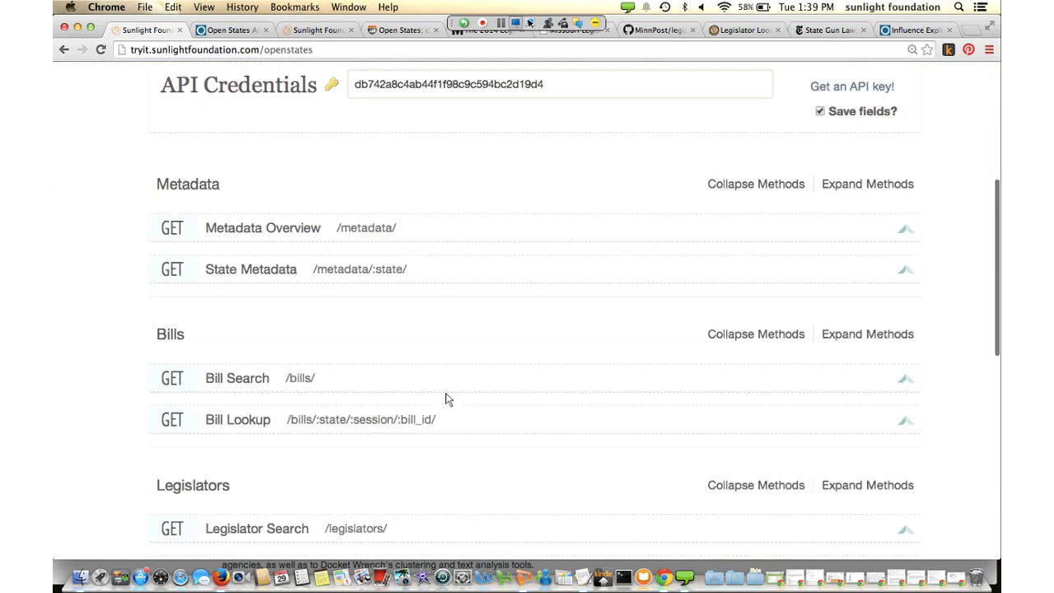
{"action": "scroll", "coordinate": [447, 399], "scroll_direction": "down", "scroll_amount": 3}
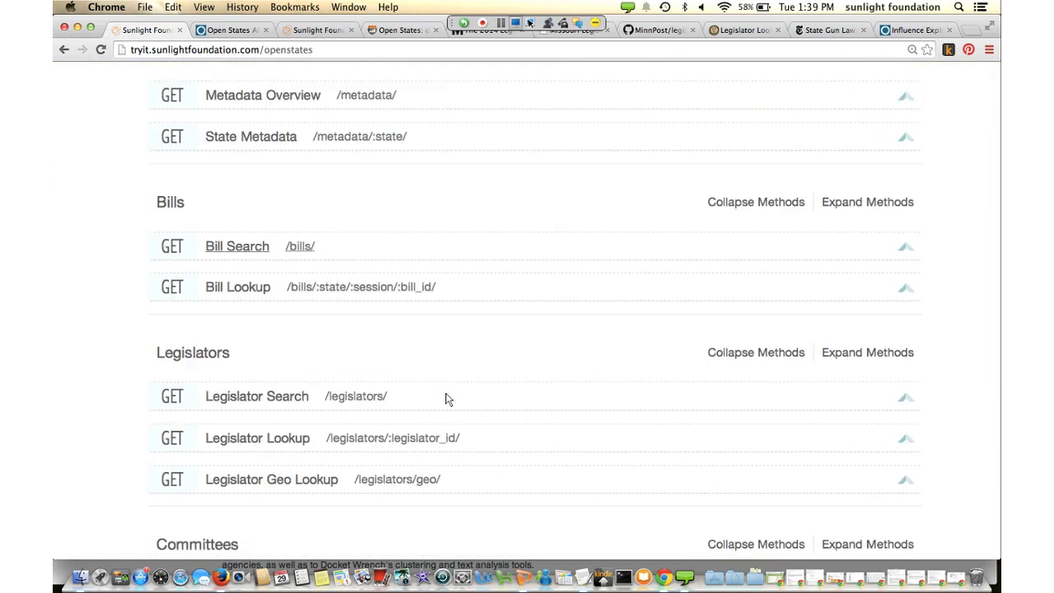
Run a Bill Search with q 'guns' and last_action_since 2014-01-01
{"action": "left_click", "coordinate": [275, 232]}
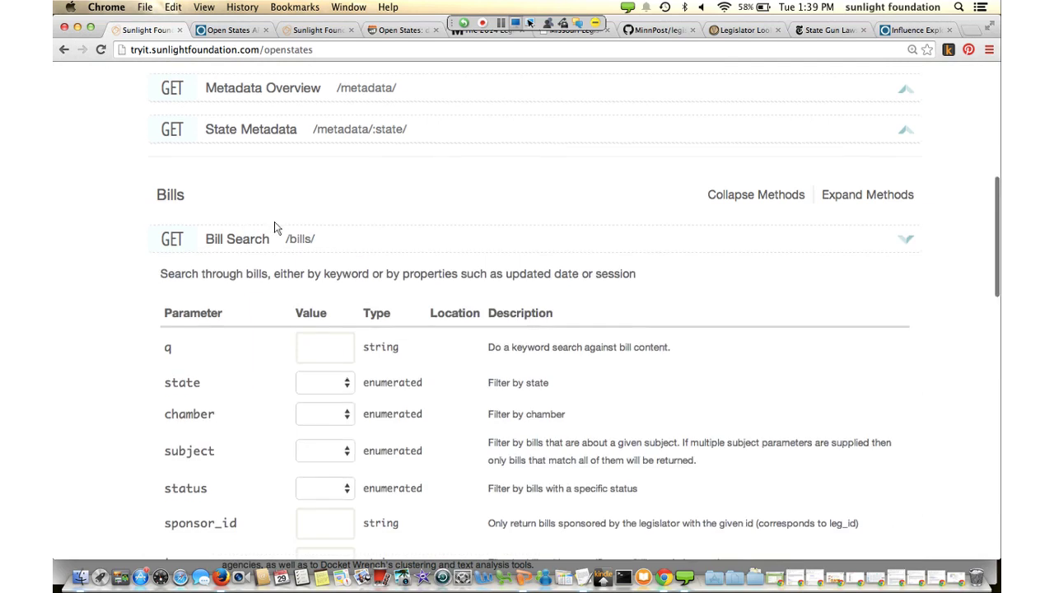
{"action": "type", "text": "gu"}
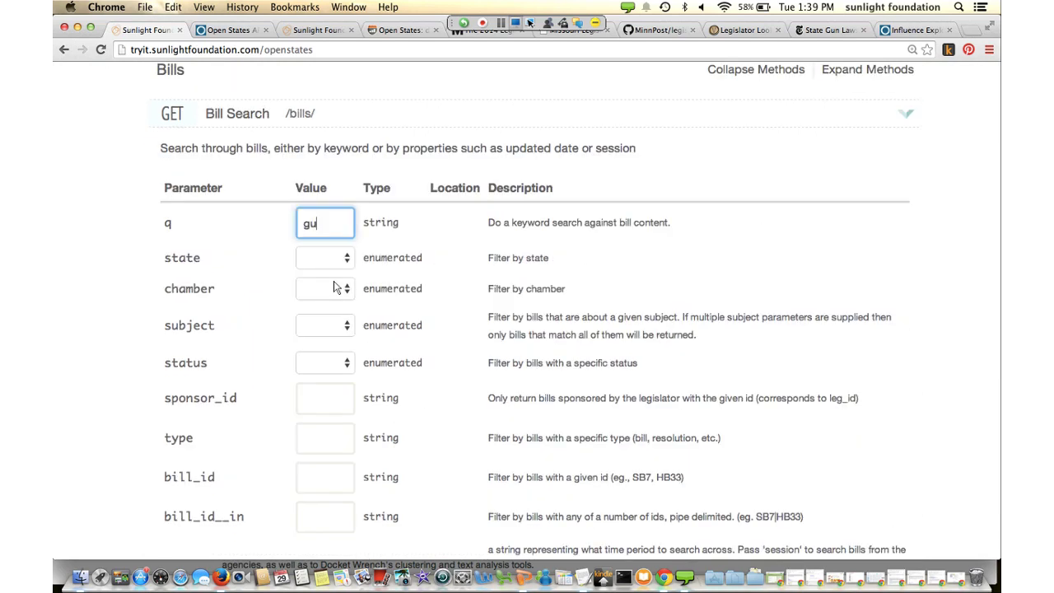
{"action": "type", "text": "ns"}
{"action": "scroll", "coordinate": [219, 172], "scroll_direction": "down", "scroll_amount": 2}
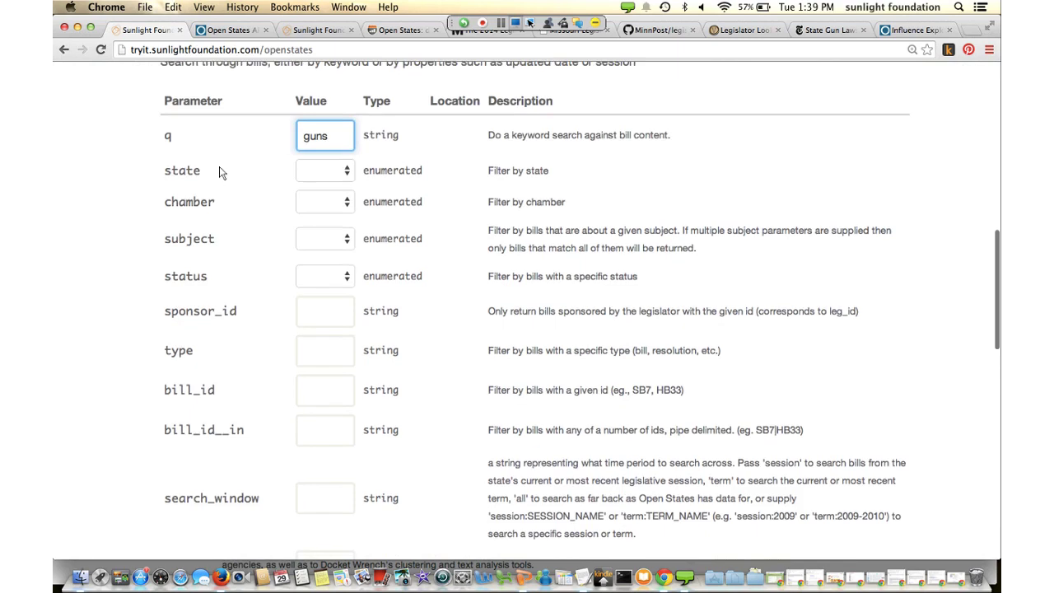
{"action": "scroll", "coordinate": [244, 195], "scroll_direction": "down", "scroll_amount": 3}
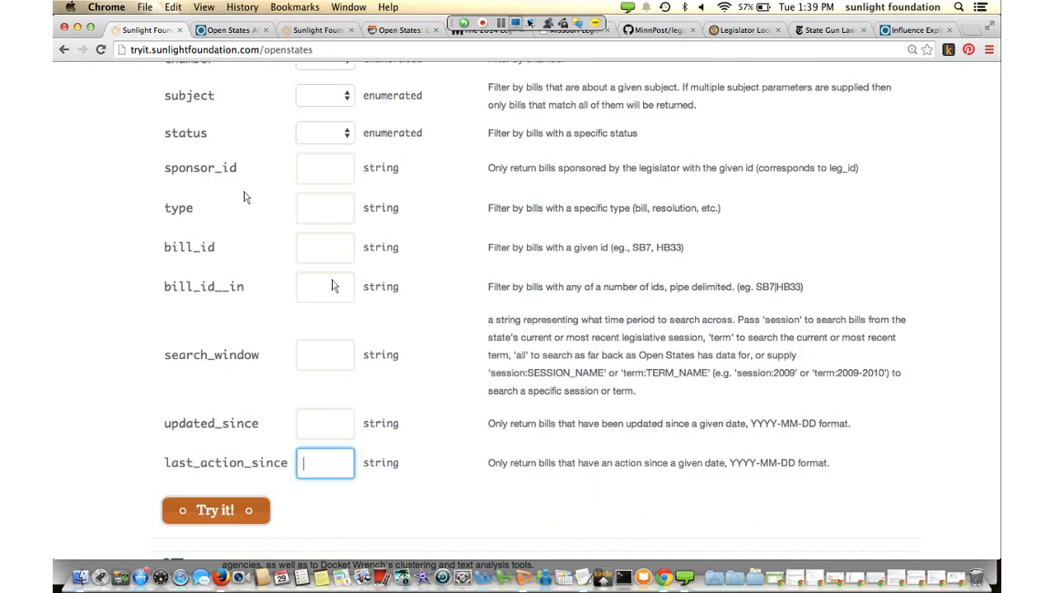
{"action": "type", "text": "2014"}
{"action": "type", "text": "-0"}
{"action": "type", "text": "1-01"}
{"action": "key", "text": "Tab"}
{"action": "key", "text": "Return"}
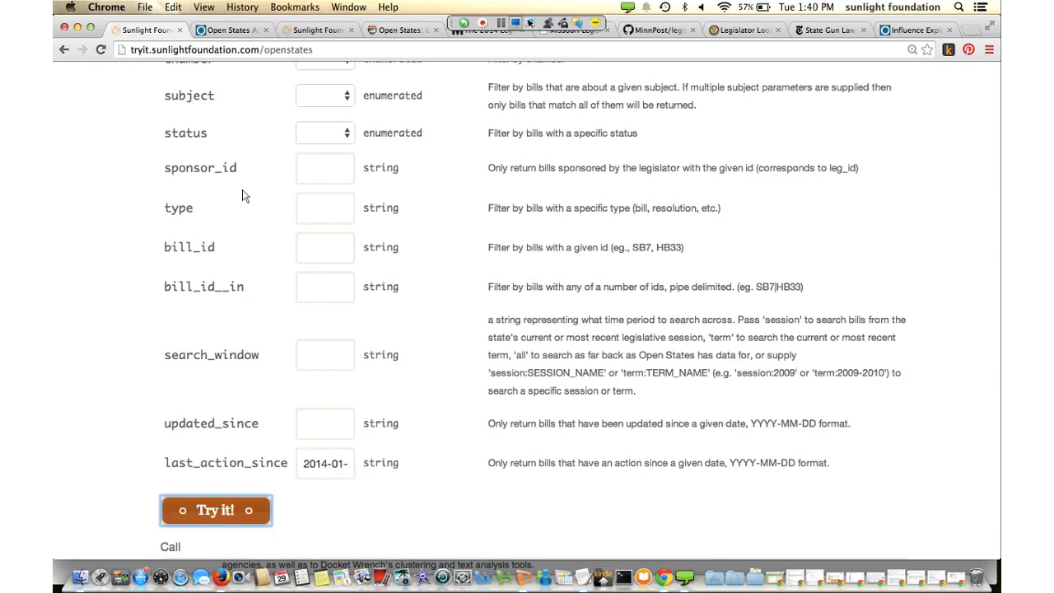
Scroll through the 200 response body listing the bills that match 'guns'
{"action": "scroll", "coordinate": [386, 337], "scroll_direction": "down", "scroll_amount": 5}
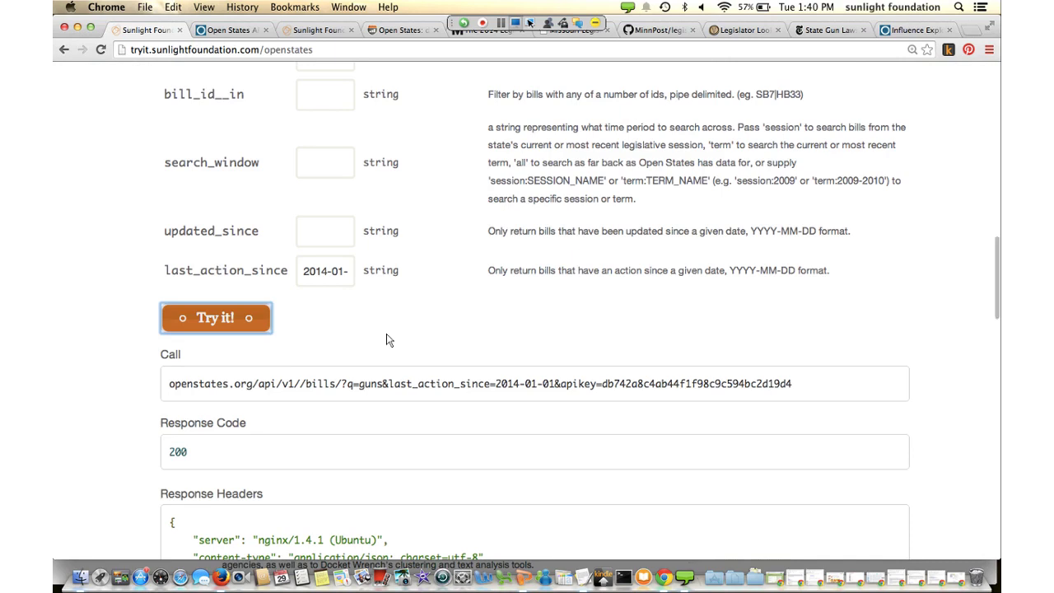
{"action": "key", "text": "Tab"}
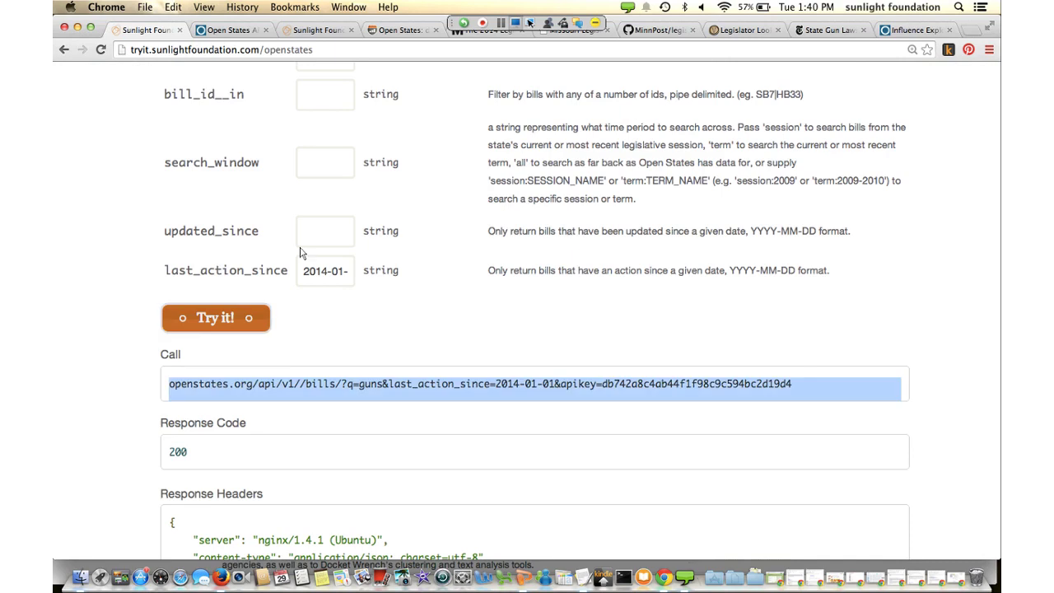
{"action": "scroll", "coordinate": [313, 264], "scroll_direction": "down", "scroll_amount": 12}
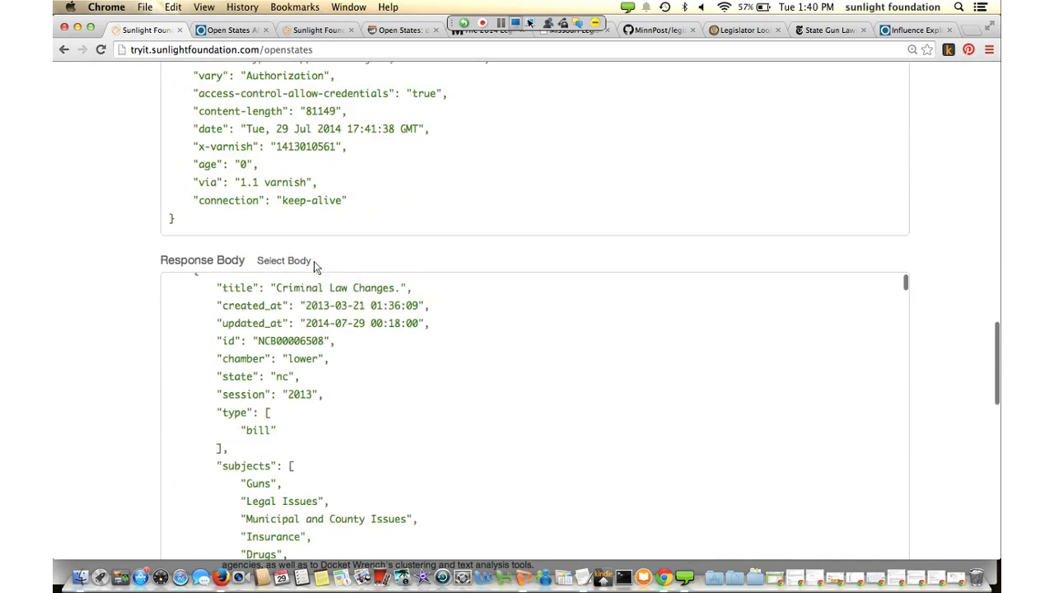
{"action": "scroll", "coordinate": [313, 265], "scroll_direction": "down", "scroll_amount": 2}
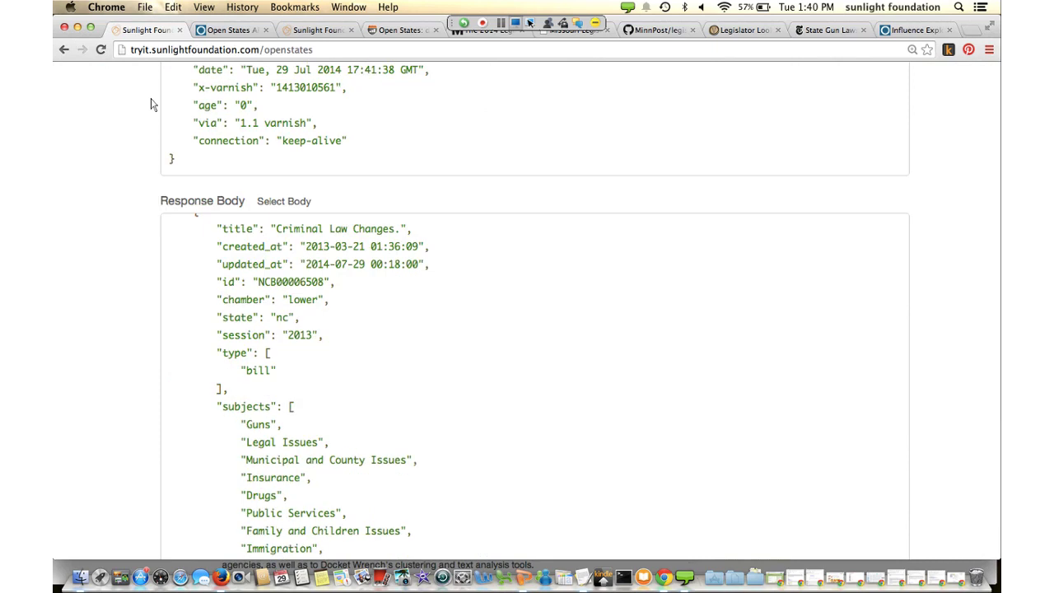
{"action": "scroll", "coordinate": [151, 103], "scroll_direction": "down", "scroll_amount": 4}
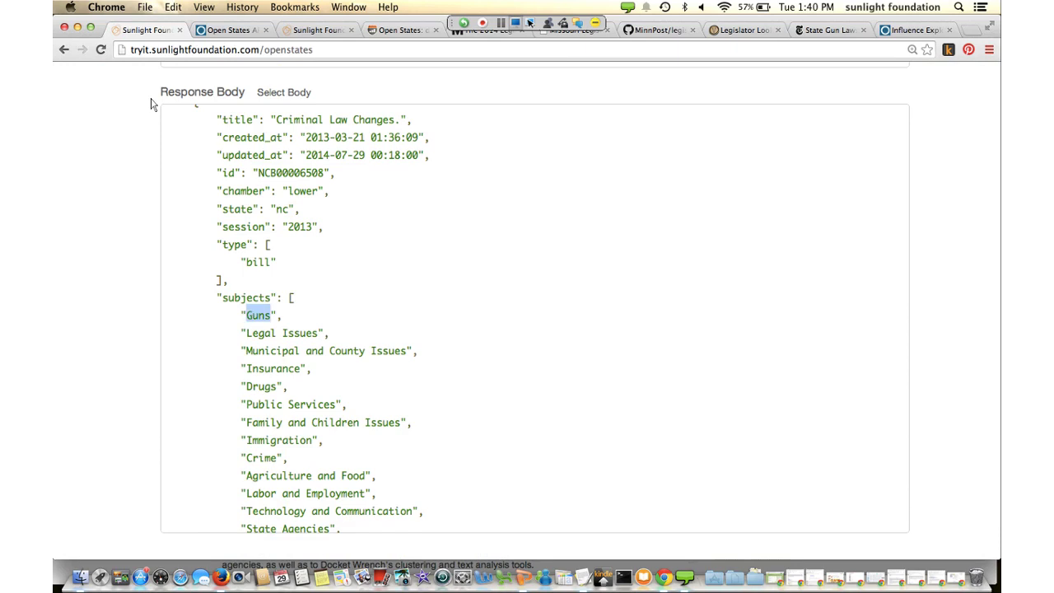
{"action": "scroll", "coordinate": [244, 196], "scroll_direction": "down", "scroll_amount": 10}
Return up to the q=guns parameter, then switch to the Open States API documentation tab
{"action": "scroll", "coordinate": [245, 196], "scroll_direction": "up", "scroll_amount": 8}
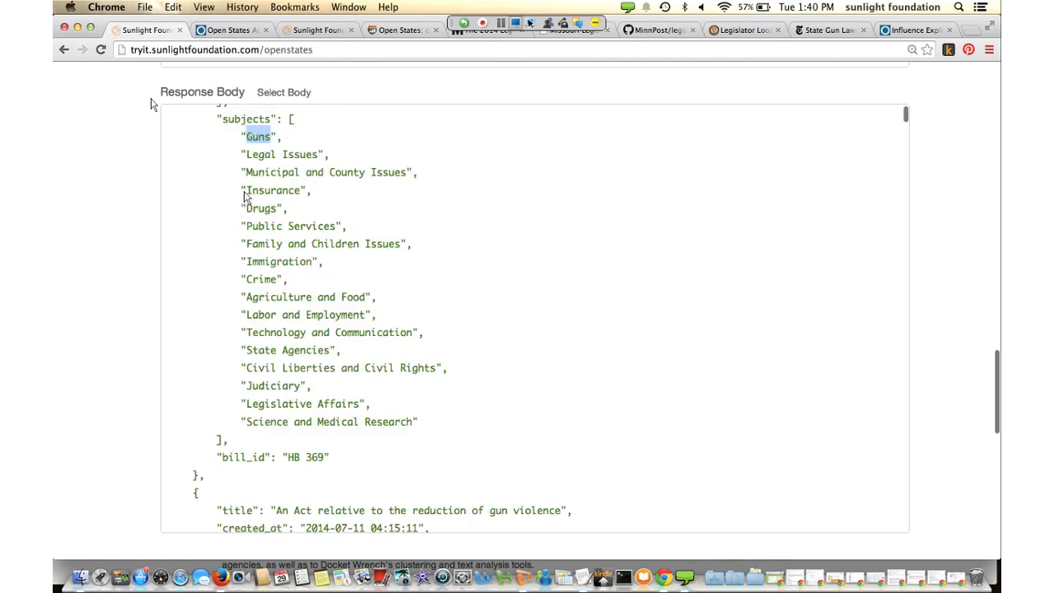
{"action": "scroll", "coordinate": [245, 196], "scroll_direction": "up", "scroll_amount": 1}
{"action": "scroll", "coordinate": [144, 98], "scroll_direction": "up", "scroll_amount": 15}
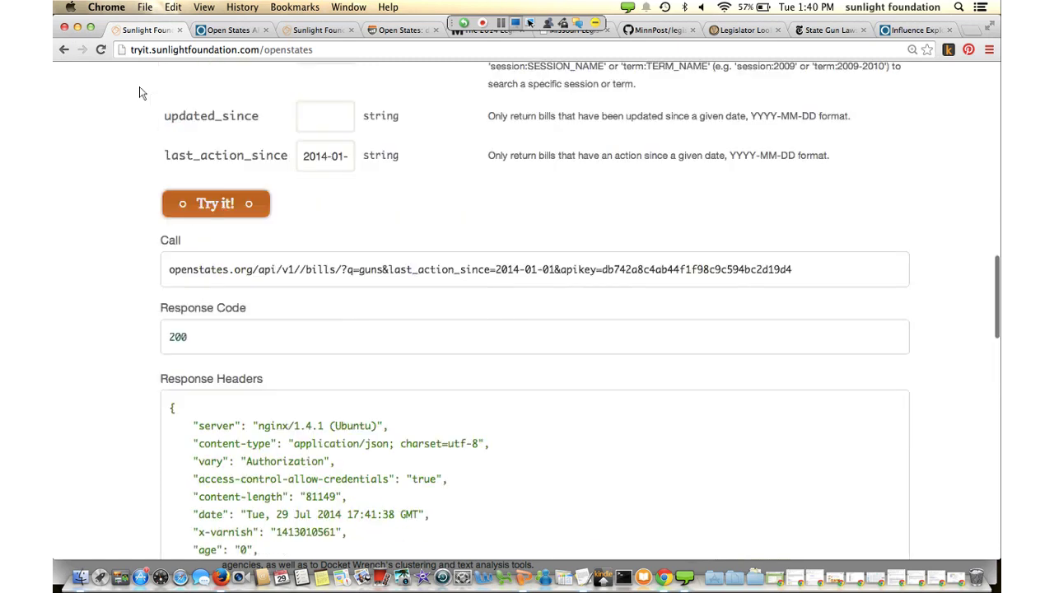
{"action": "scroll", "coordinate": [140, 93], "scroll_direction": "up", "scroll_amount": 3}
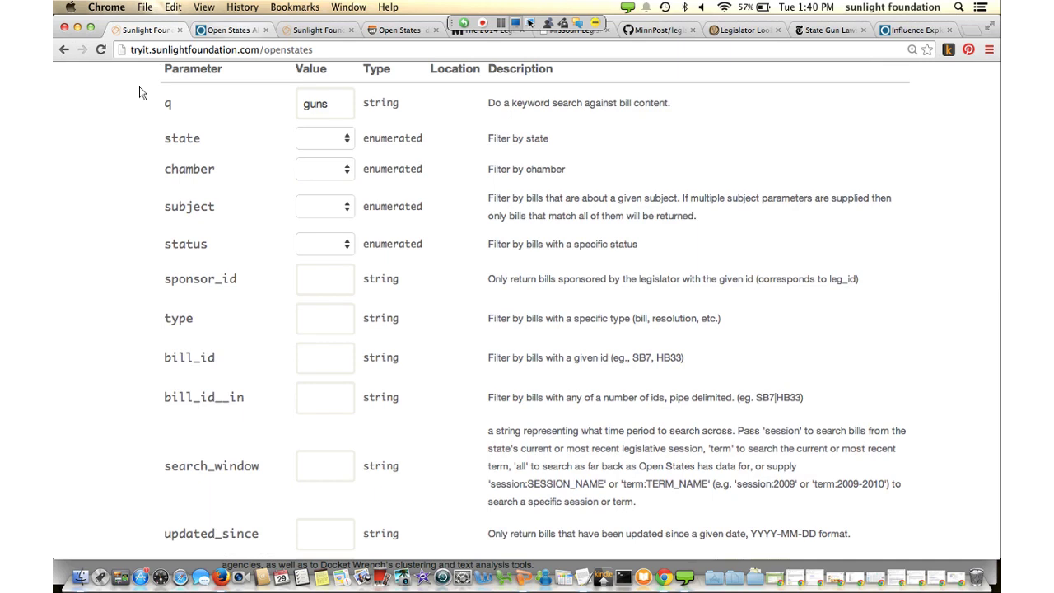
{"action": "key", "text": "ctrl+Tab"}
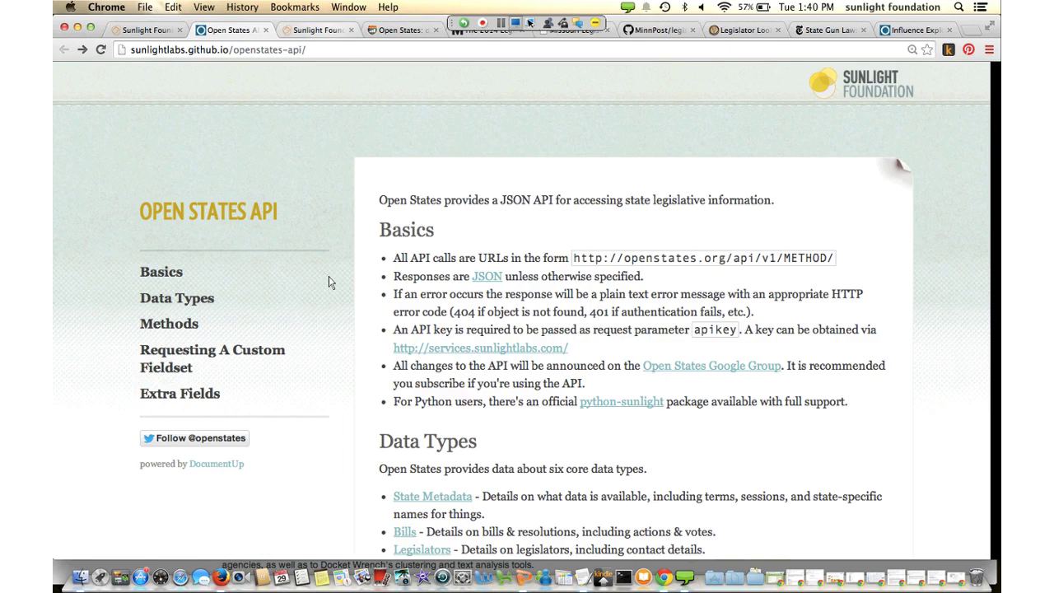
On openstates.org, search 'guns' and scroll the 1357 results led by North Carolina's HB 369
{"action": "key", "text": "ctrl+Tab"}
{"action": "key", "text": "ctrl+Tab"}
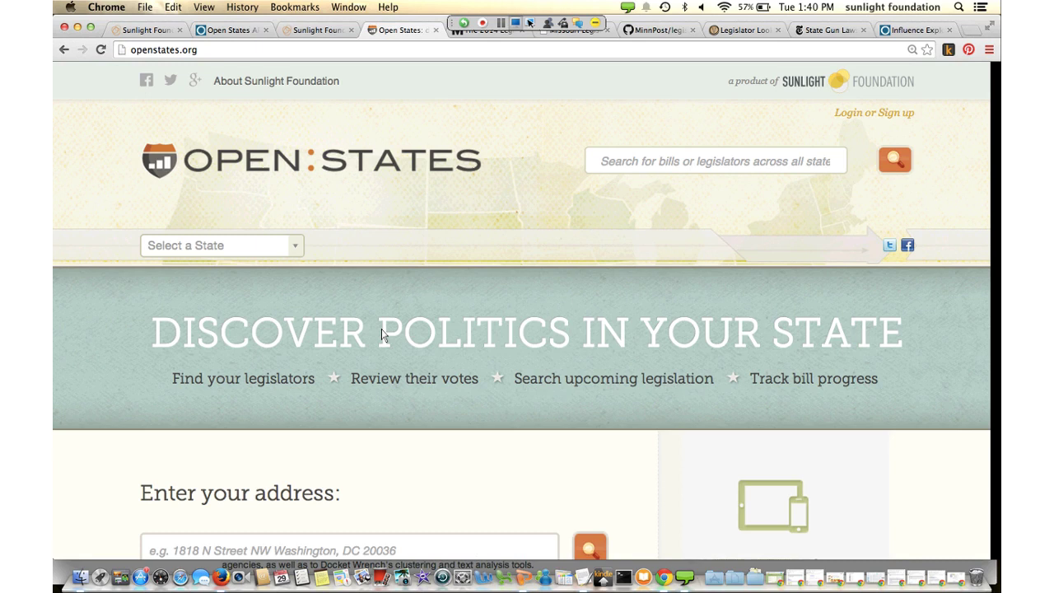
{"action": "scroll", "coordinate": [382, 328], "scroll_direction": "down", "scroll_amount": 3}
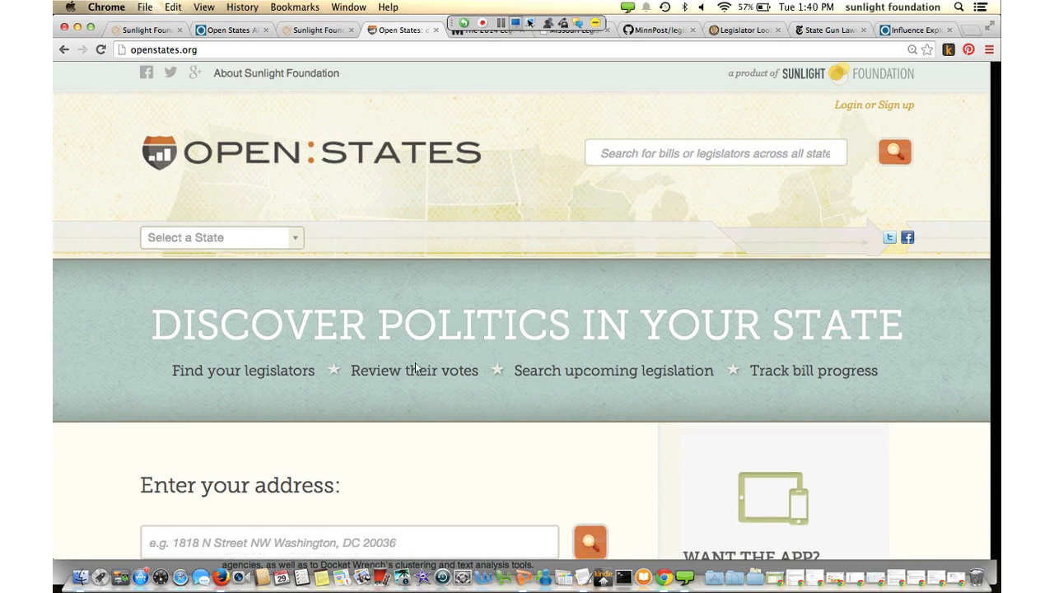
{"action": "scroll", "coordinate": [414, 365], "scroll_direction": "up", "scroll_amount": 2}
{"action": "type", "text": "guns"}
{"action": "key", "text": "Return"}
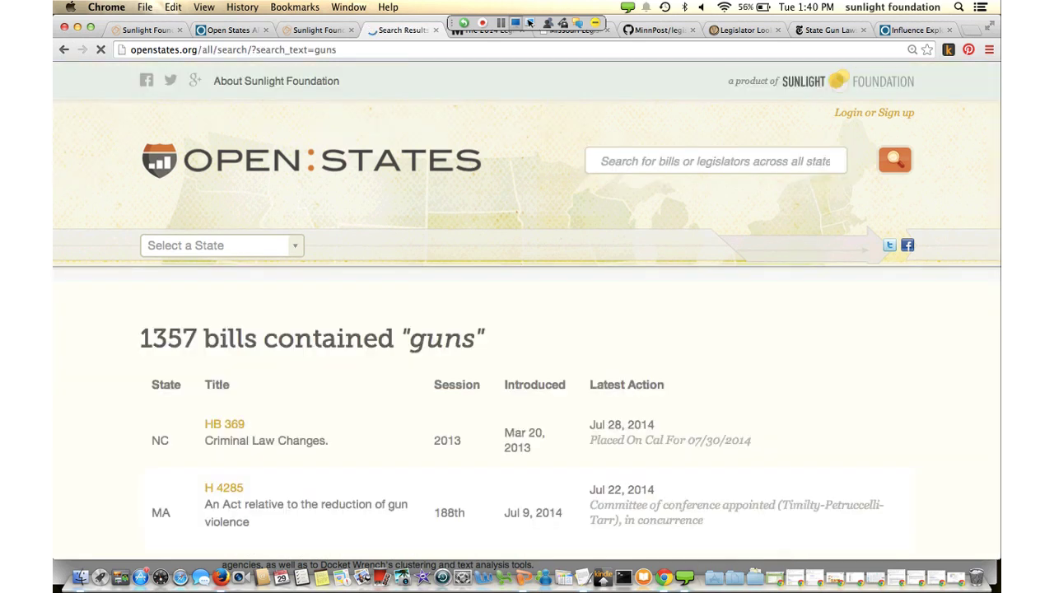
{"action": "scroll", "coordinate": [527, 329], "scroll_direction": "down", "scroll_amount": 2}
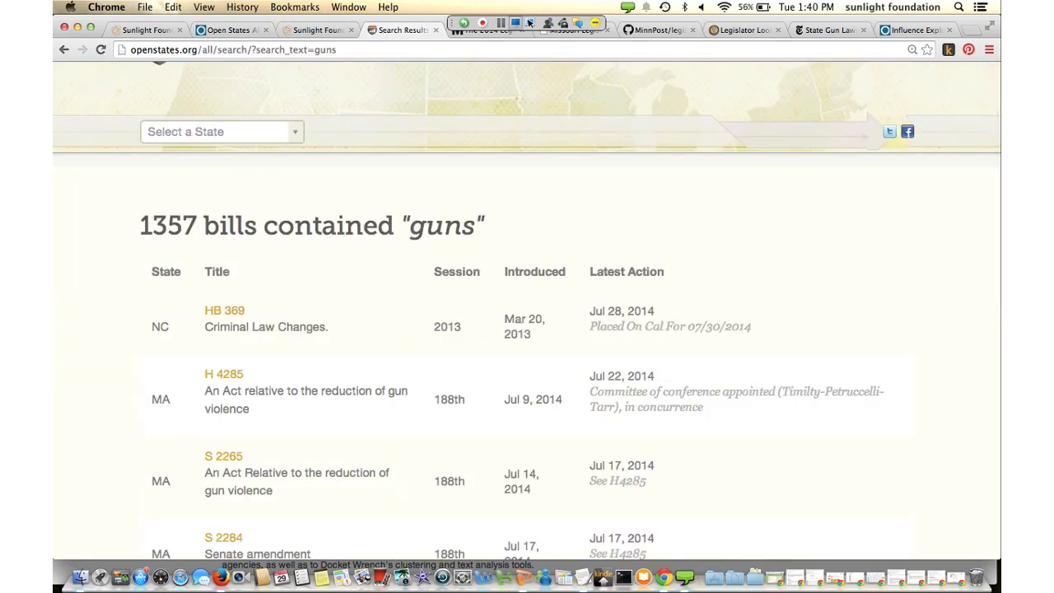
{"action": "scroll", "coordinate": [527, 247], "scroll_direction": "down", "scroll_amount": 2}
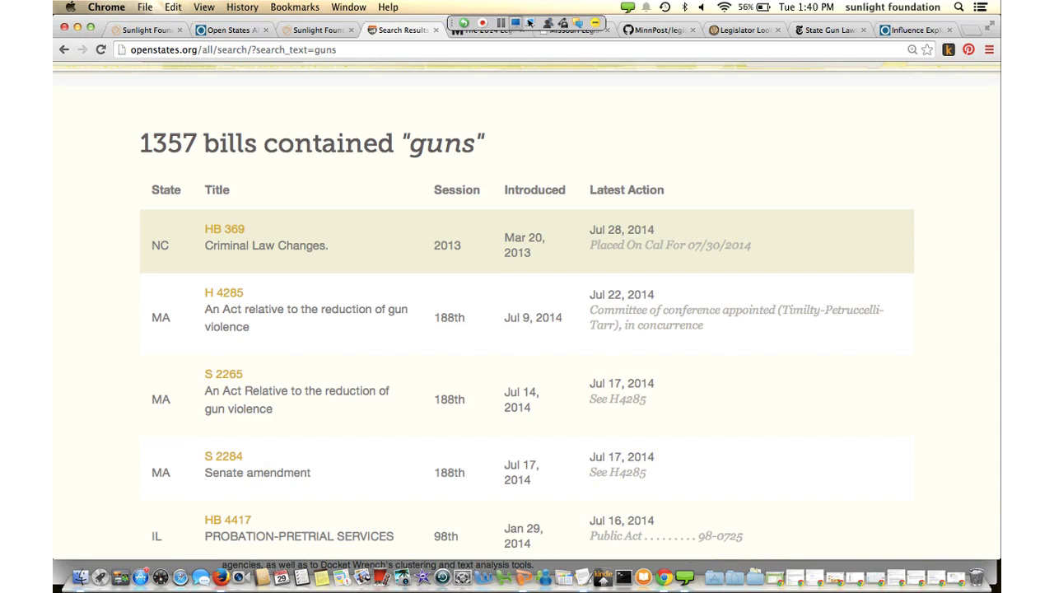
{"action": "scroll", "coordinate": [235, 185], "scroll_direction": "down", "scroll_amount": 1}
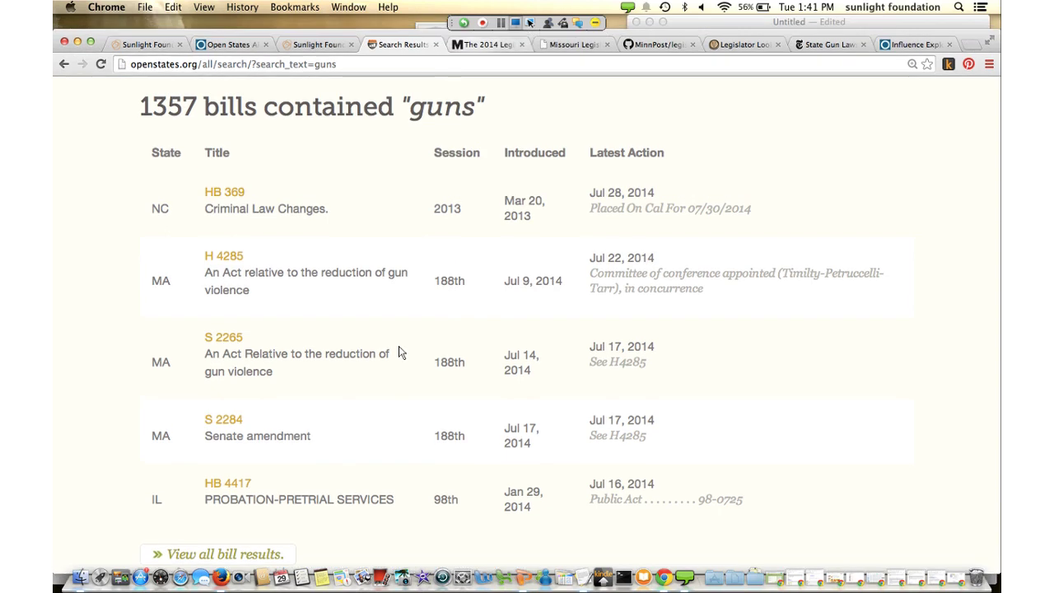
On the MinnPost tab, scroll the 137-bill category bubble chart, including Guns (2), to the source notes
{"action": "key", "text": "ctrl+Tab"}
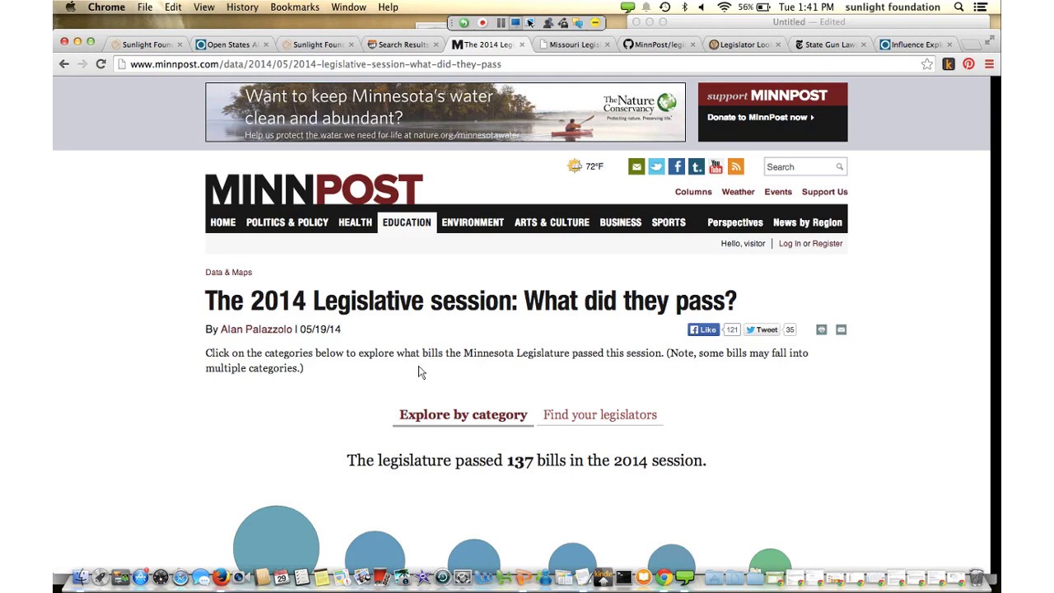
{"action": "scroll", "coordinate": [419, 372], "scroll_direction": "down", "scroll_amount": 1}
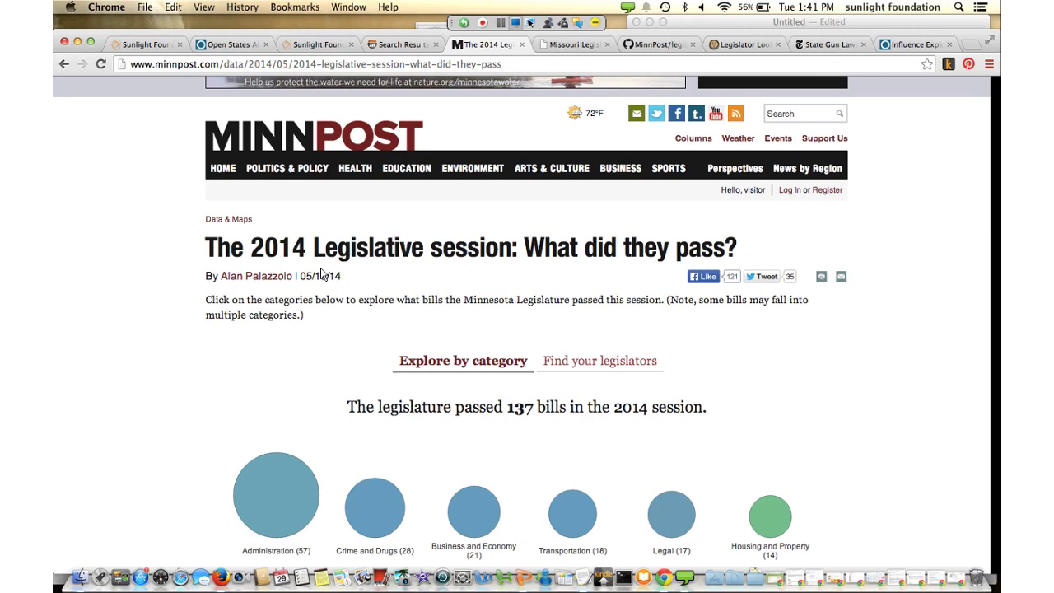
{"action": "scroll", "coordinate": [322, 274], "scroll_direction": "down", "scroll_amount": 3}
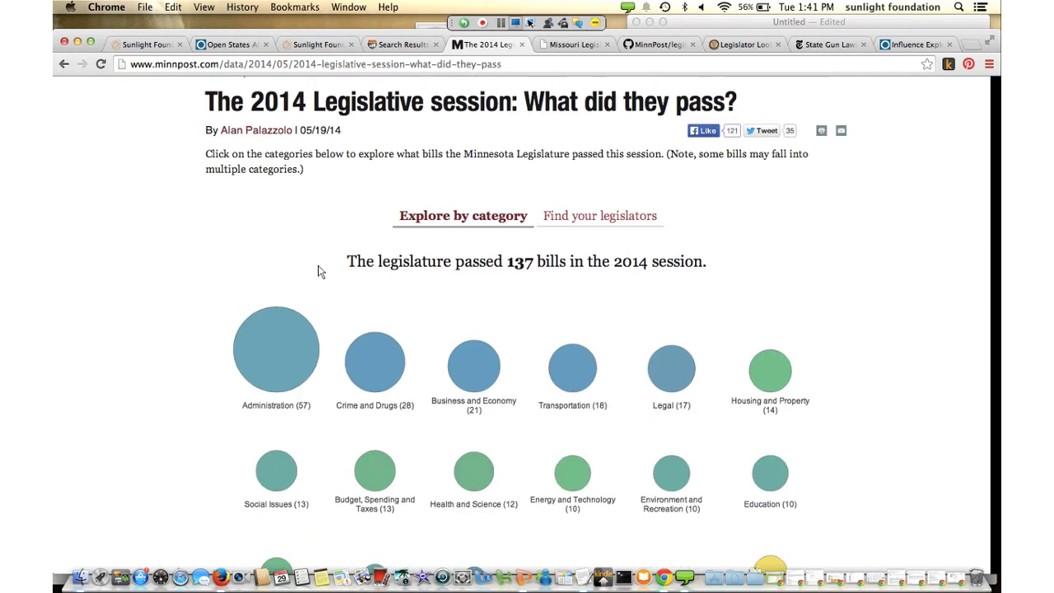
{"action": "scroll", "coordinate": [321, 271], "scroll_direction": "down", "scroll_amount": 2}
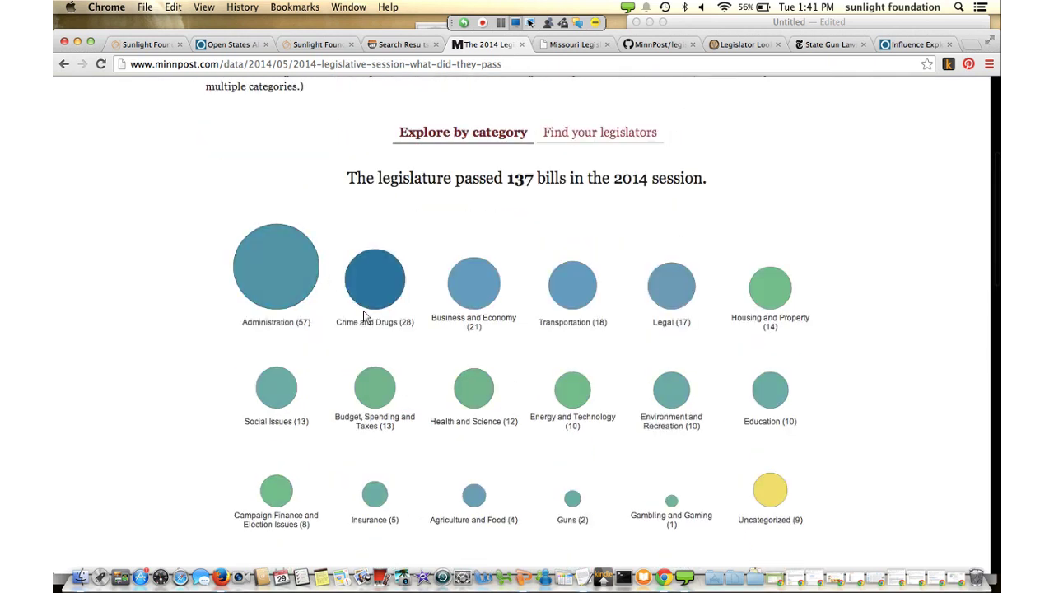
{"action": "scroll", "coordinate": [445, 397], "scroll_direction": "down", "scroll_amount": 3}
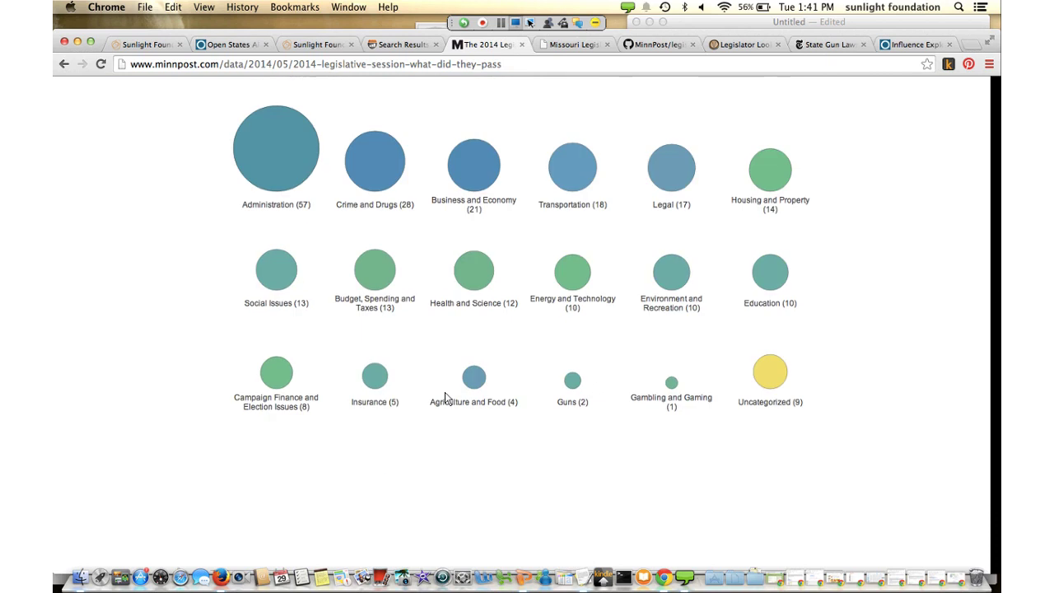
{"action": "scroll", "coordinate": [445, 398], "scroll_direction": "down", "scroll_amount": 5}
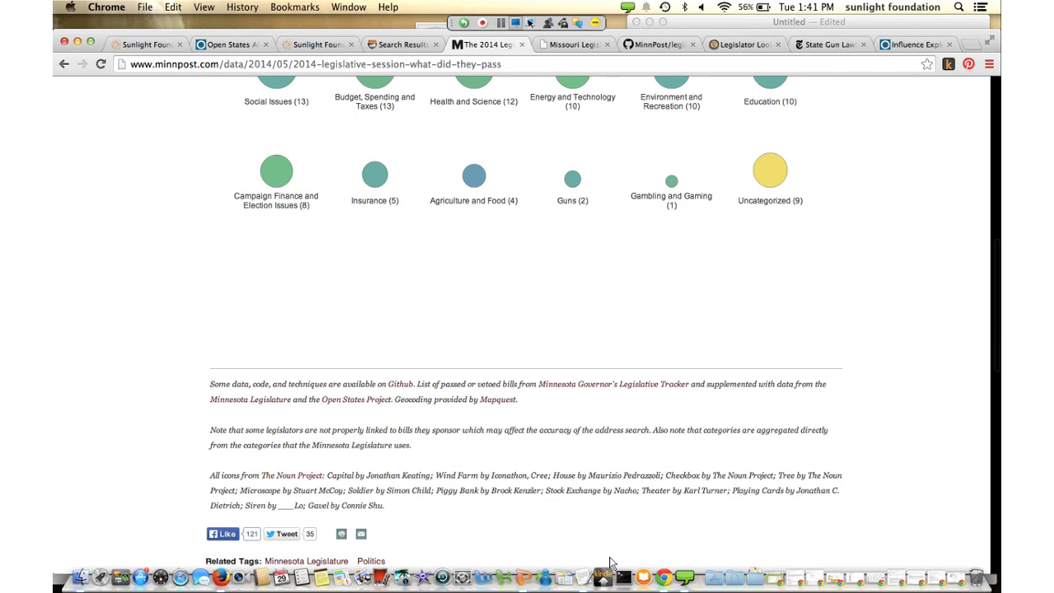
Open the Missouri tracker's Guns category and review SB 613/HB 1439, SB 548 and HB 1129
{"action": "scroll", "coordinate": [377, 330], "scroll_direction": "up", "scroll_amount": 10}
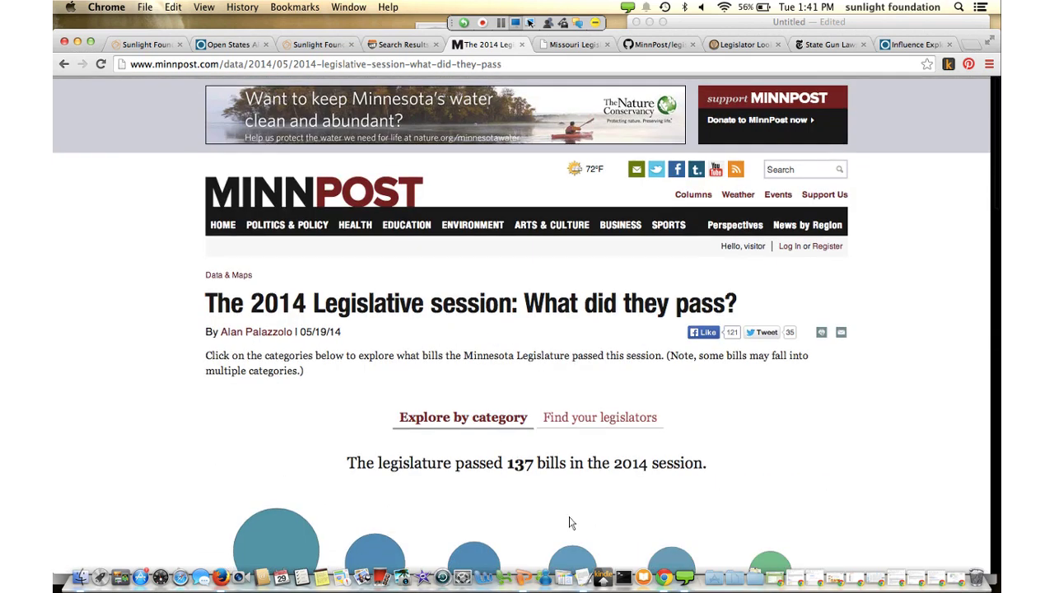
{"action": "key", "text": "ctrl+Tab"}
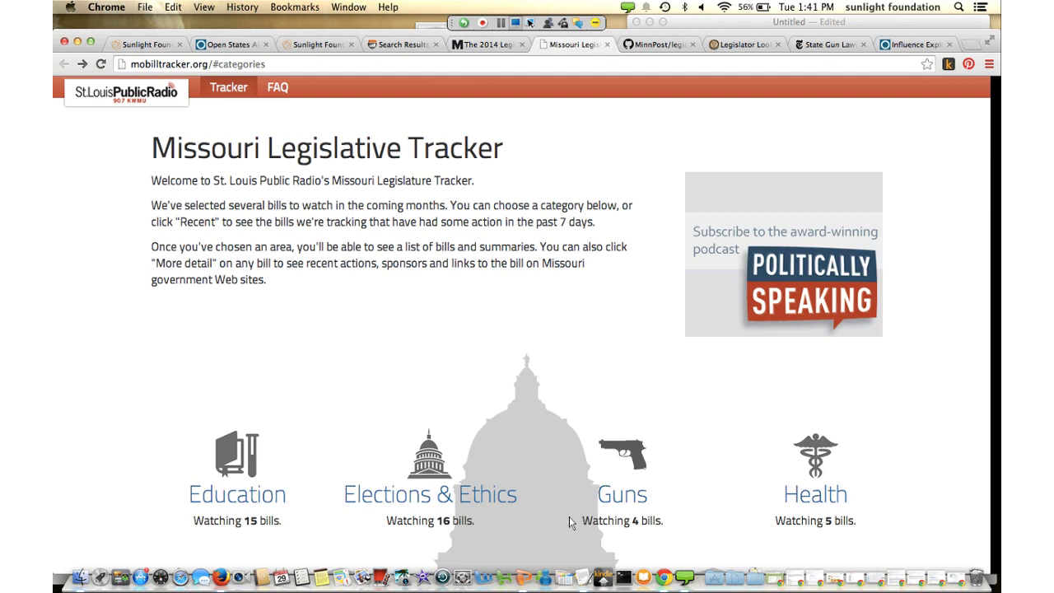
{"action": "scroll", "coordinate": [519, 466], "scroll_direction": "down", "scroll_amount": 4}
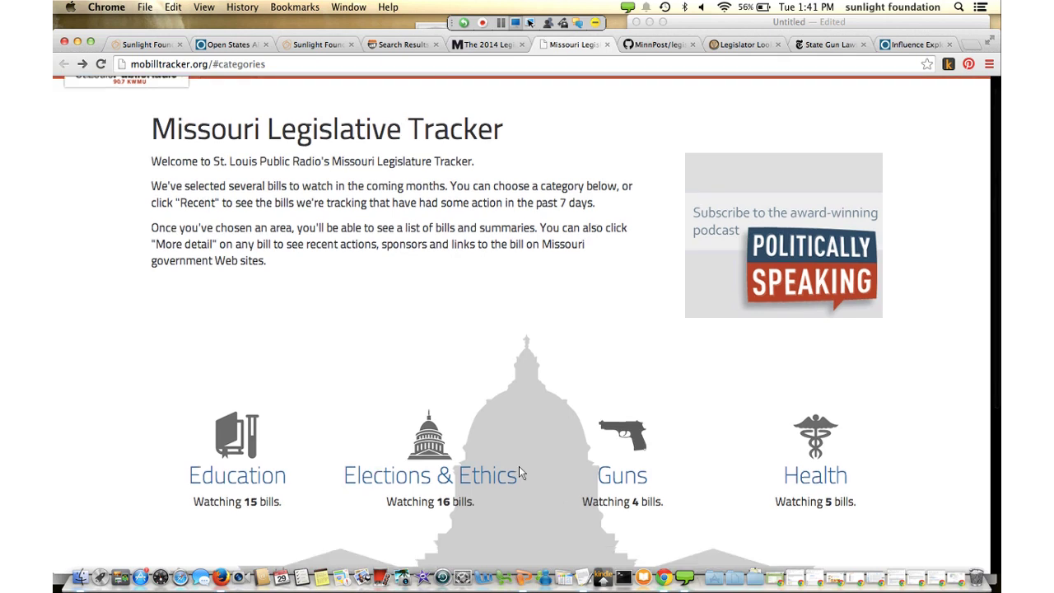
{"action": "scroll", "coordinate": [522, 470], "scroll_direction": "down", "scroll_amount": 3}
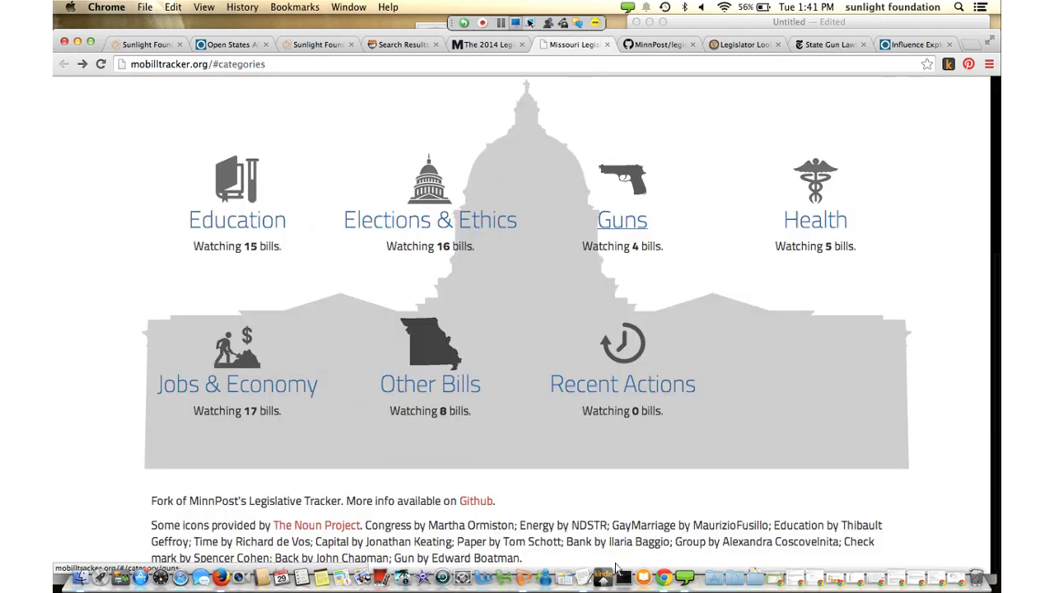
{"action": "left_click", "coordinate": [622, 219]}
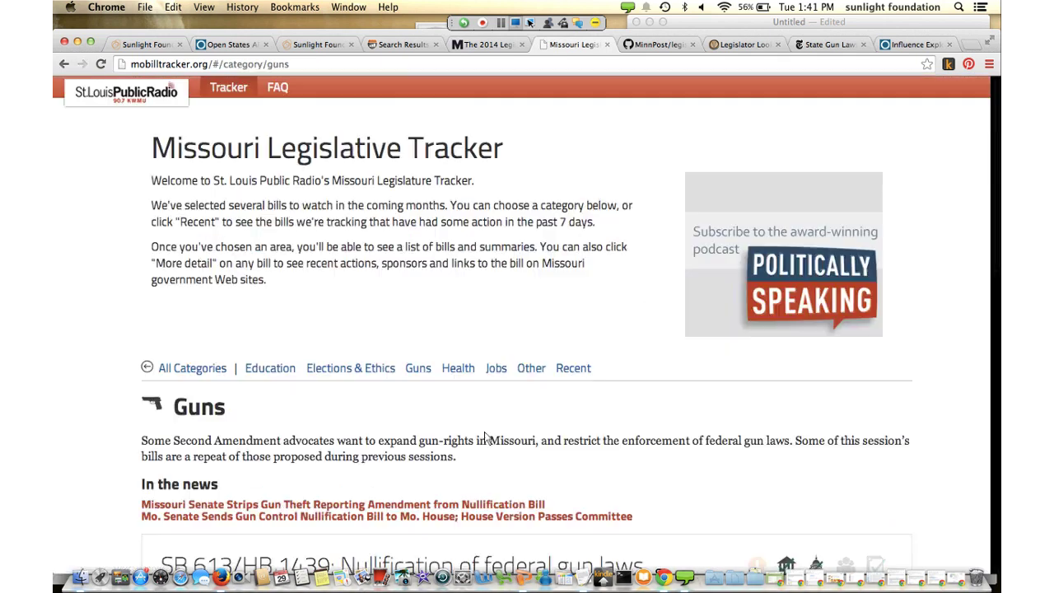
{"action": "scroll", "coordinate": [486, 438], "scroll_direction": "down", "scroll_amount": 5}
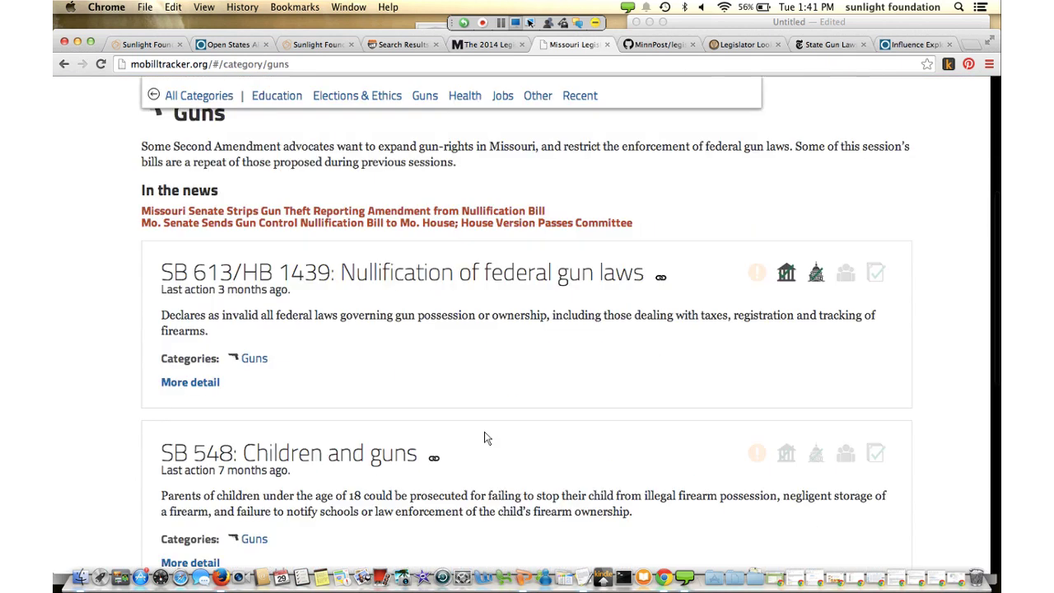
{"action": "scroll", "coordinate": [486, 438], "scroll_direction": "up", "scroll_amount": 1}
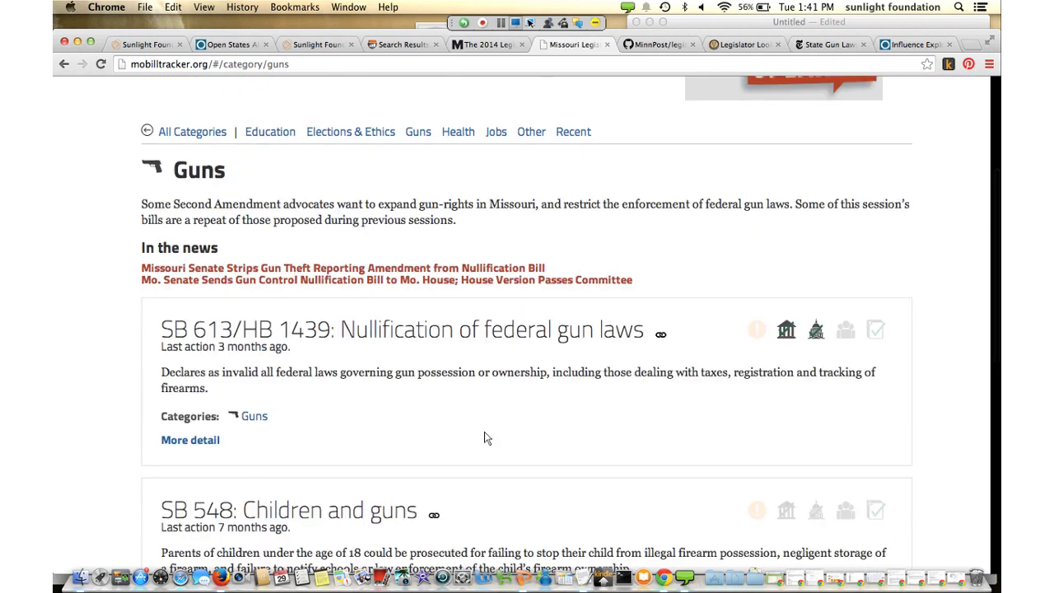
{"action": "scroll", "coordinate": [486, 438], "scroll_direction": "down", "scroll_amount": 2}
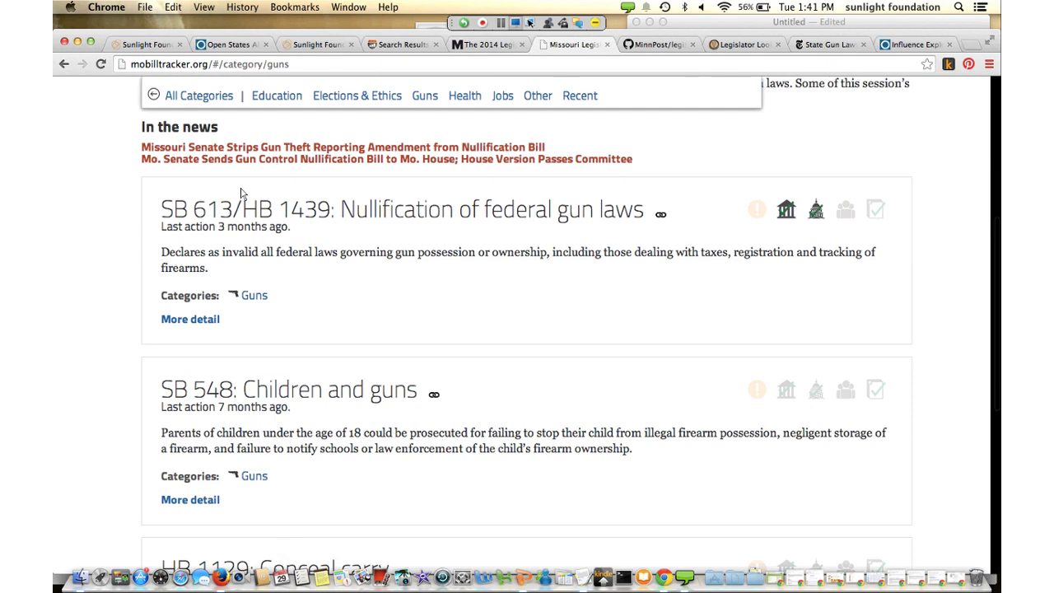
{"action": "scroll", "coordinate": [241, 192], "scroll_direction": "down", "scroll_amount": 1}
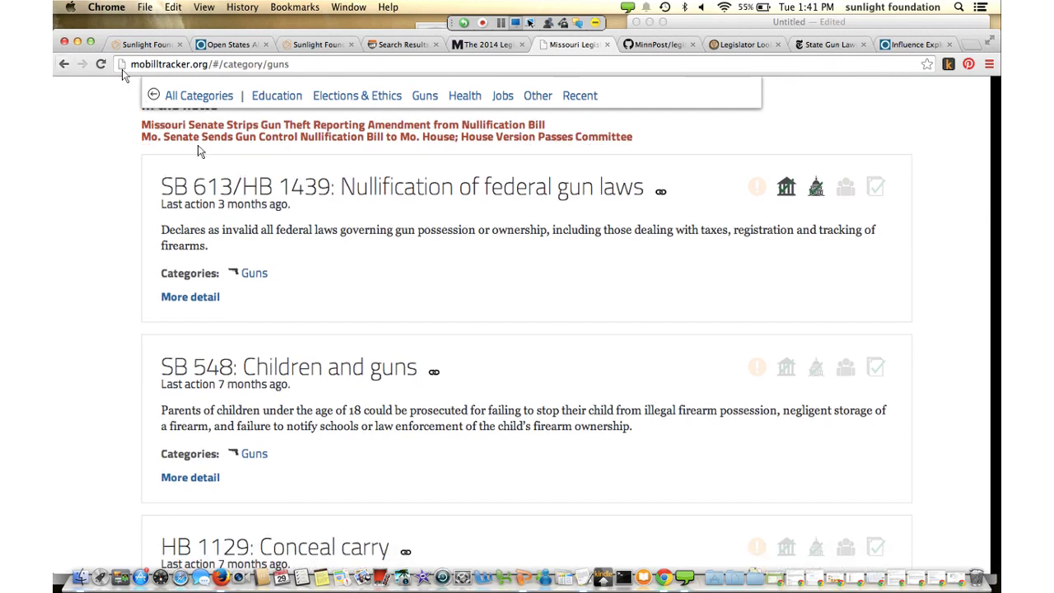
{"action": "scroll", "coordinate": [122, 72], "scroll_direction": "up", "scroll_amount": 5}
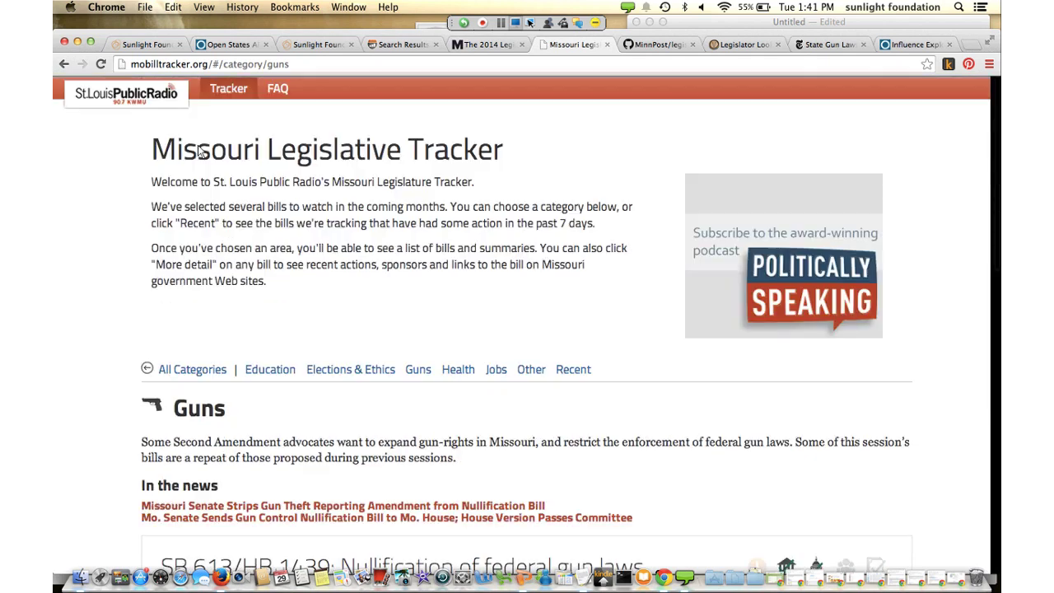
Switch to the MinnPost/legislature-tracker GitHub repository tab
{"action": "key", "text": "ctrl+Tab"}
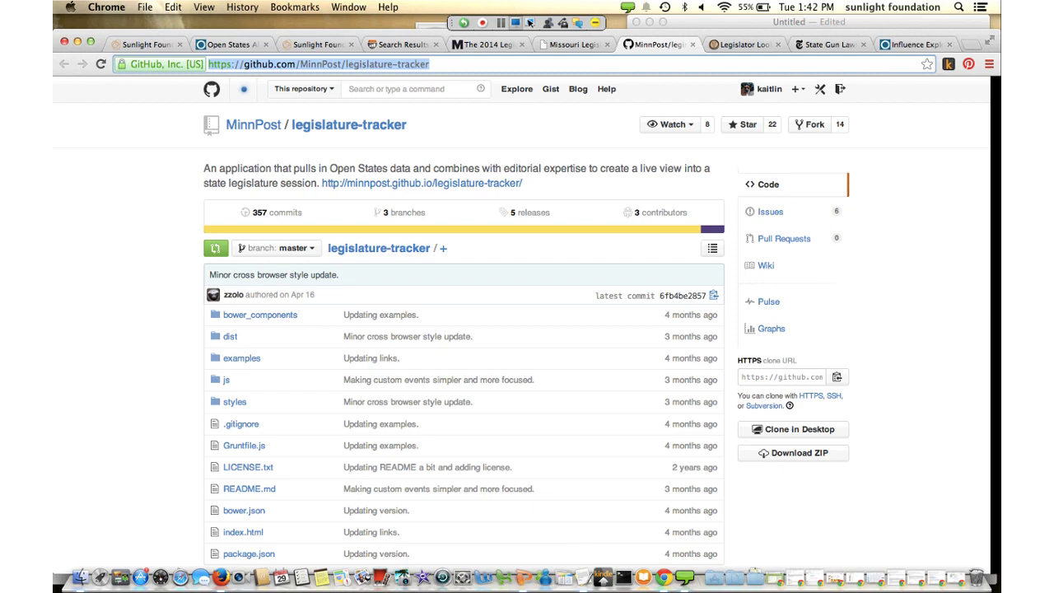
Switch to VTDigger Legislator Lookup and scroll through the Vermont legislator directory
{"action": "key", "text": "ctrl+Tab"}
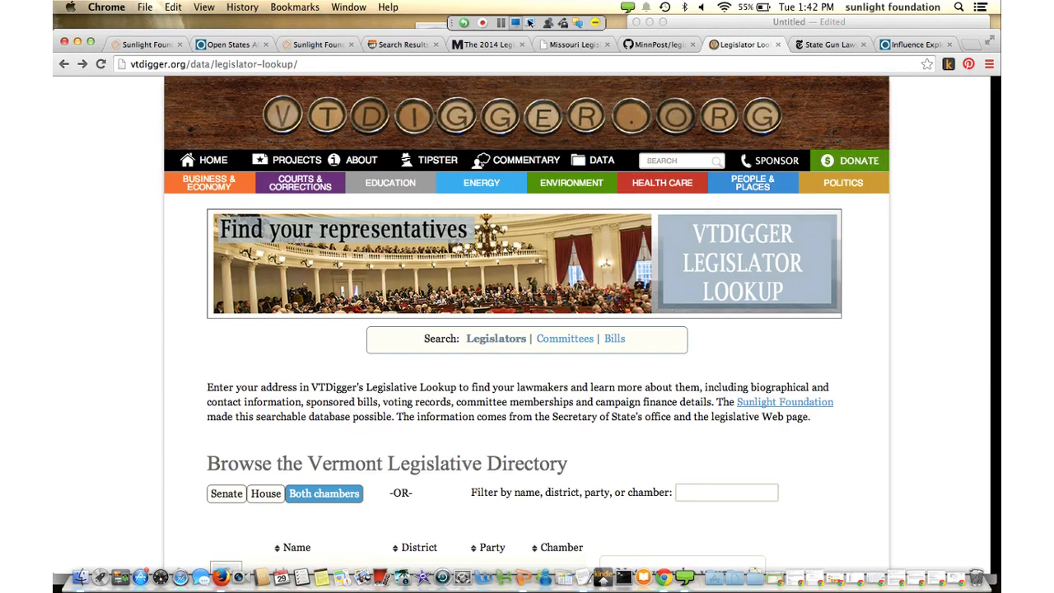
{"action": "scroll", "coordinate": [527, 329], "scroll_direction": "down", "scroll_amount": 6}
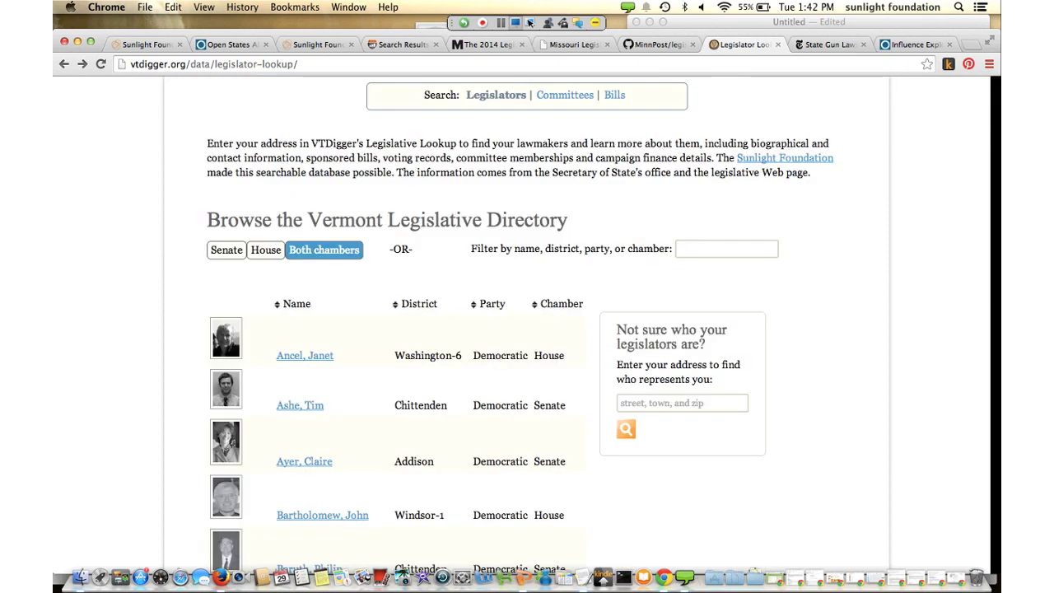
{"action": "scroll", "coordinate": [469, 417], "scroll_direction": "down", "scroll_amount": 3}
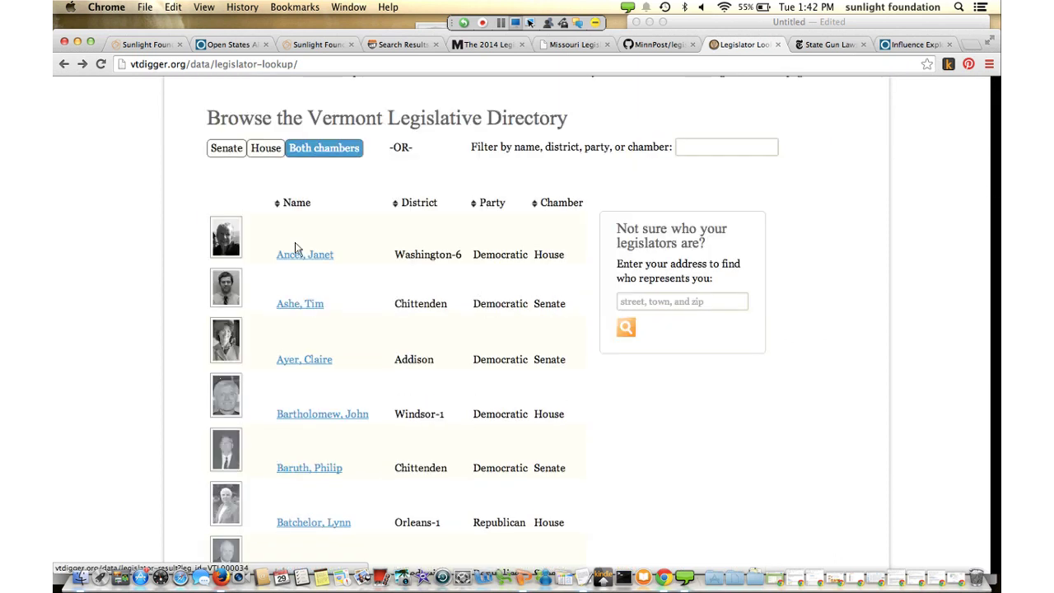
{"action": "scroll", "coordinate": [308, 262], "scroll_direction": "down", "scroll_amount": 4}
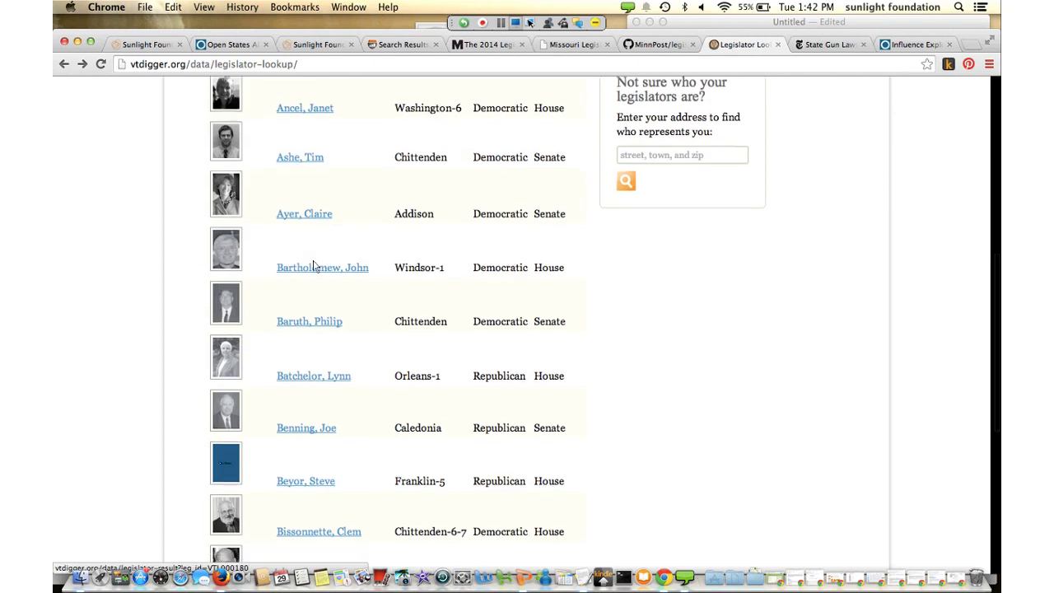
{"action": "scroll", "coordinate": [313, 263], "scroll_direction": "down", "scroll_amount": 8}
{"action": "scroll", "coordinate": [313, 260], "scroll_direction": "up", "scroll_amount": 20}
Finish the directory, return to the top, and switch to the NYT State Gun Laws tab
{"action": "scroll", "coordinate": [361, 311], "scroll_direction": "down", "scroll_amount": 2}
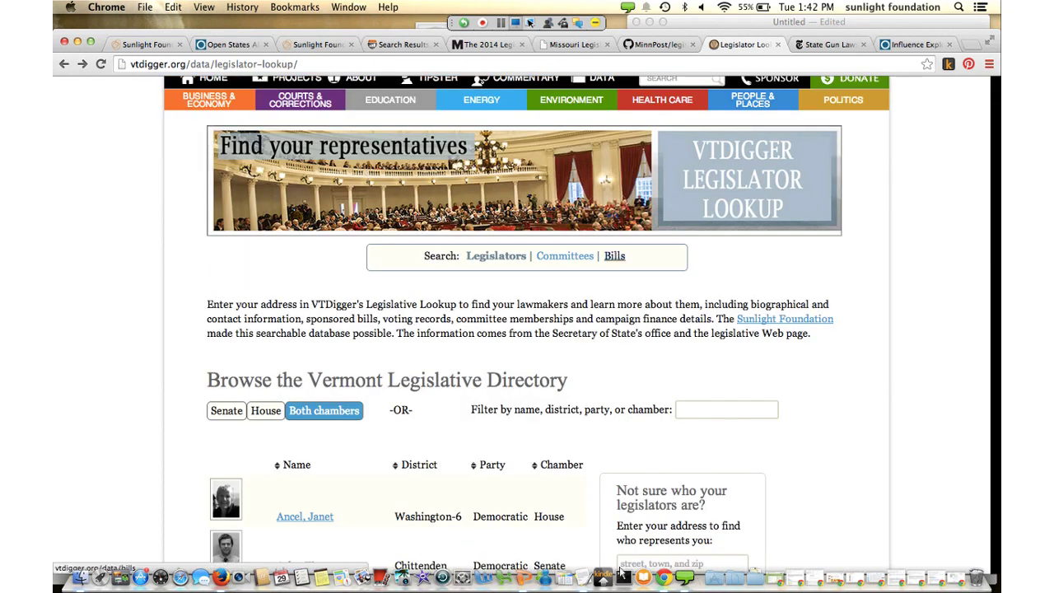
{"action": "scroll", "coordinate": [576, 530], "scroll_direction": "down", "scroll_amount": 3}
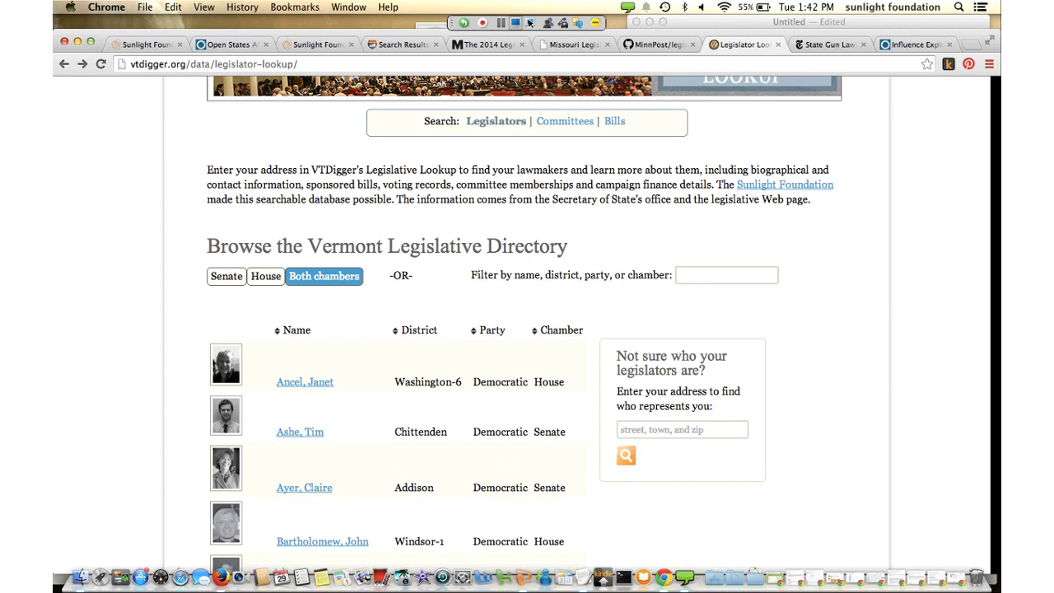
{"action": "scroll", "coordinate": [576, 529], "scroll_direction": "down", "scroll_amount": 5}
{"action": "scroll", "coordinate": [577, 529], "scroll_direction": "down", "scroll_amount": 1}
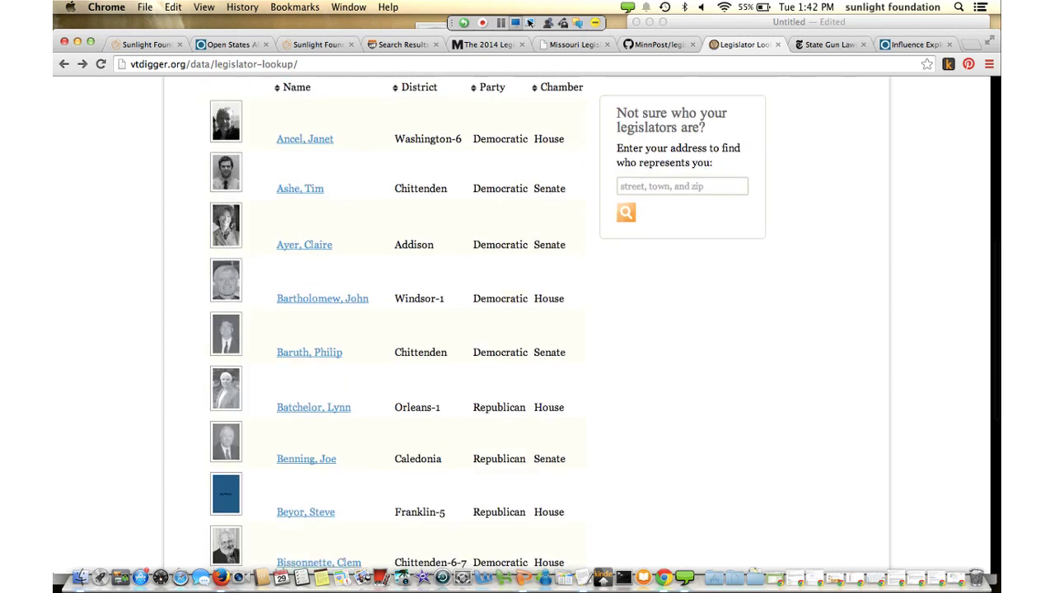
{"action": "scroll", "coordinate": [527, 329], "scroll_direction": "up", "scroll_amount": 10}
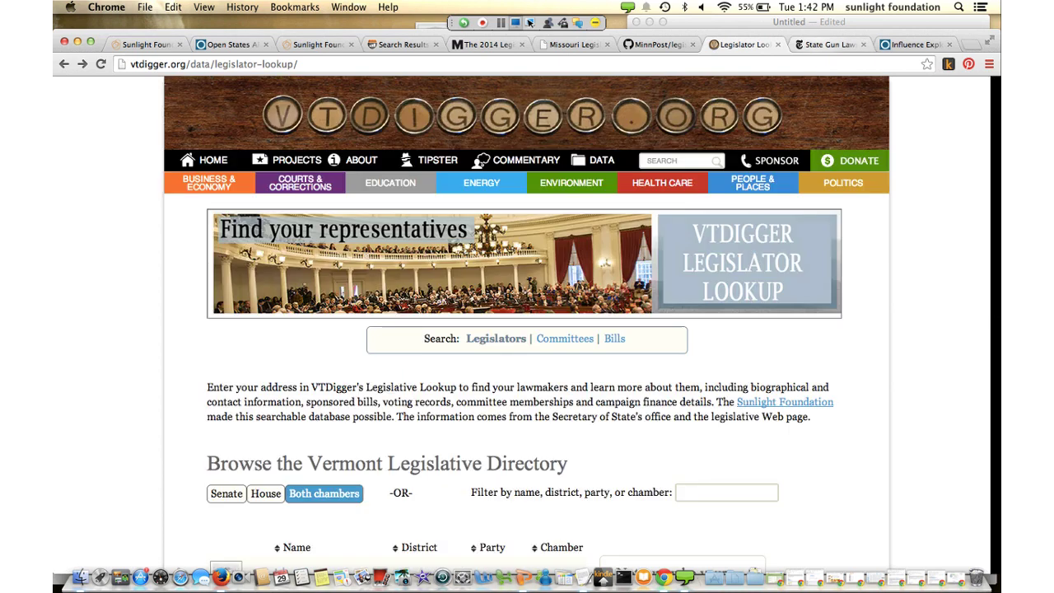
{"action": "key", "text": "ctrl+Tab"}
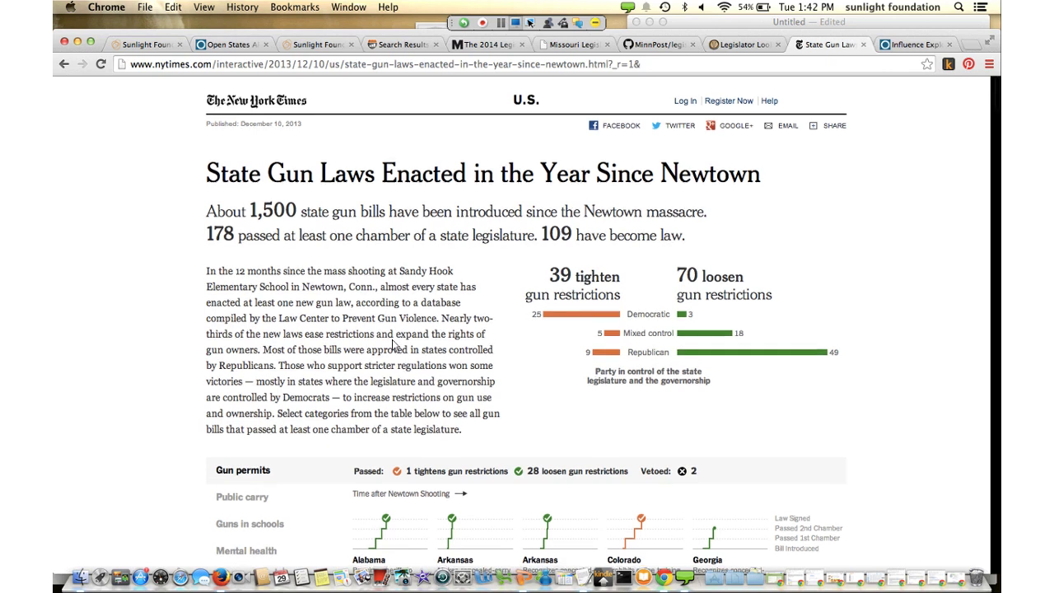
Scroll through each gun-law category to the footer and select 'Open States' in the Source line
{"action": "scroll", "coordinate": [392, 345], "scroll_direction": "down", "scroll_amount": 3}
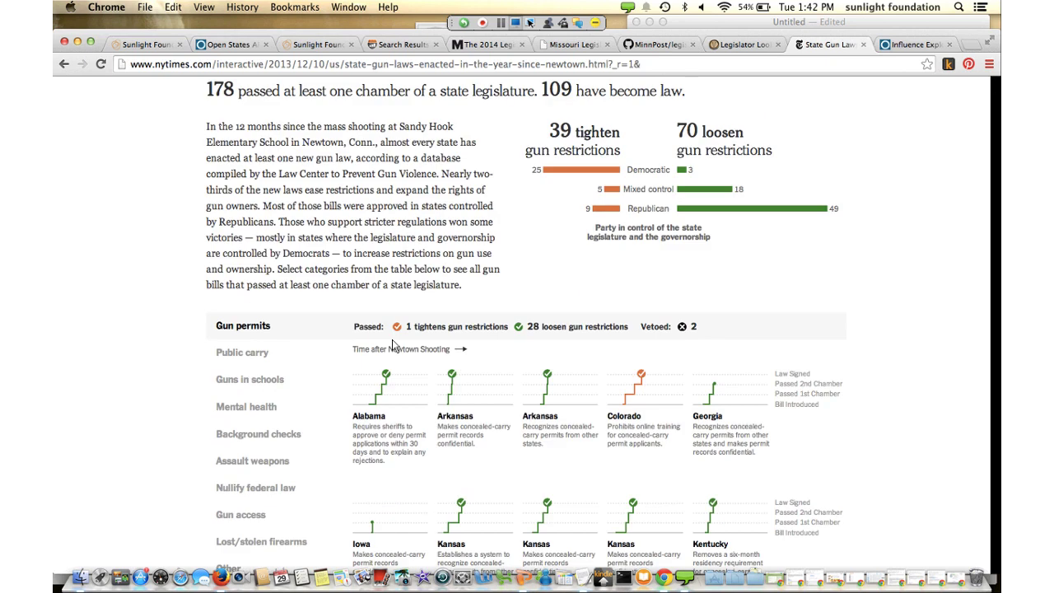
{"action": "scroll", "coordinate": [393, 344], "scroll_direction": "down", "scroll_amount": 5}
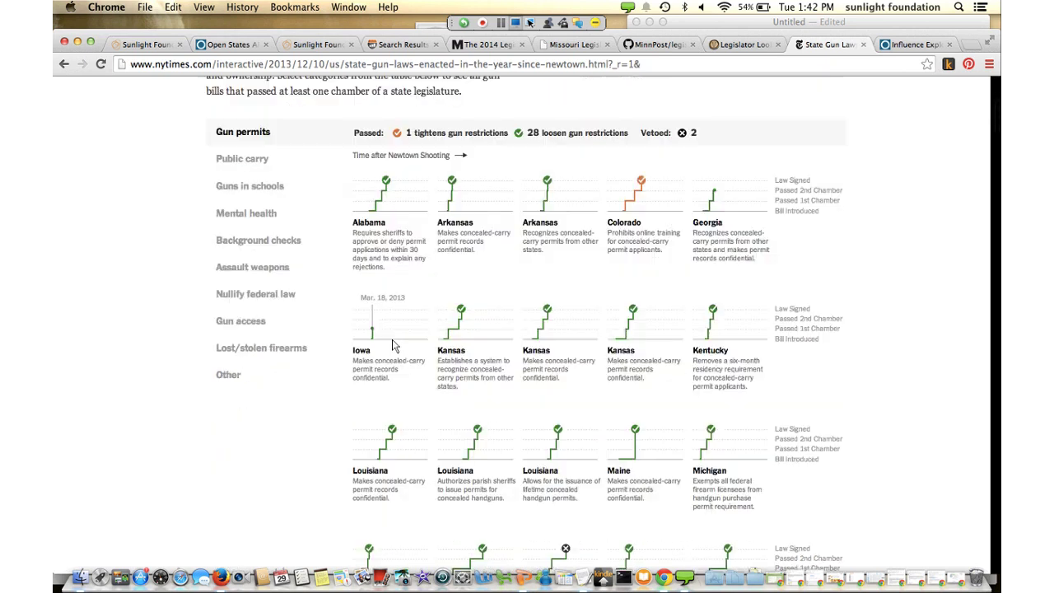
{"action": "scroll", "coordinate": [393, 344], "scroll_direction": "down", "scroll_amount": 5}
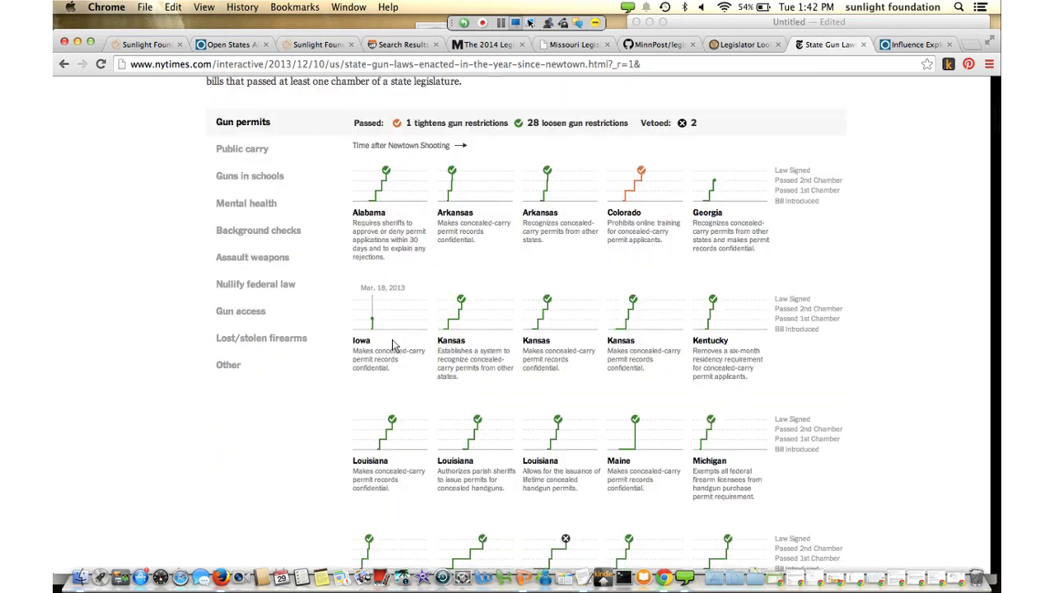
{"action": "scroll", "coordinate": [392, 344], "scroll_direction": "down", "scroll_amount": 10}
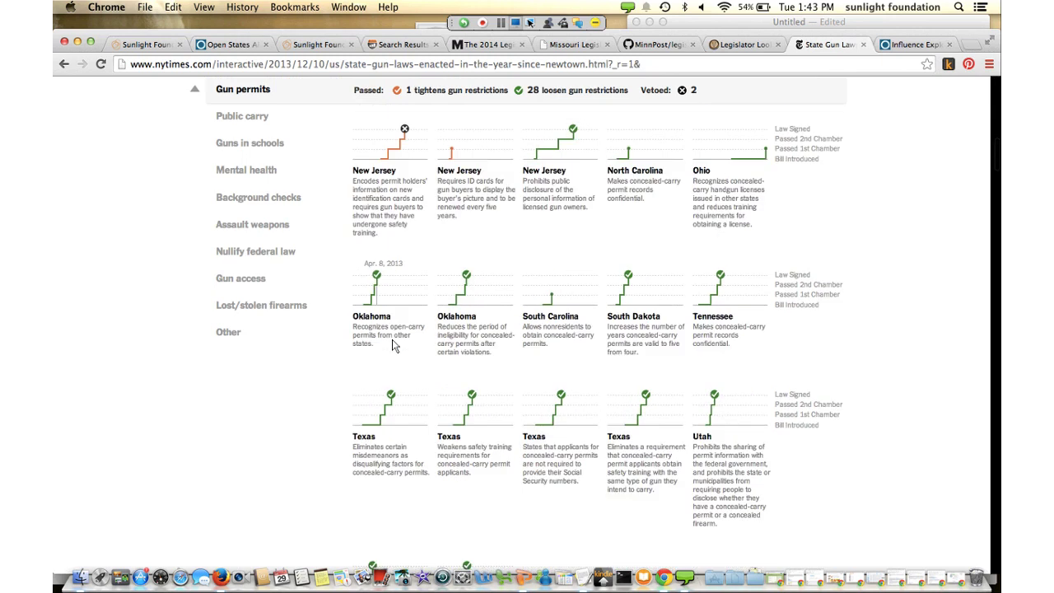
{"action": "scroll", "coordinate": [392, 345], "scroll_direction": "down", "scroll_amount": 20}
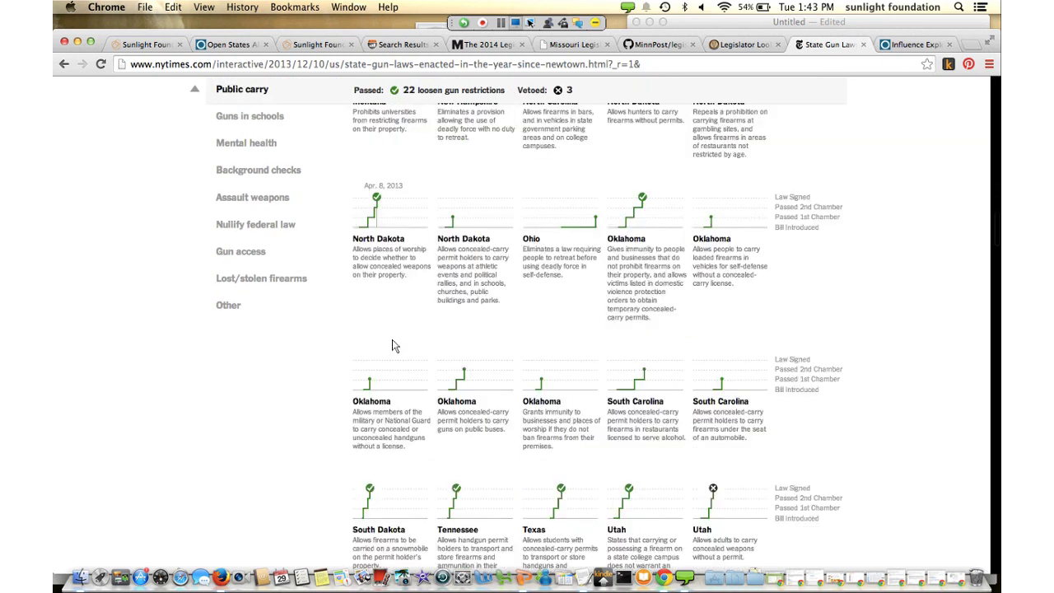
{"action": "scroll", "coordinate": [393, 346], "scroll_direction": "down", "scroll_amount": 3}
{"action": "scroll", "coordinate": [392, 345], "scroll_direction": "down", "scroll_amount": 20}
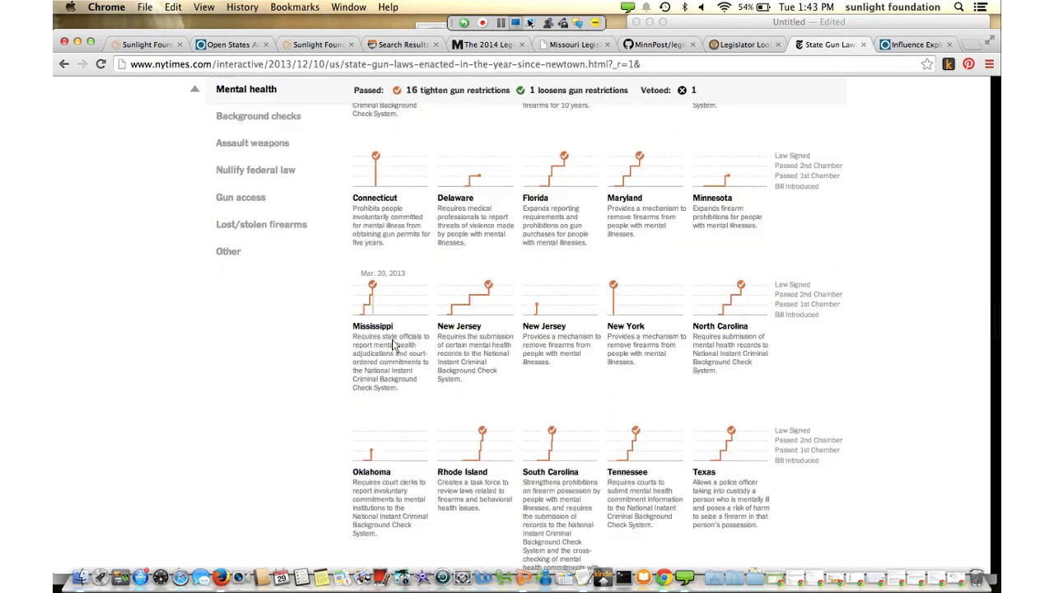
{"action": "scroll", "coordinate": [392, 345], "scroll_direction": "down", "scroll_amount": 20}
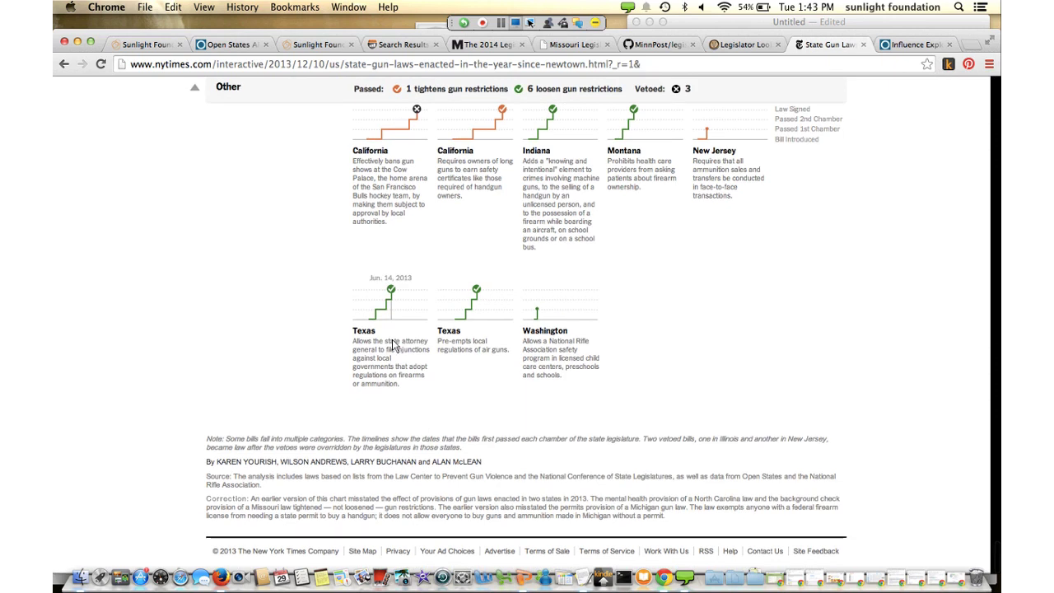
{"action": "left_click_drag", "start_coordinate": [741, 477], "coordinate": [782, 476]}
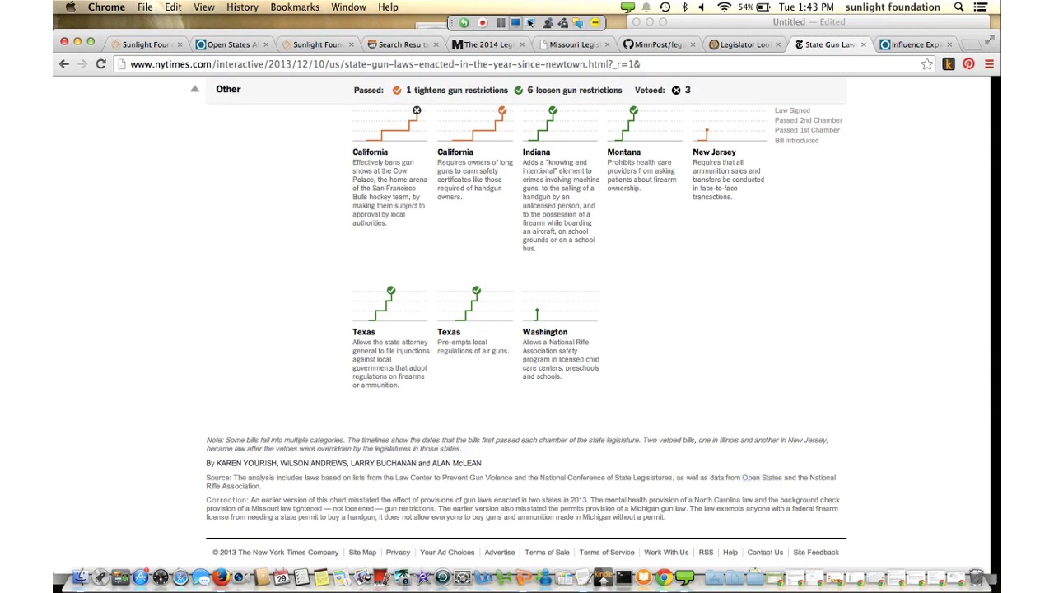
Scroll back to the top, then open the FEC brochure on coordinated communications and independent expenditures
{"action": "scroll", "coordinate": [527, 338], "scroll_direction": "up", "scroll_amount": 15}
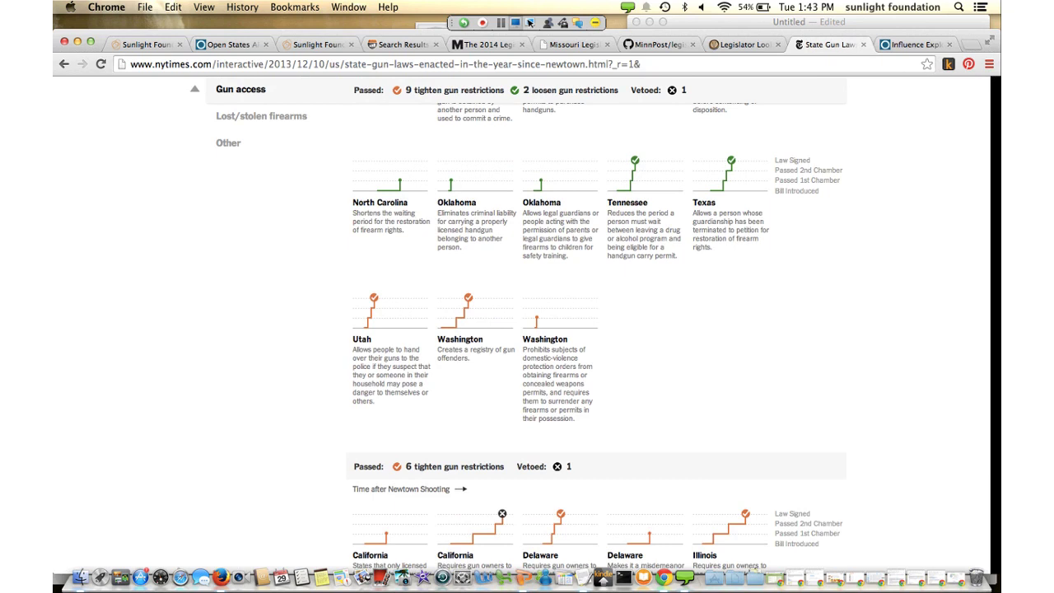
{"action": "scroll", "coordinate": [597, 337], "scroll_direction": "up", "scroll_amount": 5}
{"action": "scroll", "coordinate": [597, 338], "scroll_direction": "up", "scroll_amount": 10}
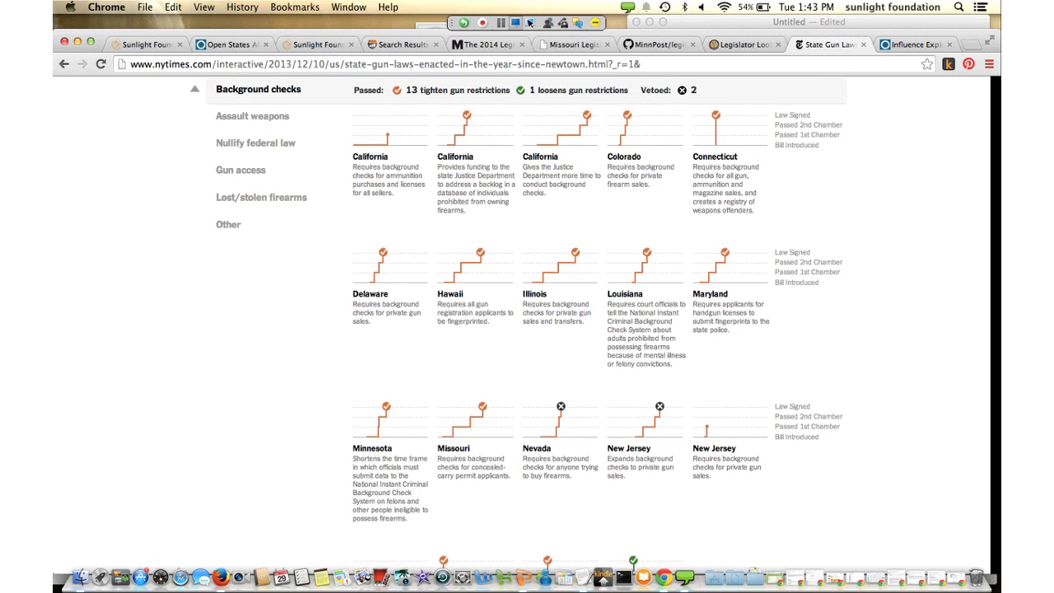
{"action": "scroll", "coordinate": [597, 337], "scroll_direction": "up", "scroll_amount": 5}
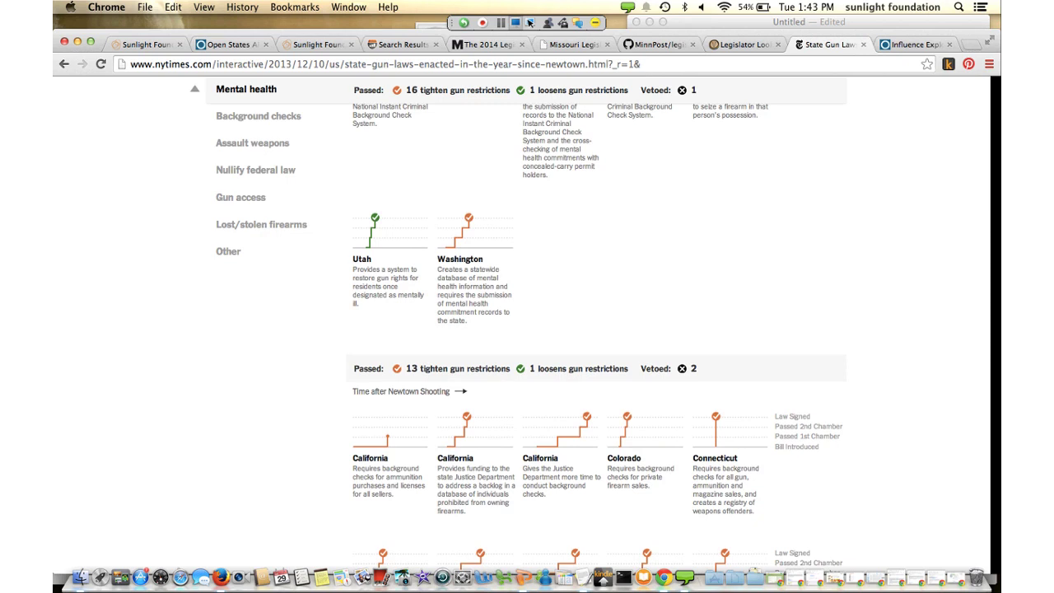
{"action": "scroll", "coordinate": [675, 340], "scroll_direction": "up", "scroll_amount": 1}
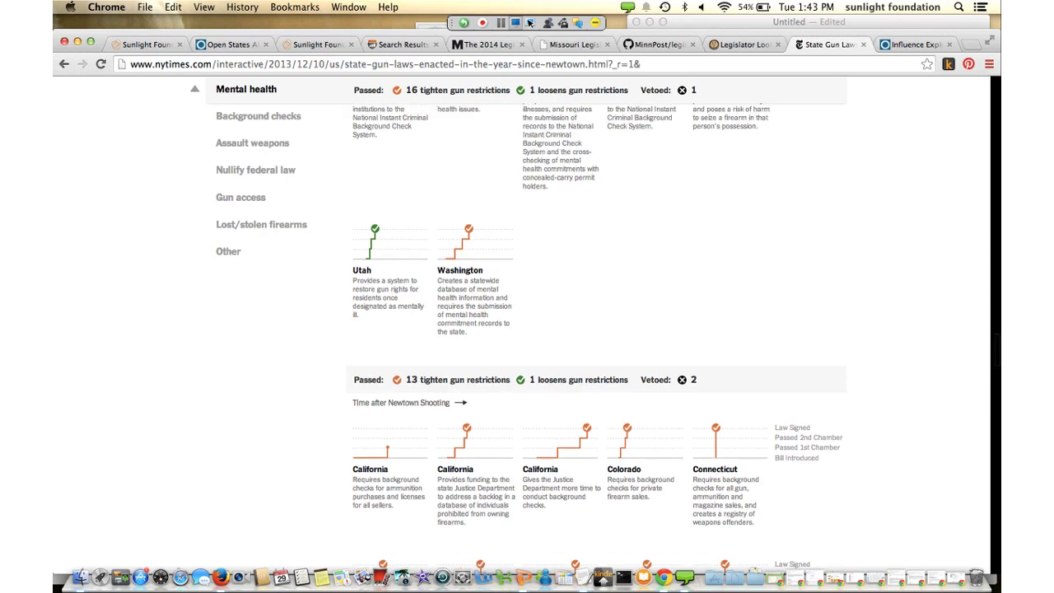
{"action": "scroll", "coordinate": [597, 329], "scroll_direction": "up", "scroll_amount": 10}
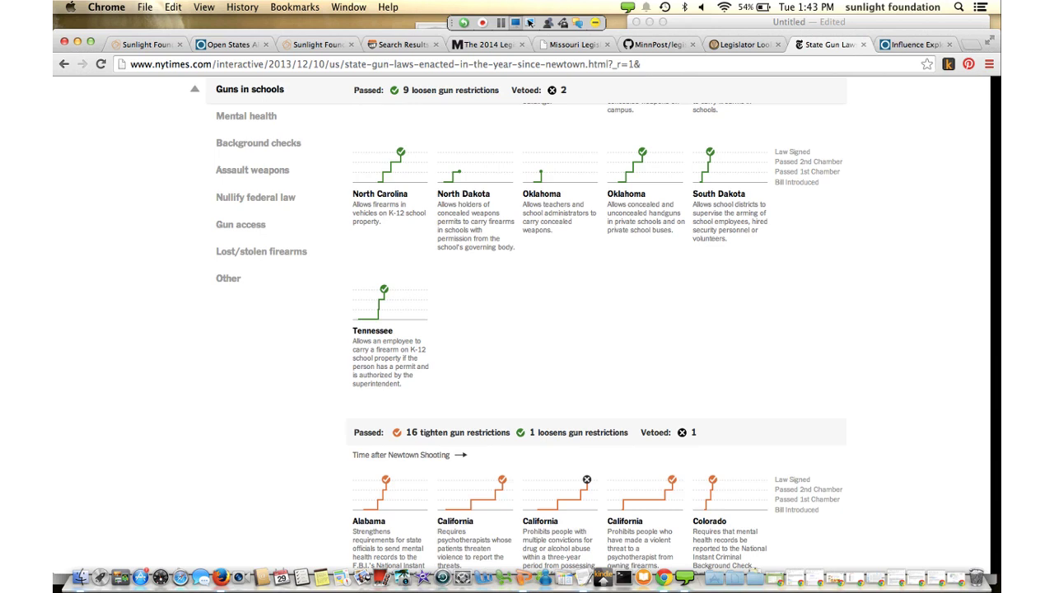
{"action": "scroll", "coordinate": [597, 329], "scroll_direction": "up", "scroll_amount": 15}
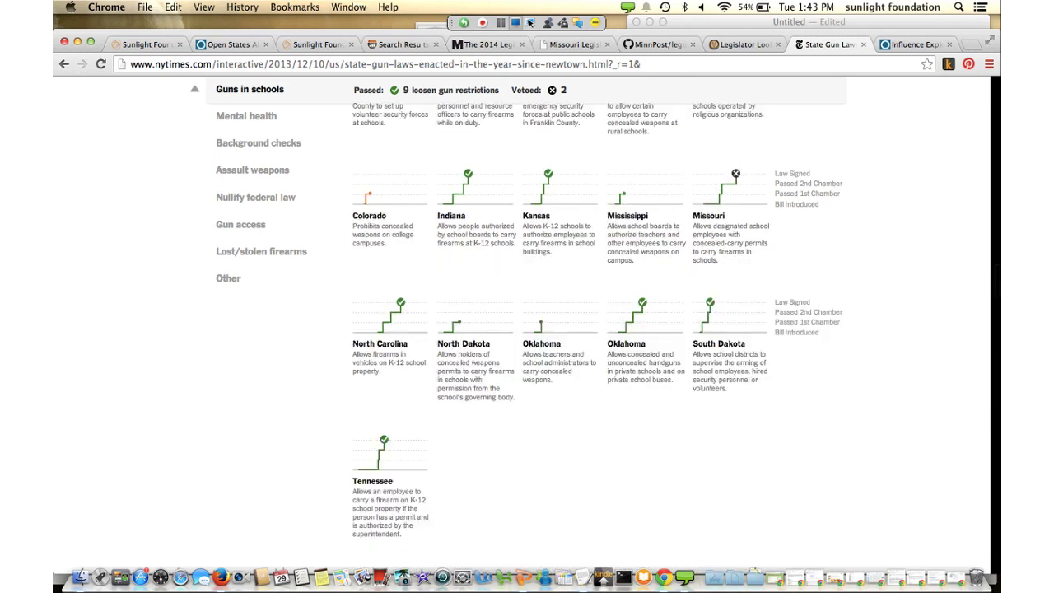
{"action": "scroll", "coordinate": [597, 329], "scroll_direction": "up", "scroll_amount": 20}
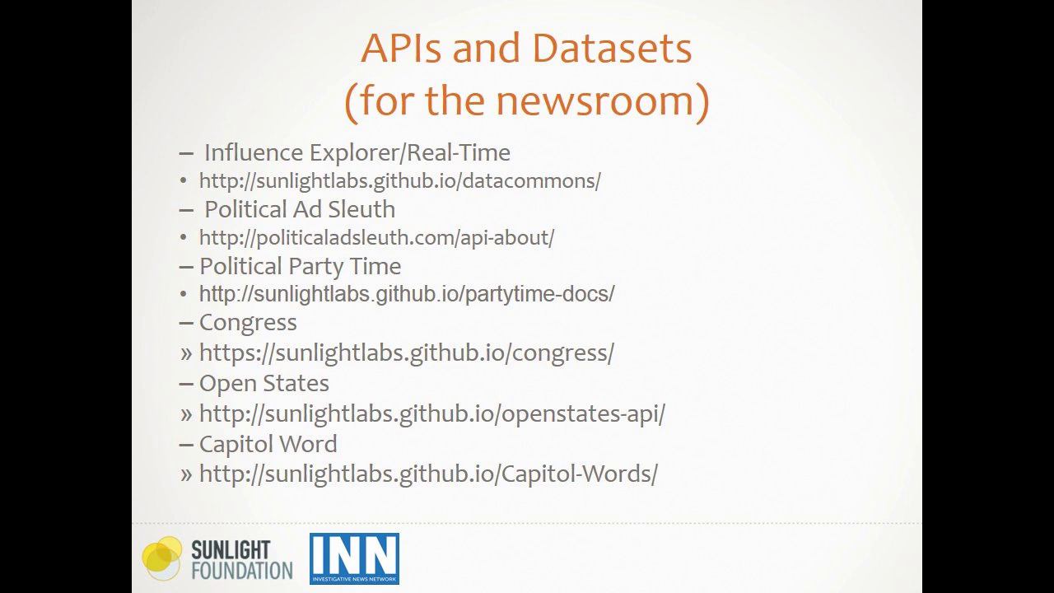
{"action": "left_click", "coordinate": [370, 375]}
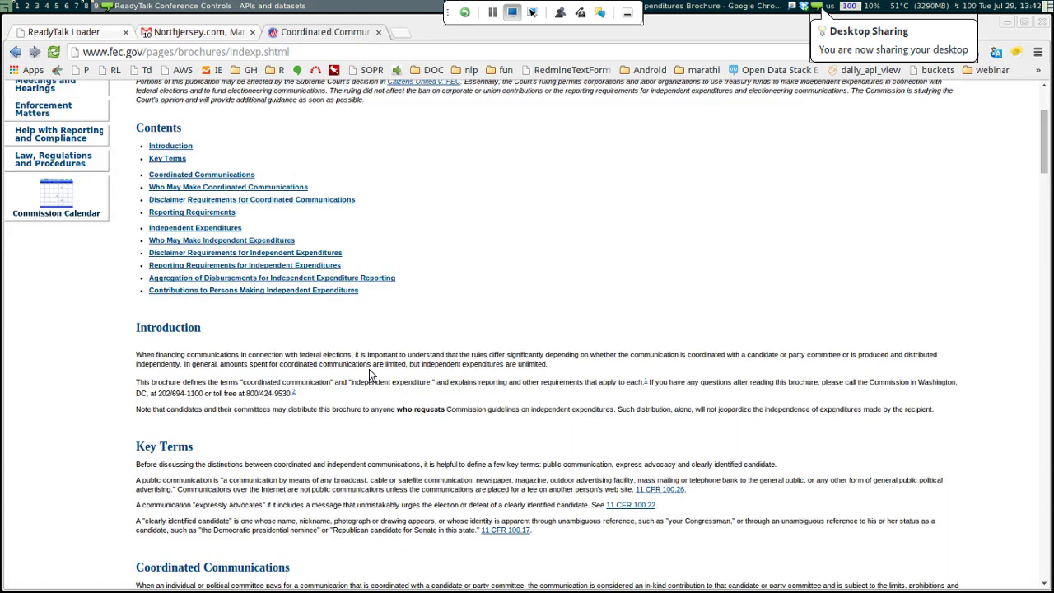
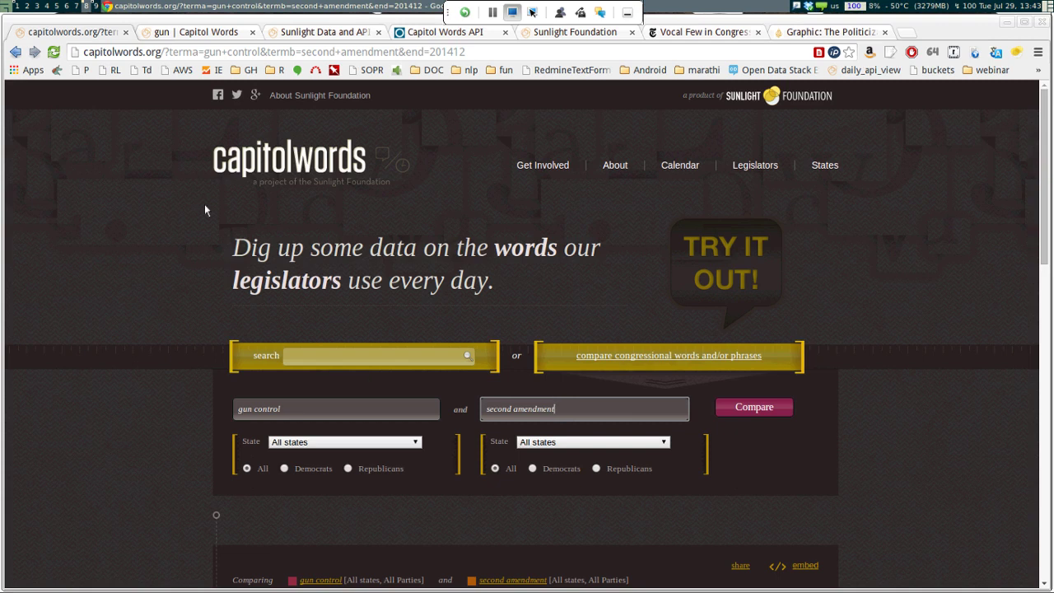
Bring the gun control vs second amendment chart into view, then switch to the 'gun' term page
{"action": "key", "text": "Return"}
{"action": "key", "text": "ctrl+Tab"}
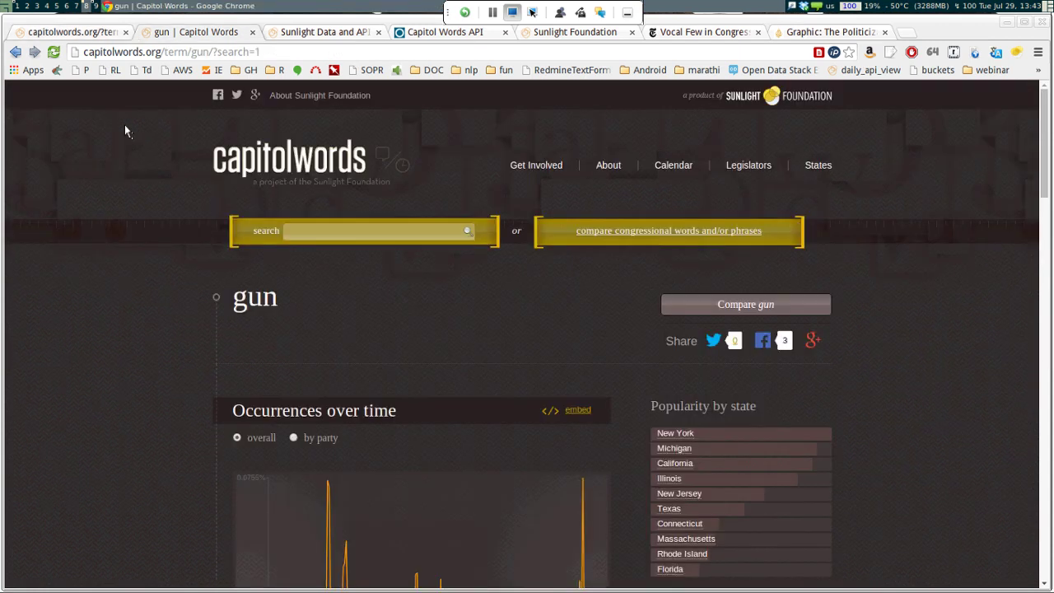
Narrow the gun occurrences-over-time chart to 2011–2014 using the timeline slider
{"action": "scroll", "coordinate": [125, 132], "scroll_direction": "down", "scroll_amount": 3}
{"action": "scroll", "coordinate": [132, 139], "scroll_direction": "up", "scroll_amount": 3}
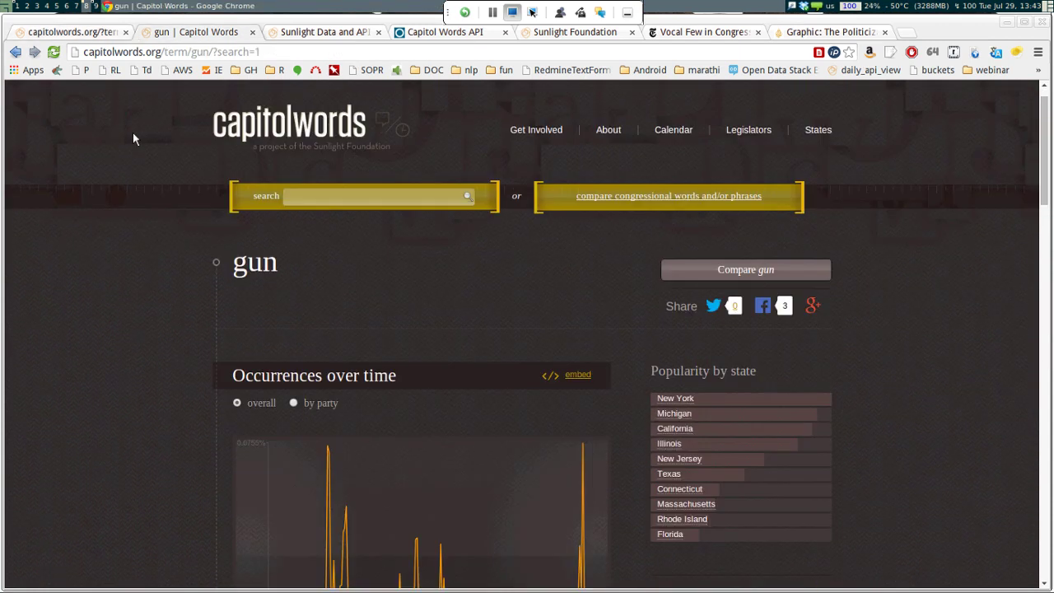
{"action": "scroll", "coordinate": [134, 139], "scroll_direction": "down", "scroll_amount": 3}
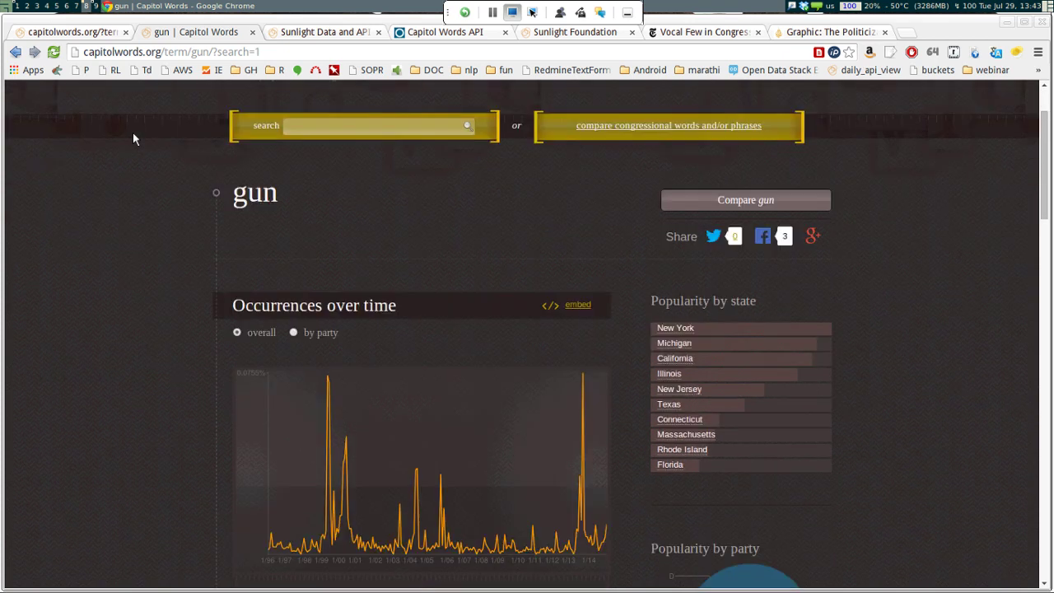
{"action": "scroll", "coordinate": [134, 139], "scroll_direction": "down", "scroll_amount": 3}
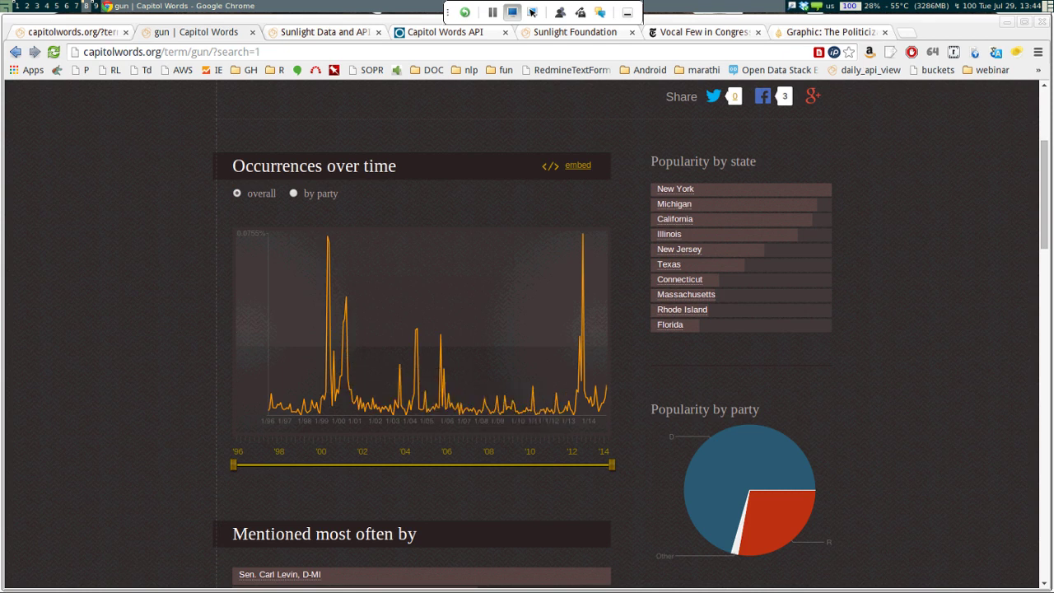
{"action": "mouse_move", "coordinate": [329, 334]}
{"action": "left_click_drag", "start_coordinate": [233, 464], "coordinate": [548, 464]}
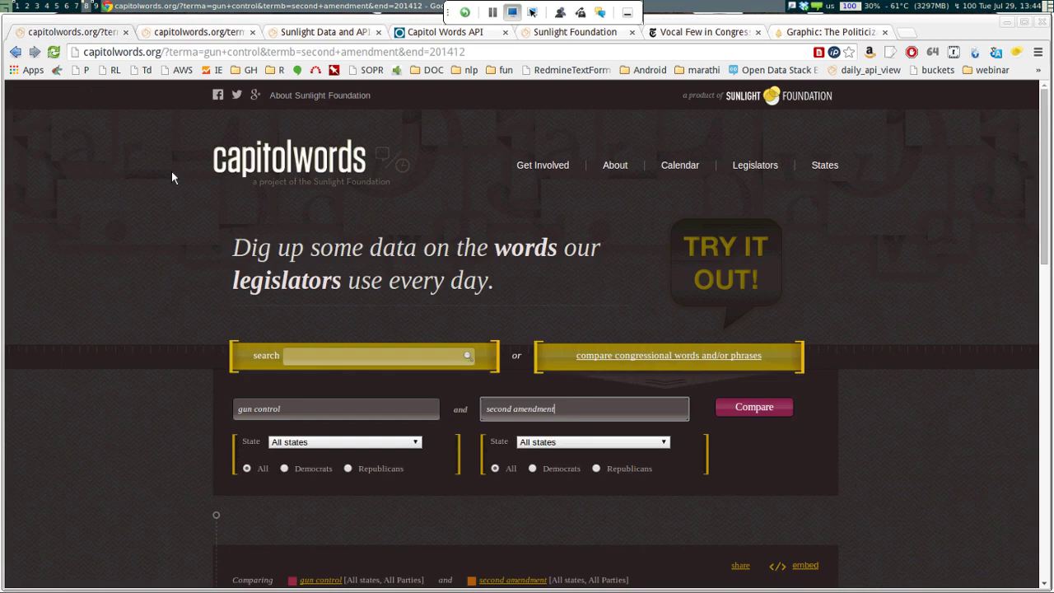
Return to the gun control vs second amendment comparison page
{"action": "scroll", "coordinate": [193, 198], "scroll_direction": "down", "scroll_amount": 3}
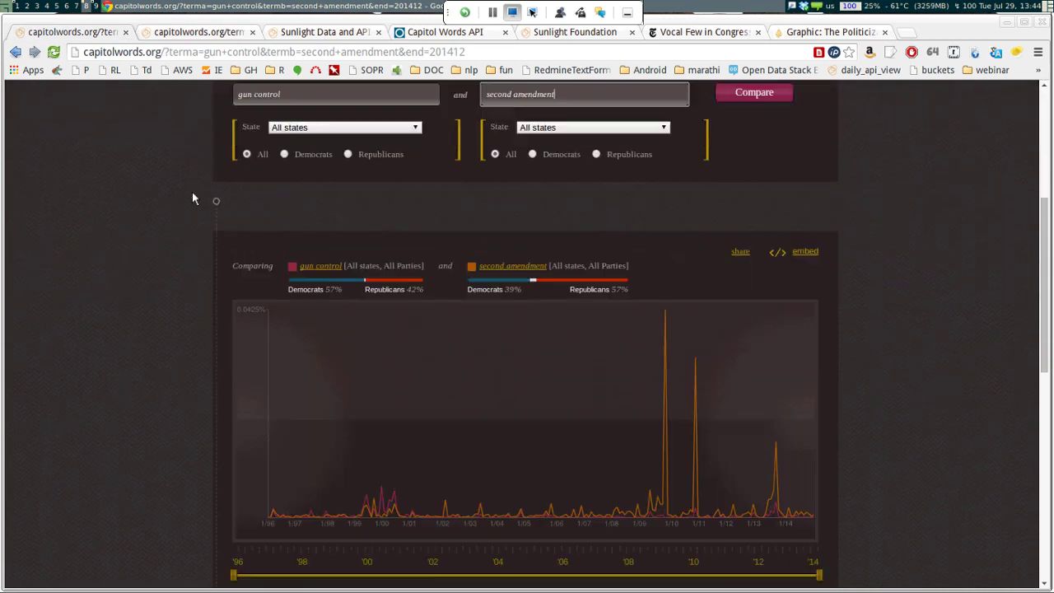
{"action": "scroll", "coordinate": [193, 198], "scroll_direction": "up", "scroll_amount": 4}
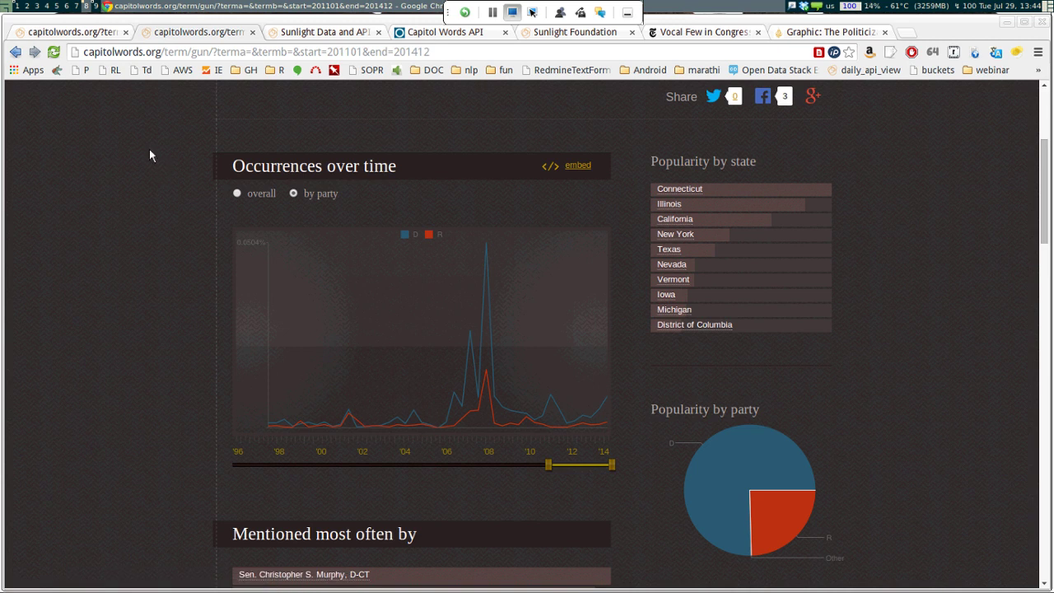
{"action": "key", "text": "alt+Left"}
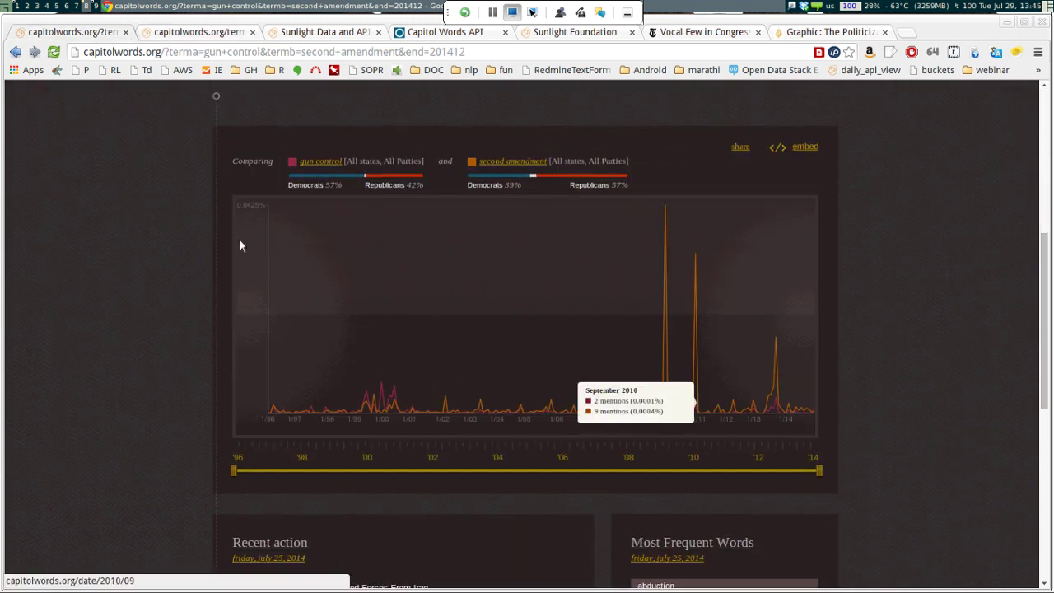
Replace 'second amendment' with 'gun rights' and rerun the comparison
{"action": "scroll", "coordinate": [117, 122], "scroll_direction": "up", "scroll_amount": 3}
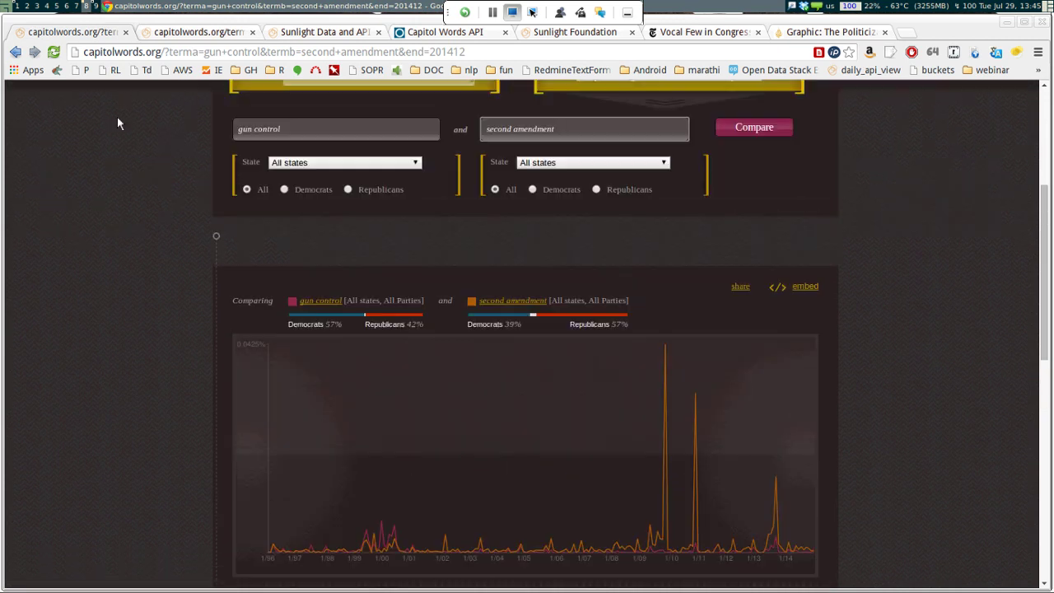
{"action": "scroll", "coordinate": [185, 191], "scroll_direction": "down", "scroll_amount": 2}
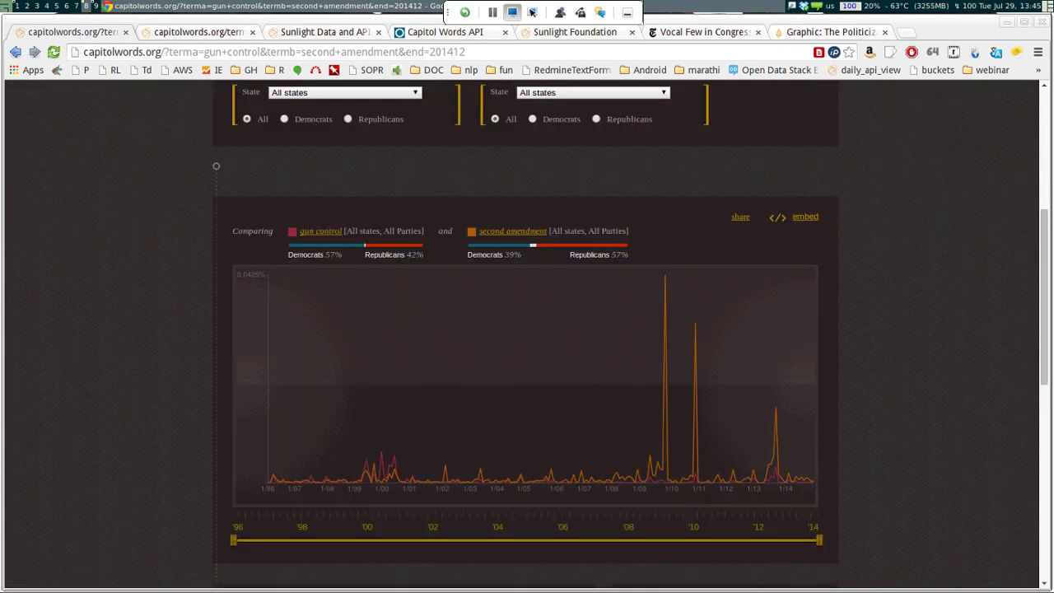
{"action": "scroll", "coordinate": [491, 496], "scroll_direction": "up", "scroll_amount": 7}
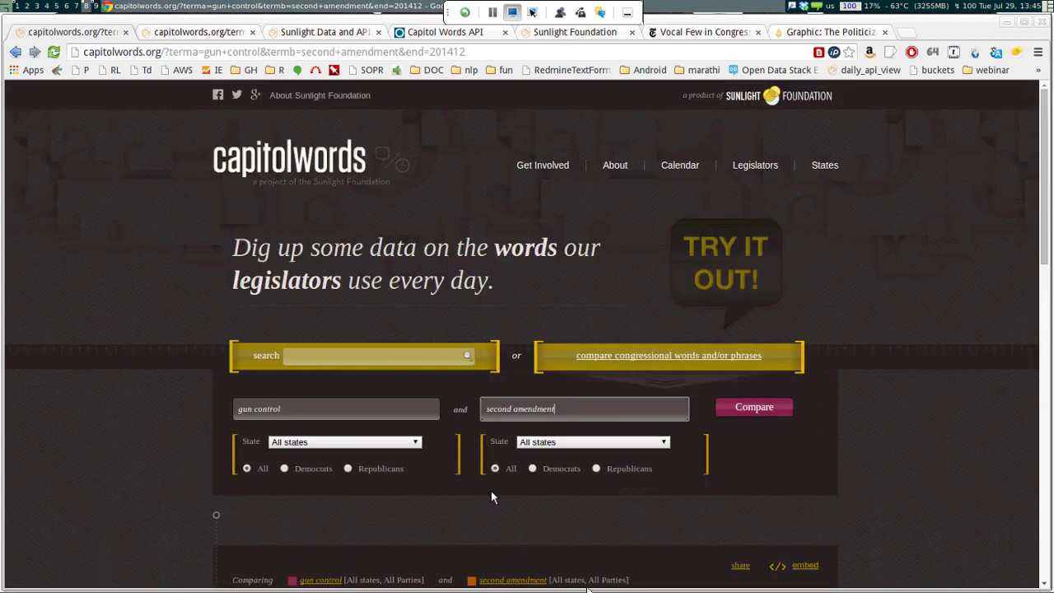
{"action": "key", "text": "ctrl+a"}
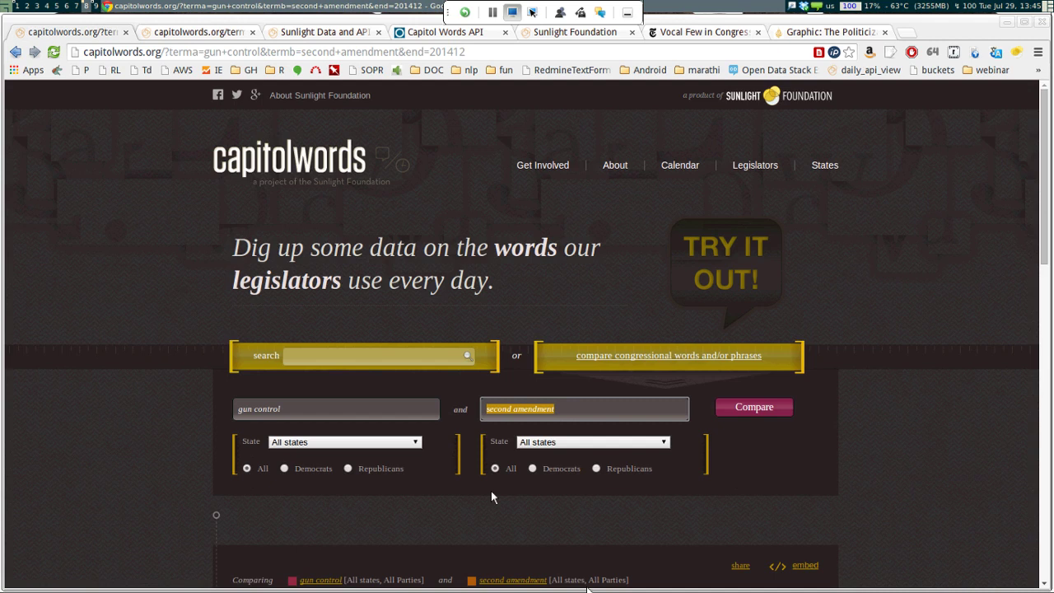
{"action": "type", "text": "gun rights"}
{"action": "key", "text": "Return"}
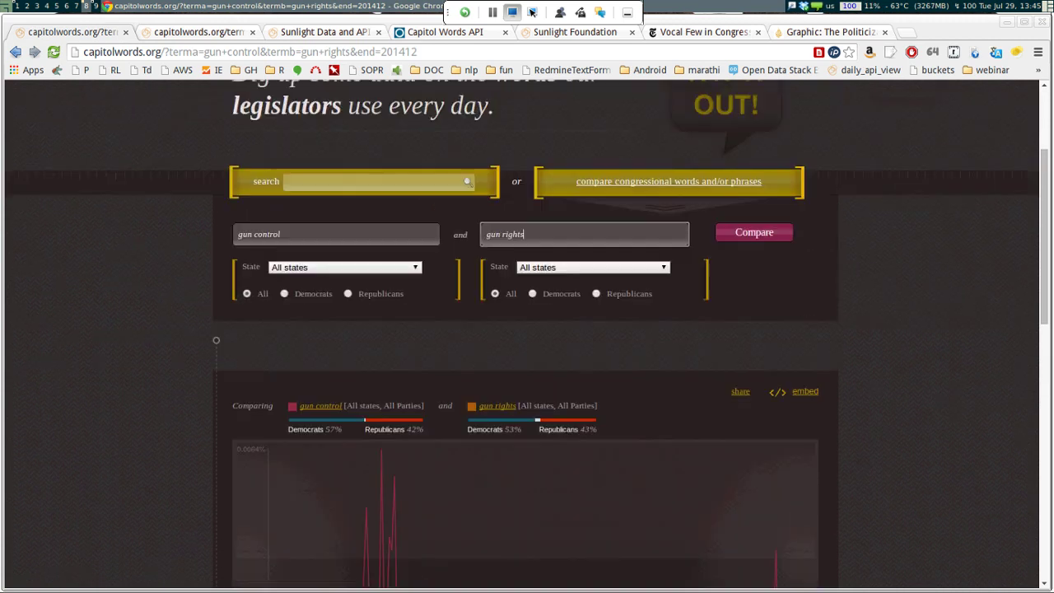
Read through the NYTimes Benghazi article and its Capitol Words speech chart
{"action": "key", "text": "ctrl+6"}
{"action": "key", "text": "Up"}
{"action": "key", "text": "Up"}
{"action": "key", "text": "Up"}
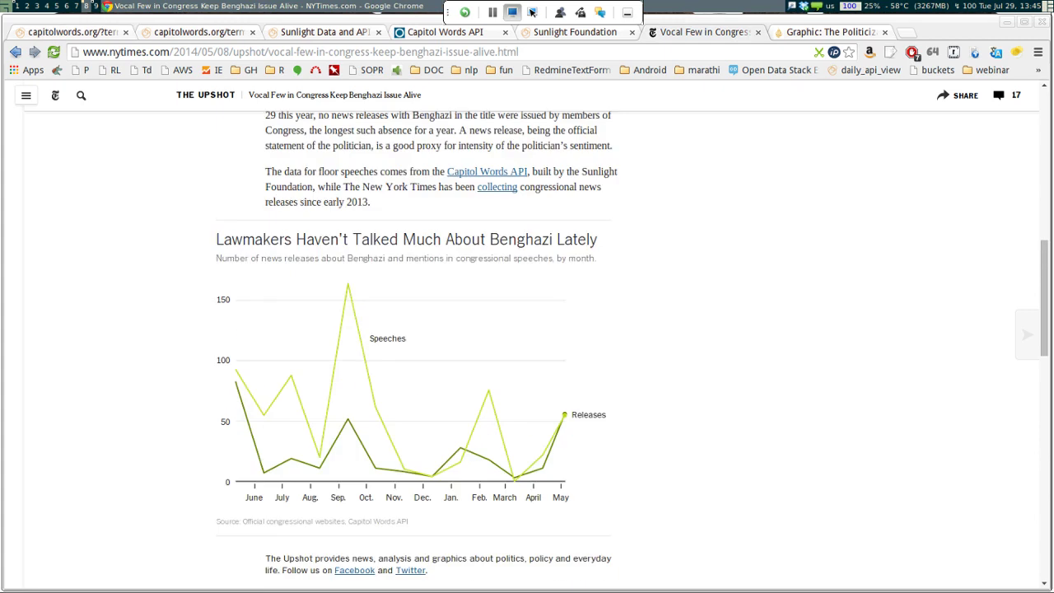
{"action": "key", "text": "Down"}
{"action": "key", "text": "Down"}
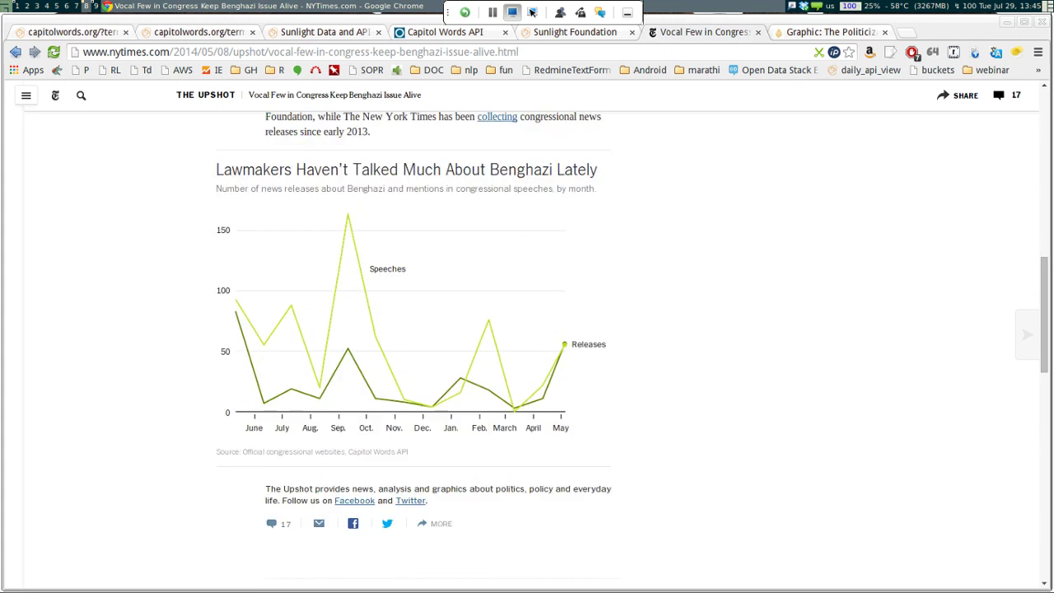
{"action": "key", "text": "Down"}
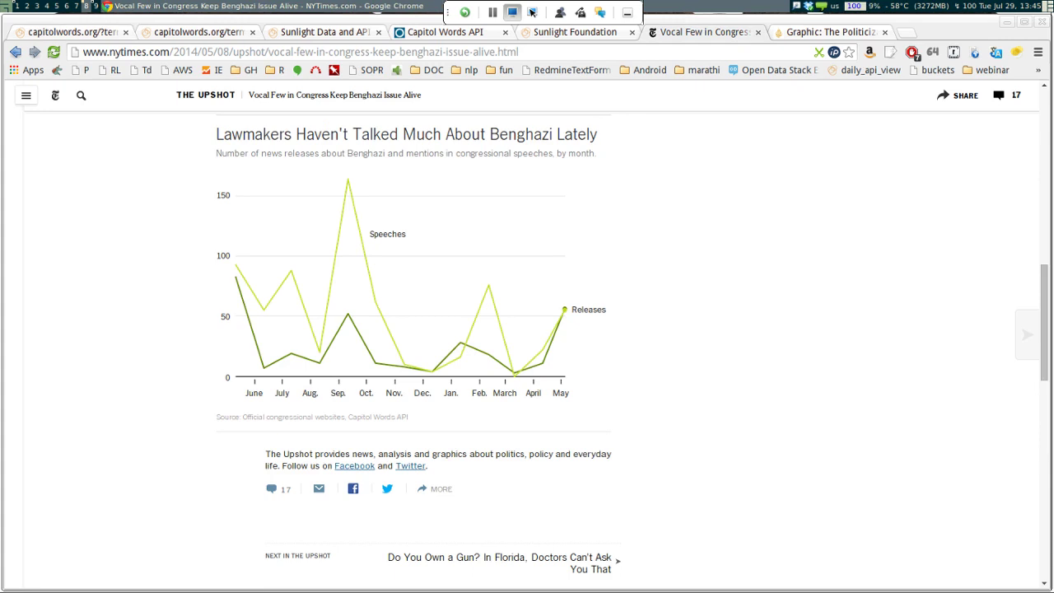
{"action": "key", "text": "Up"}
{"action": "key", "text": "Up"}
{"action": "key", "text": "Up"}
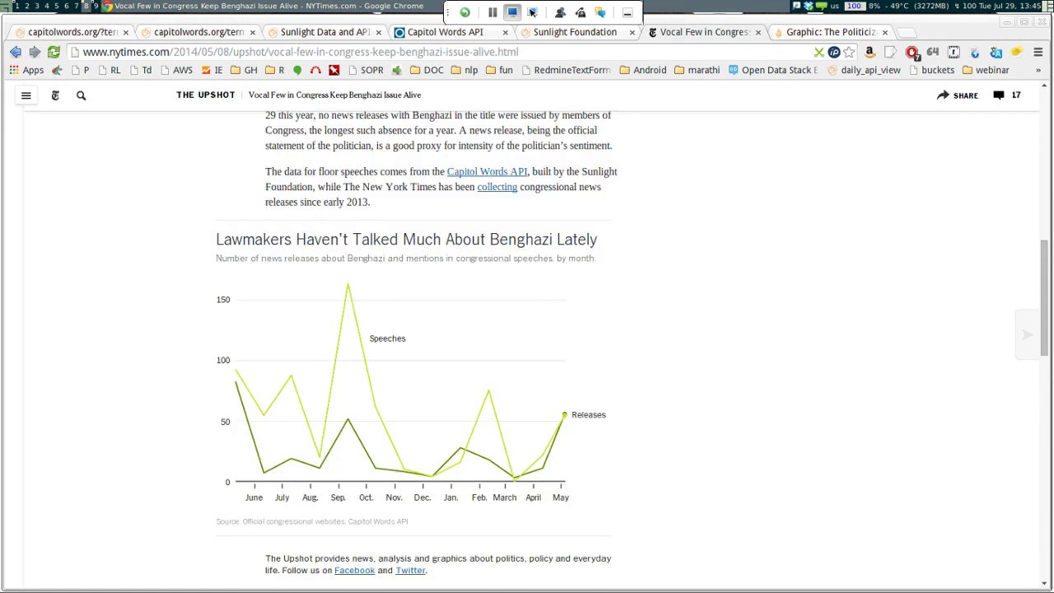
{"action": "key", "text": "Up"}
{"action": "key", "text": "Up"}
{"action": "key", "text": "Up"}
{"action": "key", "text": "Up"}
{"action": "key", "text": "Up"}
{"action": "key", "text": "Up"}
{"action": "key", "text": "Up"}
{"action": "key", "text": "Up"}
{"action": "key", "text": "Up"}
{"action": "key", "text": "Up"}
{"action": "key", "text": "Up"}
{"action": "key", "text": "Up"}
{"action": "key", "text": "Up"}
{"action": "key", "text": "Up"}
{"action": "key", "text": "Up"}
{"action": "key", "text": "Up"}
{"action": "key", "text": "Up"}
{"action": "key", "text": "Up"}
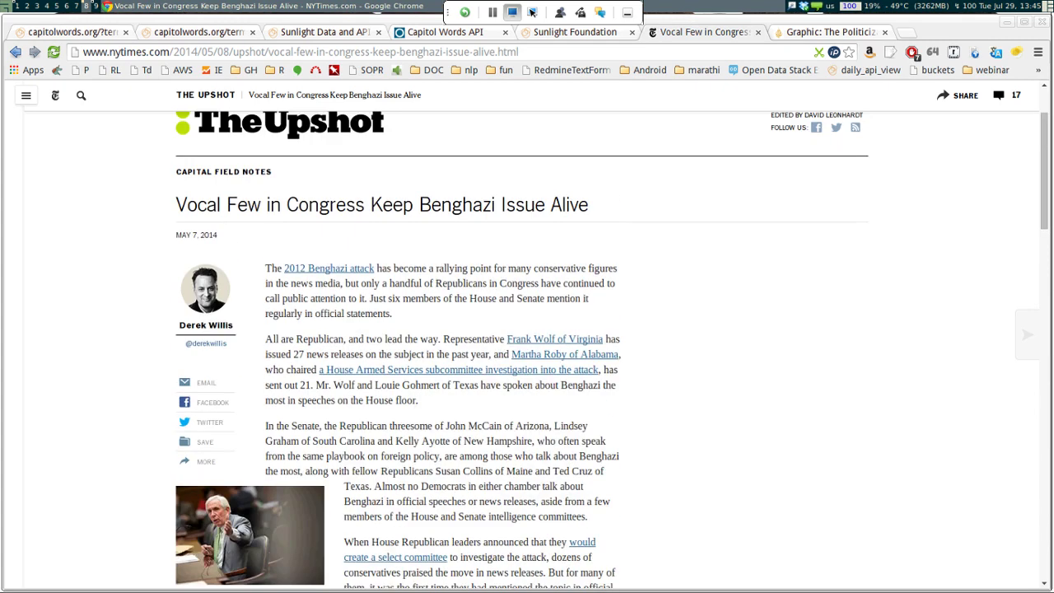
{"action": "key", "text": "Down"}
{"action": "key", "text": "Down"}
{"action": "key", "text": "Down"}
{"action": "key", "text": "Down"}
{"action": "key", "text": "Down"}
{"action": "key", "text": "Down"}
{"action": "key", "text": "Down"}
{"action": "key", "text": "Down"}
{"action": "key", "text": "Down"}
{"action": "key", "text": "Down"}
{"action": "key", "text": "Down"}
{"action": "key", "text": "Down"}
{"action": "key", "text": "Down"}
{"action": "key", "text": "Down"}
{"action": "key", "text": "Down"}
{"action": "key", "text": "Down"}
{"action": "key", "text": "Down"}
{"action": "key", "text": "Down"}
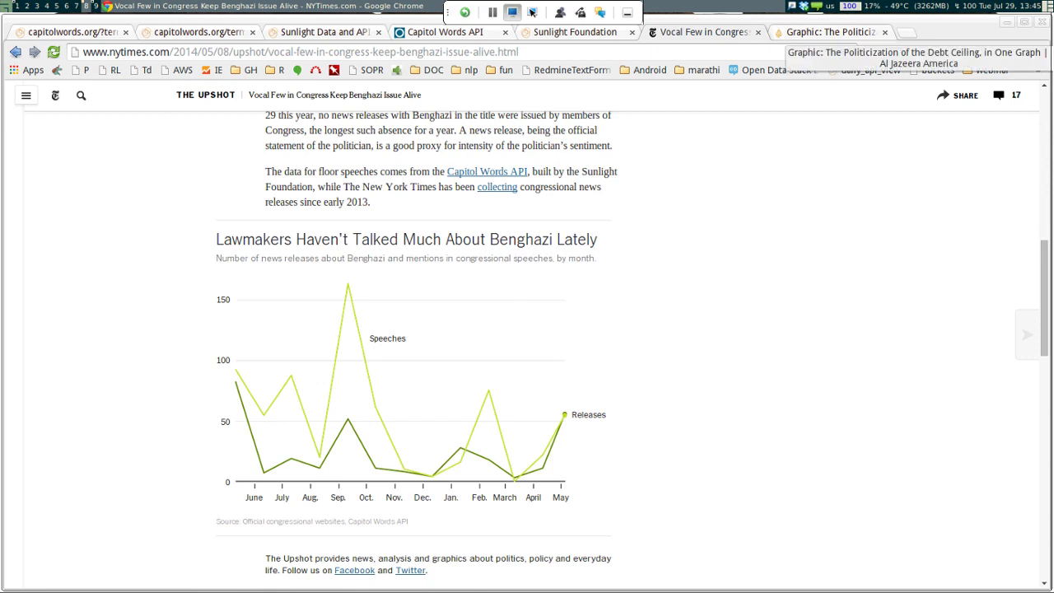
{"action": "key", "text": "ctrl+Tab"}
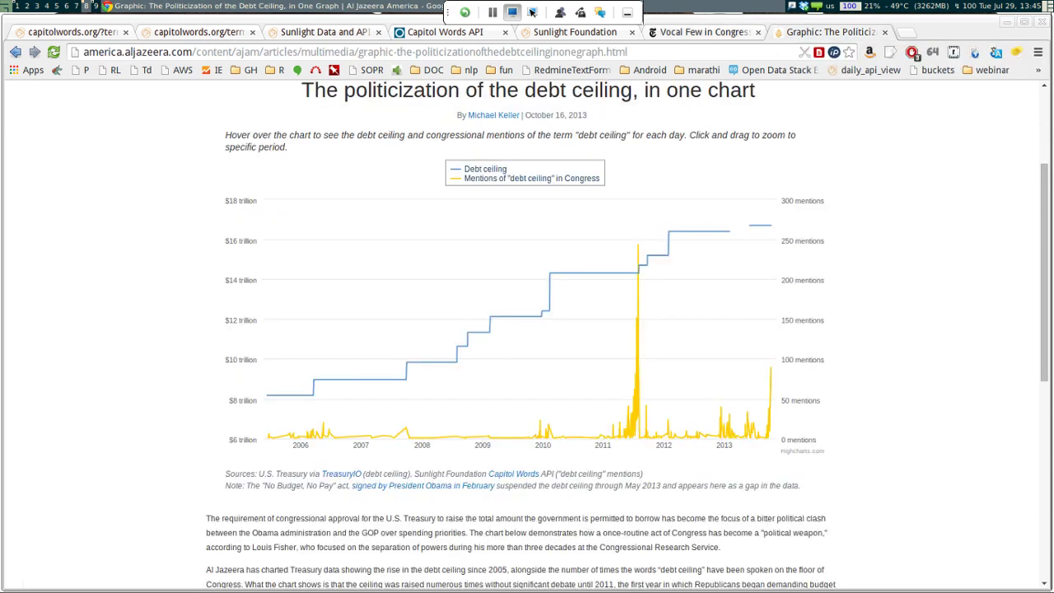
View the debt ceiling chart's title, then go to the Sunlight Data and APIs page
{"action": "key", "text": "Up"}
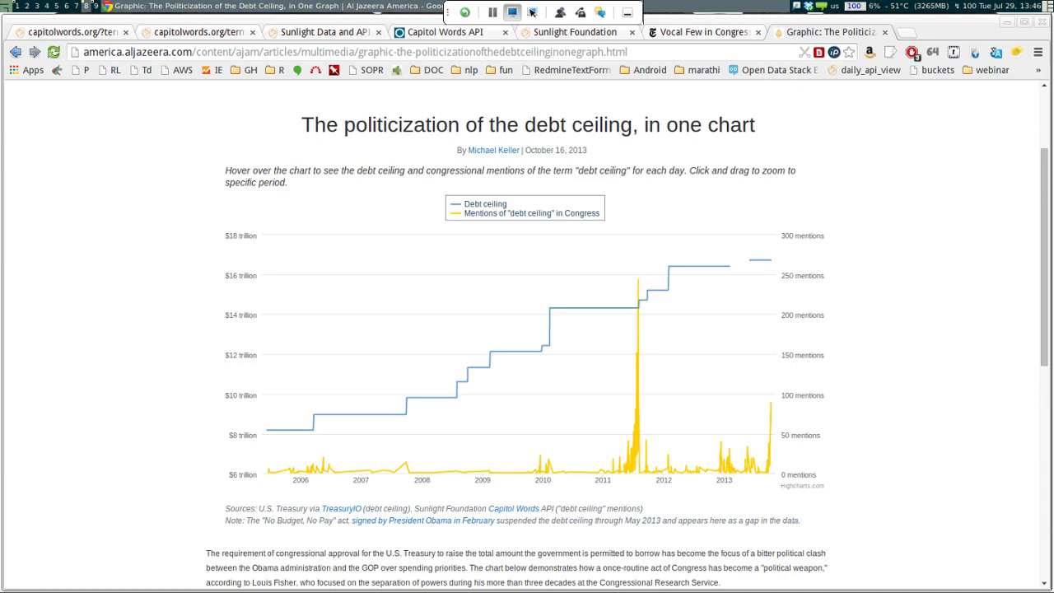
{"action": "left_click", "coordinate": [326, 31]}
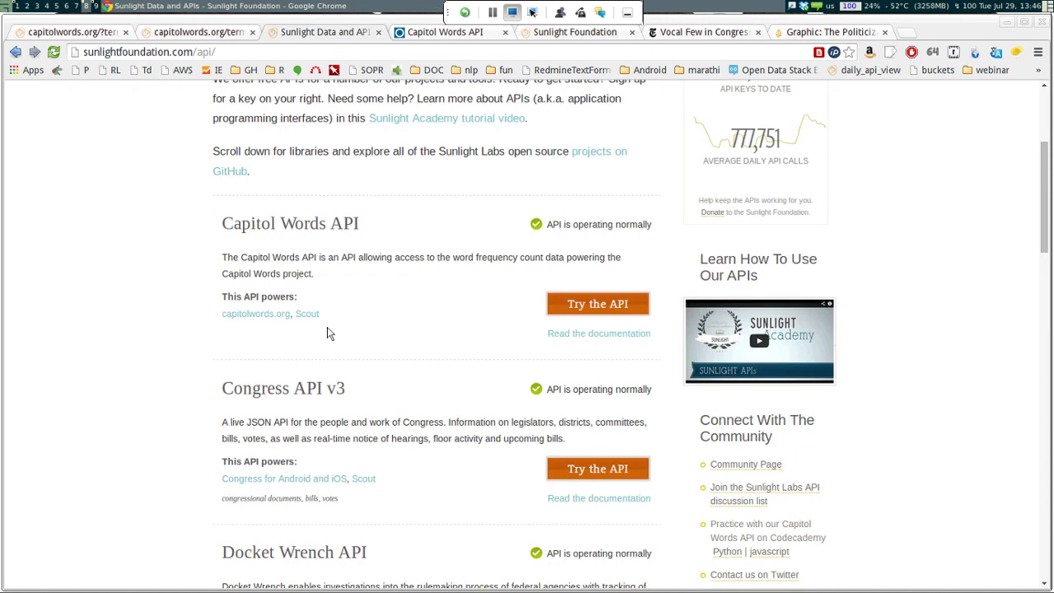
Skim the Capitol Words API documentation's Getting started section
{"action": "scroll", "coordinate": [294, 298], "scroll_direction": "up", "scroll_amount": 3}
{"action": "scroll", "coordinate": [294, 298], "scroll_direction": "down", "scroll_amount": 3}
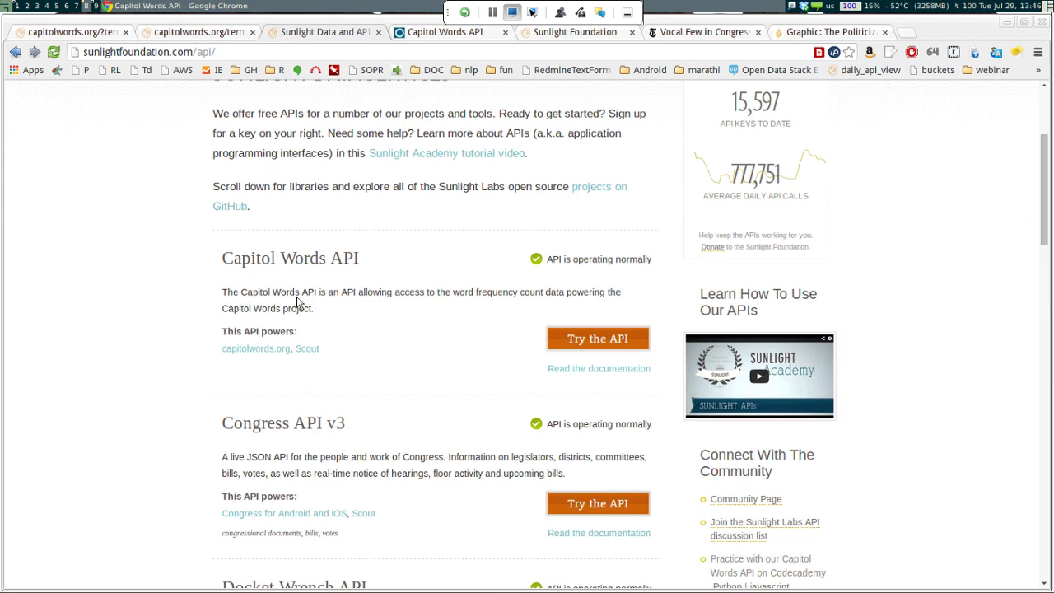
{"action": "key", "text": "ctrl+Tab"}
{"action": "scroll", "coordinate": [451, 455], "scroll_direction": "down", "scroll_amount": 3}
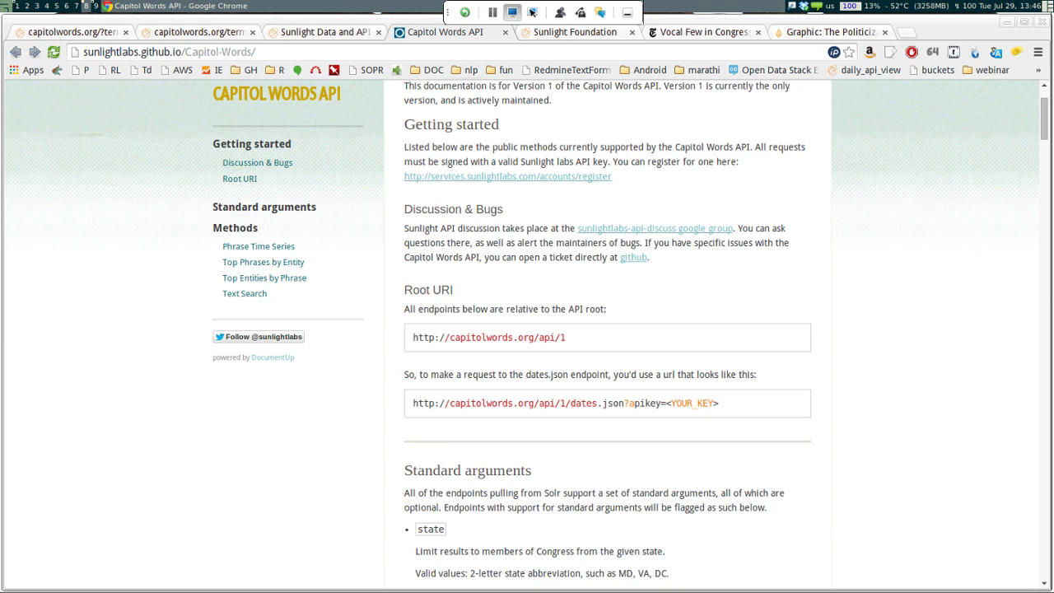
{"action": "scroll", "coordinate": [523, 529], "scroll_direction": "down", "scroll_amount": 2}
{"action": "scroll", "coordinate": [524, 529], "scroll_direction": "up", "scroll_amount": 1}
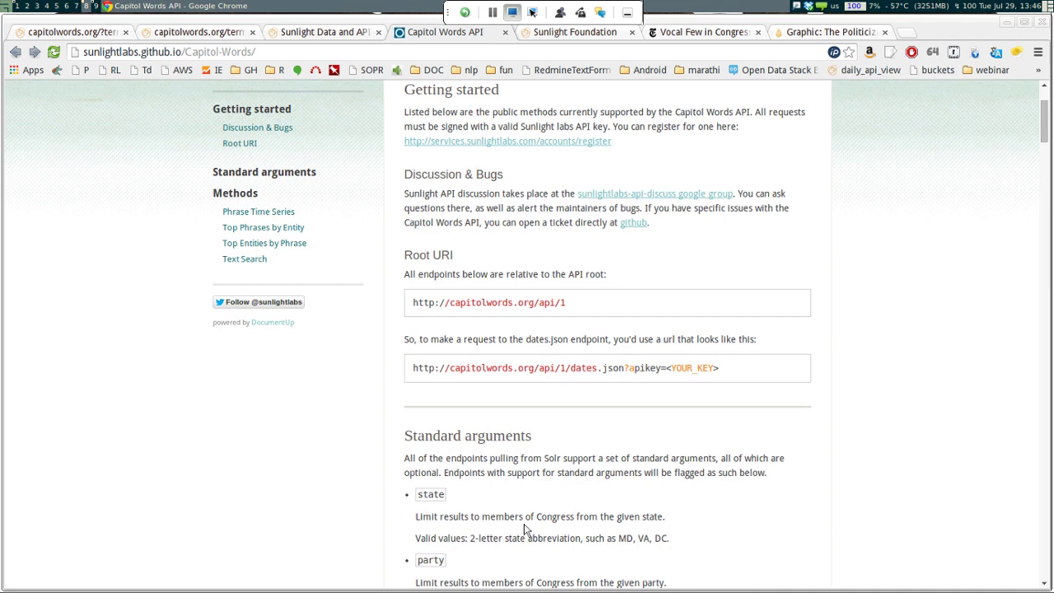
{"action": "scroll", "coordinate": [495, 495], "scroll_direction": "down", "scroll_amount": 4}
{"action": "scroll", "coordinate": [495, 494], "scroll_direction": "up", "scroll_amount": 4}
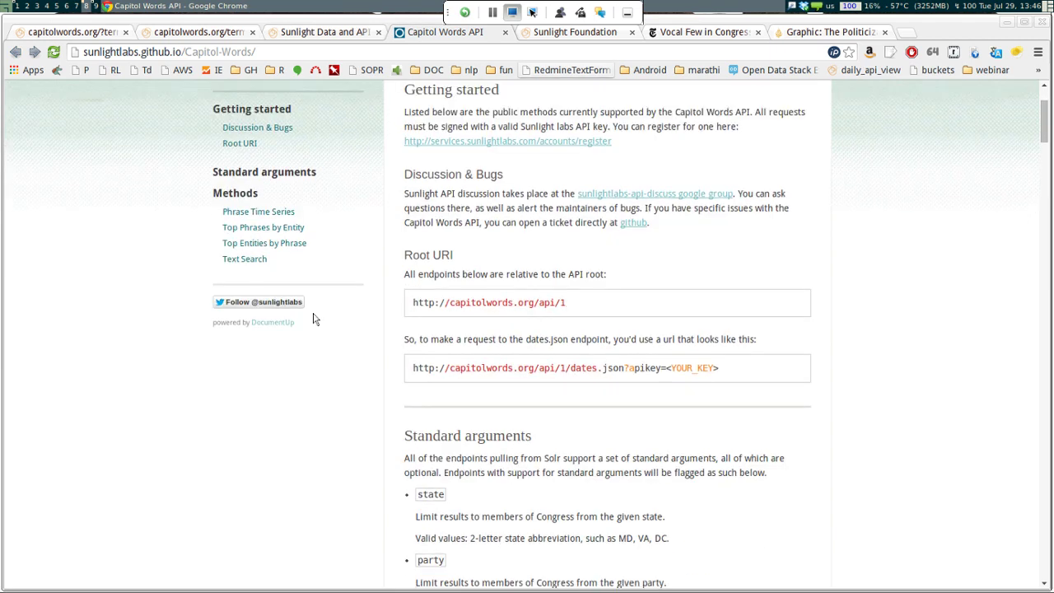
{"action": "key", "text": "ctrl+Tab"}
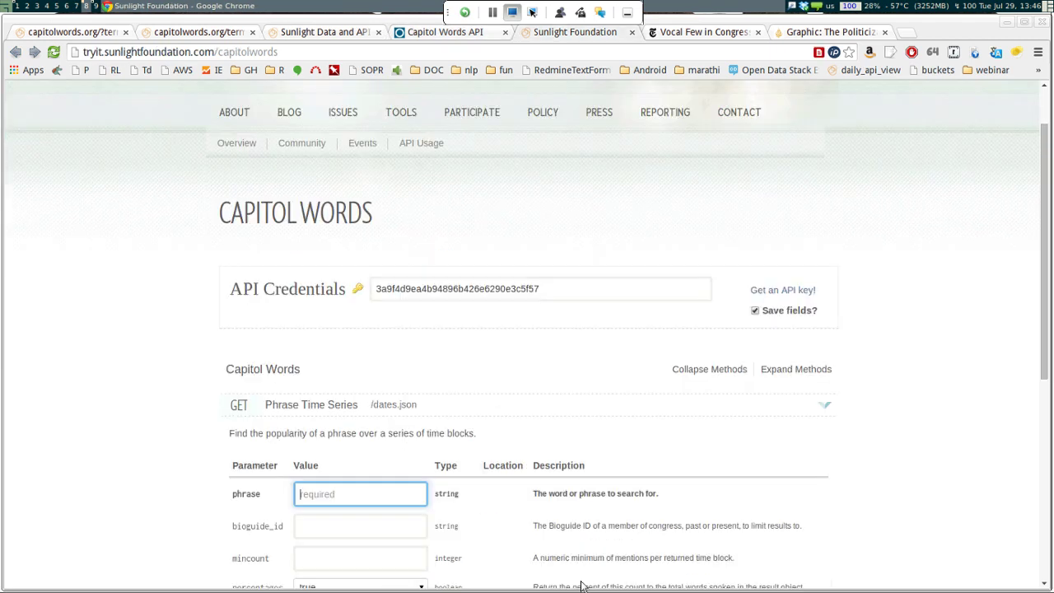
Enter 'gun control' as the Phrase Time Series phrase
{"action": "scroll", "coordinate": [582, 584], "scroll_direction": "down", "scroll_amount": 5}
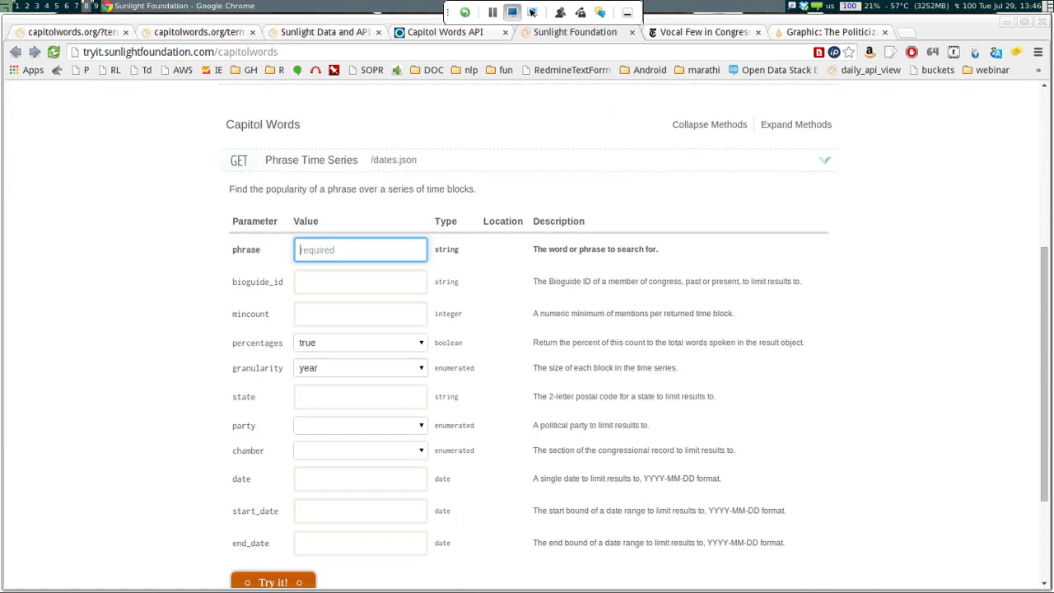
{"action": "type", "text": "gun"}
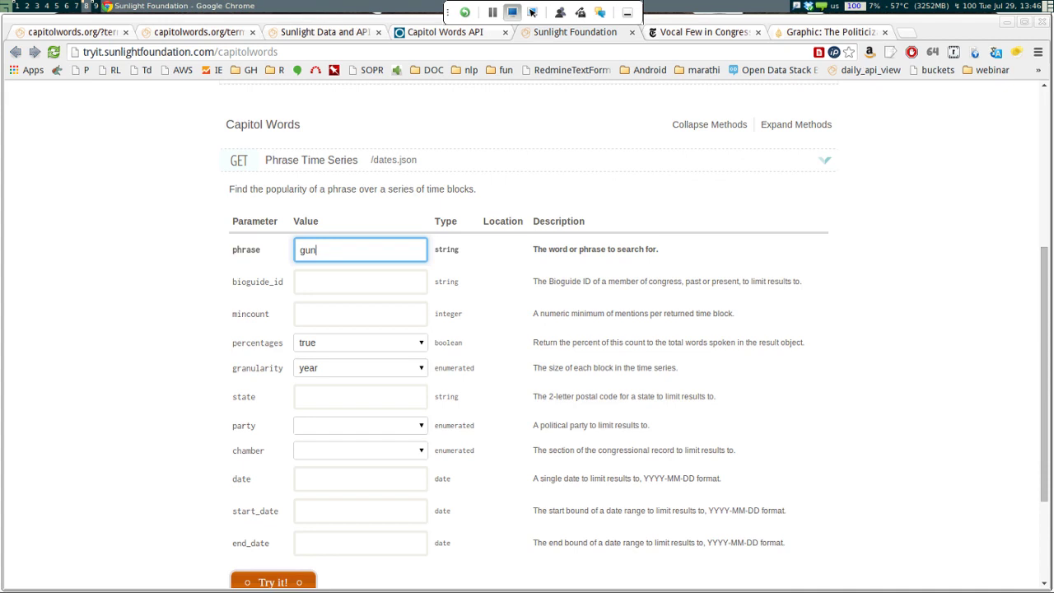
{"action": "scroll", "coordinate": [531, 12], "scroll_direction": "up", "scroll_amount": 2}
{"action": "scroll", "coordinate": [531, 12], "scroll_direction": "down", "scroll_amount": 1}
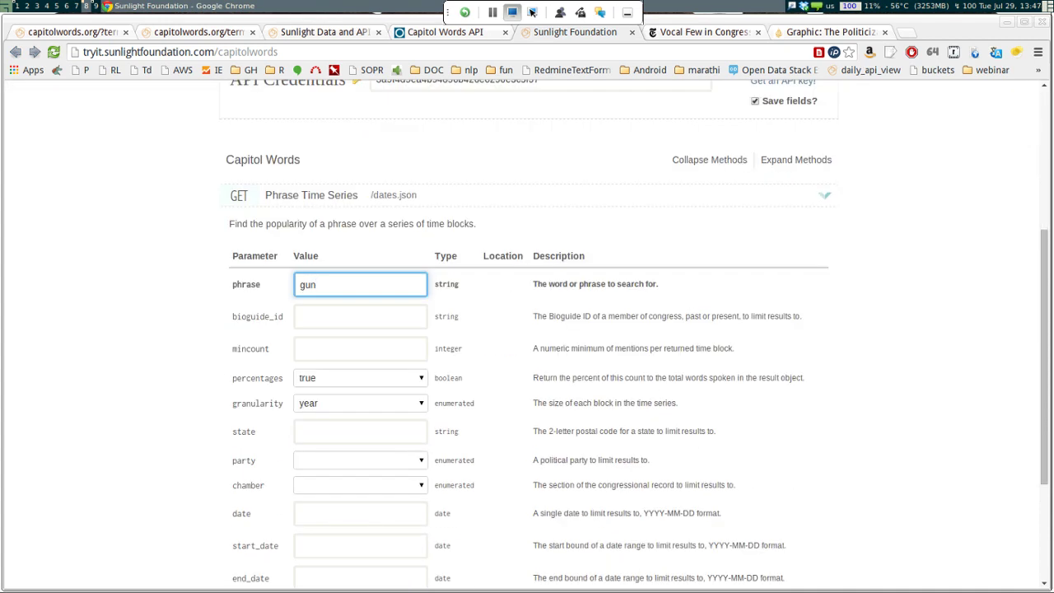
{"action": "type", "text": "control"}
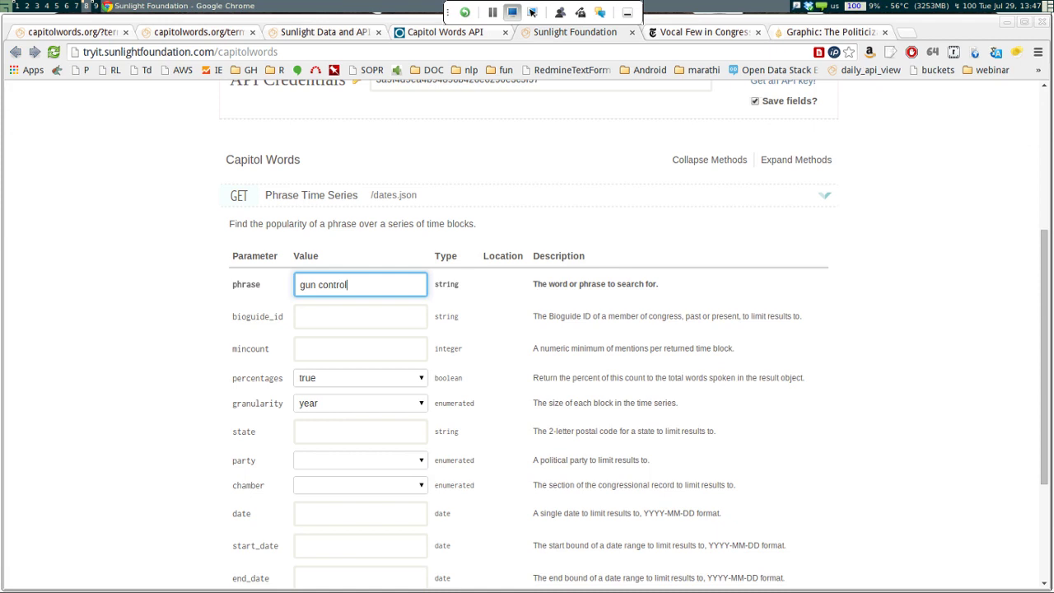
{"action": "scroll", "coordinate": [516, 520], "scroll_direction": "down", "scroll_amount": 4}
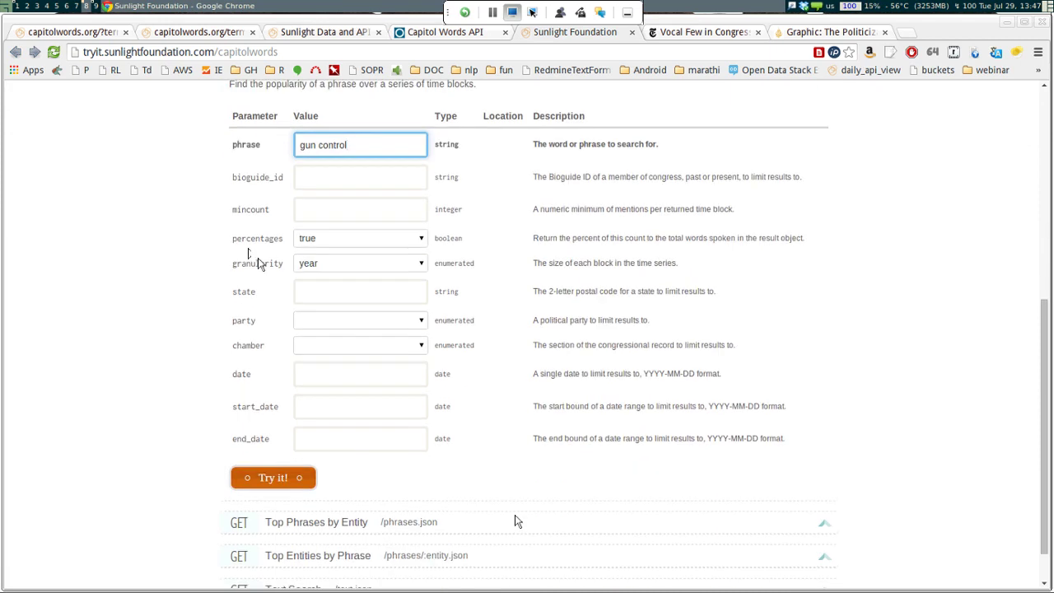
Set granularity to month and run the /dates.json query, getting response 200
{"action": "left_click", "coordinate": [306, 263]}
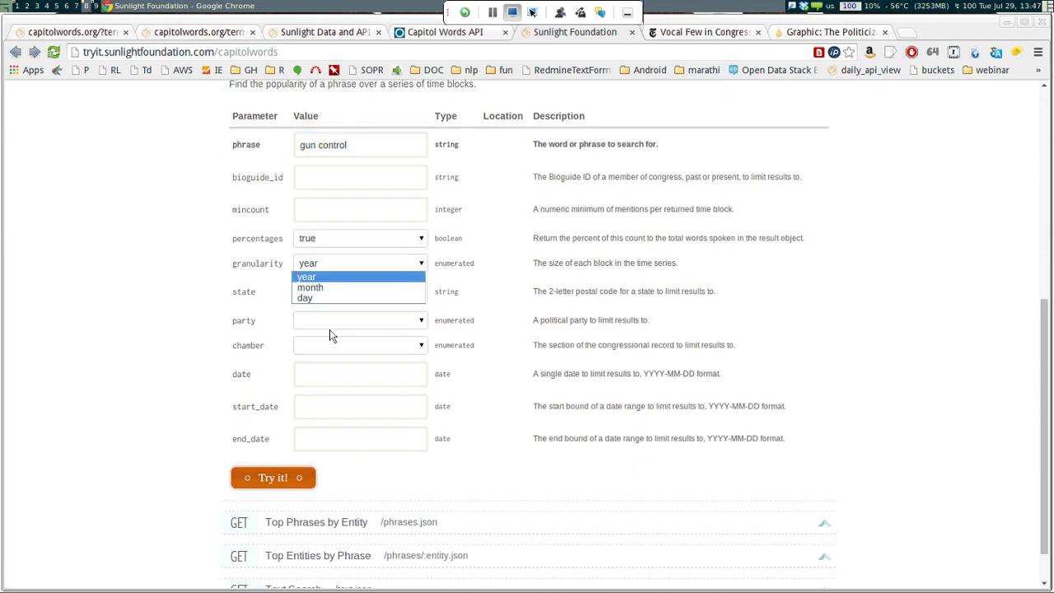
{"action": "key", "text": "Down"}
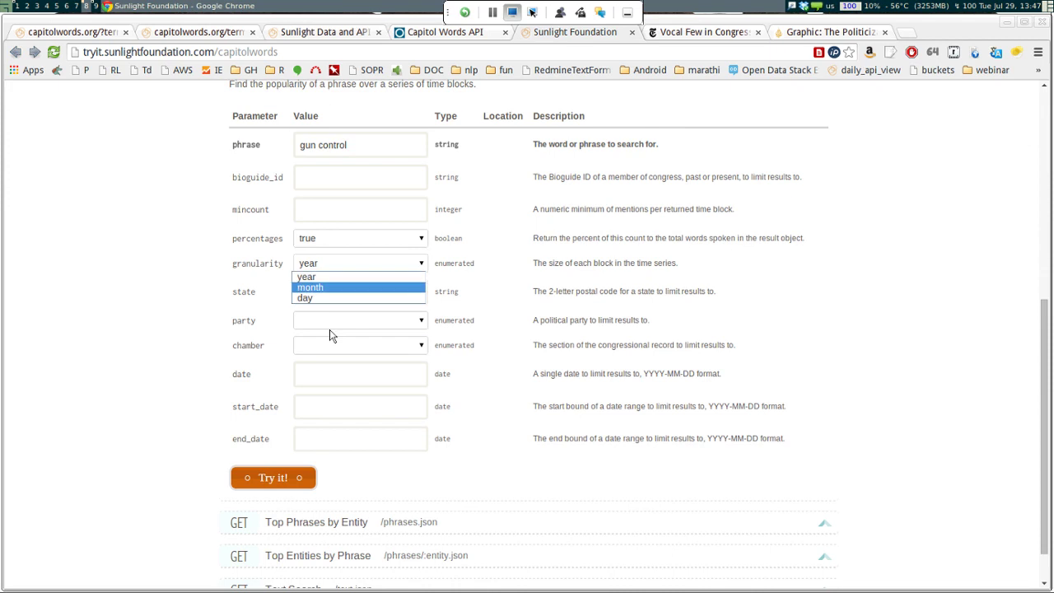
{"action": "key", "text": "Return"}
{"action": "key", "text": "ctrl+Tab"}
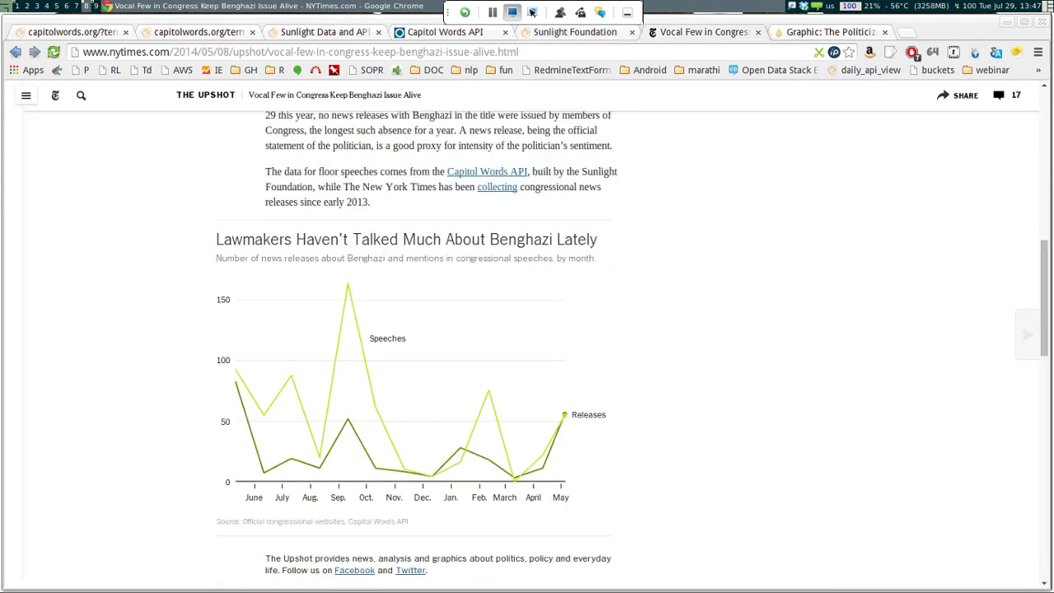
{"action": "key", "text": "ctrl+shift+Tab"}
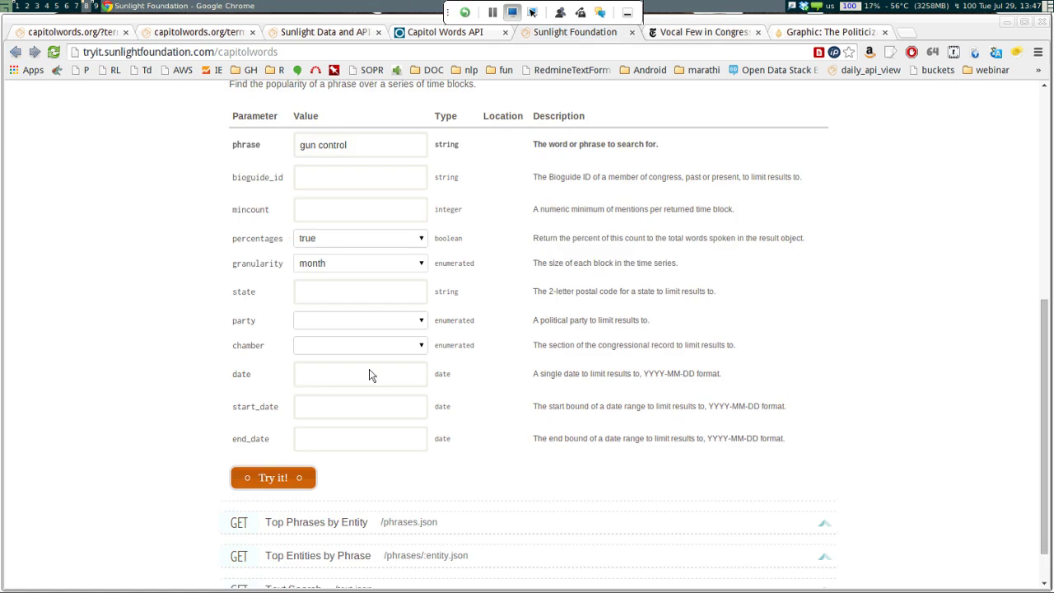
{"action": "key", "text": "space"}
{"action": "key", "text": "Return"}
{"action": "scroll", "coordinate": [366, 371], "scroll_direction": "down", "scroll_amount": 1}
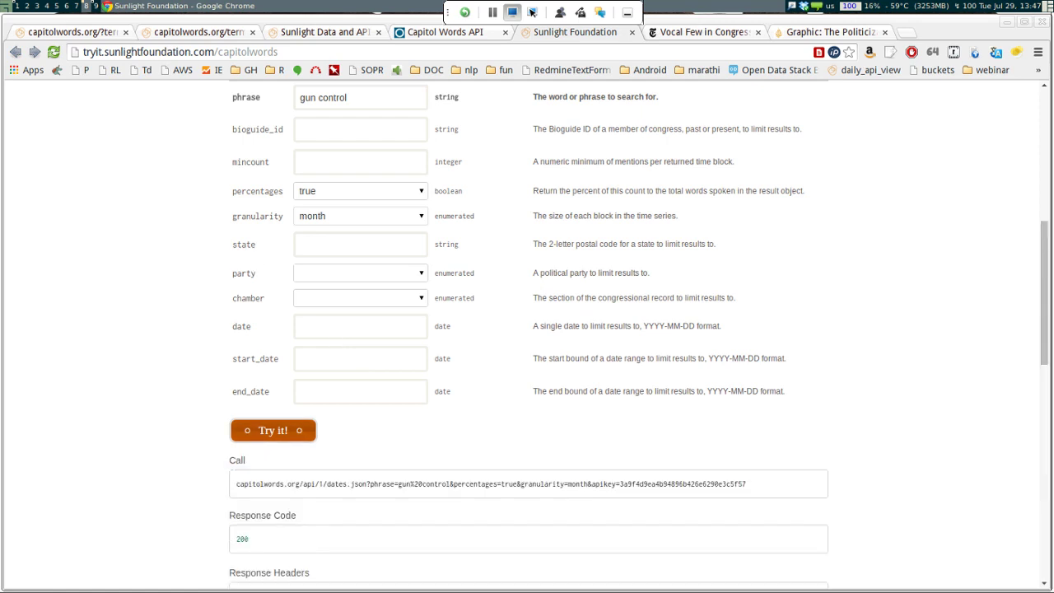
Read through the month-by-month gun control counts in the Response Body
{"action": "scroll", "coordinate": [526, 329], "scroll_direction": "down", "scroll_amount": 4}
{"action": "left_click_drag", "start_coordinate": [543, 309], "coordinate": [631, 309]}
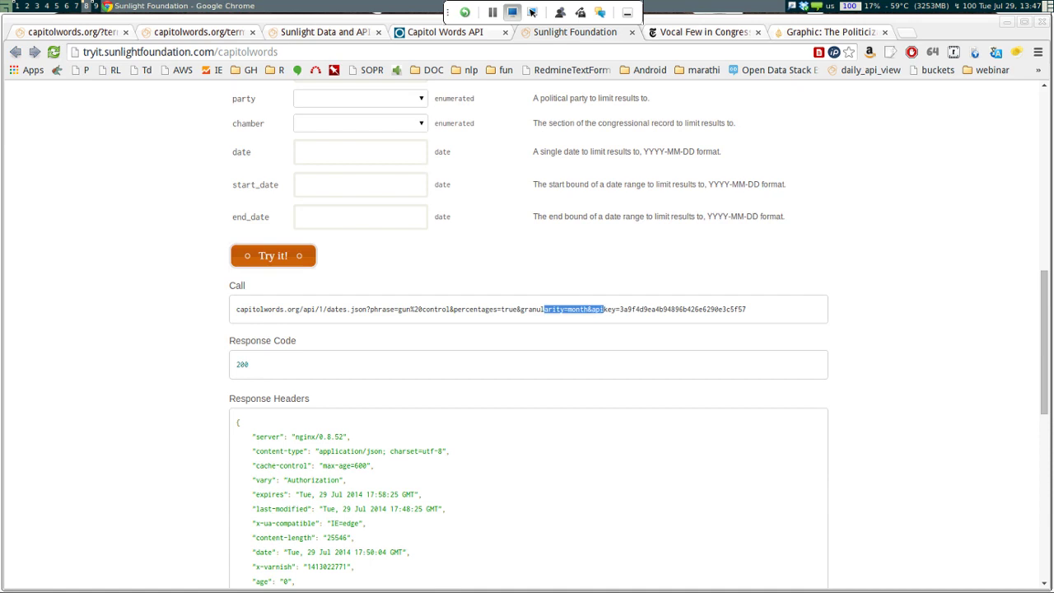
{"action": "left_click", "coordinate": [631, 309]}
{"action": "scroll", "coordinate": [527, 330], "scroll_direction": "down", "scroll_amount": 8}
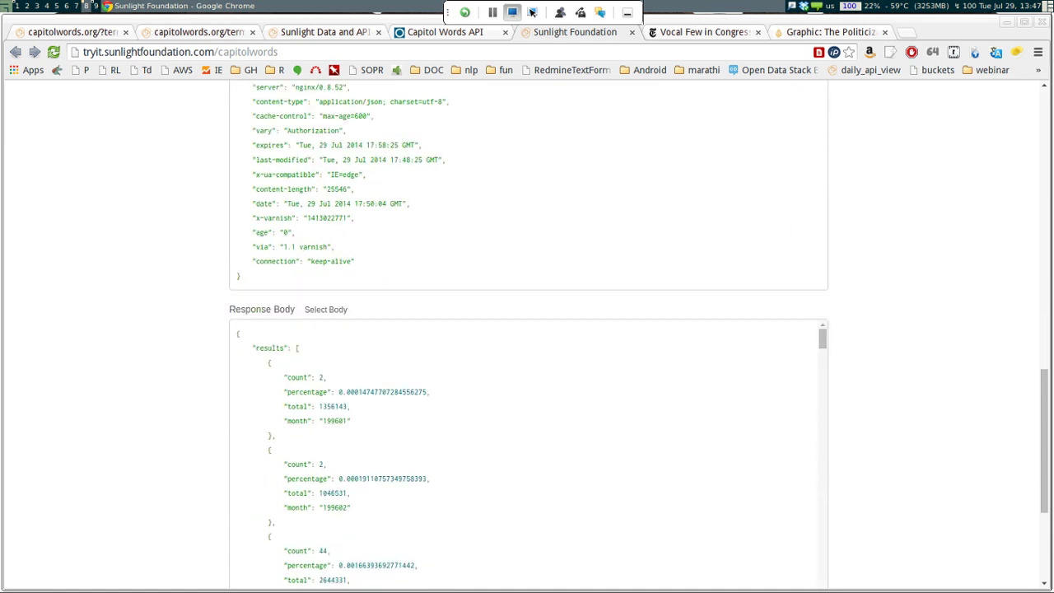
{"action": "key", "text": "Down"}
{"action": "key", "text": "Up"}
{"action": "key", "text": "Down"}
{"action": "key", "text": "Down"}
{"action": "key", "text": "Down"}
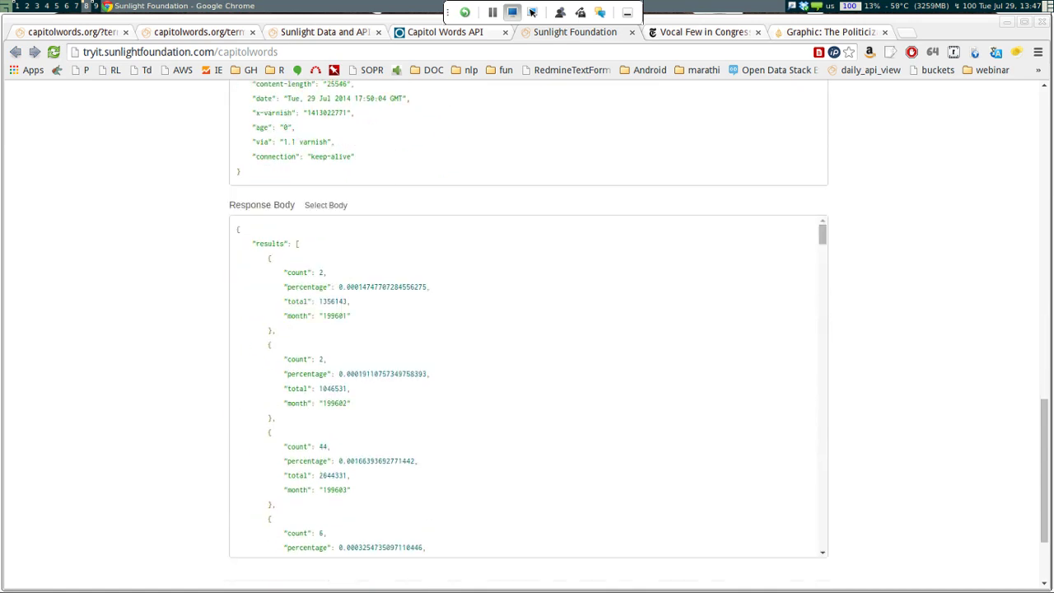
{"action": "key", "text": "Down"}
{"action": "key", "text": "Down"}
{"action": "key", "text": "Down"}
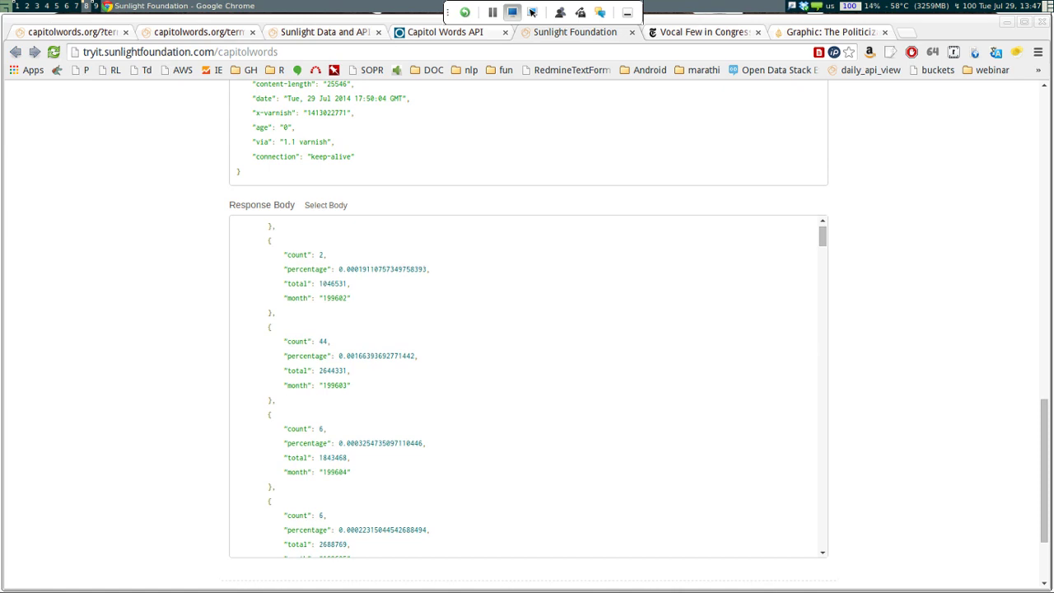
{"action": "key", "text": "Down"}
{"action": "key", "text": "Down"}
{"action": "key", "text": "Down"}
{"action": "key", "text": "Down"}
{"action": "key", "text": "Down"}
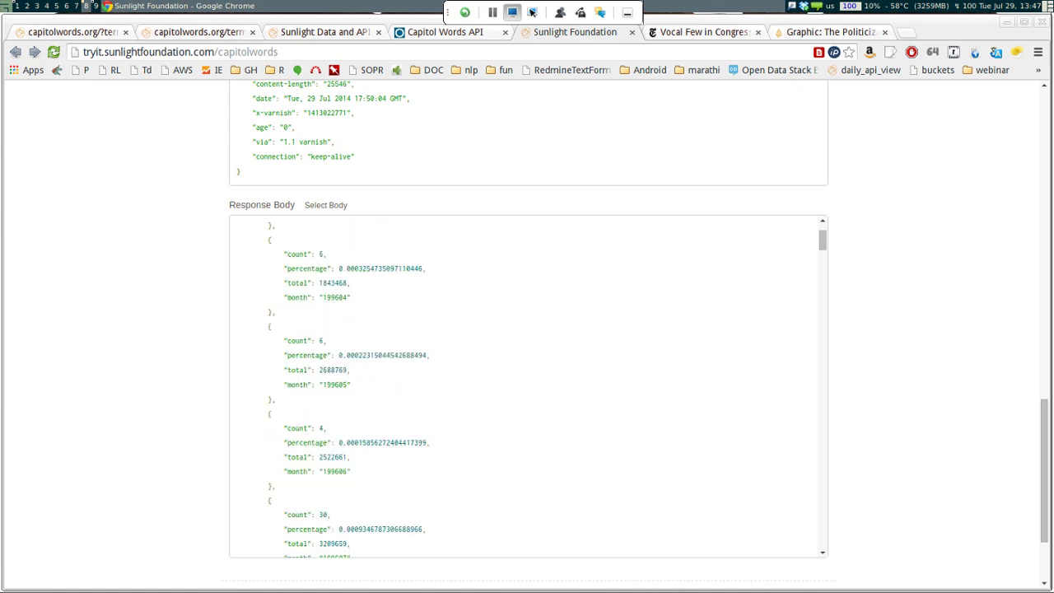
{"action": "key", "text": "Down"}
{"action": "key", "text": "Down"}
{"action": "key", "text": "Down"}
{"action": "key", "text": "Down"}
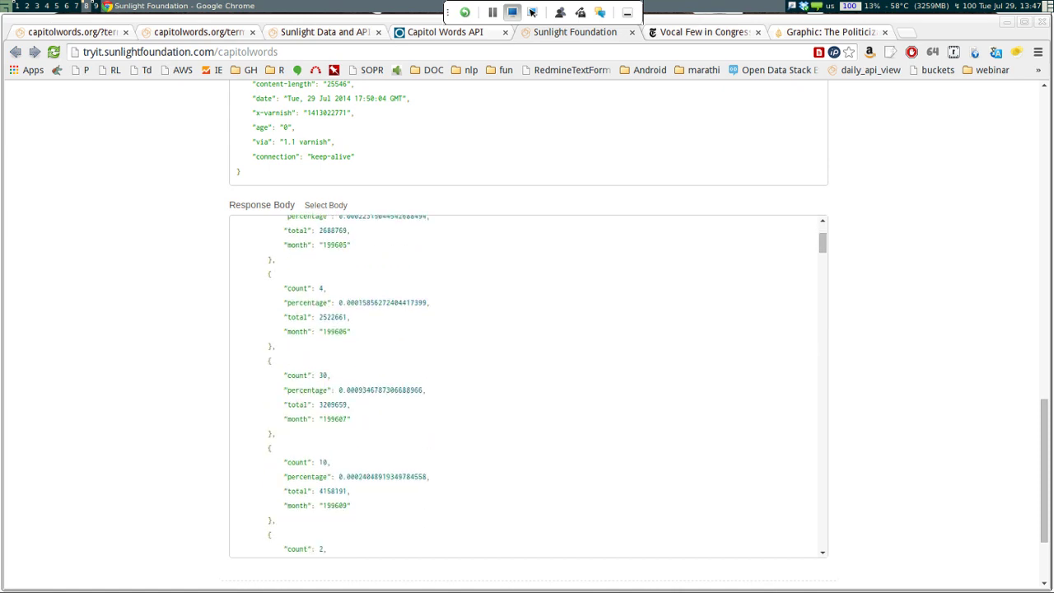
{"action": "key", "text": "Down"}
{"action": "key", "text": "Down"}
{"action": "key", "text": "Down"}
{"action": "key", "text": "Down"}
{"action": "key", "text": "Down"}
{"action": "key", "text": "Down"}
{"action": "key", "text": "Down"}
{"action": "key", "text": "Down"}
{"action": "key", "text": "Down"}
{"action": "key", "text": "Down"}
{"action": "key", "text": "Down"}
{"action": "key", "text": "Down"}
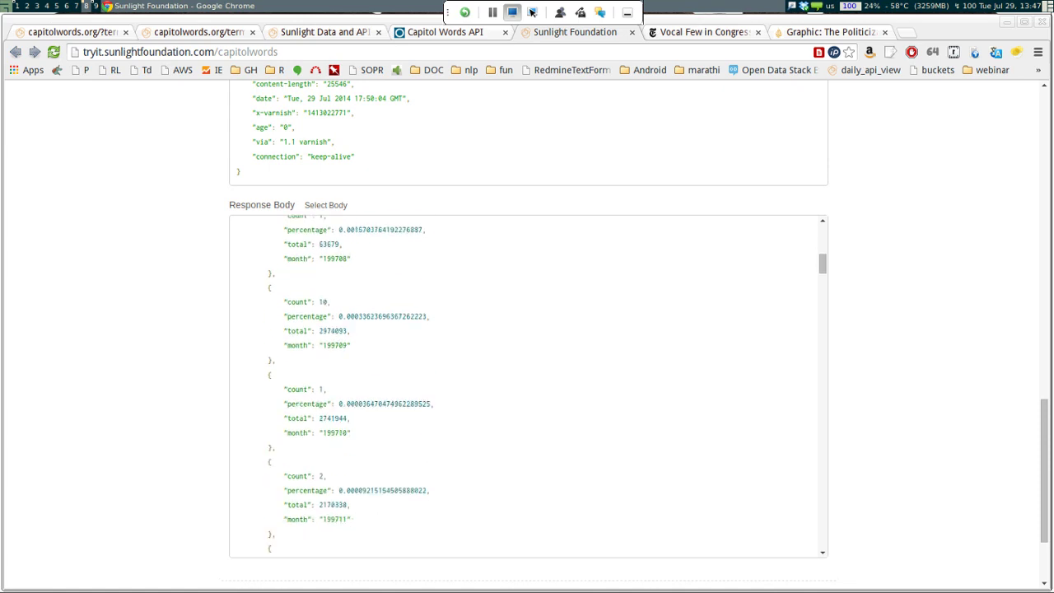
{"action": "key", "text": "Down"}
{"action": "key", "text": "Down"}
{"action": "key", "text": "Down"}
{"action": "key", "text": "Down"}
{"action": "key", "text": "Down"}
{"action": "key", "text": "Down"}
{"action": "key", "text": "Down"}
{"action": "key", "text": "Down"}
{"action": "key", "text": "Down"}
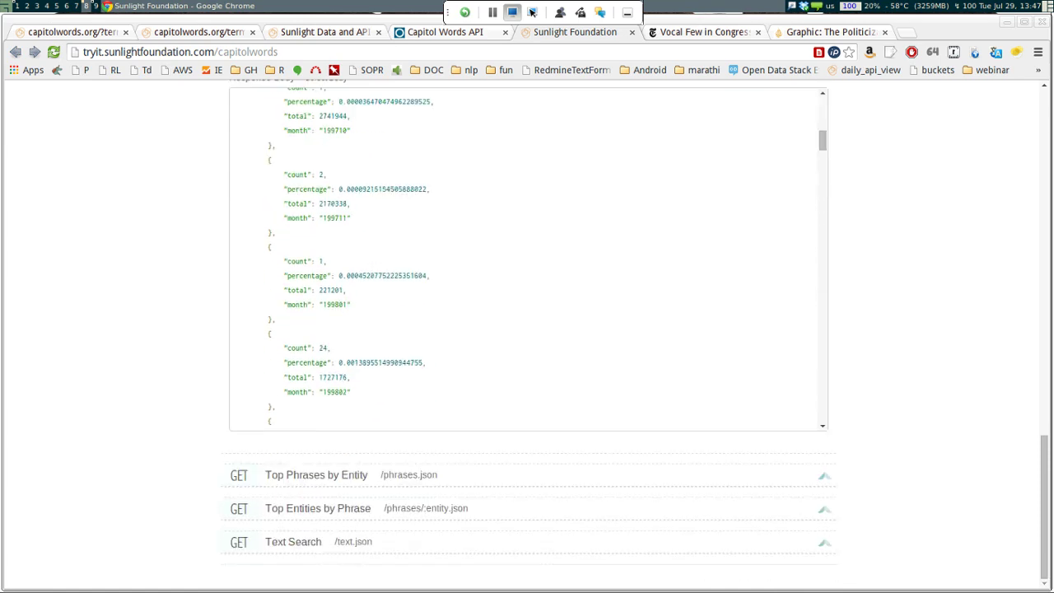
Move focus to the Top Entities by Phrase method heading
{"action": "key", "text": "Tab"}
{"action": "key", "text": "shift+Tab"}
{"action": "key", "text": "Tab"}
Run Top Entities by Phrase with entity legislator and phrase 'gun control'
{"action": "key", "text": "Return"}
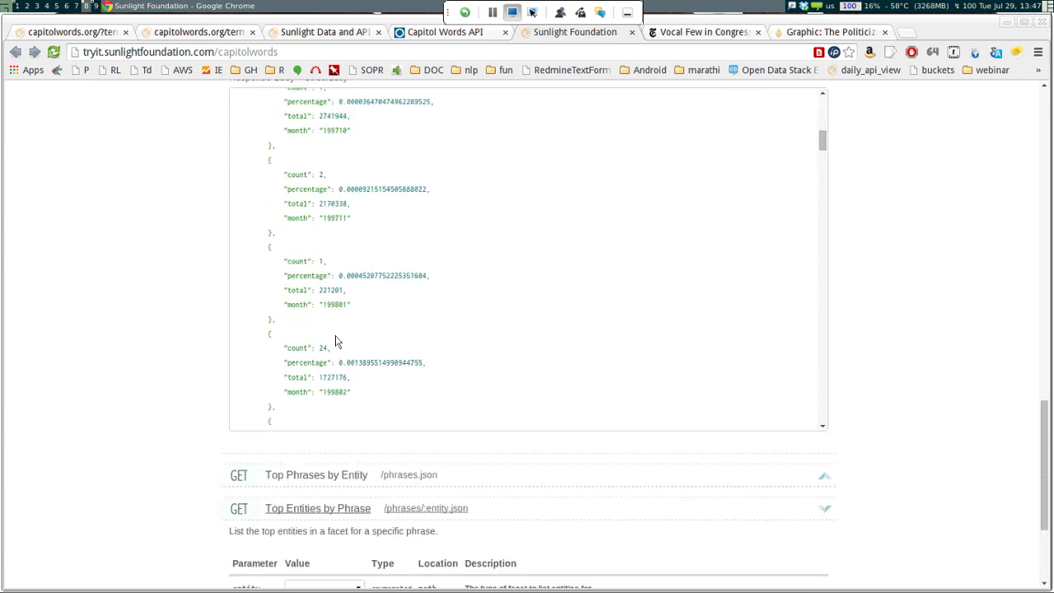
{"action": "key", "text": "Down"}
{"action": "key", "text": "Down"}
{"action": "key", "text": "Down"}
{"action": "key", "text": "Down"}
{"action": "key", "text": "Down"}
{"action": "key", "text": "Down"}
{"action": "key", "text": "Down"}
{"action": "key", "text": "Down"}
{"action": "key", "text": "Down"}
{"action": "key", "text": "Down"}
{"action": "key", "text": "Down"}
{"action": "key", "text": "Down"}
{"action": "key", "text": "Down"}
{"action": "key", "text": "Down"}
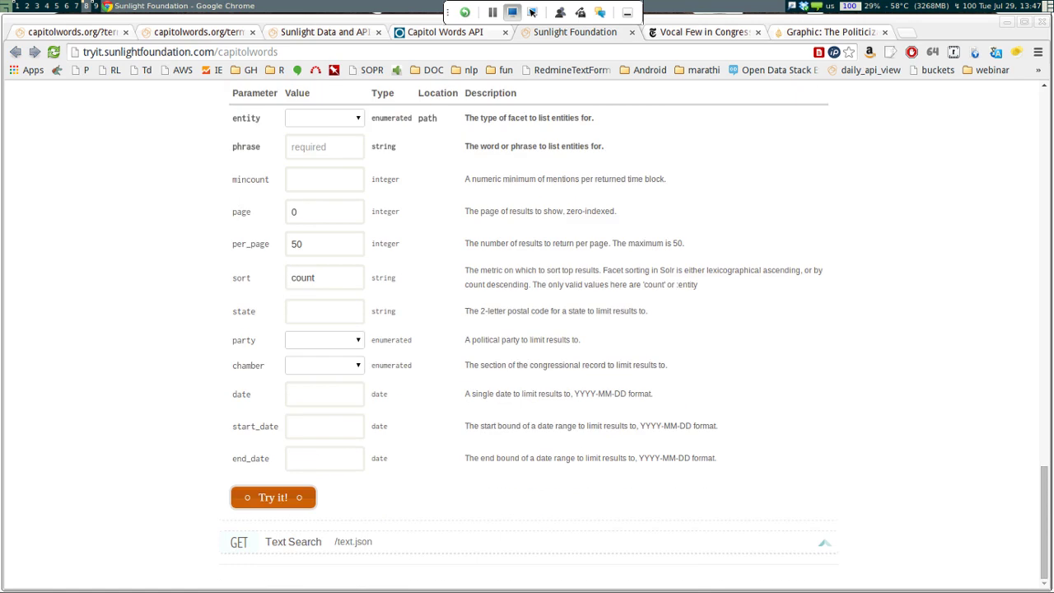
{"action": "key", "text": "Up"}
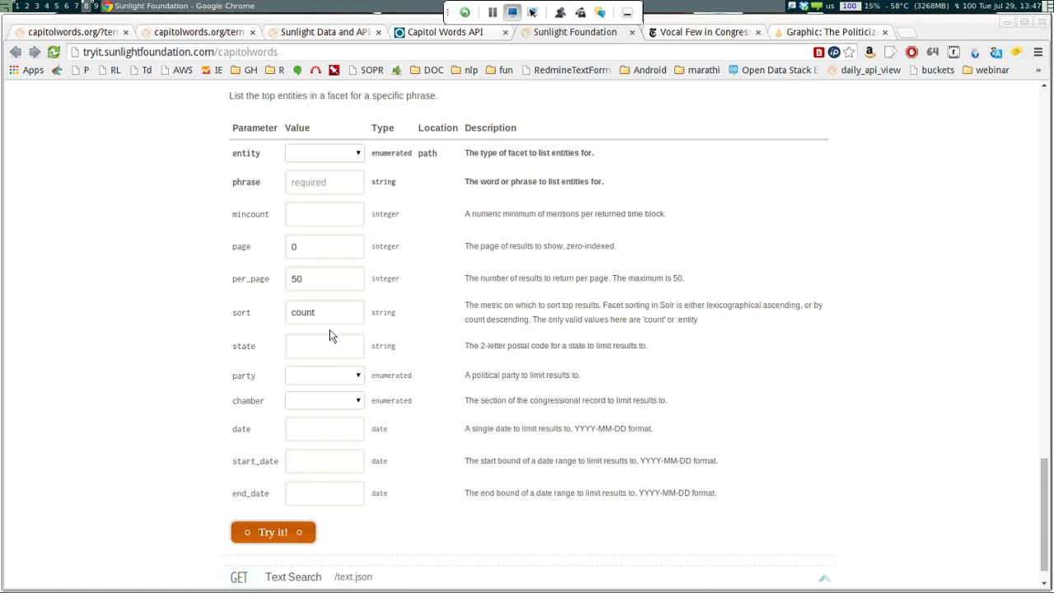
{"action": "key", "text": "space"}
{"action": "key", "text": "Return"}
{"action": "key", "text": "space"}
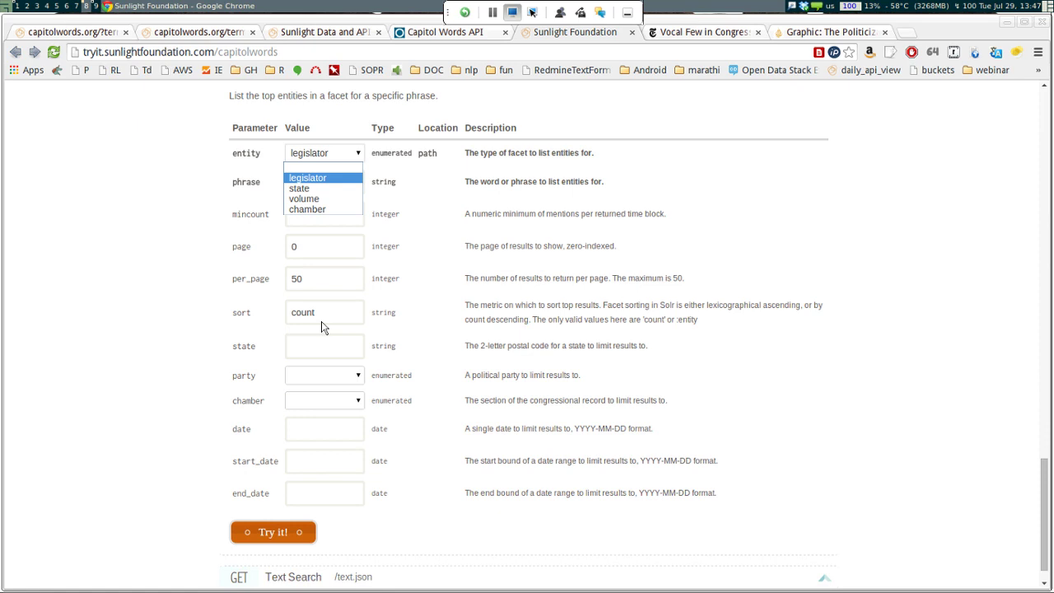
{"action": "key", "text": "Return"}
{"action": "key", "text": "Tab"}
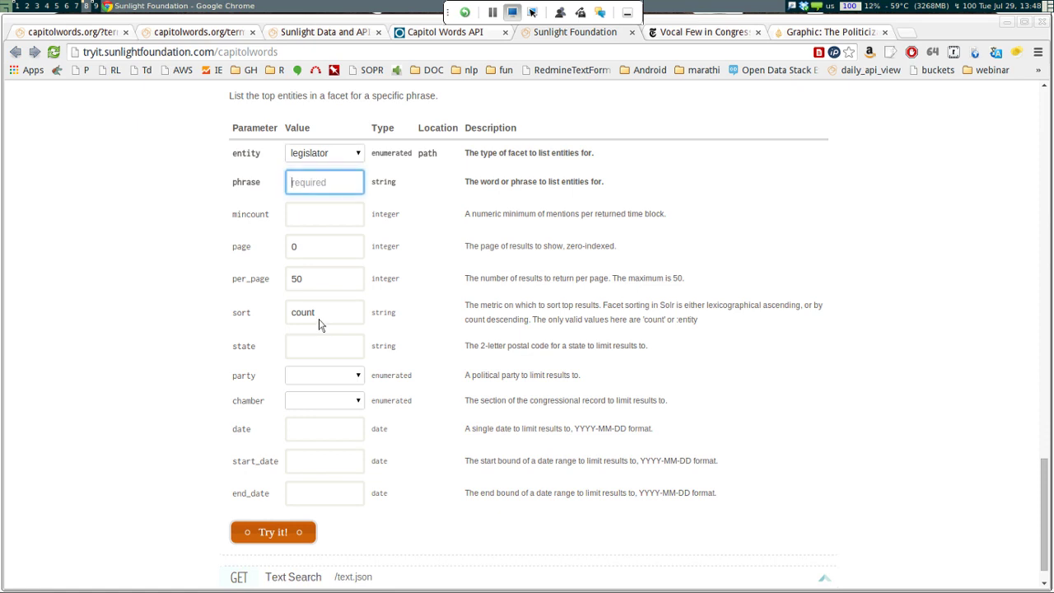
{"action": "type", "text": "gun control"}
{"action": "key", "text": "Return"}
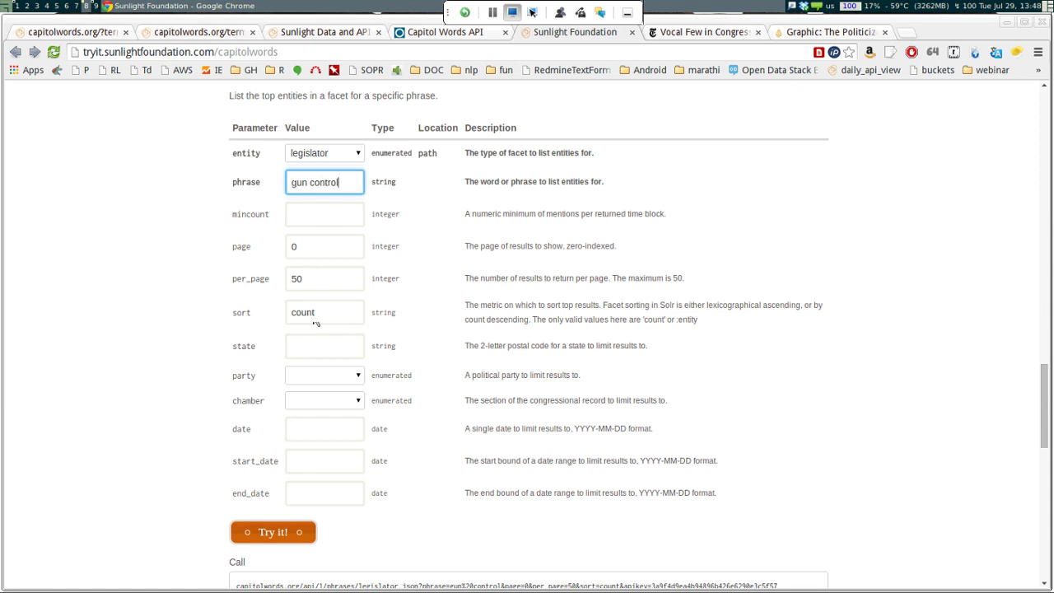
Review the legislators ranked by count in the response
{"action": "key", "text": "ctrl+plus"}
{"action": "key", "text": "ctrl+plus"}
{"action": "key", "text": "ctrl+plus"}
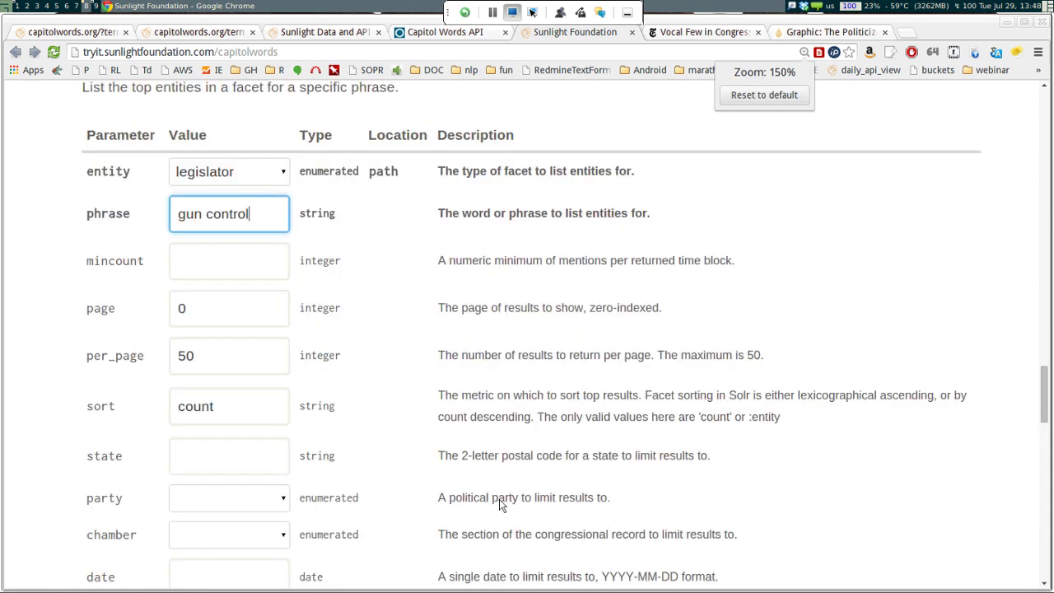
{"action": "key", "text": "ctrl+minus"}
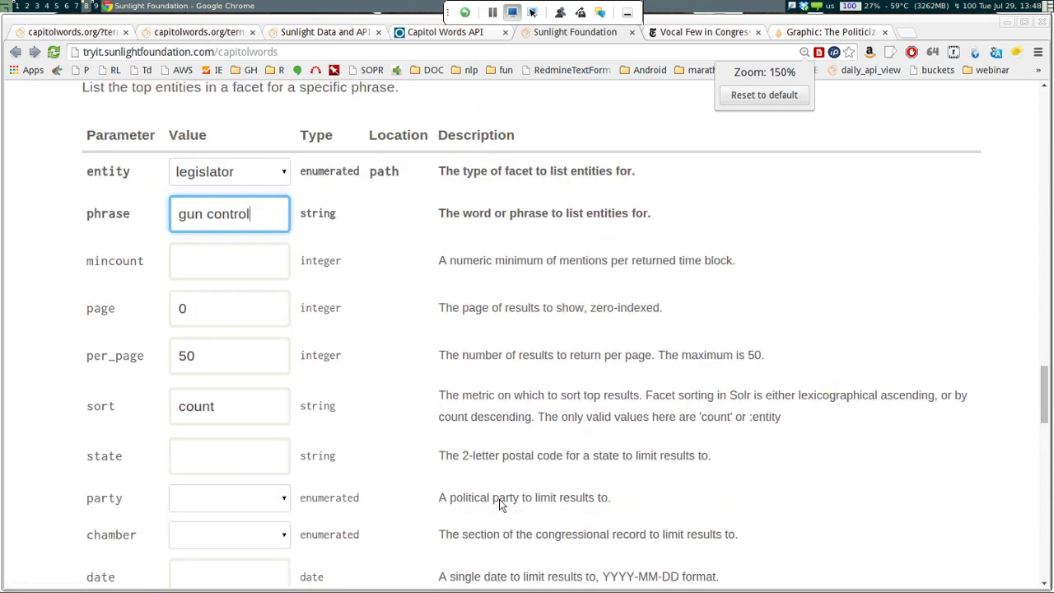
{"action": "scroll", "coordinate": [500, 504], "scroll_direction": "down", "scroll_amount": 4}
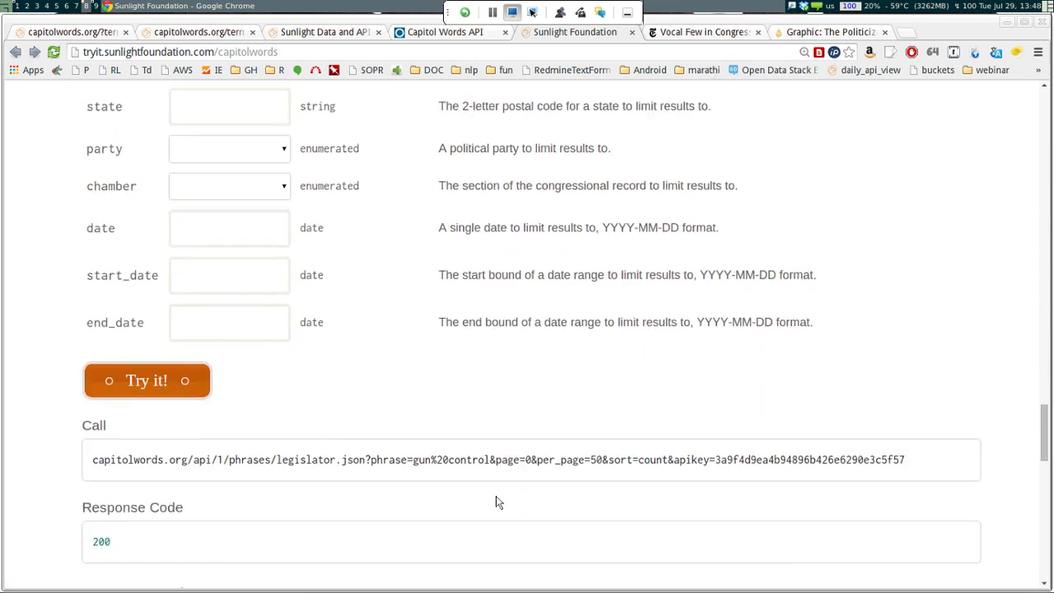
{"action": "scroll", "coordinate": [496, 502], "scroll_direction": "up", "scroll_amount": 5}
{"action": "scroll", "coordinate": [387, 391], "scroll_direction": "down", "scroll_amount": 4}
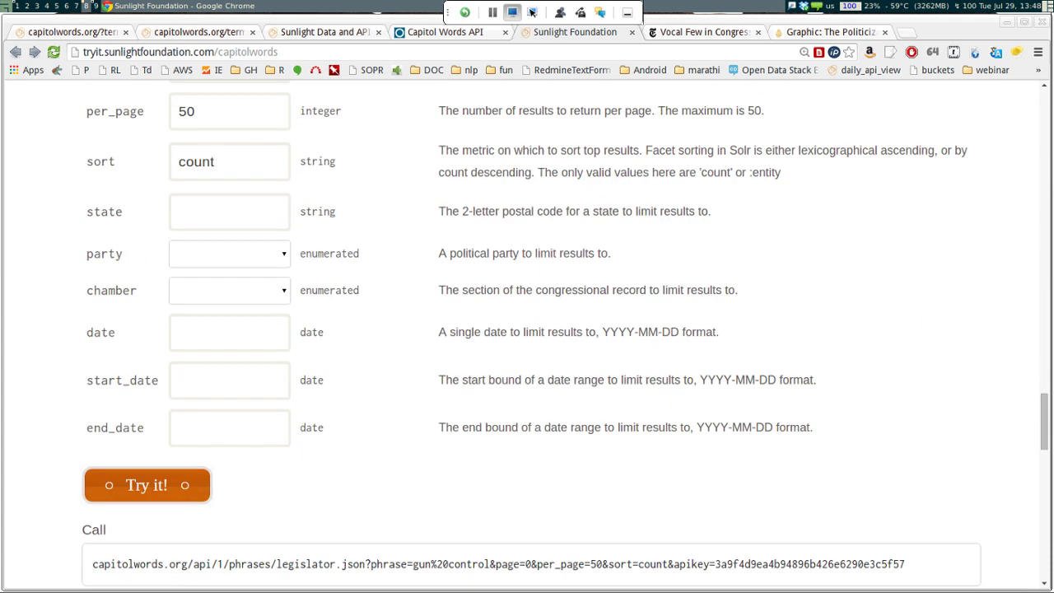
{"action": "scroll", "coordinate": [544, 549], "scroll_direction": "down", "scroll_amount": 10}
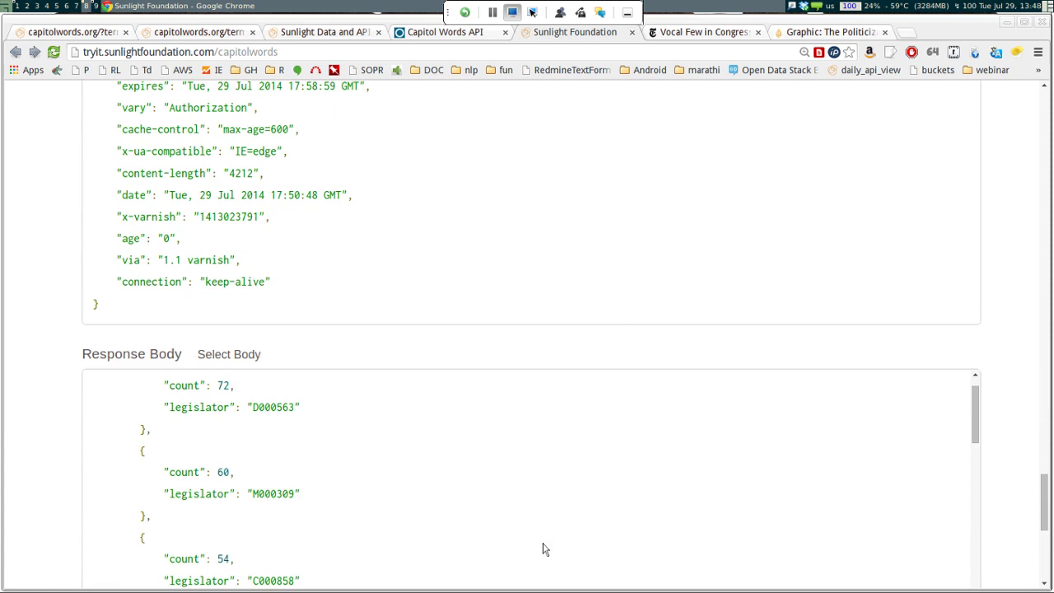
{"action": "scroll", "coordinate": [543, 549], "scroll_direction": "down", "scroll_amount": 4}
{"action": "scroll", "coordinate": [544, 549], "scroll_direction": "up", "scroll_amount": 6}
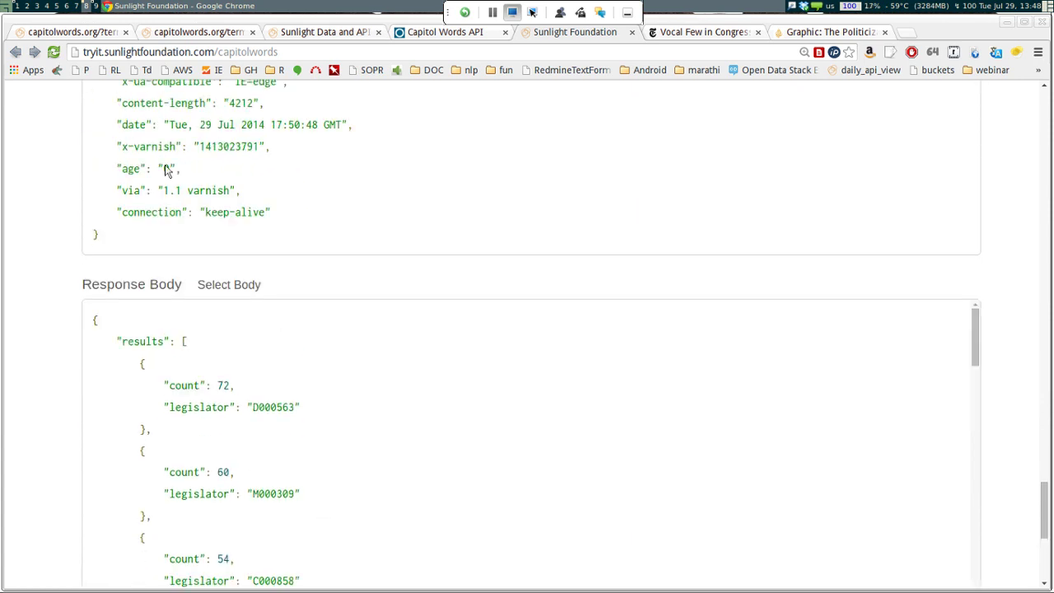
Copy the top legislator ID D000563 and paste it into a new tab
{"action": "left_click_drag", "start_coordinate": [247, 406], "coordinate": [297, 407]}
{"action": "left_click", "coordinate": [301, 304]}
{"action": "scroll", "coordinate": [350, 354], "scroll_direction": "down", "scroll_amount": 3}
{"action": "scroll", "coordinate": [350, 355], "scroll_direction": "up", "scroll_amount": 3}
{"action": "left_click_drag", "start_coordinate": [295, 407], "coordinate": [253, 407]}
{"action": "key", "text": "ctrl+c"}
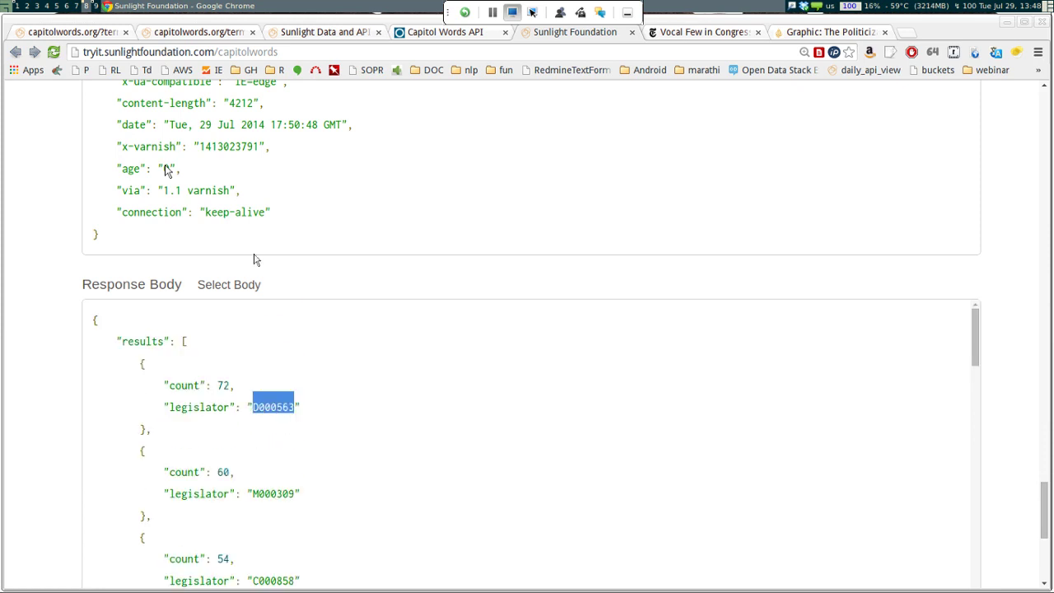
{"action": "key", "text": "ctrl+t"}
{"action": "key", "text": "ctrl+v"}
Search Google for D000563, then begin entering github.com/unitedstates in the address bar
{"action": "key", "text": "Return"}
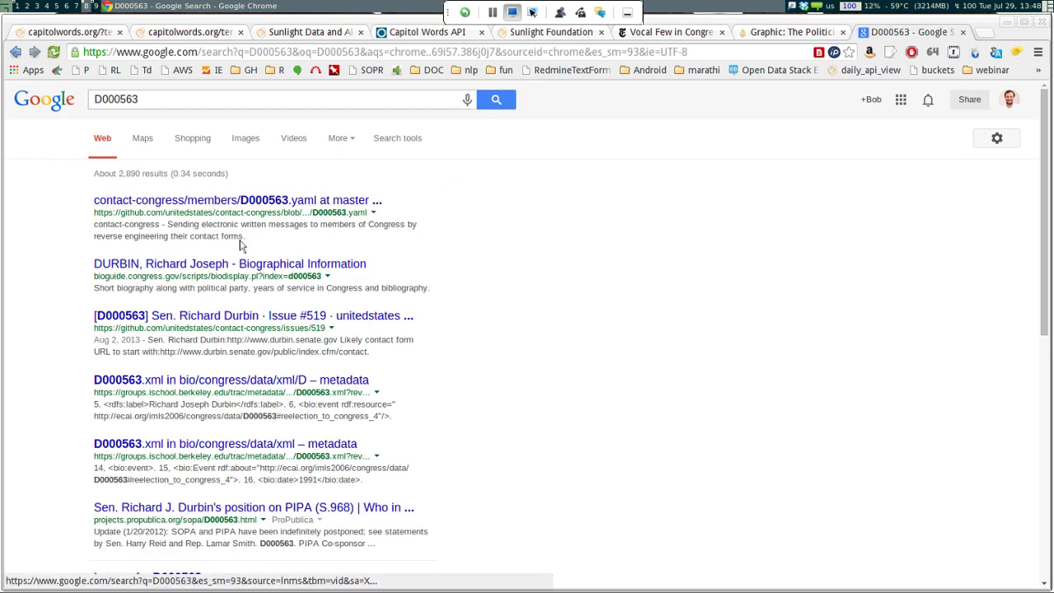
{"action": "scroll", "coordinate": [354, 321], "scroll_direction": "down", "scroll_amount": 4}
{"action": "scroll", "coordinate": [322, 321], "scroll_direction": "up", "scroll_amount": 4}
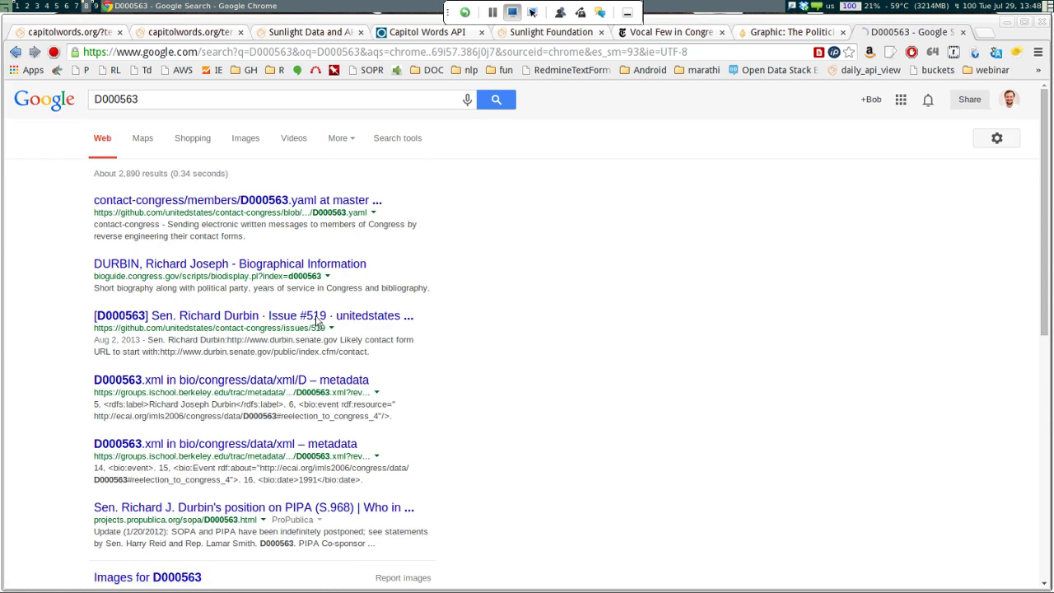
{"action": "key", "text": "ctrl+l"}
{"action": "type", "text": "github.co"}
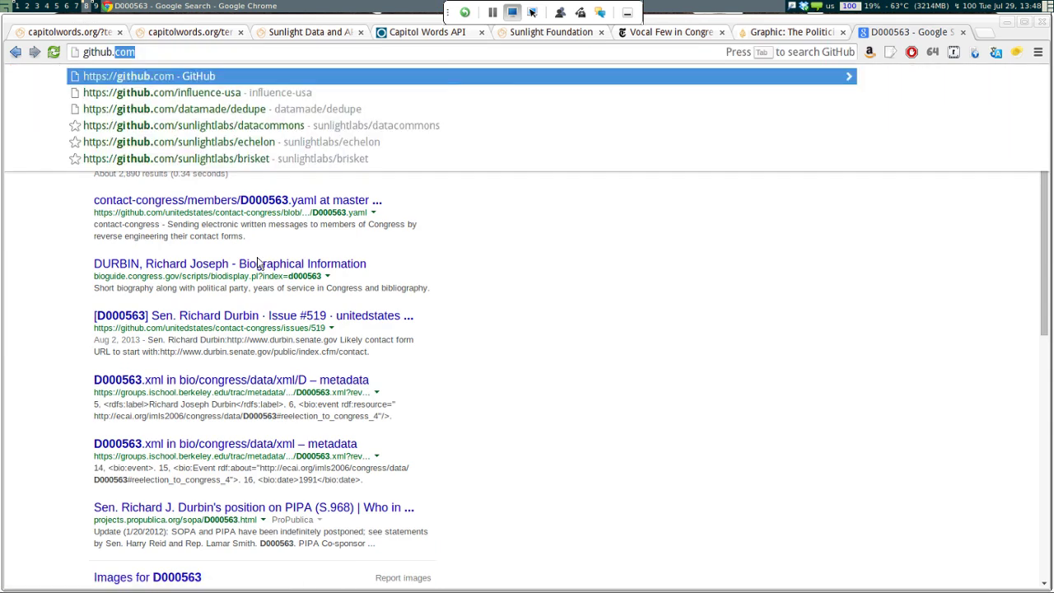
{"action": "type", "text": "m/unite"}
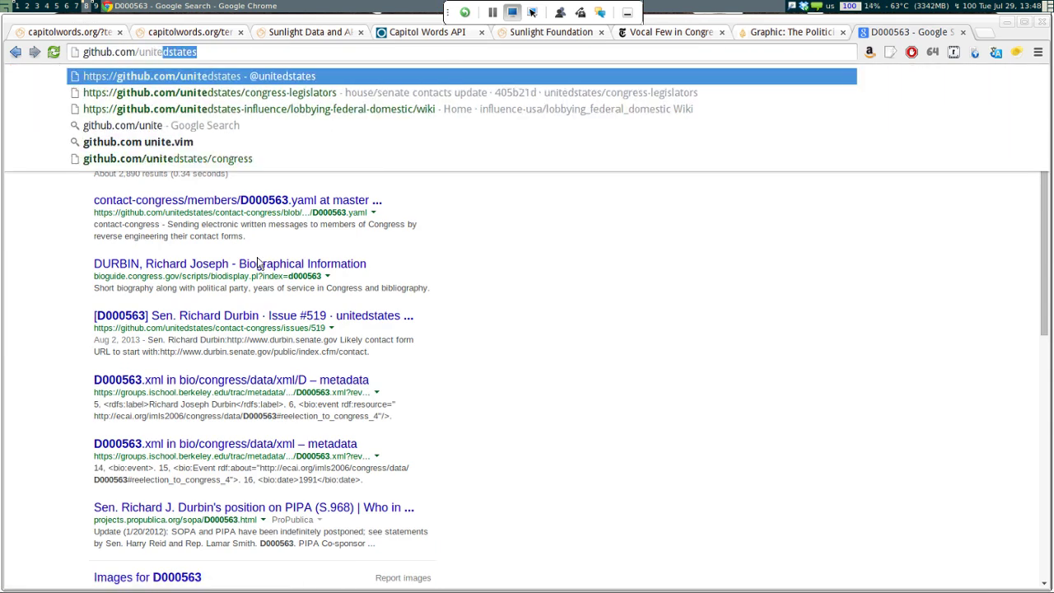
Open the raw legislators-historical.yaml file in the unitedstates congress-legislators repository on GitHub
{"action": "key", "text": "Return"}
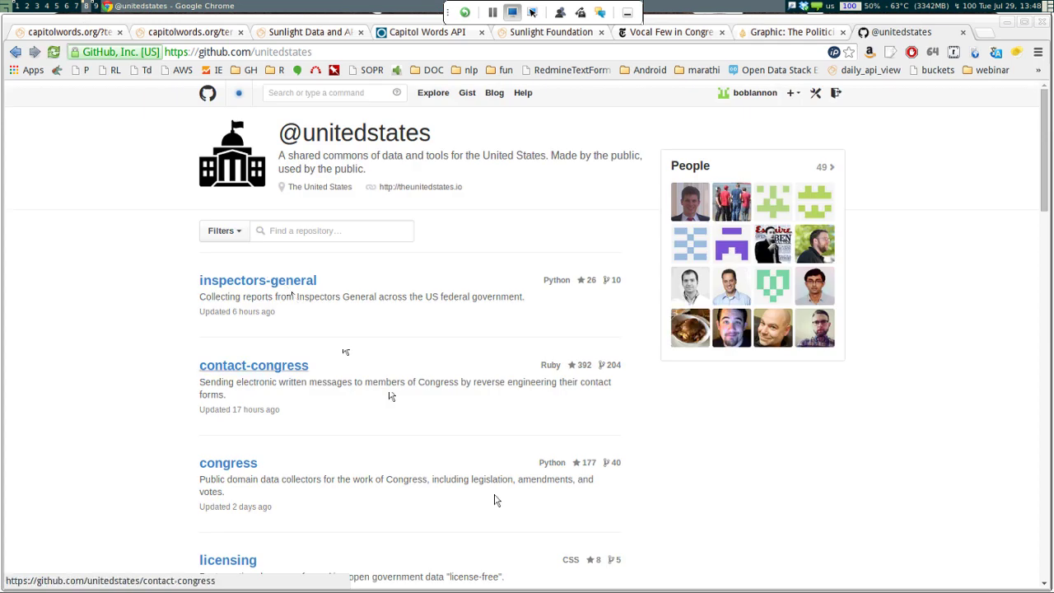
{"action": "scroll", "coordinate": [238, 241], "scroll_direction": "down", "scroll_amount": 5}
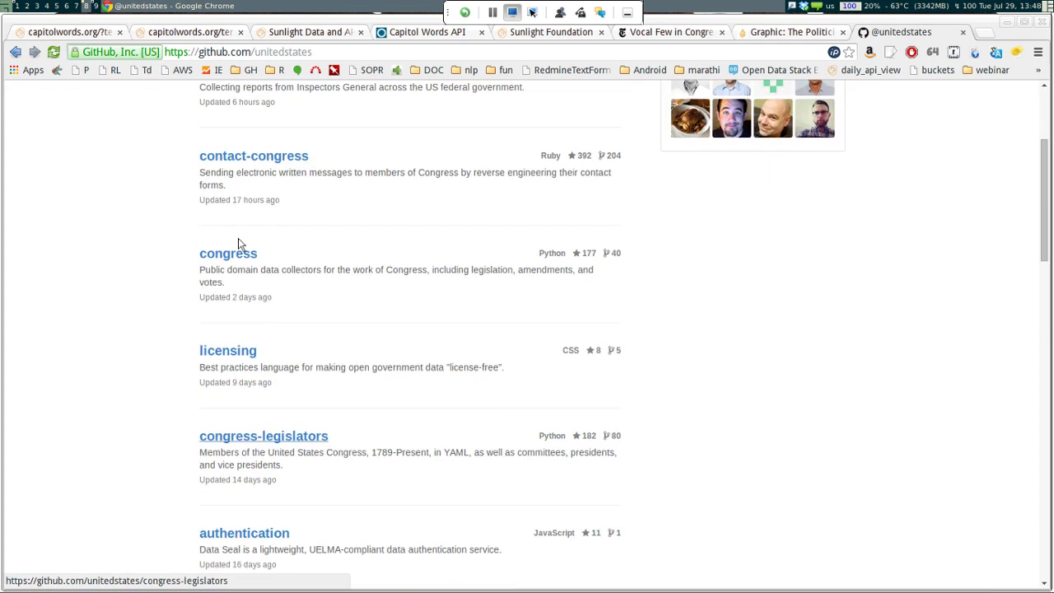
{"action": "left_click", "coordinate": [263, 331]}
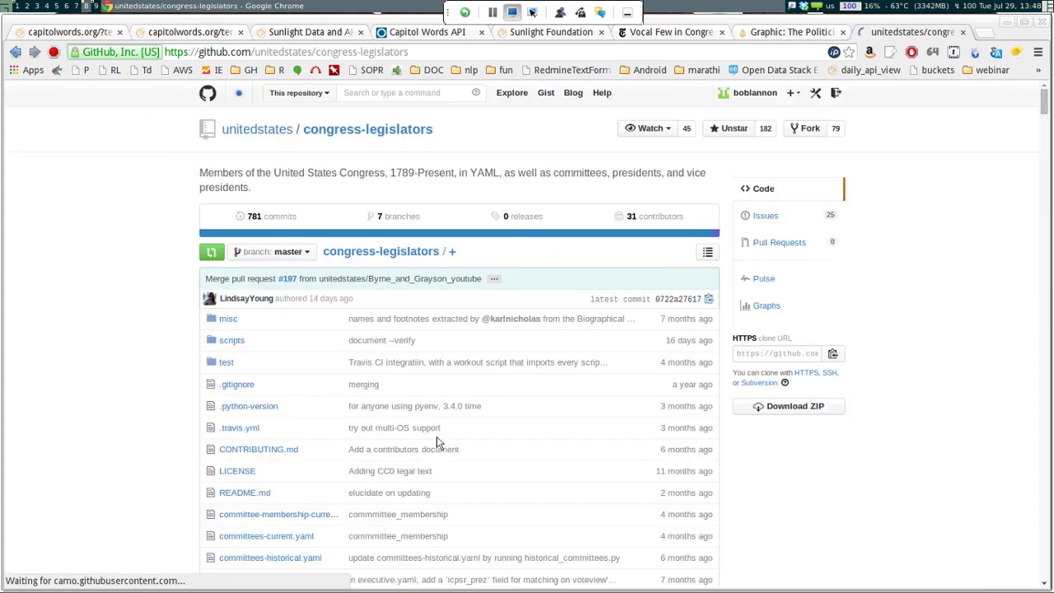
{"action": "scroll", "coordinate": [295, 300], "scroll_direction": "down", "scroll_amount": 3}
{"action": "scroll", "coordinate": [294, 300], "scroll_direction": "down", "scroll_amount": 3}
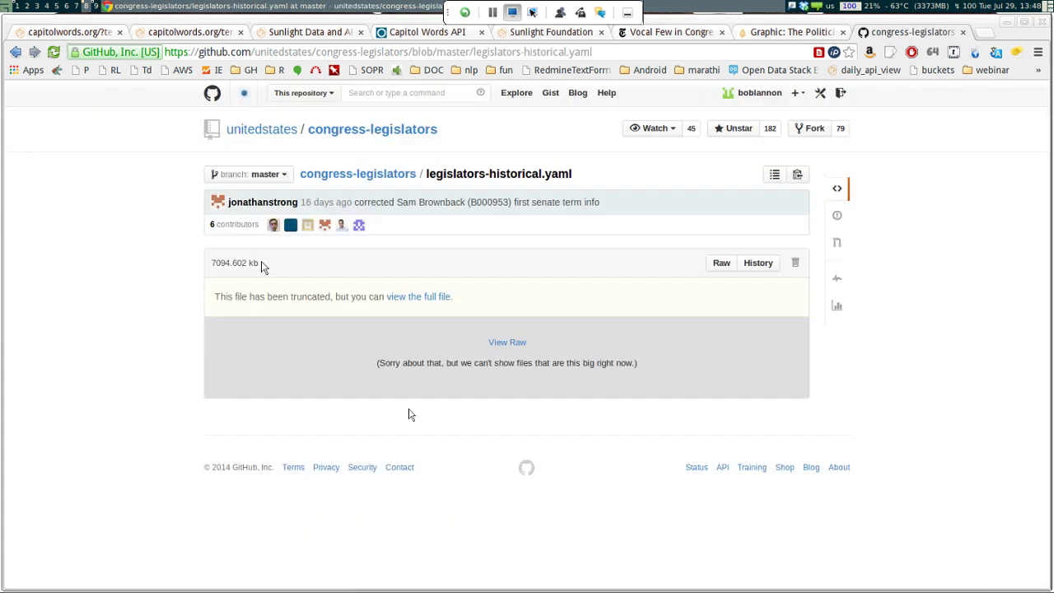
{"action": "left_click", "coordinate": [507, 342]}
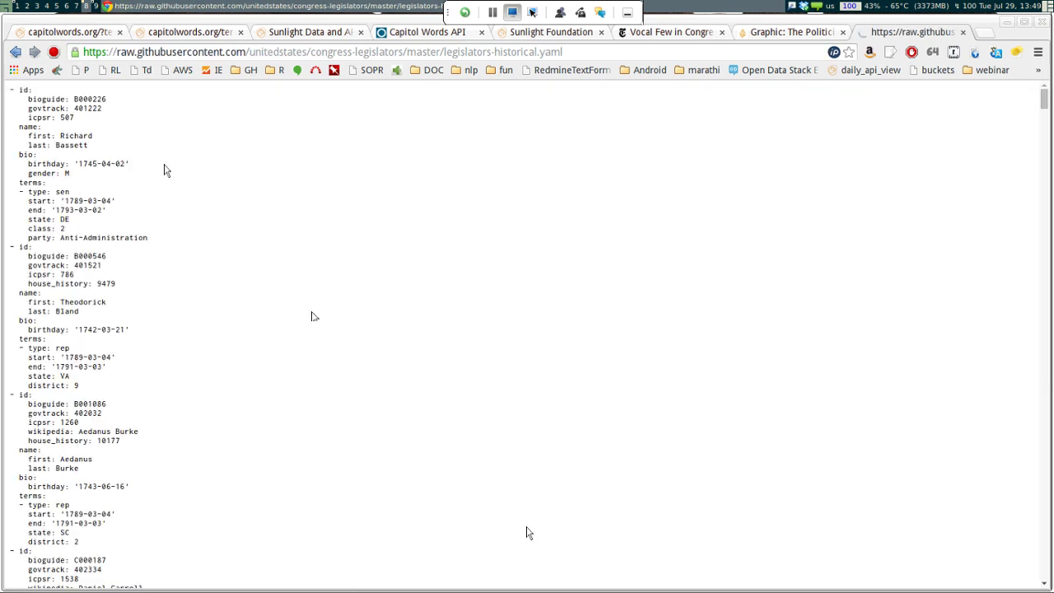
Search the raw file for D000563, which finds no match
{"action": "key", "text": "ctrl+f"}
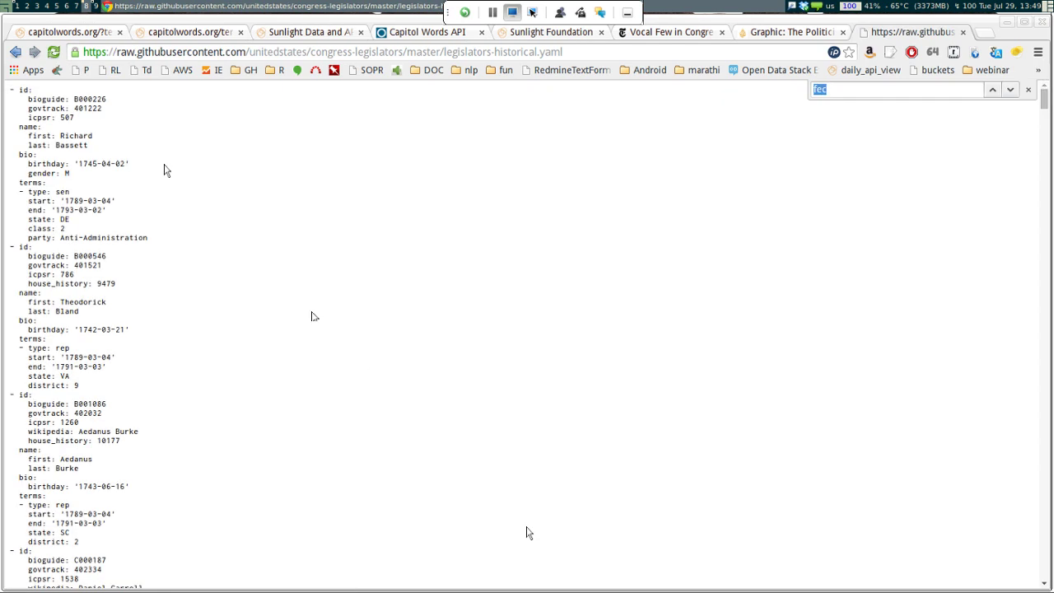
{"action": "key", "text": "ctrl+v"}
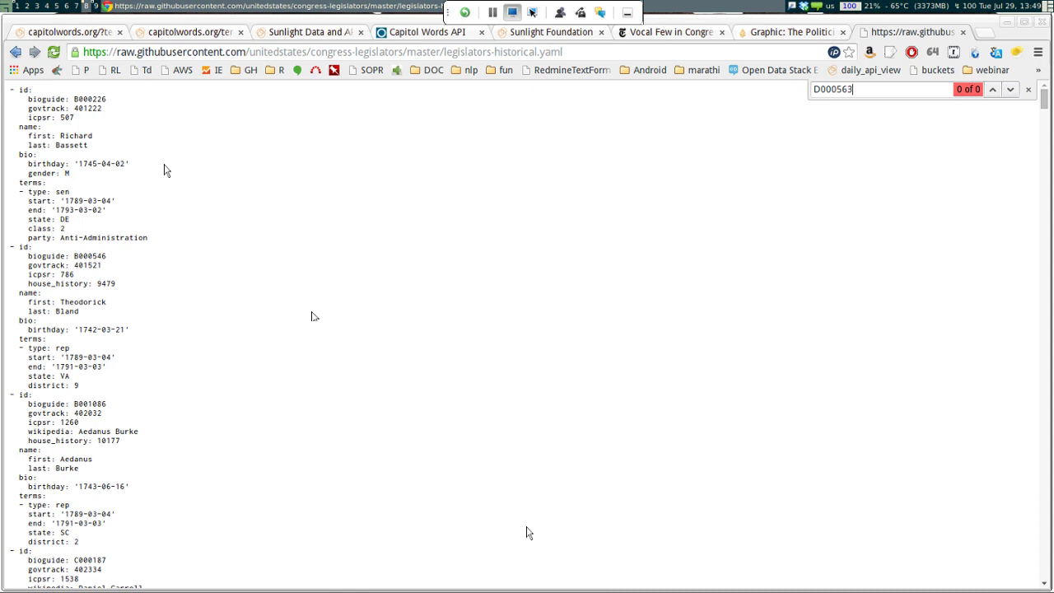
{"action": "key", "text": "ctrl+shift+Tab"}
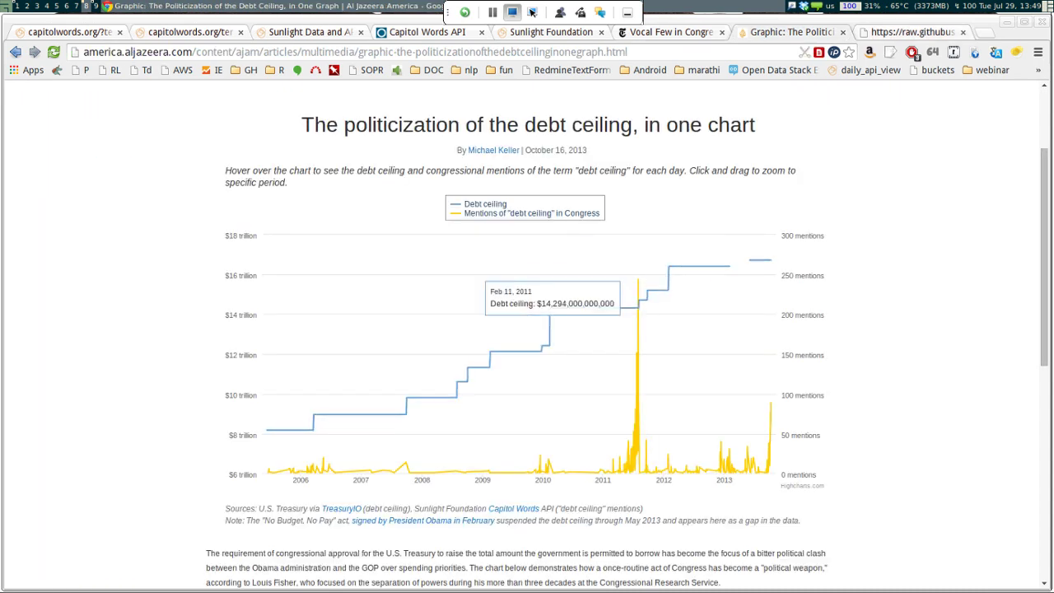
Reload the Capitol Words API console and run a full-text search for 'gun'
{"action": "key", "text": "ctrl+shift+Tab"}
{"action": "key", "text": "ctrl+shift+Tab"}
{"action": "key", "text": "ctrl+shift+Tab"}
{"action": "key", "text": "ctrl+Tab"}
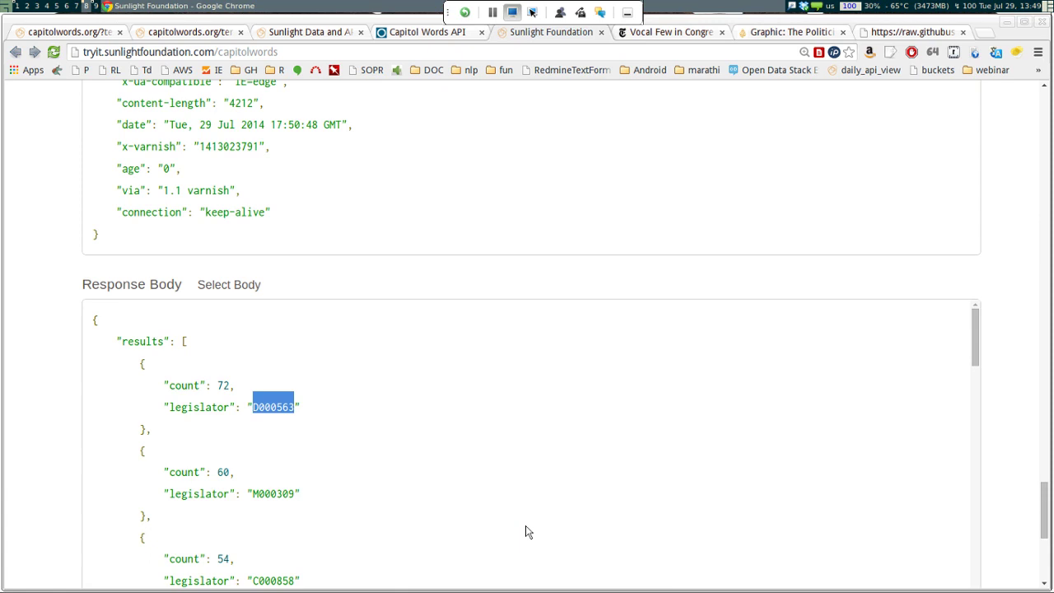
{"action": "scroll", "coordinate": [528, 532], "scroll_direction": "up", "scroll_amount": 10}
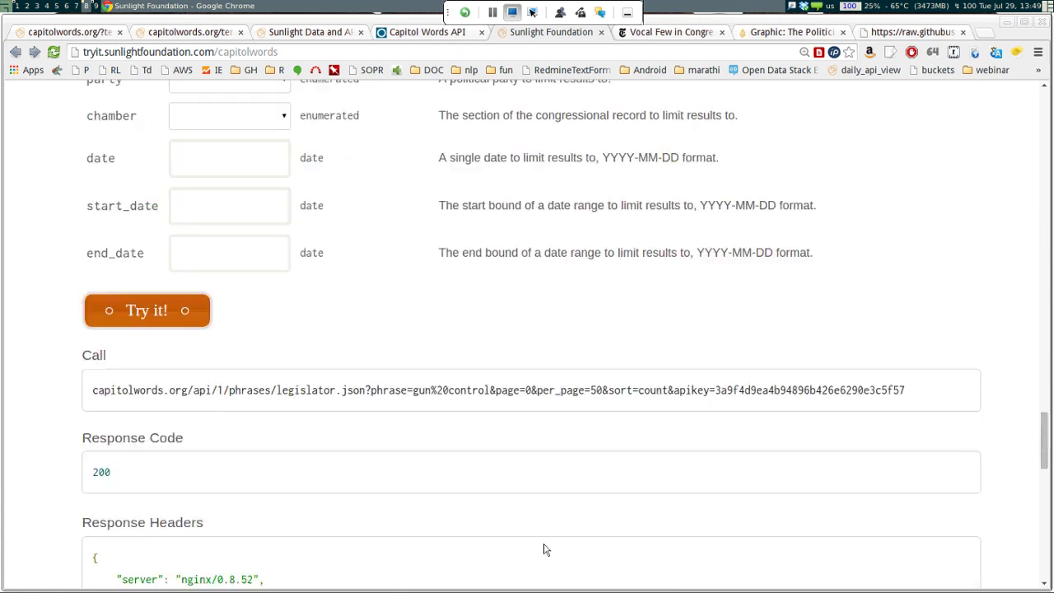
{"action": "scroll", "coordinate": [401, 404], "scroll_direction": "down", "scroll_amount": 10}
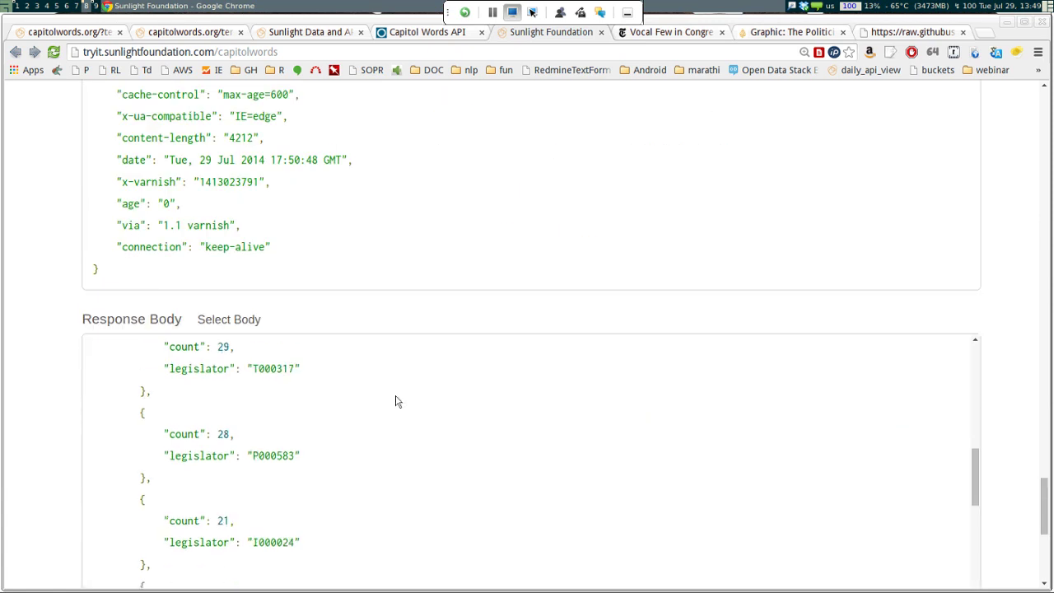
{"action": "scroll", "coordinate": [395, 401], "scroll_direction": "down", "scroll_amount": 5}
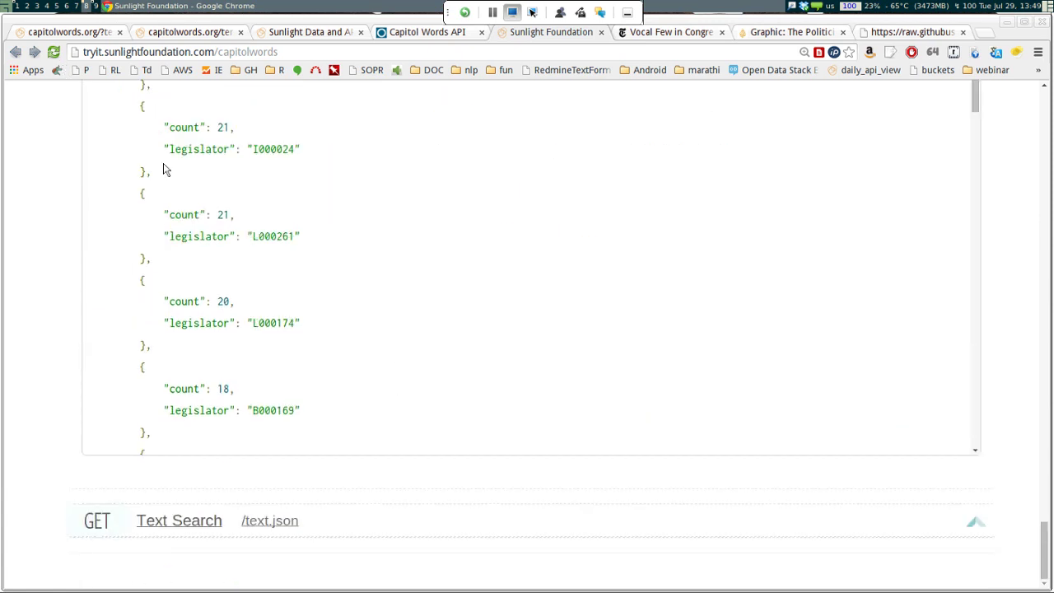
{"action": "scroll", "coordinate": [164, 167], "scroll_direction": "down", "scroll_amount": 6}
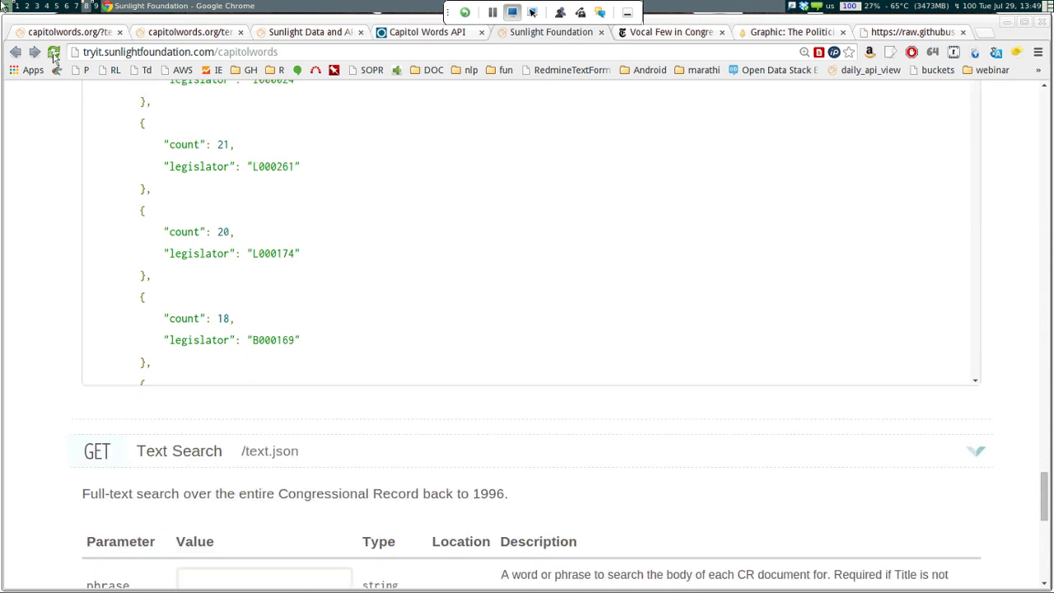
{"action": "left_click", "coordinate": [54, 52]}
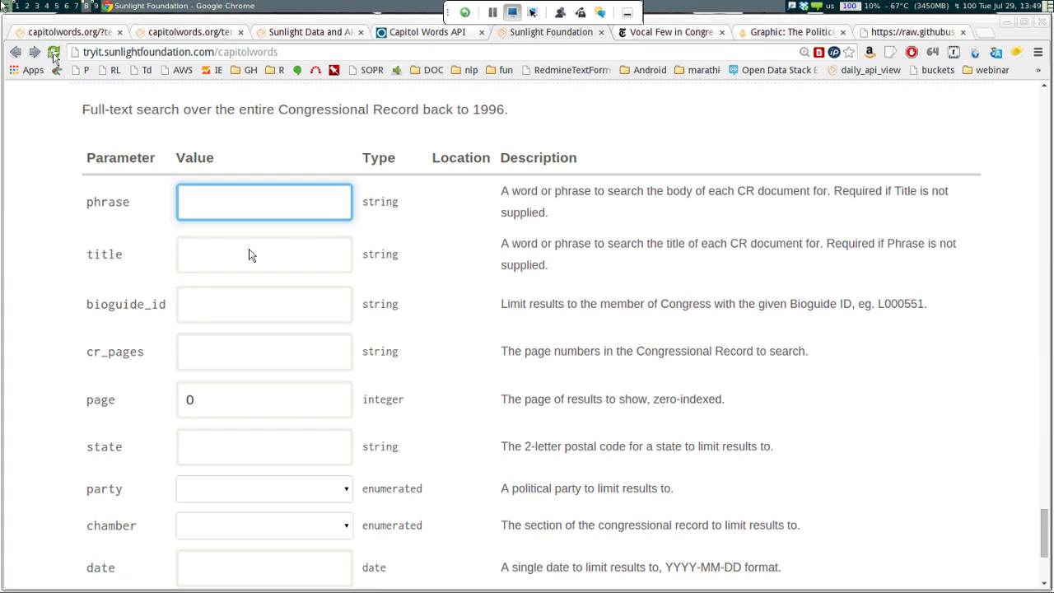
{"action": "type", "text": "gu"}
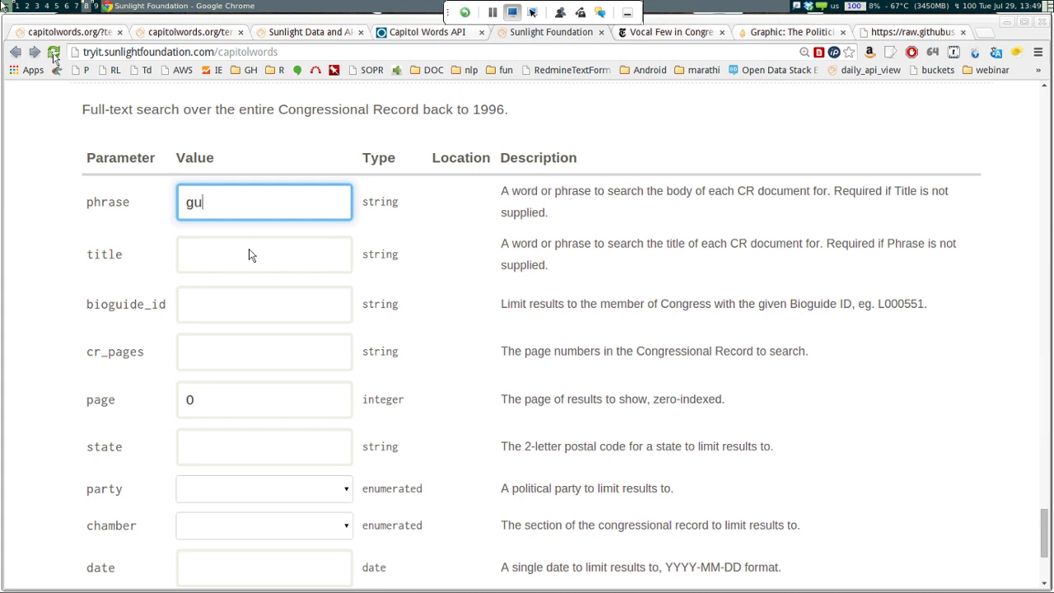
{"action": "type", "text": "n"}
{"action": "scroll", "coordinate": [250, 255], "scroll_direction": "down", "scroll_amount": 3}
{"action": "scroll", "coordinate": [250, 255], "scroll_direction": "down", "scroll_amount": 3}
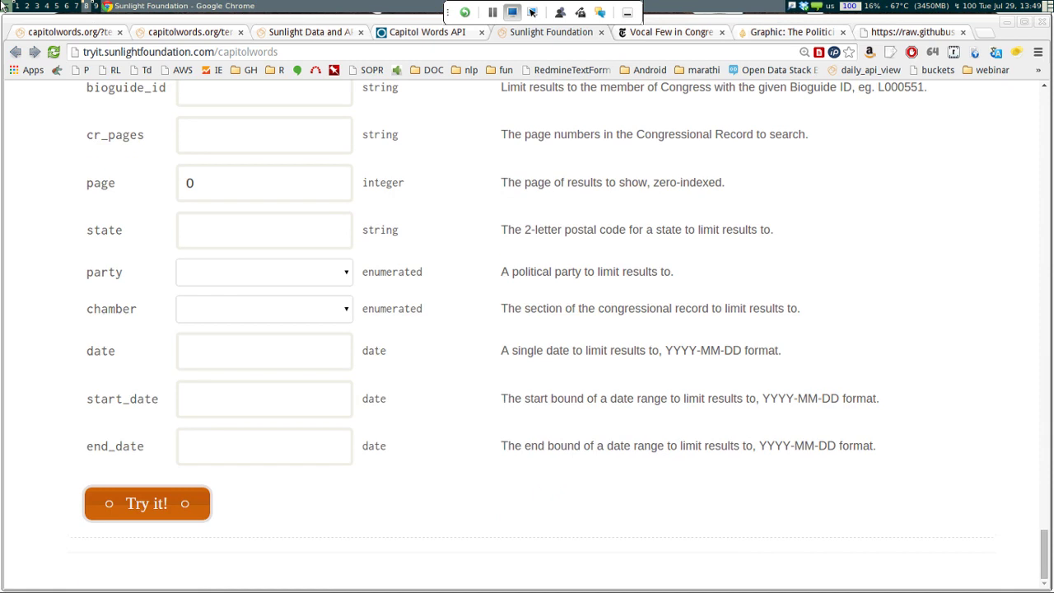
{"action": "key", "text": "Return"}
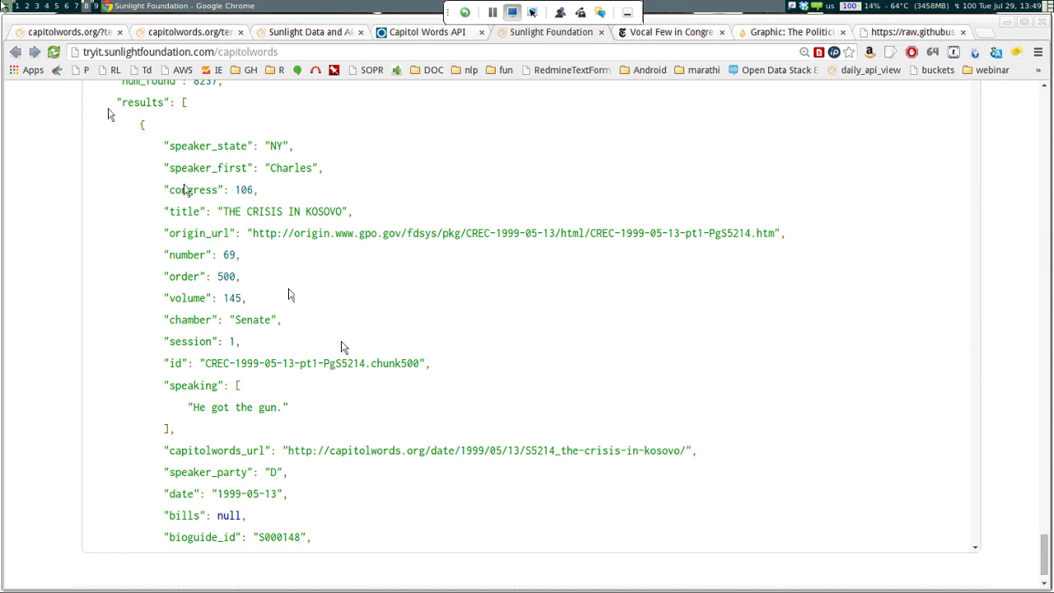
Open the Kosovo result's origin_url, 'THE CRISIS IN KOSOVO' Congressional Record page, in a new tab
{"action": "scroll", "coordinate": [344, 346], "scroll_direction": "down", "scroll_amount": 7}
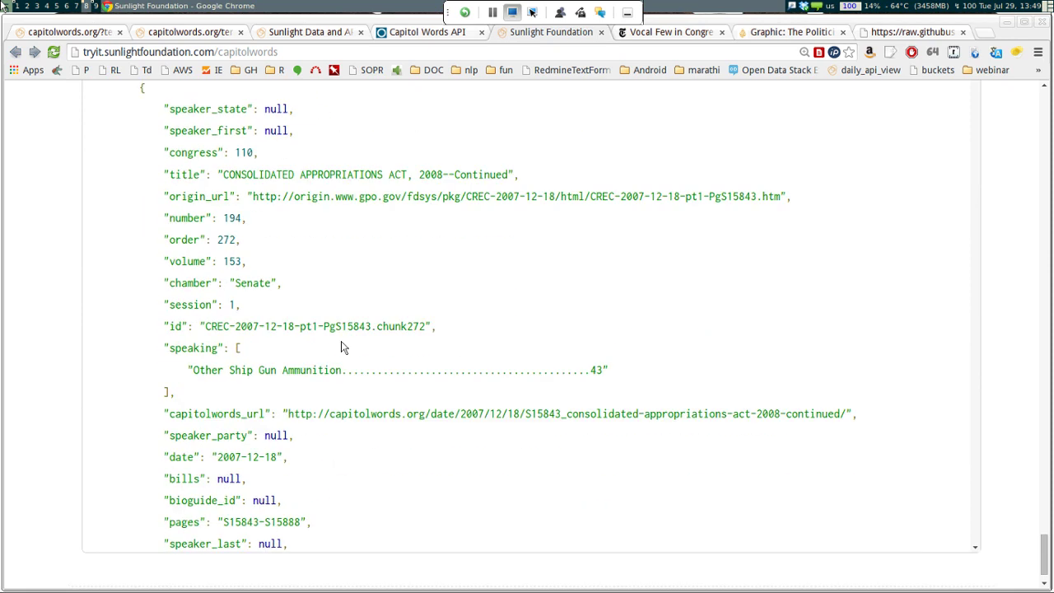
{"action": "scroll", "coordinate": [343, 346], "scroll_direction": "down", "scroll_amount": 10}
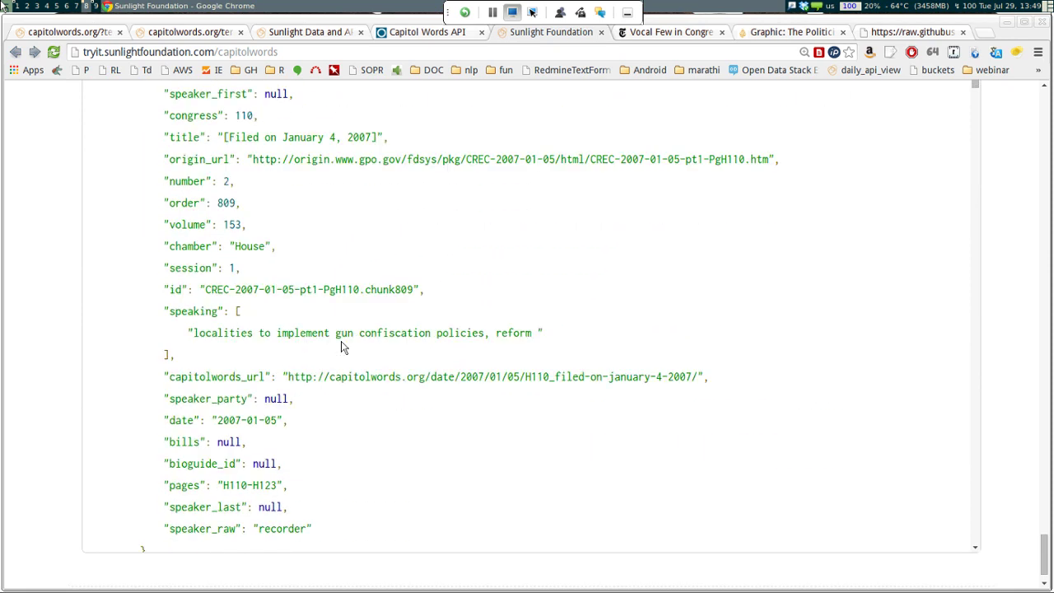
{"action": "scroll", "coordinate": [343, 346], "scroll_direction": "down", "scroll_amount": 9}
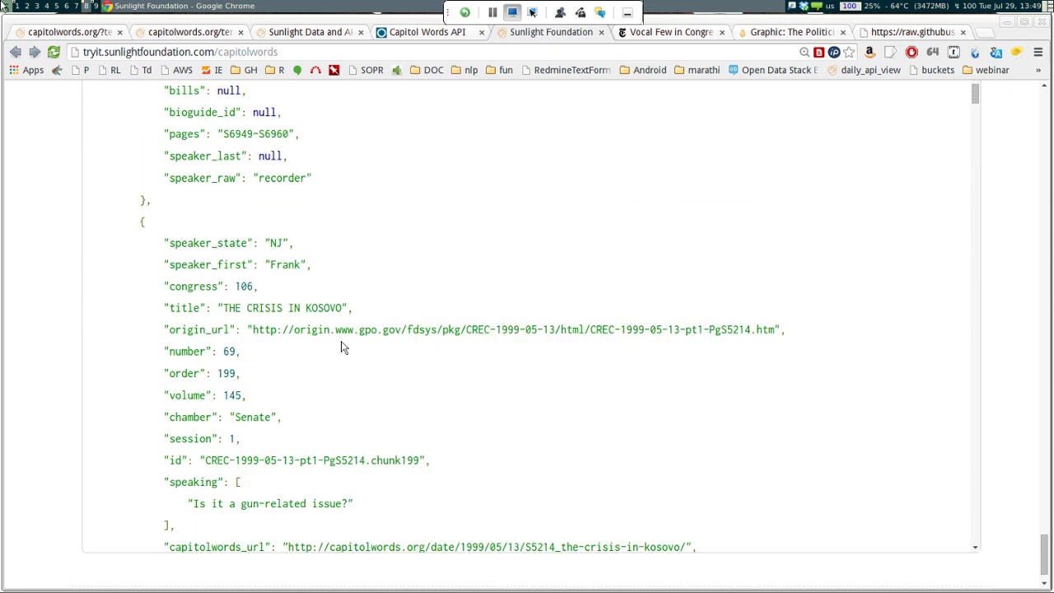
{"action": "scroll", "coordinate": [343, 347], "scroll_direction": "up", "scroll_amount": 1}
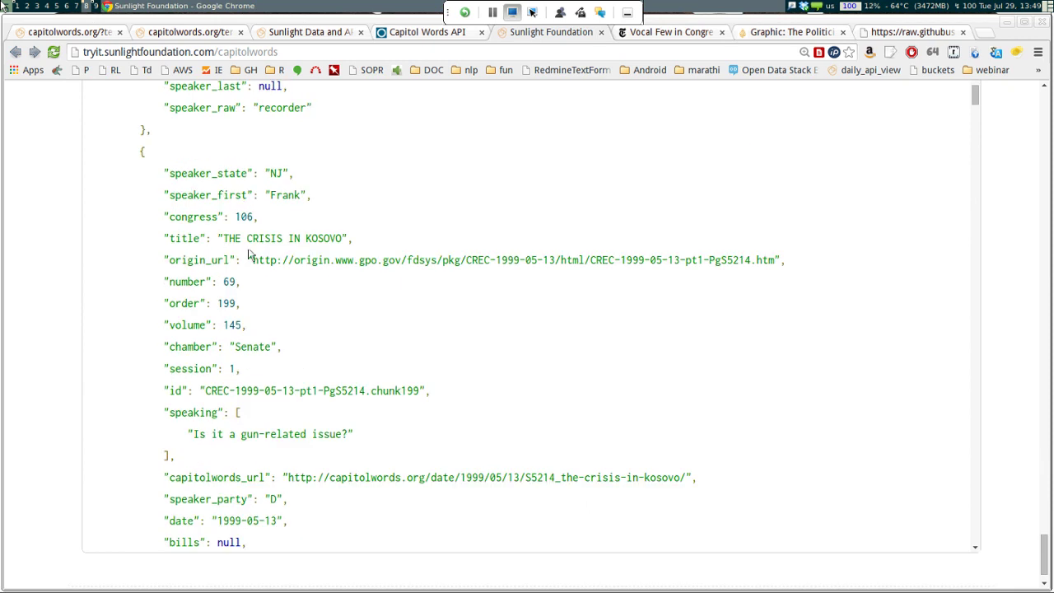
{"action": "left_click_drag", "start_coordinate": [250, 259], "coordinate": [774, 259]}
{"action": "right_click", "coordinate": [757, 257]}
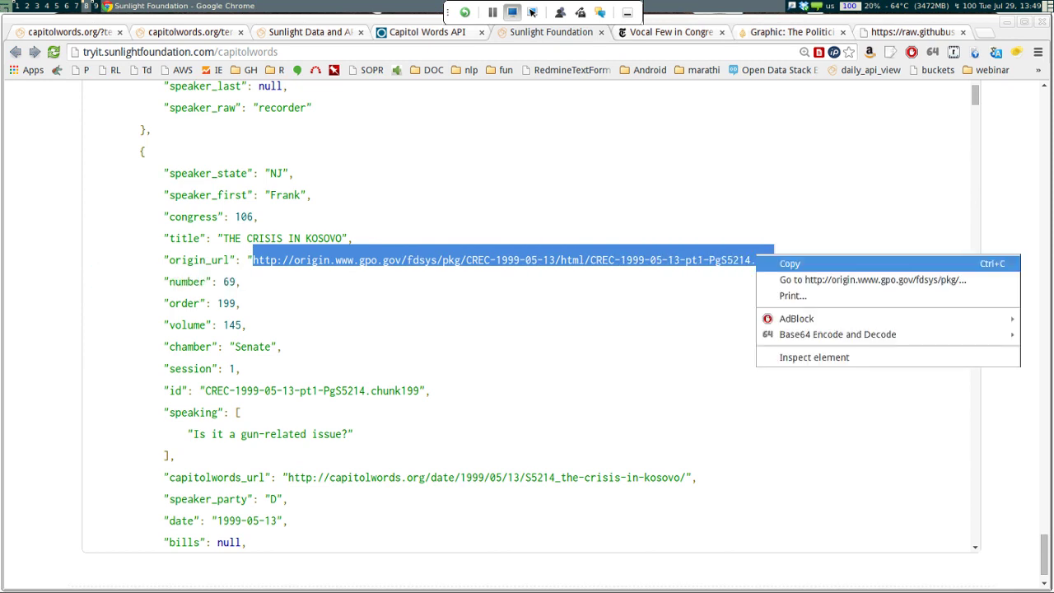
{"action": "left_click", "coordinate": [790, 264]}
{"action": "key", "text": "ctrl+t"}
{"action": "key", "text": "ctrl+v"}
{"action": "key", "text": "Return"}
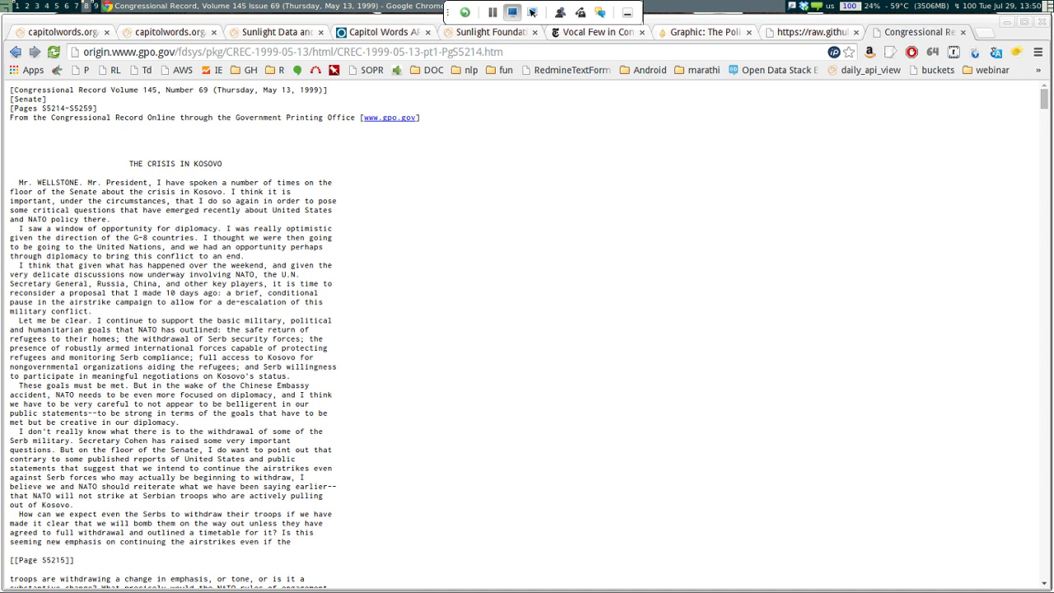
{"action": "left_click", "coordinate": [515, 32]}
Go back to the congress-legislators repository file list and open legislators-current.yaml
{"action": "key", "text": "ctrl+Tab"}
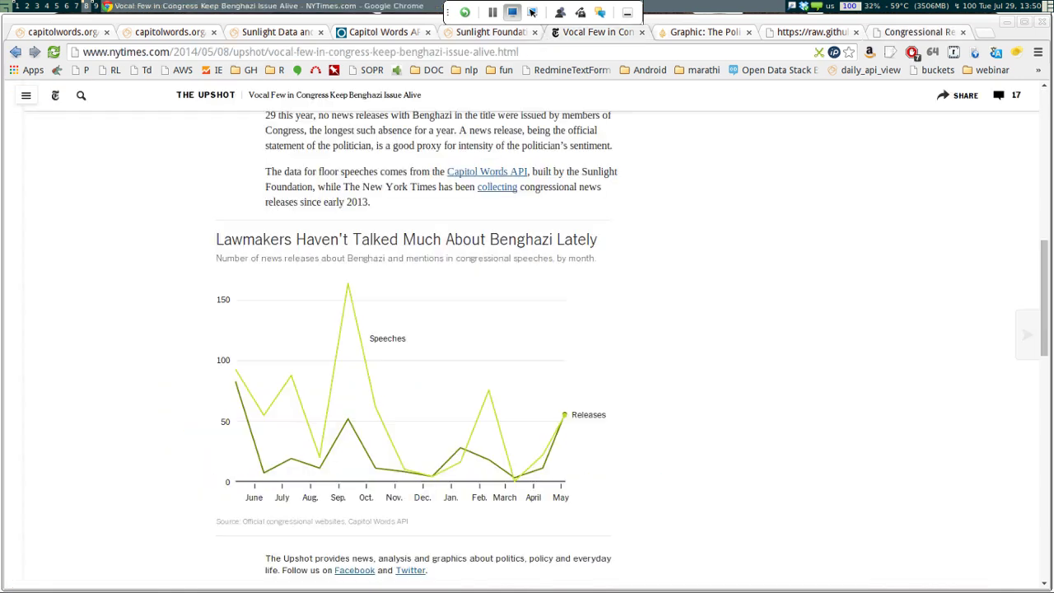
{"action": "key", "text": "ctrl+shift+Tab"}
{"action": "key", "text": "ctrl+shift+Tab"}
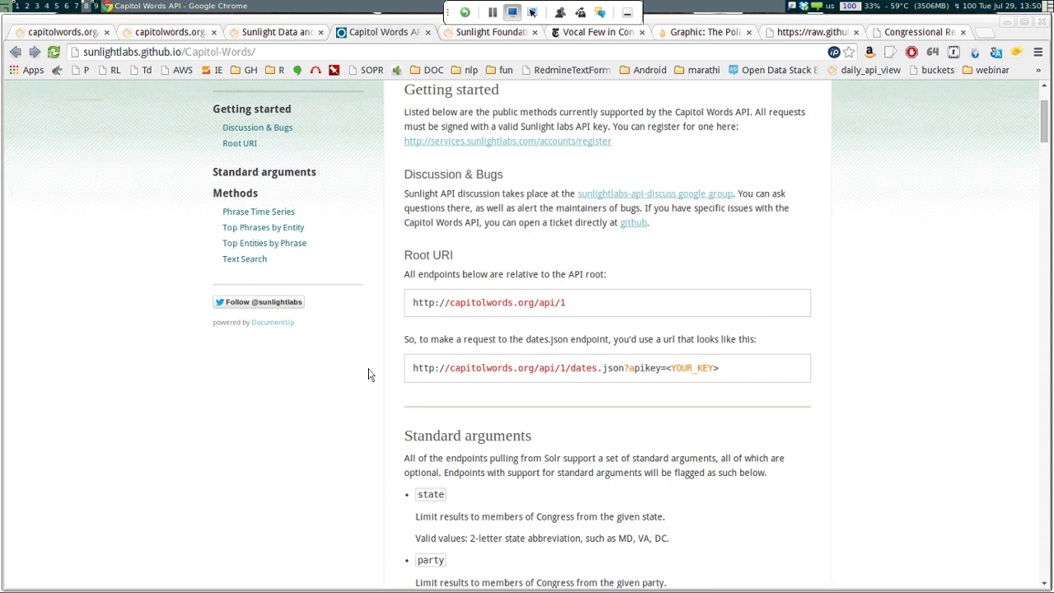
{"action": "key", "text": "ctrl+Tab"}
{"action": "key", "text": "ctrl+Tab"}
{"action": "key", "text": "ctrl+Tab"}
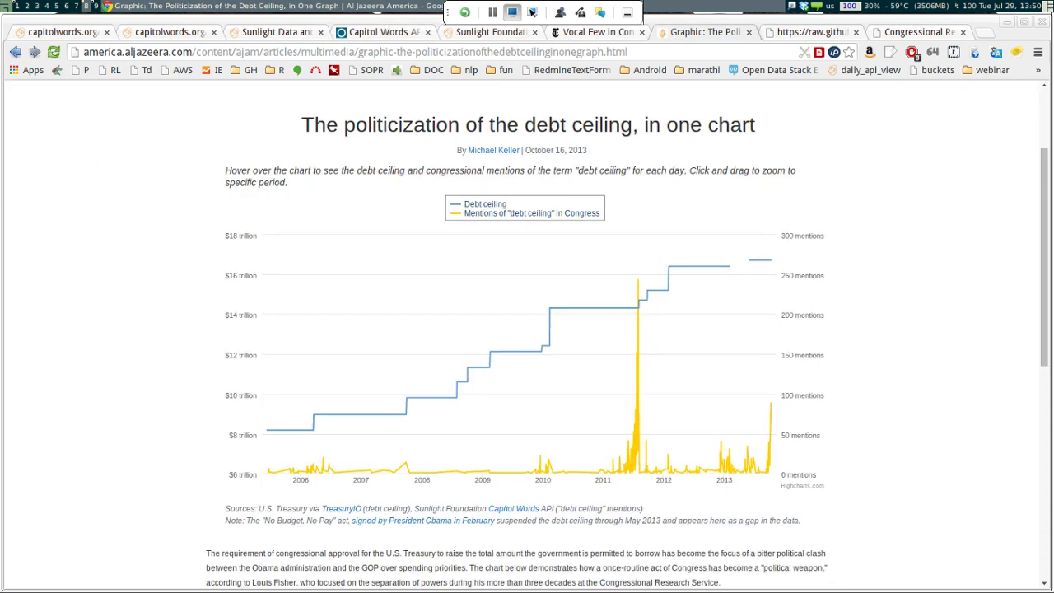
{"action": "key", "text": "ctrl+Tab"}
{"action": "key", "text": "alt+Left"}
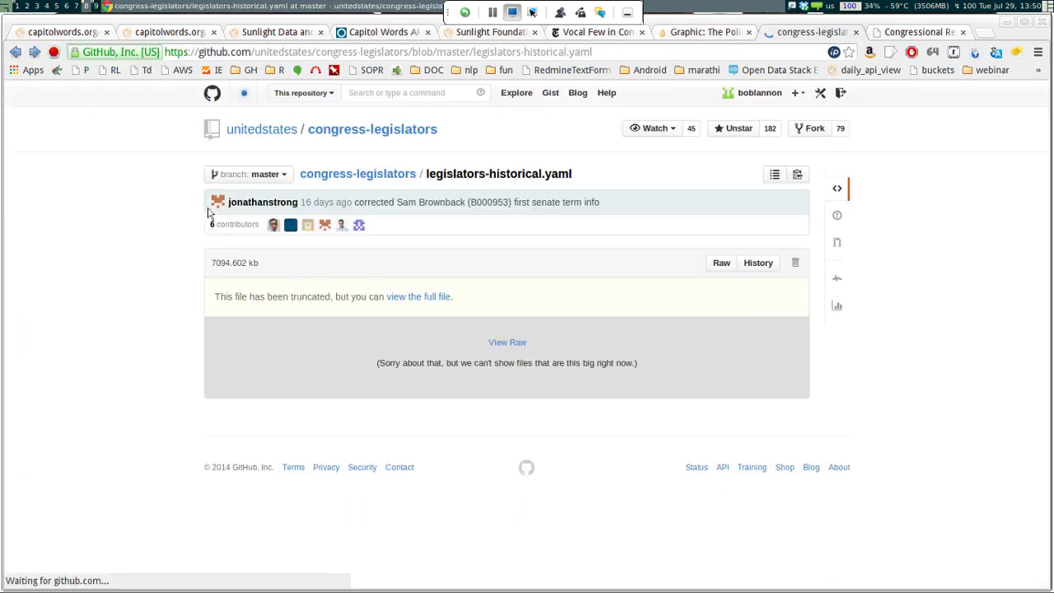
{"action": "key", "text": "alt+Left"}
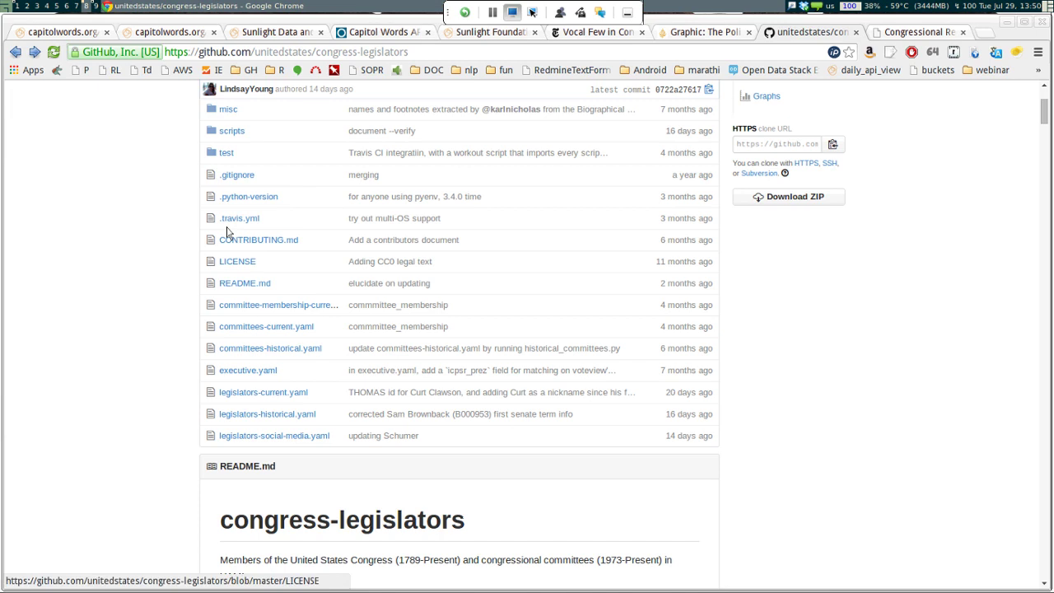
{"action": "key", "text": "Tab"}
{"action": "key", "text": "Tab"}
{"action": "key", "text": "Tab"}
{"action": "key", "text": "Tab"}
{"action": "key", "text": "Return"}
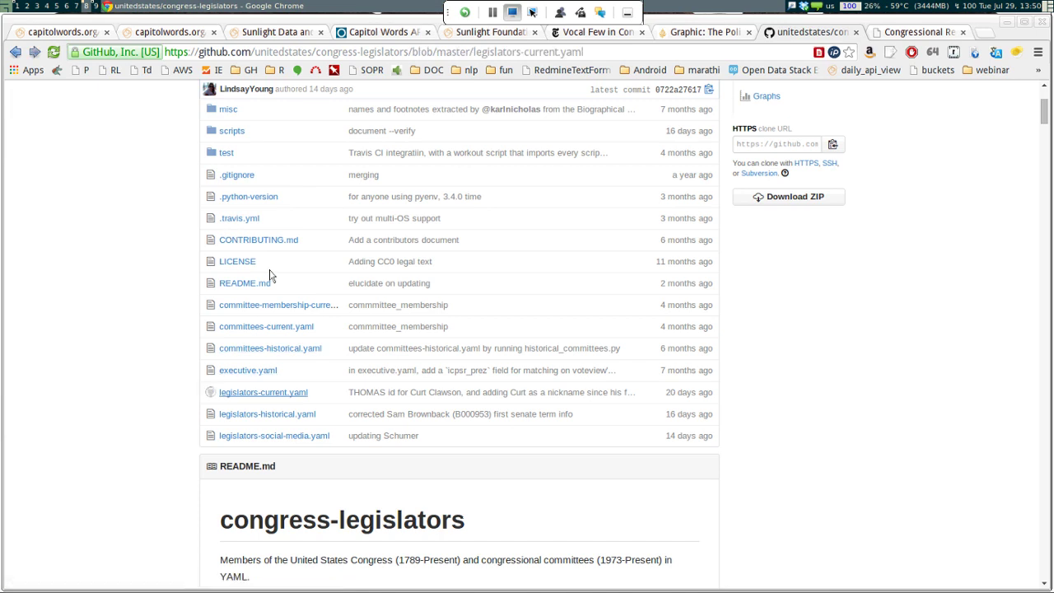
Search the web for 'congressional bioguide' and open the Biographical Directory search form
{"action": "key", "text": "ctrl+t"}
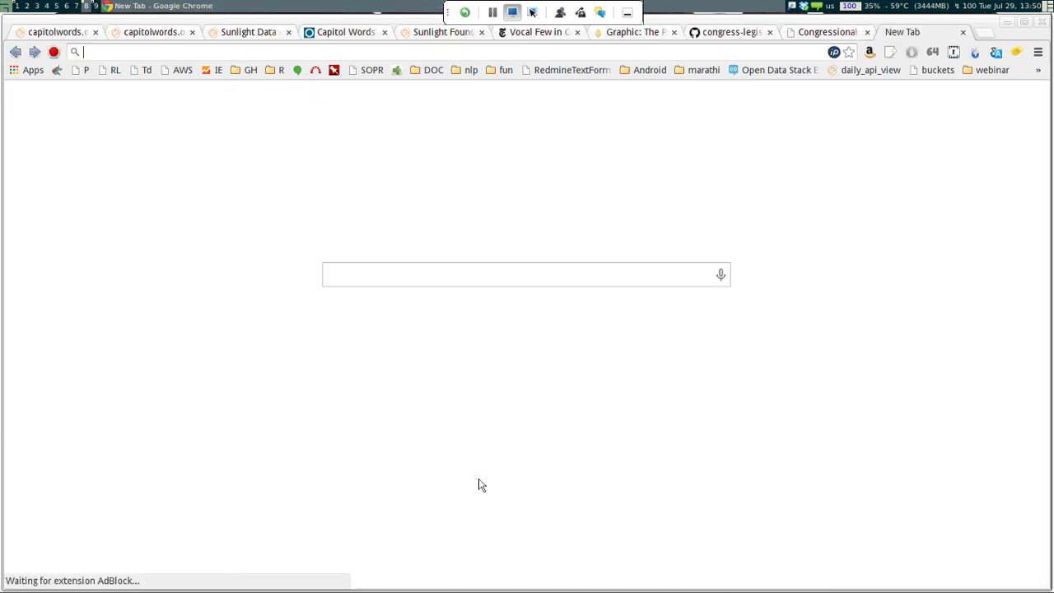
{"action": "type", "text": "congressional"}
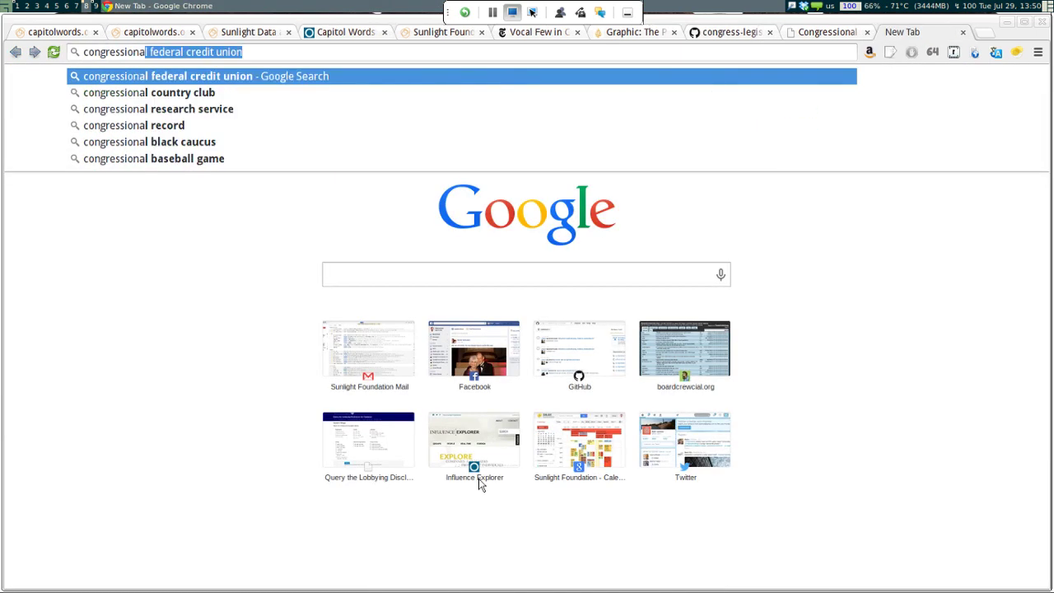
{"action": "type", "text": " bioguide"}
{"action": "key", "text": "Return"}
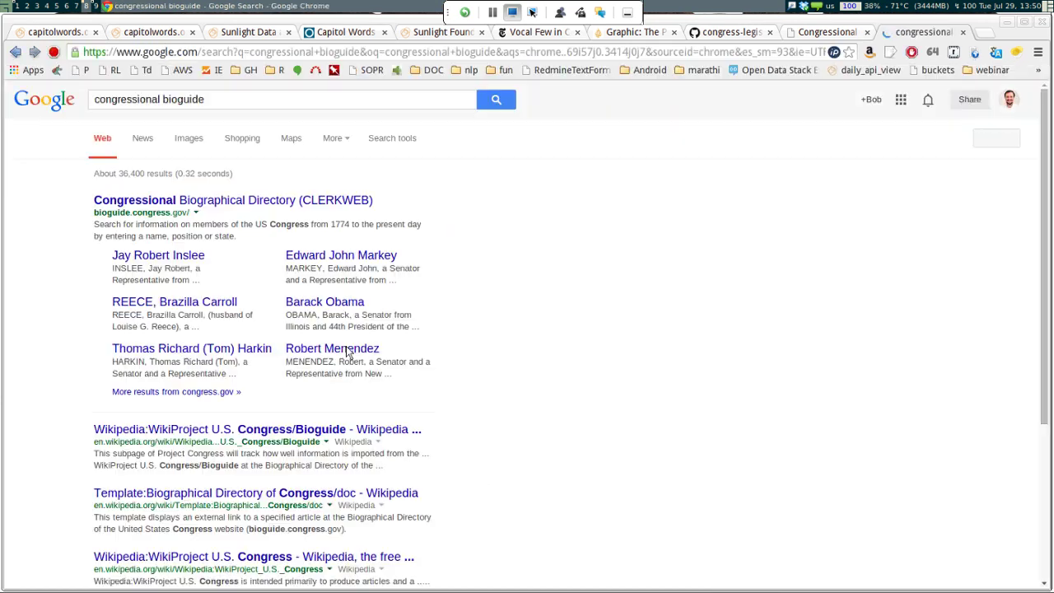
{"action": "left_click", "coordinate": [261, 201]}
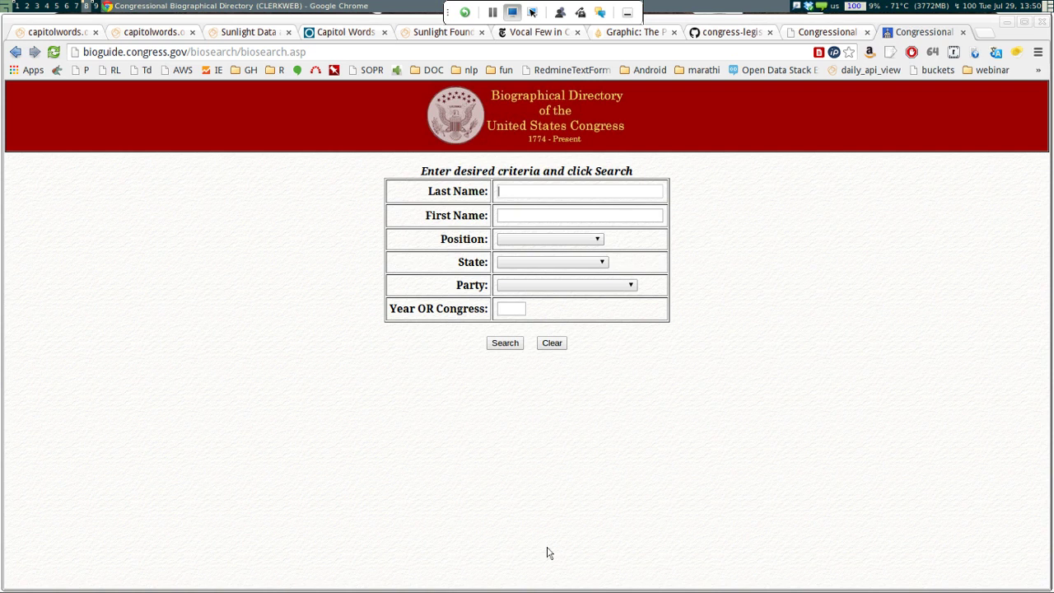
Search the directory for all members from Pennsylvania
{"action": "key", "text": "Tab"}
{"action": "key", "text": "Tab"}
{"action": "key", "text": "Tab"}
{"action": "key", "text": "alt+Down"}
{"action": "key", "text": "Down"}
{"action": "key", "text": "Down"}
{"action": "key", "text": "Down"}
{"action": "key", "text": "Down"}
{"action": "key", "text": "Down"}
{"action": "key", "text": "Down"}
{"action": "key", "text": "Down"}
{"action": "key", "text": "Down"}
{"action": "key", "text": "Down"}
{"action": "key", "text": "Down"}
{"action": "key", "text": "Down"}
{"action": "key", "text": "Down"}
{"action": "key", "text": "Down"}
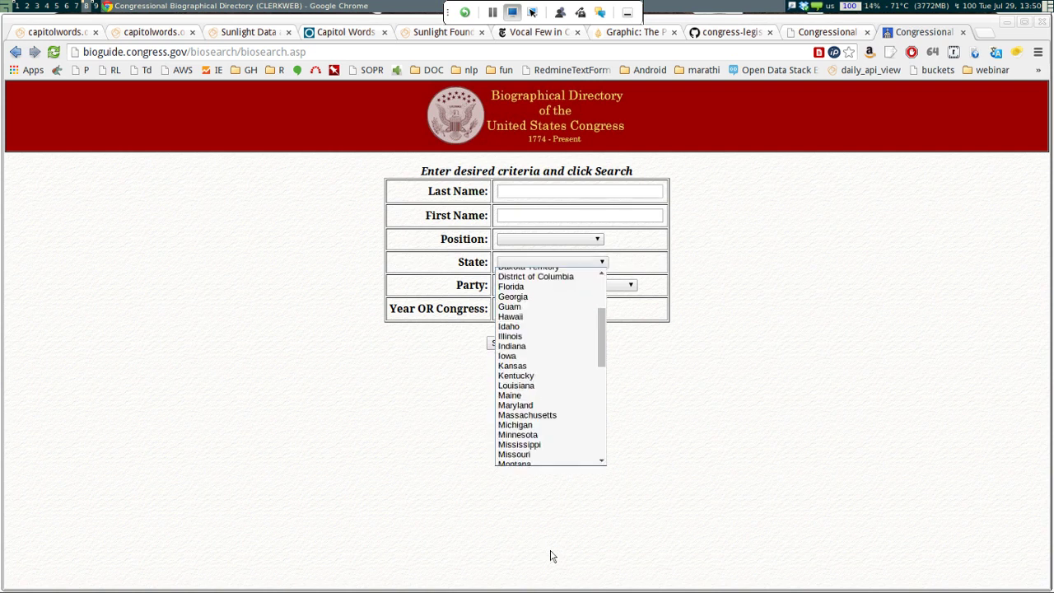
{"action": "key", "text": "Up"}
{"action": "key", "text": "Up"}
{"action": "key", "text": "Up"}
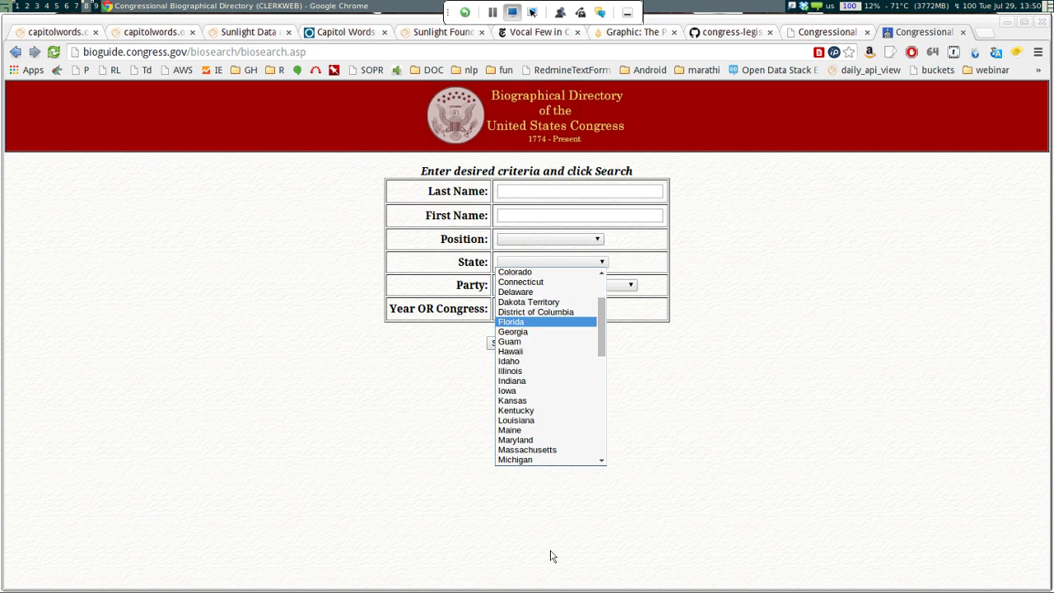
{"action": "key", "text": "Down"}
{"action": "key", "text": "Down"}
{"action": "key", "text": "Down"}
{"action": "key", "text": "Down"}
{"action": "key", "text": "Up"}
{"action": "key", "text": "Up"}
{"action": "key", "text": "Up"}
{"action": "key", "text": "Up"}
{"action": "key", "text": "Up"}
{"action": "key", "text": "Up"}
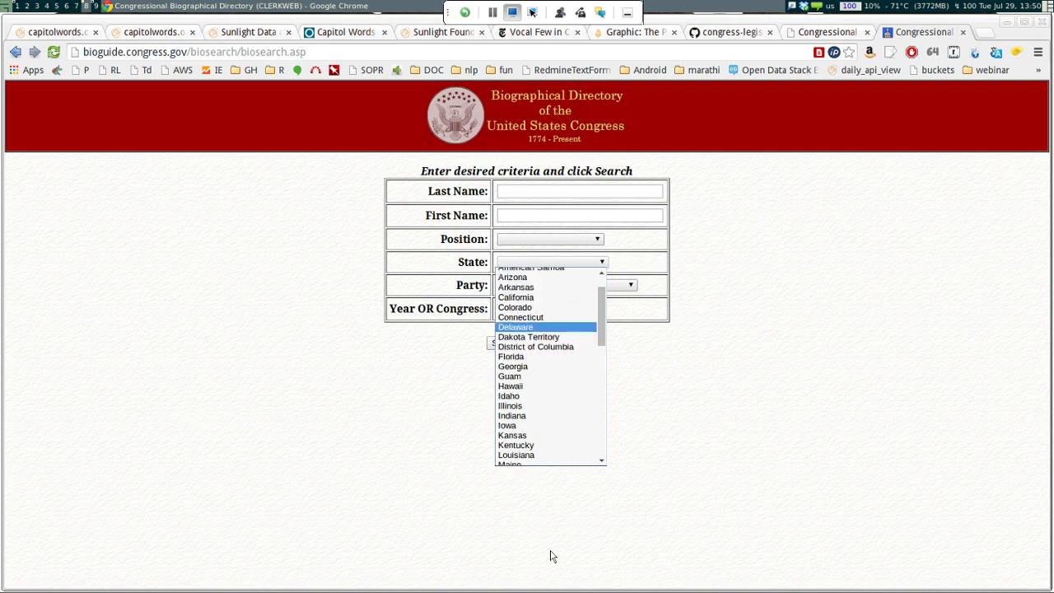
{"action": "scroll", "coordinate": [551, 557], "scroll_direction": "down", "scroll_amount": 3}
{"action": "key", "text": "Down"}
{"action": "key", "text": "Down"}
{"action": "key", "text": "Down"}
{"action": "key", "text": "Down"}
{"action": "key", "text": "Down"}
{"action": "key", "text": "Down"}
{"action": "key", "text": "Down"}
{"action": "key", "text": "Down"}
{"action": "key", "text": "Down"}
{"action": "key", "text": "Down"}
{"action": "key", "text": "Down"}
{"action": "key", "text": "Down"}
{"action": "key", "text": "Down"}
{"action": "key", "text": "Down"}
{"action": "key", "text": "Down"}
{"action": "key", "text": "Down"}
{"action": "key", "text": "Down"}
{"action": "key", "text": "Down"}
{"action": "key", "text": "Down"}
{"action": "key", "text": "Down"}
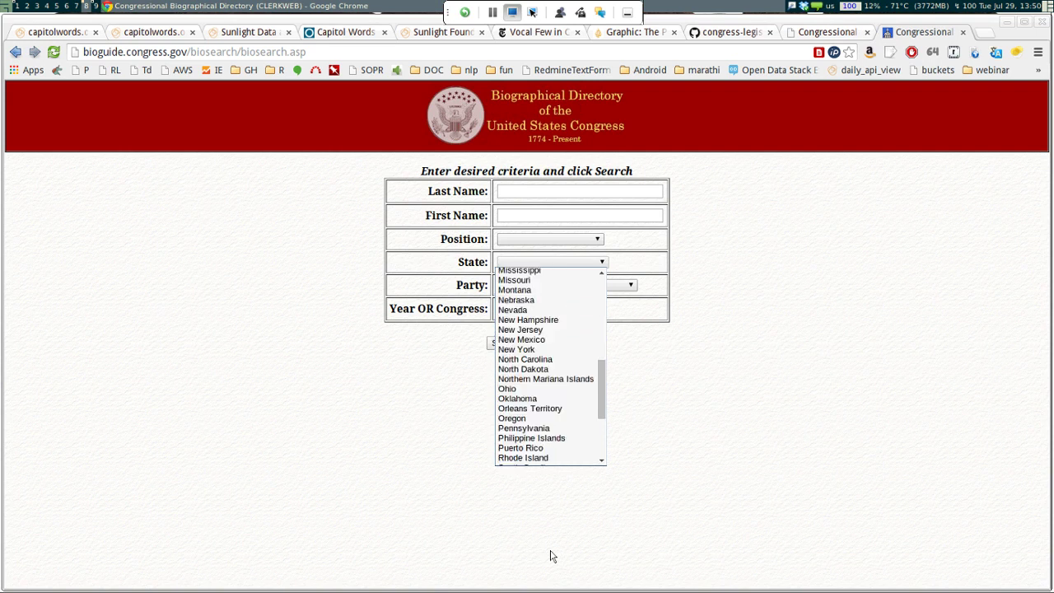
{"action": "key", "text": "Up"}
{"action": "key", "text": "Up"}
{"action": "key", "text": "Return"}
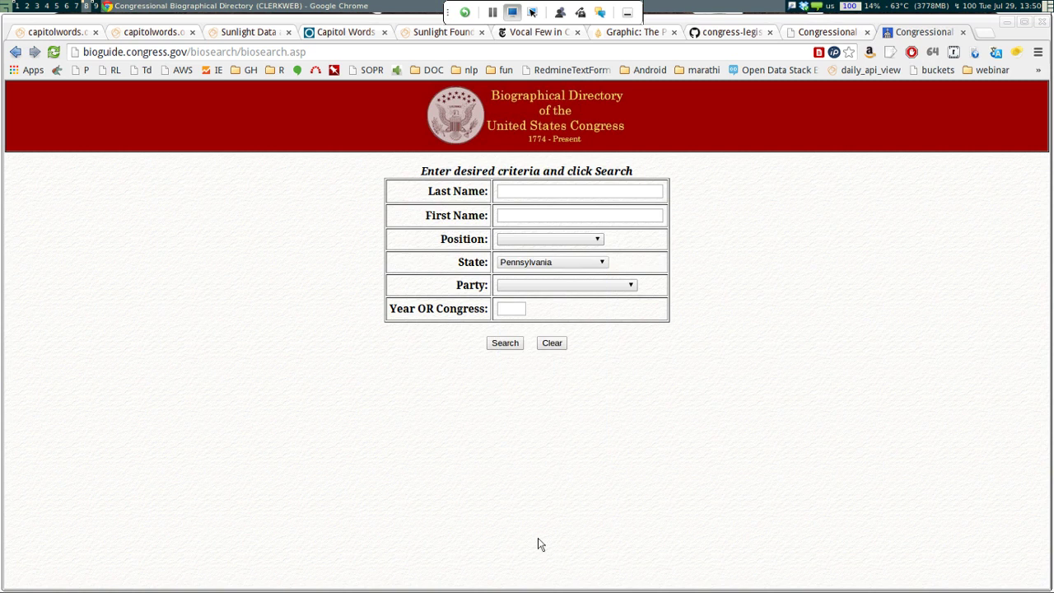
{"action": "key", "text": "Return"}
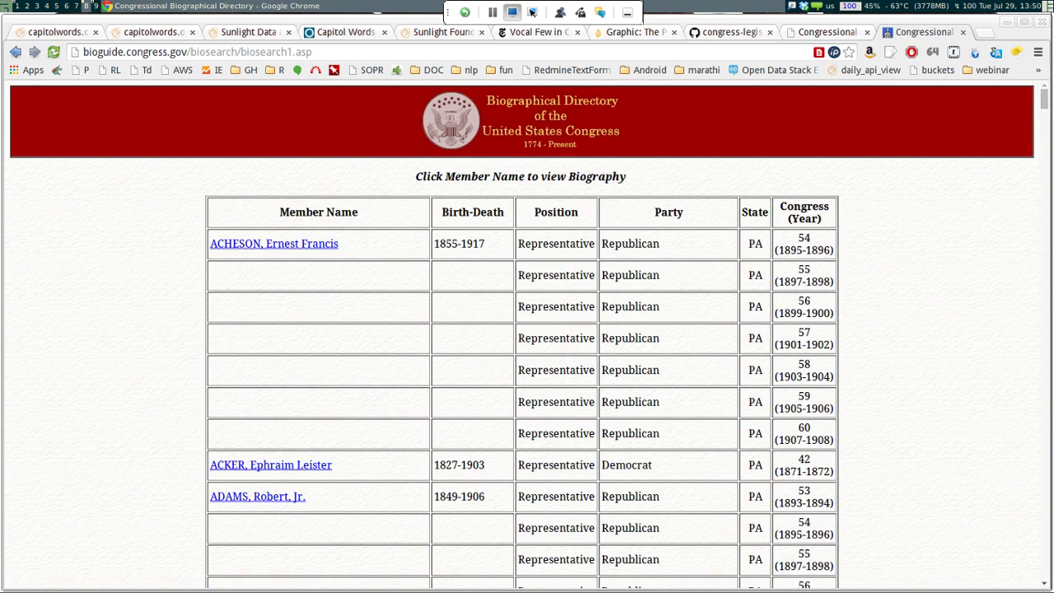
Narrow the search to year 2014, open Casey's biography and copy Bioguide ID C001070
{"action": "key", "text": "alt+Left"}
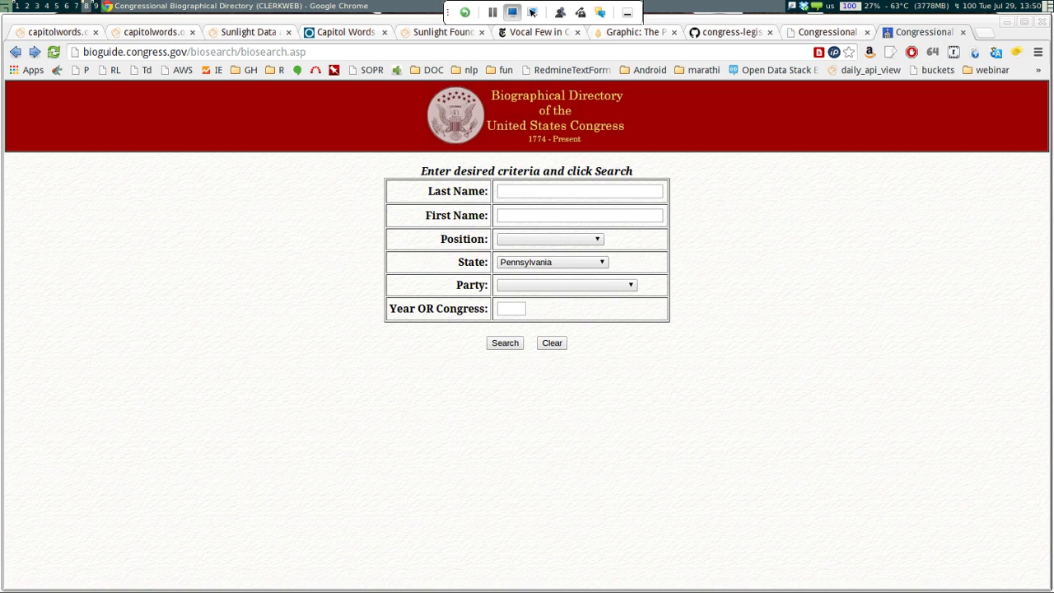
{"action": "left_click", "coordinate": [511, 308]}
{"action": "type", "text": "2014"}
{"action": "key", "text": "Return"}
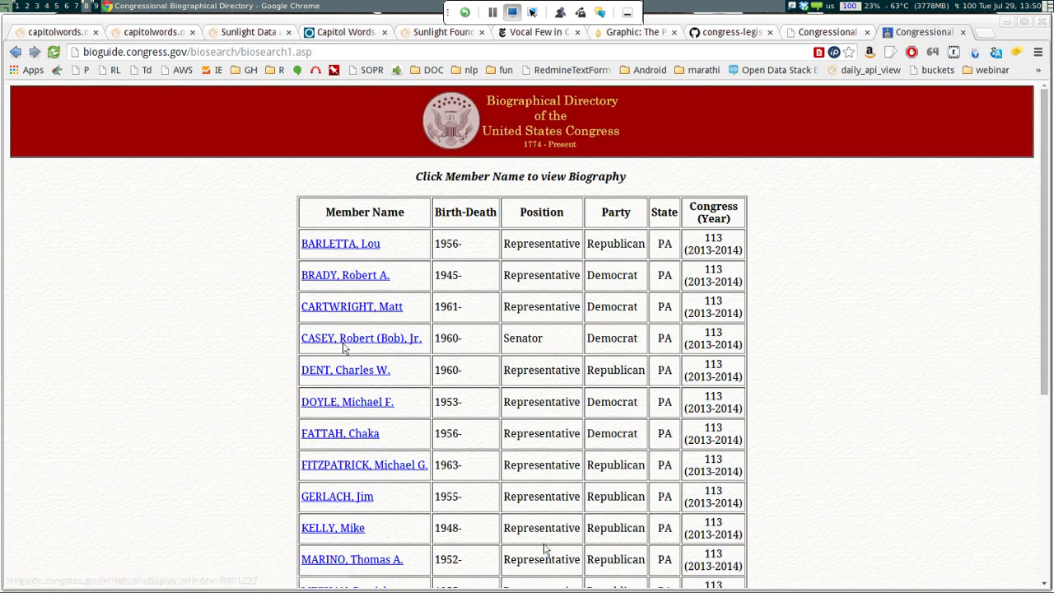
{"action": "left_click", "coordinate": [344, 346]}
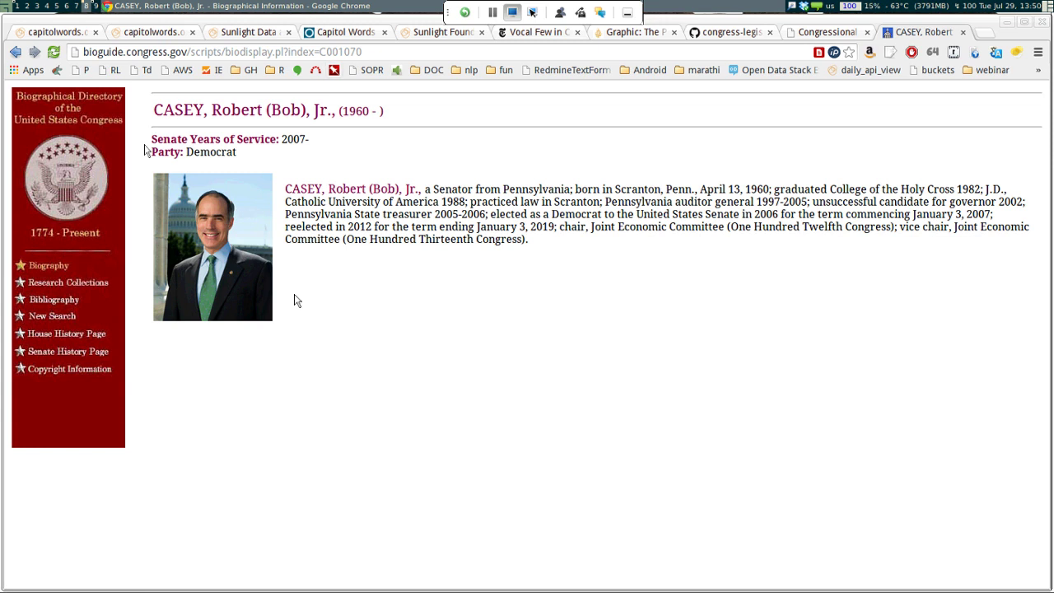
{"action": "key", "text": "ctrl+shift+Left"}
{"action": "key", "text": "ctrl+c"}
{"action": "key", "text": "ctrl+5"}
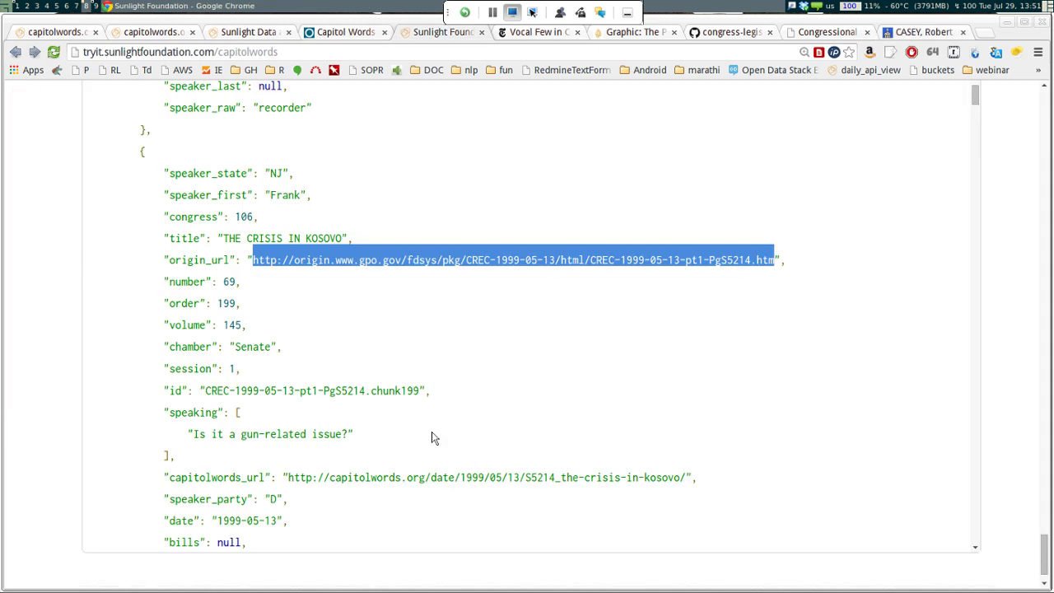
Reset the API console, collapse Phrase Time Series and expand Top Phrases by Entity
{"action": "scroll", "coordinate": [411, 416], "scroll_direction": "up", "scroll_amount": 20}
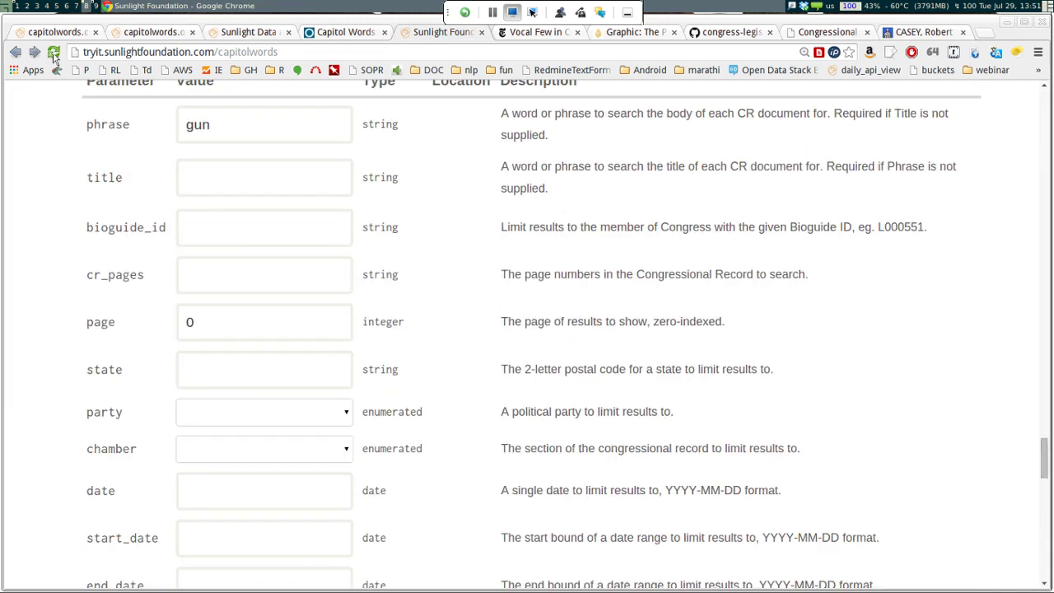
{"action": "left_click", "coordinate": [54, 53]}
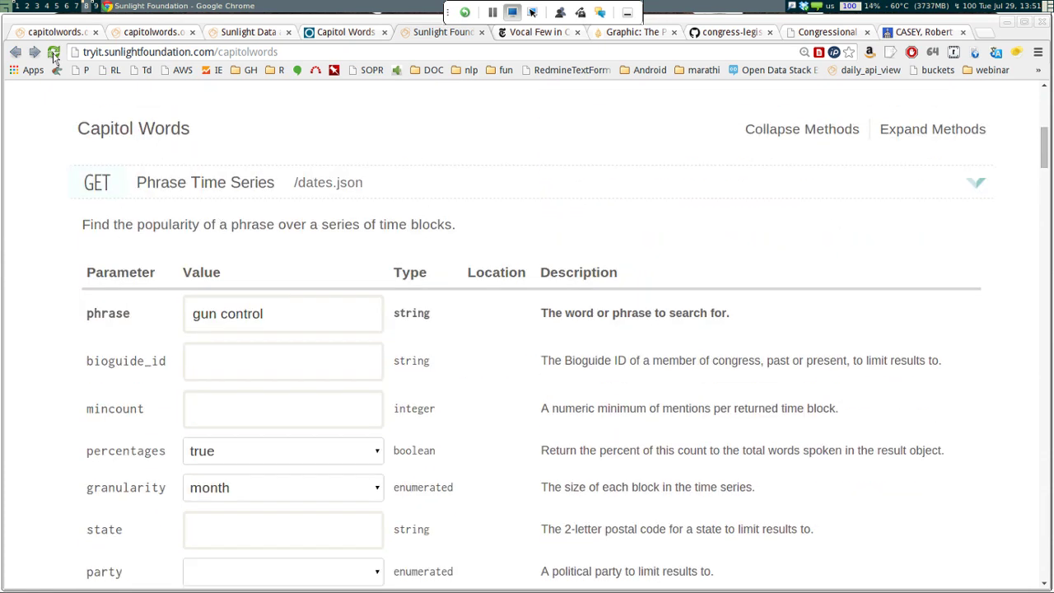
{"action": "left_click", "coordinate": [280, 313]}
{"action": "key", "text": "ctrl+a"}
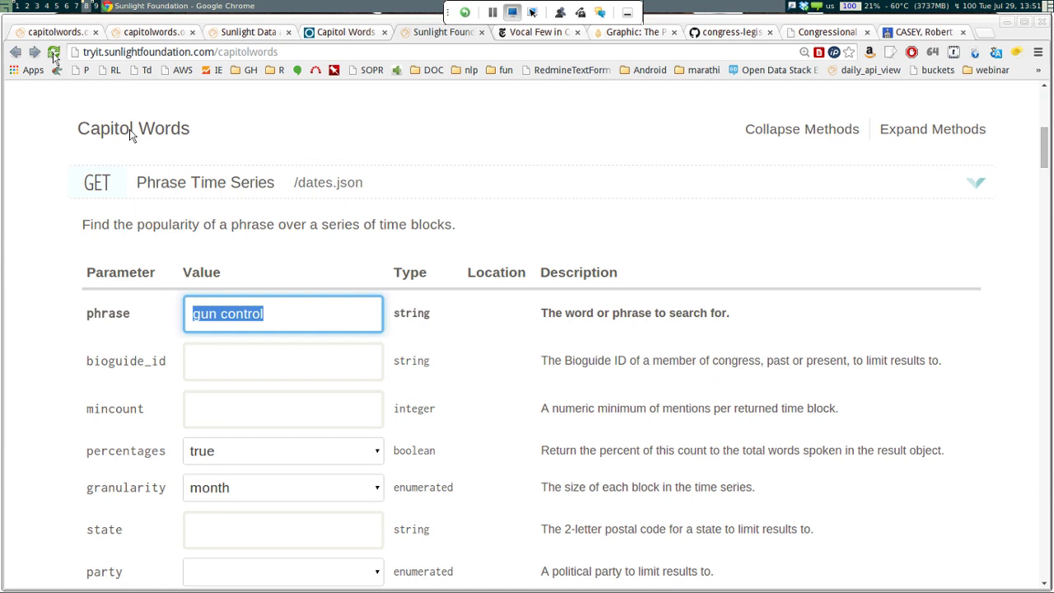
{"action": "left_click", "coordinate": [205, 183]}
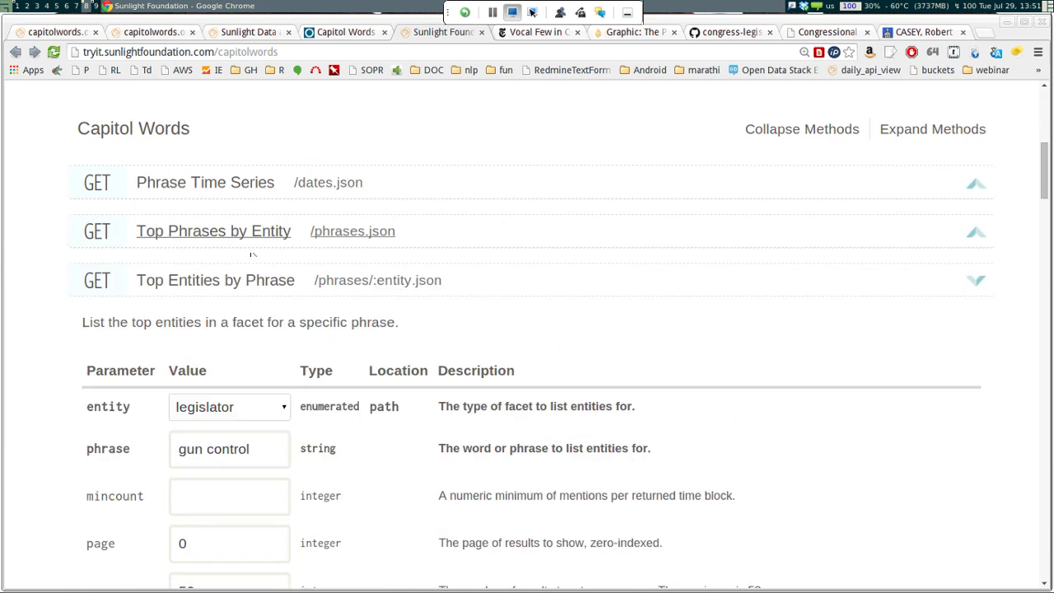
{"action": "left_click", "coordinate": [236, 235]}
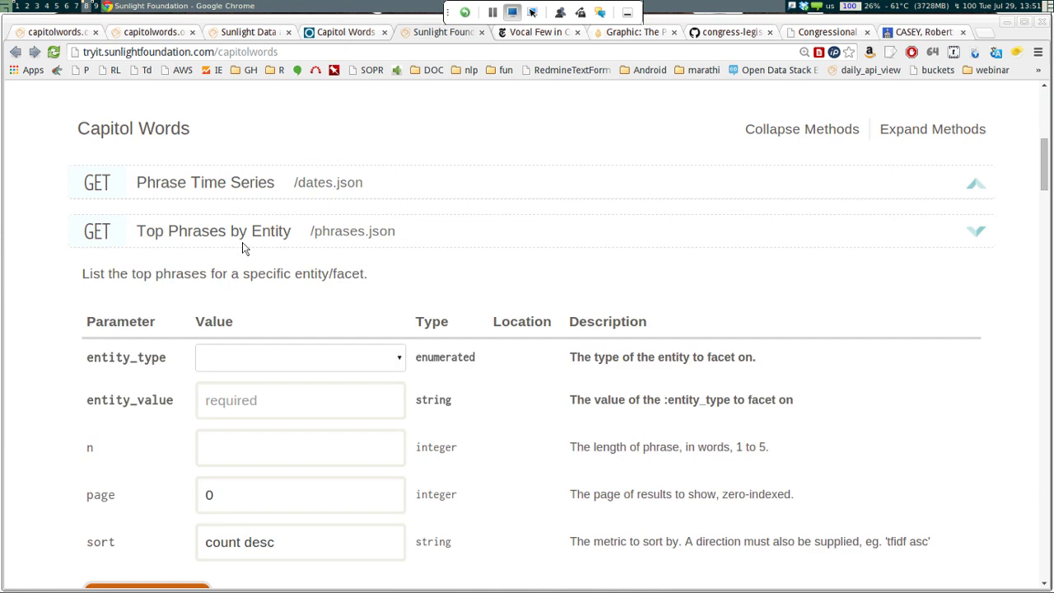
Query top phrases for entity type legislator, value C001070, returning 'president' with count 247
{"action": "key", "text": "Tab"}
{"action": "key", "text": "space"}
{"action": "key", "text": "Down"}
{"action": "key", "text": "Down"}
{"action": "key", "text": "Down"}
{"action": "key", "text": "Down"}
{"action": "key", "text": "Return"}
{"action": "key", "text": "Tab"}
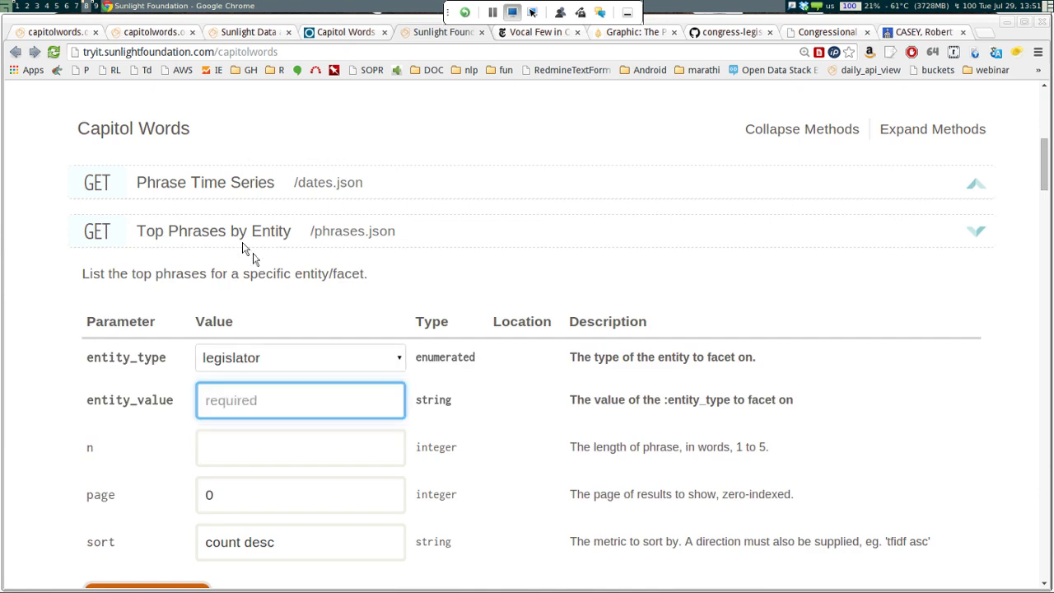
{"action": "key", "text": "ctrl+v"}
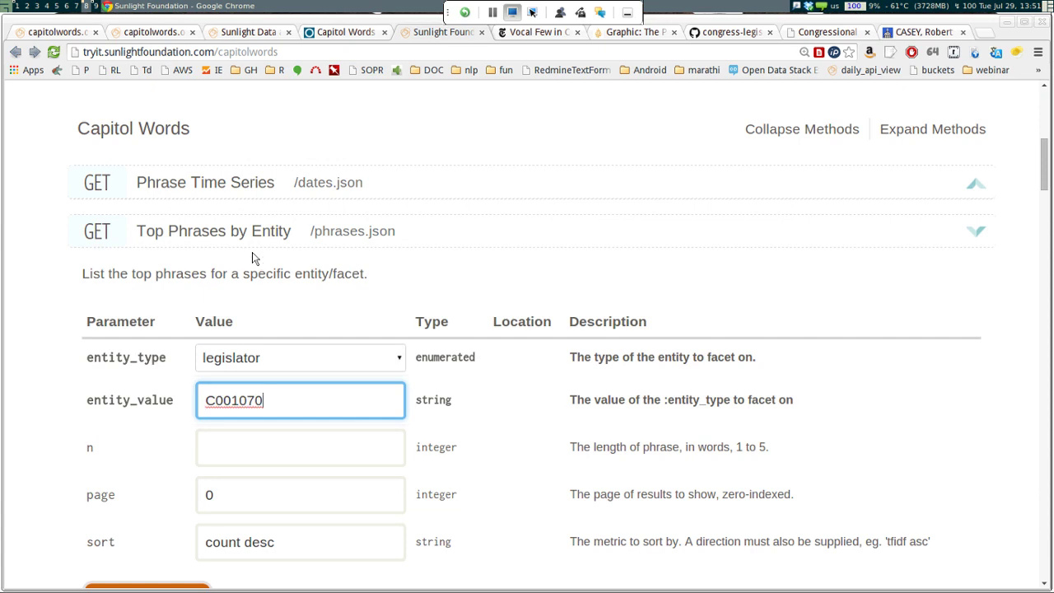
{"action": "scroll", "coordinate": [253, 258], "scroll_direction": "down", "scroll_amount": 3}
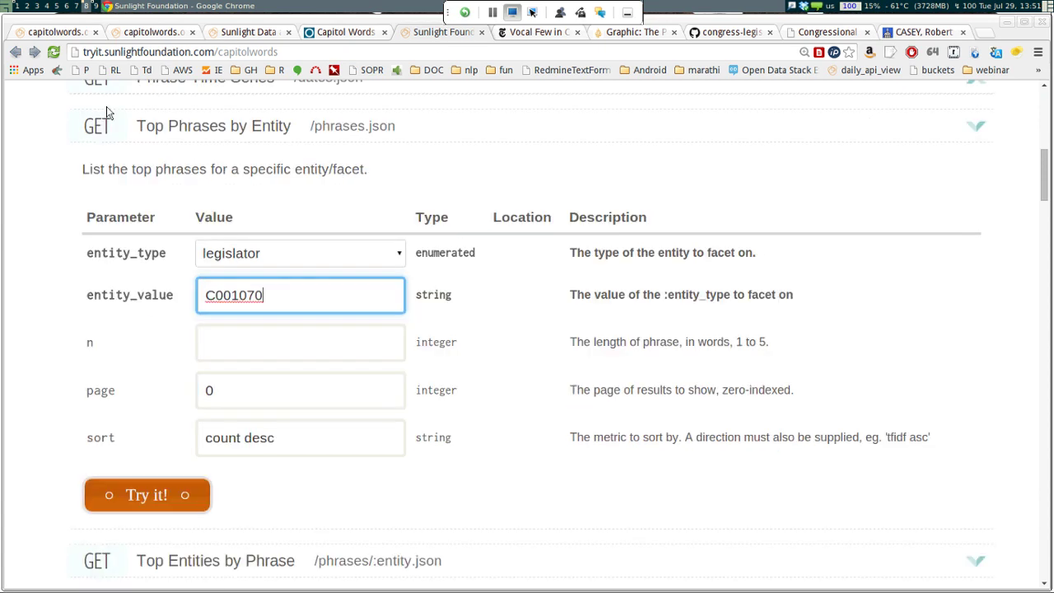
{"action": "key", "text": "Return"}
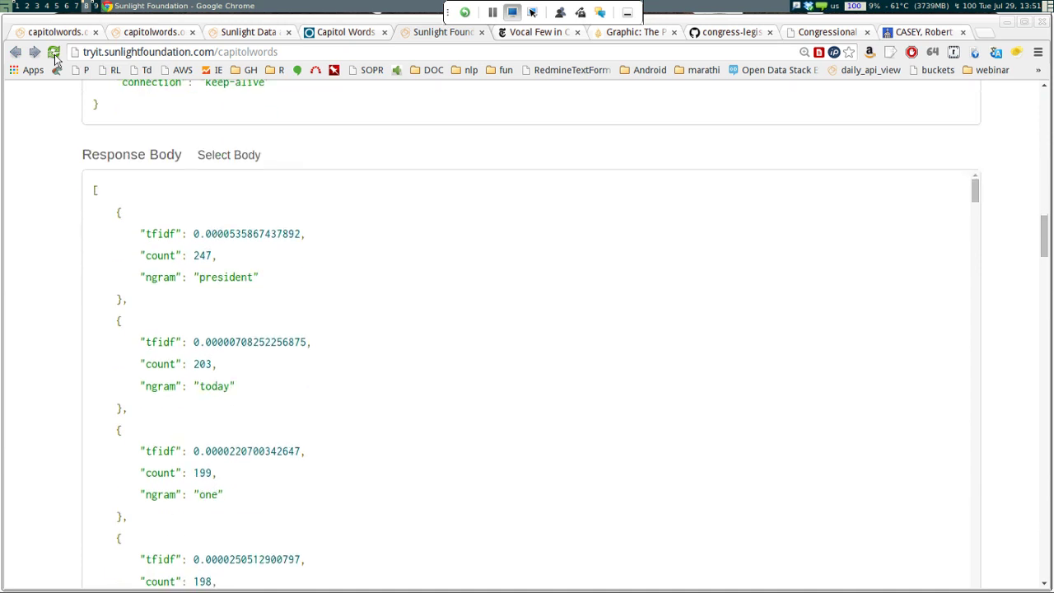
Review the C001070 JSON response, then replace the entity value with 'santorum'
{"action": "scroll", "coordinate": [275, 239], "scroll_direction": "down", "scroll_amount": 6}
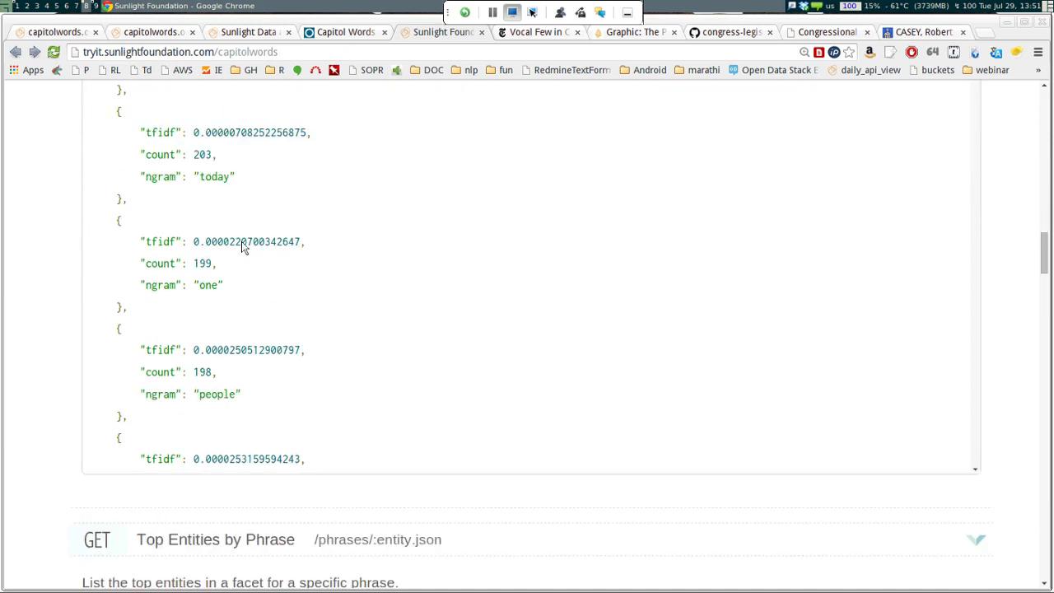
{"action": "scroll", "coordinate": [277, 281], "scroll_direction": "down", "scroll_amount": 5}
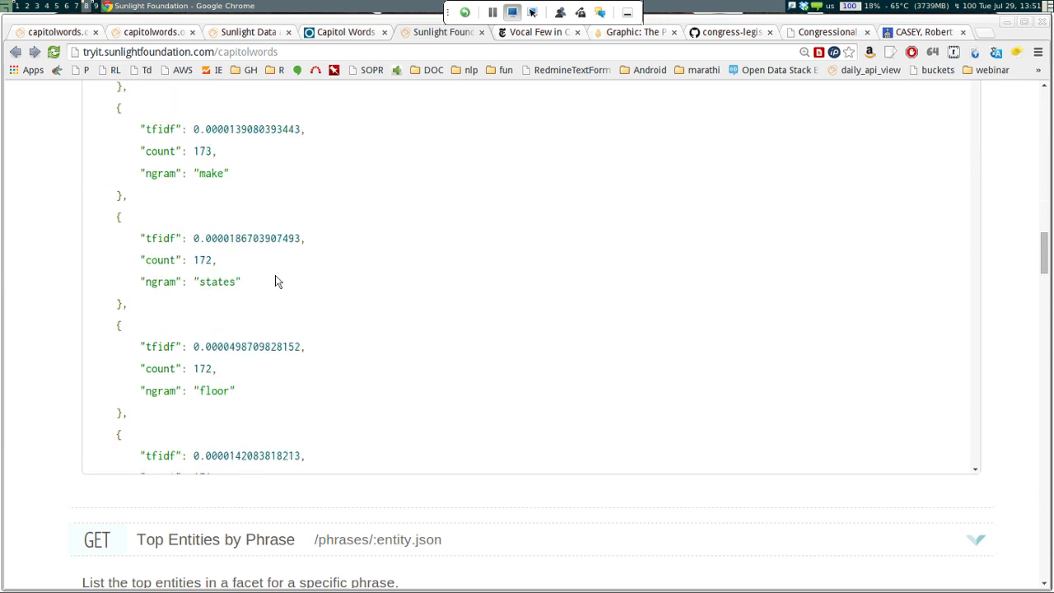
{"action": "scroll", "coordinate": [277, 282], "scroll_direction": "up", "scroll_amount": 15}
{"action": "scroll", "coordinate": [277, 282], "scroll_direction": "down", "scroll_amount": 2}
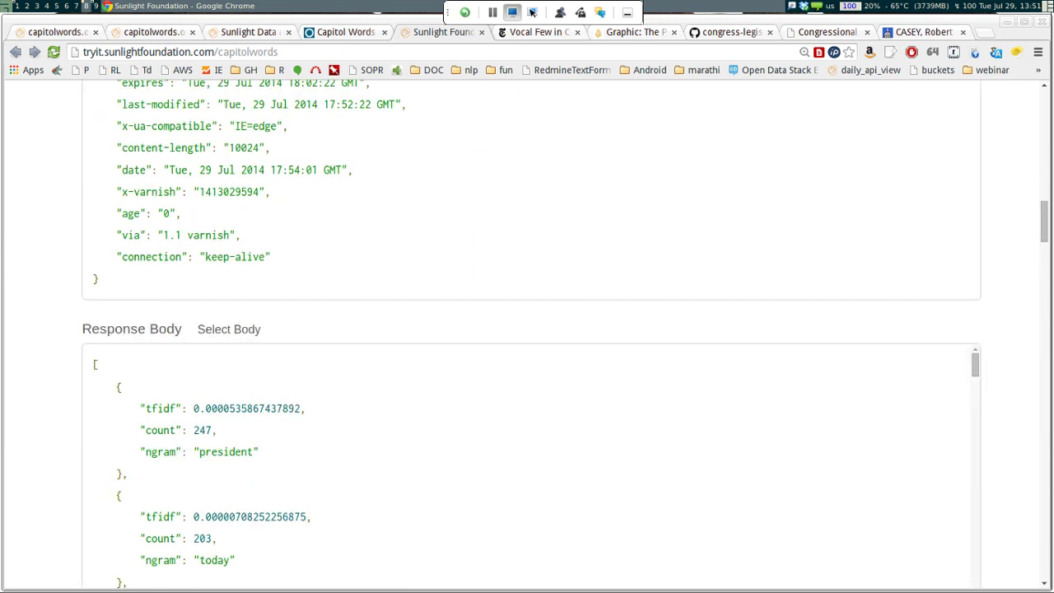
{"action": "scroll", "coordinate": [276, 281], "scroll_direction": "down", "scroll_amount": 2}
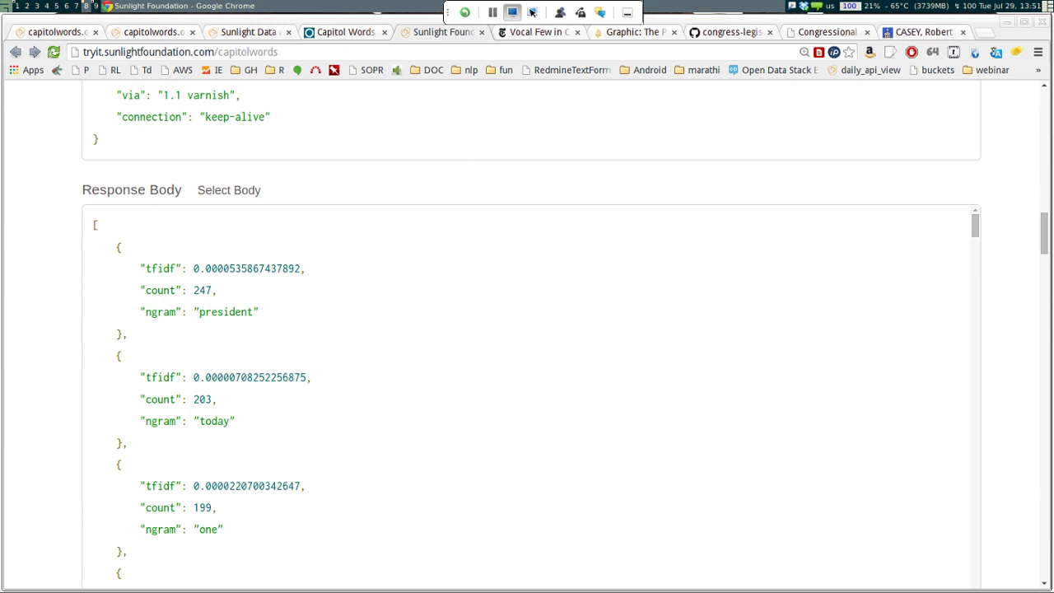
{"action": "scroll", "coordinate": [277, 281], "scroll_direction": "down", "scroll_amount": 2}
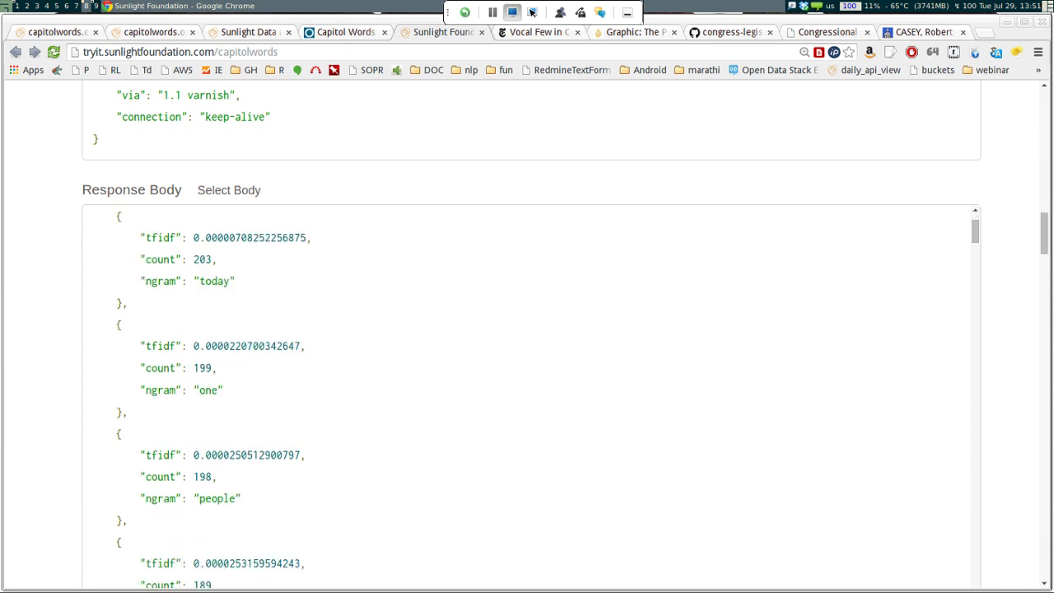
{"action": "scroll", "coordinate": [277, 282], "scroll_direction": "down", "scroll_amount": 8}
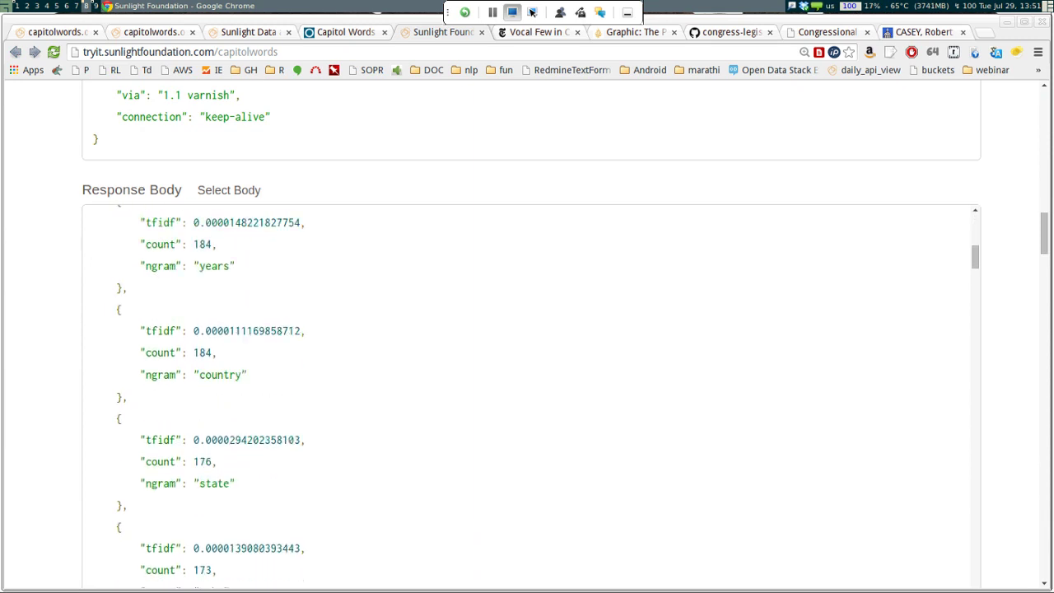
{"action": "scroll", "coordinate": [531, 399], "scroll_direction": "down", "scroll_amount": 6}
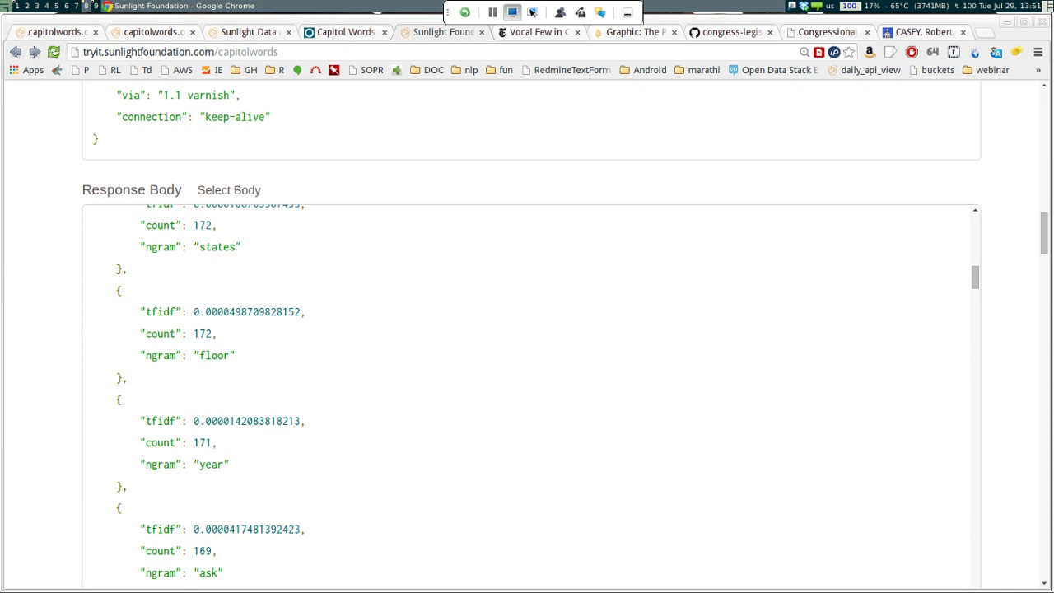
{"action": "scroll", "coordinate": [531, 399], "scroll_direction": "down", "scroll_amount": 5}
{"action": "scroll", "coordinate": [531, 397], "scroll_direction": "down", "scroll_amount": 6}
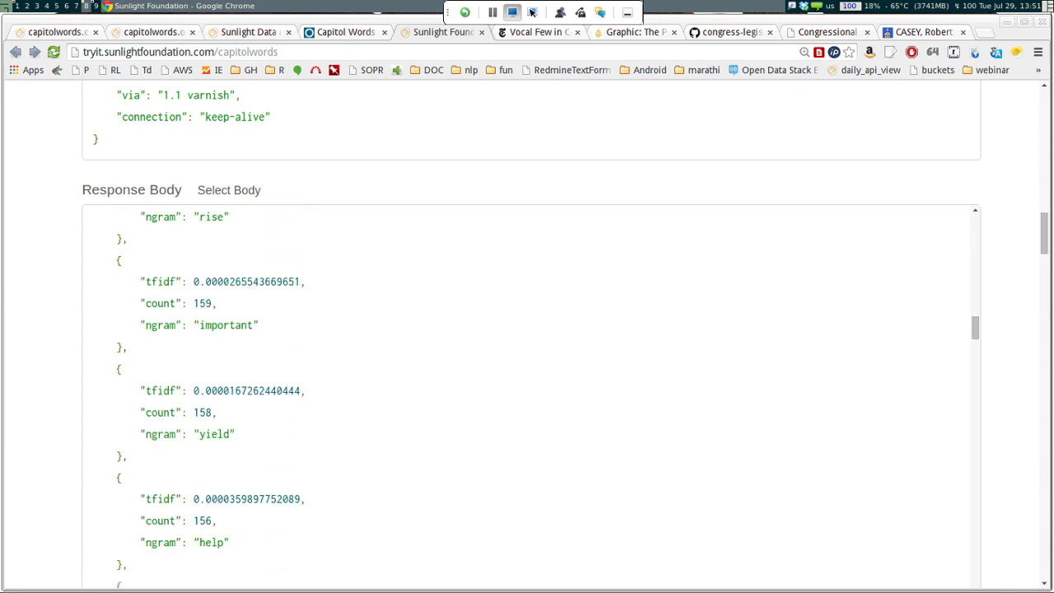
{"action": "scroll", "coordinate": [531, 398], "scroll_direction": "down", "scroll_amount": 5}
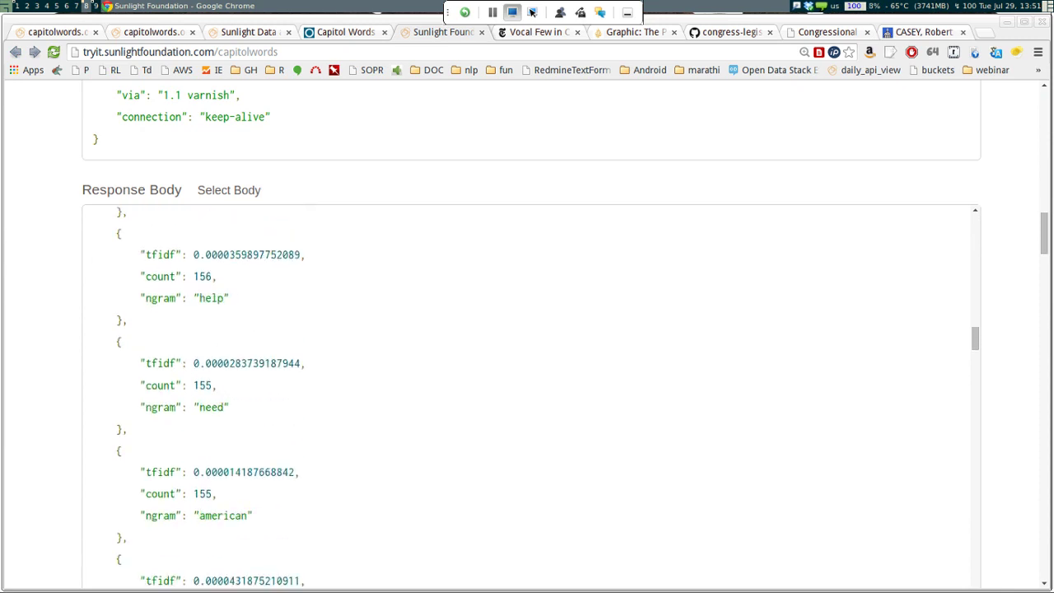
{"action": "scroll", "coordinate": [531, 398], "scroll_direction": "down", "scroll_amount": 5}
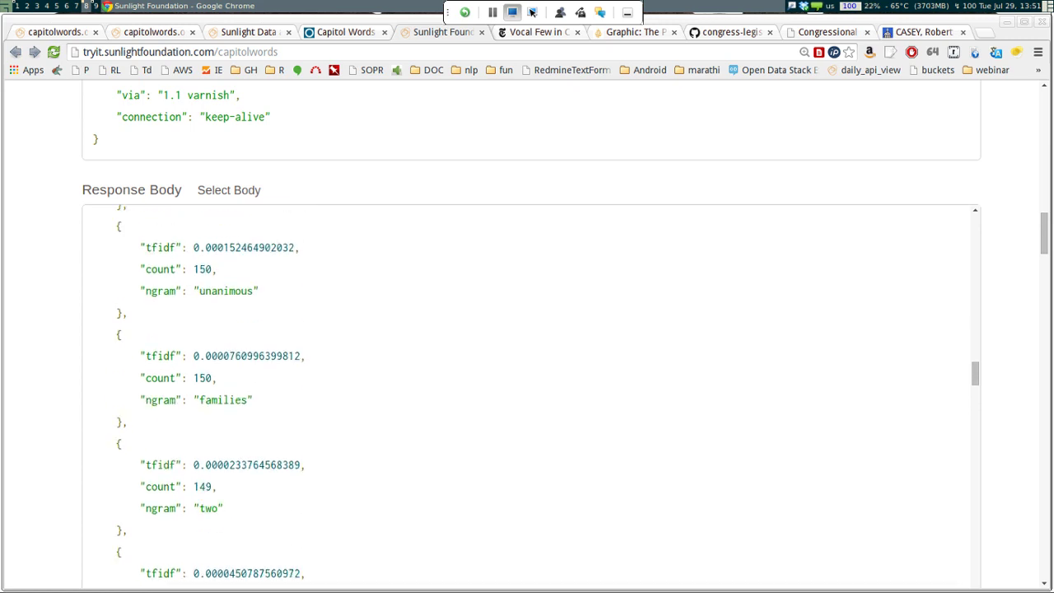
{"action": "scroll", "coordinate": [531, 398], "scroll_direction": "down", "scroll_amount": 4}
{"action": "scroll", "coordinate": [531, 399], "scroll_direction": "down", "scroll_amount": 1}
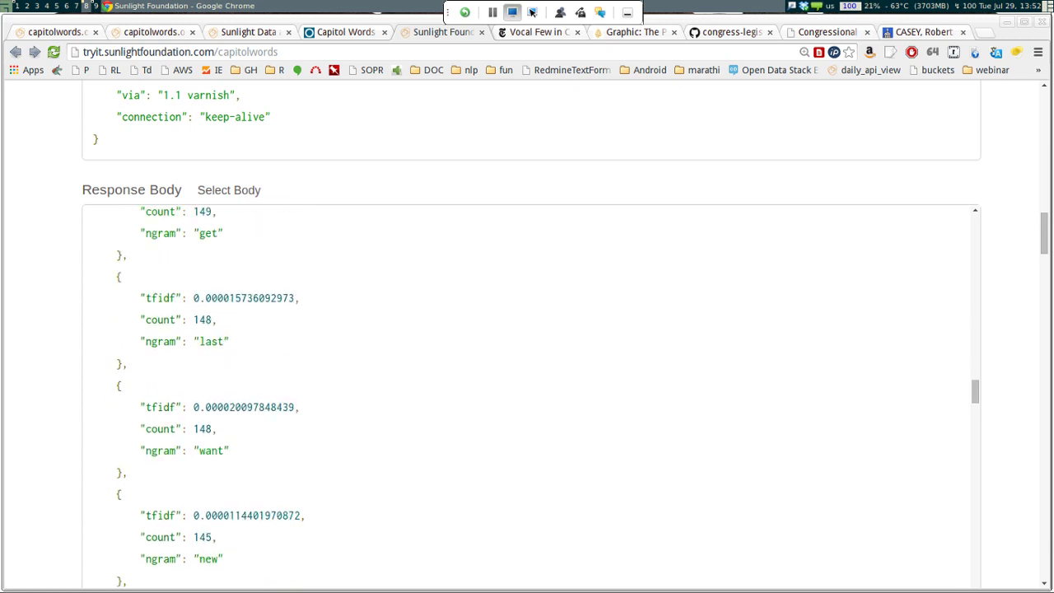
{"action": "scroll", "coordinate": [531, 329], "scroll_direction": "up", "scroll_amount": 9}
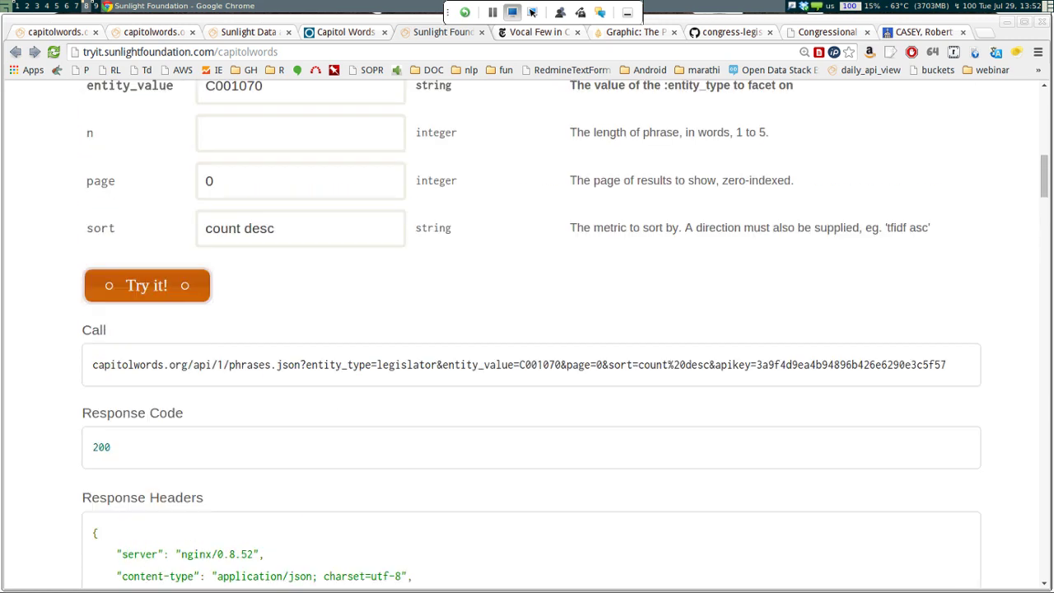
{"action": "scroll", "coordinate": [531, 338], "scroll_direction": "up", "scroll_amount": 4}
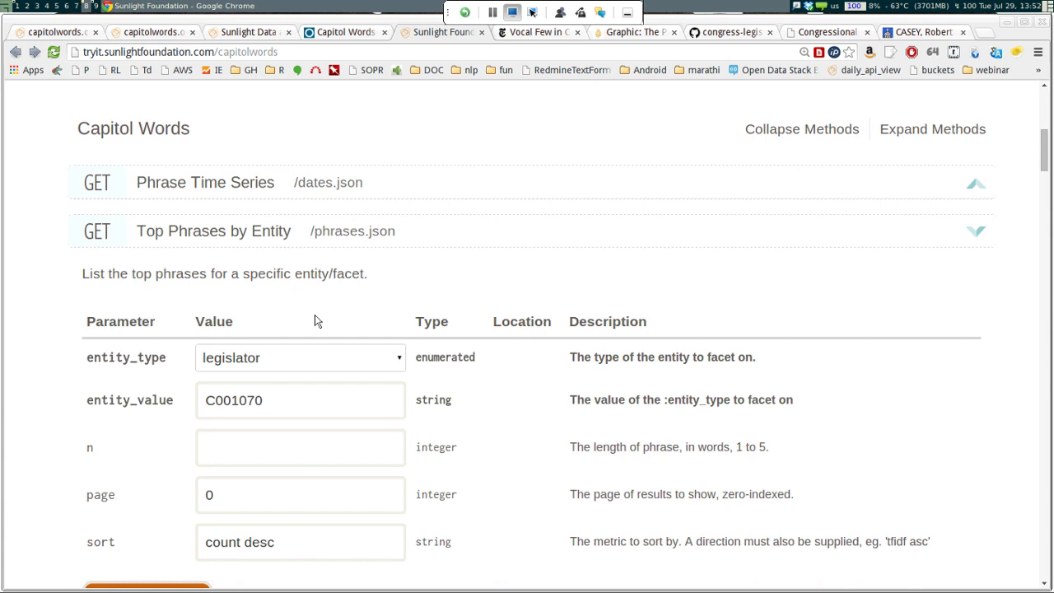
{"action": "key", "text": "Tab"}
{"action": "type", "text": "sa"}
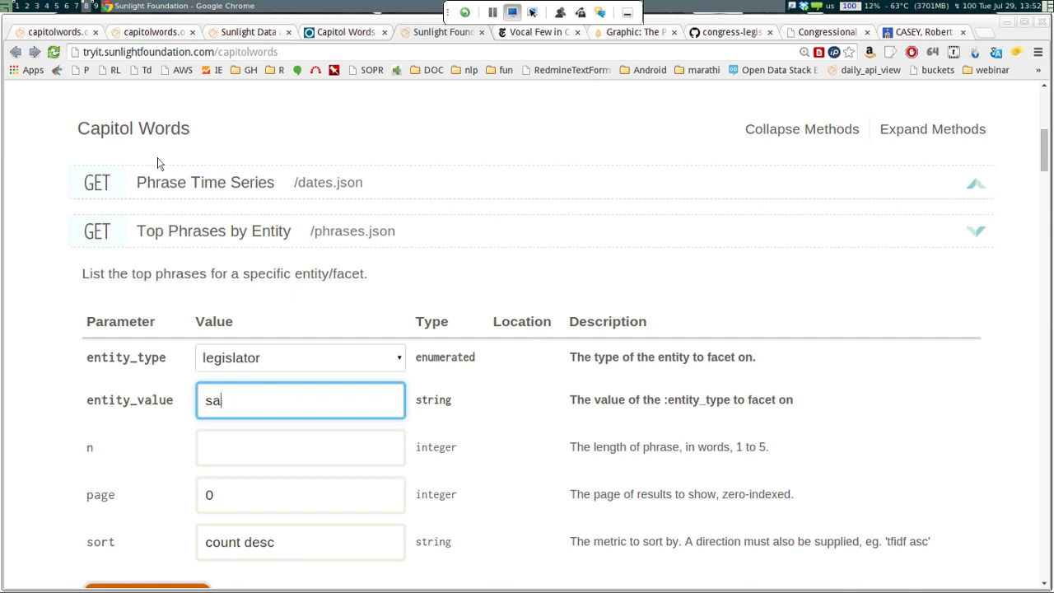
{"action": "type", "text": "ntorum"}
Check the santorum query's empty result and go back to the Pennsylvania member list
{"action": "scroll", "coordinate": [98, 107], "scroll_direction": "down", "scroll_amount": 4}
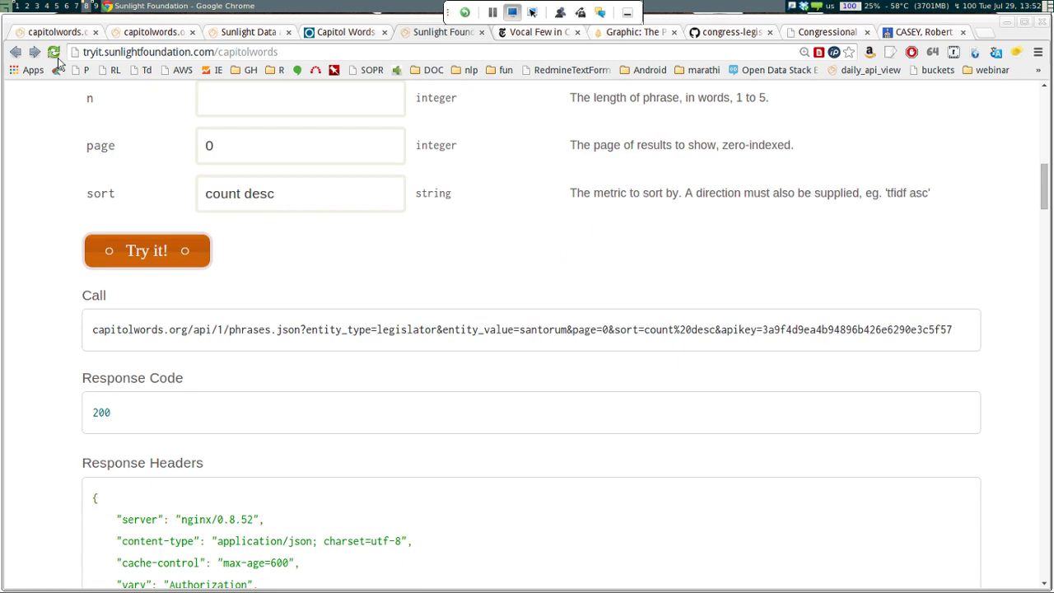
{"action": "scroll", "coordinate": [58, 64], "scroll_direction": "down", "scroll_amount": 7}
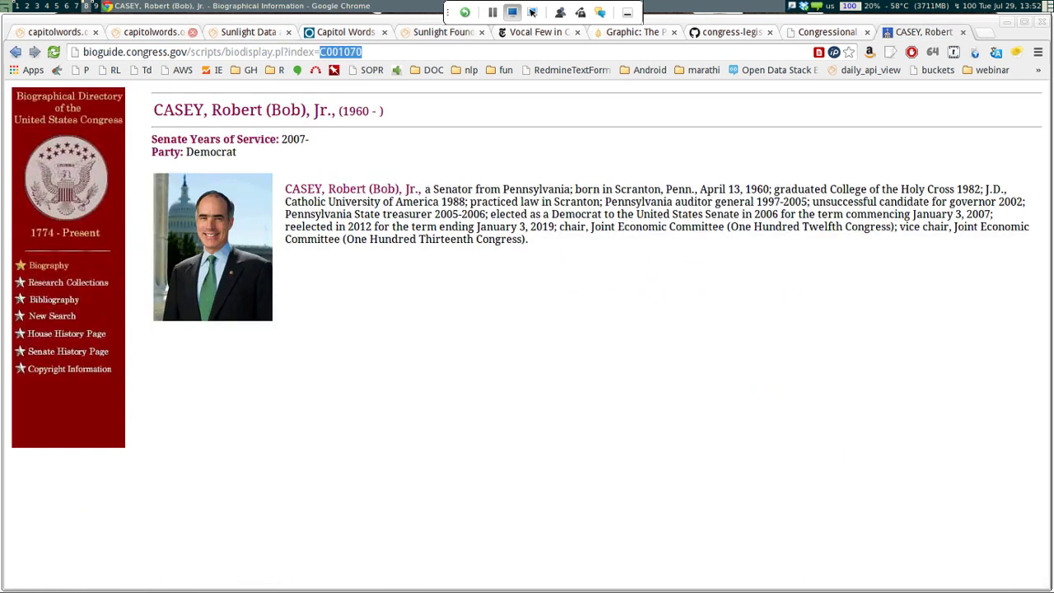
{"action": "key", "text": "alt+Left"}
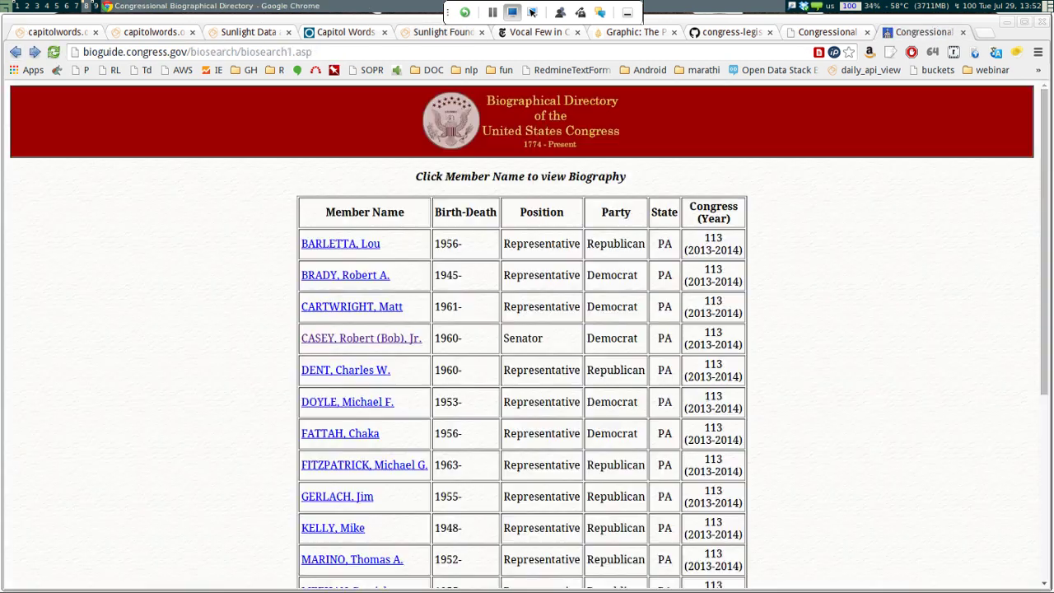
Search the directory by last name 'santorum' with the state and 2014 year filters cleared
{"action": "key", "text": "alt+Left"}
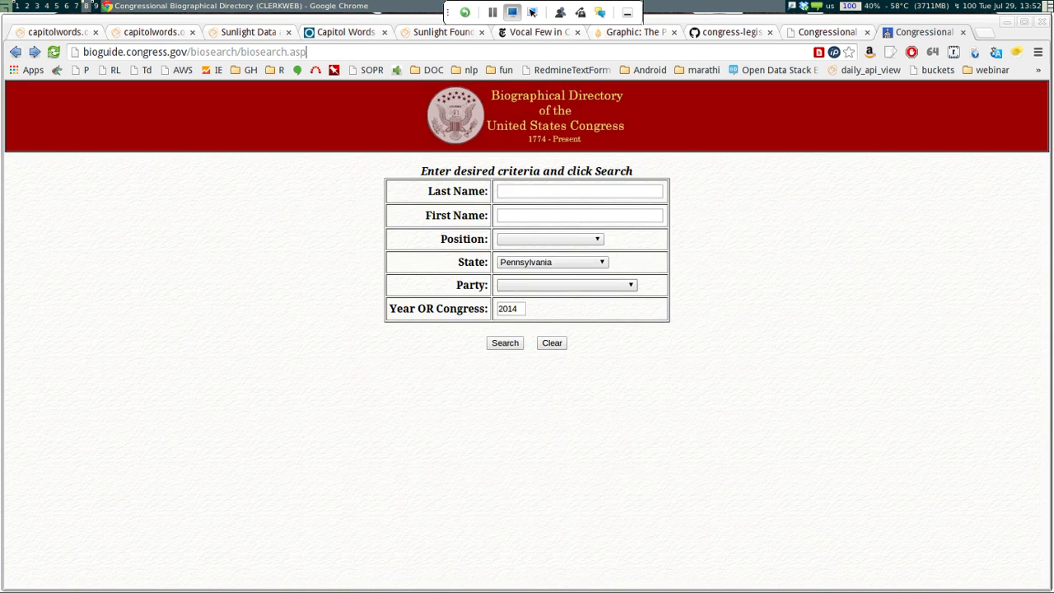
{"action": "left_click", "coordinate": [531, 262]}
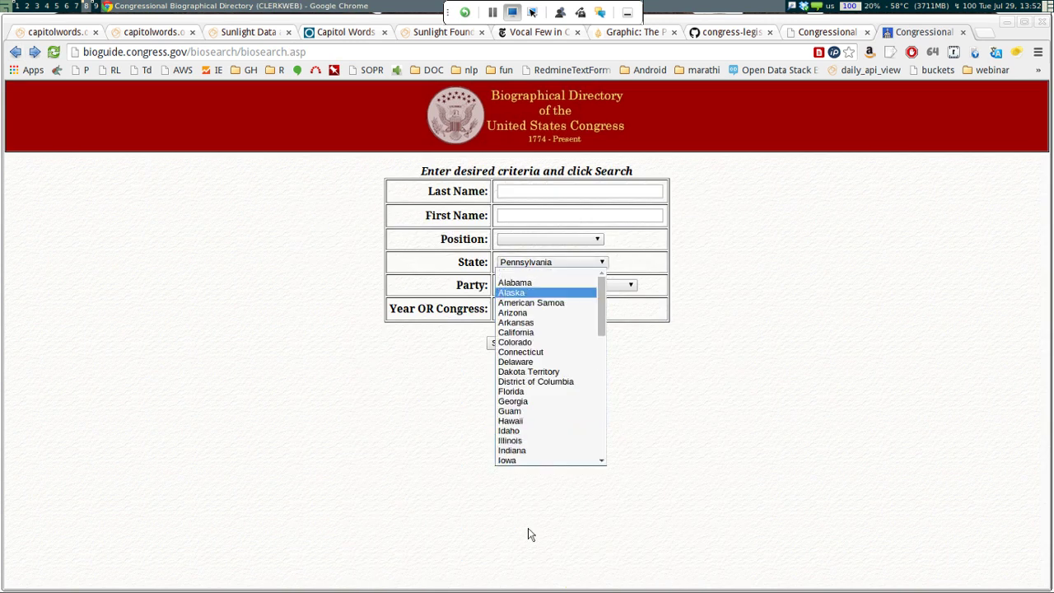
{"action": "left_click", "coordinate": [521, 526]}
{"action": "key", "text": "Home"}
{"action": "key", "text": "shift+Tab"}
{"action": "key", "text": "shift+Tab"}
{"action": "key", "text": "shift+Tab"}
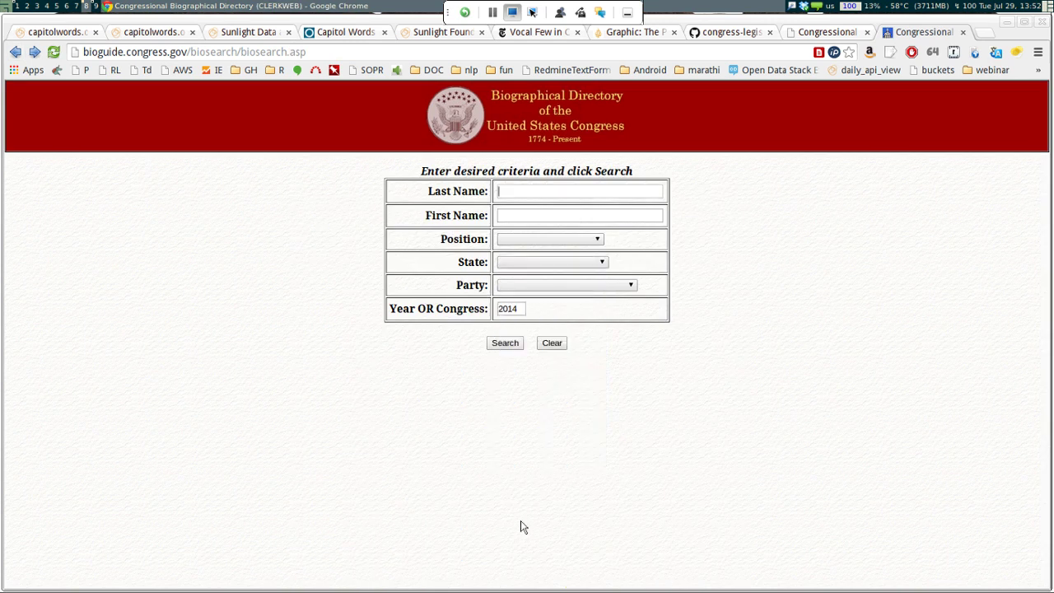
{"action": "type", "text": "santorum"}
{"action": "key", "text": "Tab"}
{"action": "key", "text": "Tab"}
{"action": "key", "text": "Tab"}
{"action": "key", "text": "Tab"}
{"action": "key", "text": "Tab"}
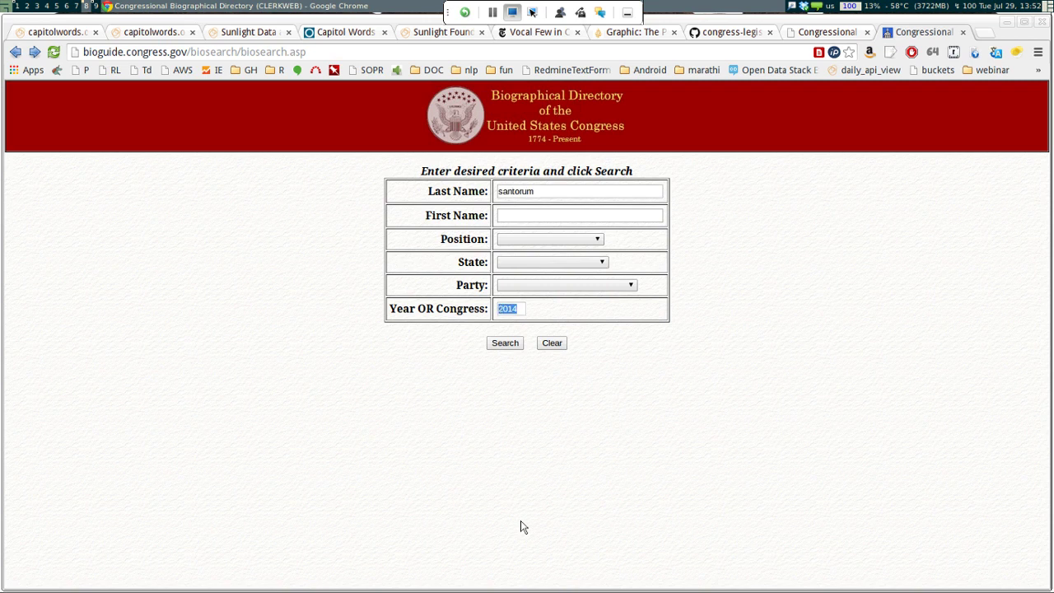
{"action": "key", "text": "BackSpace"}
{"action": "key", "text": "Tab"}
{"action": "key", "text": "Return"}
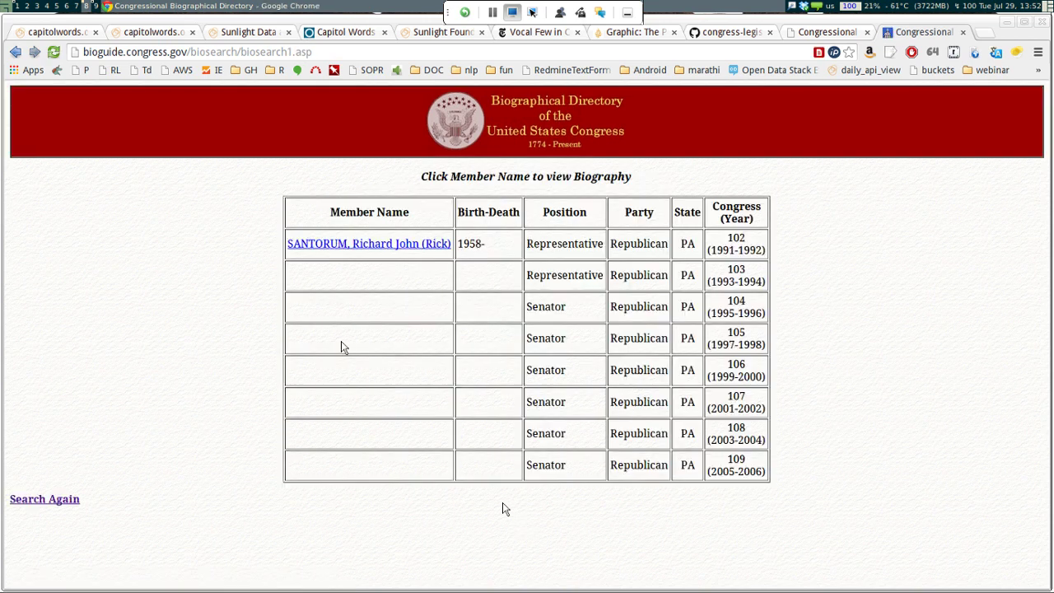
Open Rick Santorum's biography and copy Bioguide ID S000059 from its address
{"action": "key", "text": "Tab"}
{"action": "key", "text": "Return"}
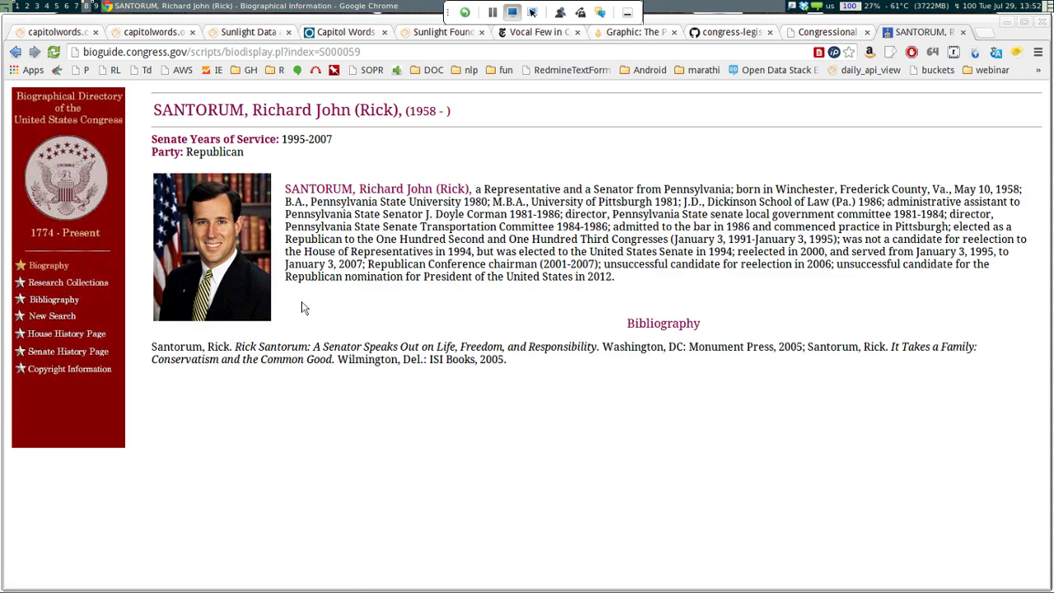
{"action": "key", "text": "ctrl+l"}
{"action": "key", "text": "End"}
{"action": "key", "text": "ctrl+shift+Left"}
{"action": "key", "text": "ctrl+c"}
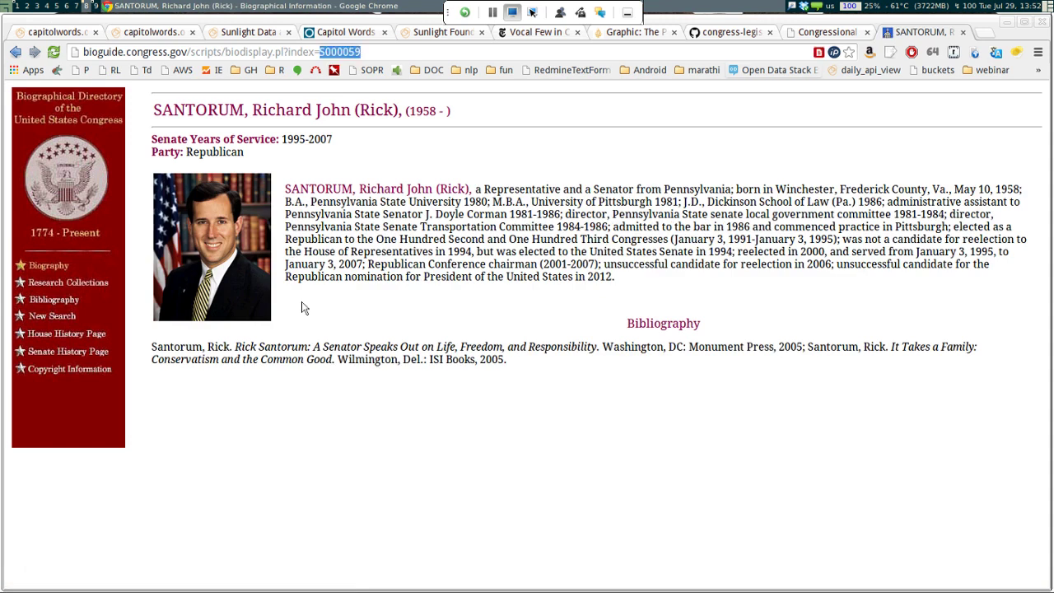
Rerun the top phrases query with entity value S000059
{"action": "key", "text": "ctrl+5"}
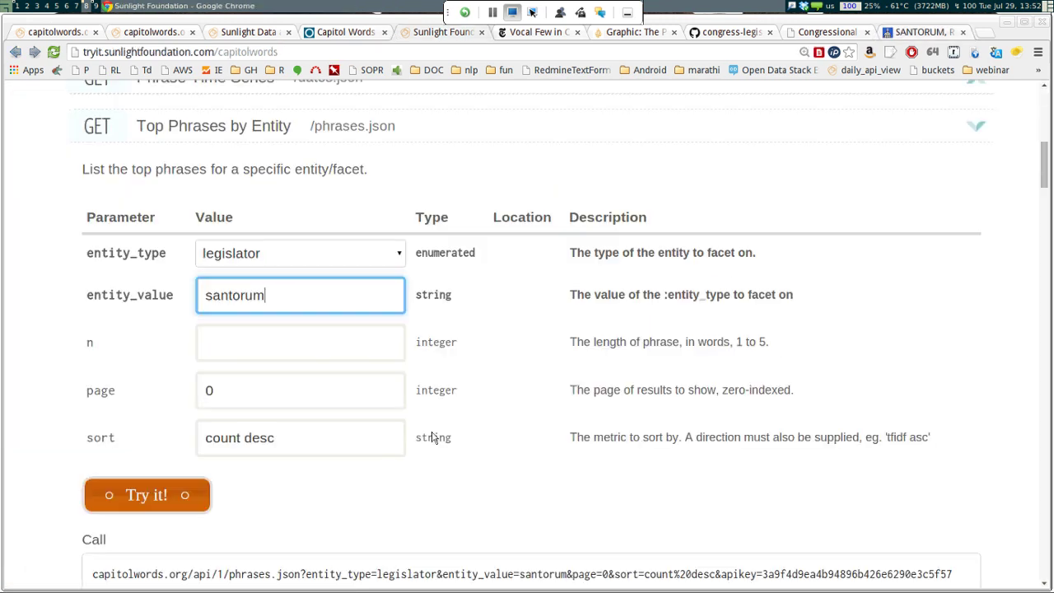
{"action": "key", "text": "ctrl+a"}
{"action": "key", "text": "BackSpace"}
{"action": "key", "text": "ctrl+v"}
{"action": "left_click", "coordinate": [434, 437]}
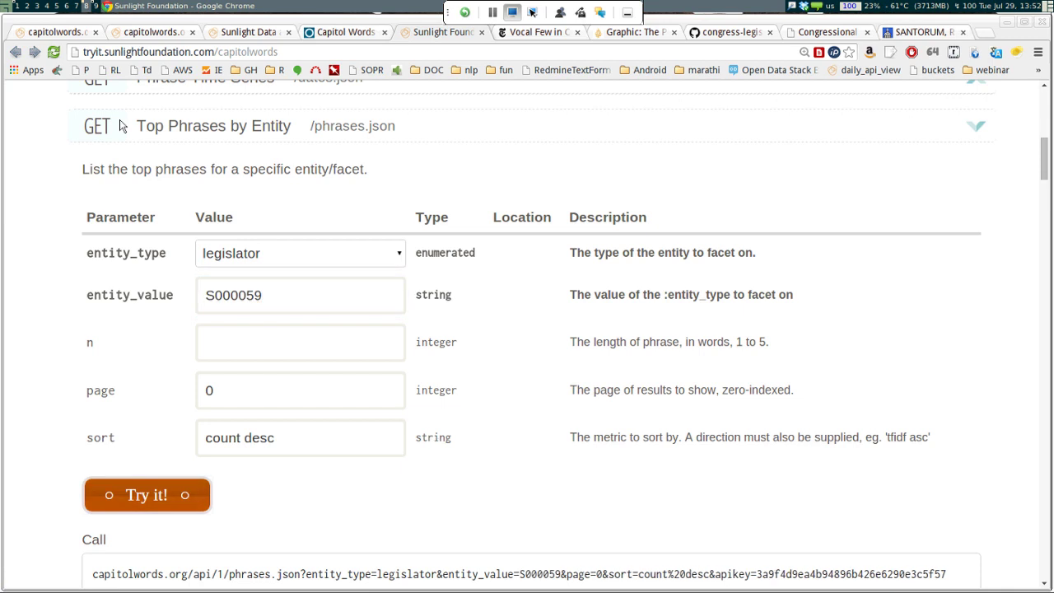
Review the S000059 results, led by 'to' with count 25620, and edit the count desc sort value
{"action": "scroll", "coordinate": [121, 125], "scroll_direction": "down", "scroll_amount": 10}
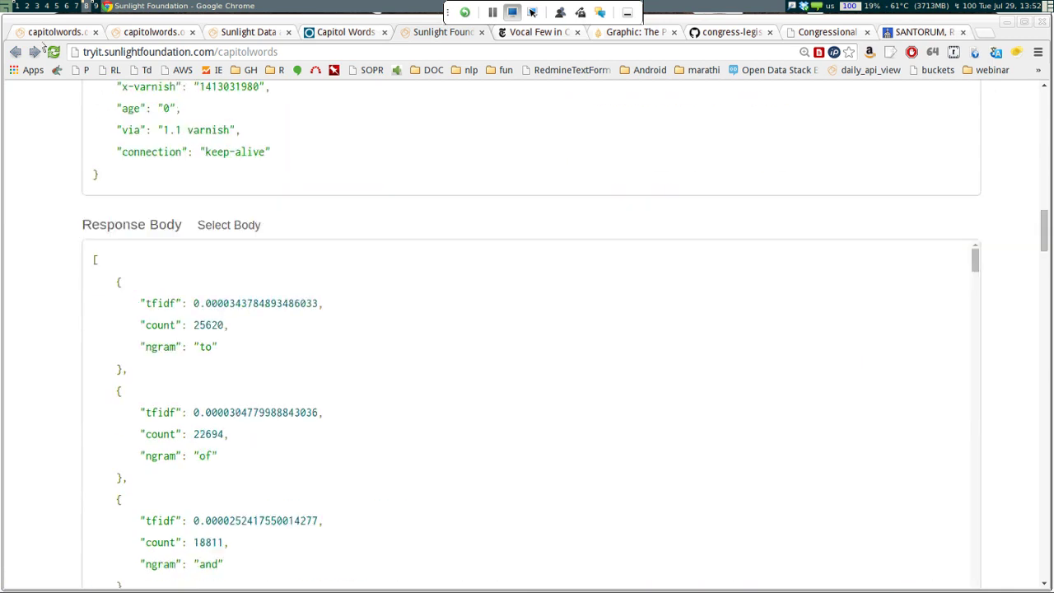
{"action": "scroll", "coordinate": [43, 47], "scroll_direction": "down", "scroll_amount": 2}
{"action": "scroll", "coordinate": [260, 265], "scroll_direction": "down", "scroll_amount": 8}
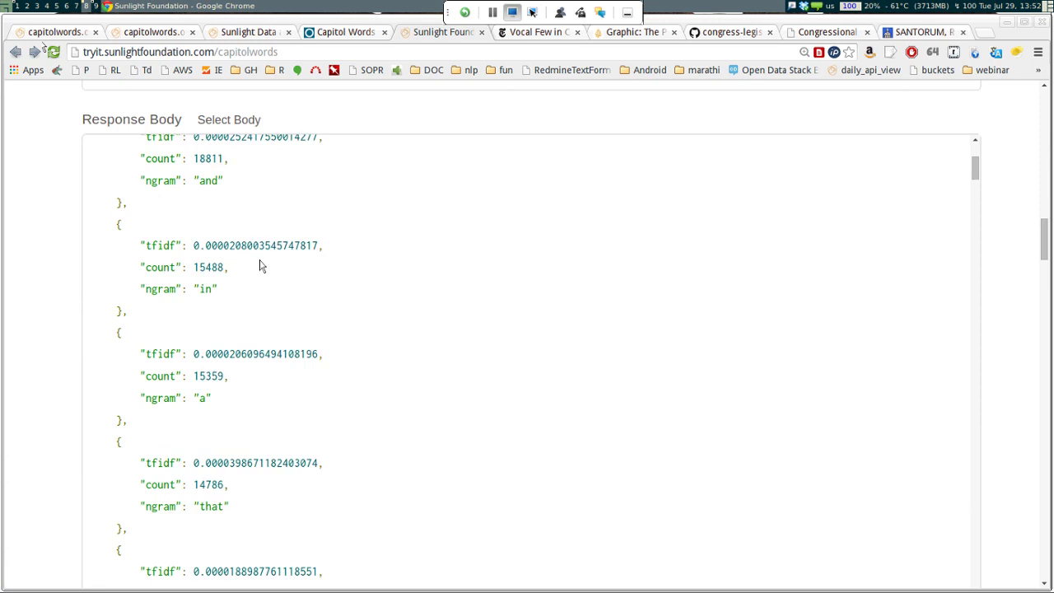
{"action": "scroll", "coordinate": [260, 264], "scroll_direction": "down", "scroll_amount": 2}
{"action": "scroll", "coordinate": [256, 262], "scroll_direction": "up", "scroll_amount": 10}
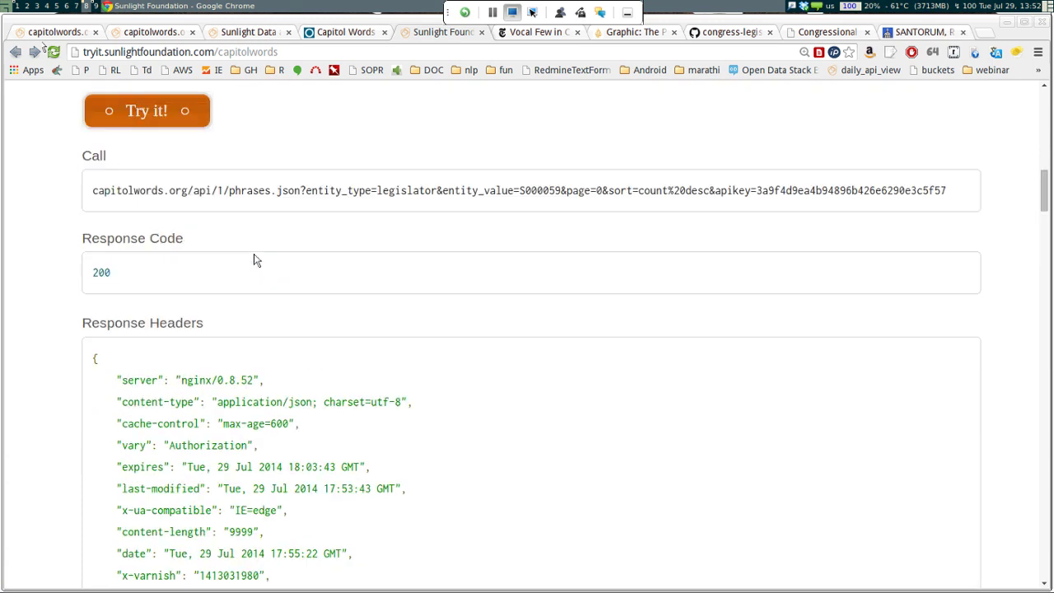
{"action": "scroll", "coordinate": [260, 265], "scroll_direction": "up", "scroll_amount": 8}
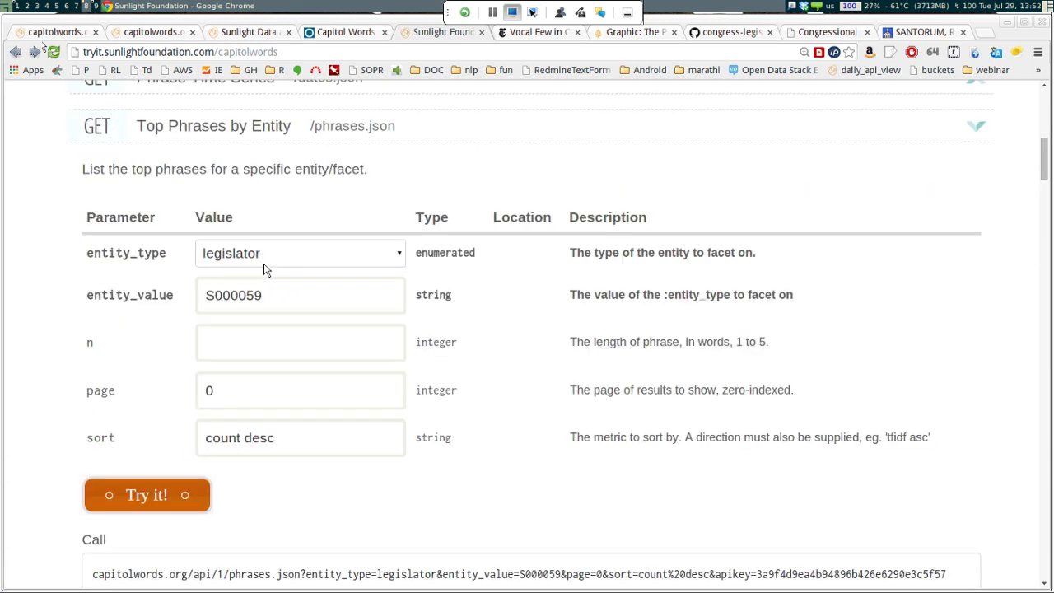
{"action": "left_click", "coordinate": [251, 438]}
Change the sort value from count to tfidf and send the request
{"action": "key", "text": "Left"}
{"action": "key", "text": "Left"}
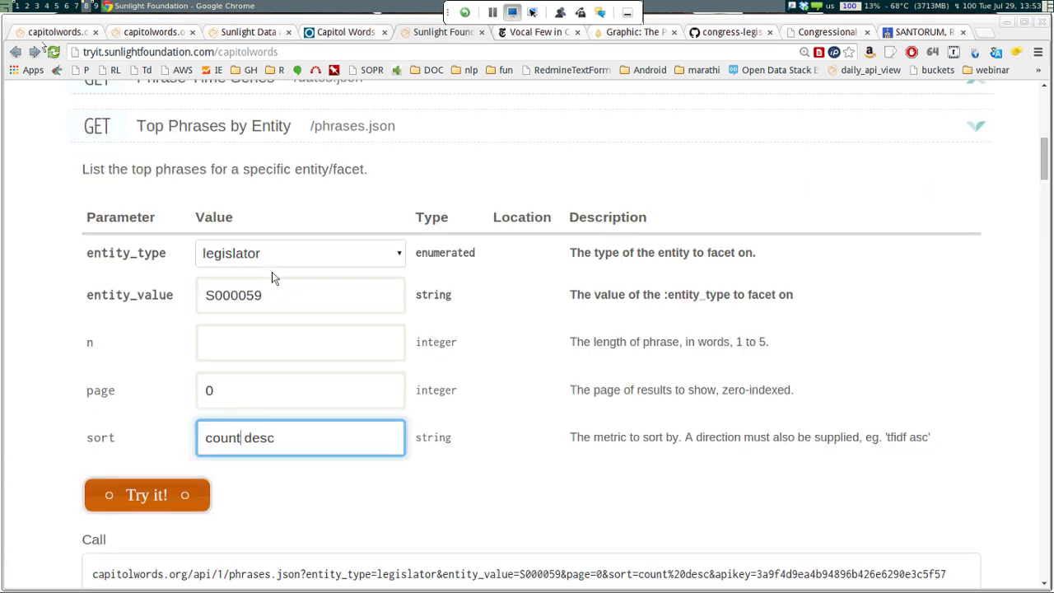
{"action": "key", "text": "shift+Left"}
{"action": "key", "text": "shift+Left"}
{"action": "key", "text": "shift+Left"}
{"action": "key", "text": "shift+Left"}
{"action": "key", "text": "shift+Left"}
{"action": "type", "text": "t"}
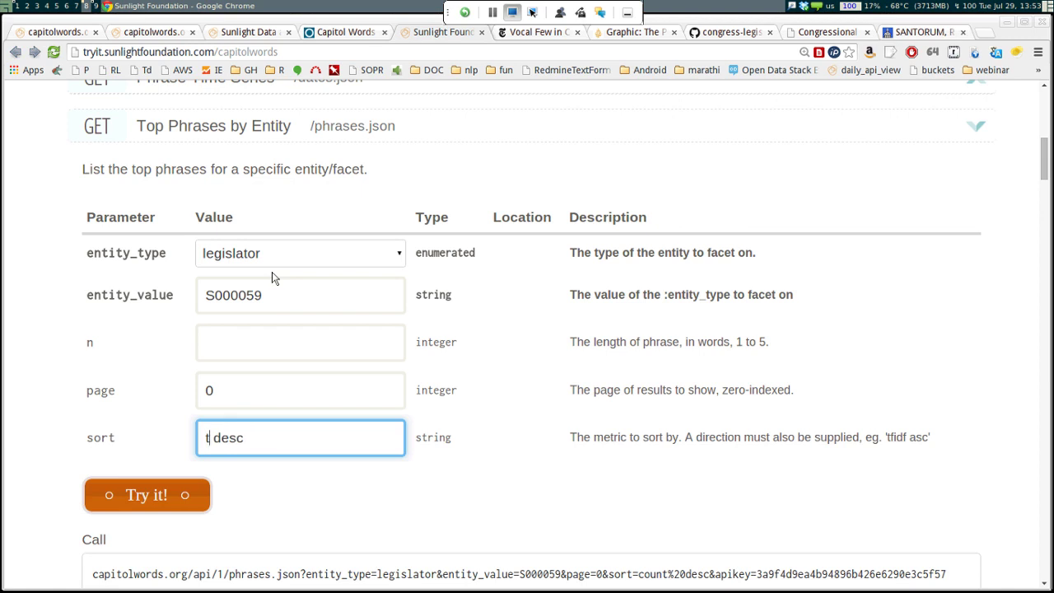
{"action": "type", "text": "fidf"}
{"action": "key", "text": "Return"}
{"action": "left_click", "coordinate": [178, 183]}
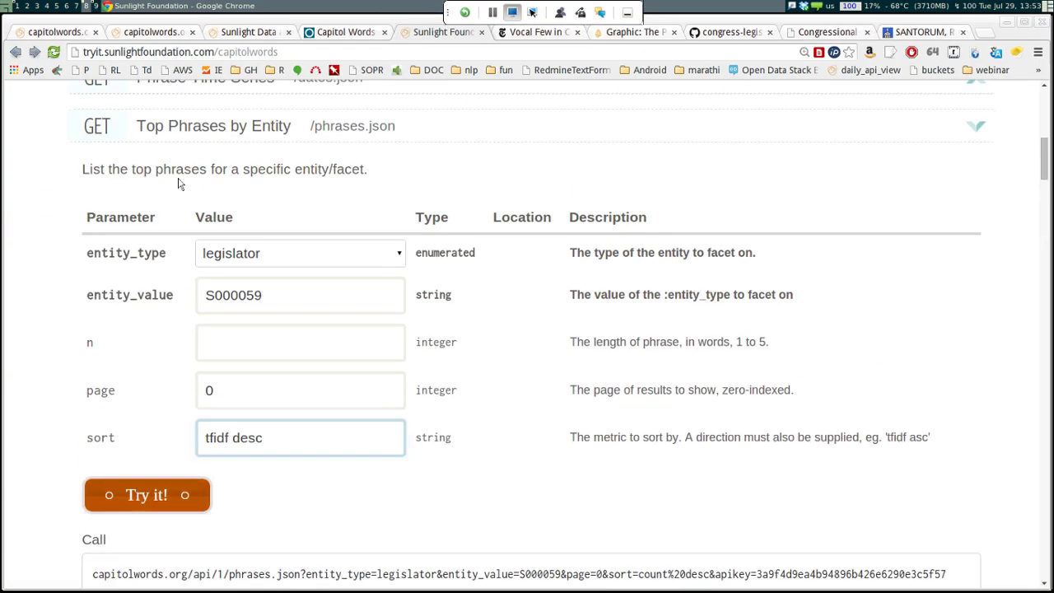
{"action": "left_click", "coordinate": [178, 183]}
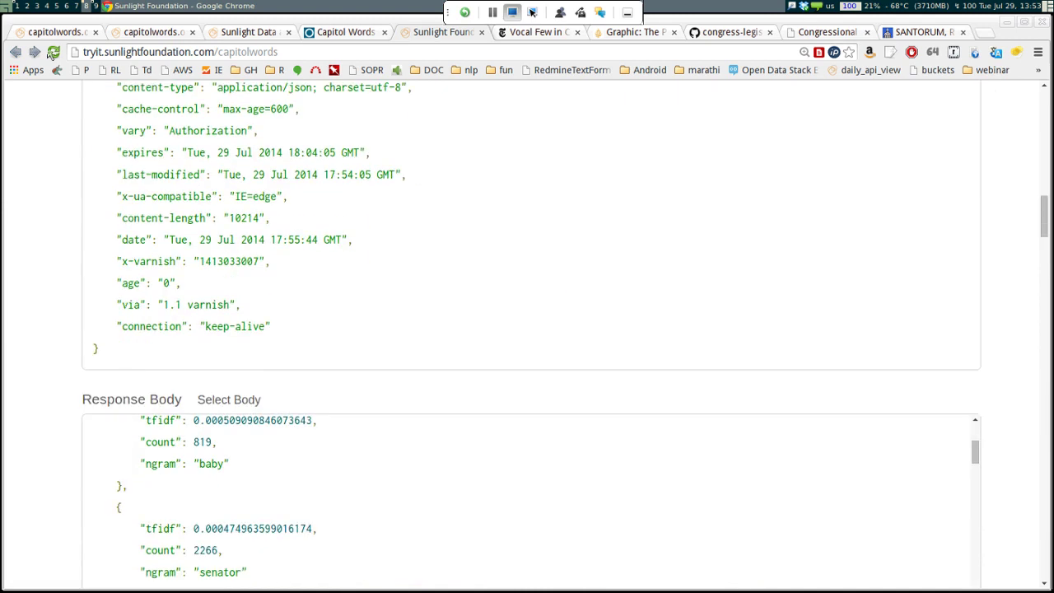
Scroll through the Response Body to review the tfidf-ranked phrase list
{"action": "scroll", "coordinate": [400, 404], "scroll_direction": "up", "scroll_amount": 10}
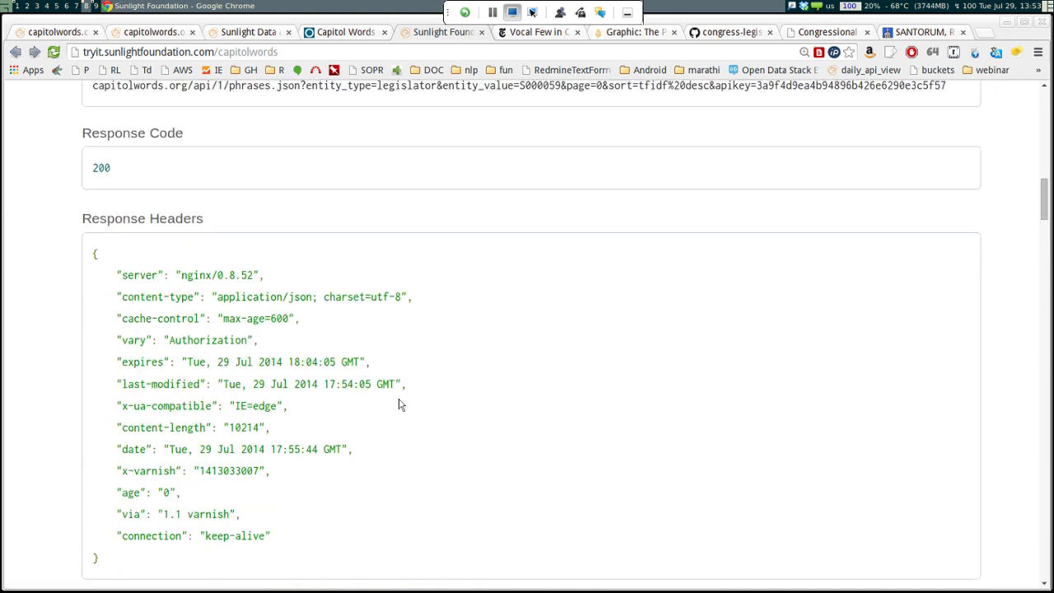
{"action": "scroll", "coordinate": [458, 464], "scroll_direction": "down", "scroll_amount": 9}
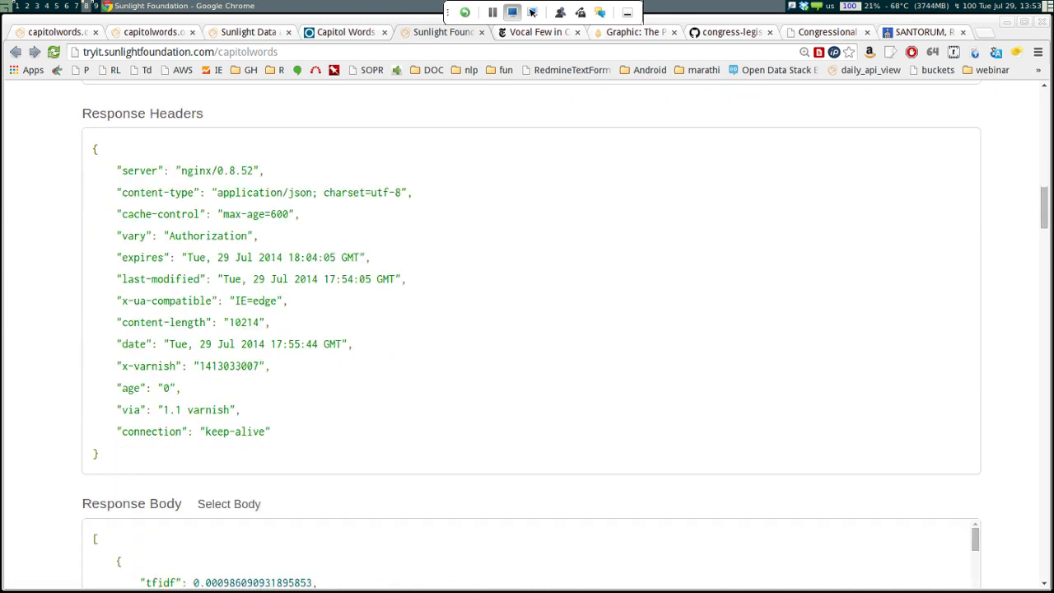
{"action": "scroll", "coordinate": [527, 346], "scroll_direction": "down", "scroll_amount": 2}
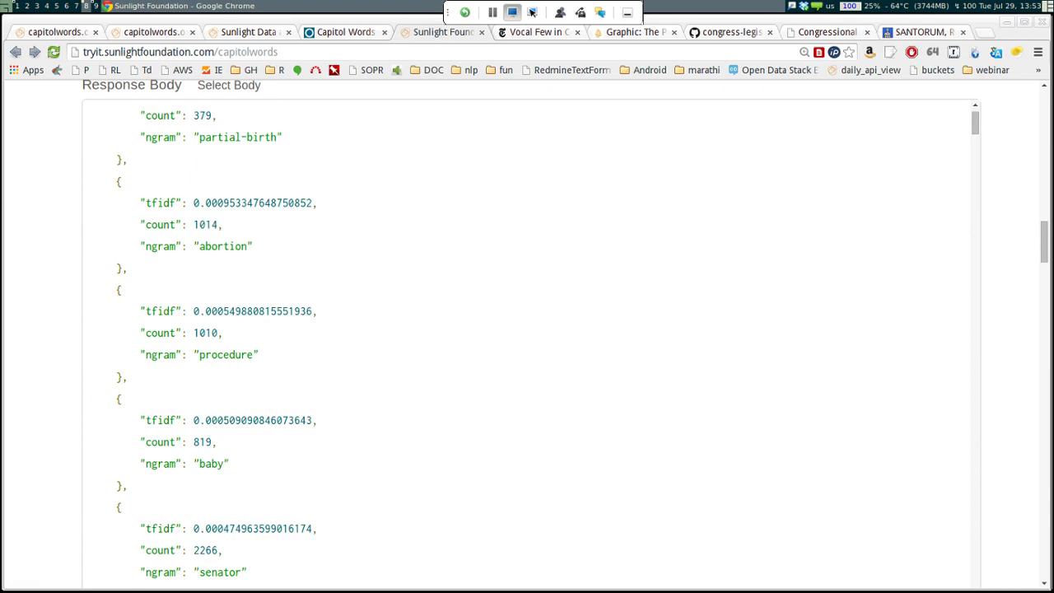
{"action": "scroll", "coordinate": [527, 346], "scroll_direction": "down", "scroll_amount": 12}
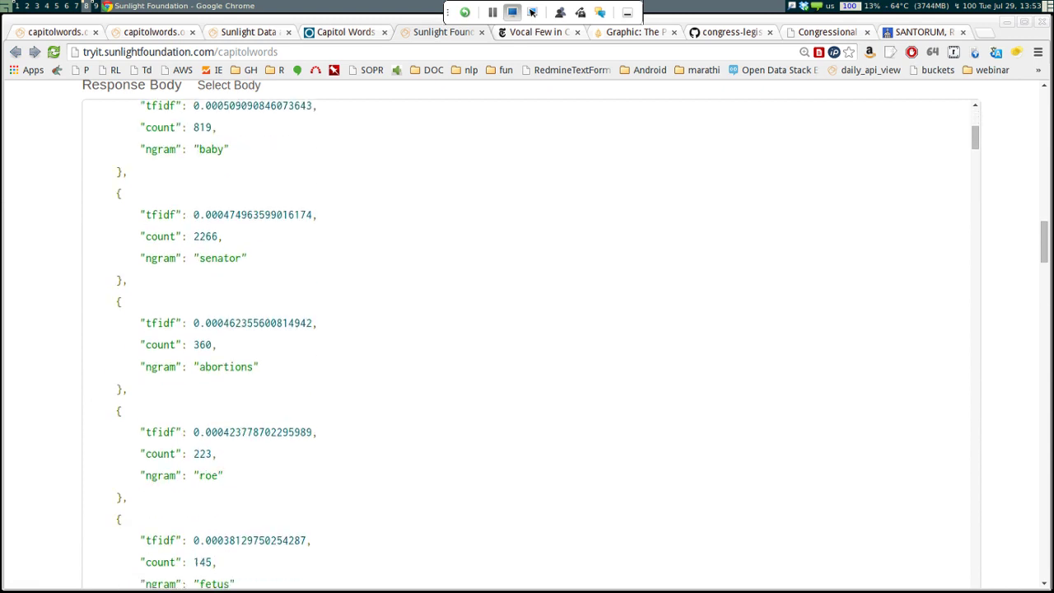
{"action": "scroll", "coordinate": [527, 346], "scroll_direction": "down", "scroll_amount": 4}
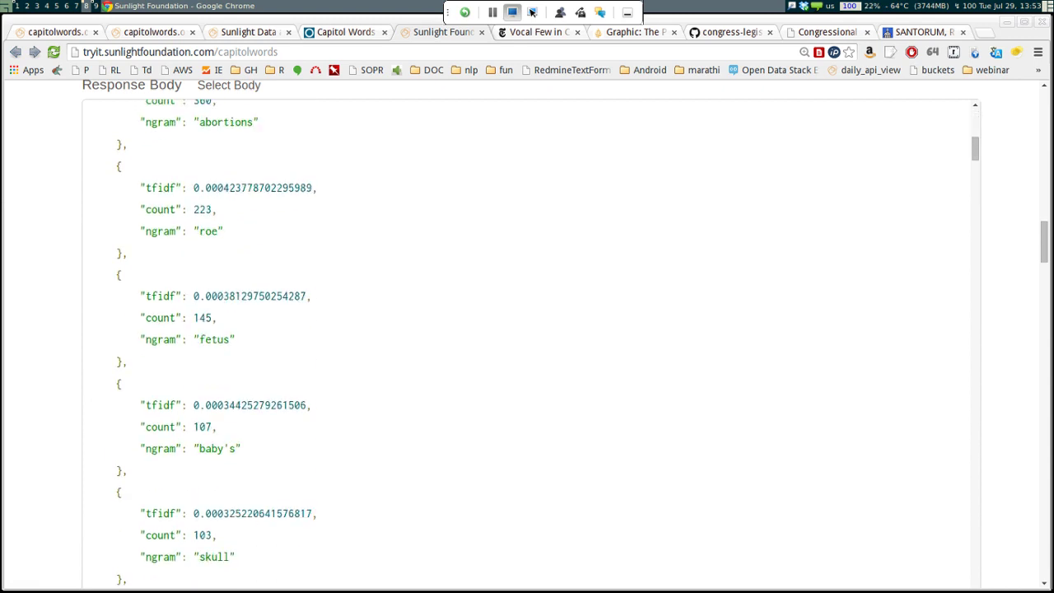
{"action": "scroll", "coordinate": [526, 346], "scroll_direction": "down", "scroll_amount": 13}
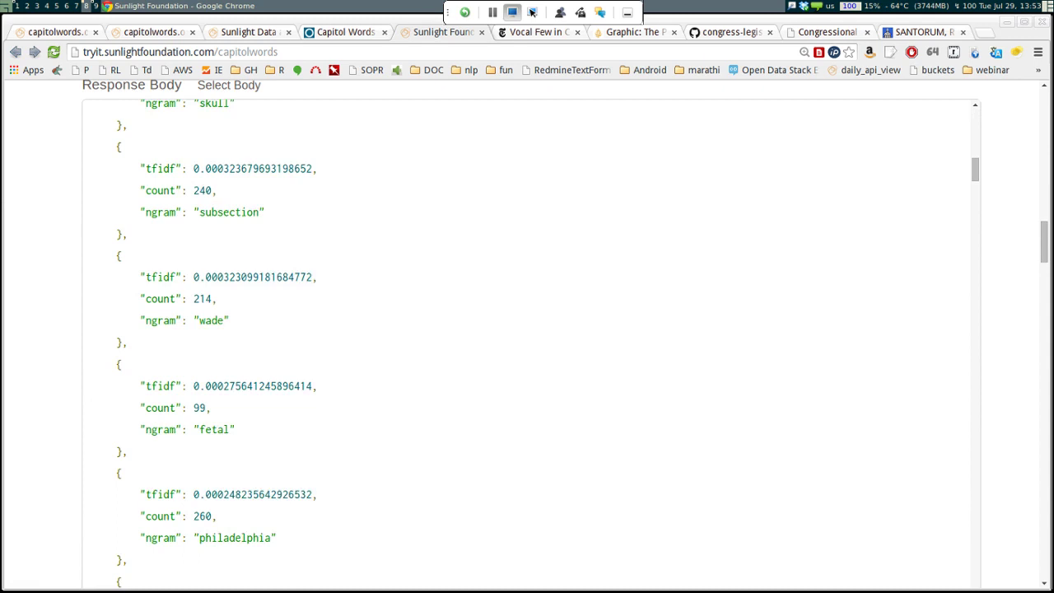
{"action": "scroll", "coordinate": [527, 346], "scroll_direction": "down", "scroll_amount": 11}
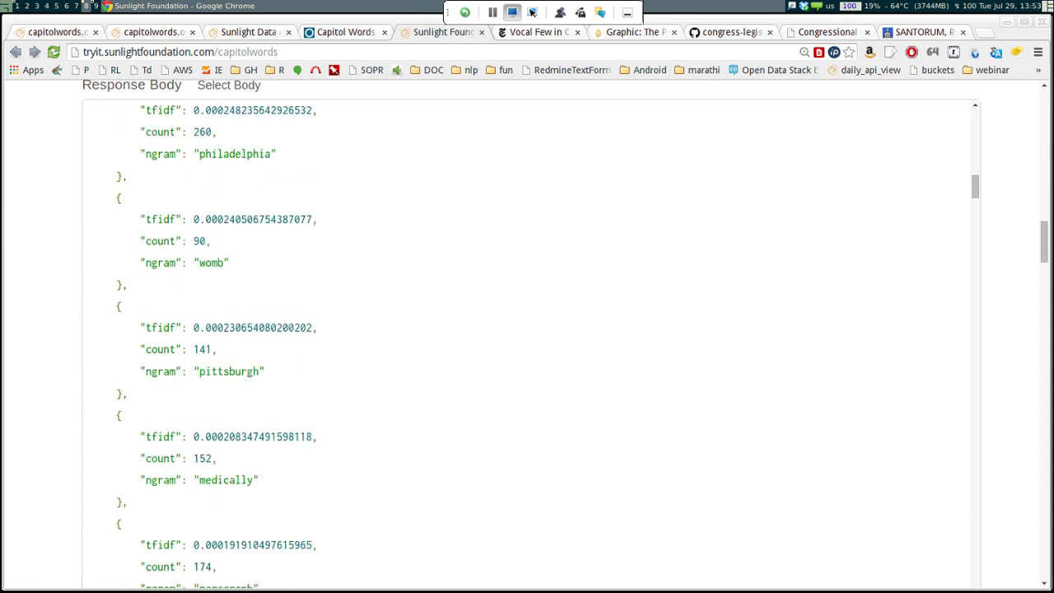
{"action": "scroll", "coordinate": [527, 346], "scroll_direction": "down", "scroll_amount": 7}
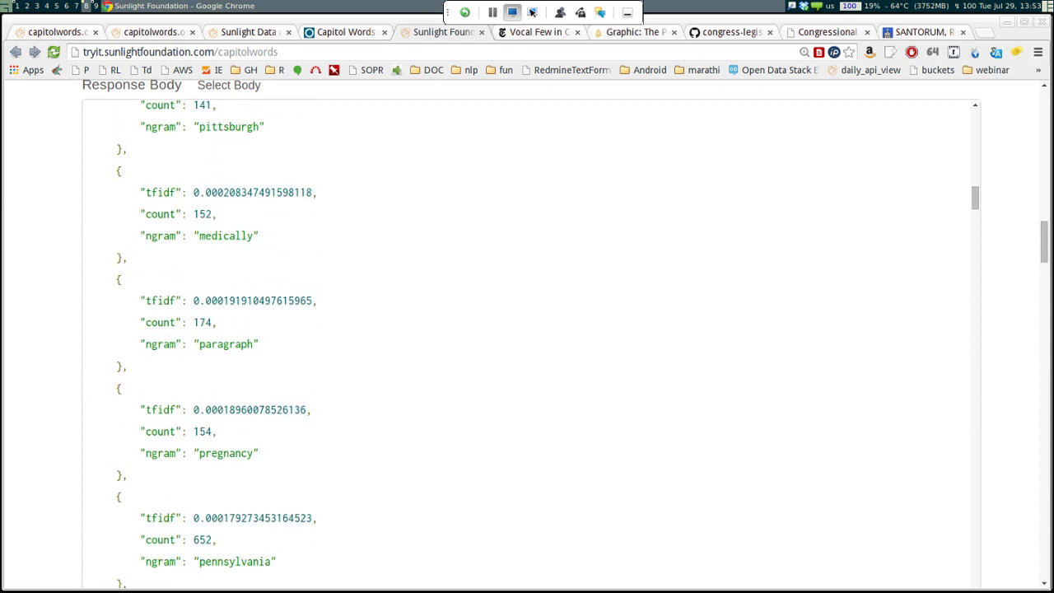
{"action": "scroll", "coordinate": [527, 329], "scroll_direction": "up", "scroll_amount": 15}
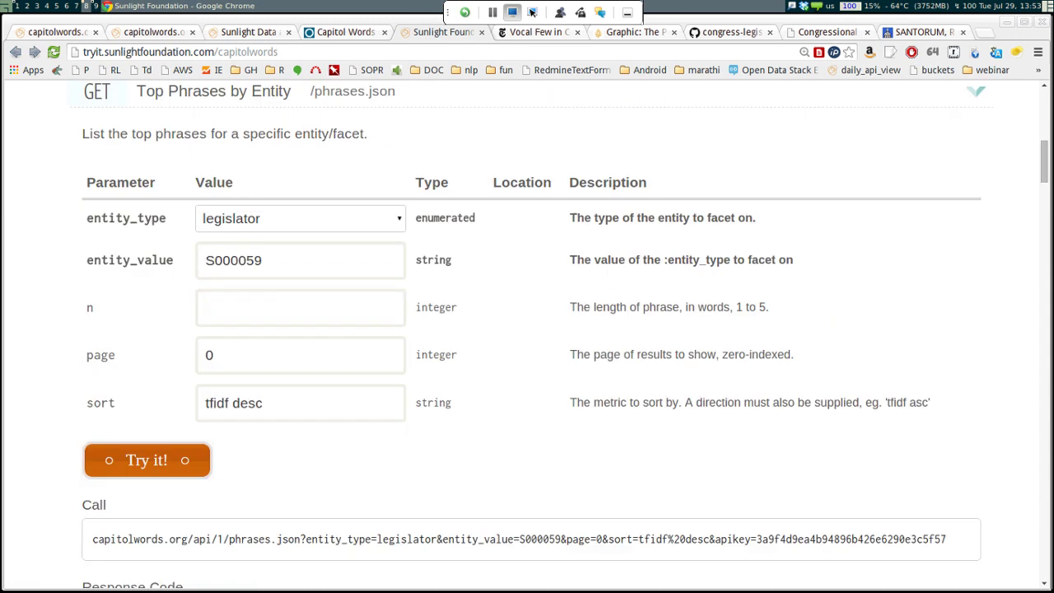
Empty the entity_value legislator ID field, then switch to the FEC brochure workspace
{"action": "left_click", "coordinate": [330, 260]}
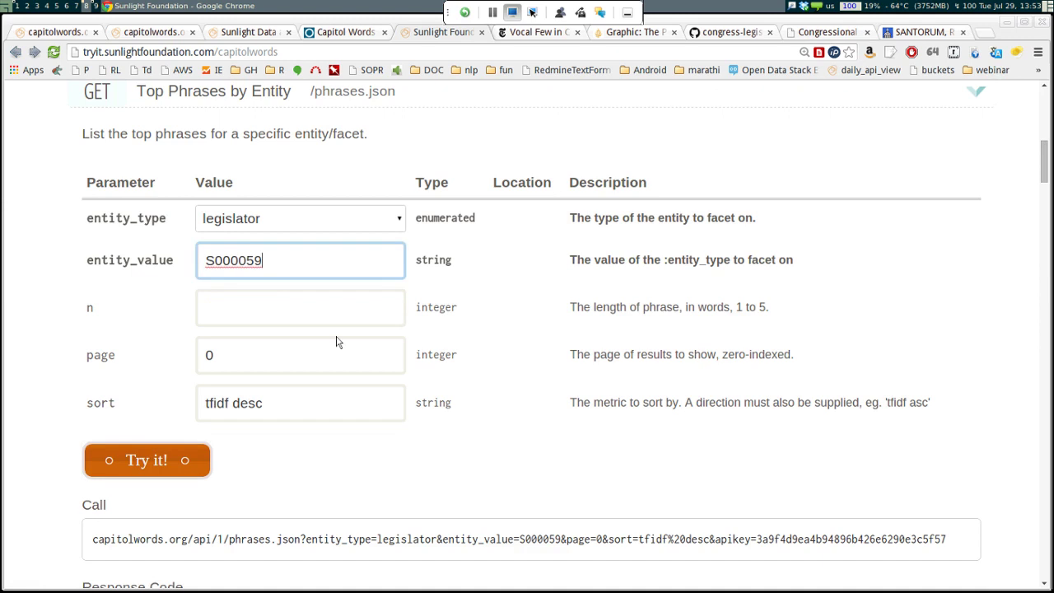
{"action": "key", "text": "ctrl+a"}
{"action": "type", "text": "D"}
{"action": "key", "text": "BackSpace"}
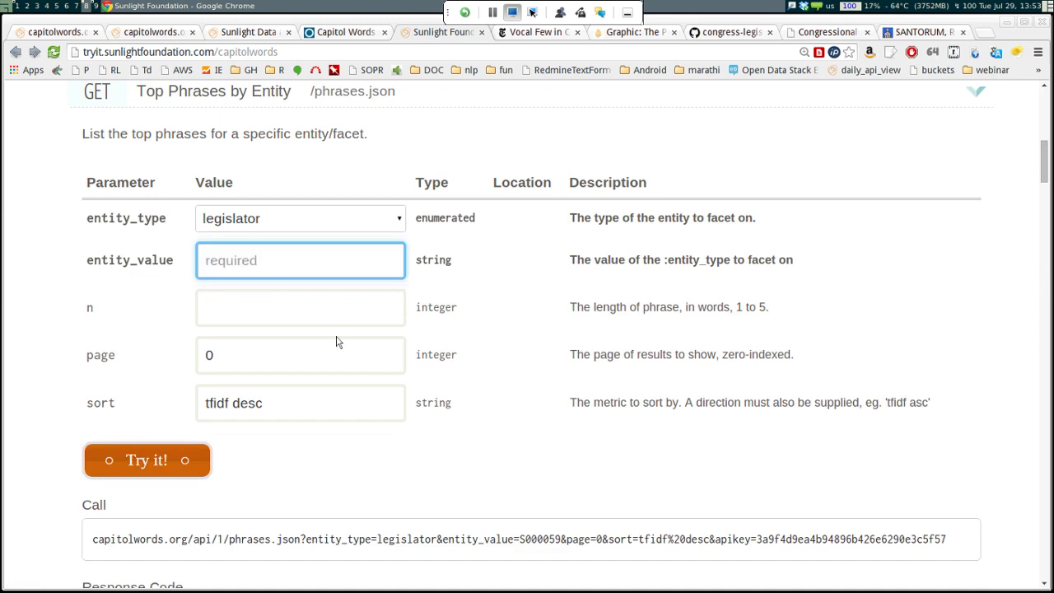
{"action": "scroll", "coordinate": [336, 342], "scroll_direction": "down", "scroll_amount": 5}
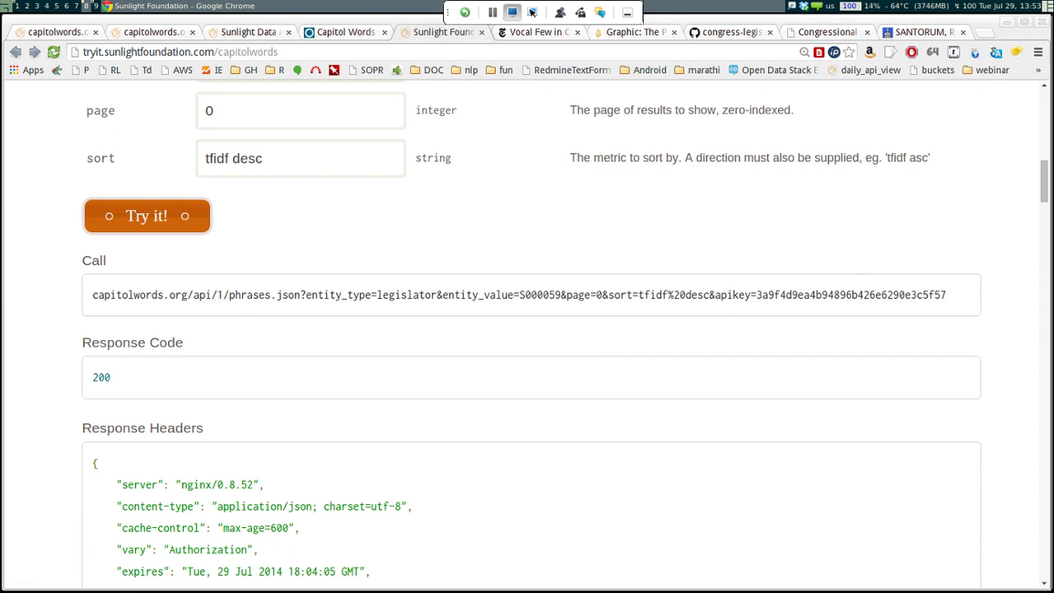
{"action": "key", "text": "super+9"}
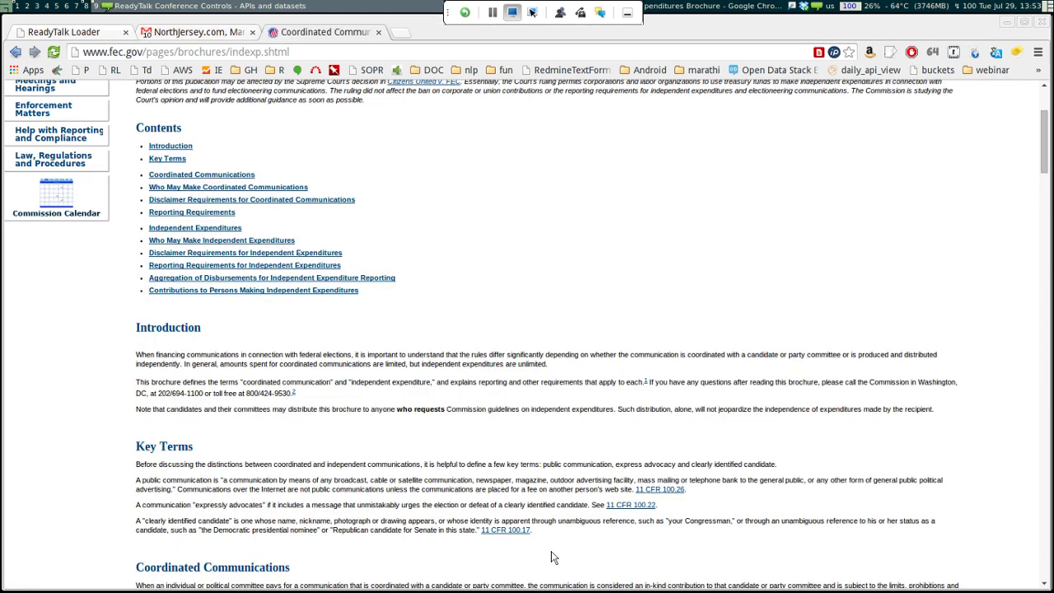
Glance at the press-clips email tab, then move to the Emacs notes workspace
{"action": "key", "text": "ctrl+shift+Tab"}
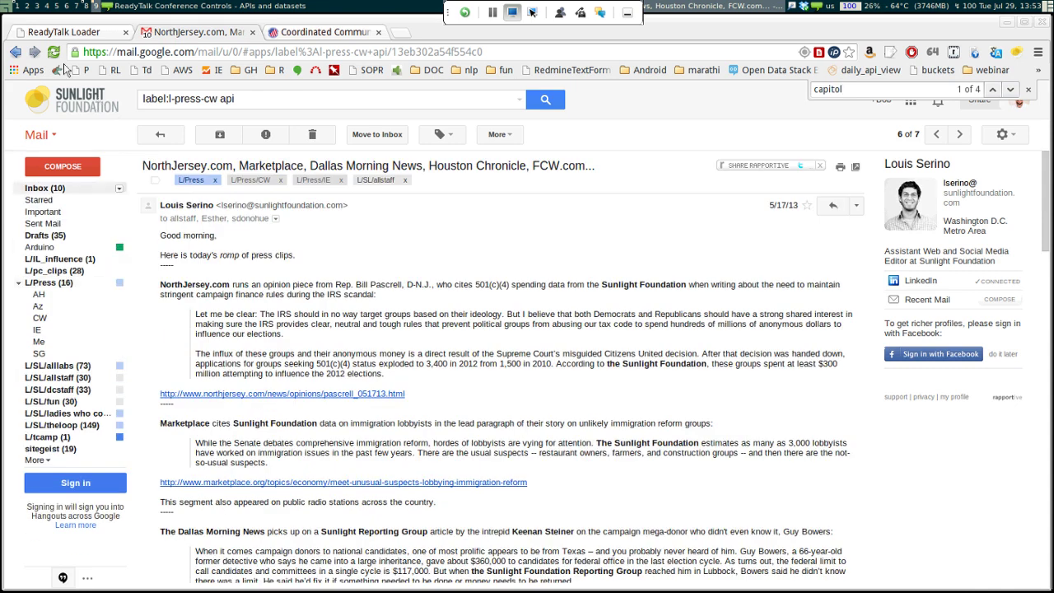
{"action": "key", "text": "super+1"}
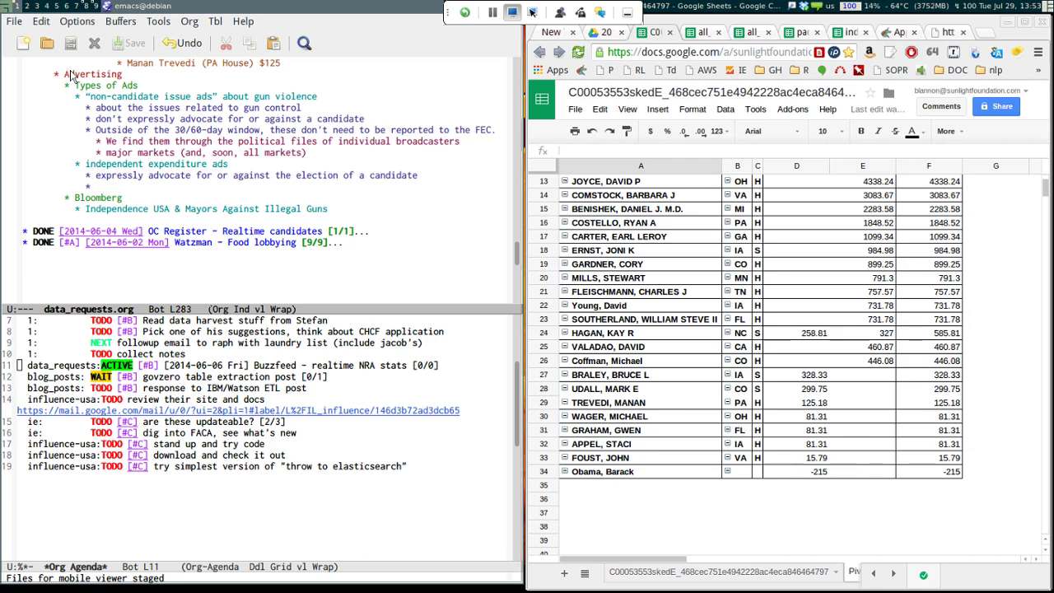
Add 'must be reported within 24' on the empty bullet and return to the API console
{"action": "type", "text": "must be rep"}
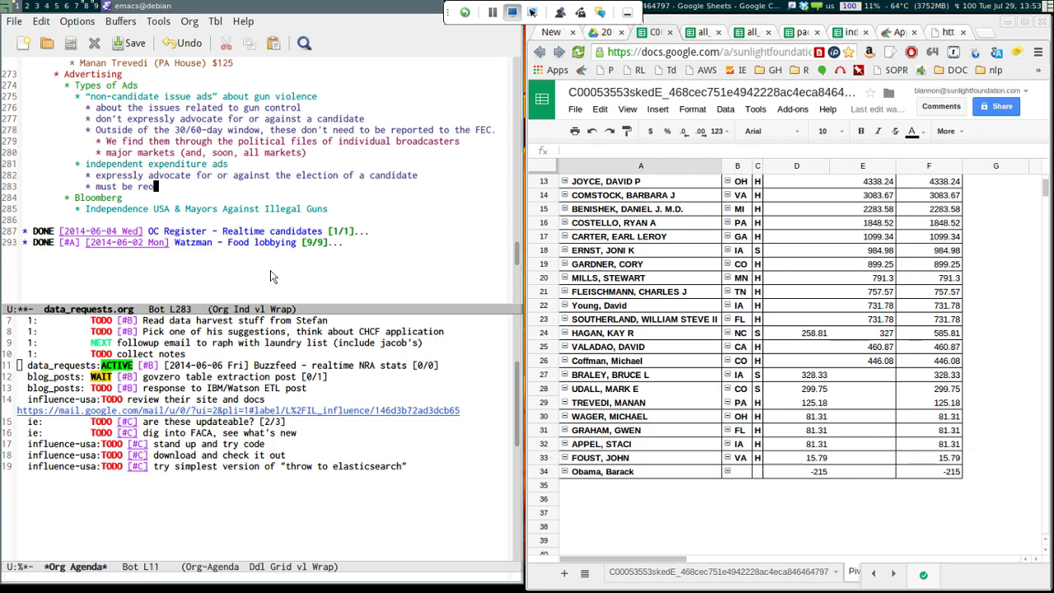
{"action": "type", "text": "orted within 24"}
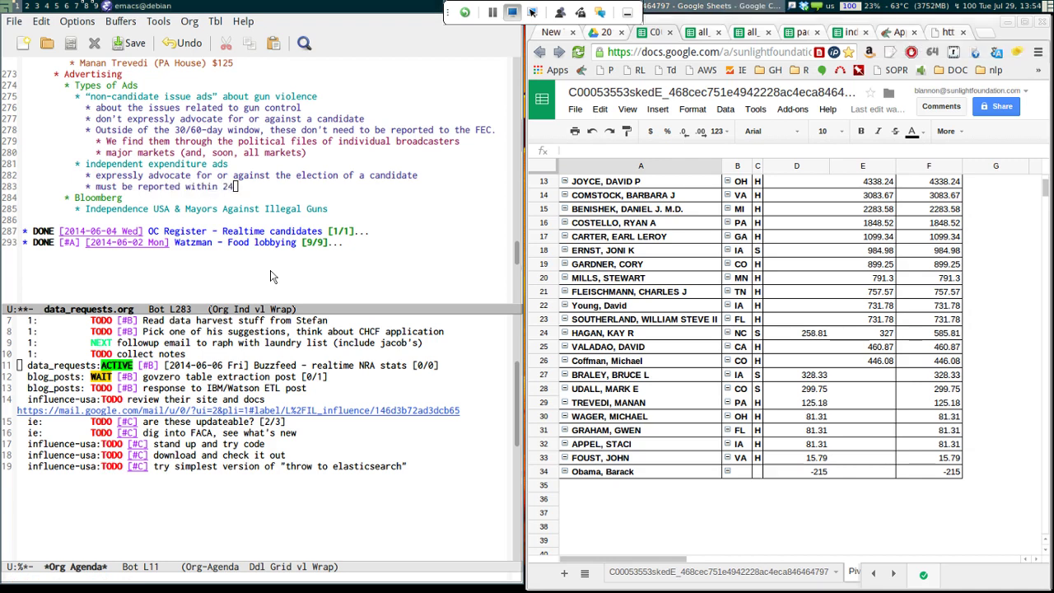
{"action": "key", "text": "alt+Tab"}
{"action": "key", "text": "alt+Tab"}
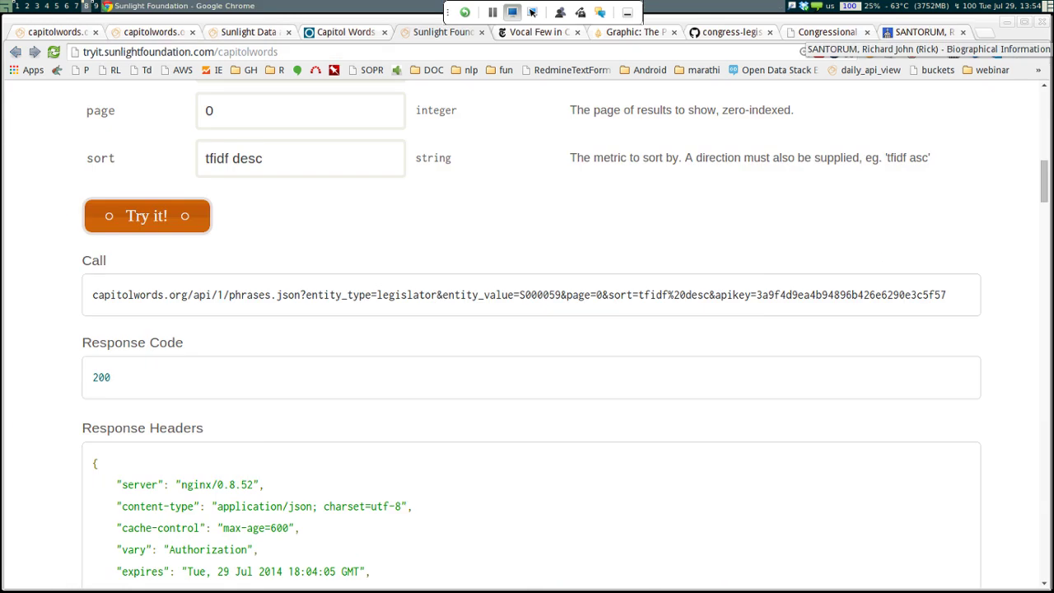
{"action": "key", "text": "alt+Tab"}
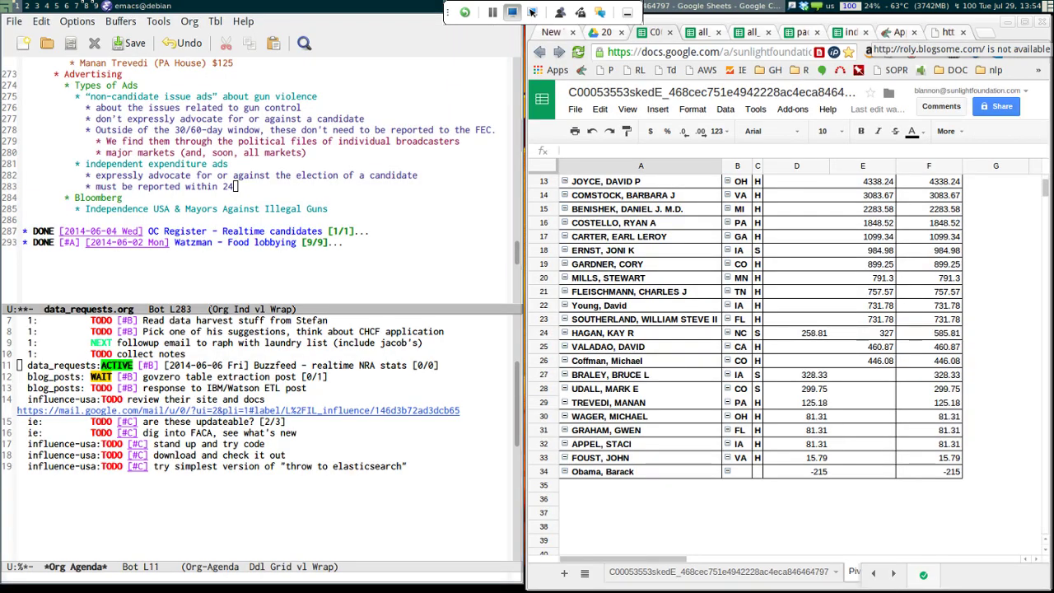
{"action": "key", "text": "alt+Tab"}
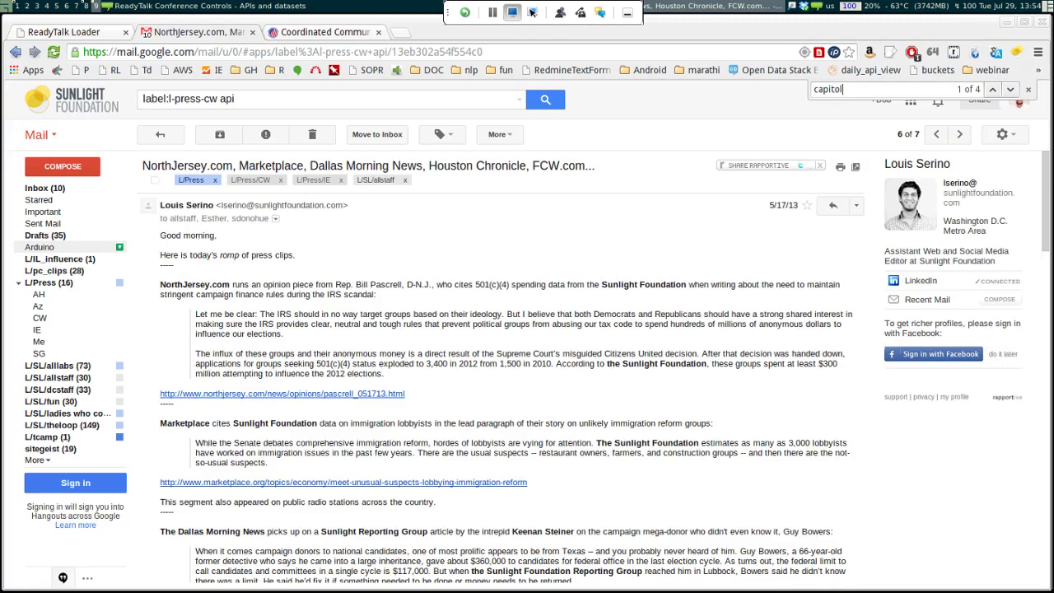
{"action": "key", "text": "ctrl+Tab"}
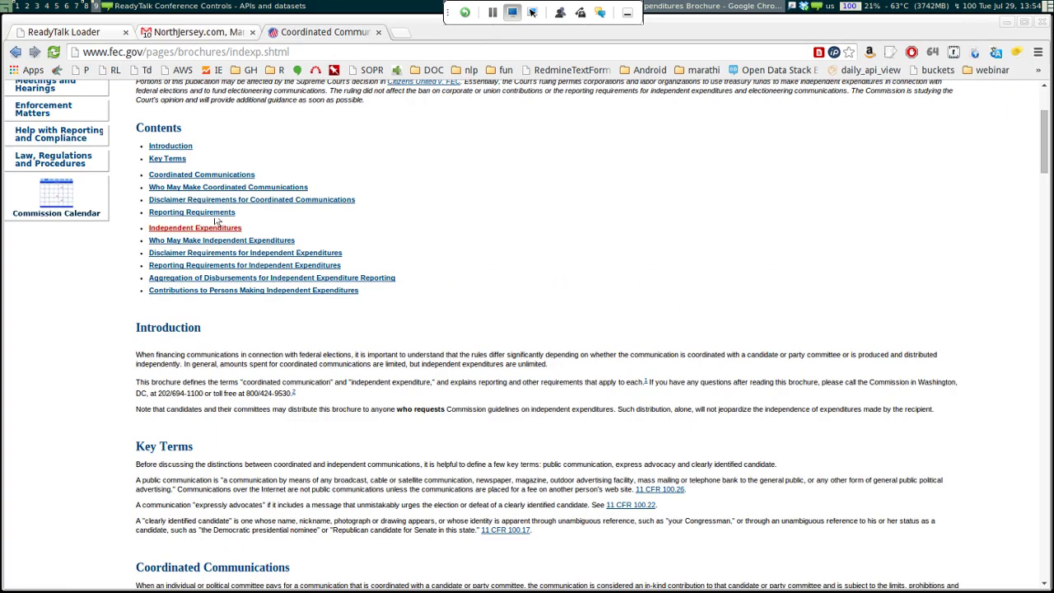
{"action": "key", "text": "alt+8"}
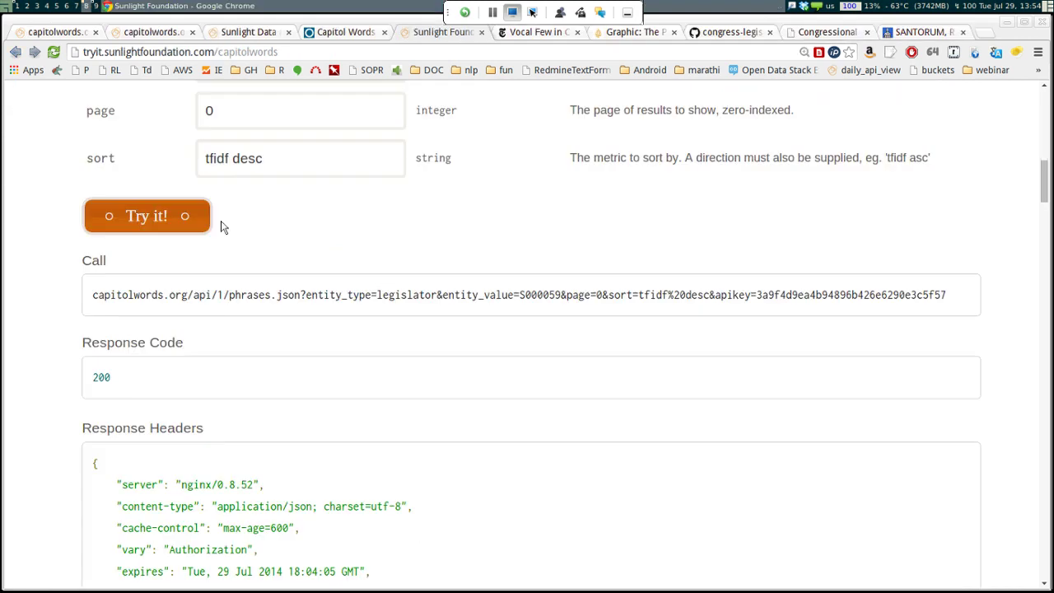